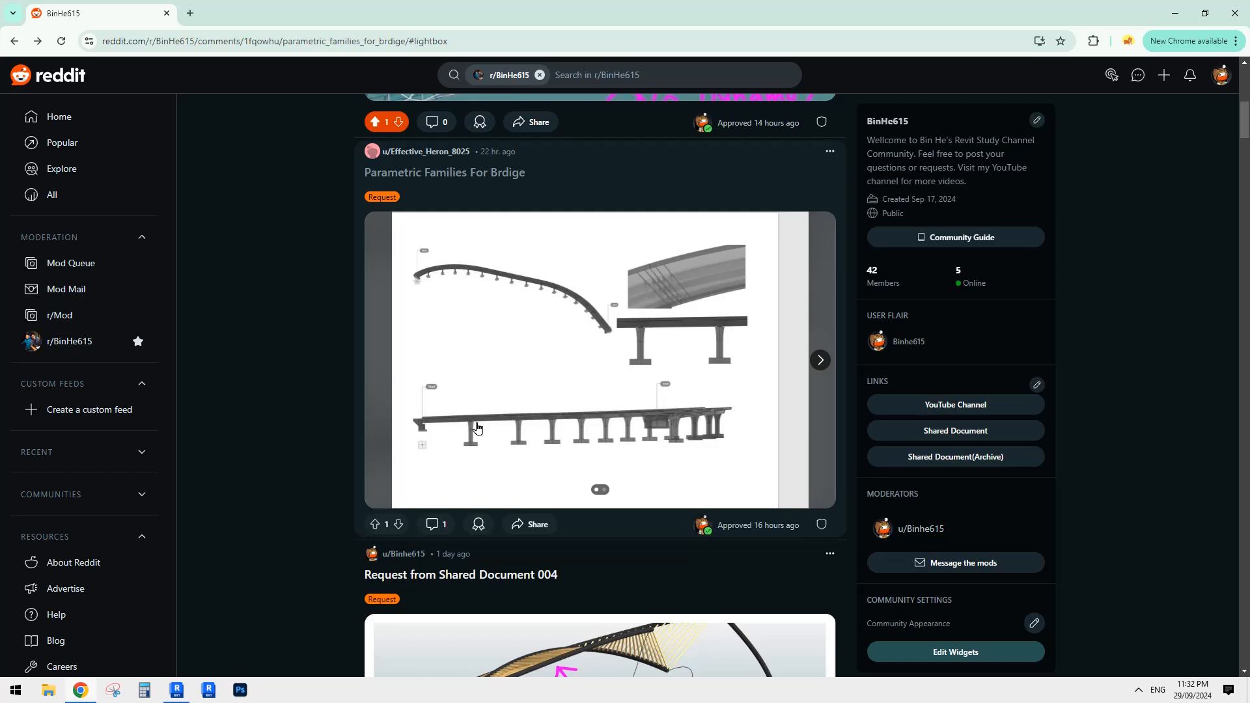
- Examine both reference images in the Parametric Families post, showing the curved bridge and its component parts
left_click(821, 360)
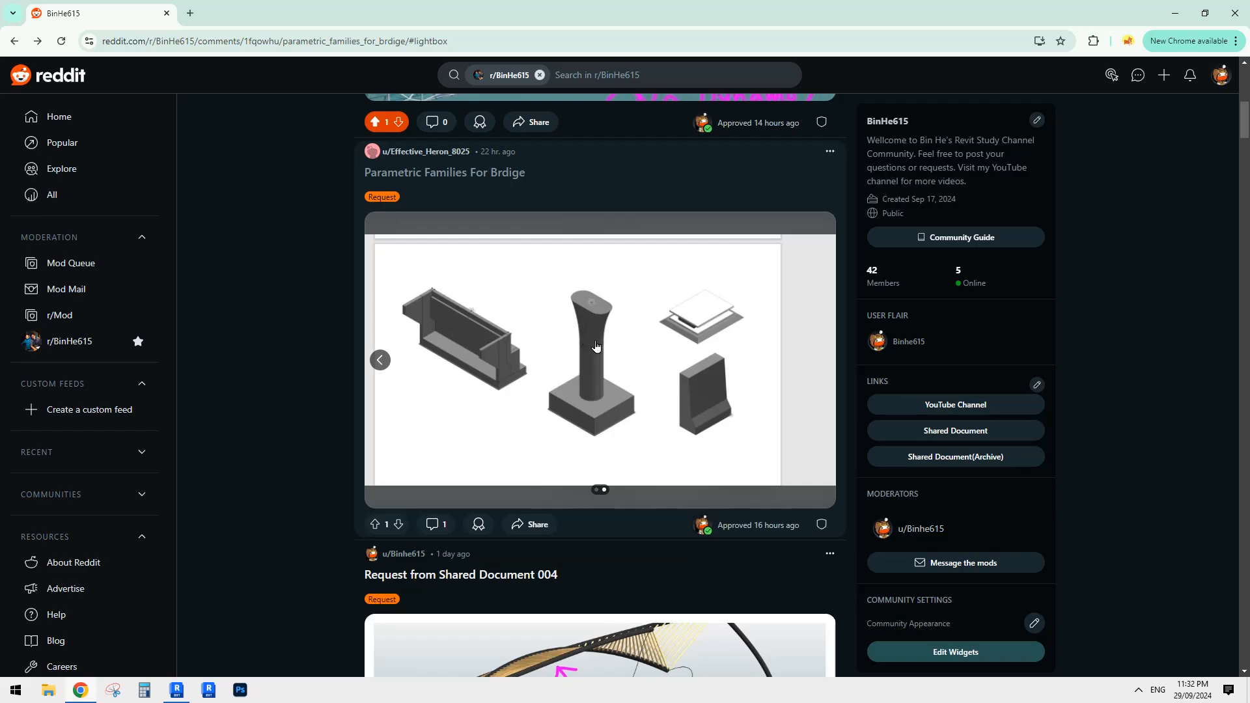
left_click(381, 362)
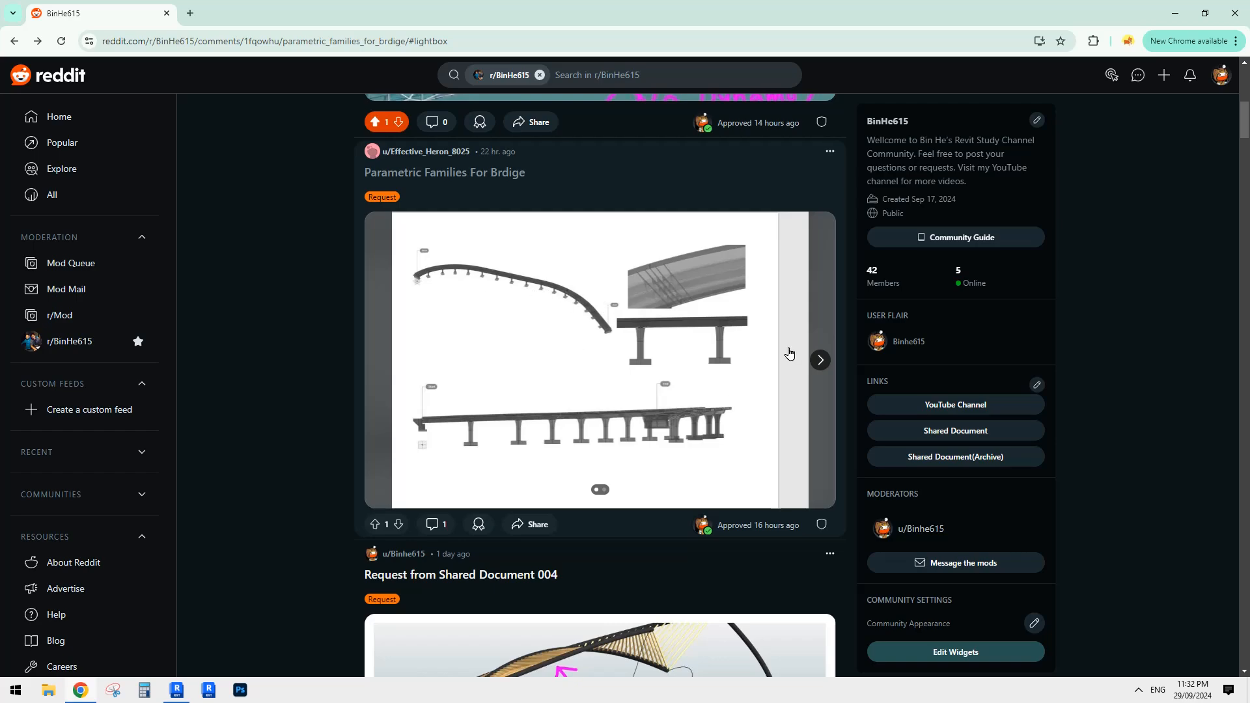
left_click(820, 360)
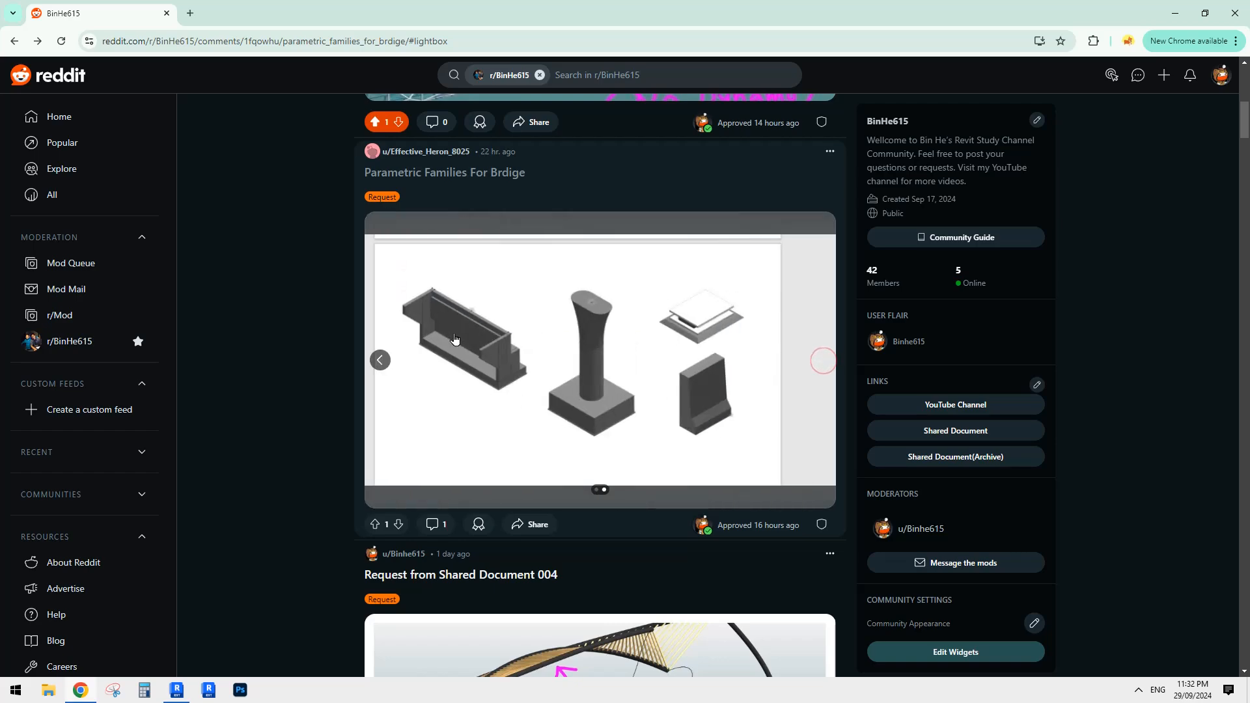
left_click(380, 360)
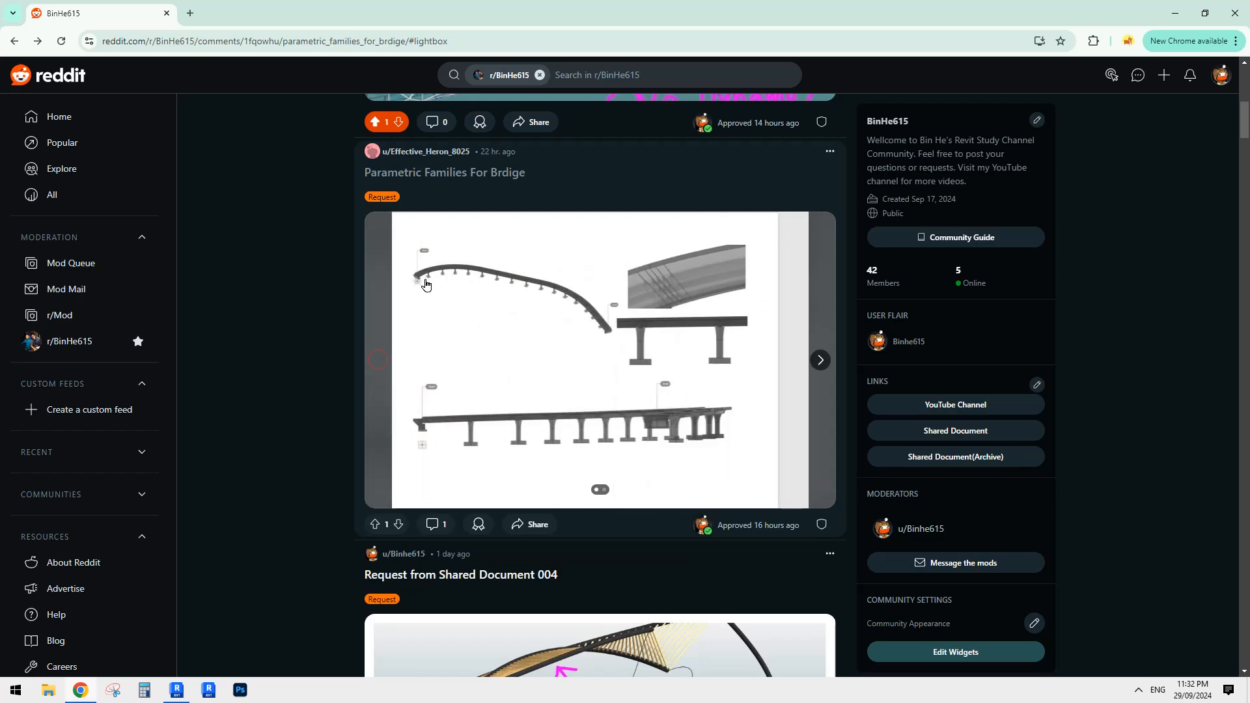
left_click(821, 360)
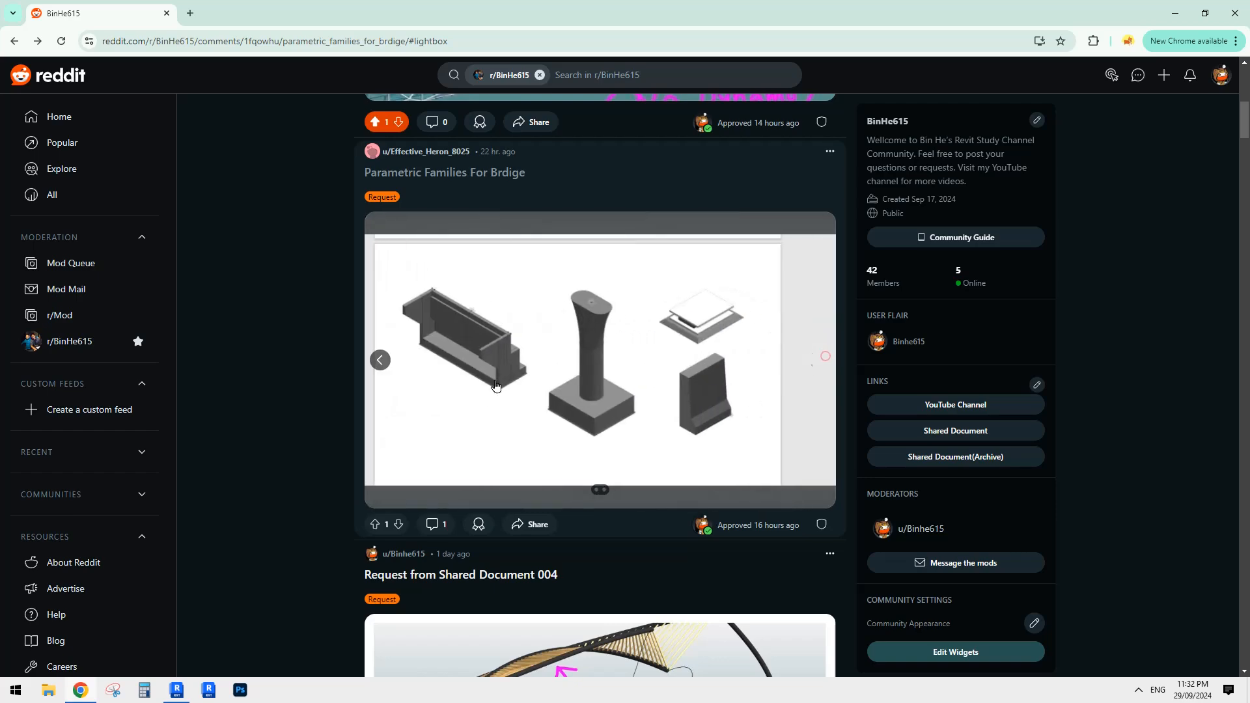
left_click(378, 360)
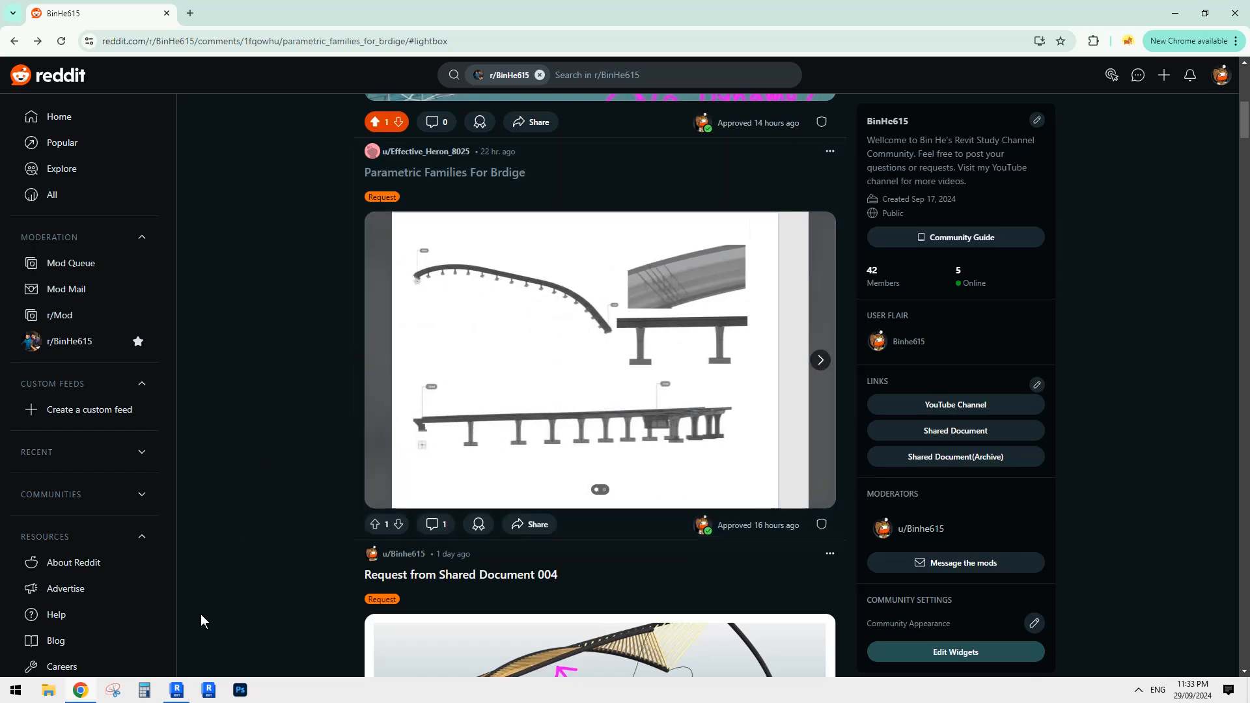
- Switch to Revit and create a new family from the Metric Generic Model Adaptive.rft template
left_click(178, 692)
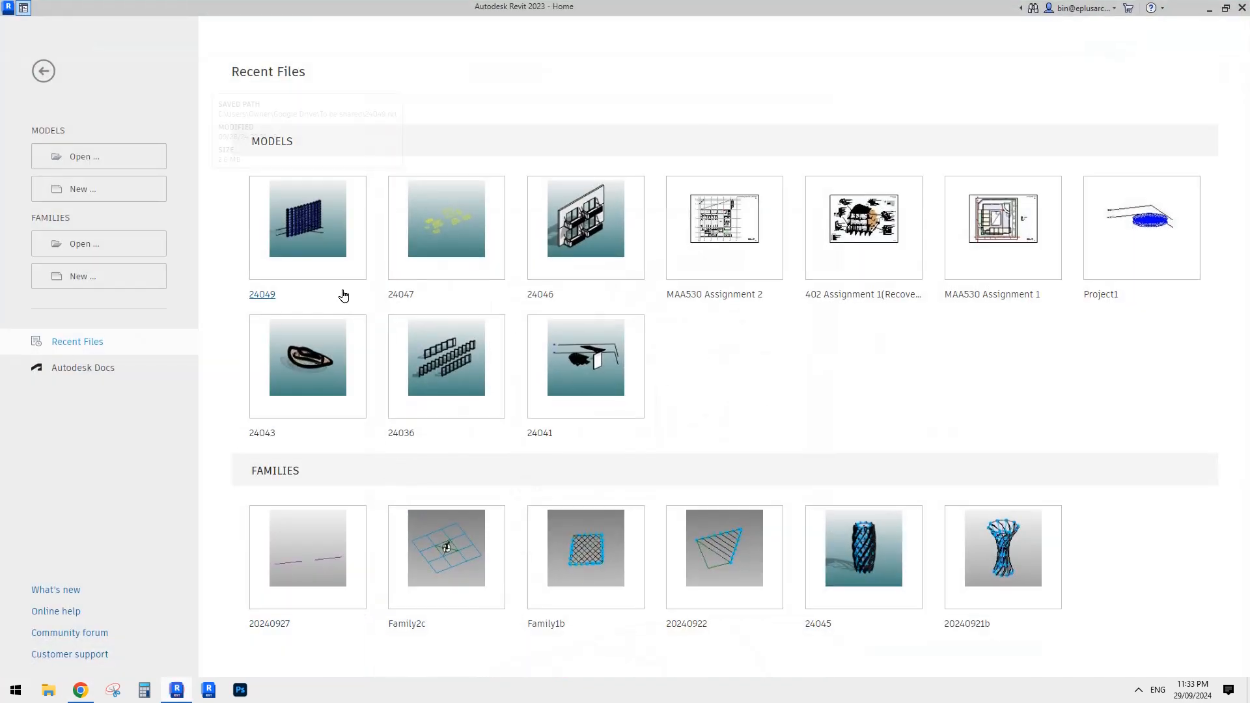
left_click(117, 276)
left_click_drag(768, 228, 770, 293)
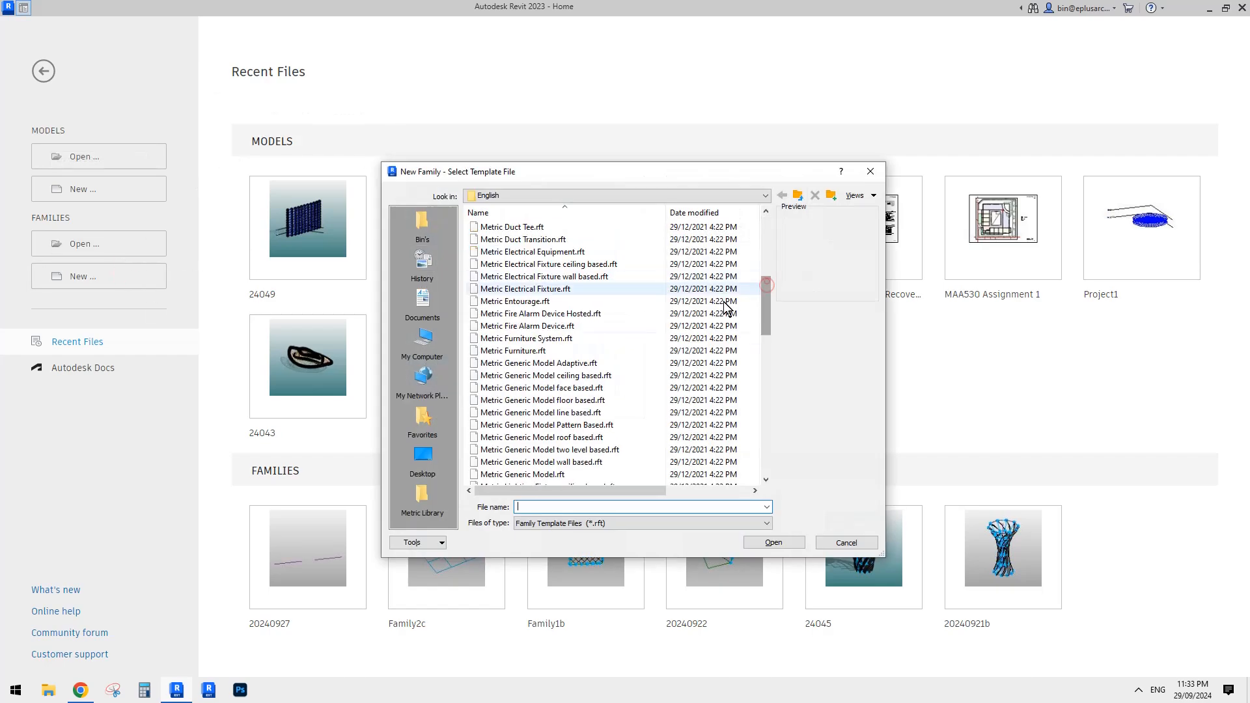
left_click(564, 365)
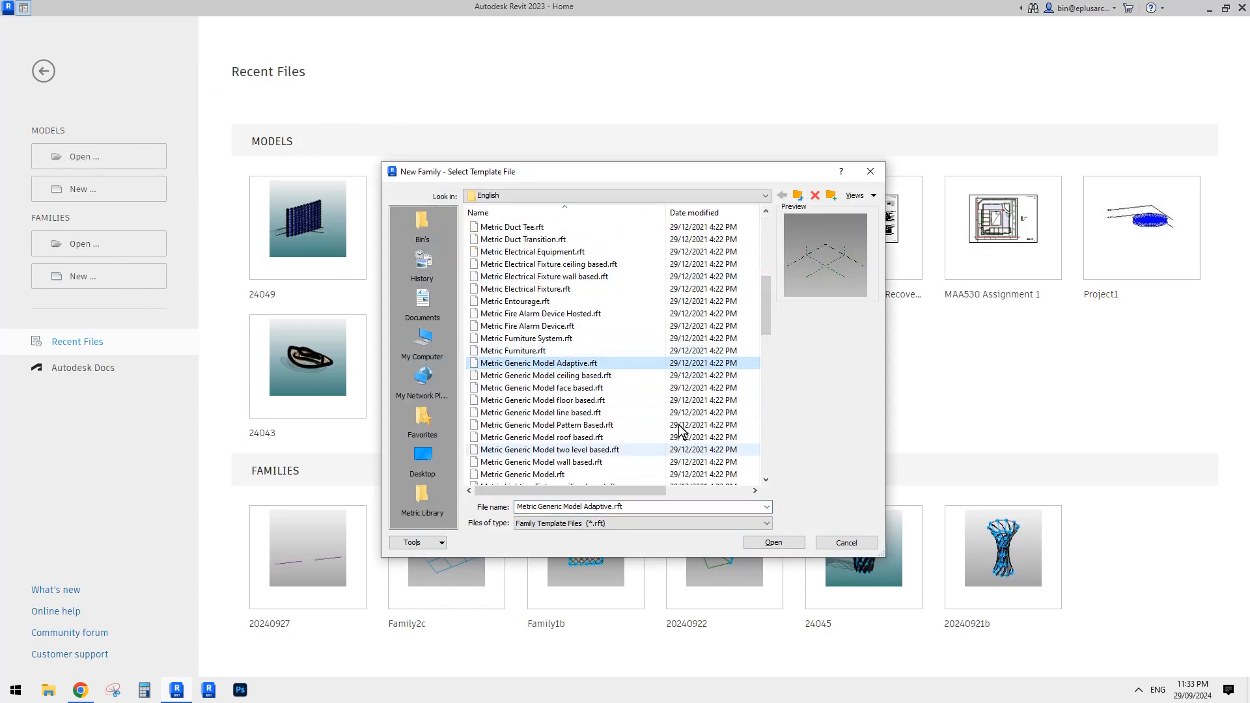
left_click(778, 541)
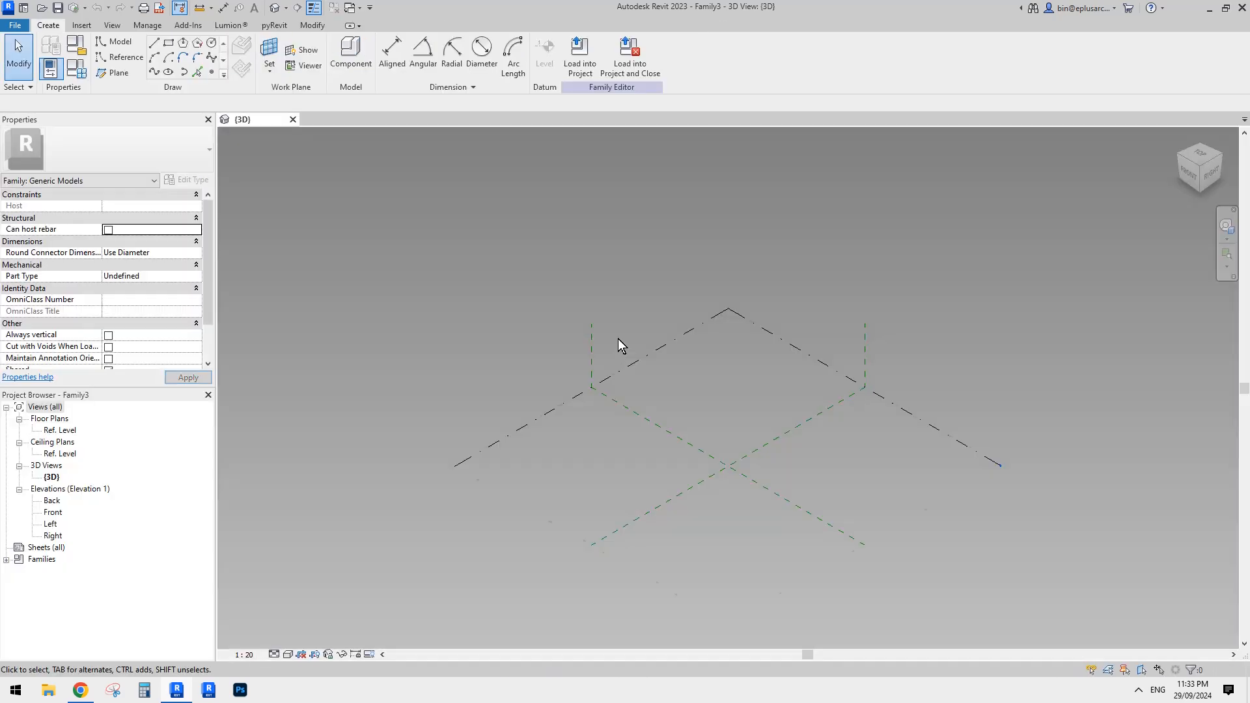
- Place six points in a winding row on the reference level and make them all adaptive
middle_click_drag(688, 405, 639, 396)
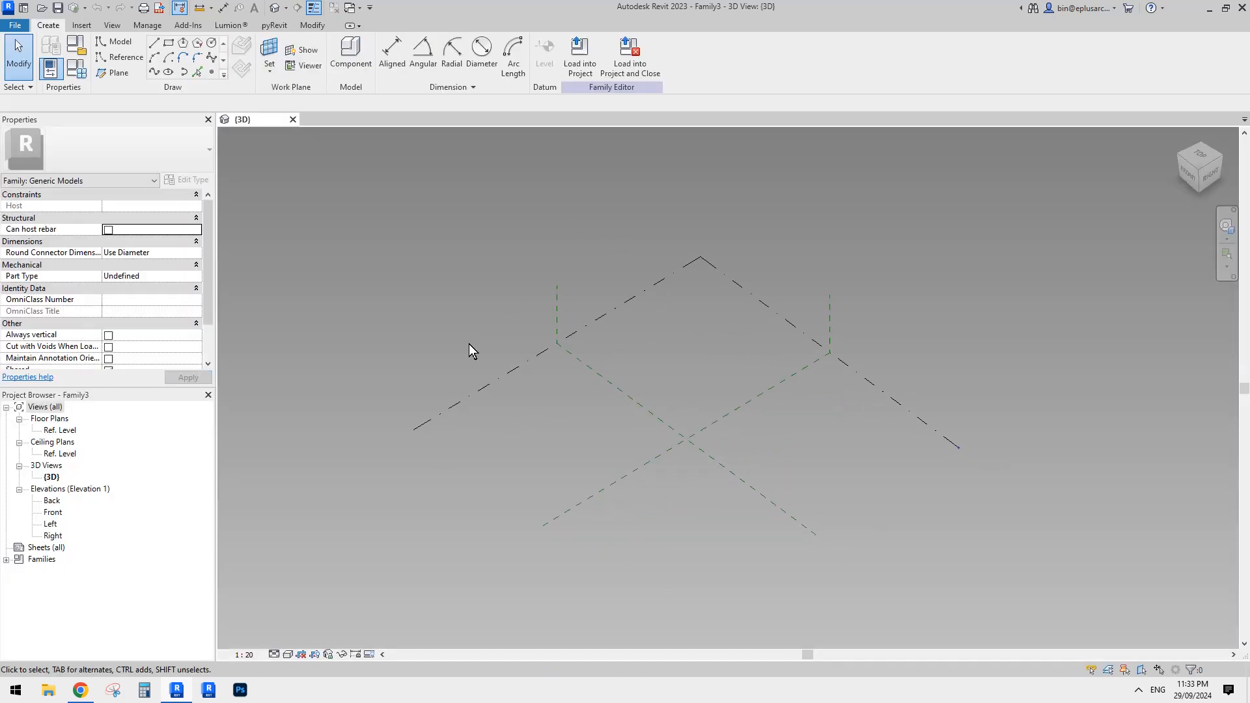
left_click(212, 72)
middle_click_drag(686, 336, 661, 250)
middle_click_drag(678, 334, 688, 362, "shift")
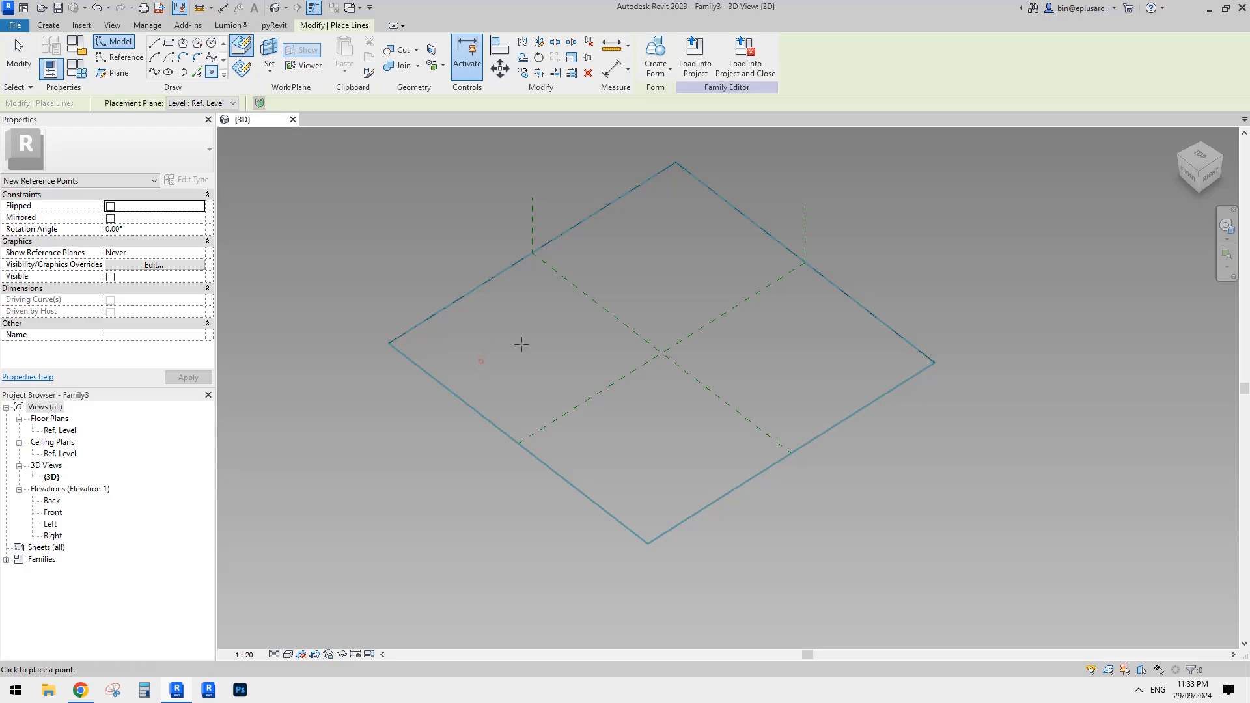
left_click(546, 347)
left_click(677, 311)
left_click(754, 333)
left_click(820, 333)
key("Escape")
left_click_drag(401, 252, 893, 394)
left_click(716, 53)
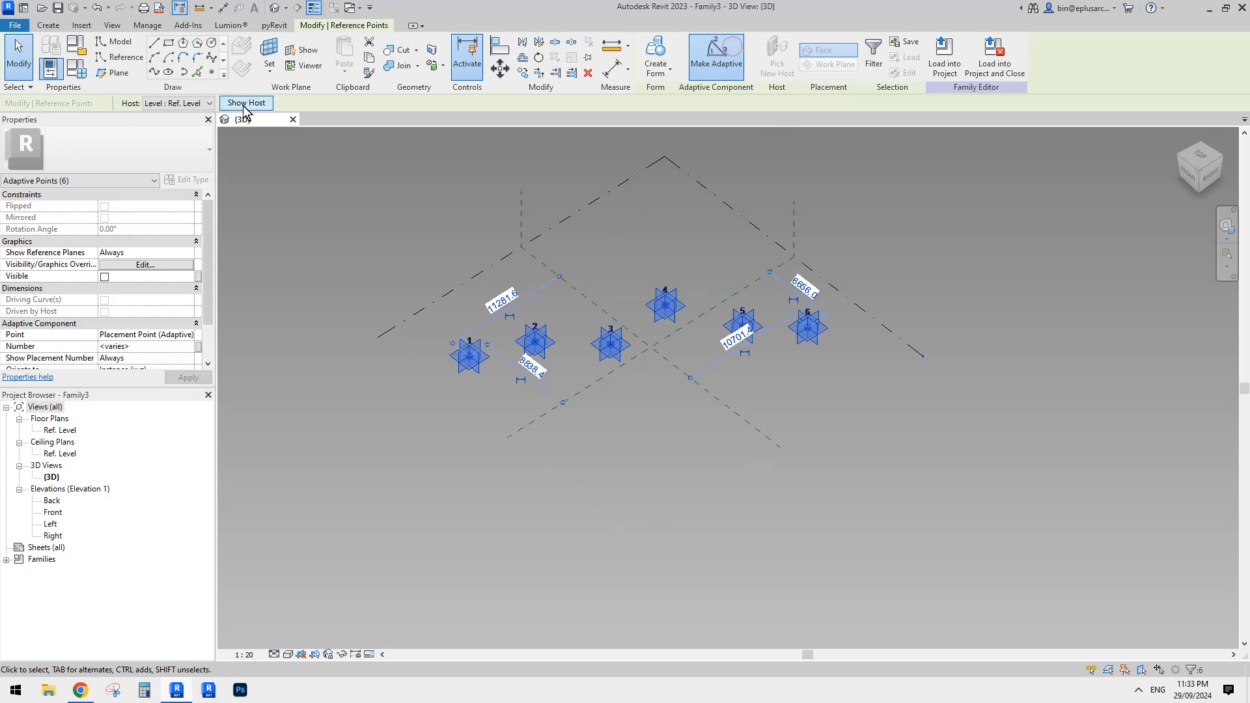
- Create a spline through the six adaptive points and turn it into a reference line
left_click(155, 72)
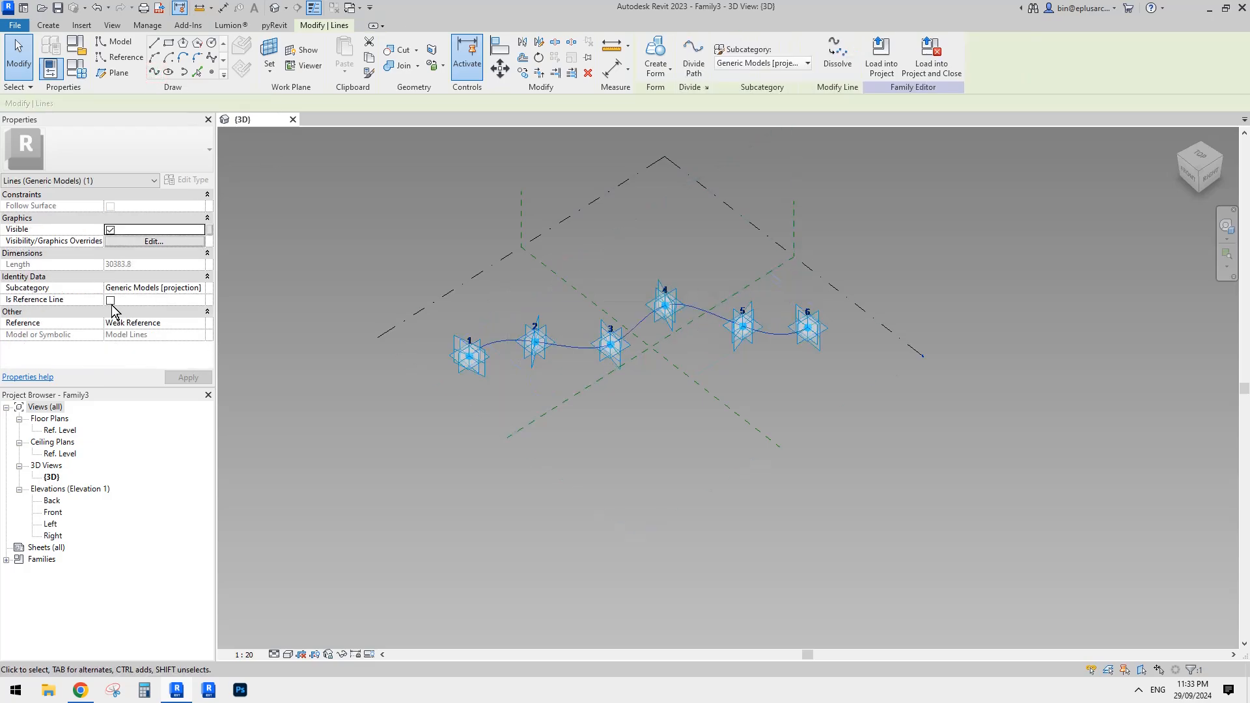
left_click(111, 300)
scroll(694, 332, "up", 2)
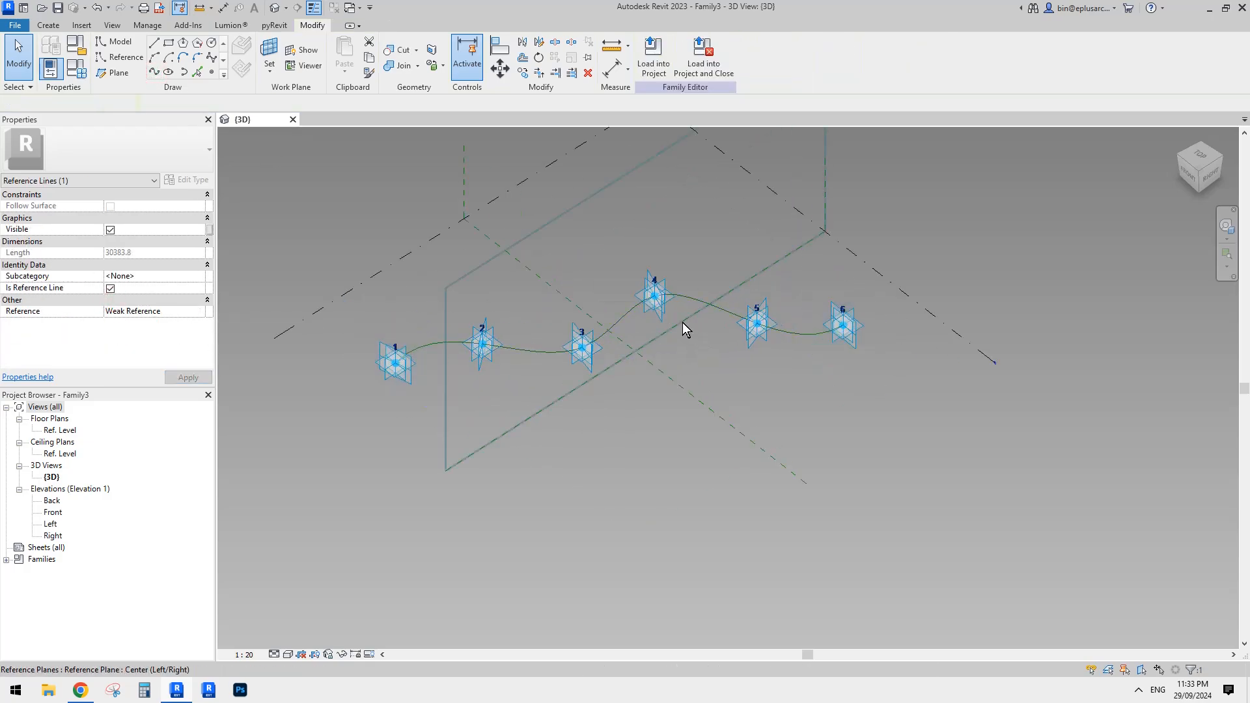
- Inspect the reference curve and its six adaptive points from several angles
middle_click_drag(664, 329, 657, 321, "shift")
left_click(658, 320)
left_click_drag(658, 320, 673, 339)
left_click_drag(487, 382, 503, 389)
middle_click_drag(590, 313, 695, 302, "shift")
left_click(742, 319)
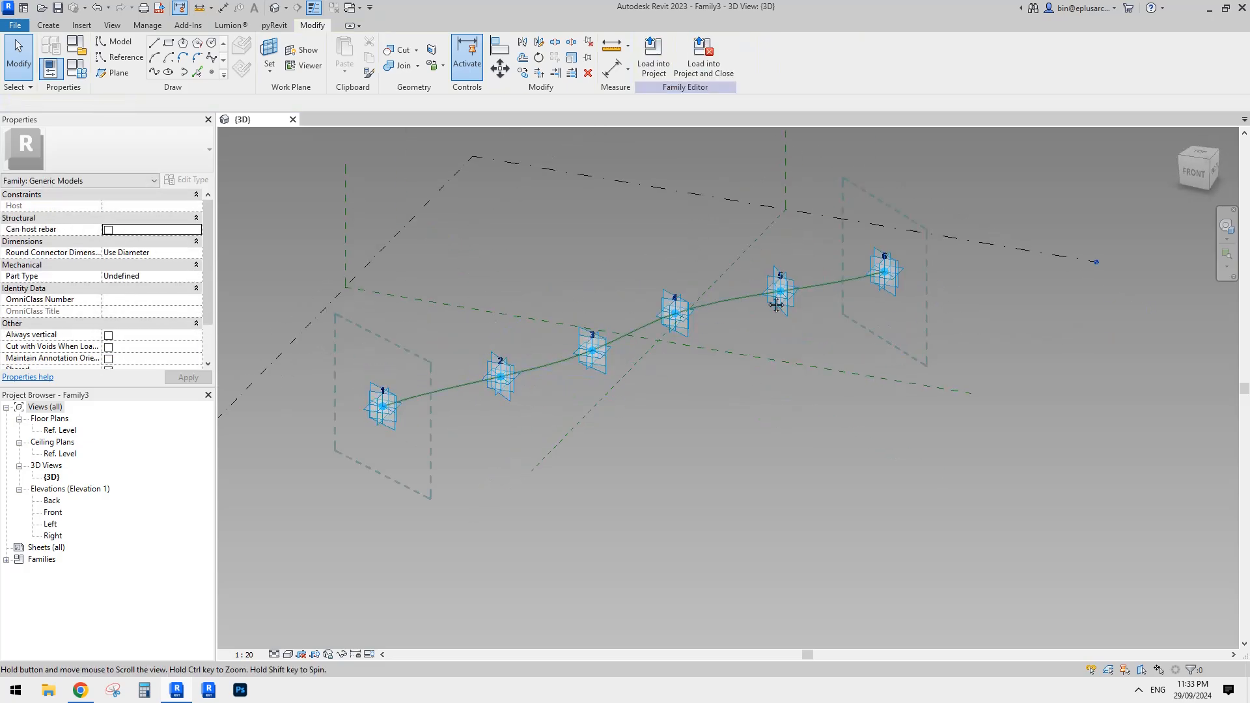
middle_click_drag(776, 305, 579, 329, "shift")
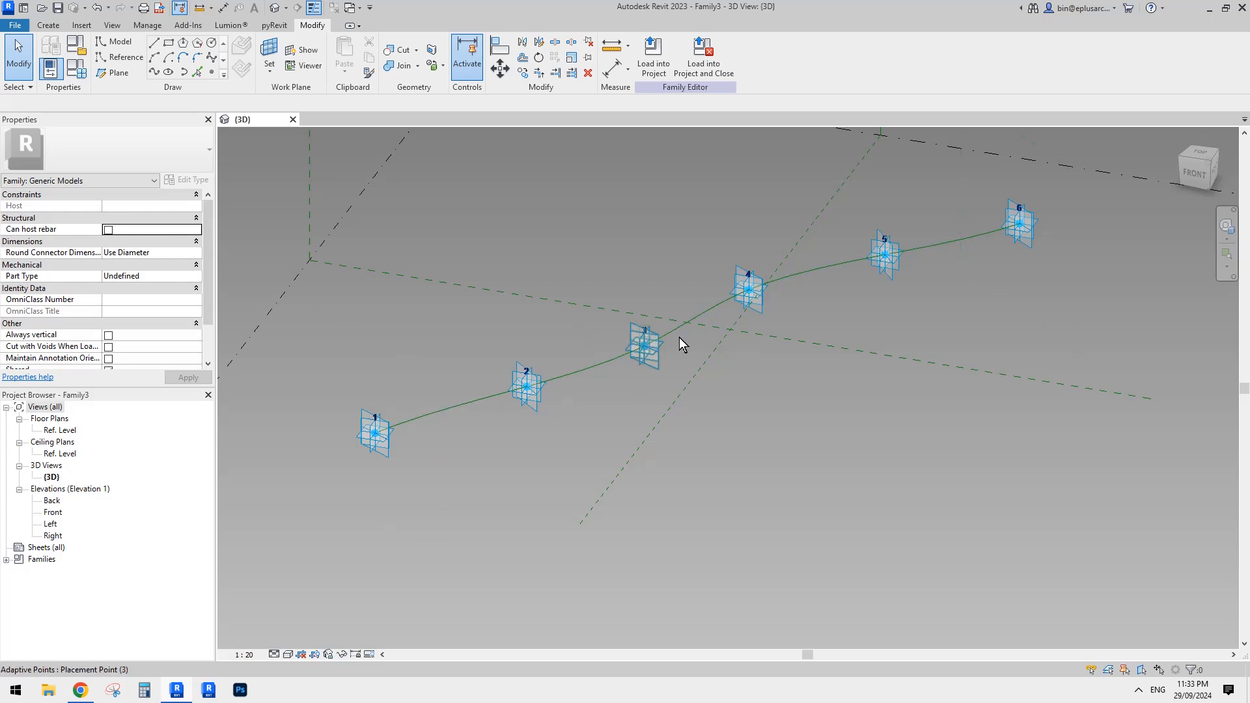
middle_click_drag(679, 337, 495, 397, "shift")
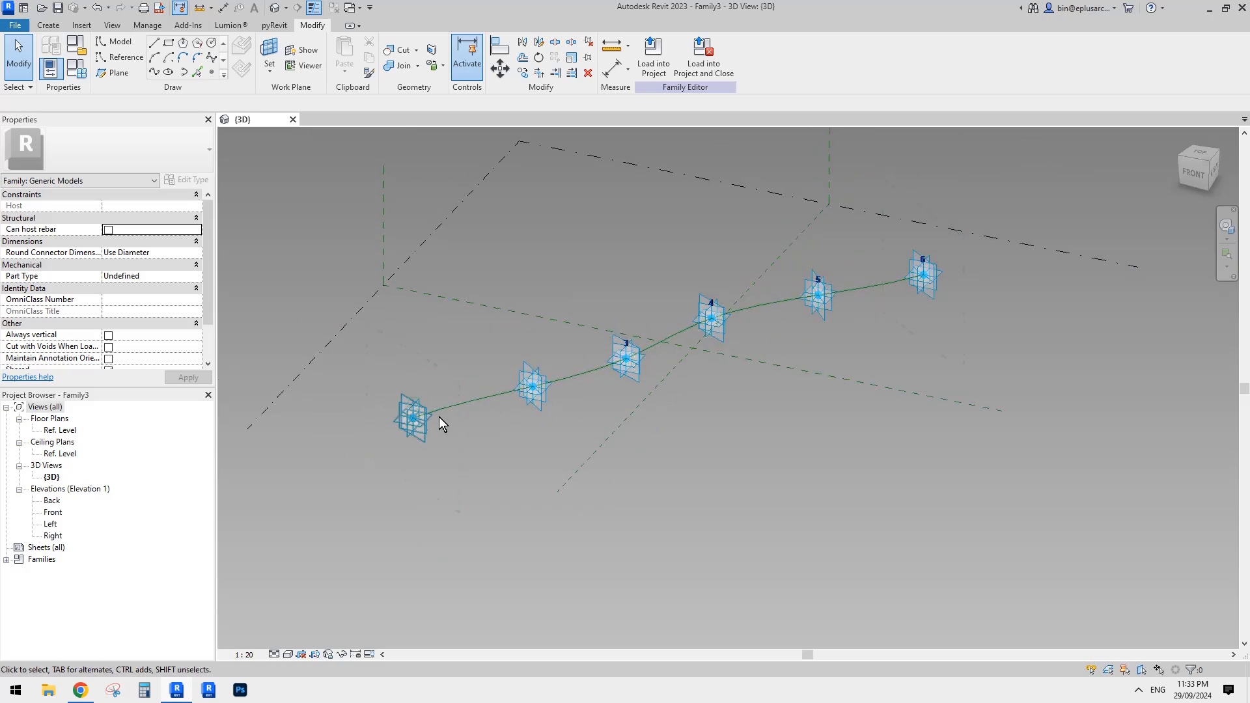
middle_click_drag(836, 302, 846, 323)
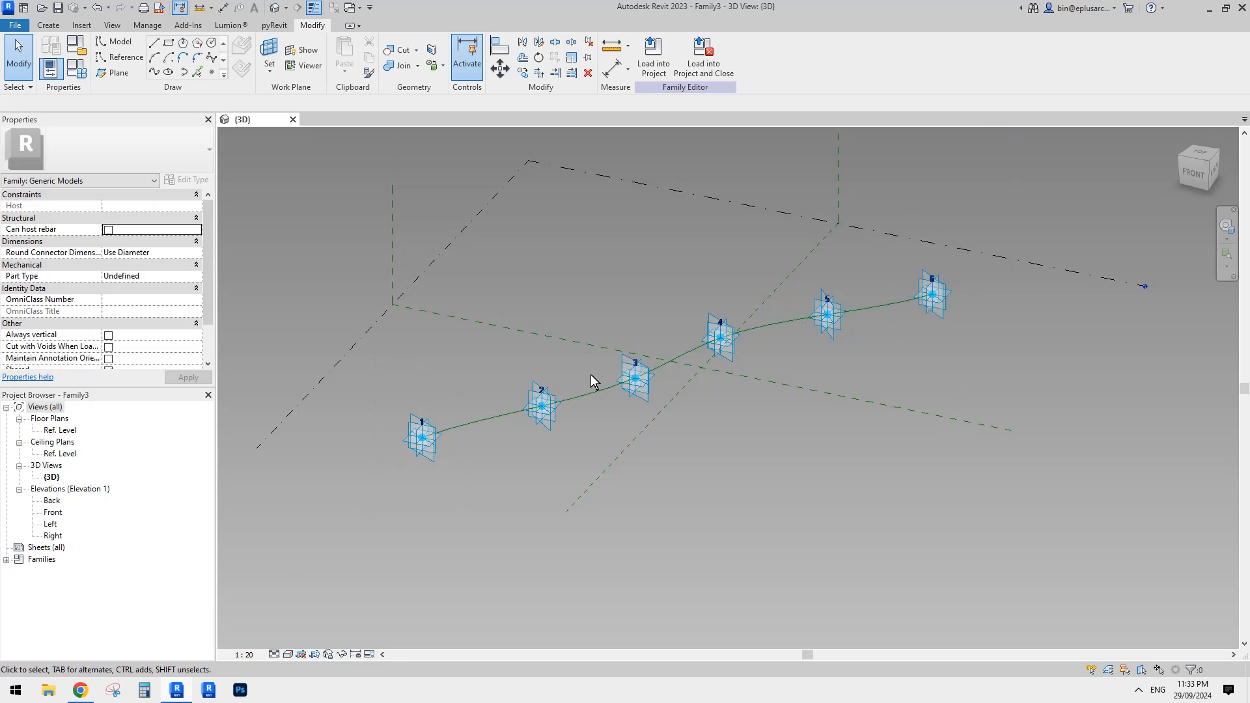
scroll(720, 345, "up", 2)
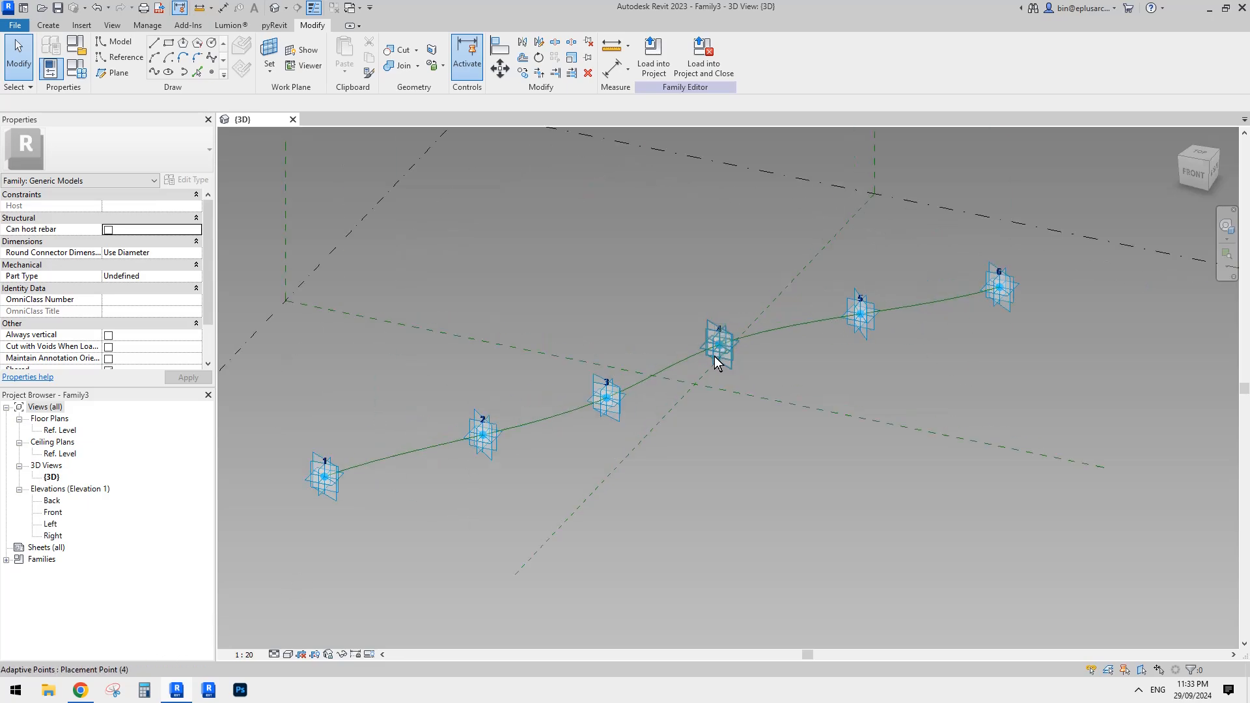
- Switch to Chrome and review the images of the bridge deck and its component parts again
left_click(90, 685)
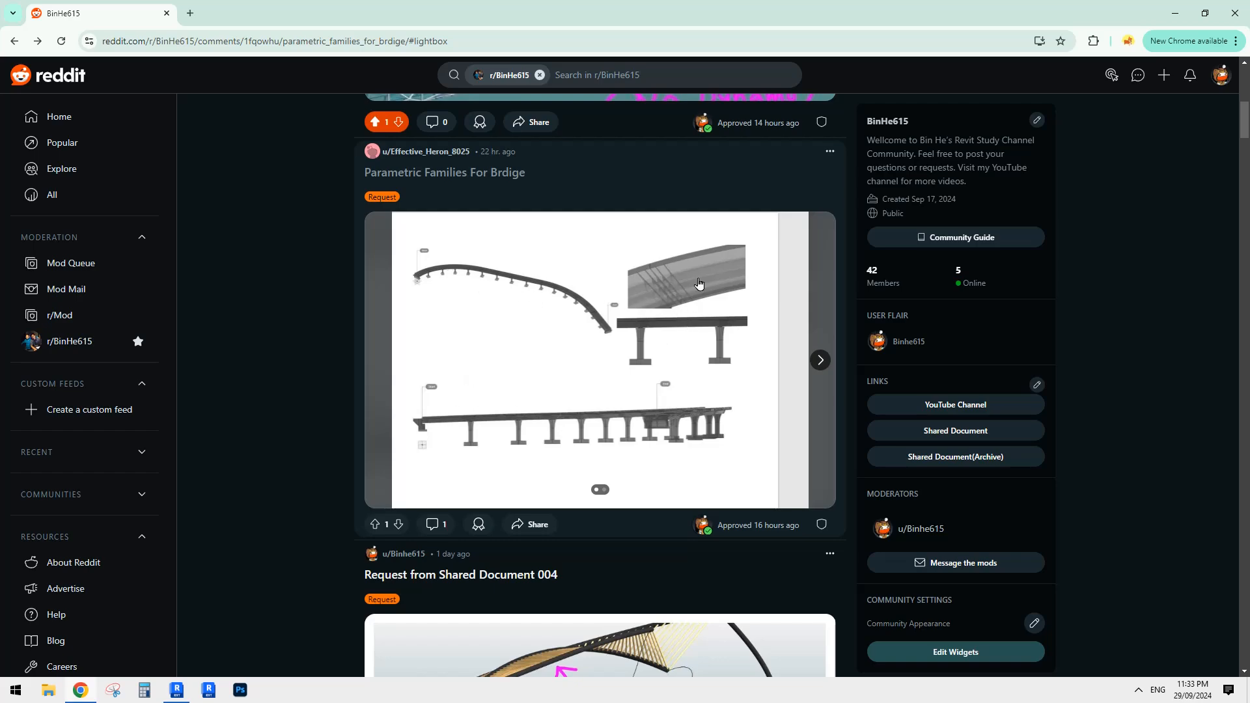
left_click(820, 360)
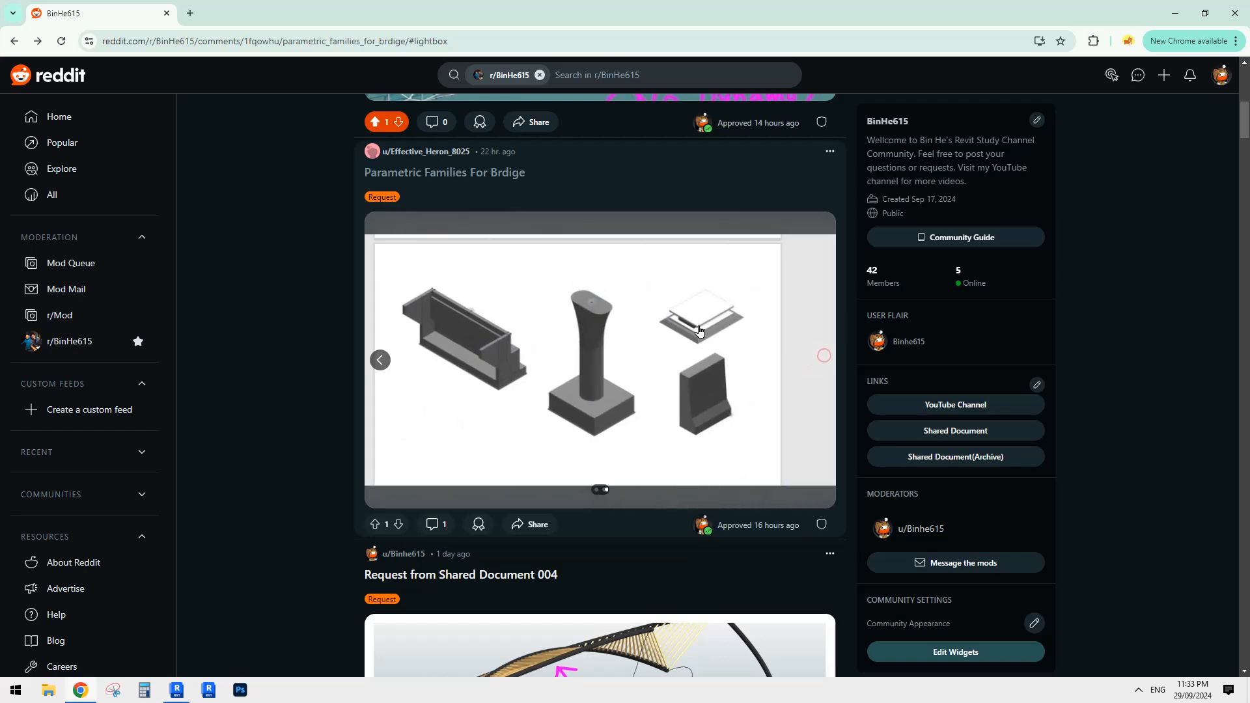
left_click(381, 362)
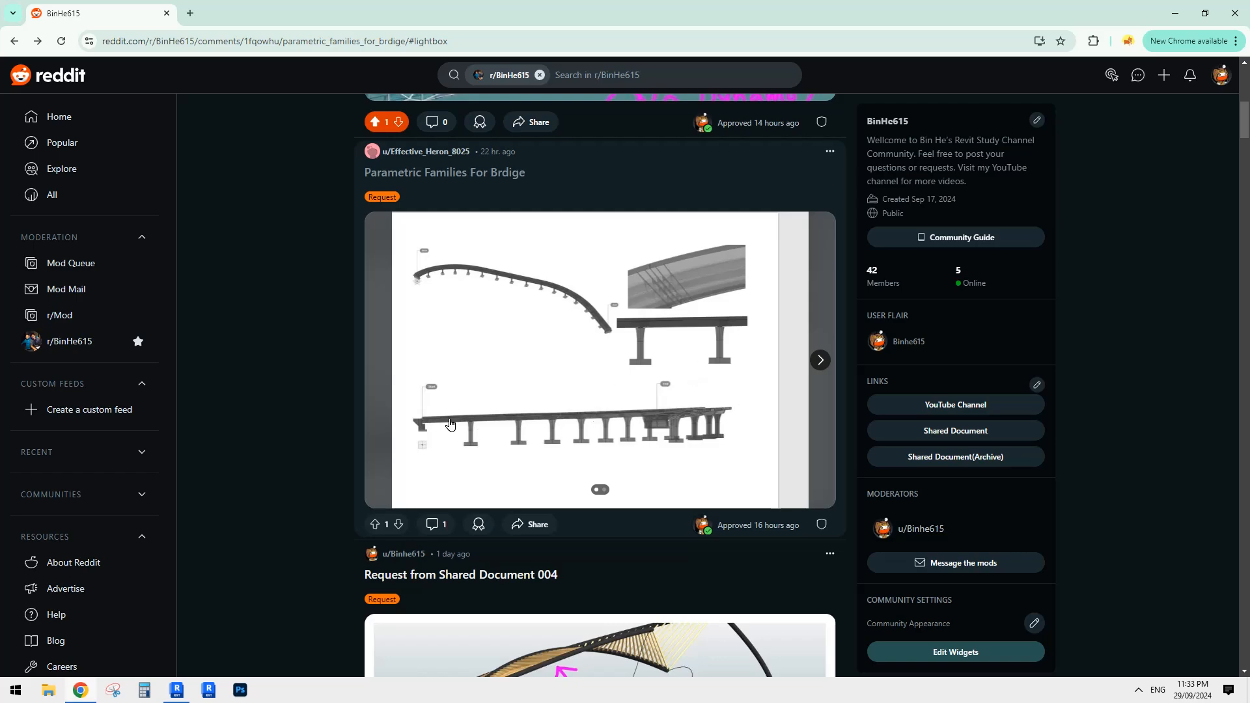
- Switch back to Revit and place a reference point on the curve between adaptive points 1 and 2
left_click(176, 690)
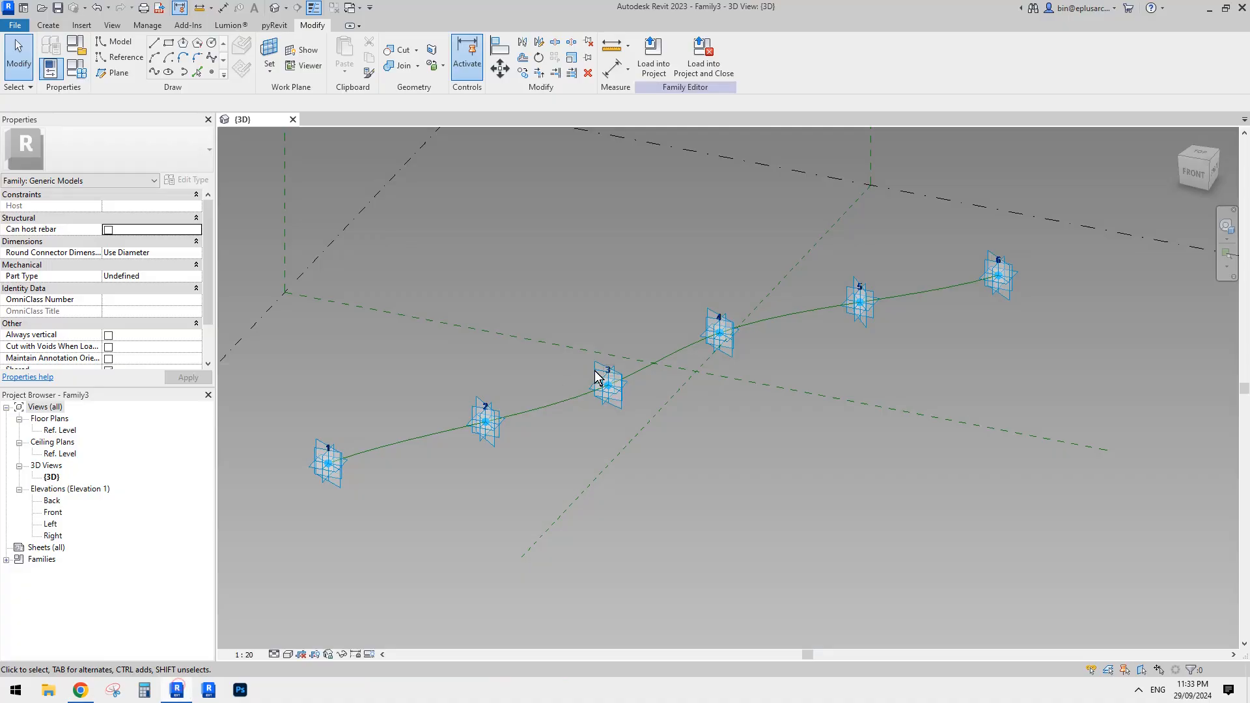
middle_click_drag(598, 378, 651, 366, "shift")
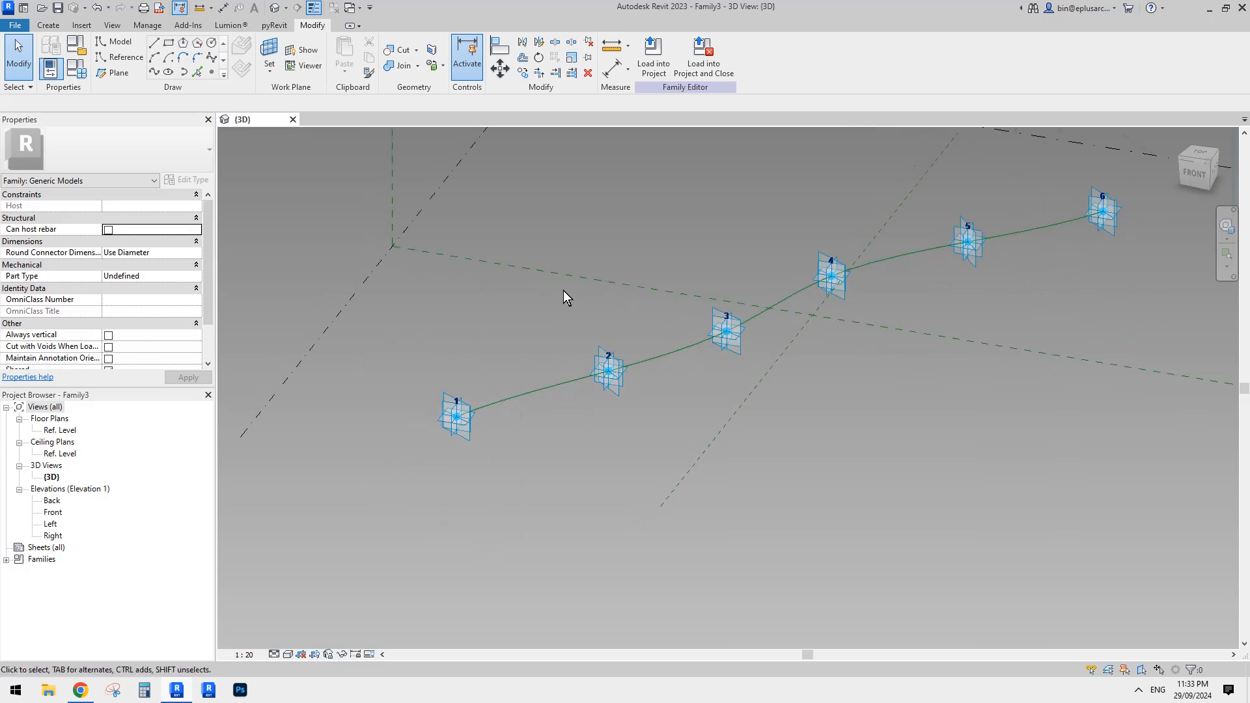
left_click(211, 72)
scroll(443, 267, "up", 2)
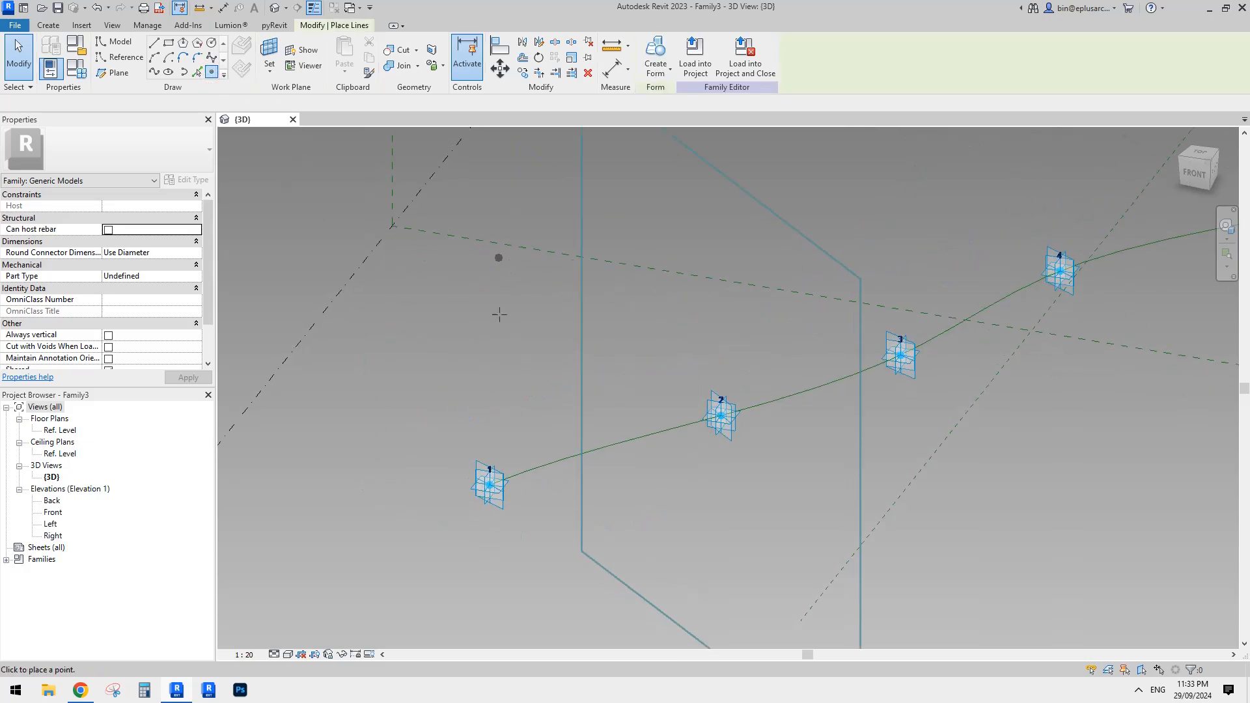
left_click(592, 449)
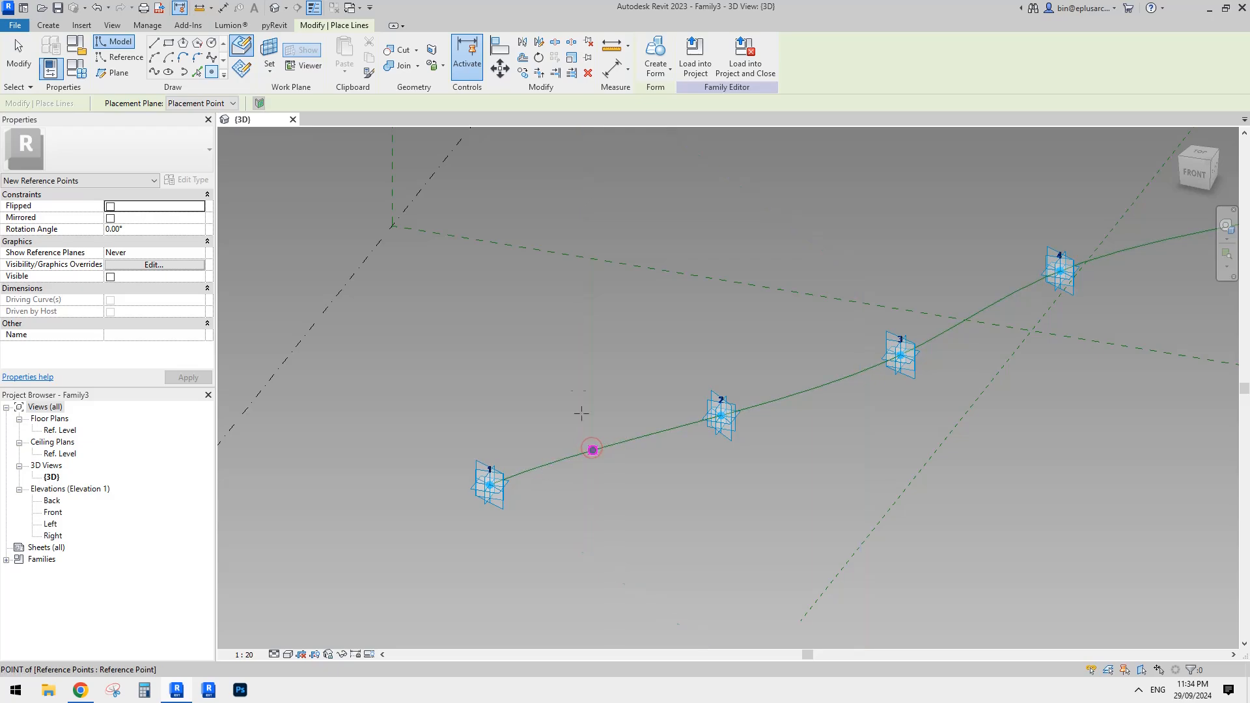
middle_click_drag(593, 450, 603, 386)
- Set the plane of the new point on the curve as the work plane for drawing reference lines
left_click(121, 58)
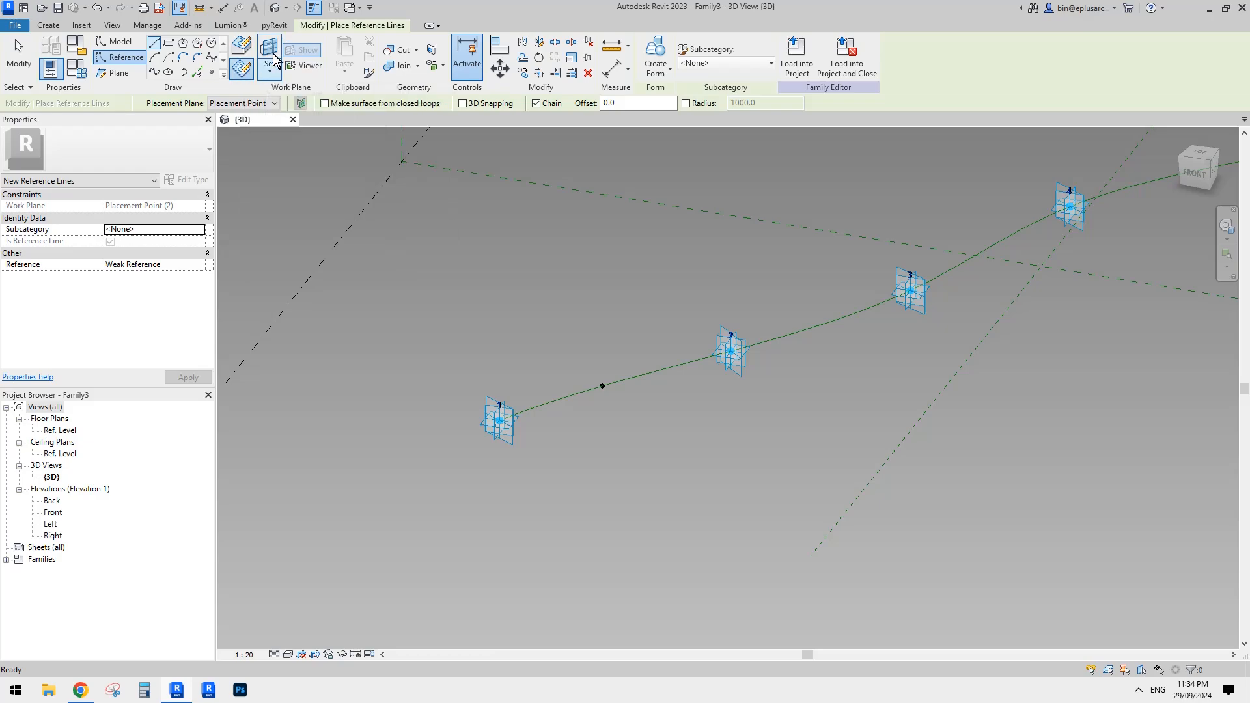
key("Escape")
left_click(603, 386)
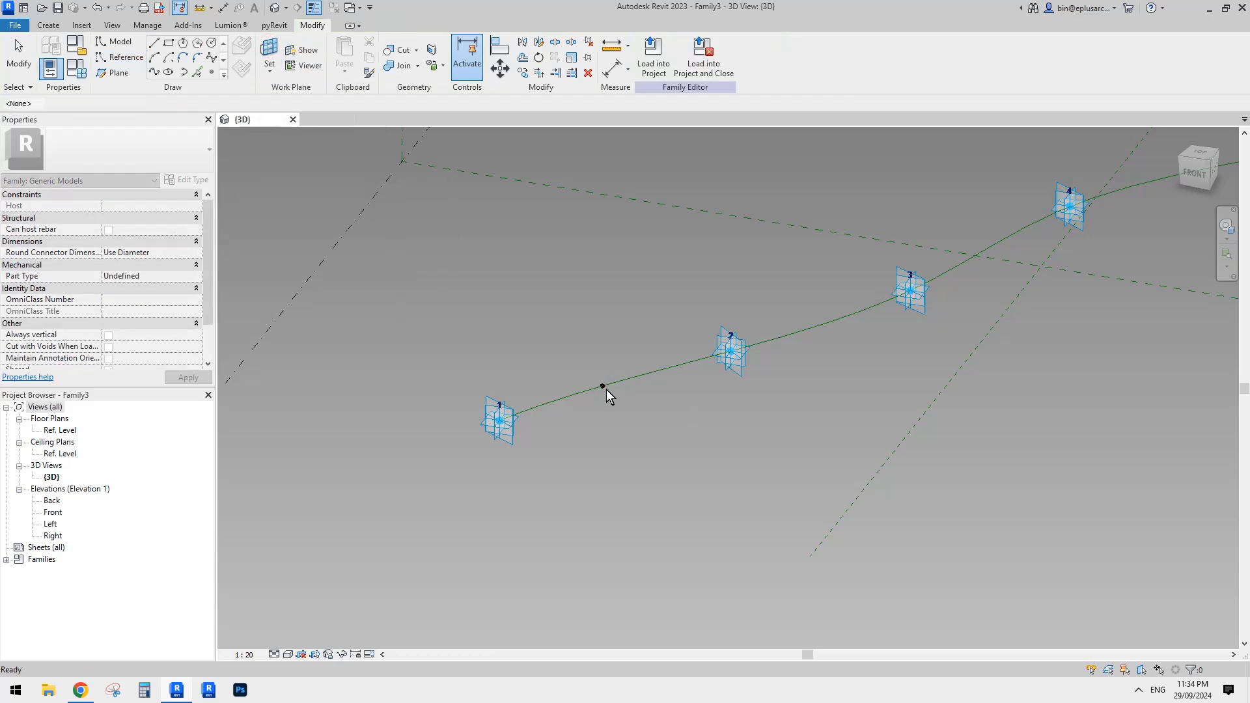
middle_click_drag(633, 442, 628, 374)
scroll(593, 347, "up", 1)
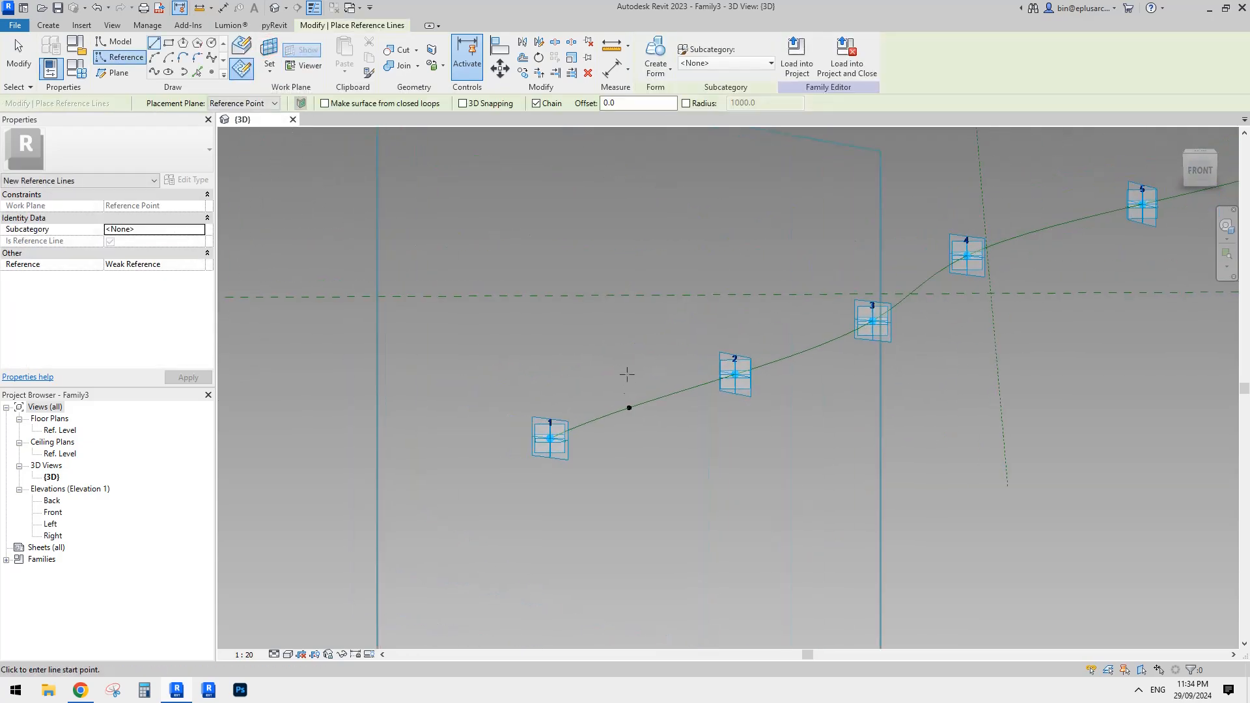
middle_click_drag(654, 297, 650, 318)
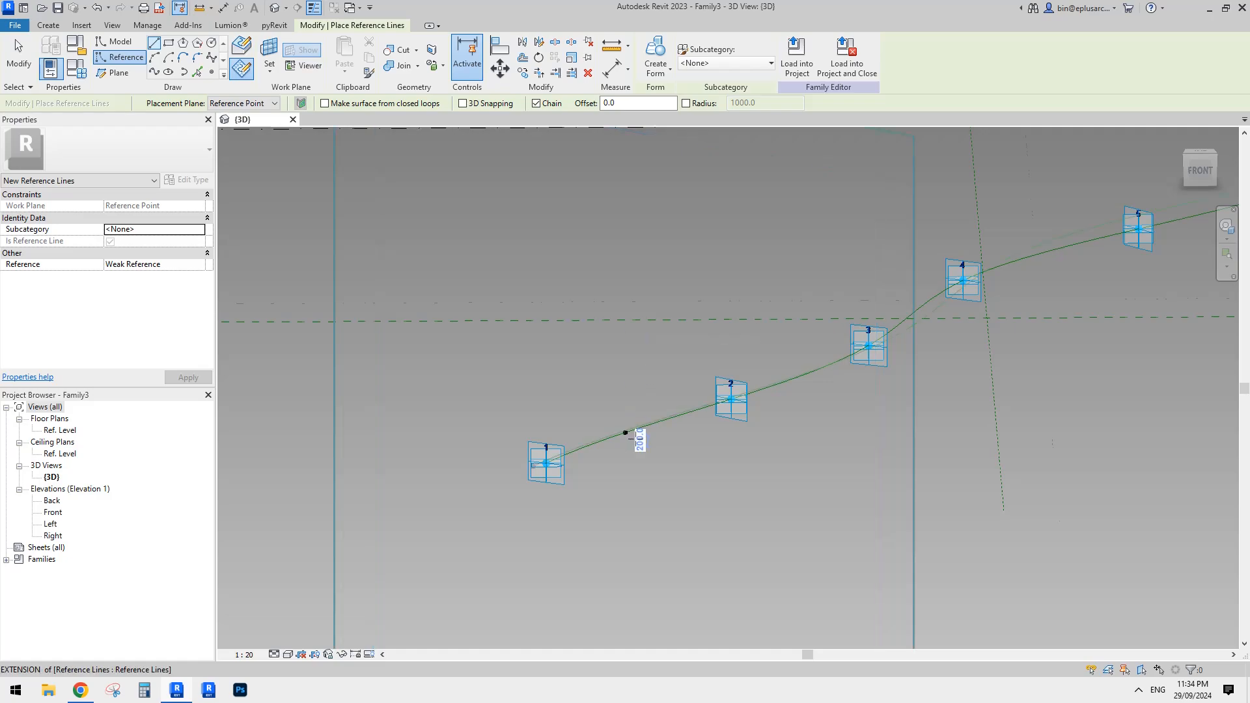
- Draw the half profile's underside with reference lines: 3000 mm horizontally from the curve point, and about 4100 mm sloping upward and outward
scroll(634, 439, "up", 3)
scroll(658, 373, "down", 3)
middle_click_drag(692, 408, 633, 386)
scroll(604, 380, "up", 2)
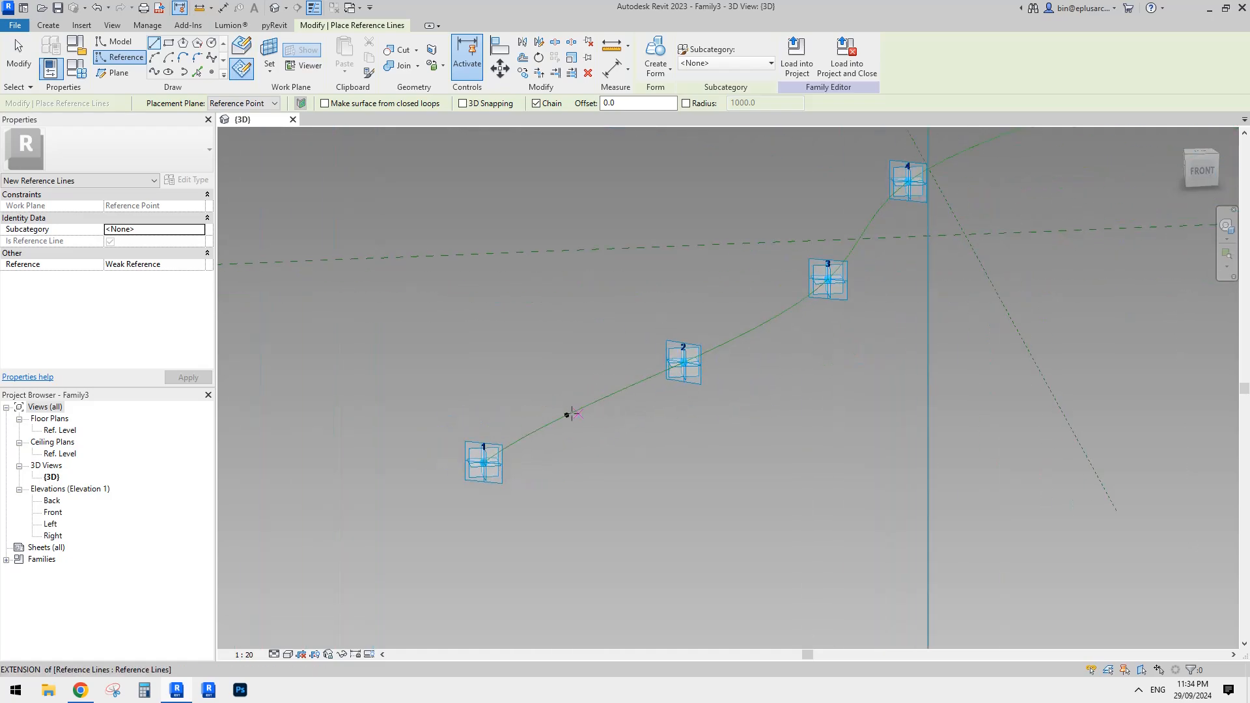
left_click(566, 415)
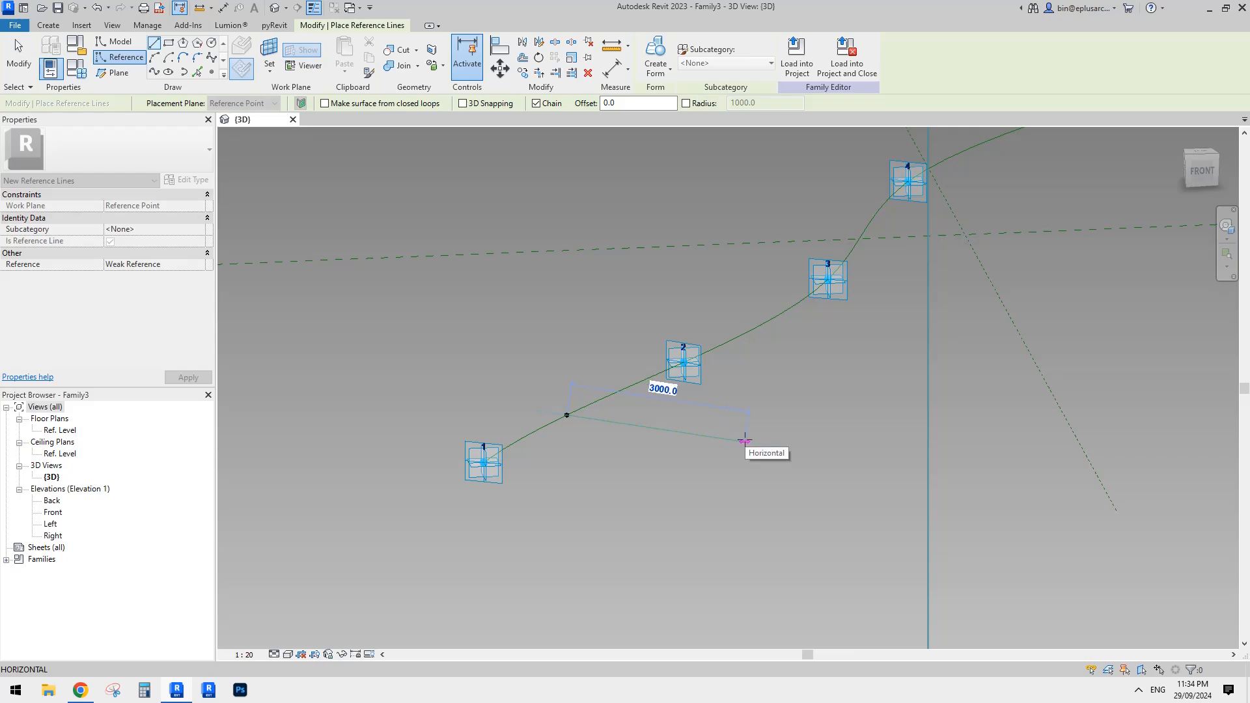
left_click(745, 441)
middle_click_drag(675, 502, 741, 433, "shift")
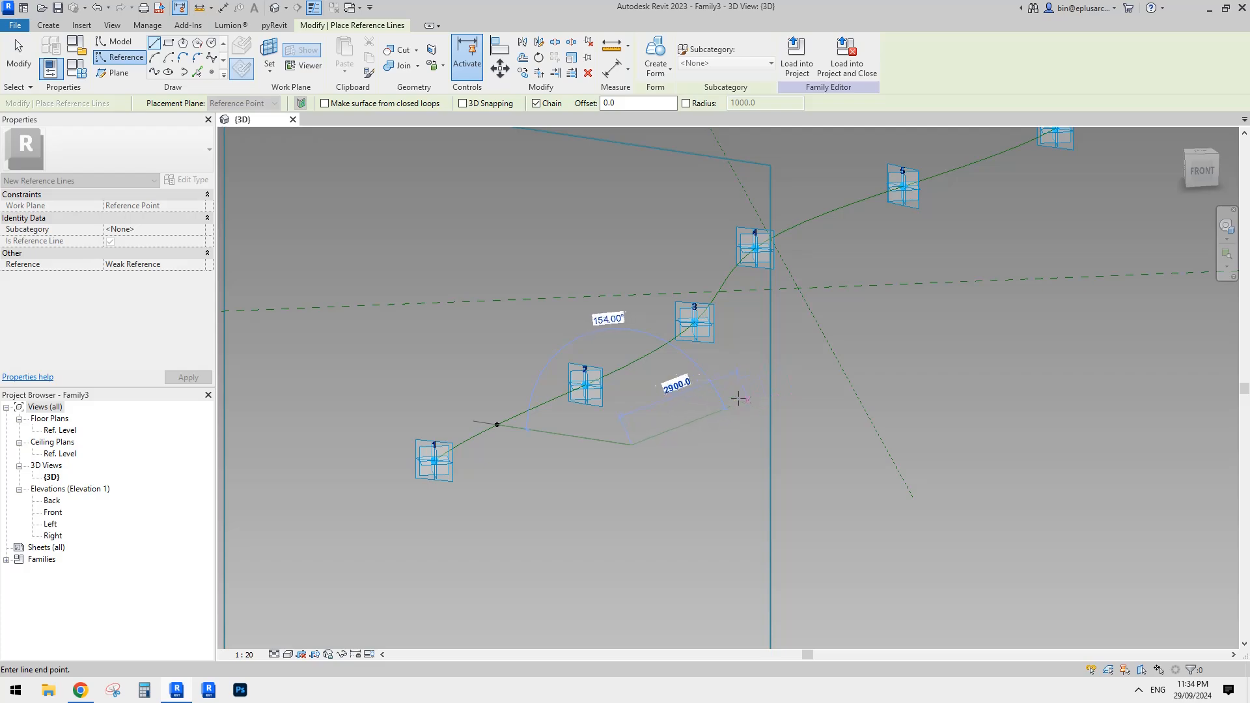
left_click(801, 394)
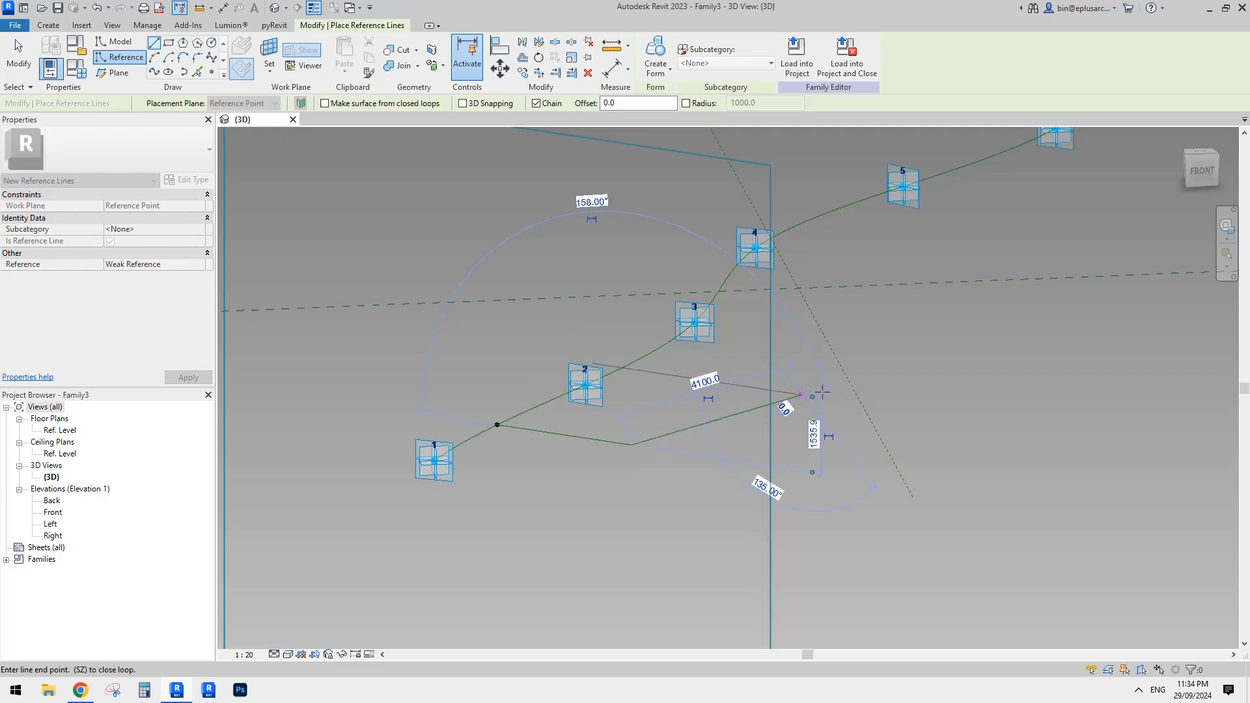
- Add the profile's short outer segment, vertical edge and a top reference line about 8700 mm long ending directly above the curve point
left_click(889, 407)
left_click(888, 379)
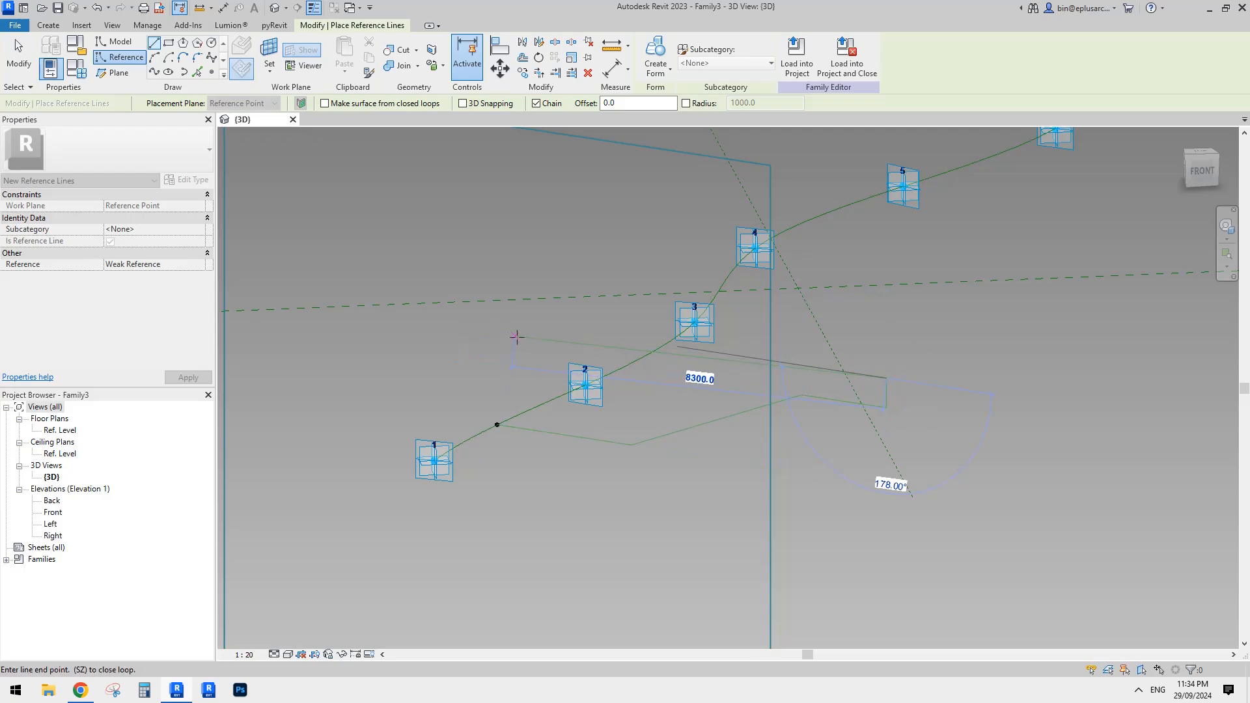
left_click(497, 335)
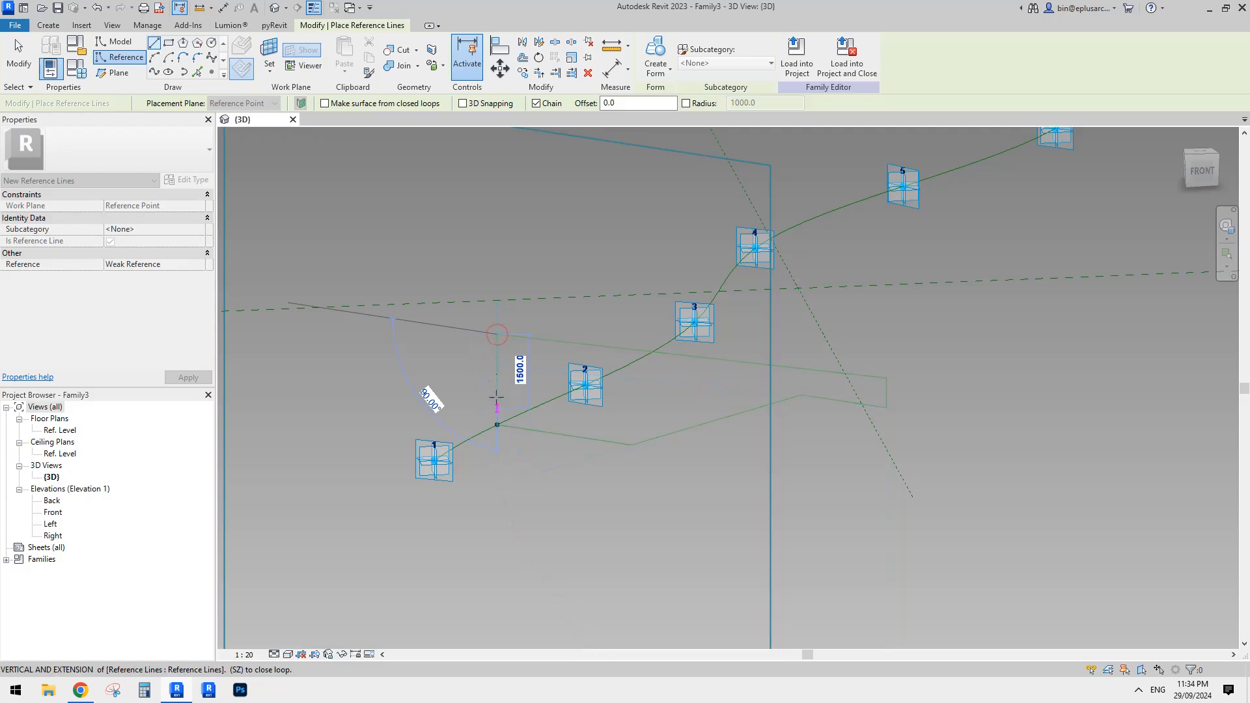
key("Escape")
scroll(516, 379, "down", 3)
middle_click_drag(620, 370, 620, 370, "shift")
key("Escape")
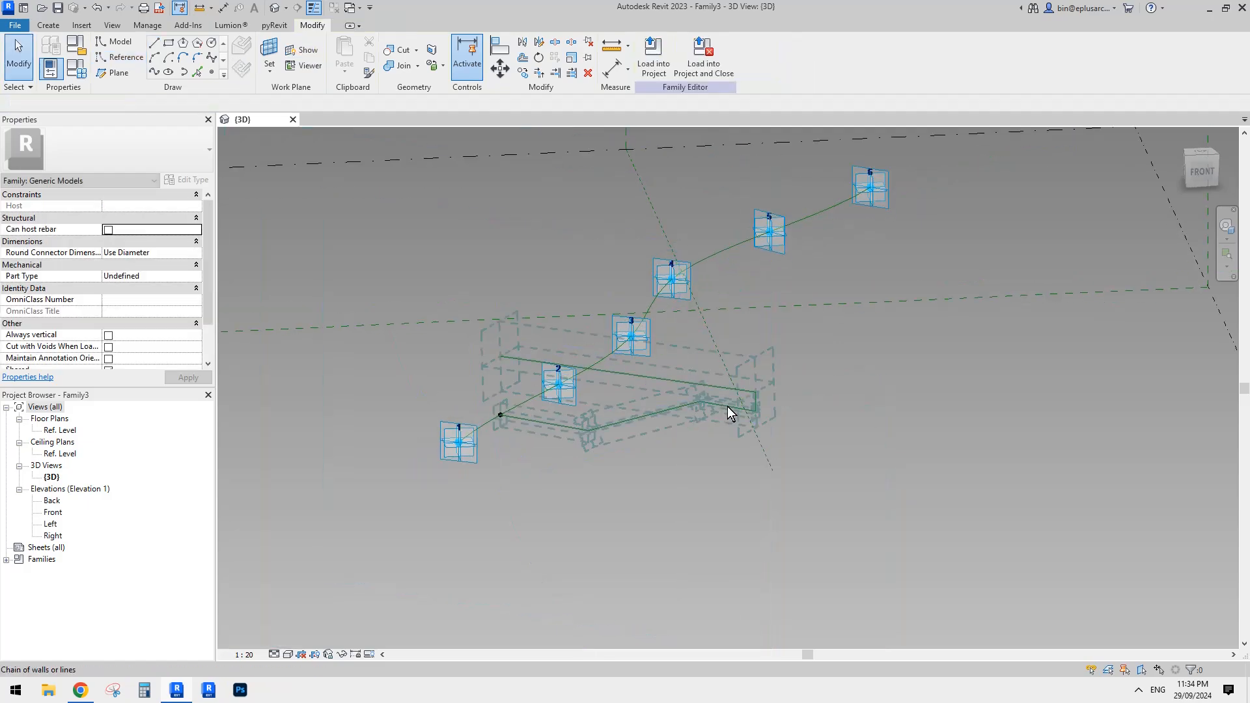
scroll(752, 399, "up", 4)
left_click(770, 430)
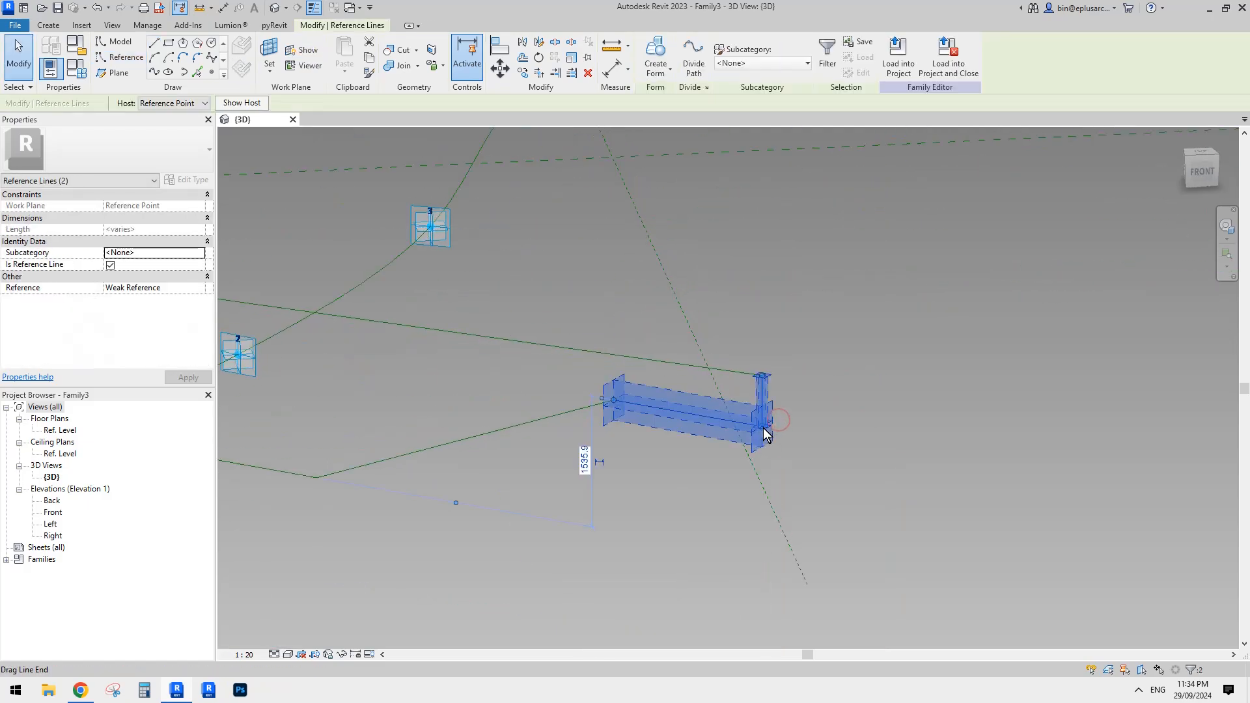
left_click(786, 419)
scroll(786, 423, "down", 2)
middle_click_drag(786, 424, 815, 391)
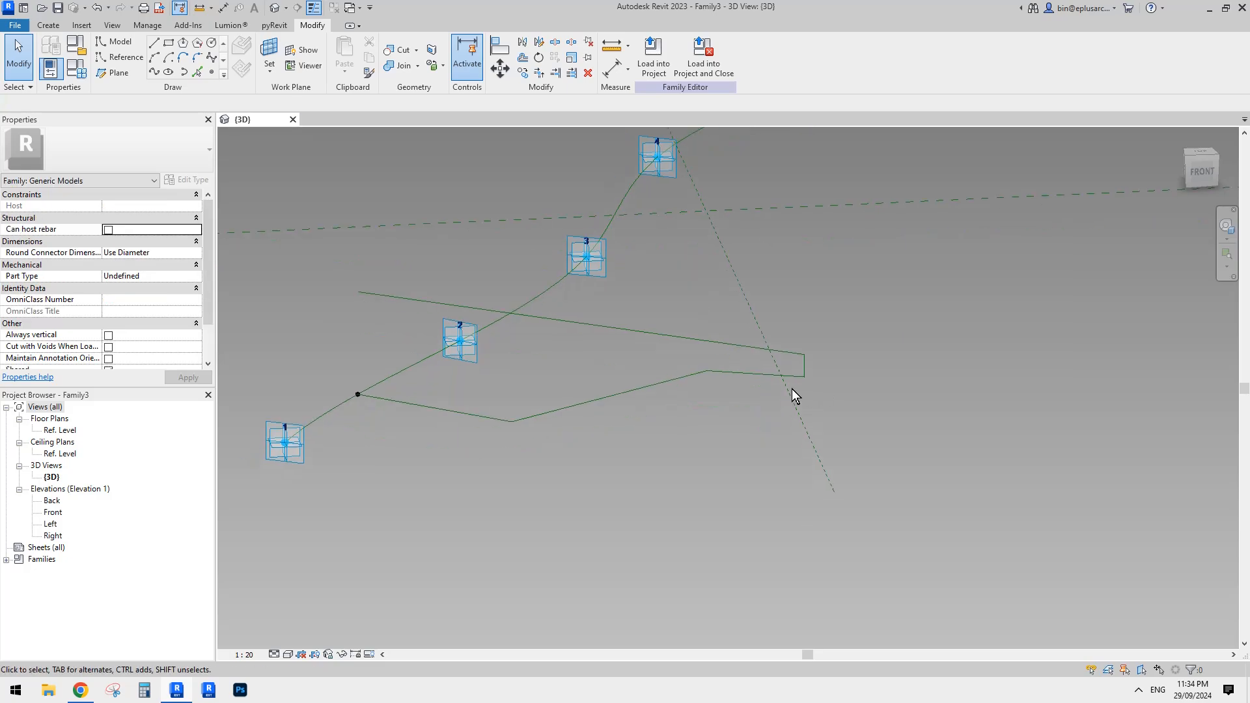
- Mirror a copy of the five half-profile reference lines about the vertical axis through the curve point
key("Tab")
left_click(690, 375)
scroll(496, 330, "down", 2)
key("d")
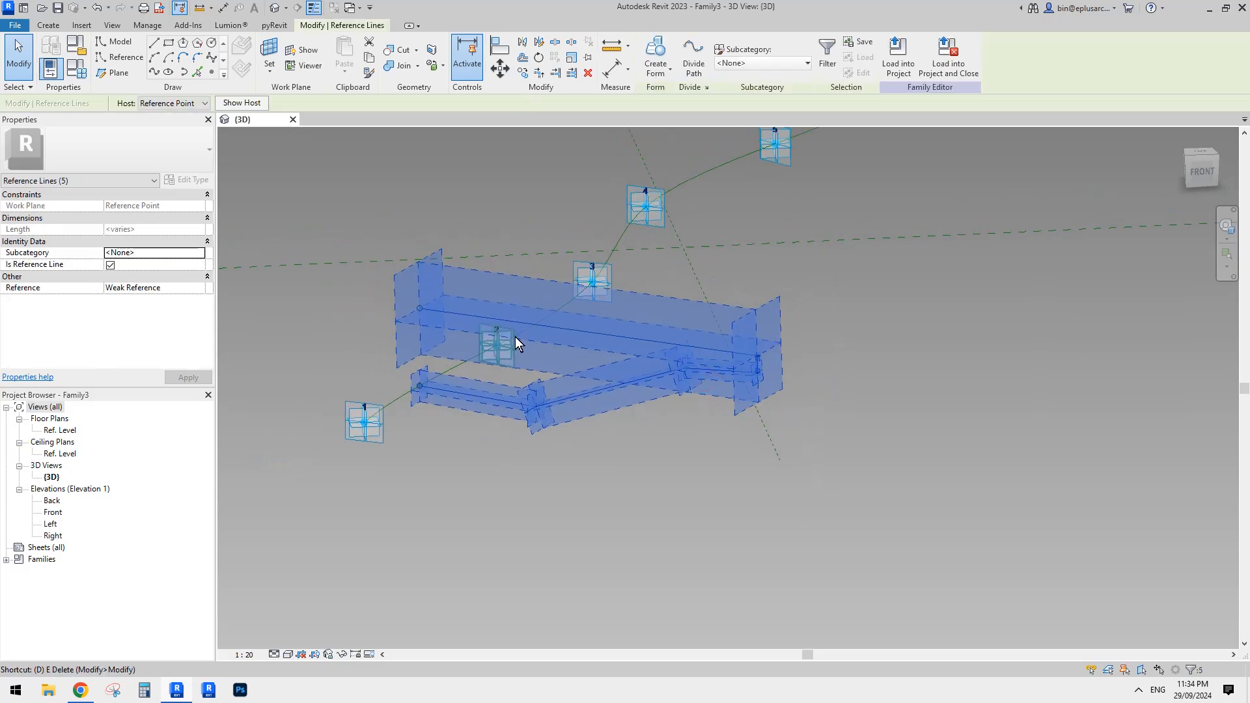
key("m")
left_click(419, 386)
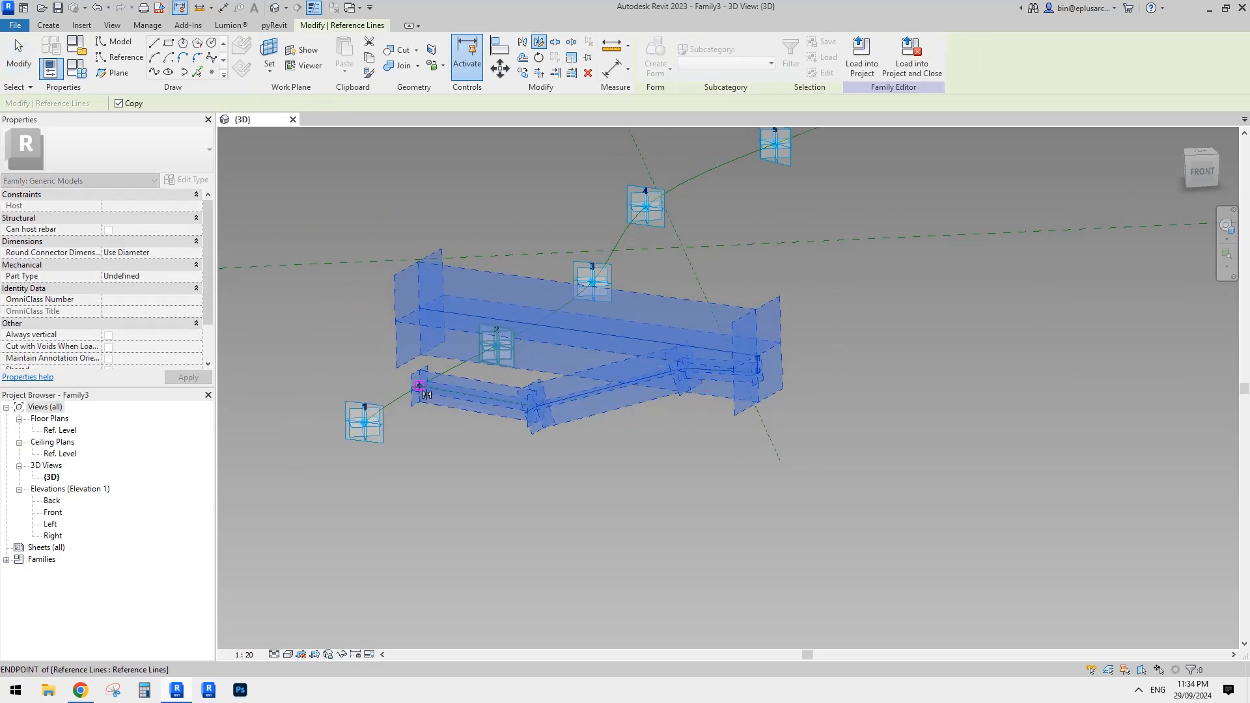
left_click(419, 360)
middle_click_drag(486, 231, 713, 210)
key("Escape")
scroll(649, 336, "down", 2)
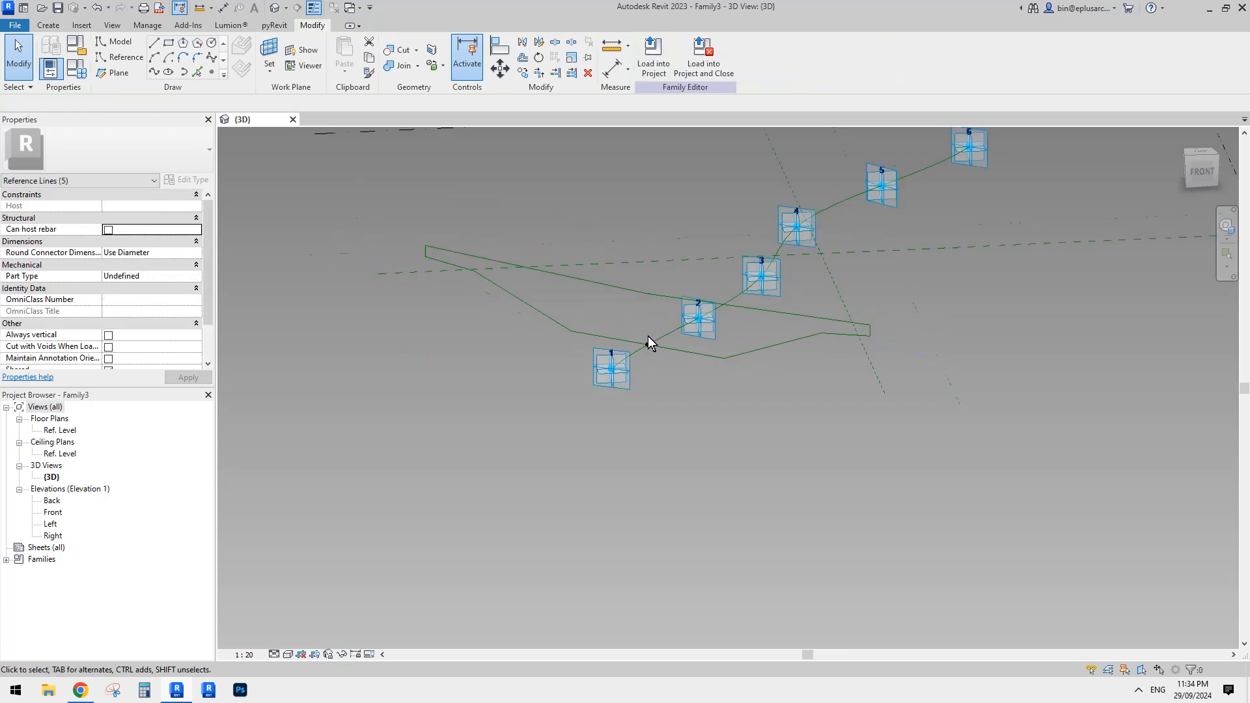
- Raise the shared middle endpoint of the two top reference lines slightly to form a crown at the profile's centre
middle_click_drag(651, 340, 560, 270, "shift")
scroll(659, 286, "up", 2)
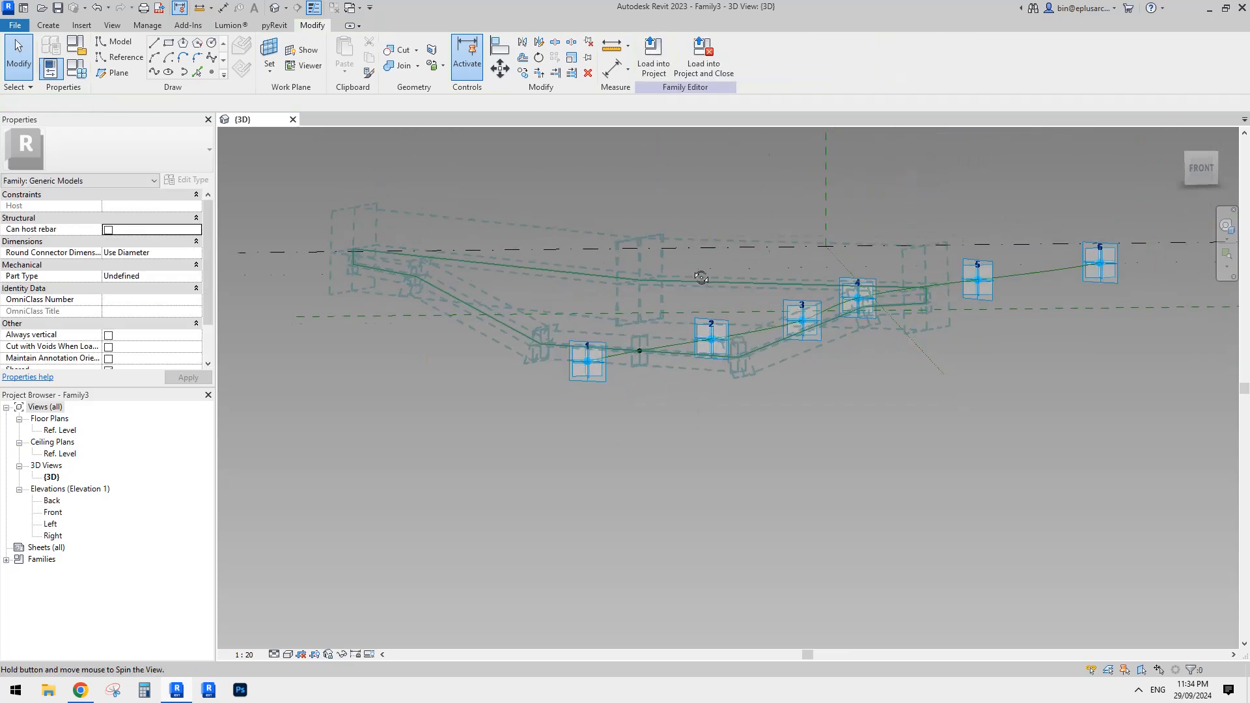
mouse_move(730, 290)
middle_mouse_down("shift")
mouse_move(814, 272)
mouse_move(724, 271)
middle_mouse_up("shift")
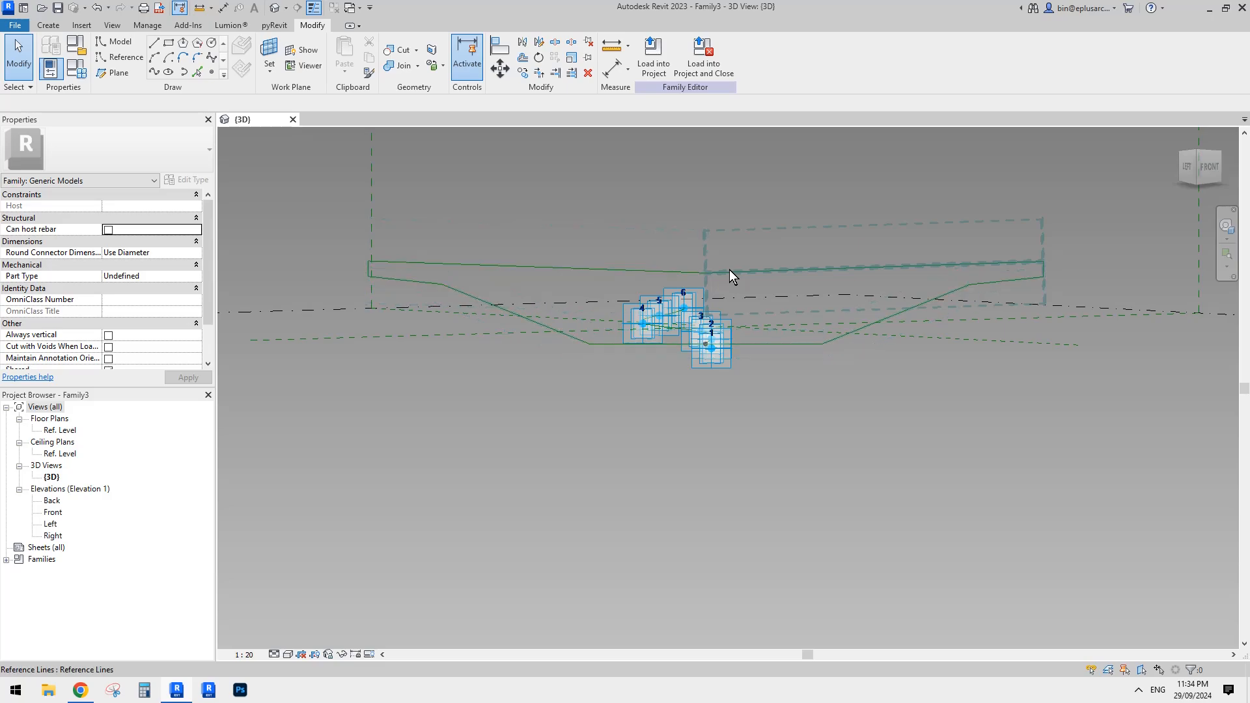
left_click(730, 269)
left_click(673, 272, "ctrl")
scroll(716, 266, "up", 1)
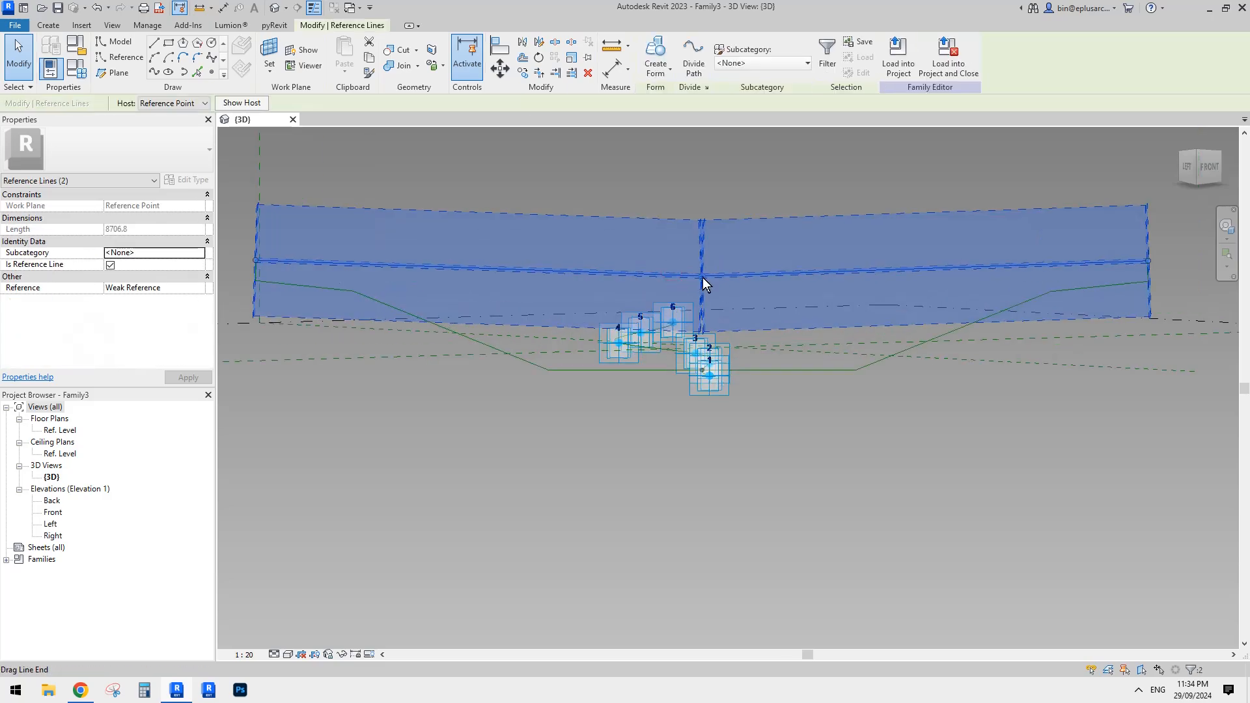
left_click_drag(702, 276, 702, 256)
key("Escape")
- Spread adaptive points 3 to 6 farther away from point 2, with point 3 about midway between points 2 and 4
scroll(740, 287, "down", 2)
middle_click_drag(859, 340, 645, 432, "shift")
scroll(560, 351, "down", 3)
scroll(608, 410, "down", 3)
middle_click_drag(735, 393, 710, 421)
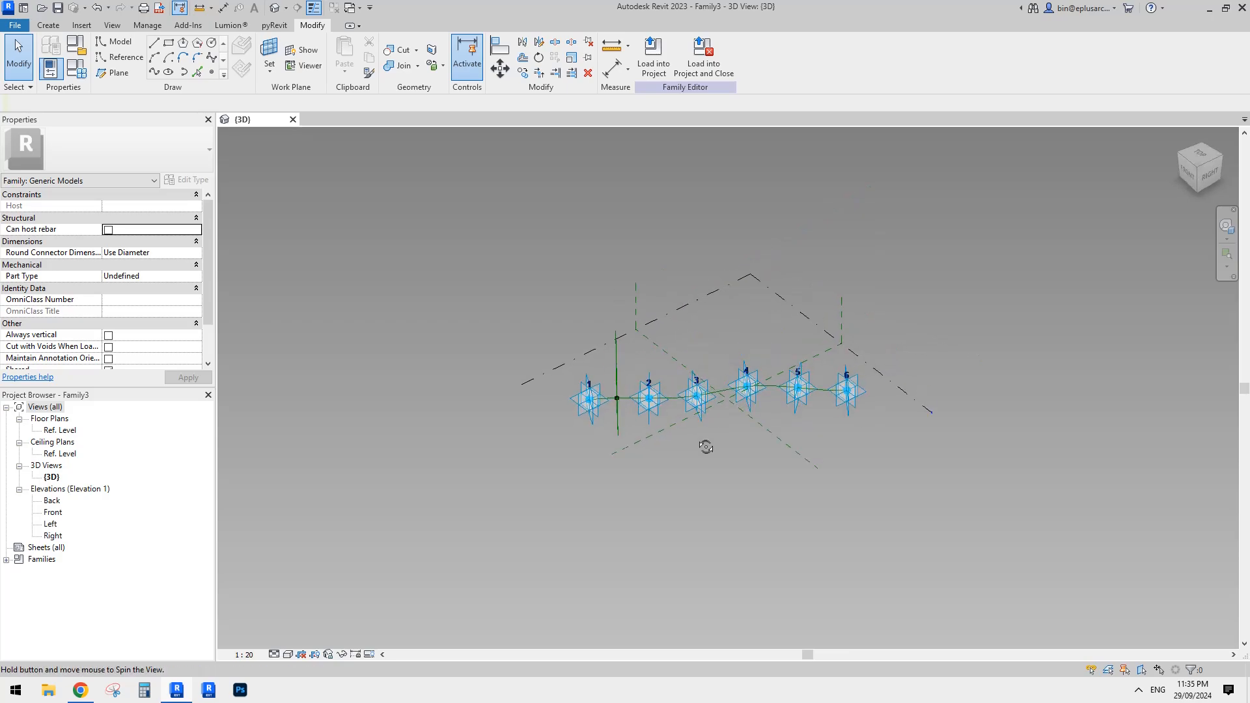
middle_click_drag(757, 385, 748, 390)
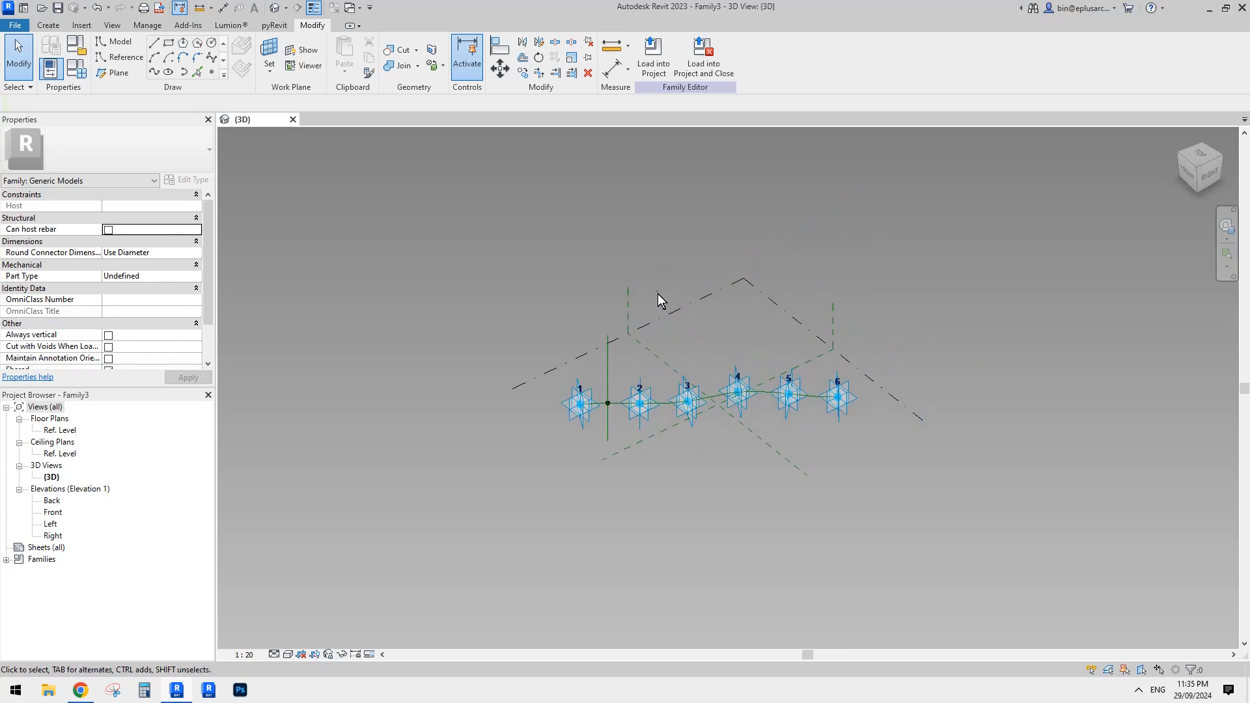
left_click_drag(658, 300, 1129, 398)
middle_click_drag(1128, 398, 856, 381)
scroll(874, 331, "down", 1)
left_click(852, 380)
left_click_drag(829, 349, 693, 325)
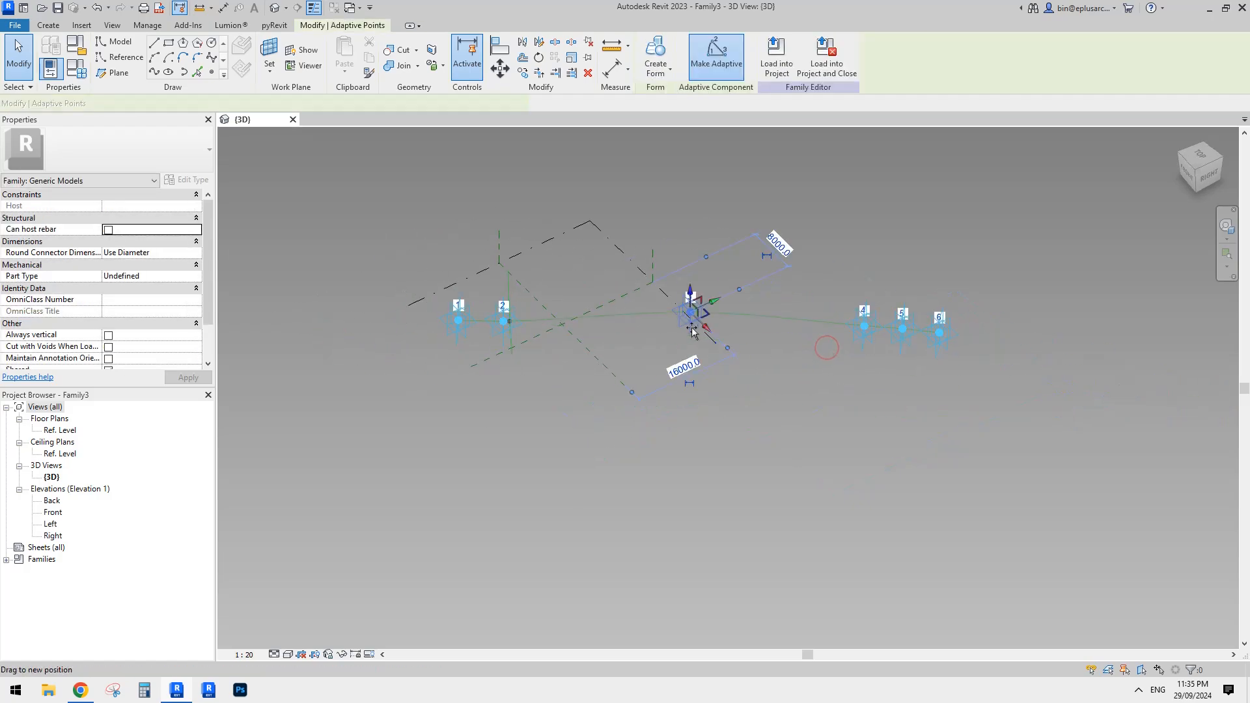
left_click(632, 357)
- Move adaptive point 1 outward, away from point 2, to about 25500 mm and 22600 mm from the reference planes
middle_click_drag(593, 355, 647, 378, "shift")
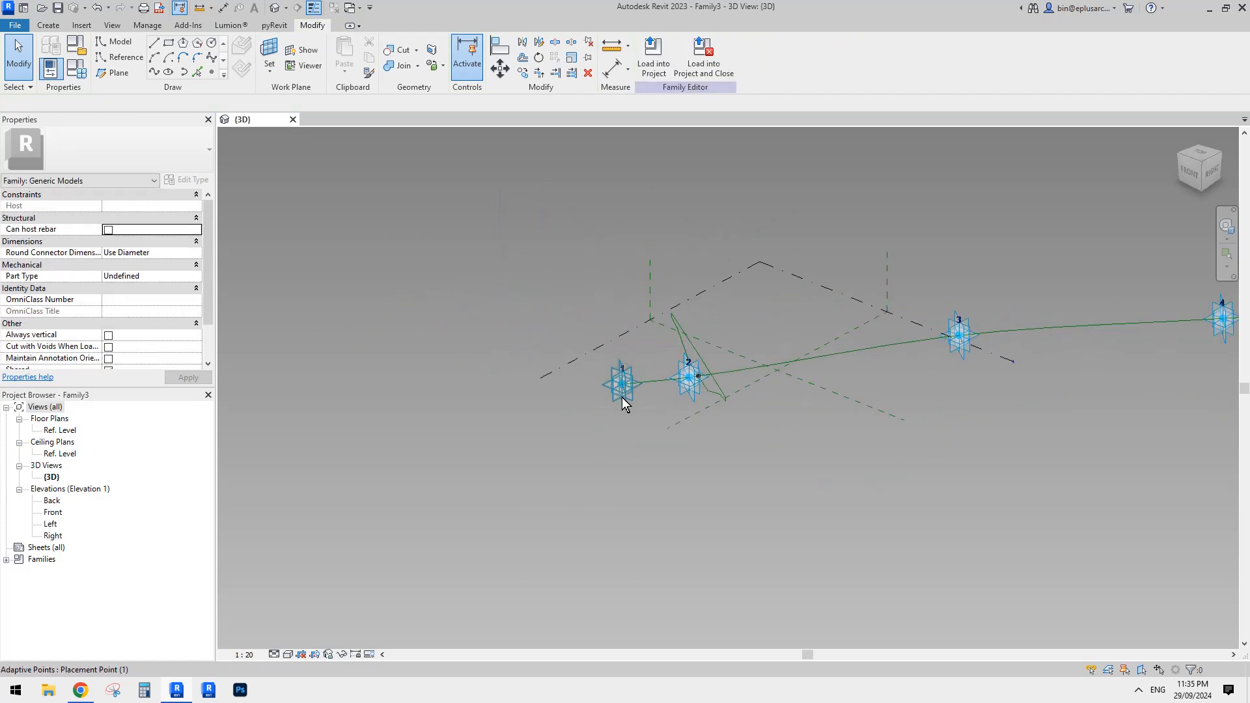
left_click_drag(623, 397, 403, 405)
scroll(506, 360, "down", 3)
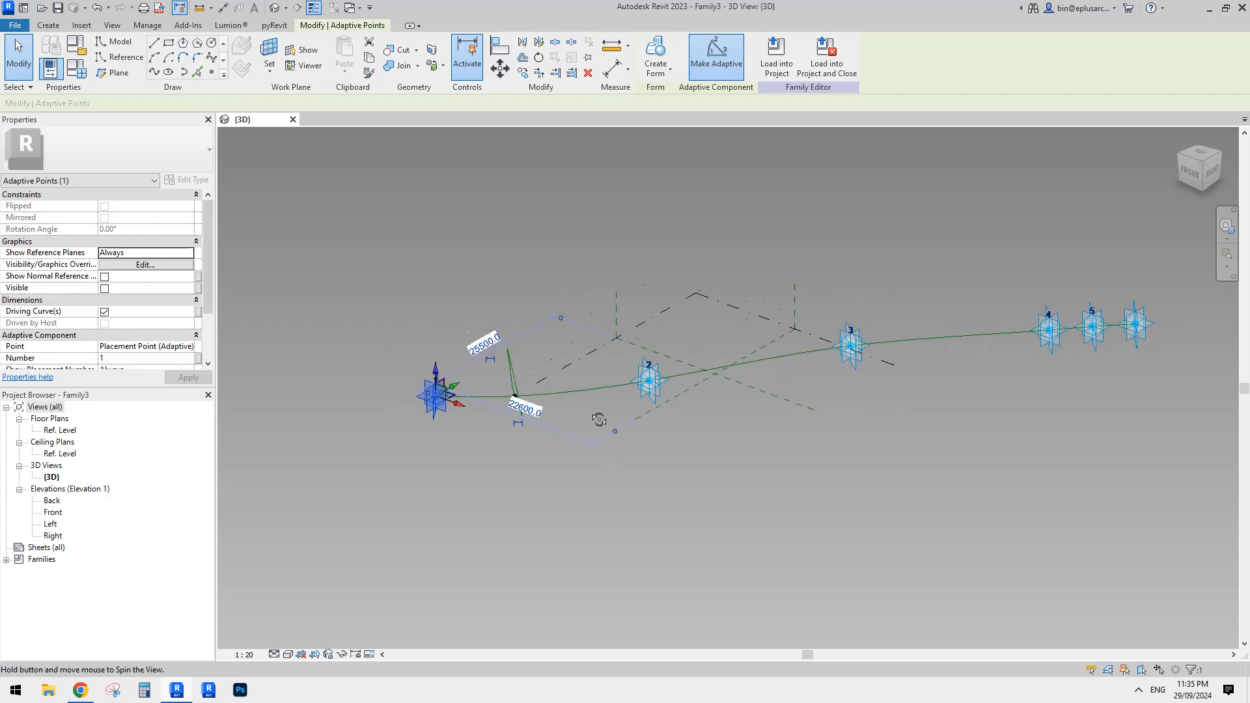
- Copy the deck profile together with its reference point to a free spot beside the curve near adaptive point 3
left_click_drag(480, 303, 552, 437)
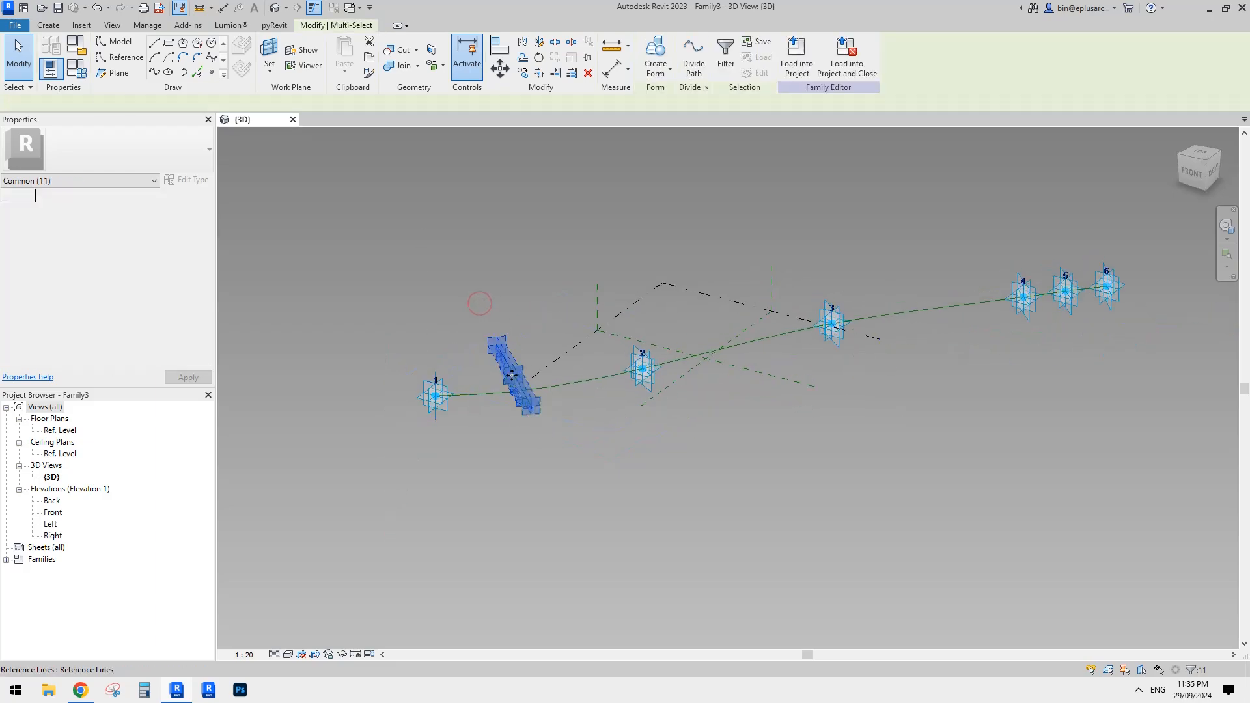
key("c")
key("o")
left_click(526, 388)
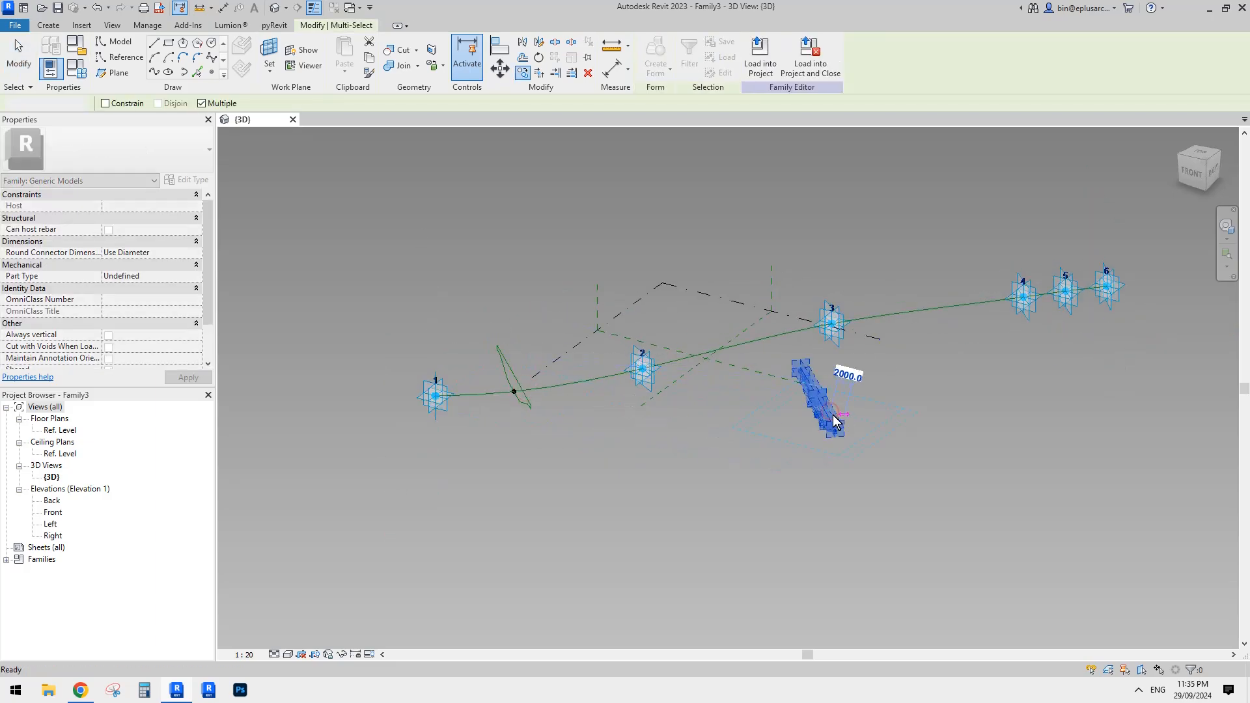
left_click(833, 415)
key("Escape")
scroll(833, 416, "up", 3)
left_click(840, 415)
scroll(840, 416, "down", 3)
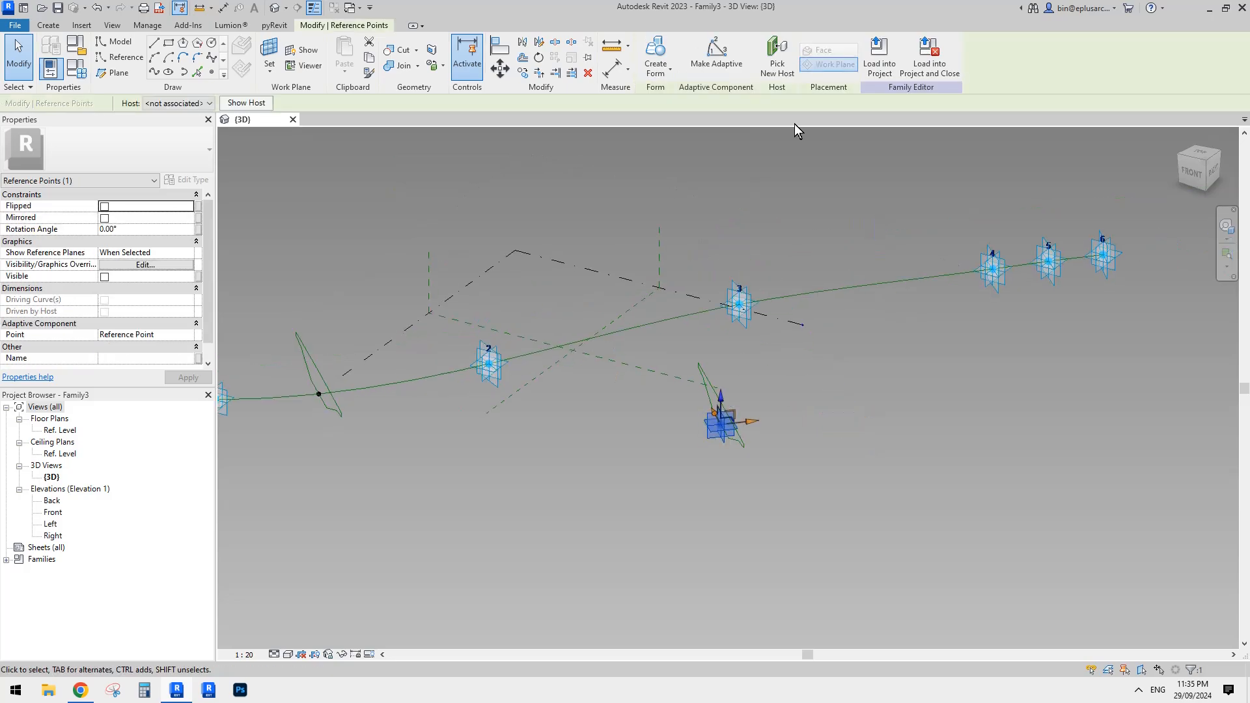
left_click(780, 57)
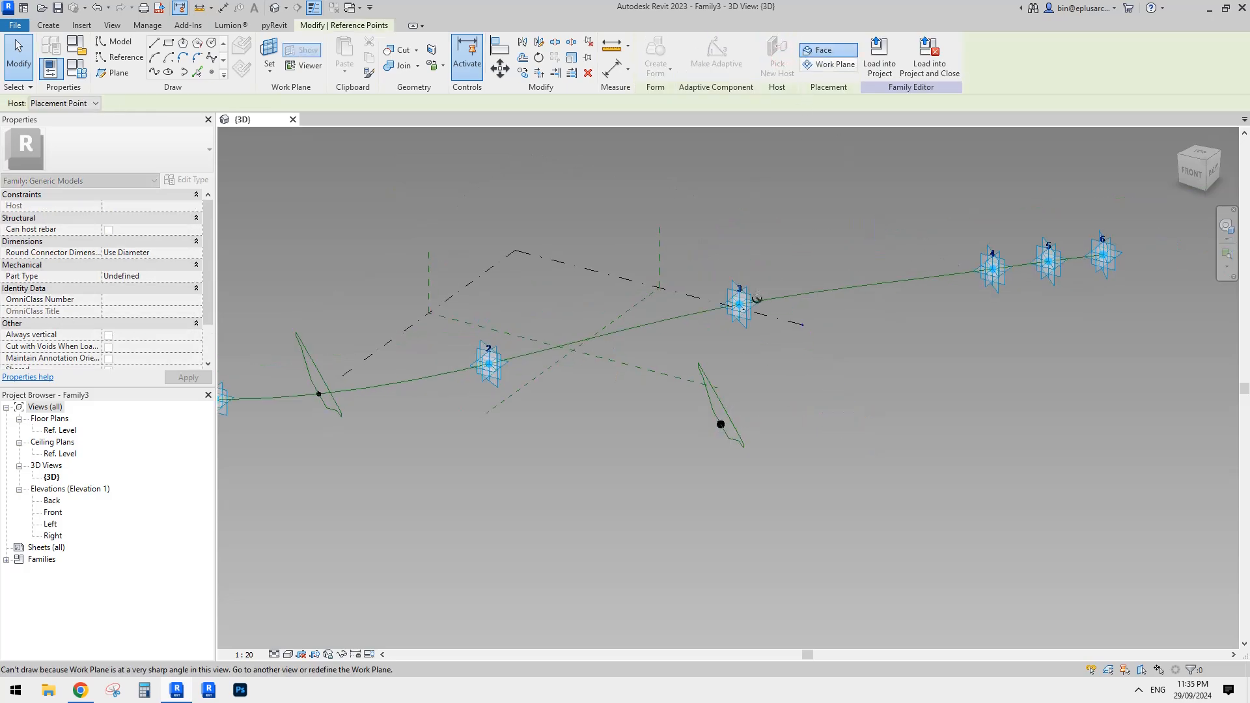
middle_click_drag(757, 299, 814, 317, "shift")
key("Escape")
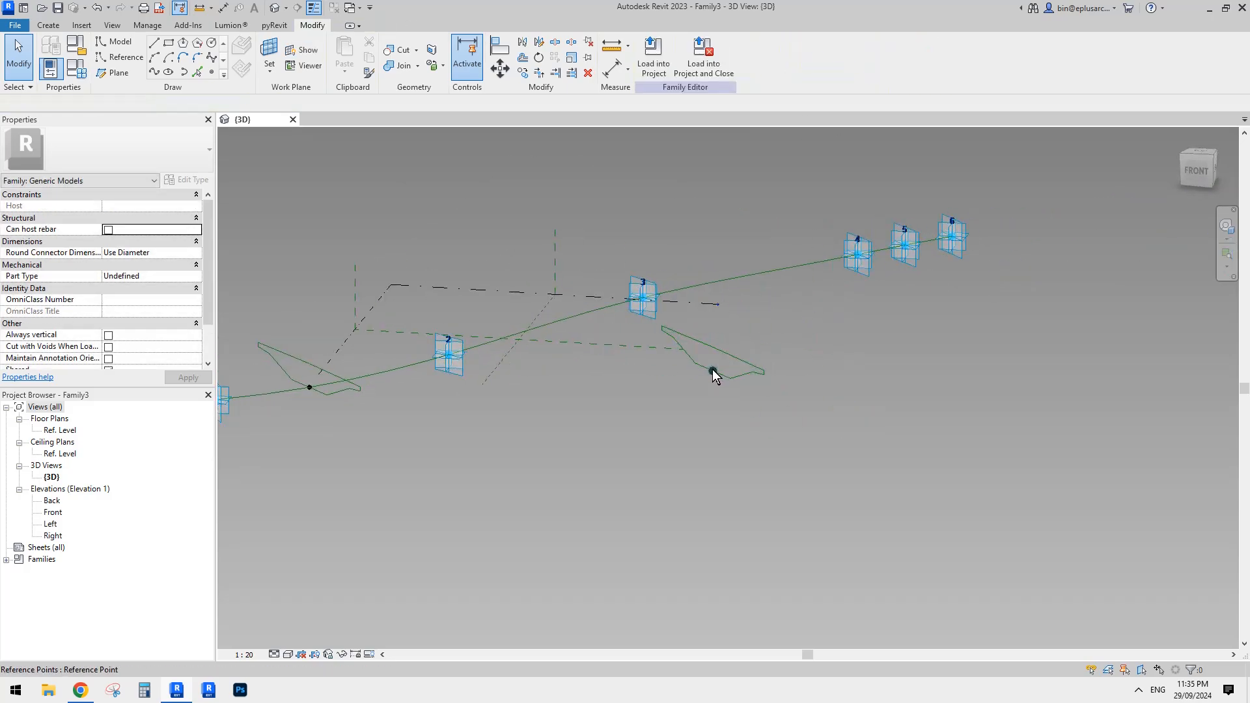
- Rehost the copied profile's reference point onto the curve between adaptive points 3 and 4
left_click(714, 375)
scroll(602, 248, "up", 2)
left_click(777, 58)
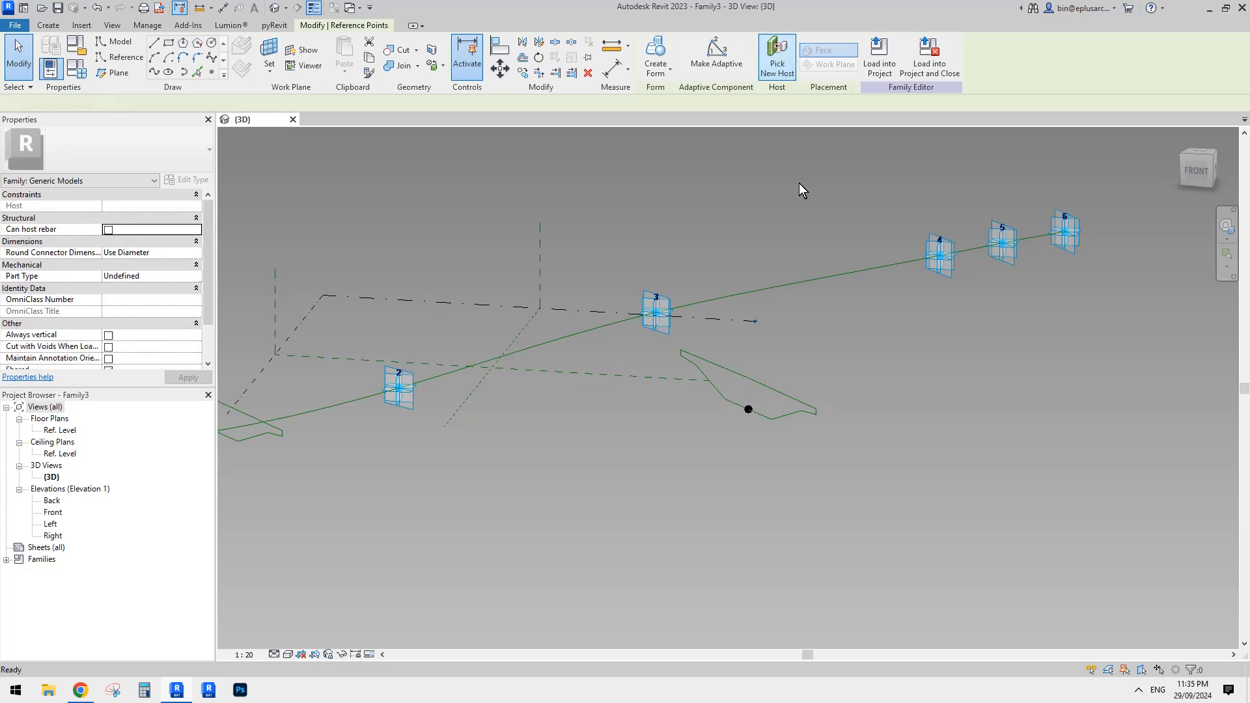
left_click(851, 272)
middle_click_drag(888, 307, 932, 282, "shift")
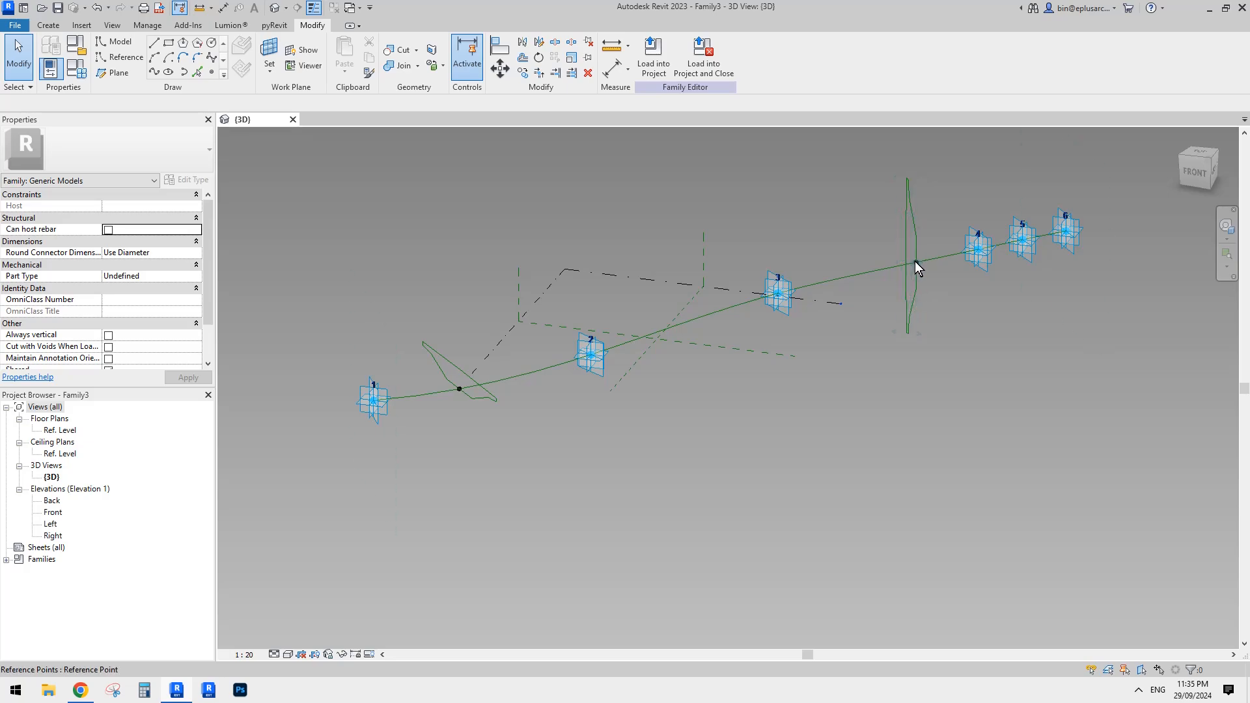
- Undo the rehosting and the copying of the deck profile
left_click(919, 263)
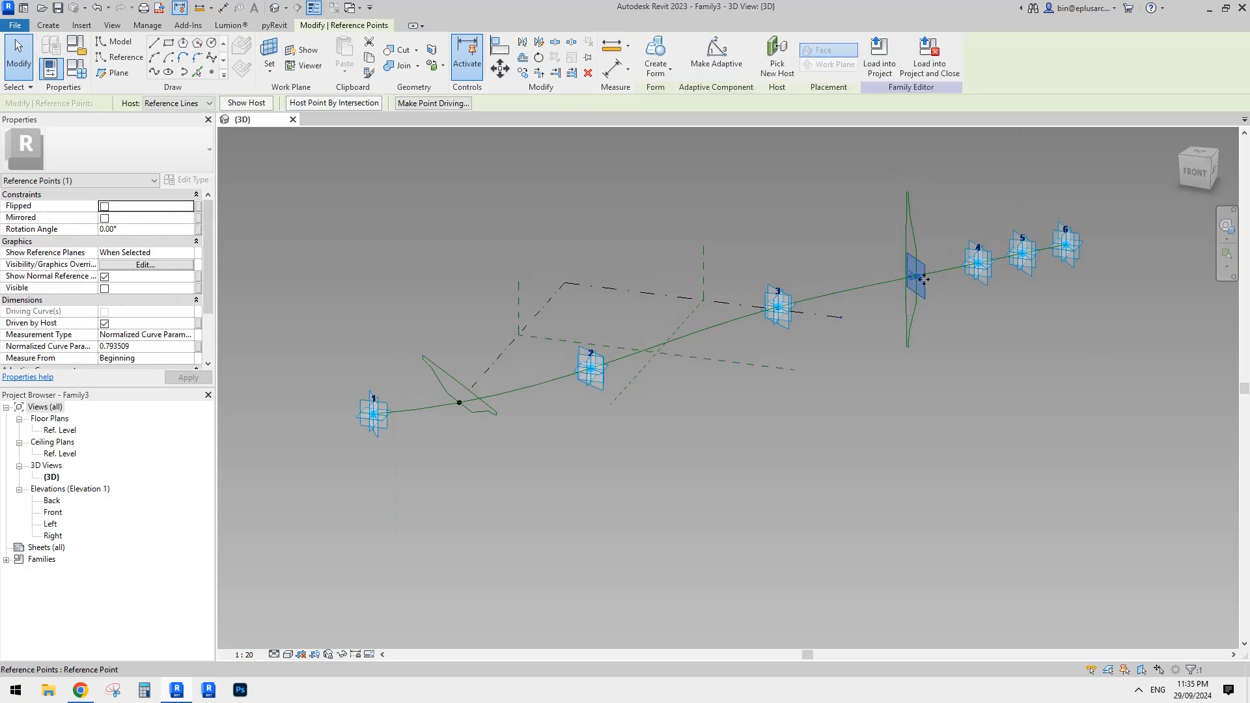
key("ctrl+z")
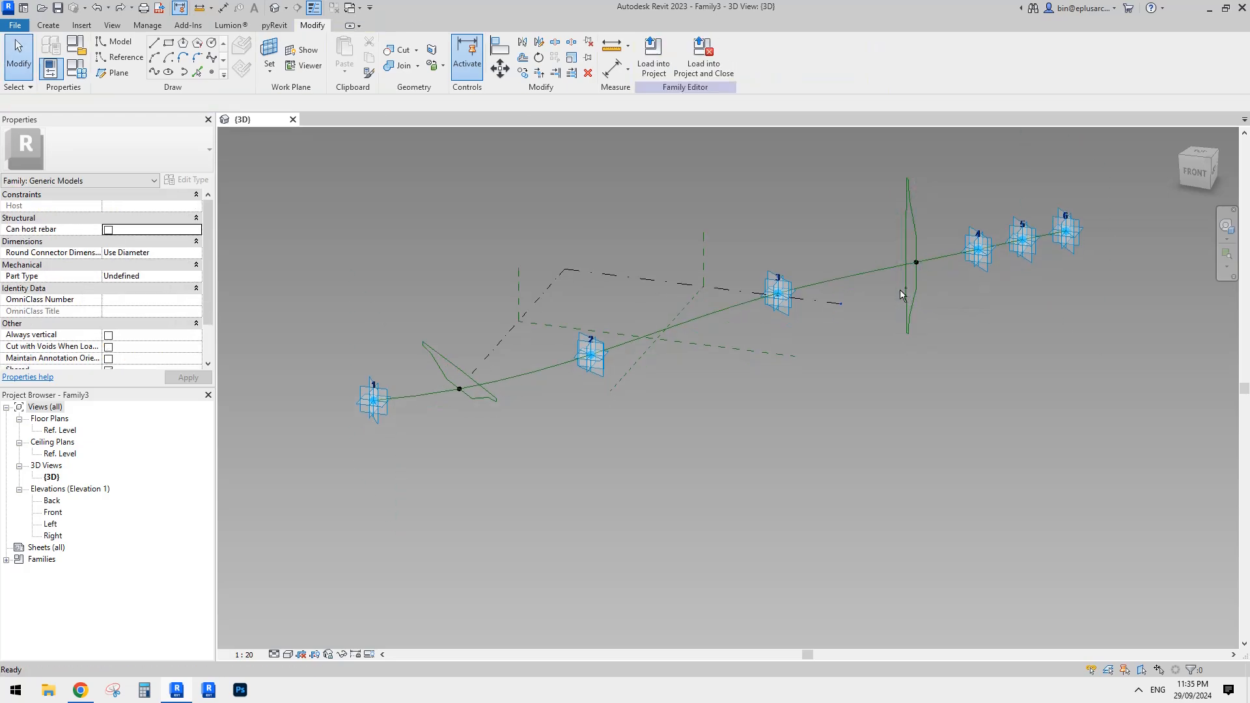
key("ctrl+z")
key("ctrl+z")
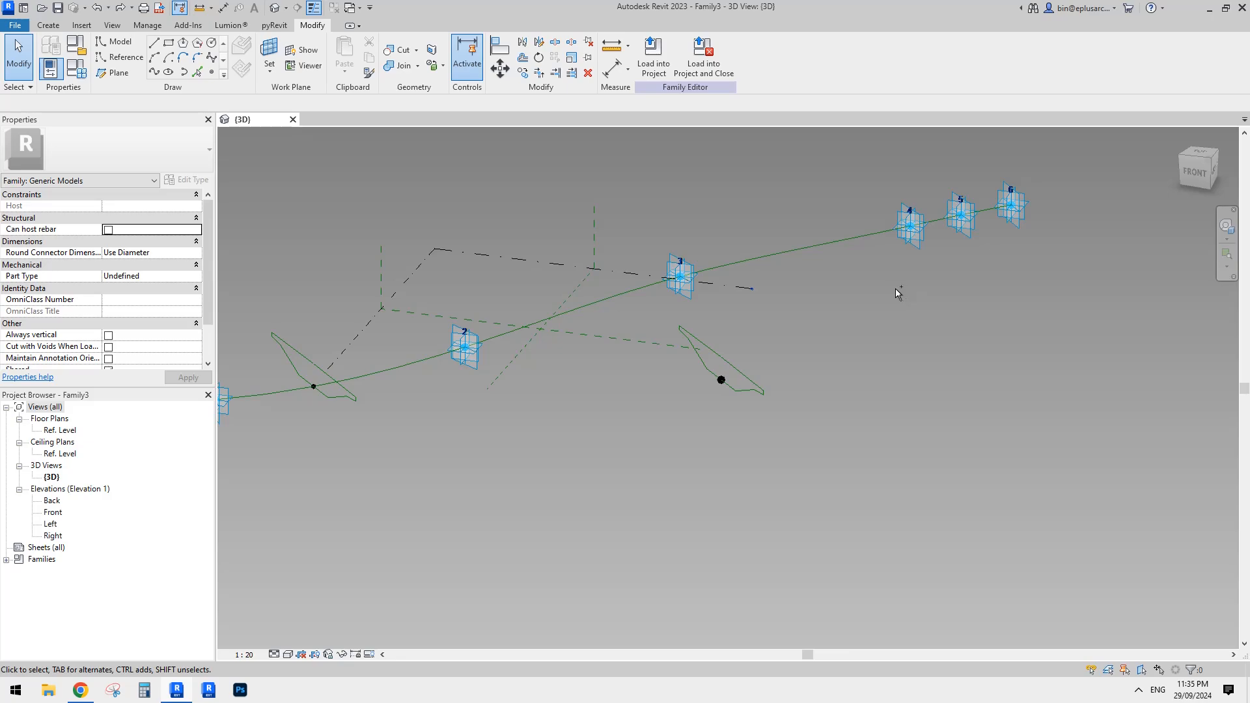
key("ctrl+z")
- Copy the deck profile and its reference point to a free spot beside the curve near adaptive point 2
scroll(462, 358, "up", 5)
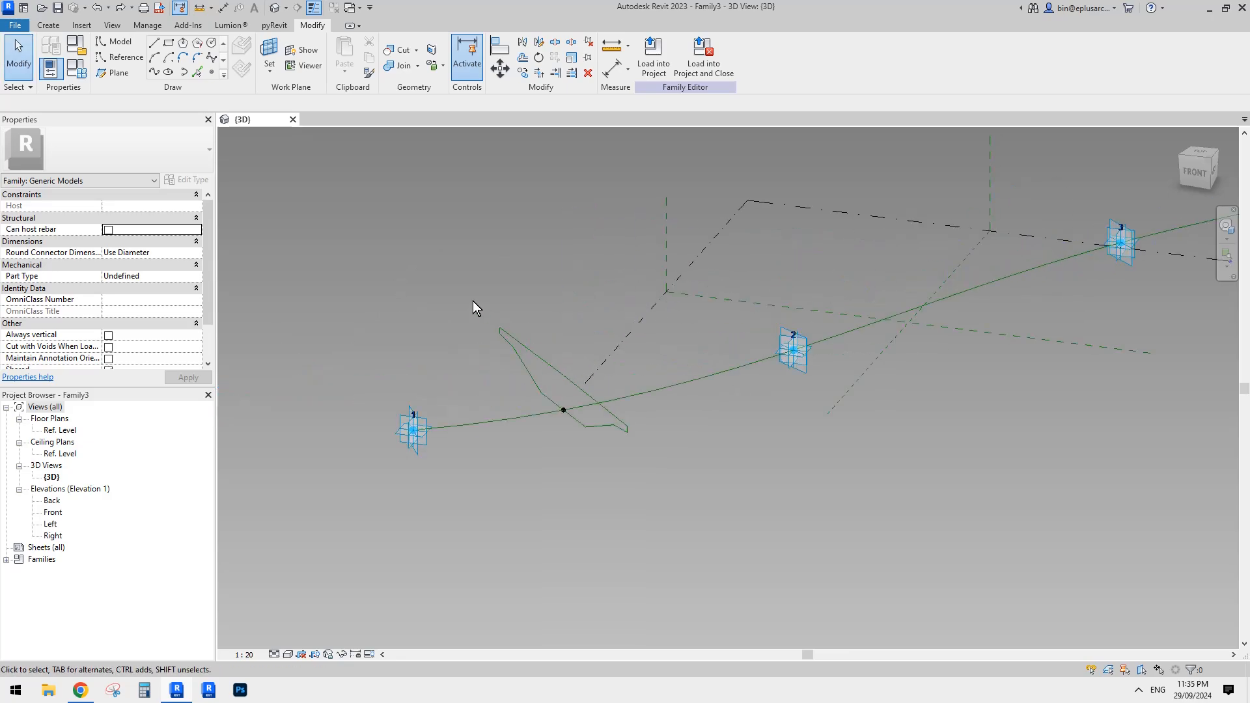
left_click_drag(473, 301, 730, 466)
scroll(651, 453, "down", 2)
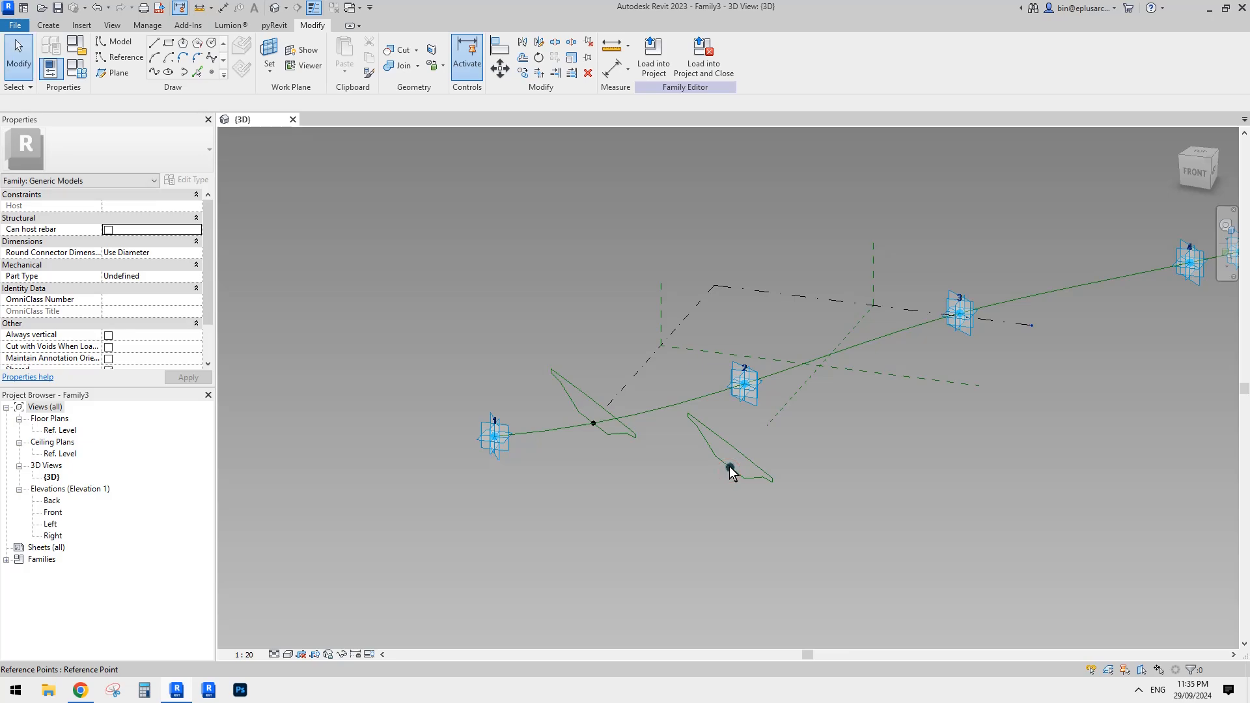
- Pick the curve between adaptive points 3 and 4 as the new host for the profile copy's reference point
left_click(729, 467)
left_click(777, 57)
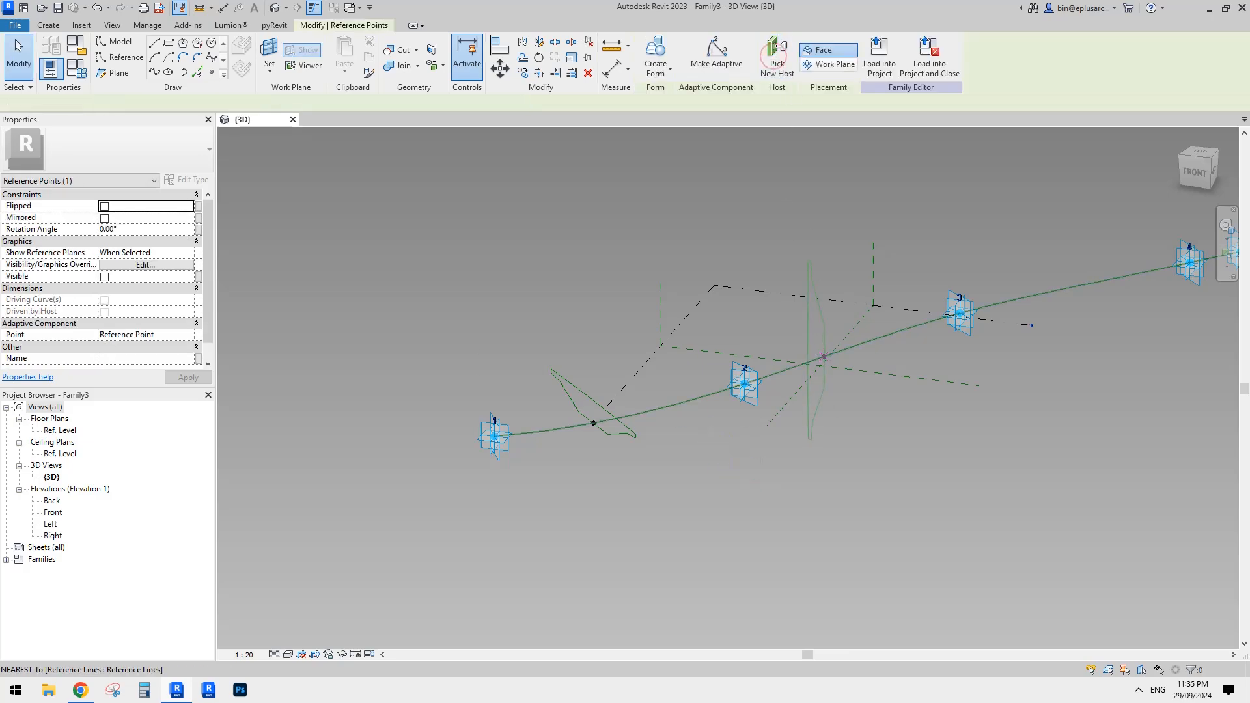
middle_click_drag(1095, 298, 967, 302)
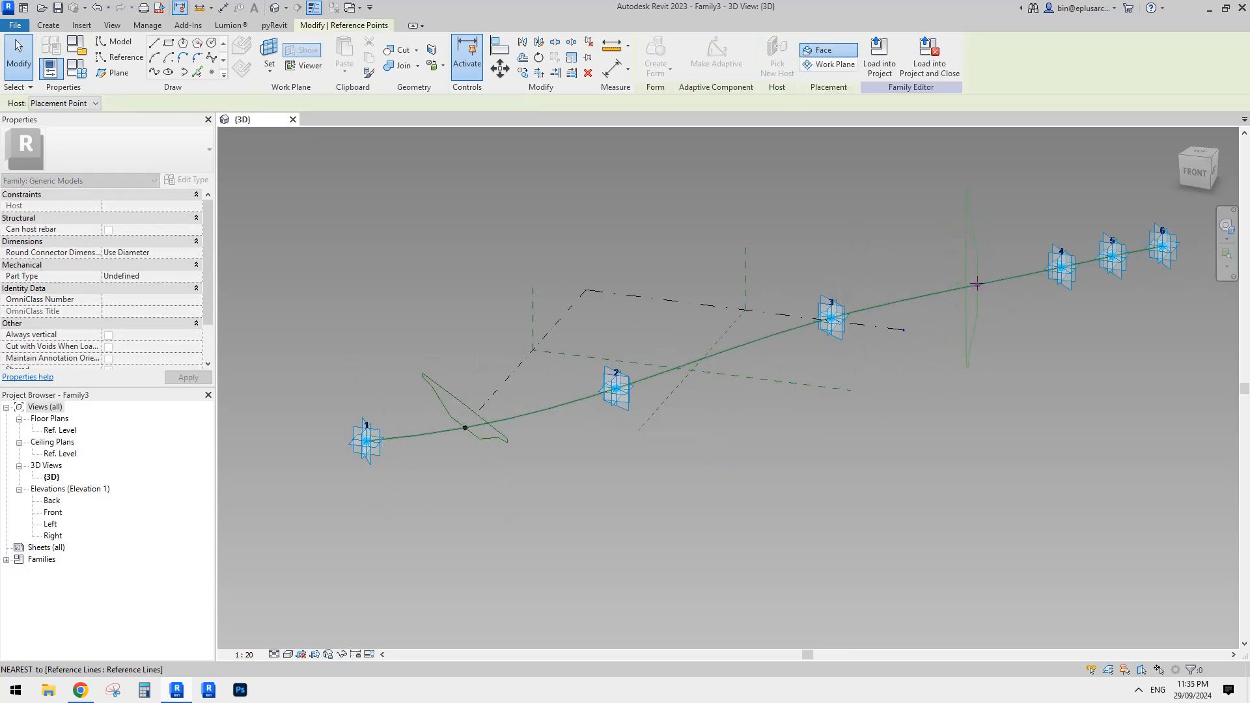
left_click(977, 284)
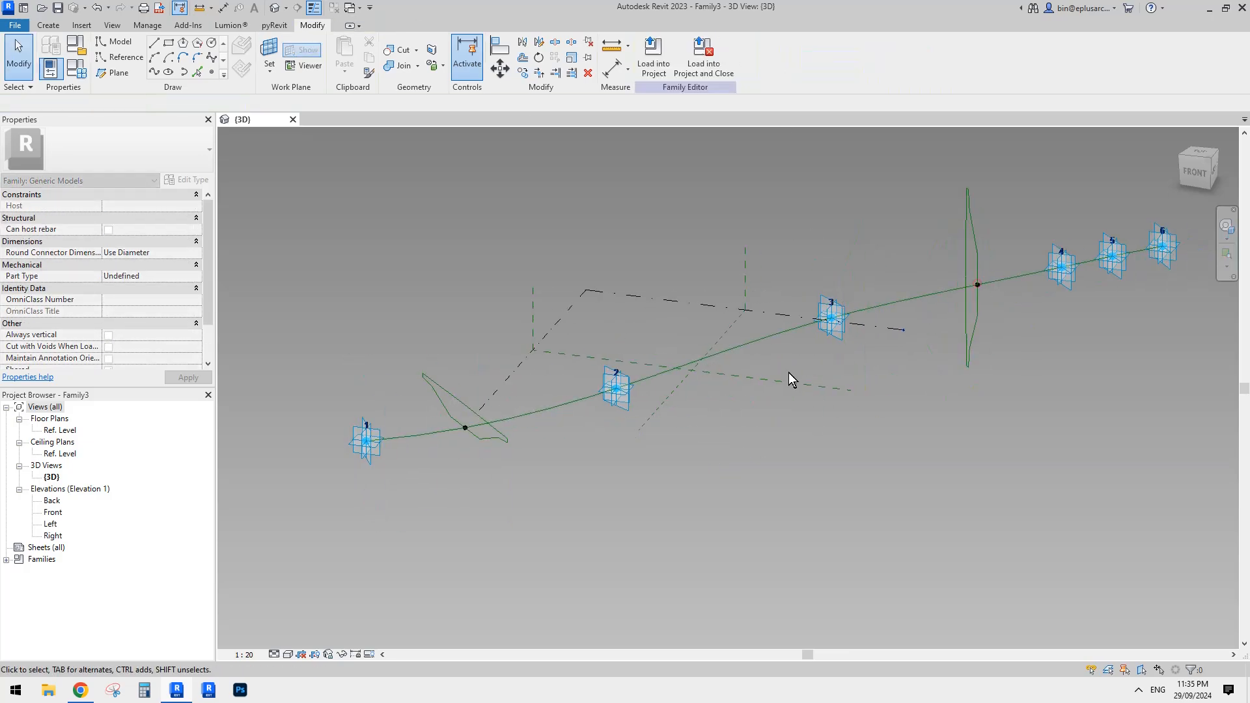
- Slide the reference point of the deck profile between adaptive points 1 and 2 along the curve
left_click(465, 429)
scroll(460, 431, "up", 3)
left_click_drag(445, 415, 508, 439)
scroll(495, 414, "down", 4)
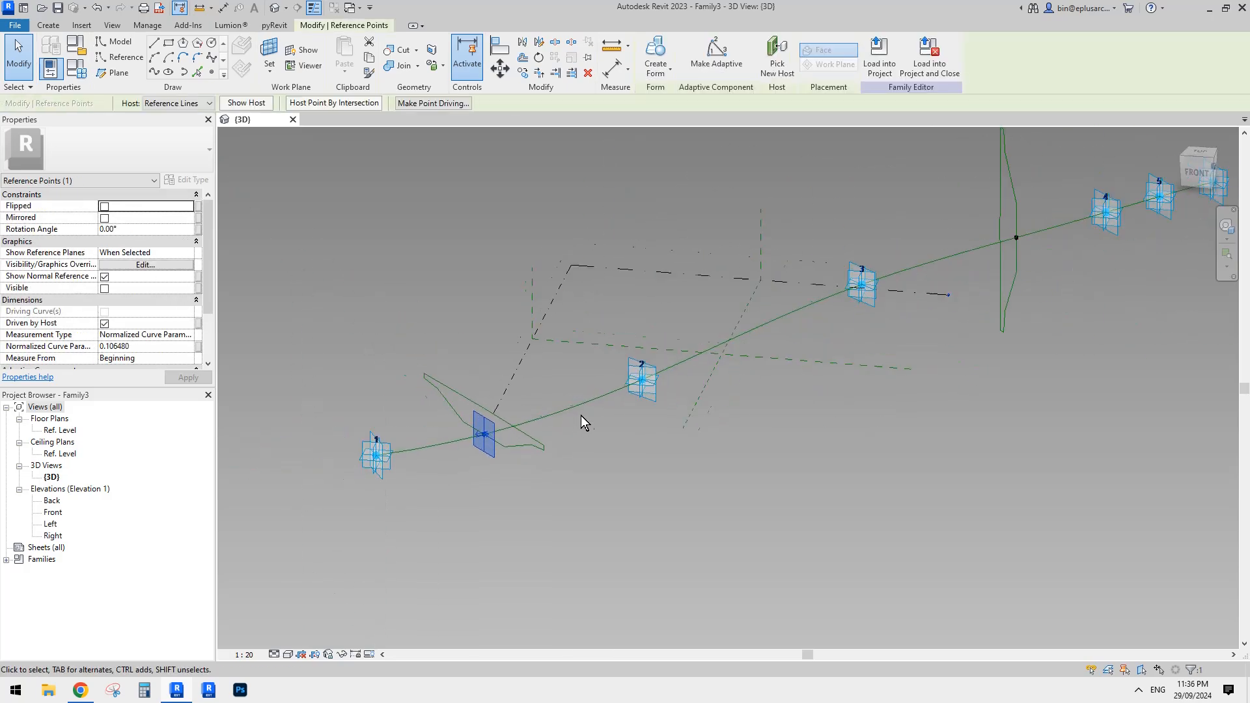
left_click(581, 415)
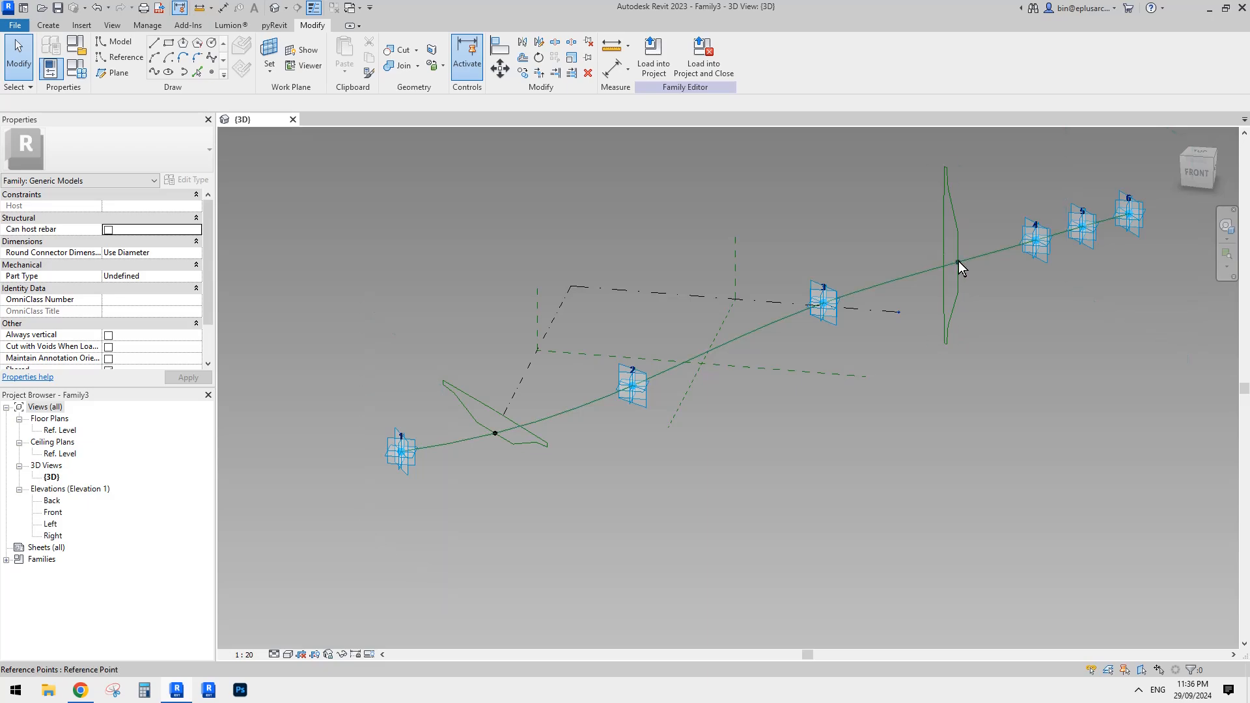
- Try creating a form from the two deck profiles and the curve, and undo it
key("Tab")
key("Tab")
middle_click_drag(539, 436, 537, 438)
left_click(536, 437)
middle_click_drag(875, 294, 853, 317)
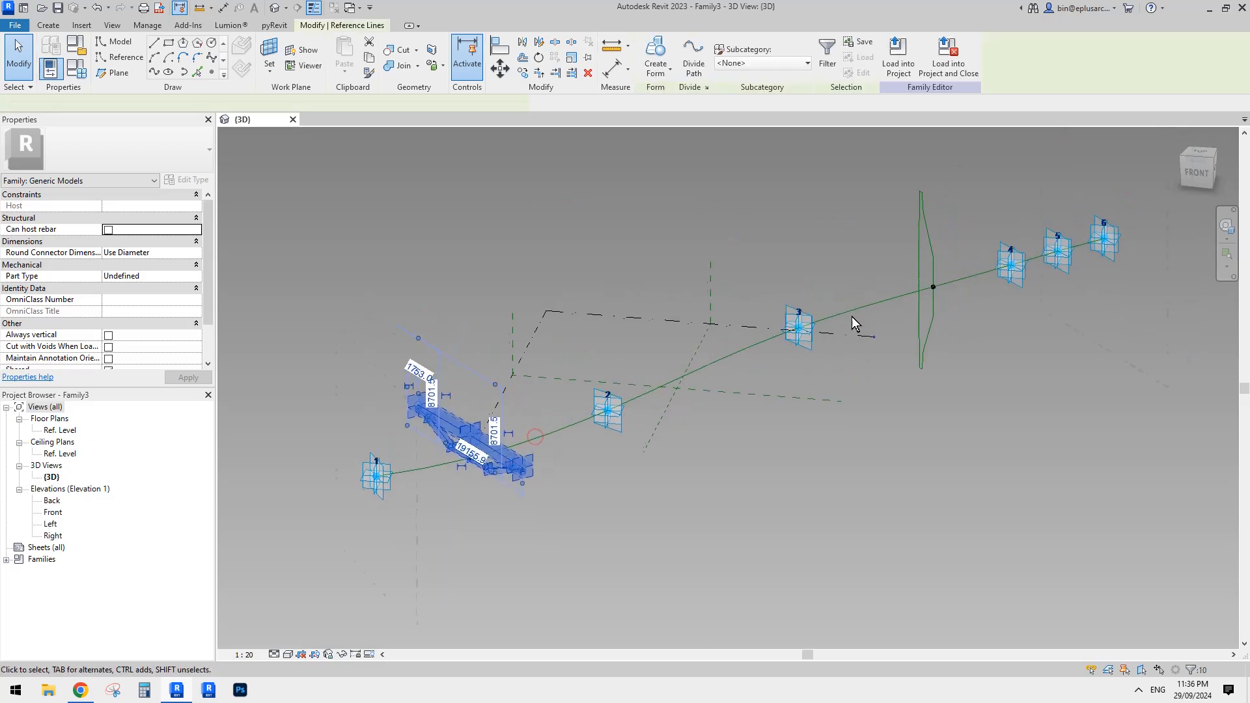
key("Tab")
left_click(929, 248, "ctrl")
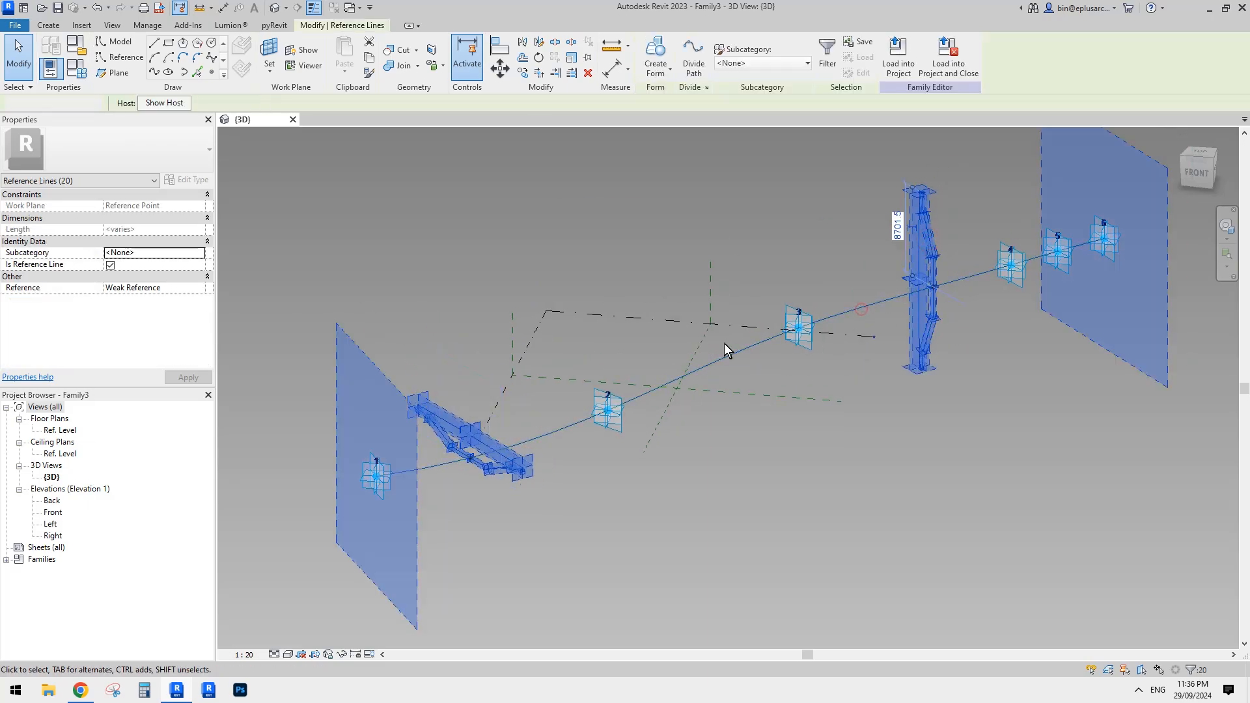
left_click(655, 51)
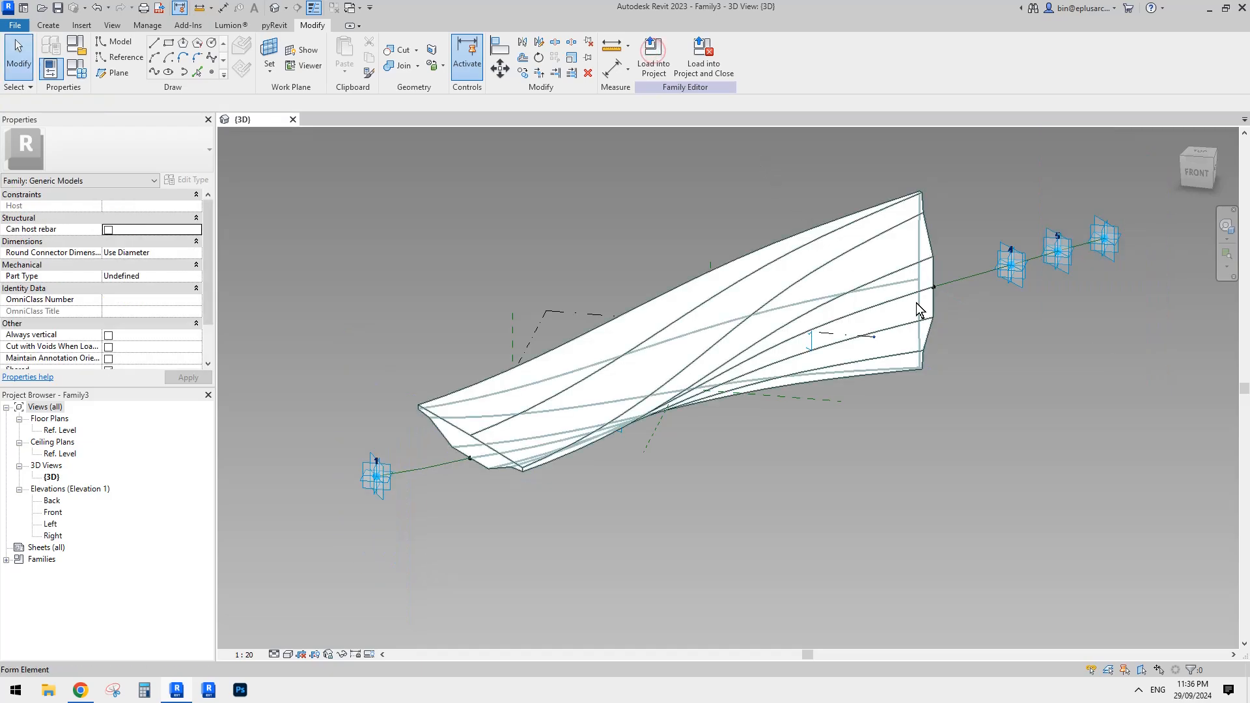
middle_click_drag(916, 302, 889, 347, "shift")
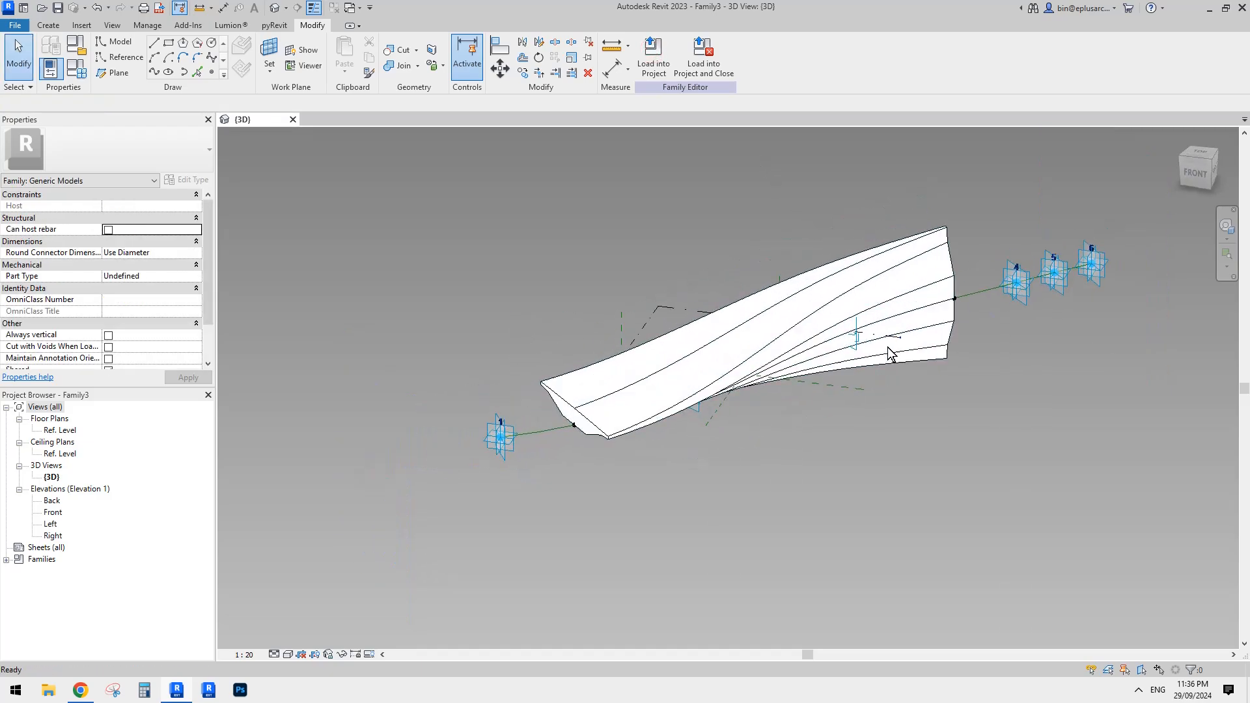
key("ctrl+z")
- Set the rotation angle of the reference point hosting the deck profile between adaptive points 3 and 4 to -90°
scroll(931, 312, "up", 3)
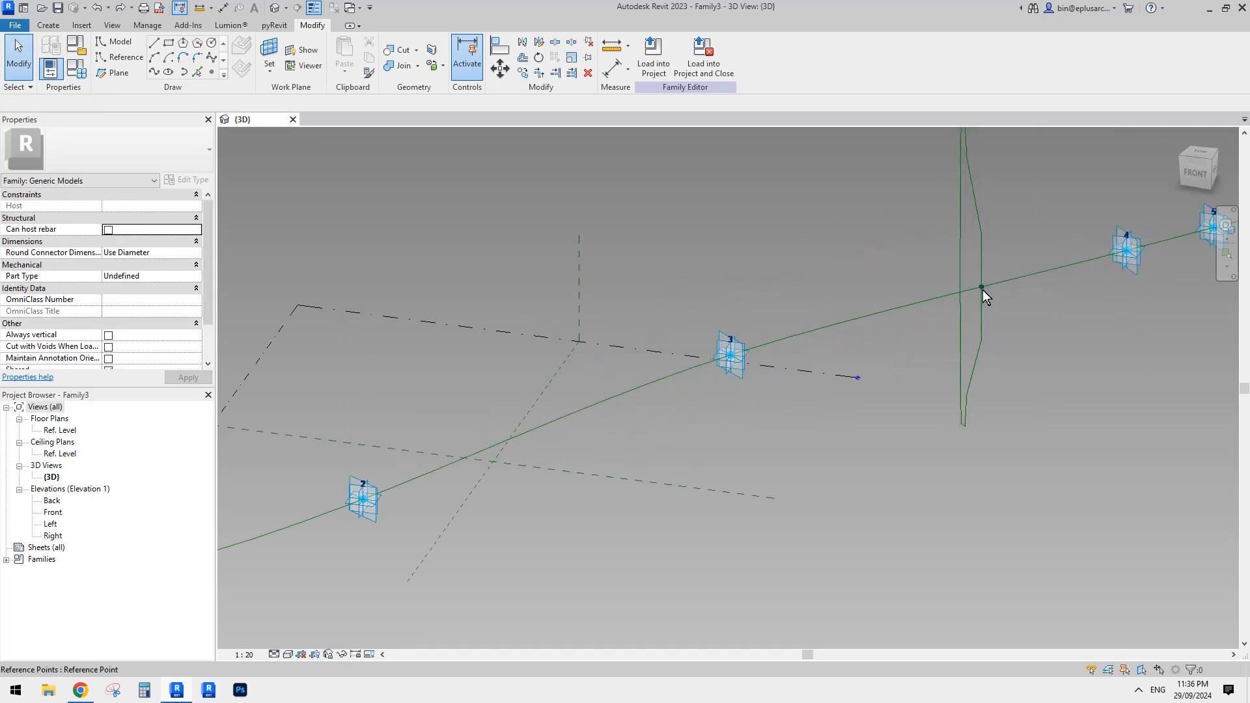
left_click(982, 287)
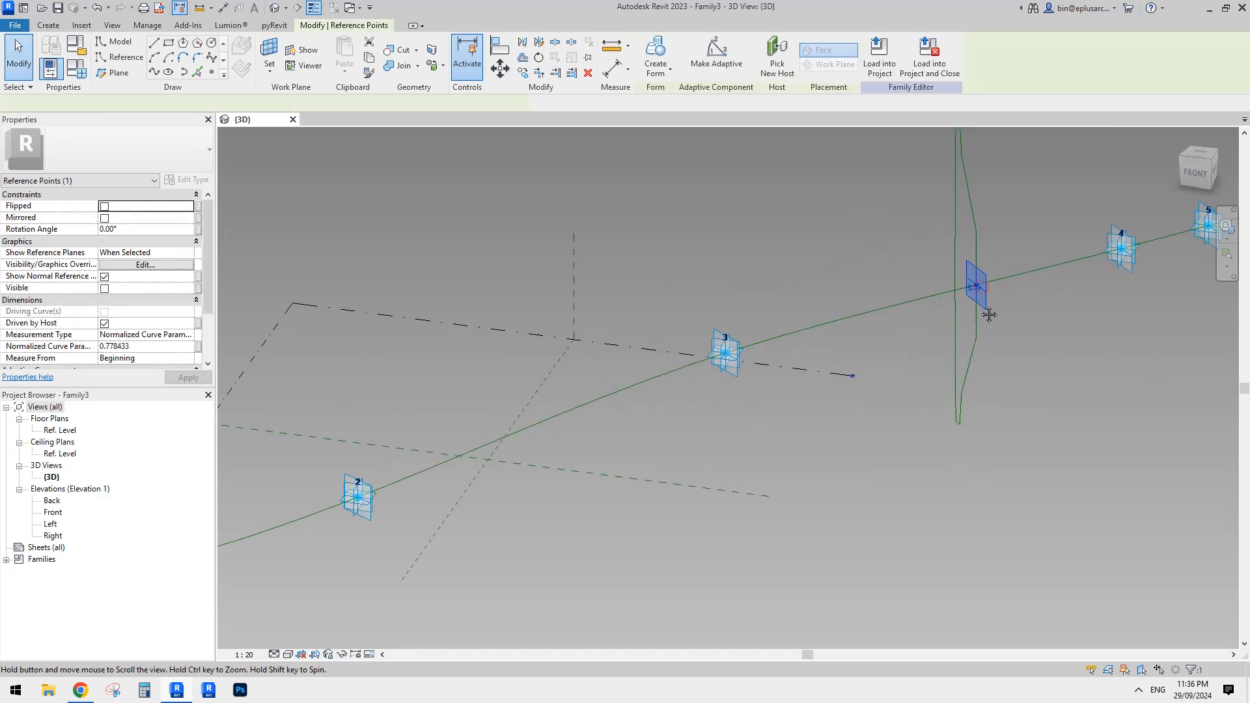
left_click(139, 231)
type("90")
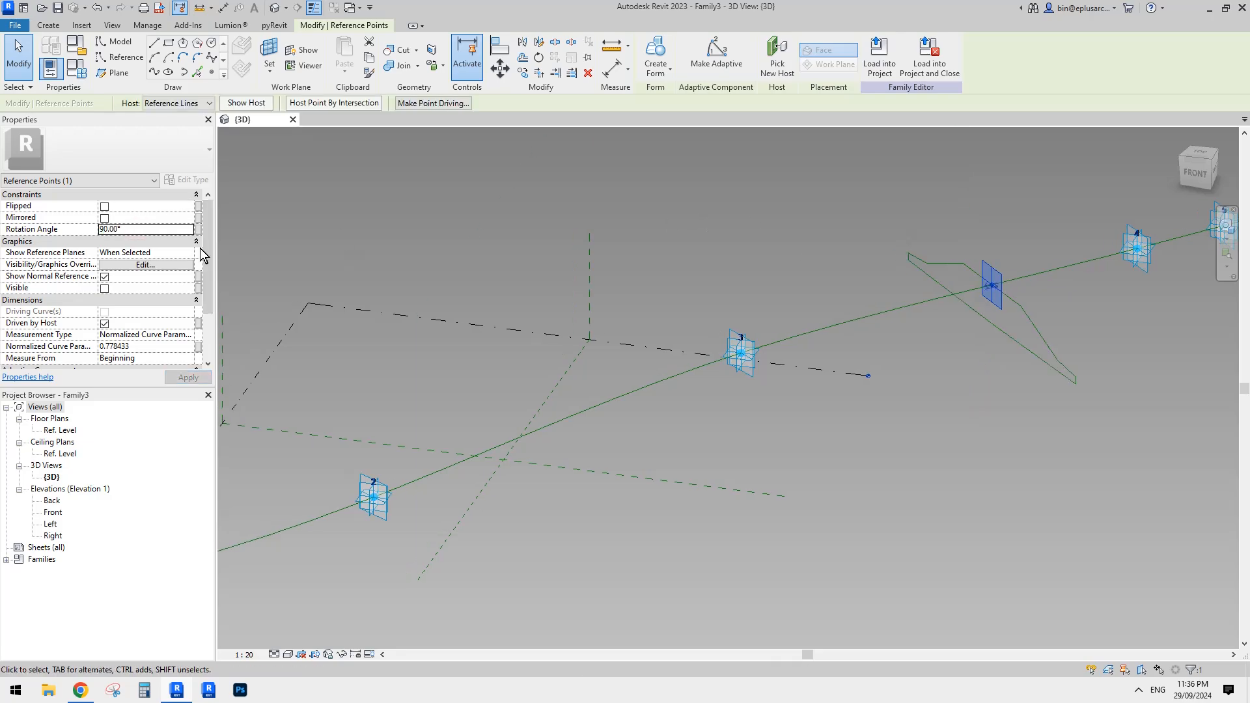
left_click(161, 231)
type("-90")
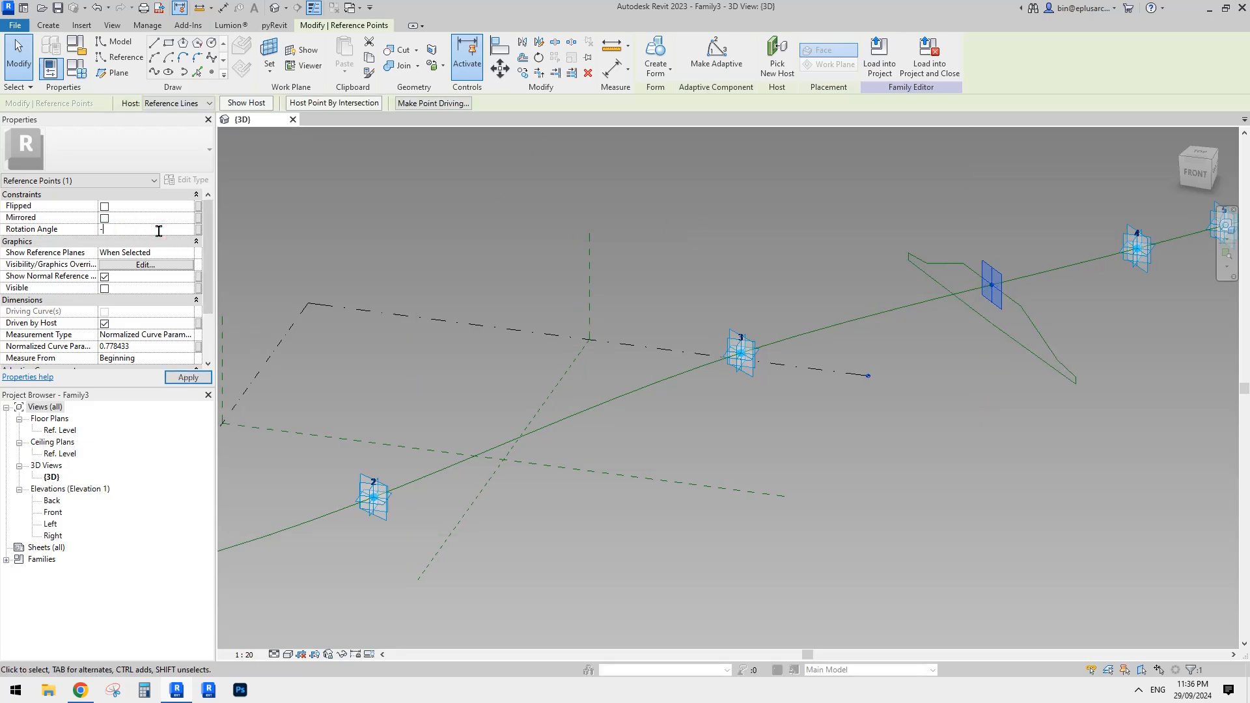
scroll(1036, 318, "down", 2)
scroll(1036, 318, "down", 2)
left_click(1035, 318)
- Create a solid deck form from the two deck profiles and the curve
middle_click_drag(1038, 345, 872, 351, "shift")
left_click_drag(832, 216, 945, 345)
left_click_drag(400, 383, 630, 428)
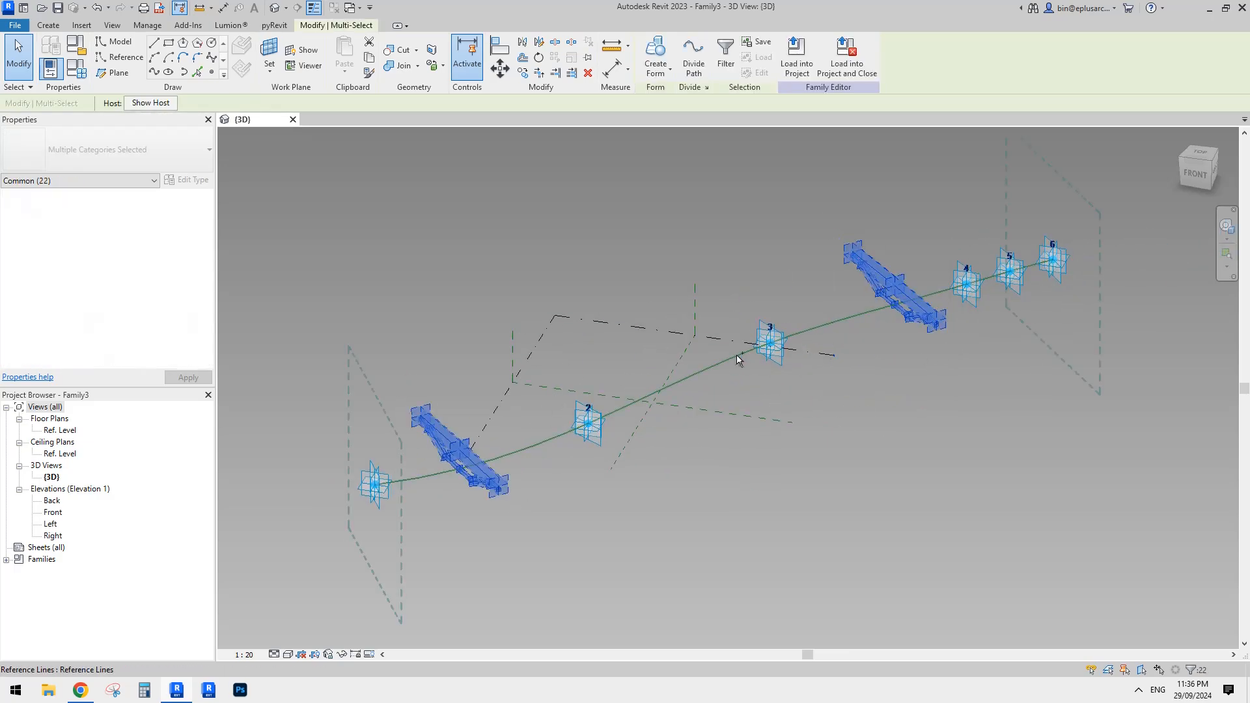
left_click(733, 358, "ctrl")
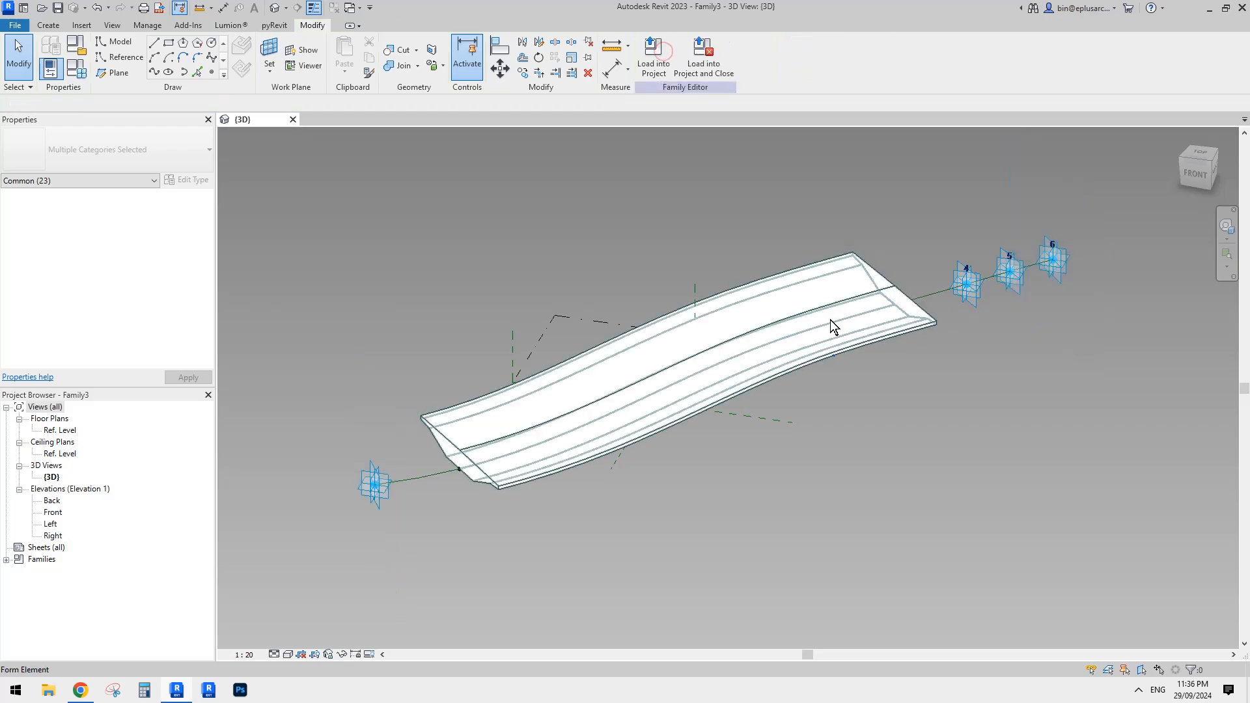
- Slide the first deck profile's reference point to the start of the curve at adaptive point 1
middle_click_drag(913, 393, 830, 305, "shift")
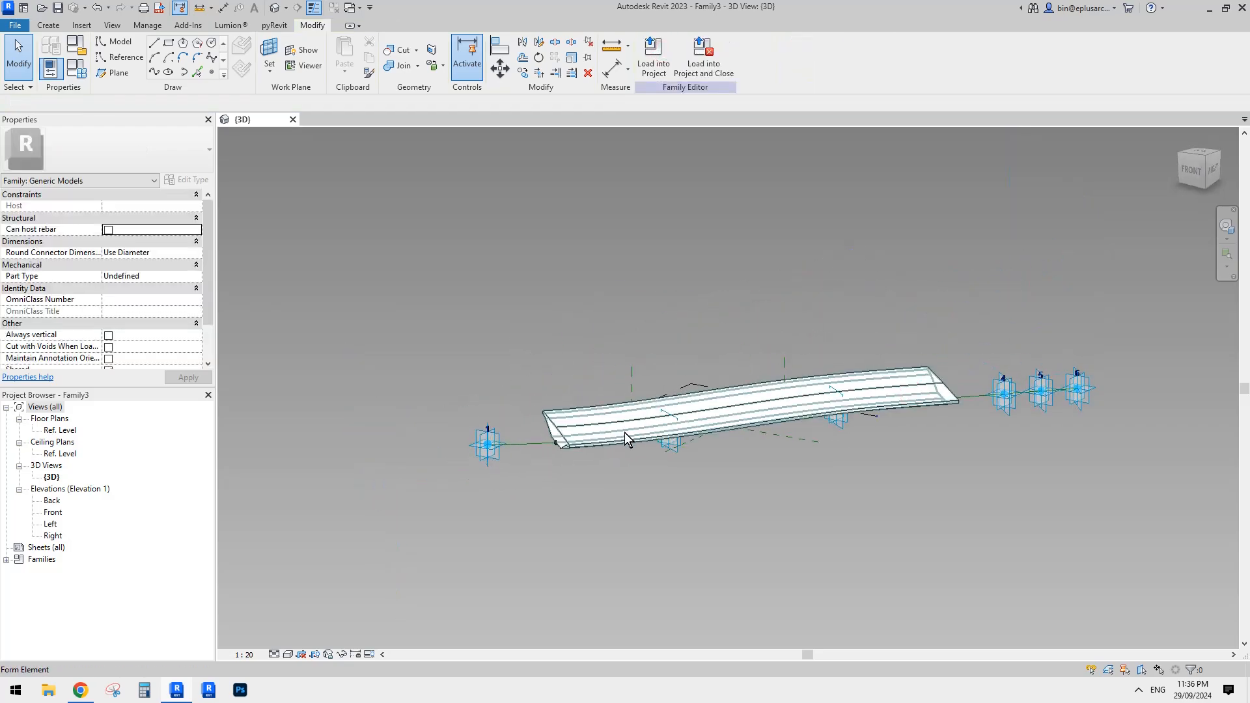
scroll(547, 456, "up", 3)
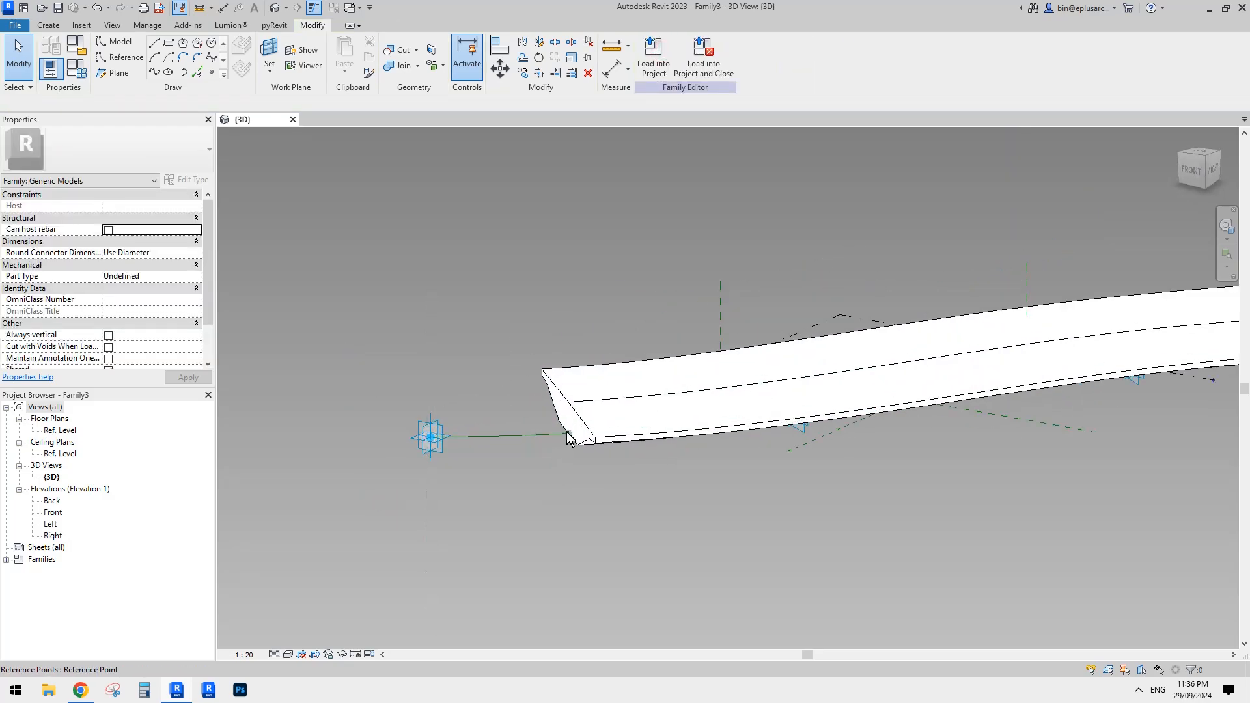
left_click(427, 443)
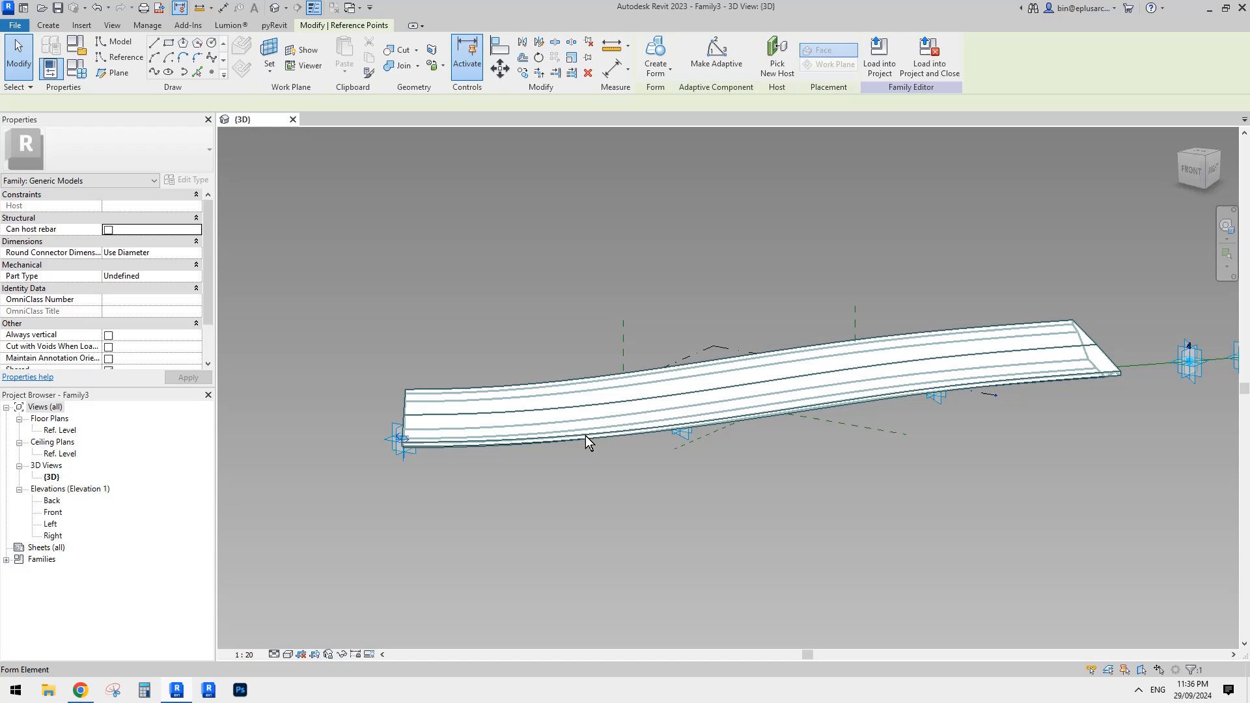
- Slide the second deck profile's reference point to the end of the curve at adaptive point 6 and clear the selection
middle_click_drag(585, 436, 903, 537, "shift")
scroll(902, 537, "up", 2)
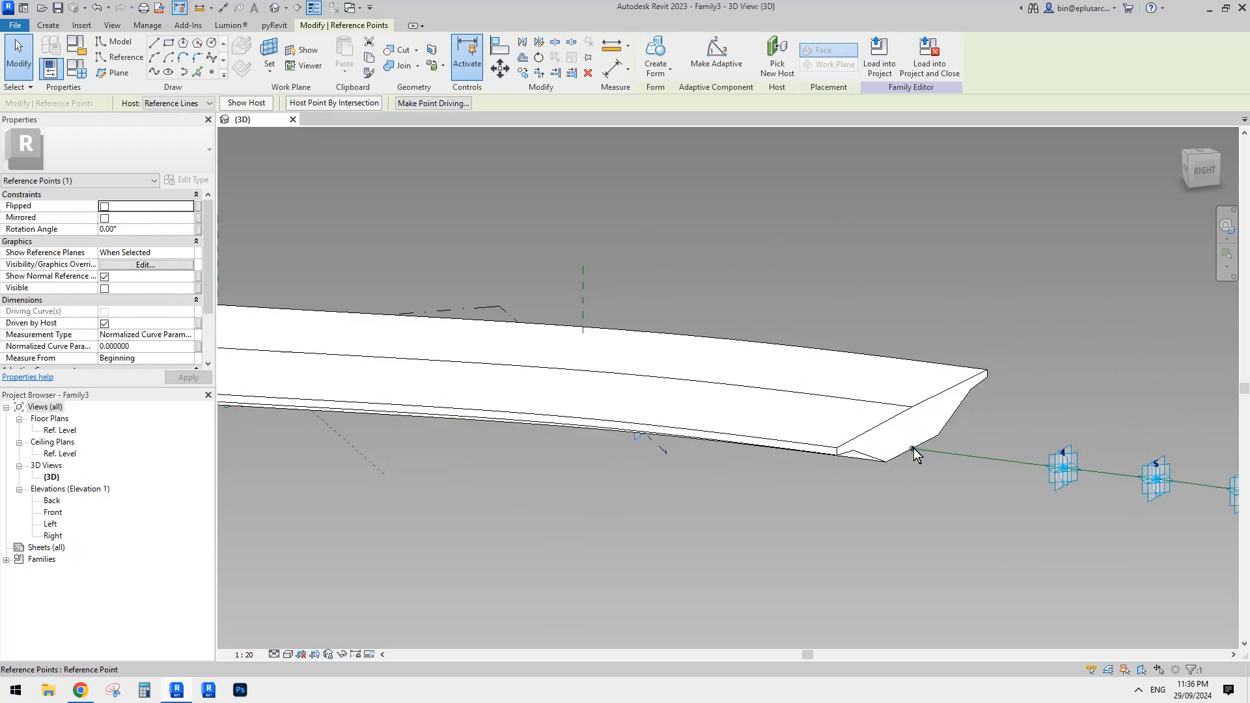
left_click(913, 448)
scroll(940, 462, "down", 1)
middle_click_drag(941, 462, 758, 422)
left_click_drag(728, 430, 951, 440)
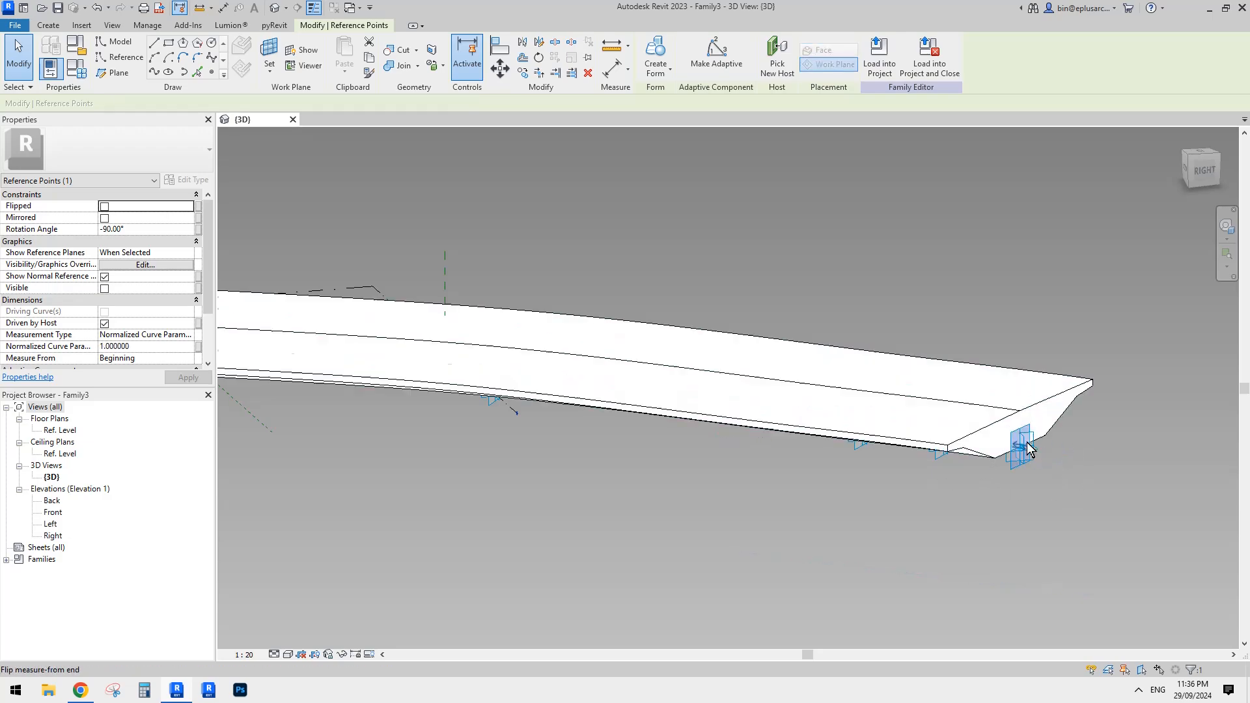
scroll(738, 420, "down", 5)
middle_click_drag(738, 420, 795, 374, "shift")
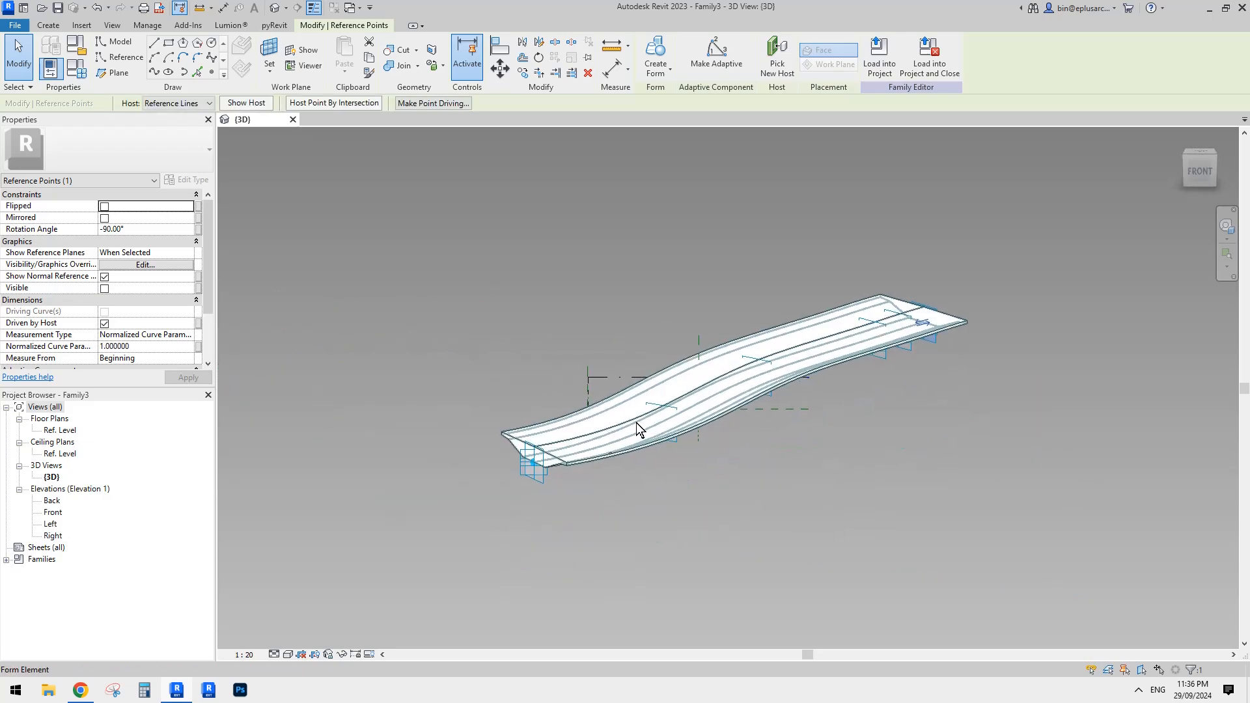
scroll(594, 426, "up", 3)
left_click(281, 172)
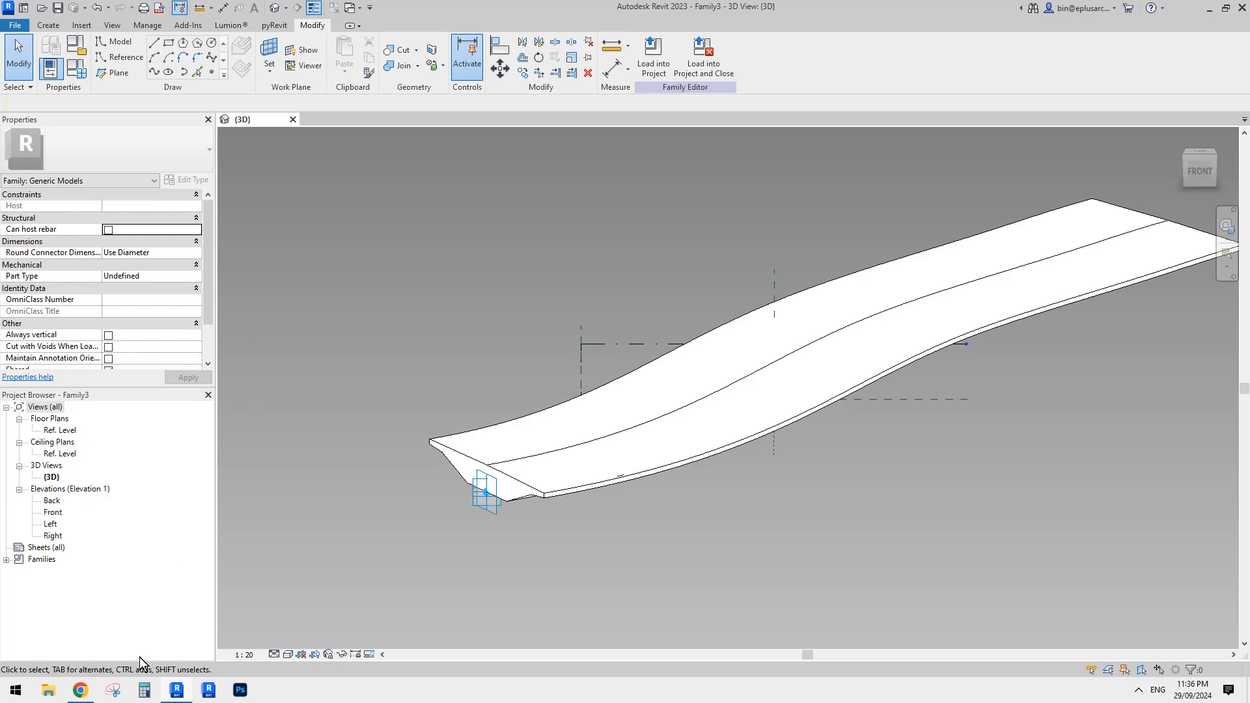
- Switch to Chrome, view the second image of the Reddit bridge family request, and return to Revit
left_click(81, 691)
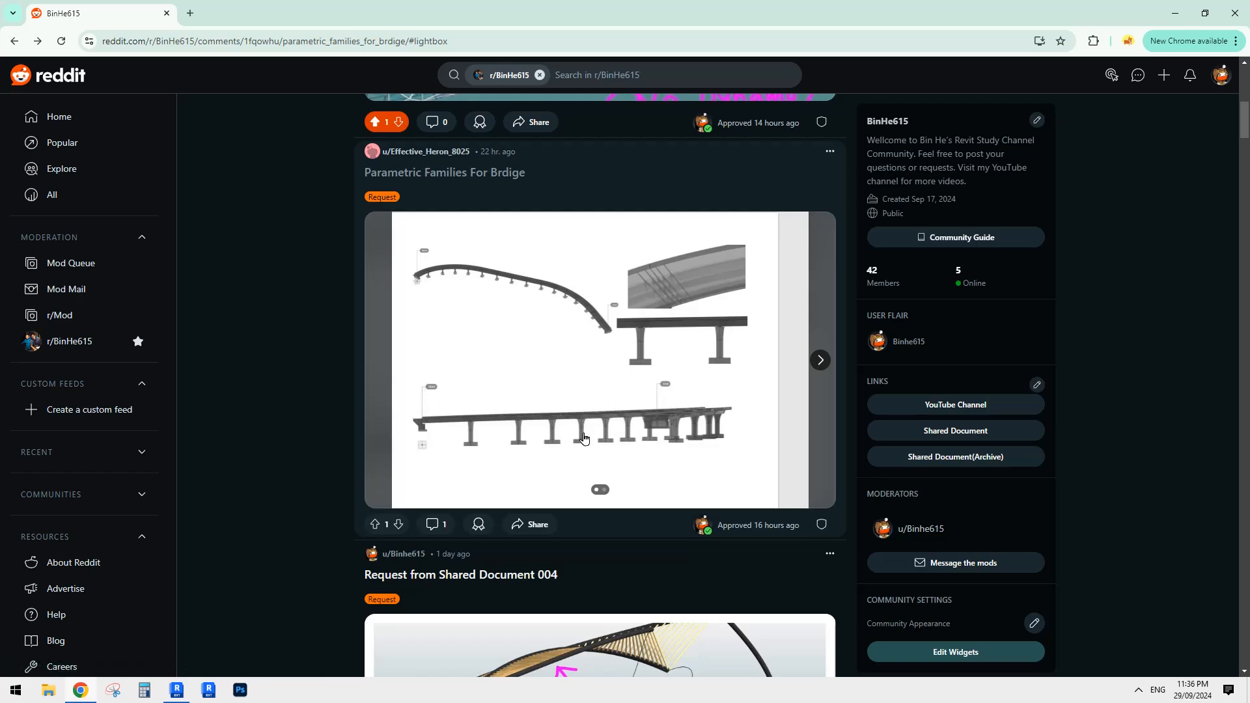
left_click(820, 359)
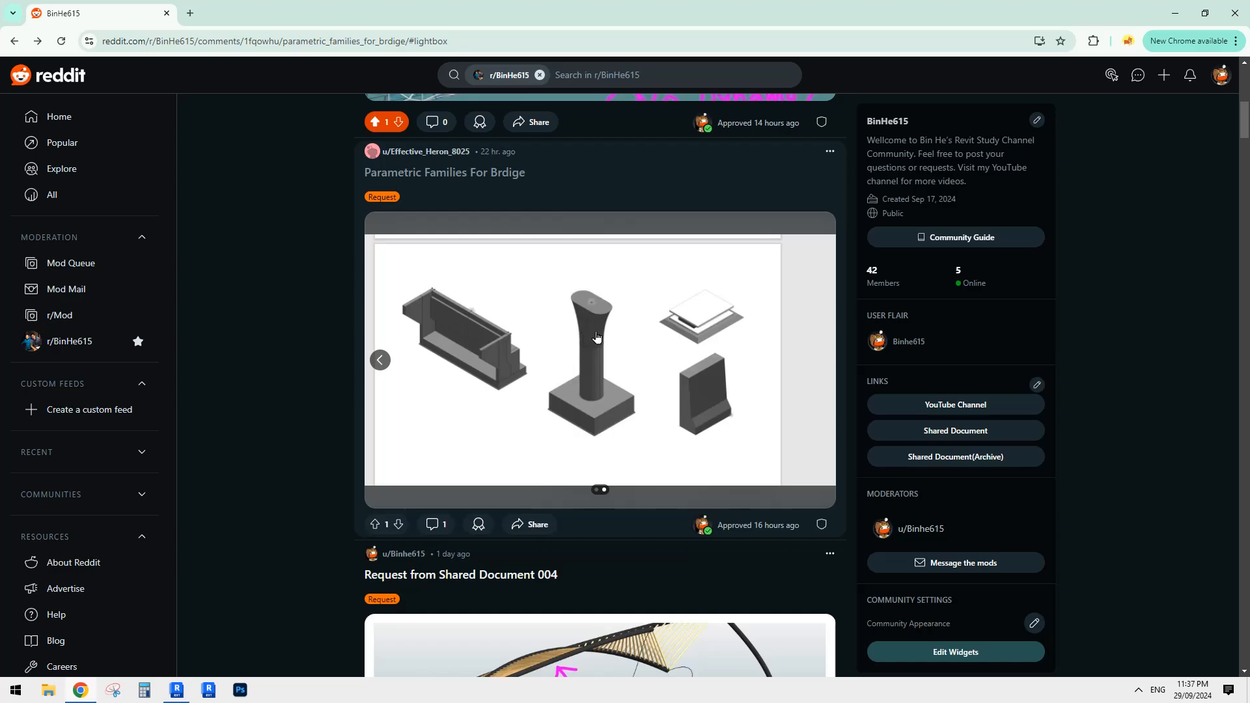
left_click(177, 690)
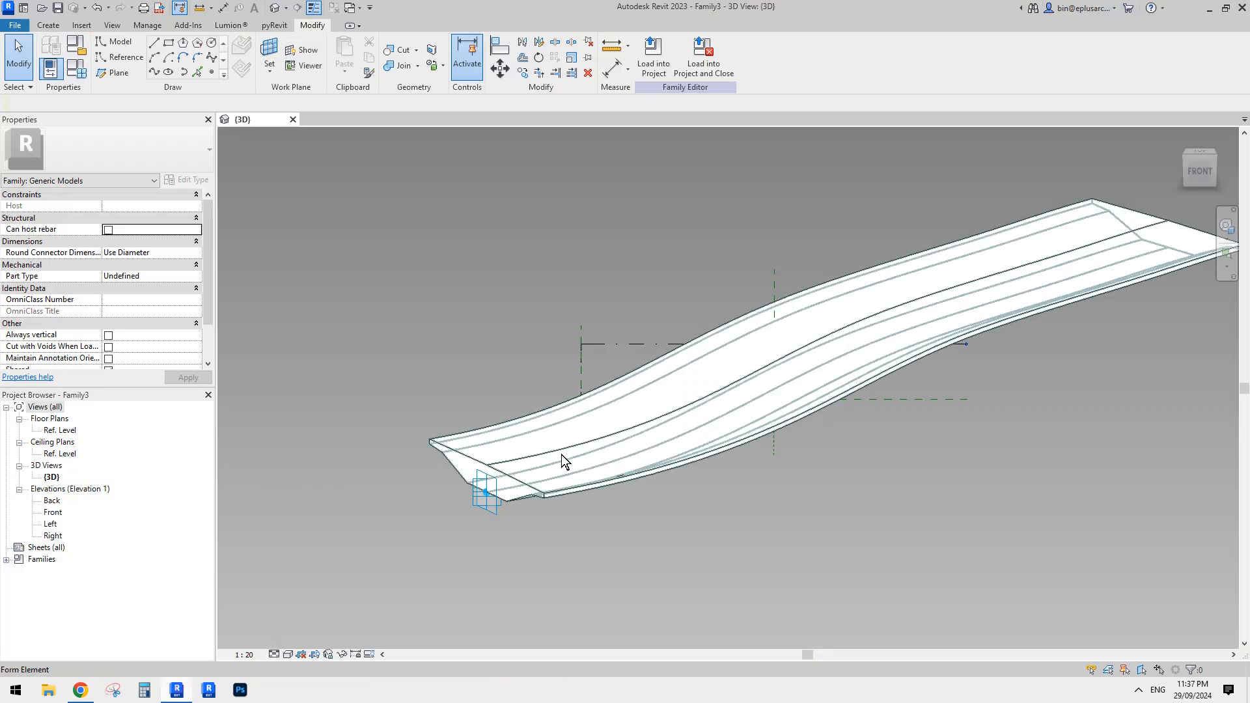
- Create a new family from the Metric Generic Model Adaptive.rft template
middle_click_drag(561, 454, 706, 427, "shift")
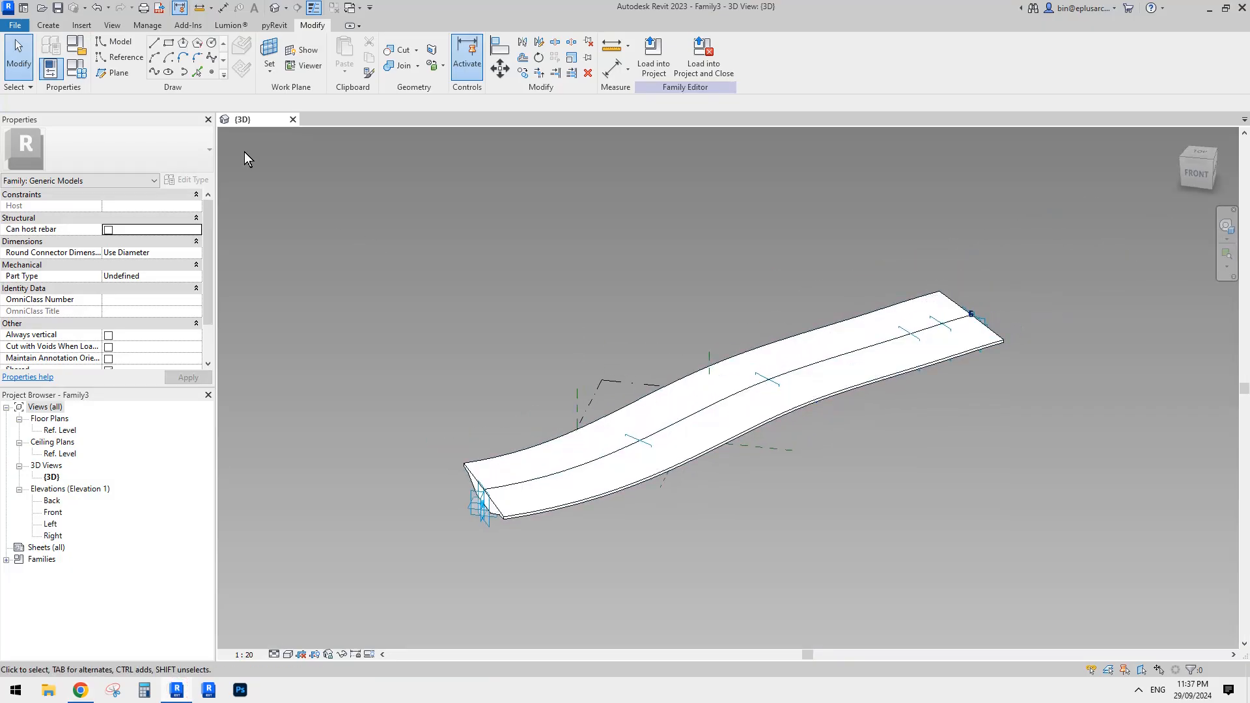
left_click(17, 26)
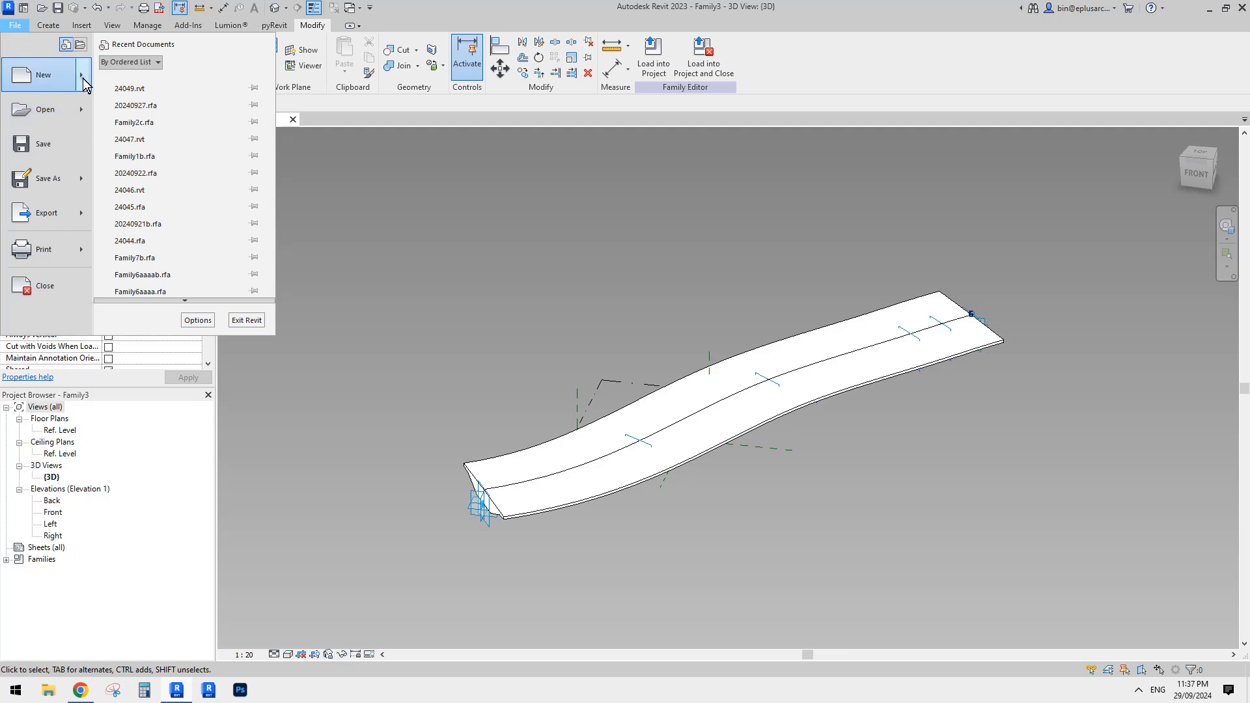
mouse_move(39, 75)
left_click(124, 107)
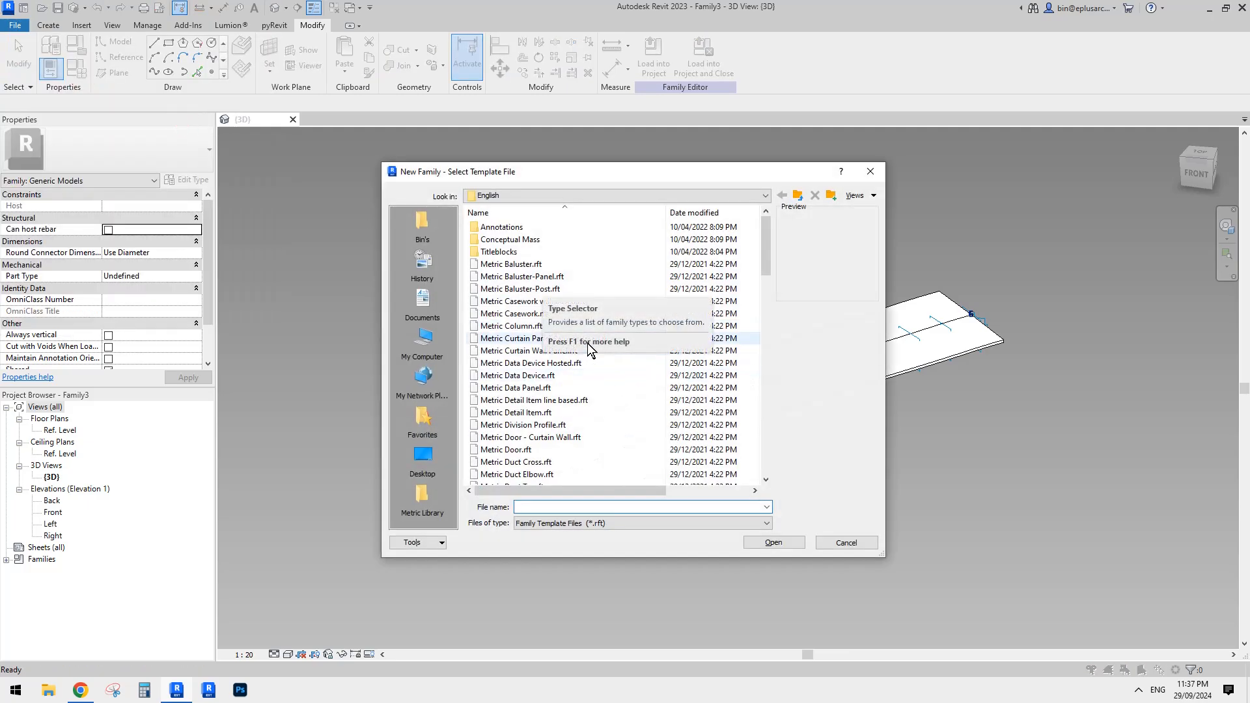
left_click(766, 335)
scroll(766, 329, "down", 4)
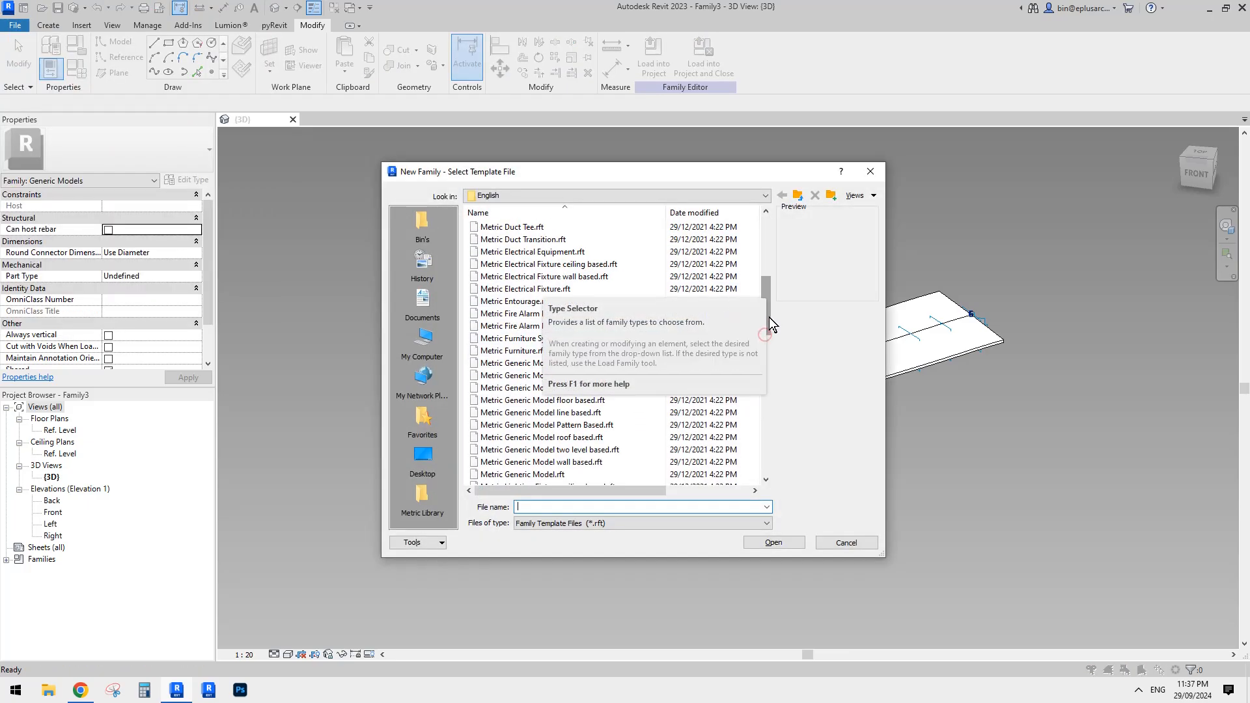
left_click(508, 363)
left_click_drag(632, 167, 516, 139)
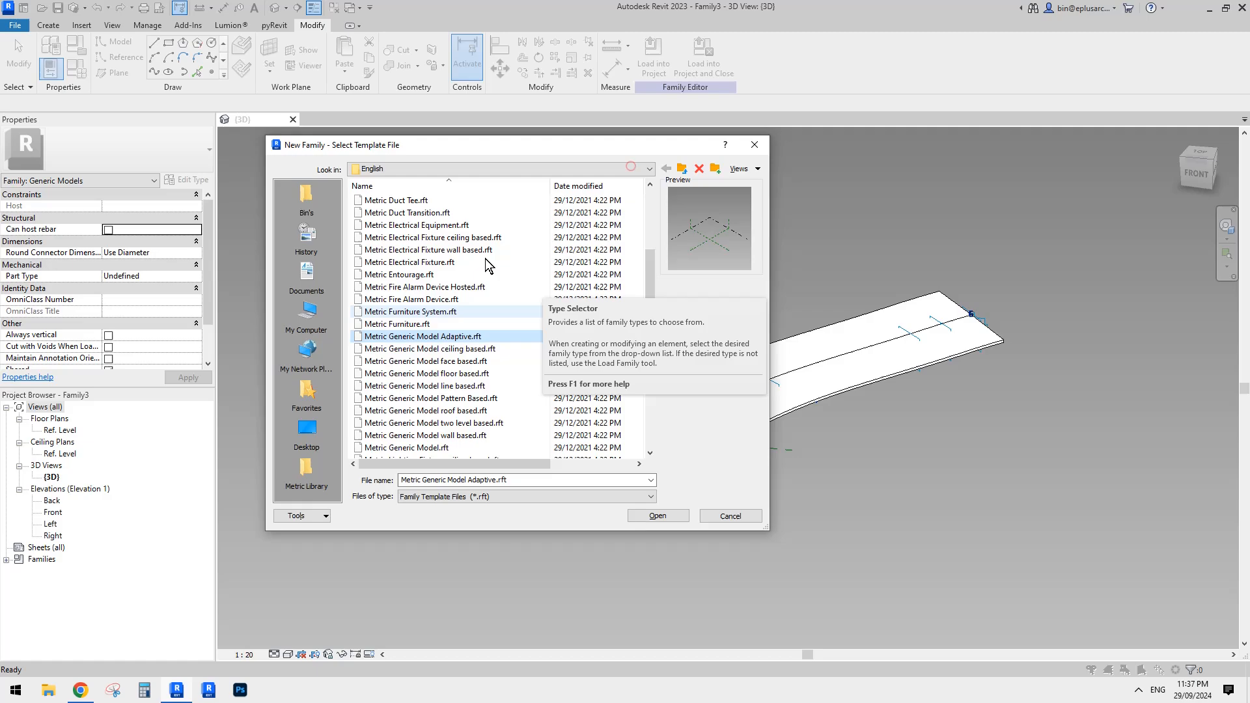
left_click(674, 514)
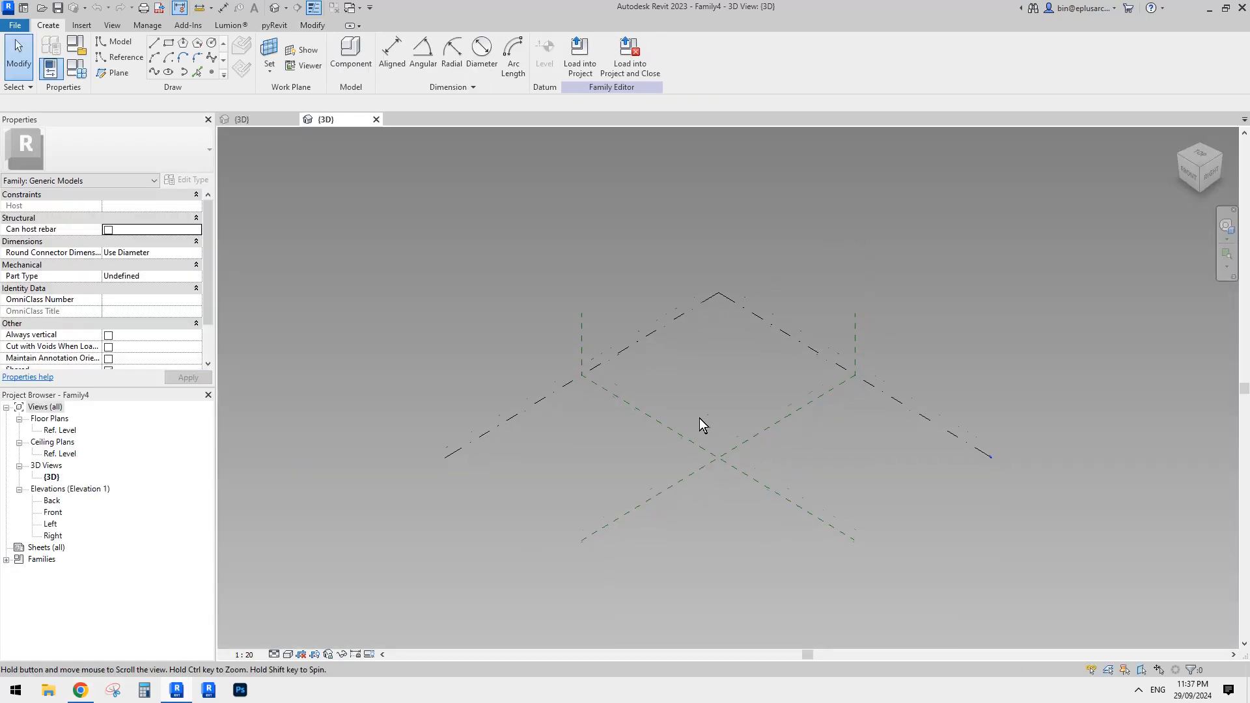
- Place a reference point about 4444 and 4476 from the centre reference planes and make it adaptive
left_click(212, 72)
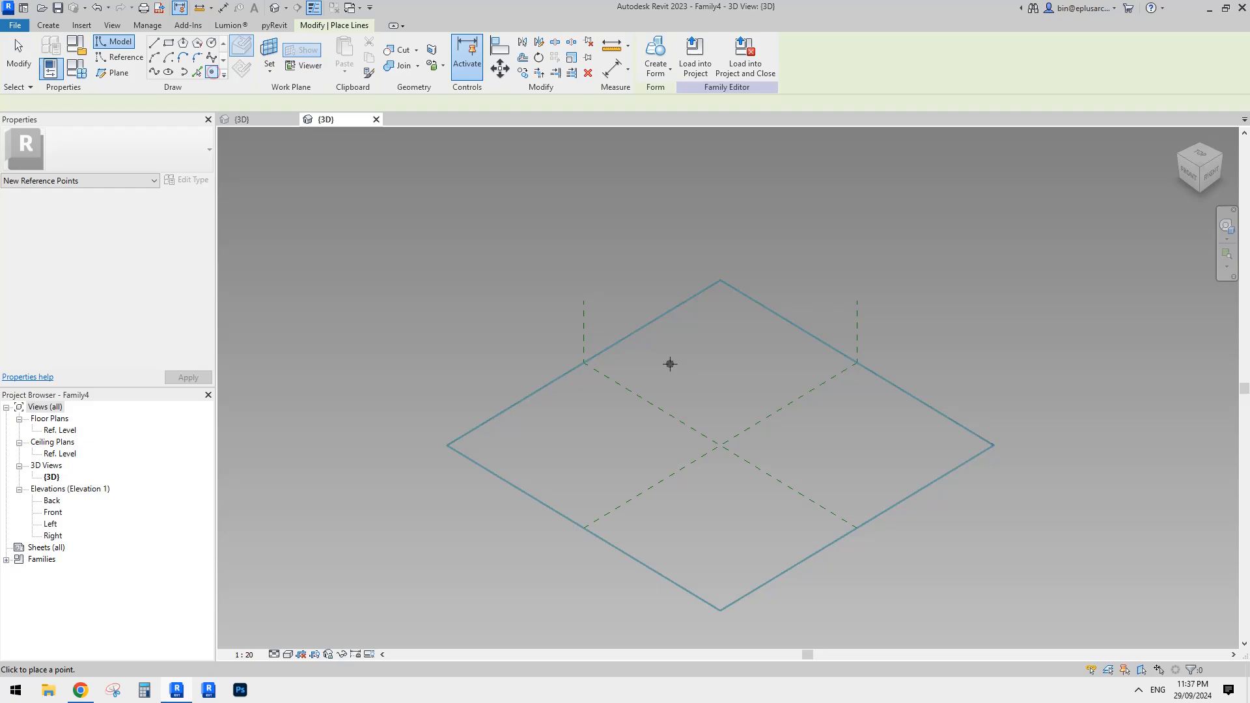
key("Escape")
key("Escape")
left_click(718, 395)
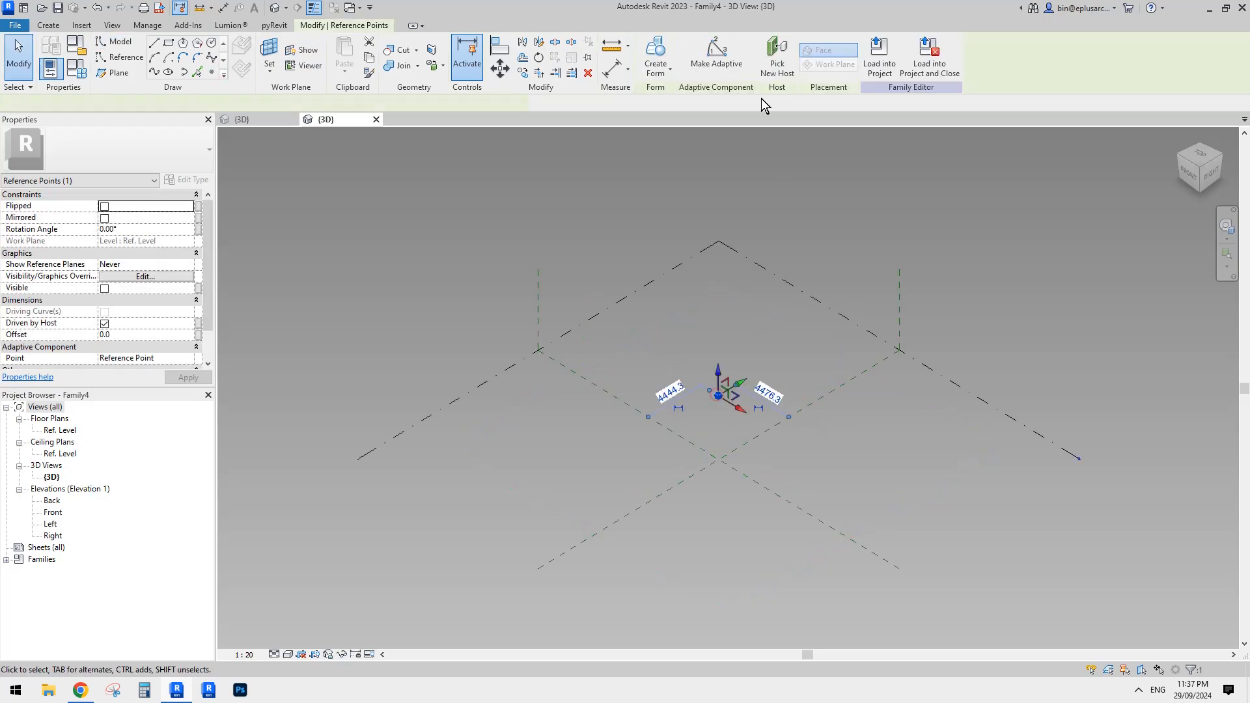
left_click(727, 58)
left_click(688, 320)
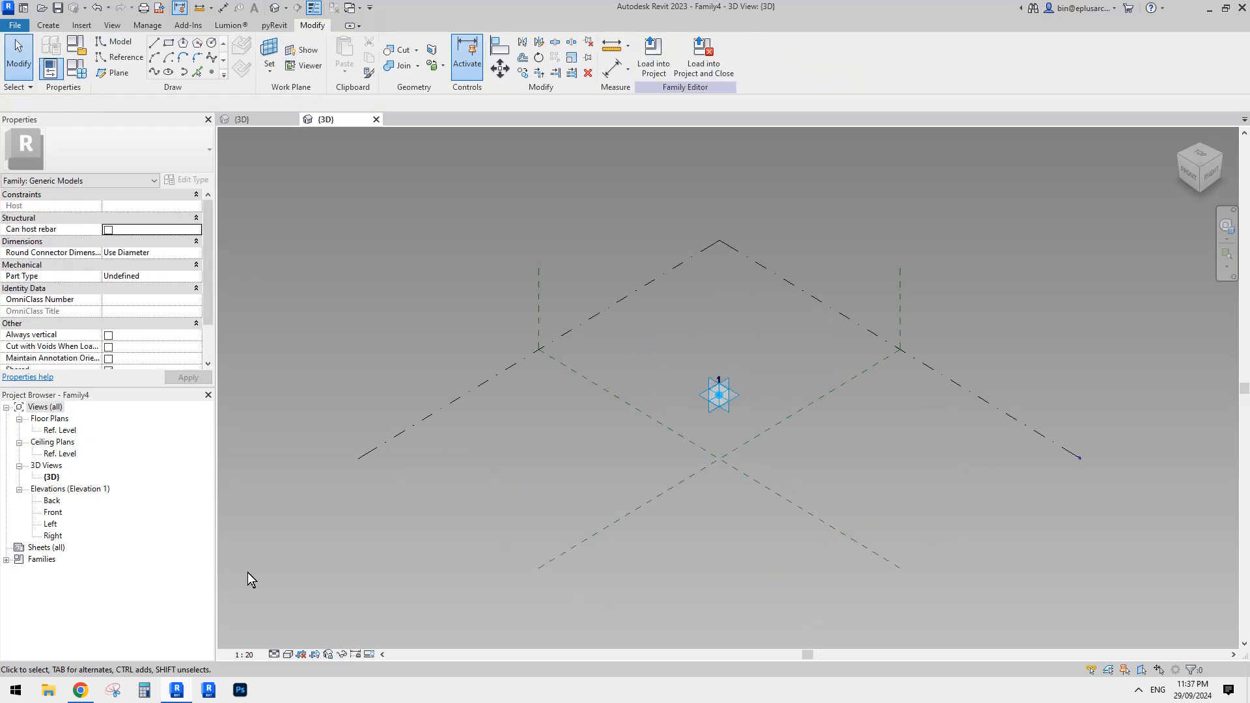
- Switch to Chrome, view the first image of the Reddit bridge family request, and return to Revit
left_click(80, 690)
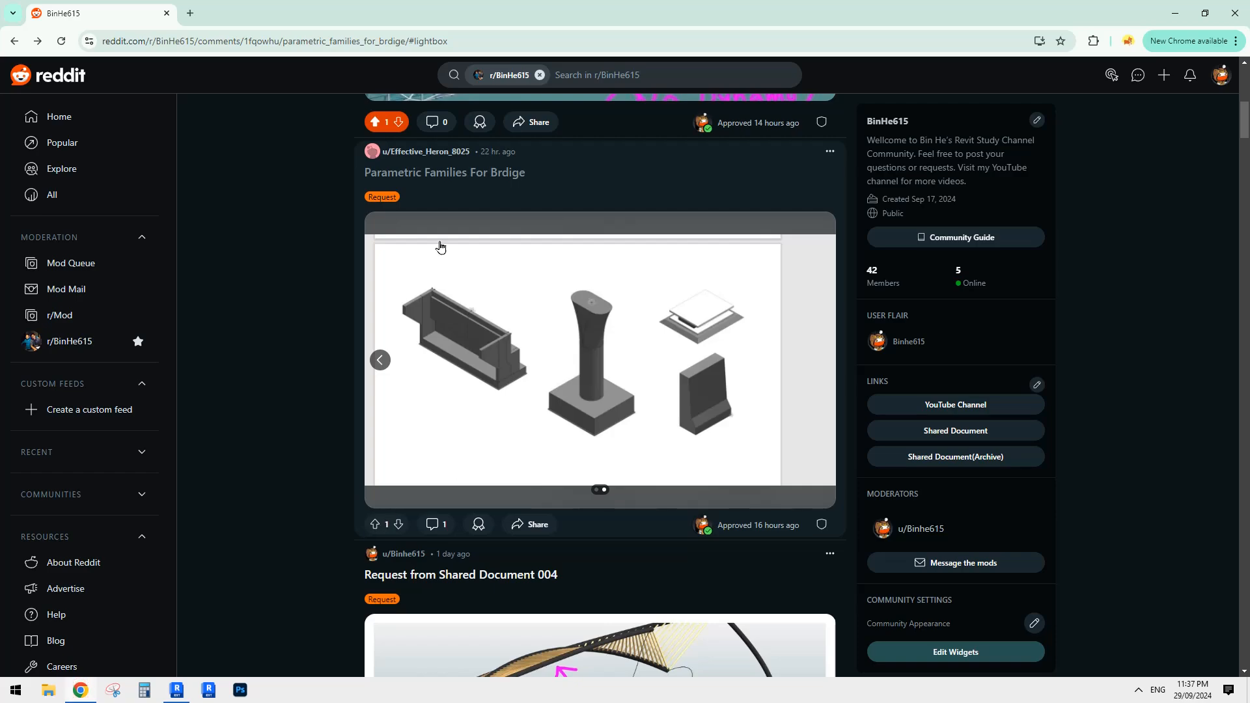
left_click(381, 359)
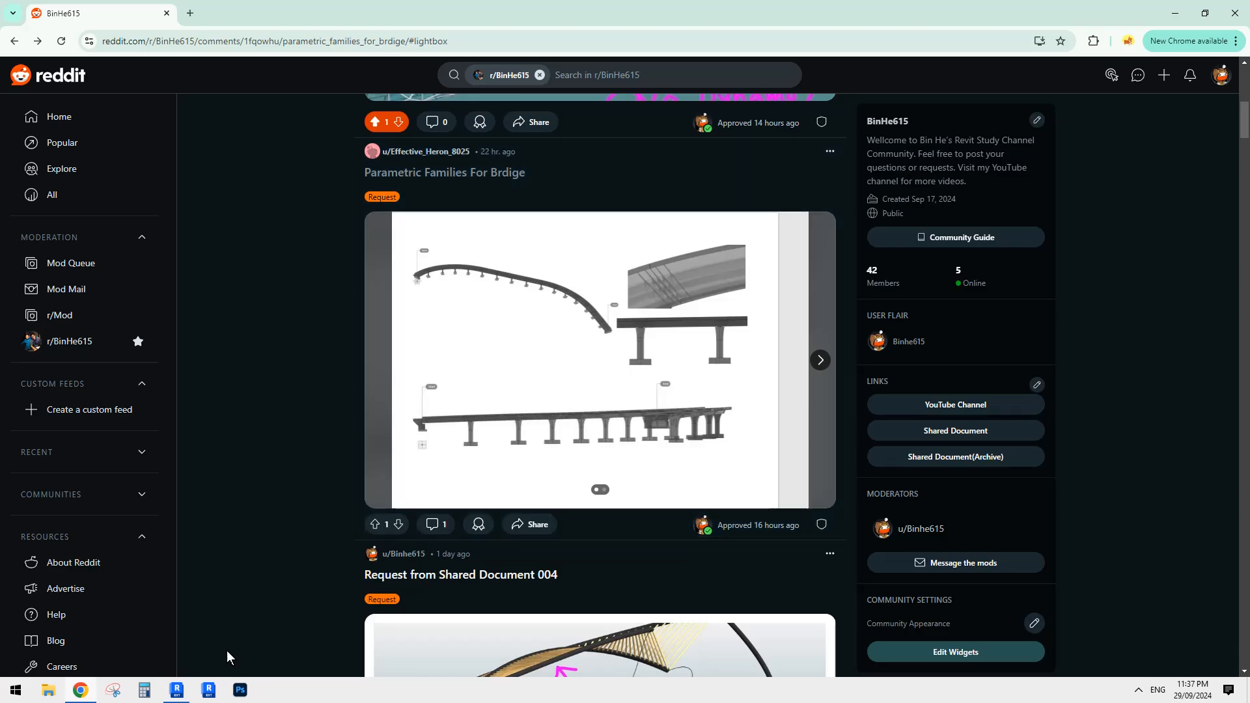
left_click(176, 690)
- Place a reference point on the horizontal plane of adaptive point 1, directly at the adaptive point
scroll(661, 327, "down", 1)
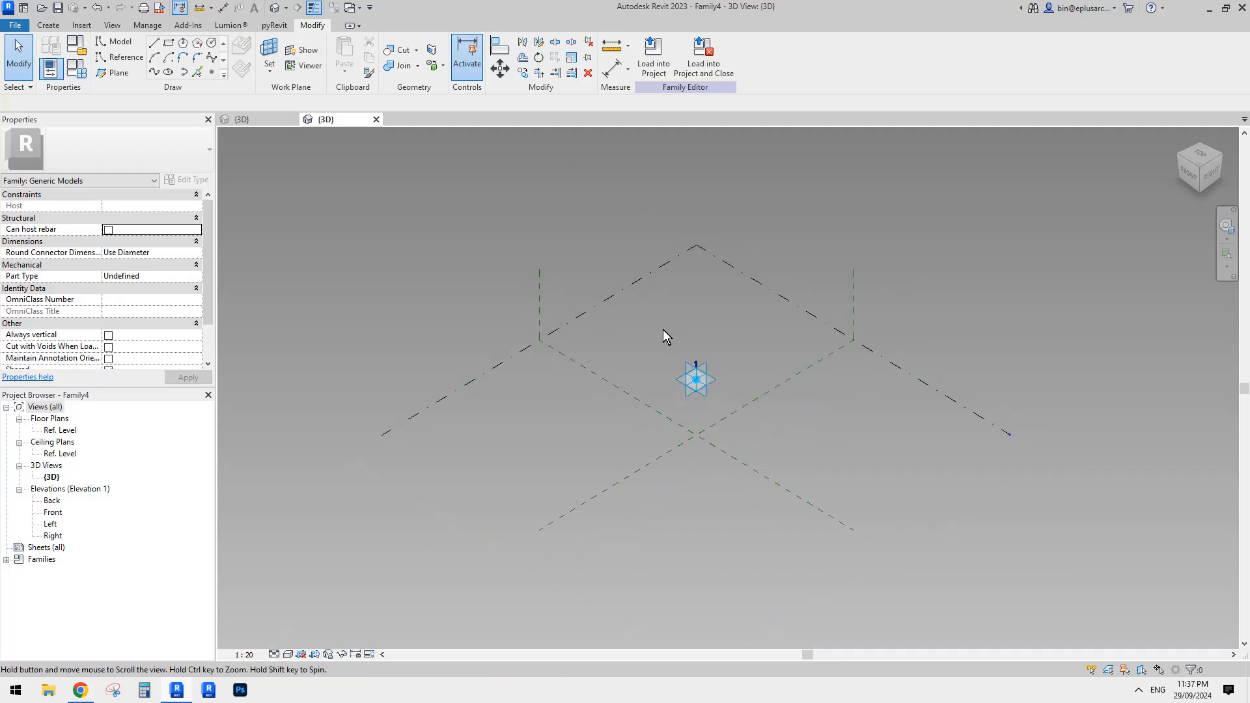
mouse_move(663, 329)
middle_mouse_down("shift")
mouse_move(714, 400)
mouse_move(693, 376)
middle_mouse_up("shift")
scroll(710, 396, "up", 1)
scroll(698, 372, "up", 2)
left_click(693, 362)
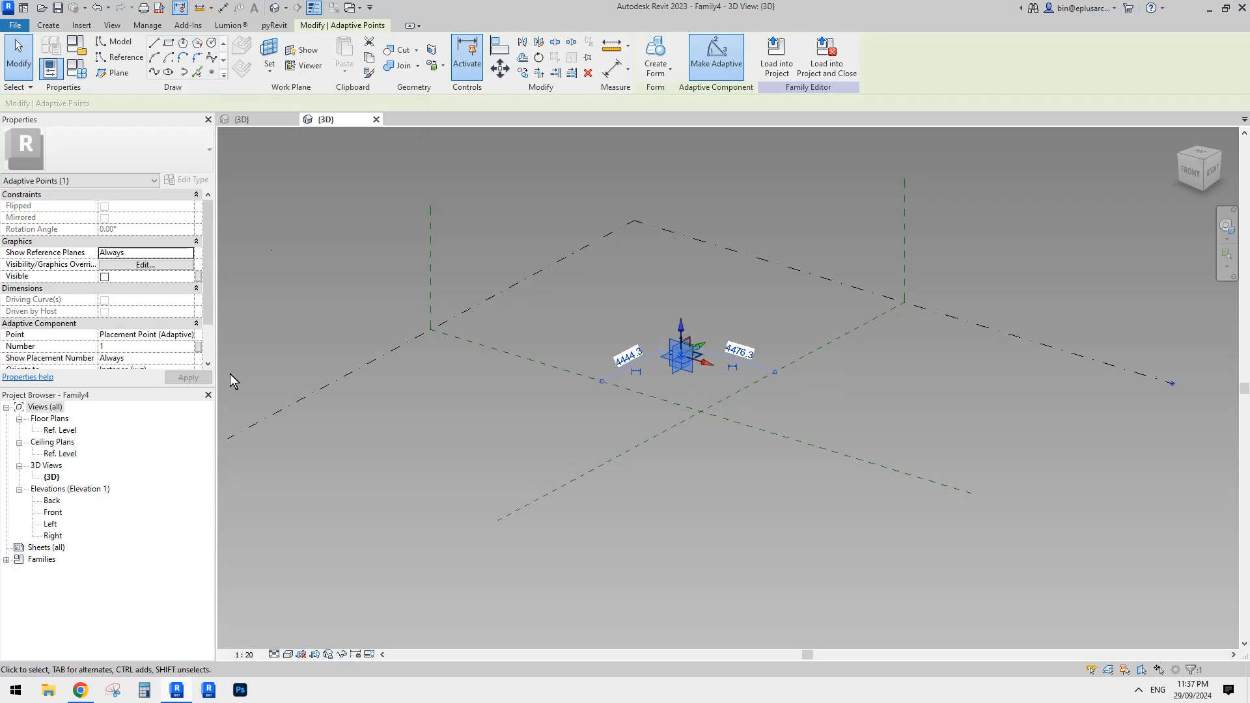
left_click(211, 60)
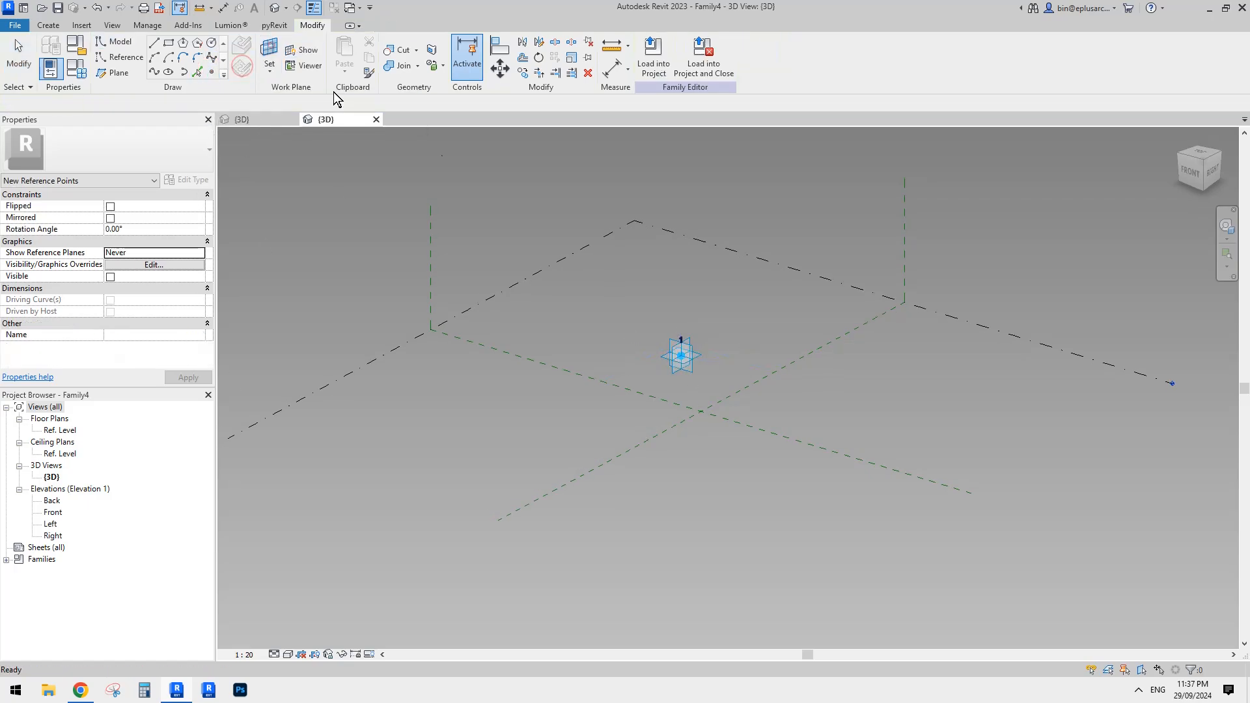
left_click(719, 344)
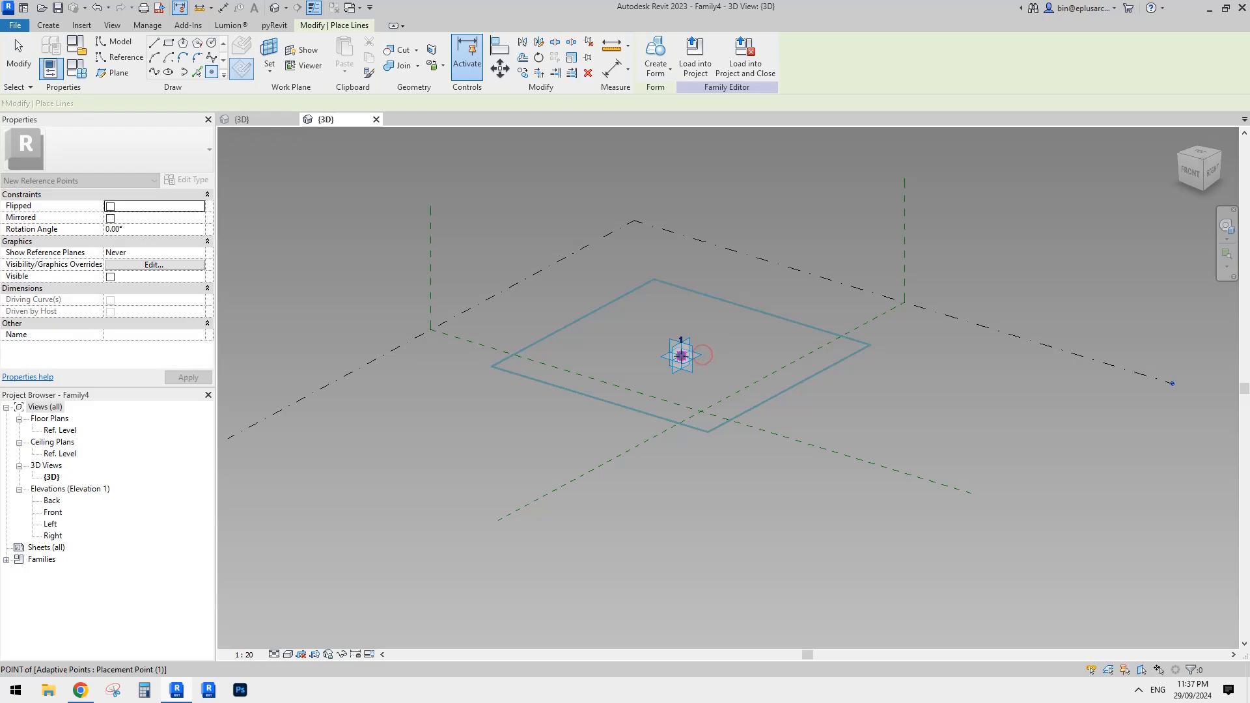
left_click(681, 357)
key("Escape")
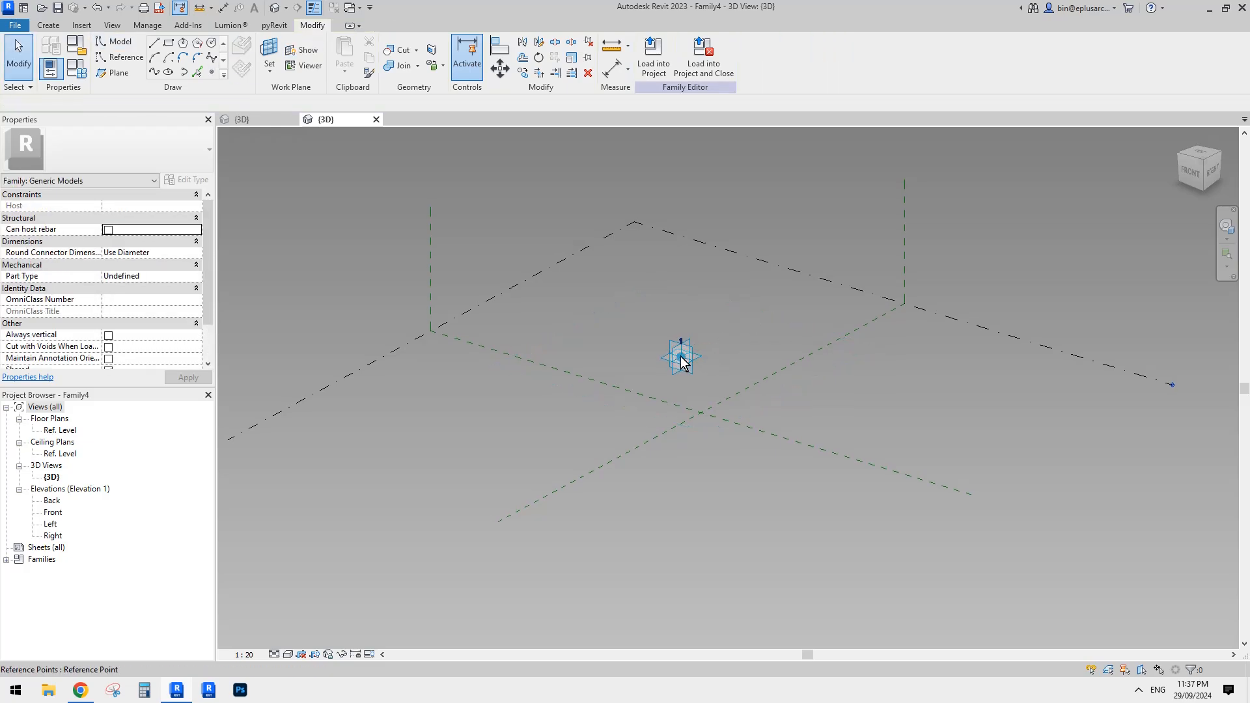
- Move the hosted reference point straight down to an offset of about -1752 from the adaptive point
left_click(681, 357)
left_click_drag(682, 327, 682, 364)
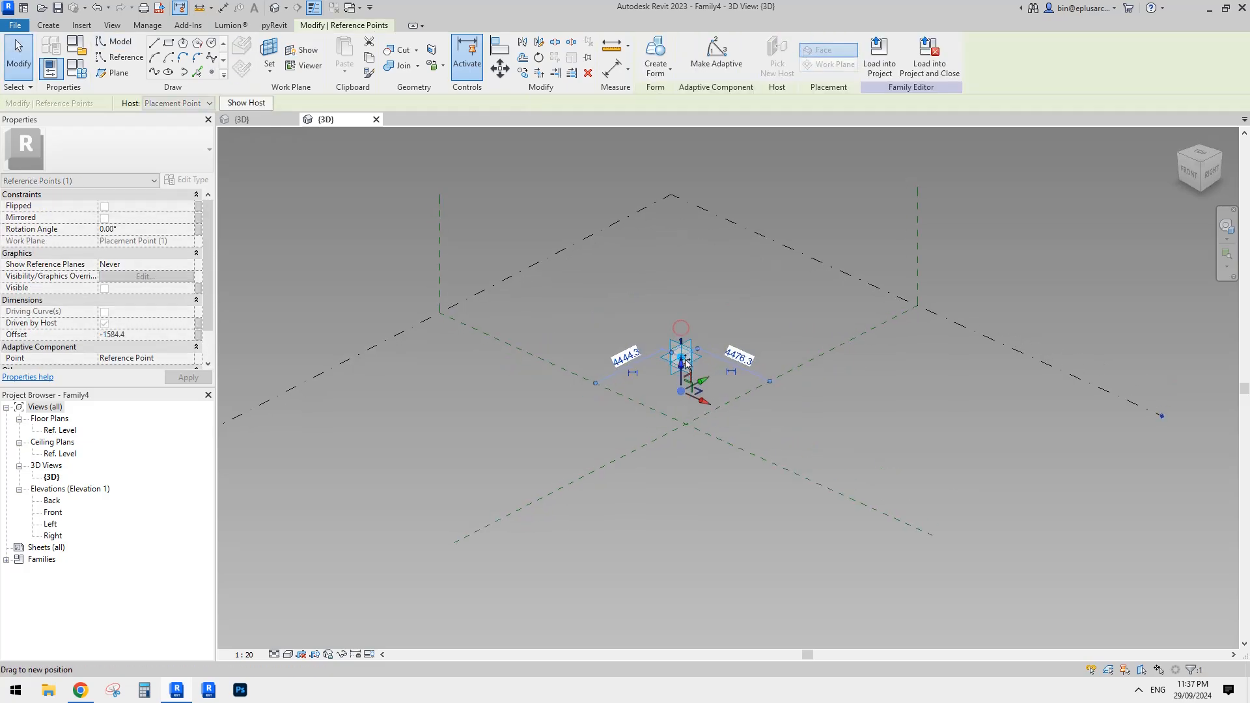
middle_click_drag(293, 576, 274, 591, "shift")
- Switch to Chrome, view the second image of the Reddit bridge family request with the pier, and return to Revit
left_click(84, 691)
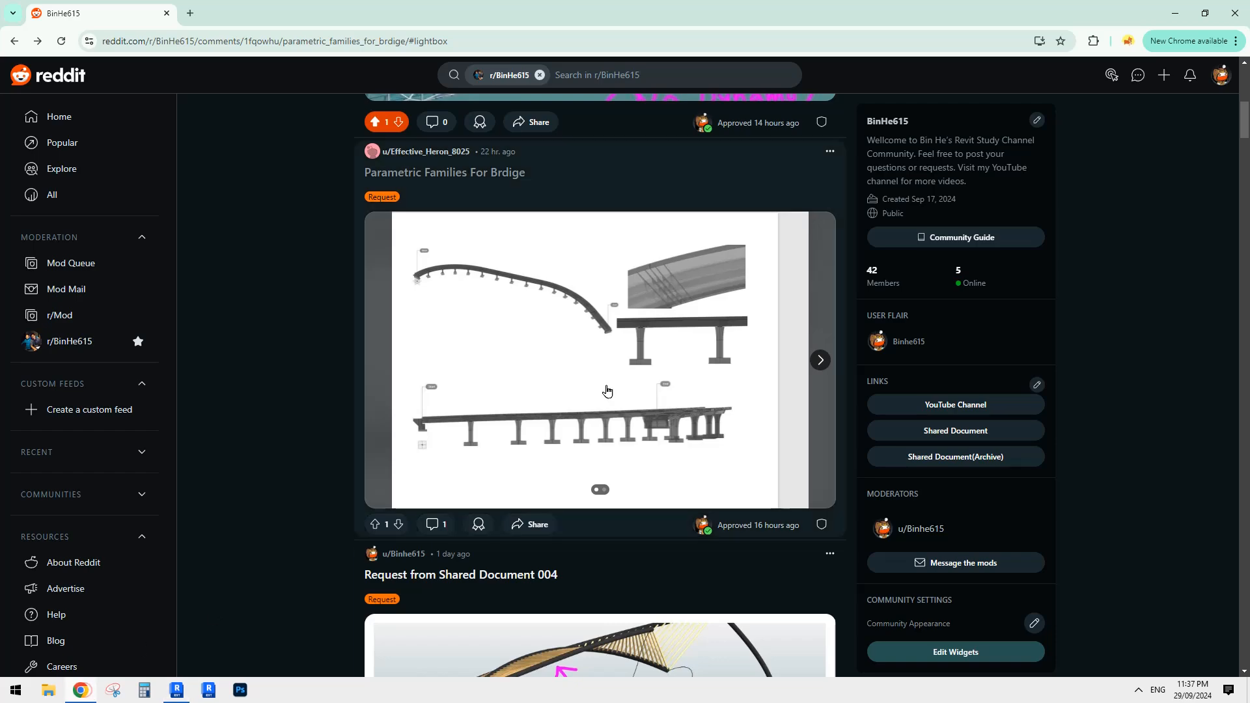
left_click(820, 361)
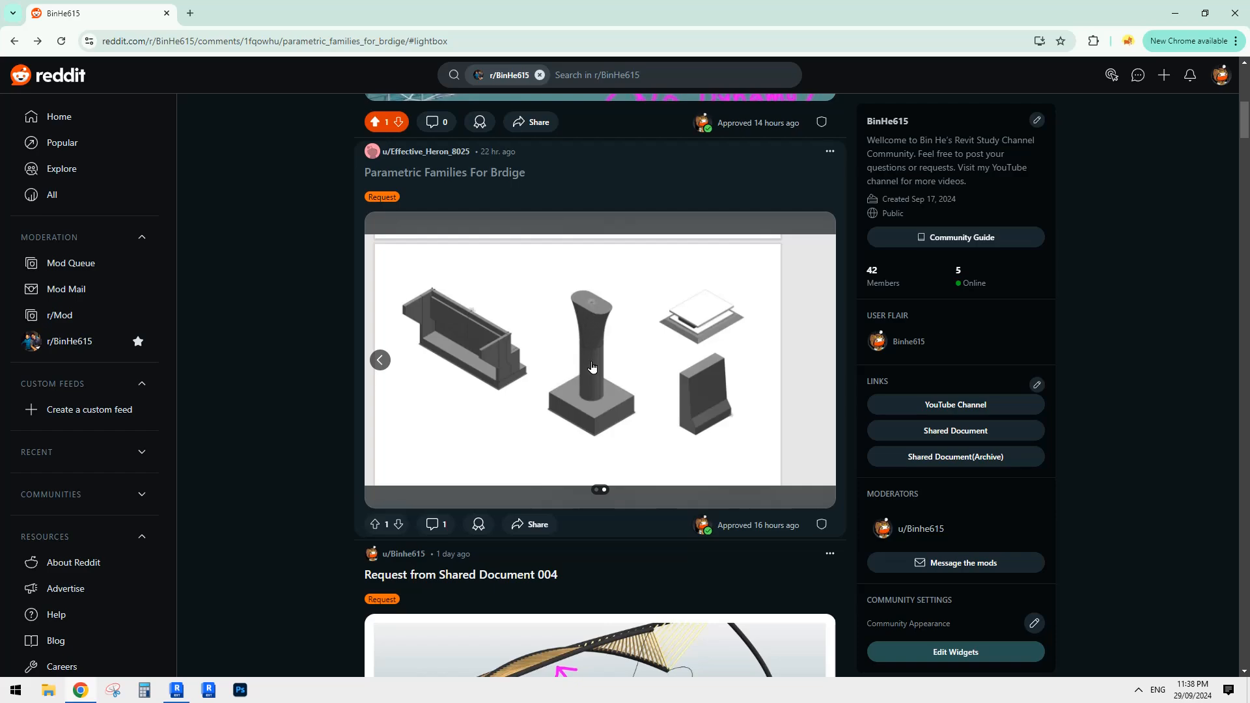
left_click(176, 690)
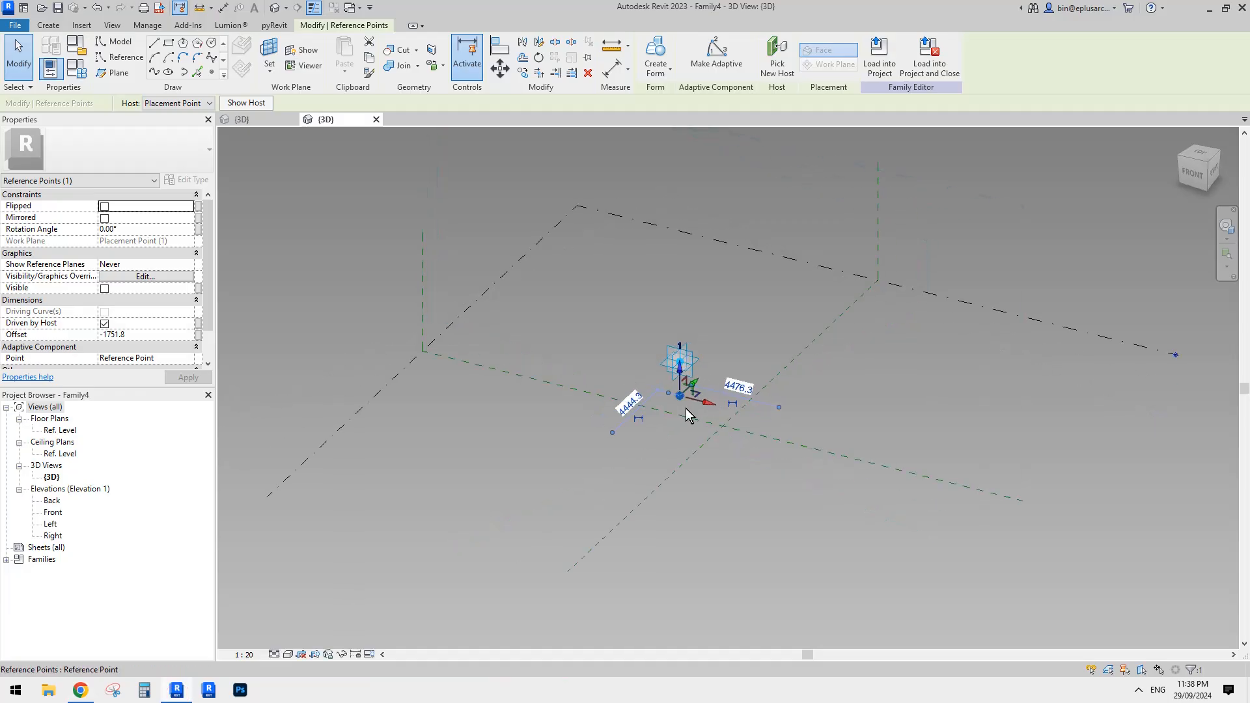
- Examine the adaptive point and the reference point hosted below it, checking each one's properties
scroll(688, 390, "up", 3)
left_click(699, 372)
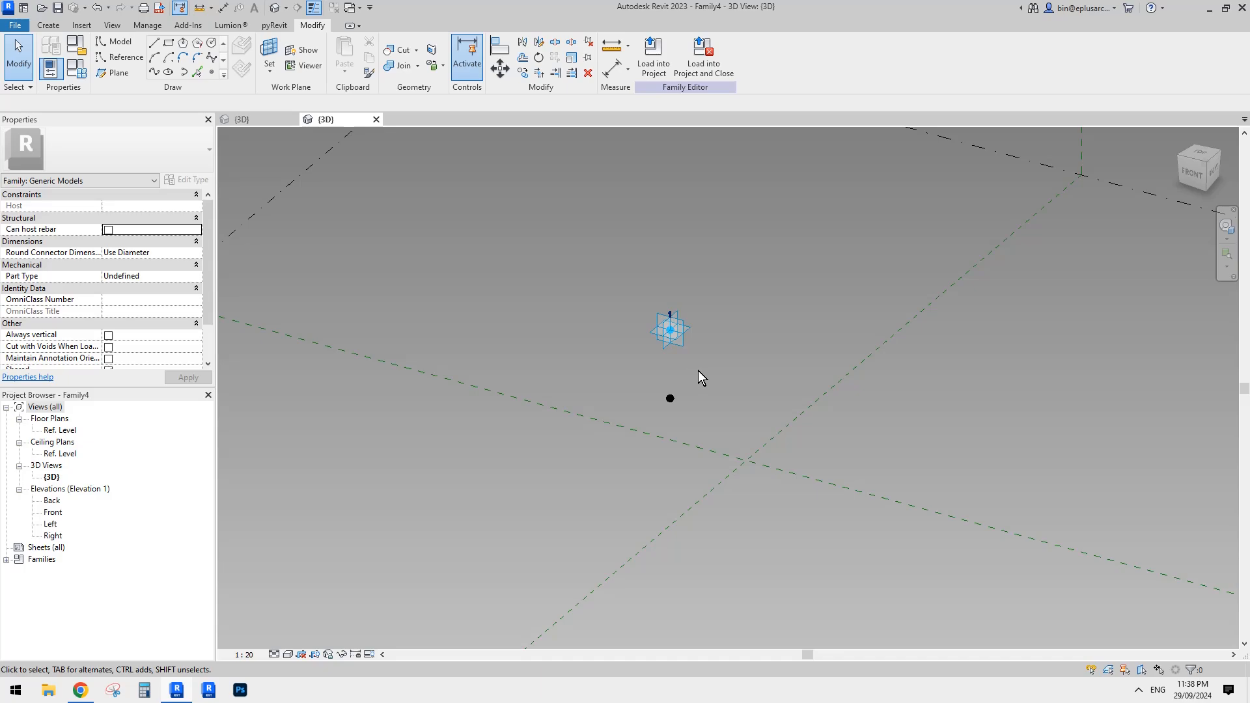
left_click(686, 334)
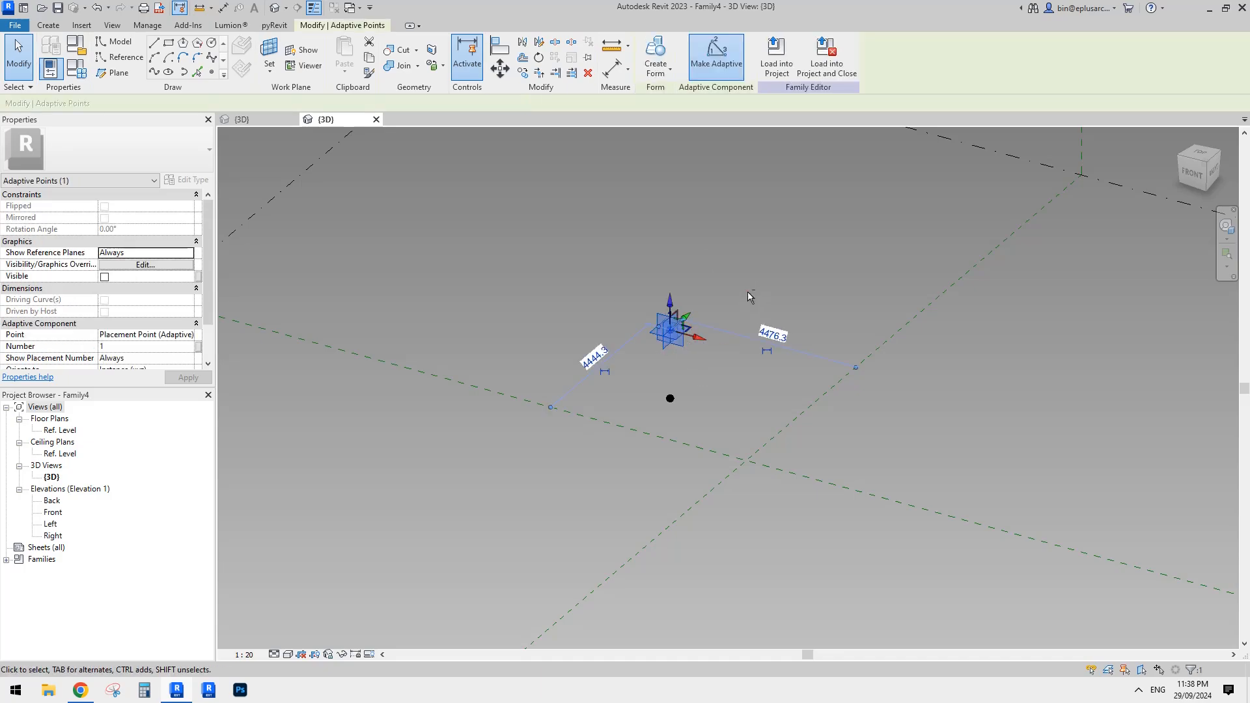
left_click(702, 396)
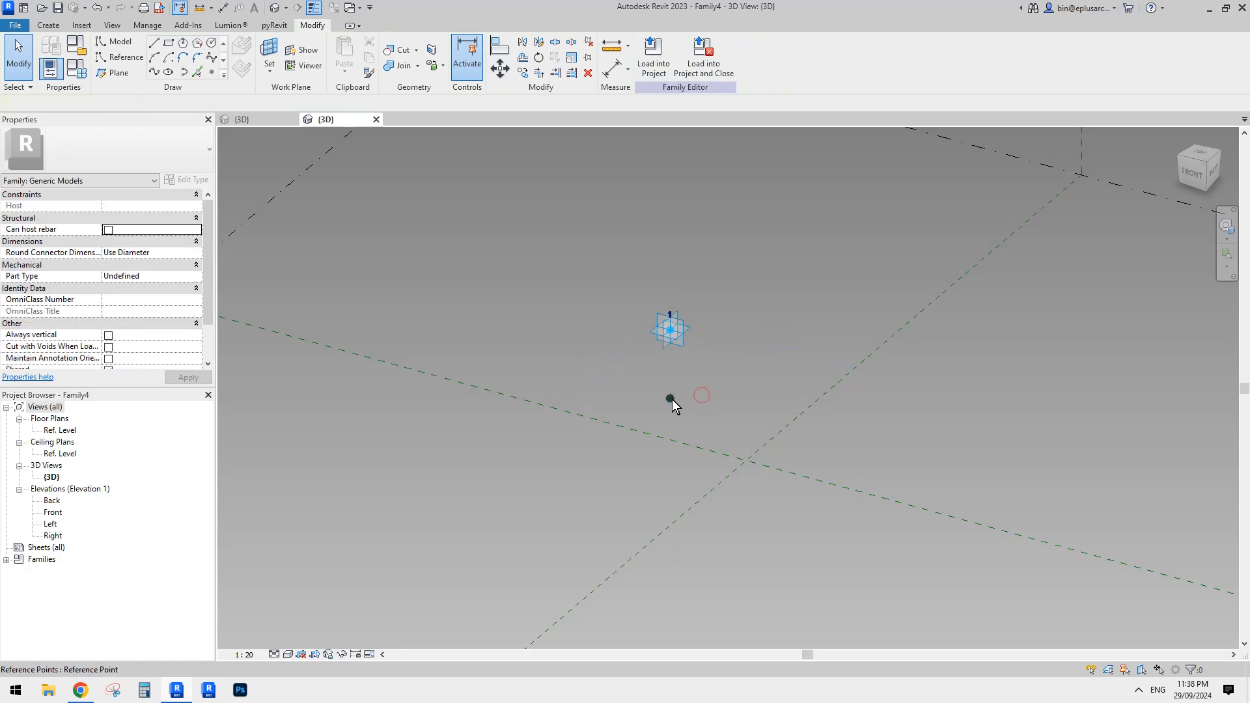
left_click(670, 398)
middle_click_drag(720, 402, 669, 401, "shift")
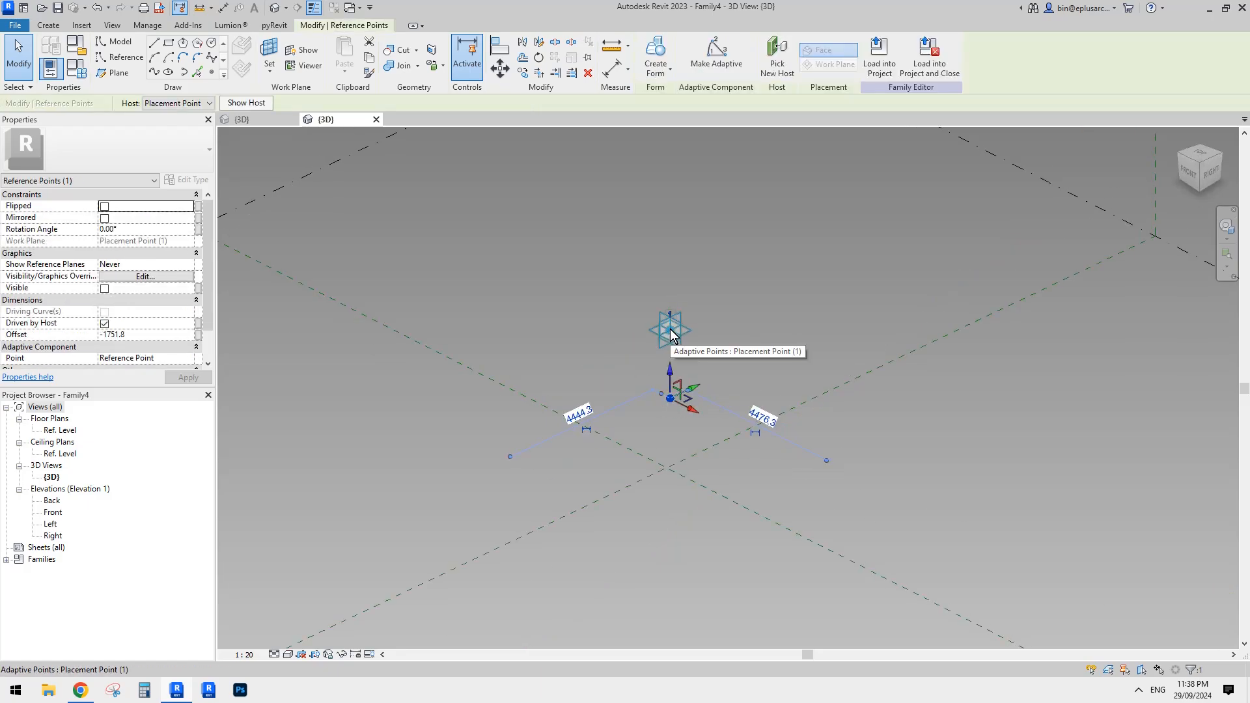
left_click(762, 316)
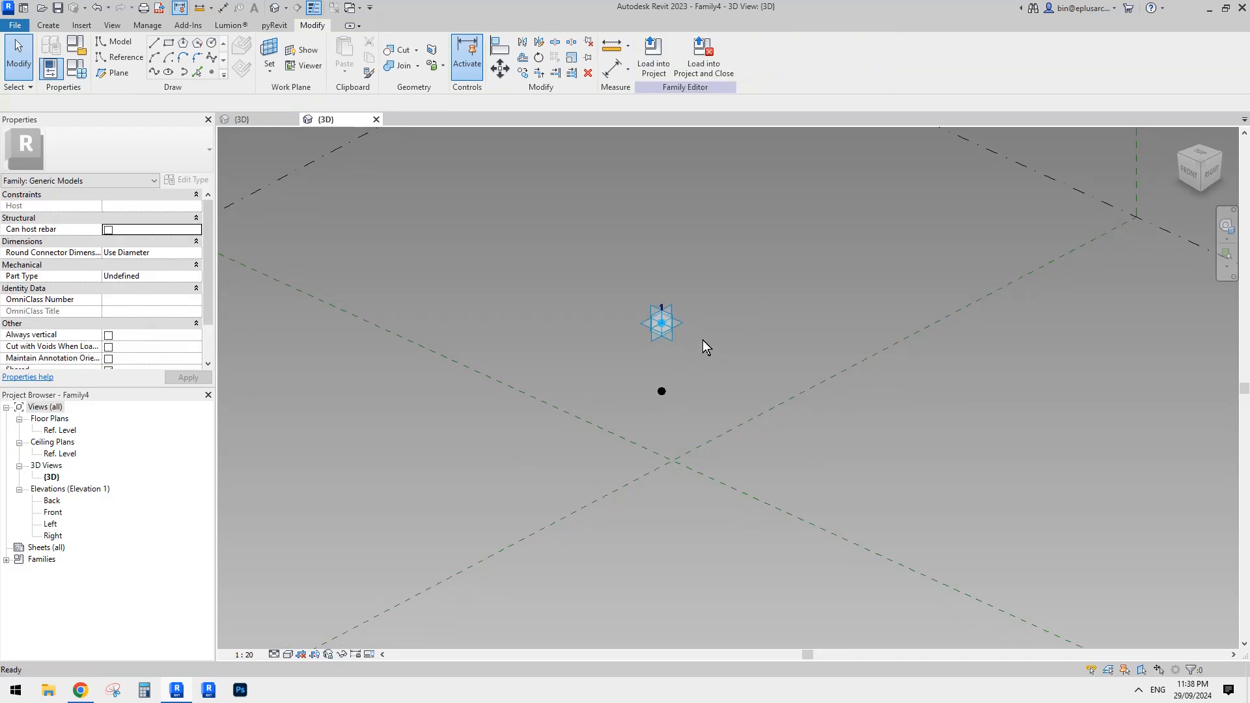
left_click(671, 398)
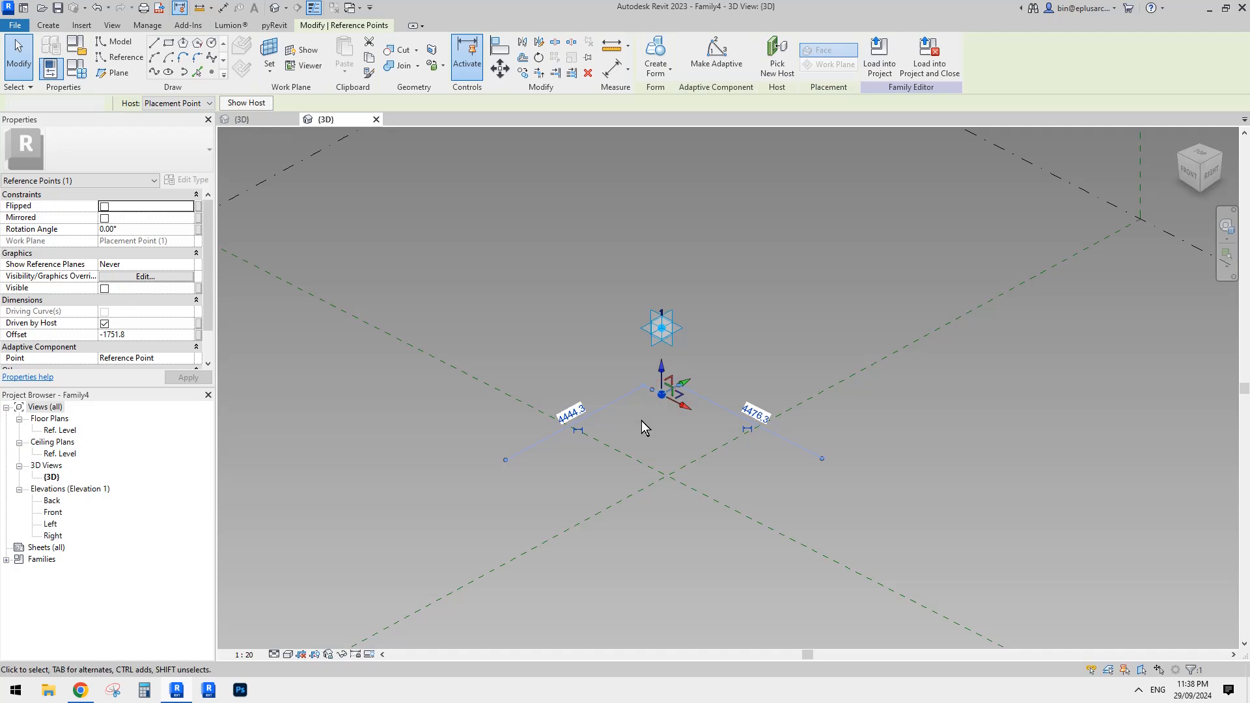
left_click(642, 421)
- Start the reference line command, check the pier shape in the Reddit request image in Chrome, and return to Revit
left_click(121, 57)
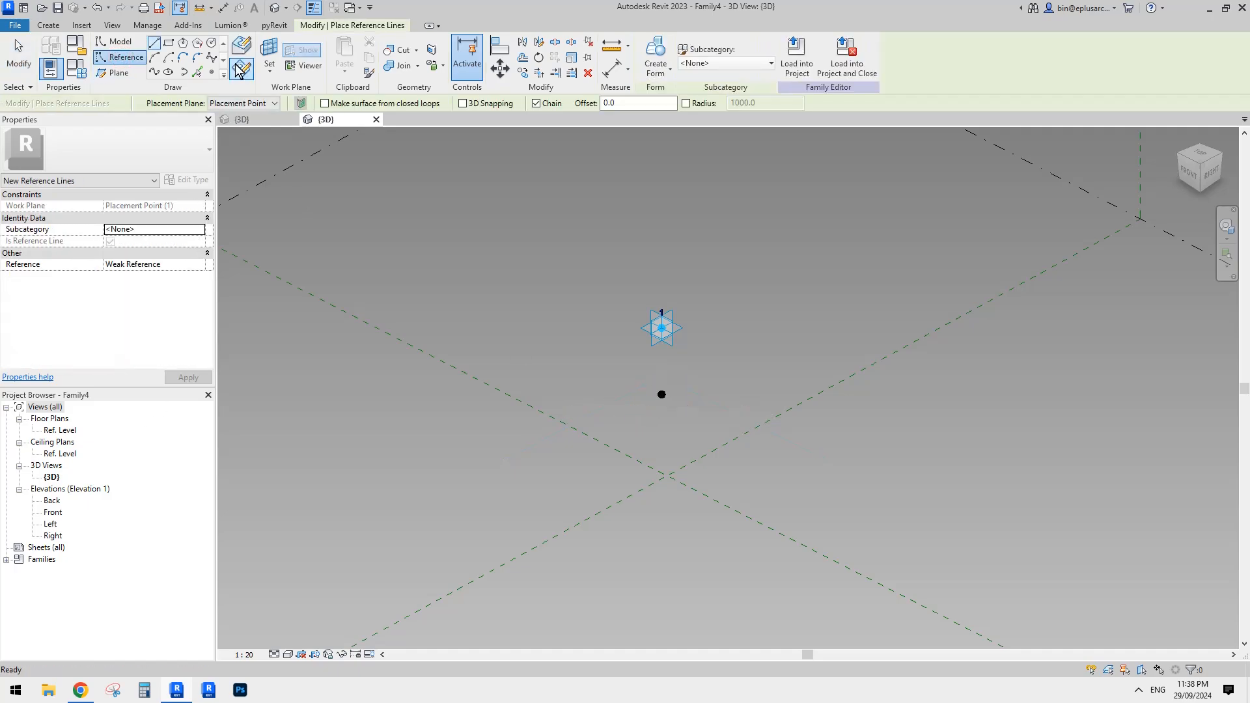
left_click(90, 693)
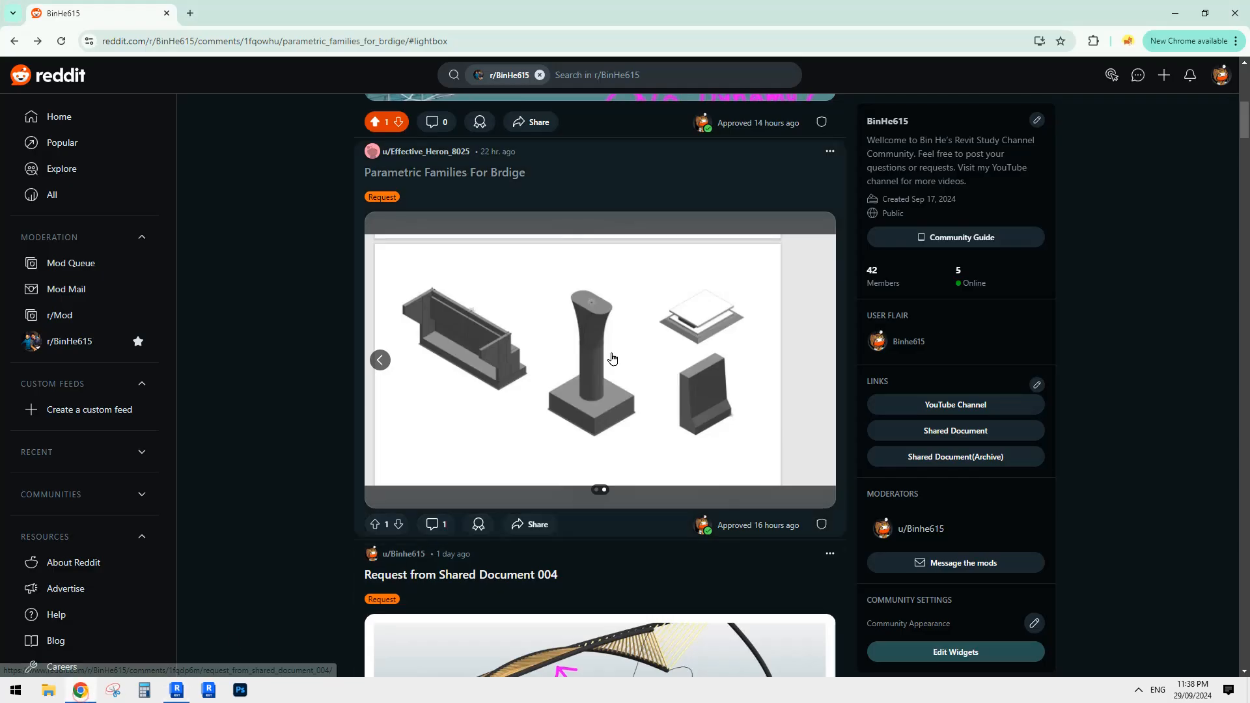
left_click(183, 686)
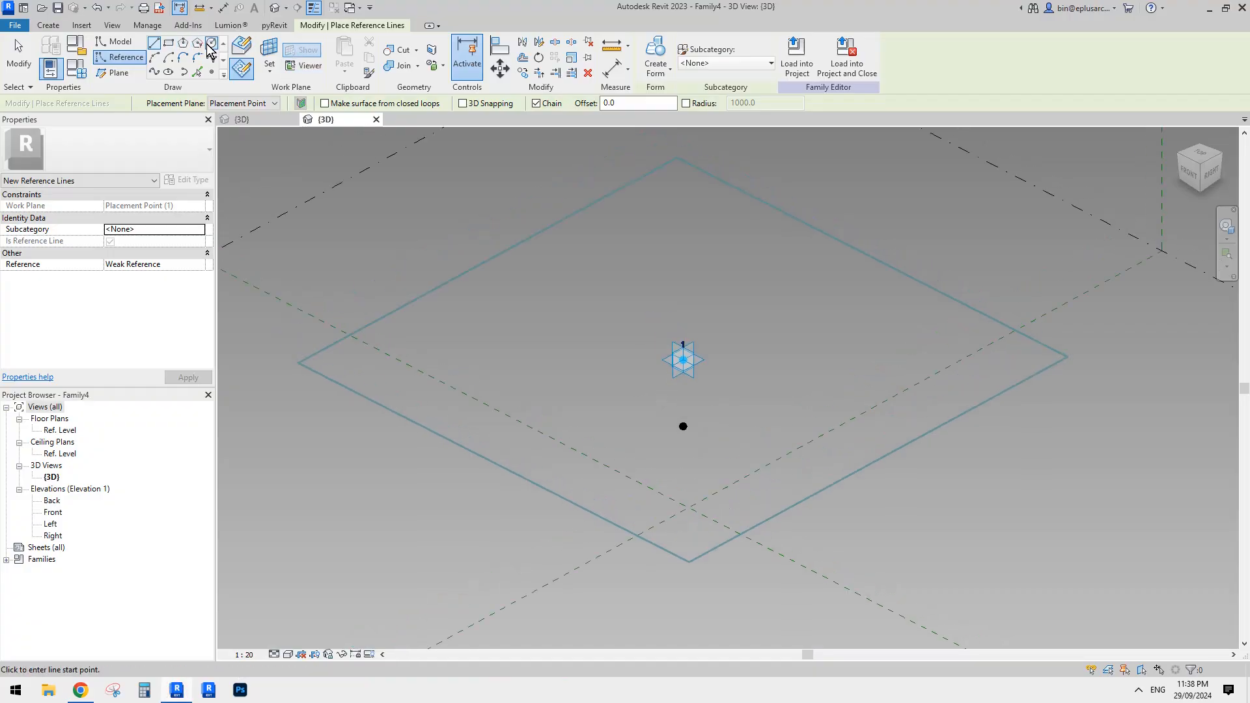
middle_click_drag(660, 373, 682, 416, "shift")
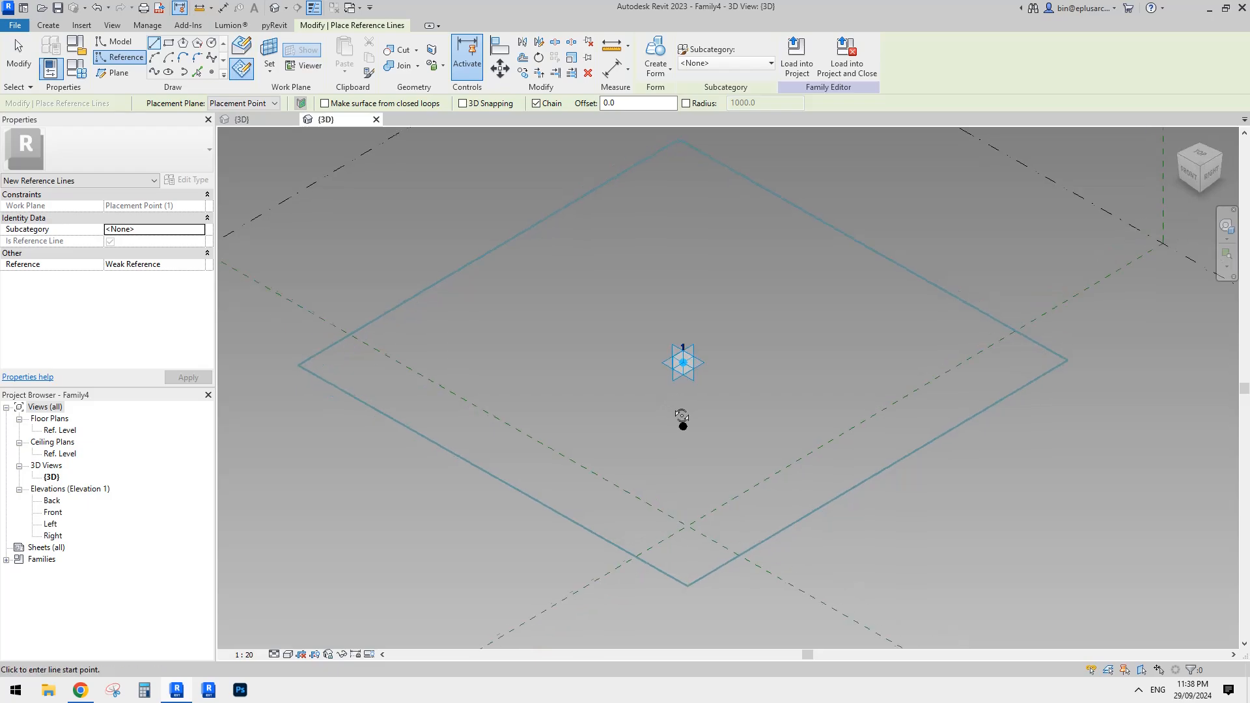
middle_click_drag(618, 383, 619, 385)
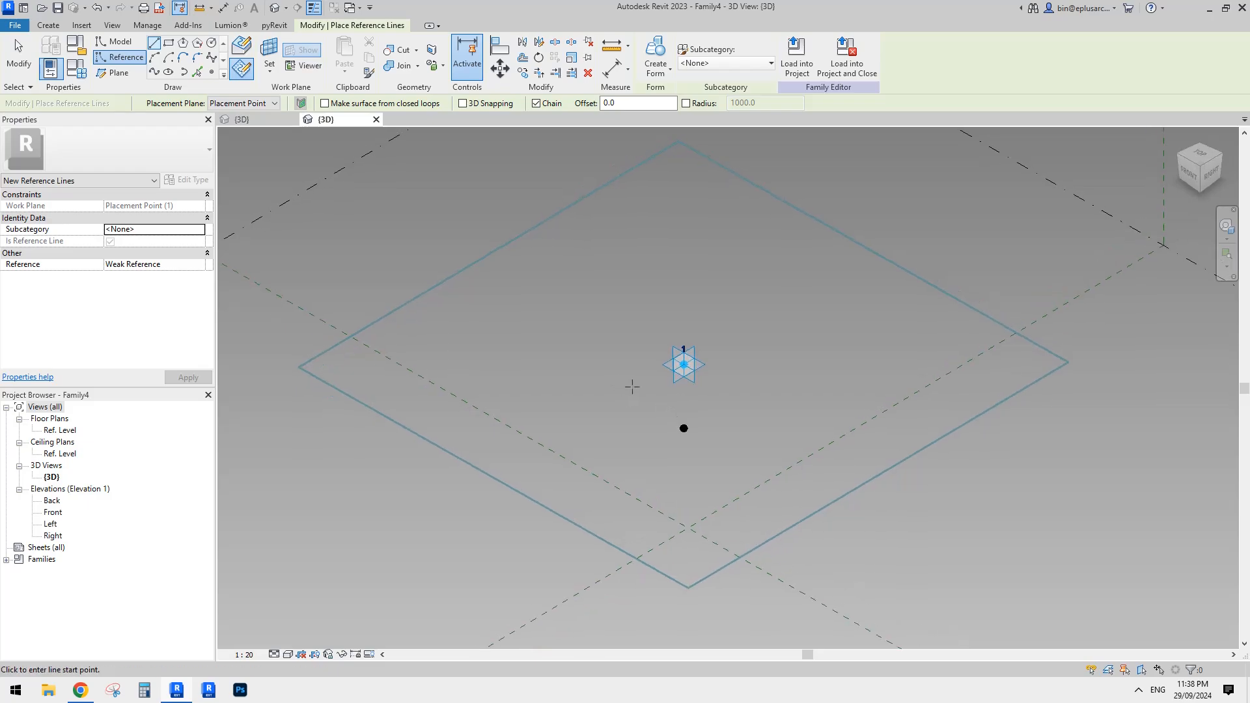
- Draw a four-sided circumscribed reference polygon with a 1500 radius on the lower reference point's horizontal plane, centred on that point
left_click(197, 49)
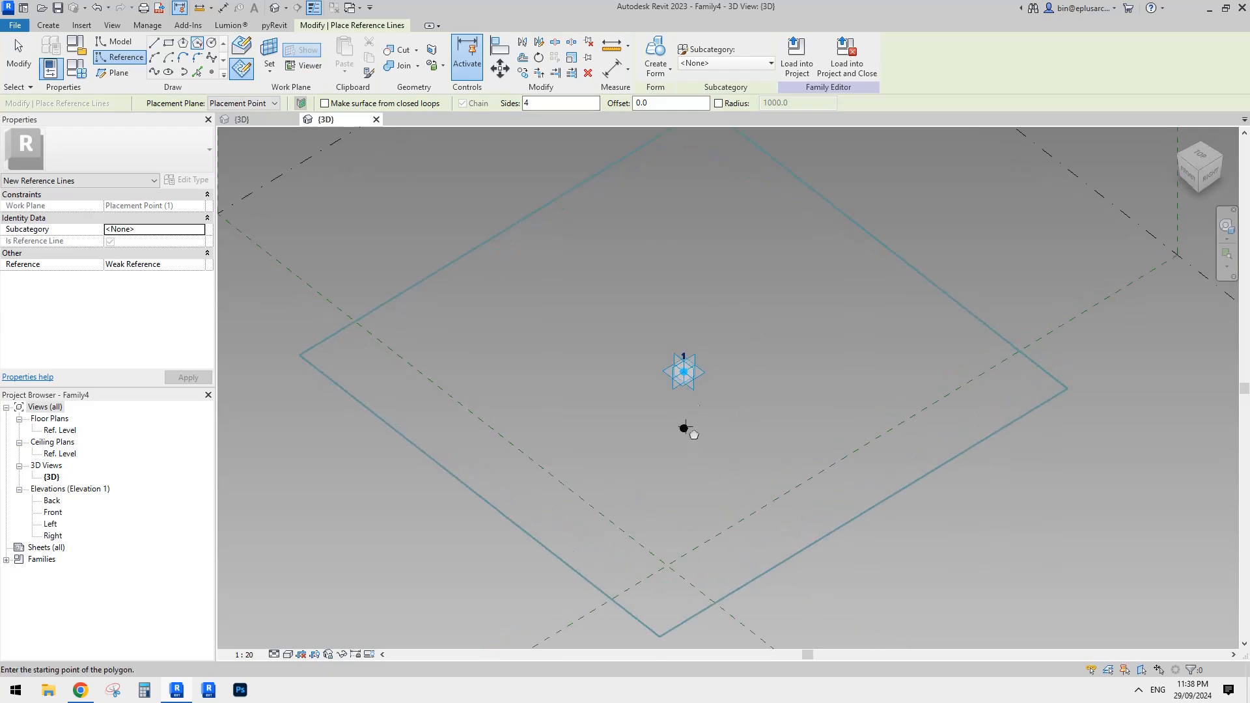
key("Escape")
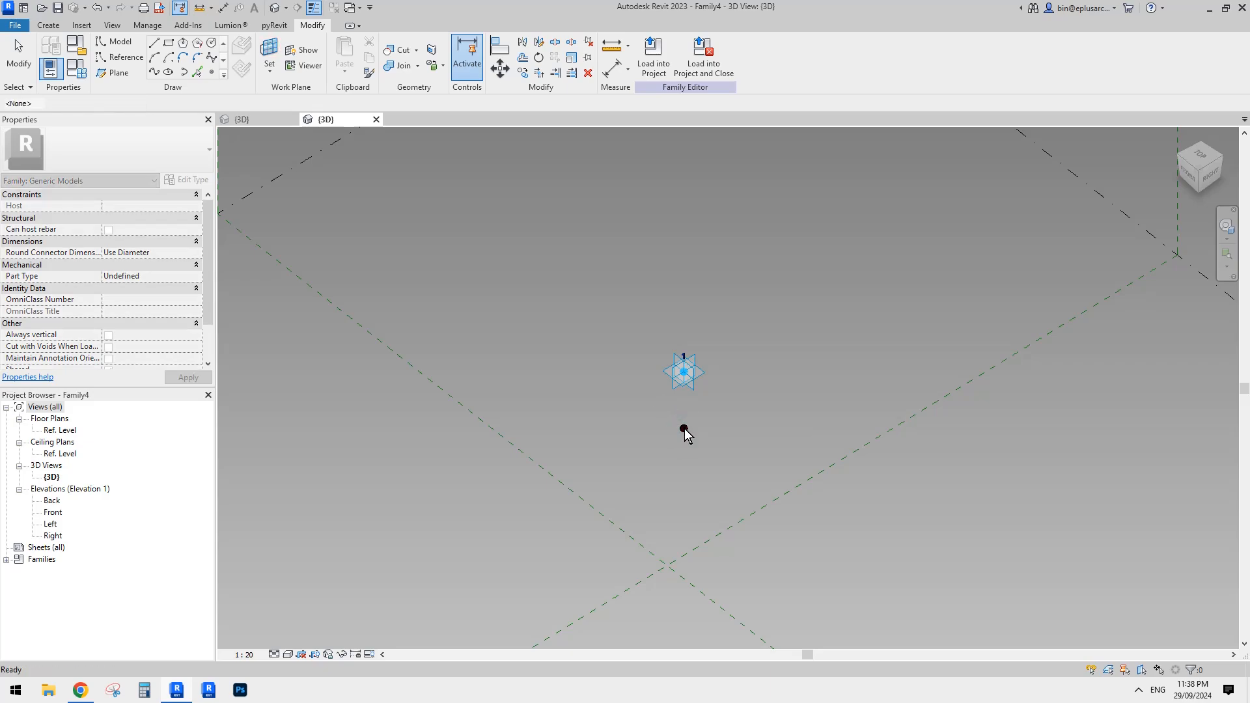
key("Return")
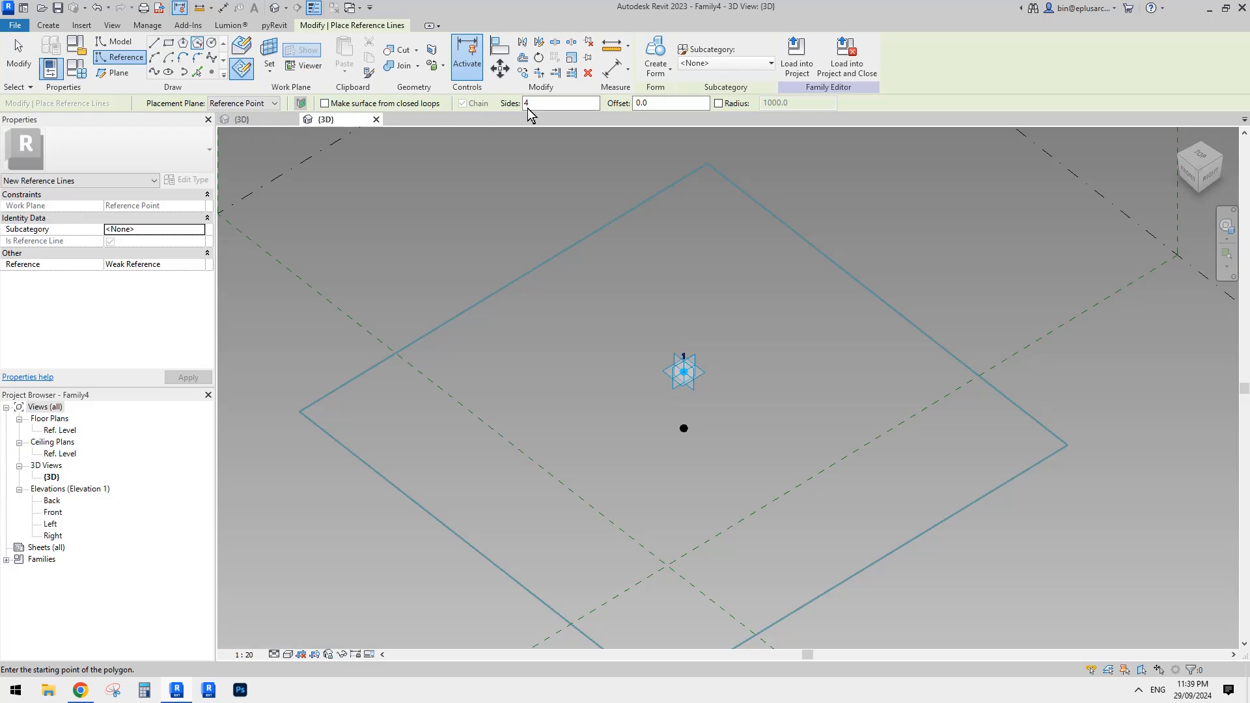
left_click(685, 429)
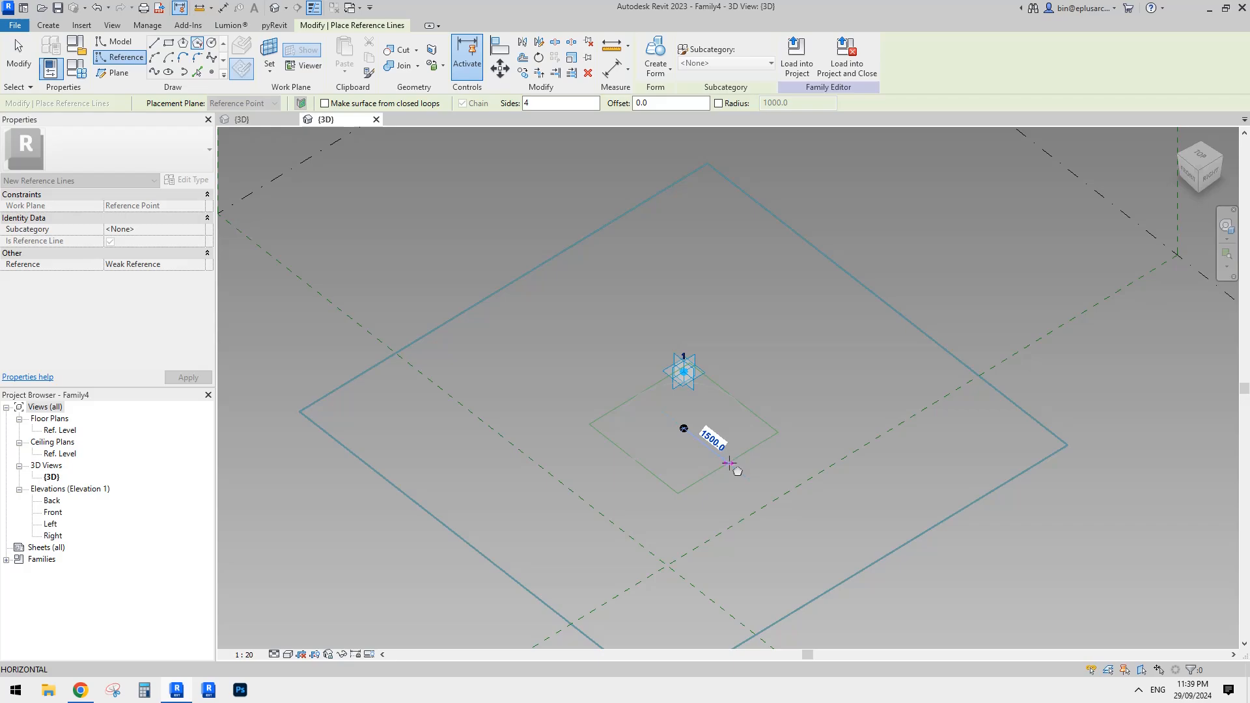
left_click(729, 463)
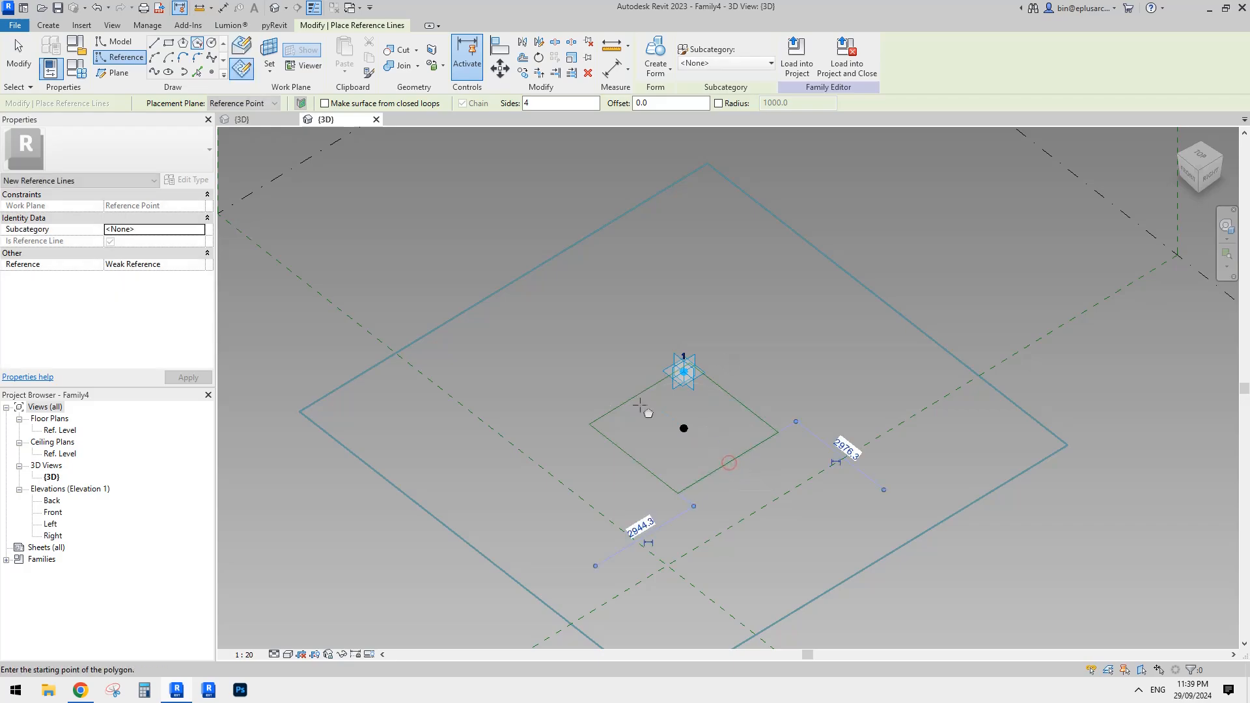
- Draw outward semicircular reference arcs of radius 1500 on two opposite sides of the square, using Start-End-Radius Arc
mouse_move(730, 463)
middle_mouse_down("shift")
mouse_move(754, 447)
mouse_move(818, 335)
mouse_move(849, 483)
mouse_move(832, 499)
middle_mouse_up("shift")
scroll(783, 379, "up", 3)
mouse_move(785, 379)
middle_mouse_down("shift")
mouse_move(785, 410)
mouse_move(747, 408)
middle_mouse_up("shift")
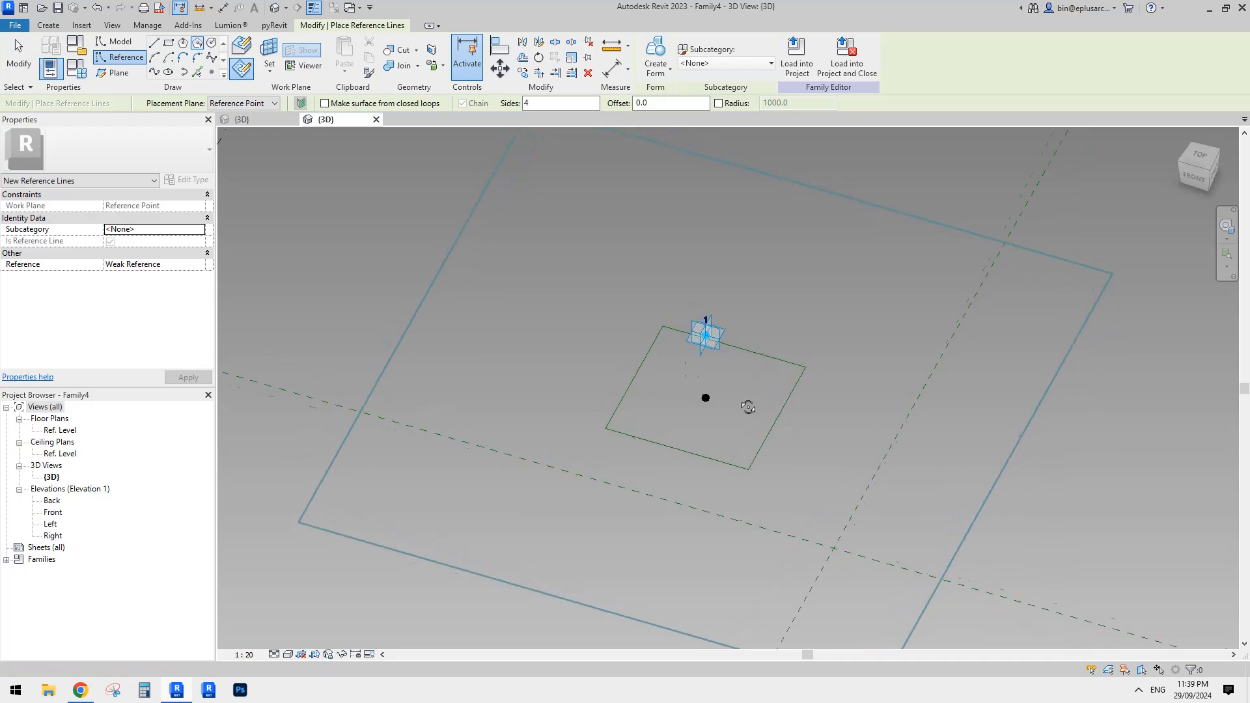
left_click(155, 58)
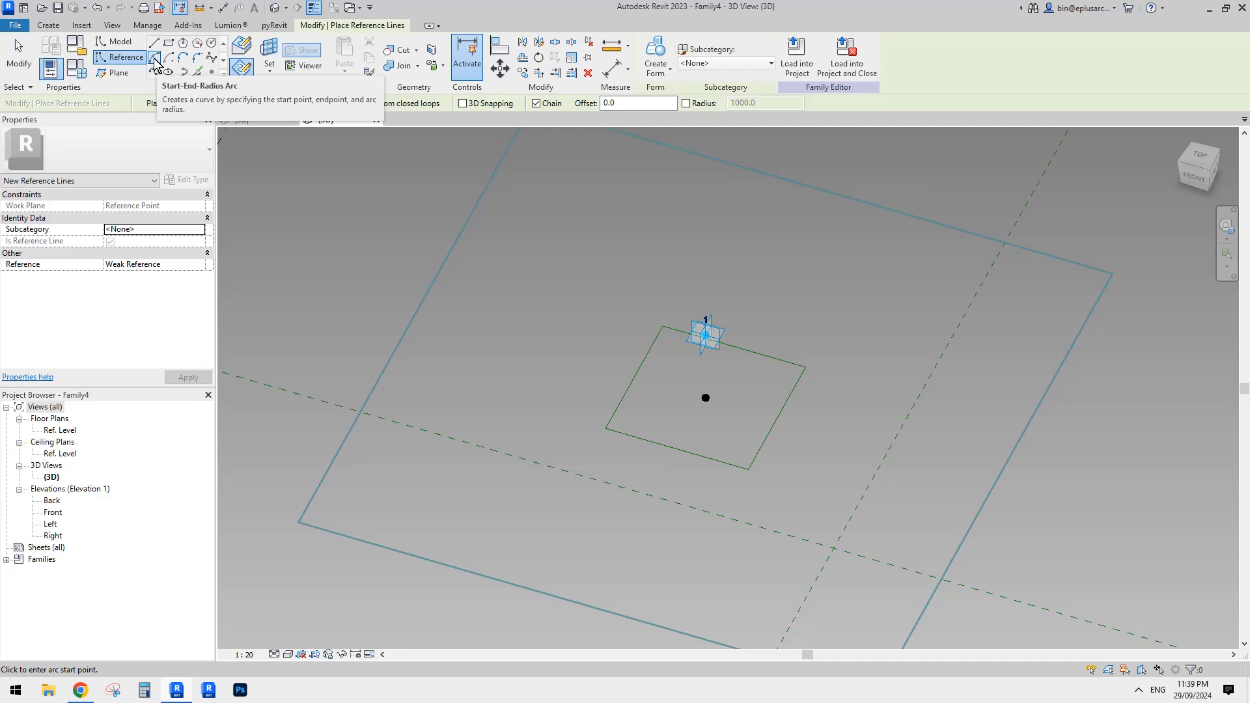
left_click(807, 366)
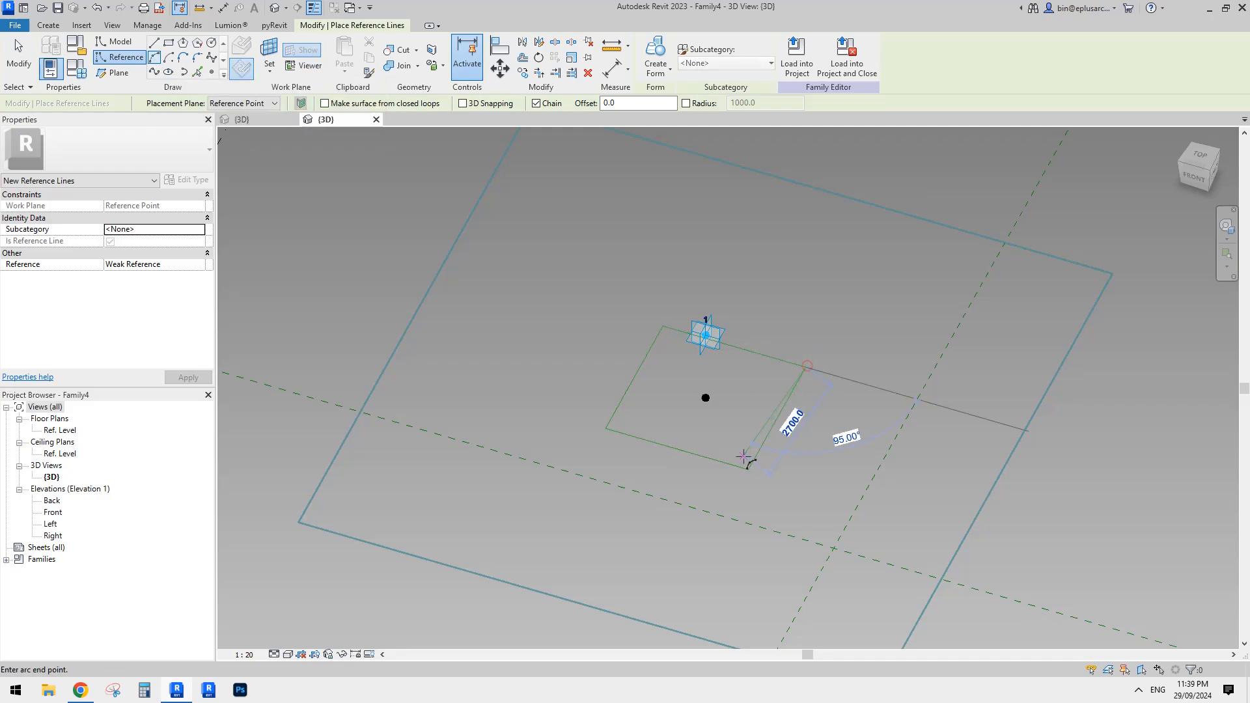
left_click(749, 470)
left_click(843, 446)
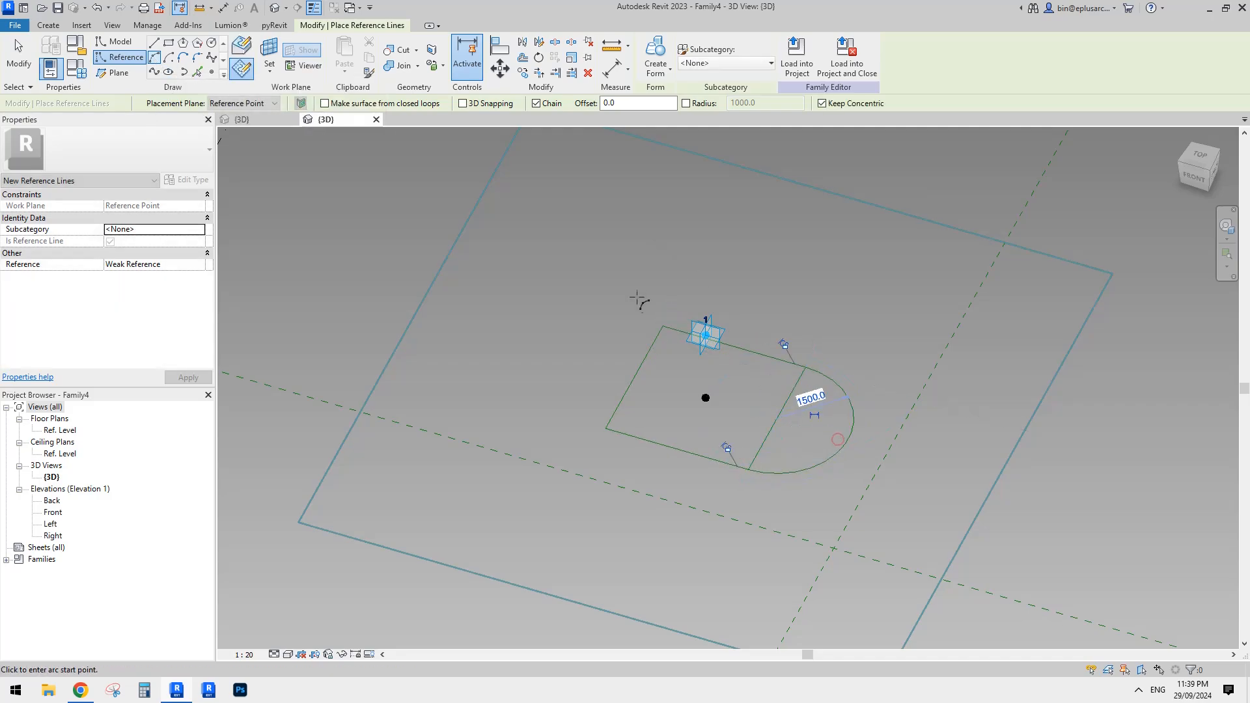
left_click(663, 326)
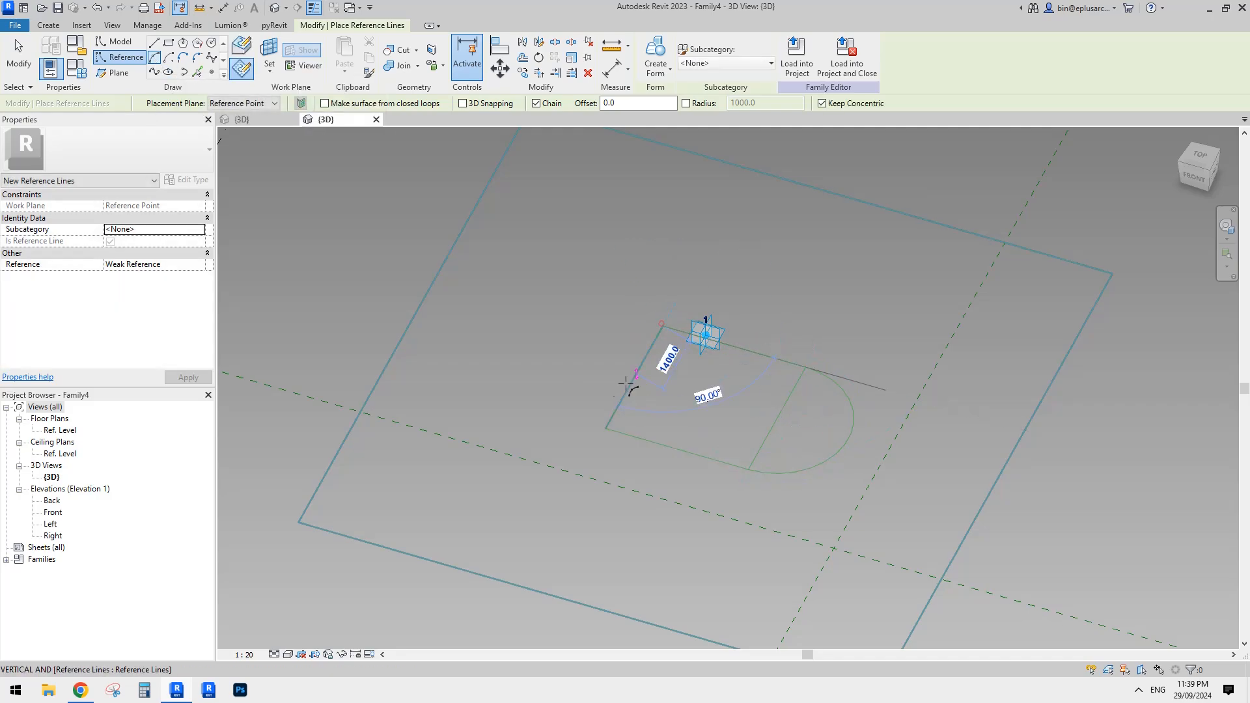
left_click(605, 427)
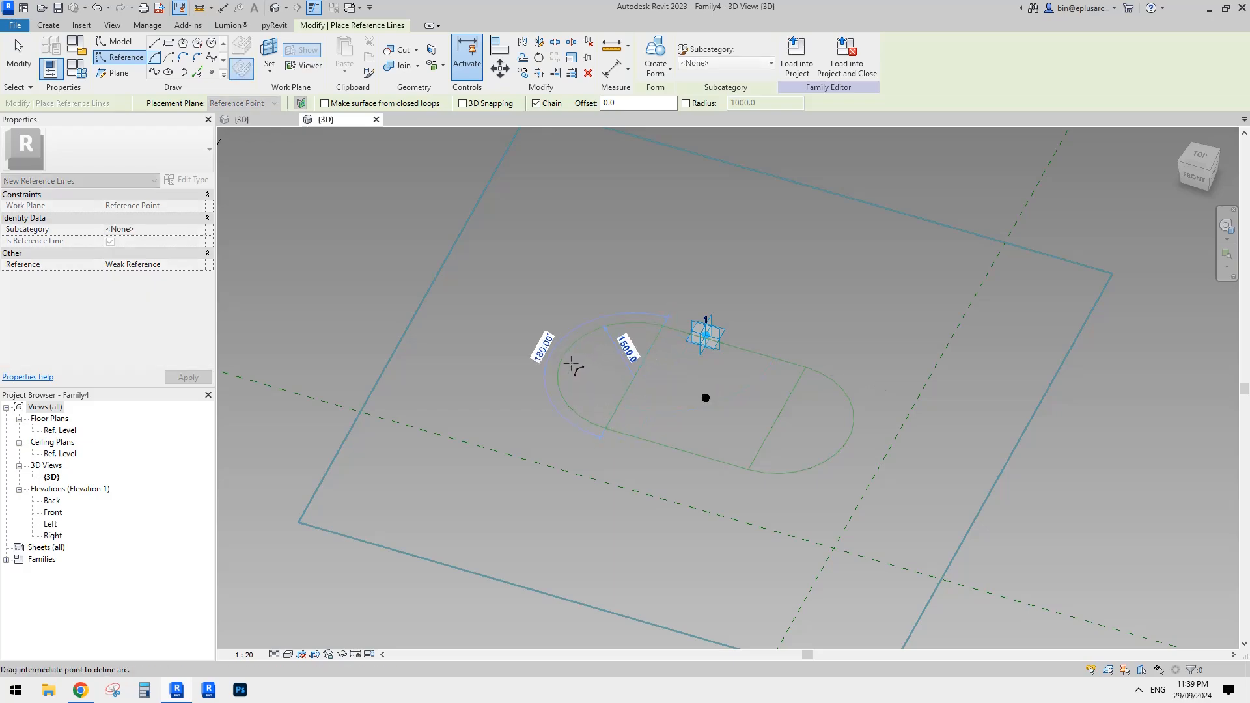
left_click(572, 363)
key("Escape")
key("Escape")
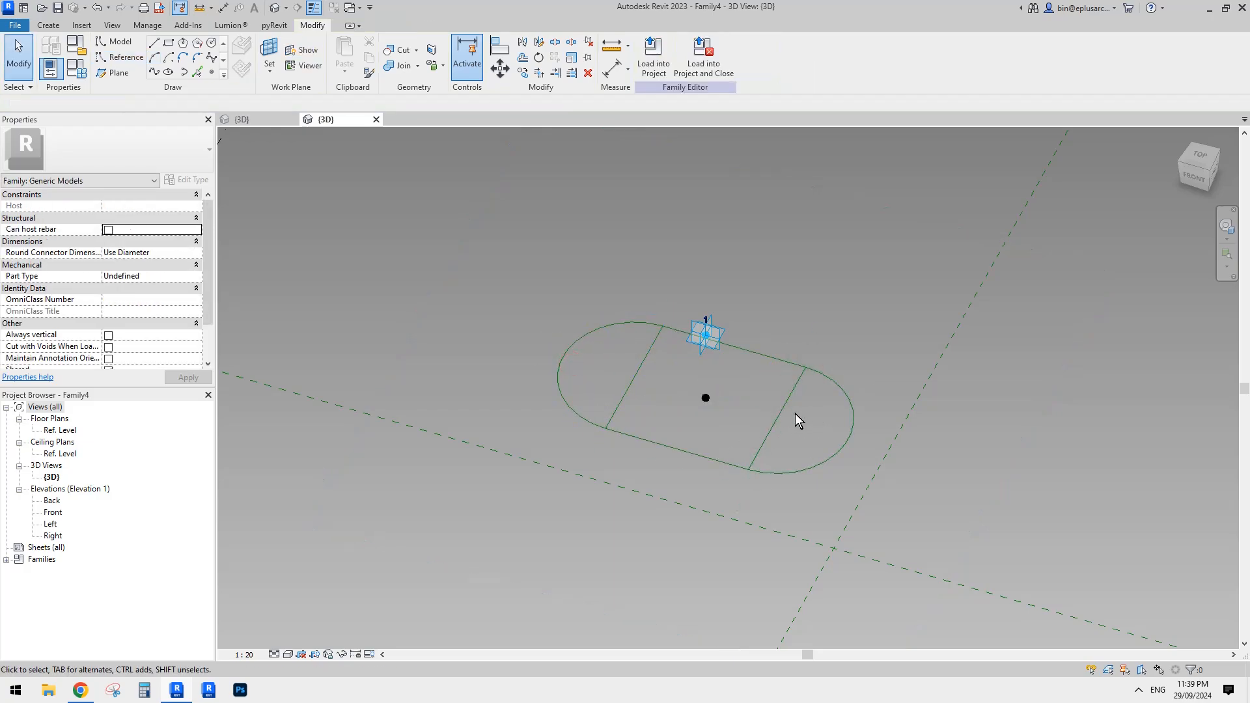
- Delete the two straight reference lines between the square and its end arcs, leaving a rounded slot outline
left_click_drag(806, 423, 753, 406)
key("Delete")
left_click_drag(650, 371, 622, 372)
key("Delete")
- Place a new reference point on the horizontal plane of the slot's central reference point, coincident with that point
middle_click_drag(567, 353, 777, 353, "shift")
scroll(749, 365, "up", 1)
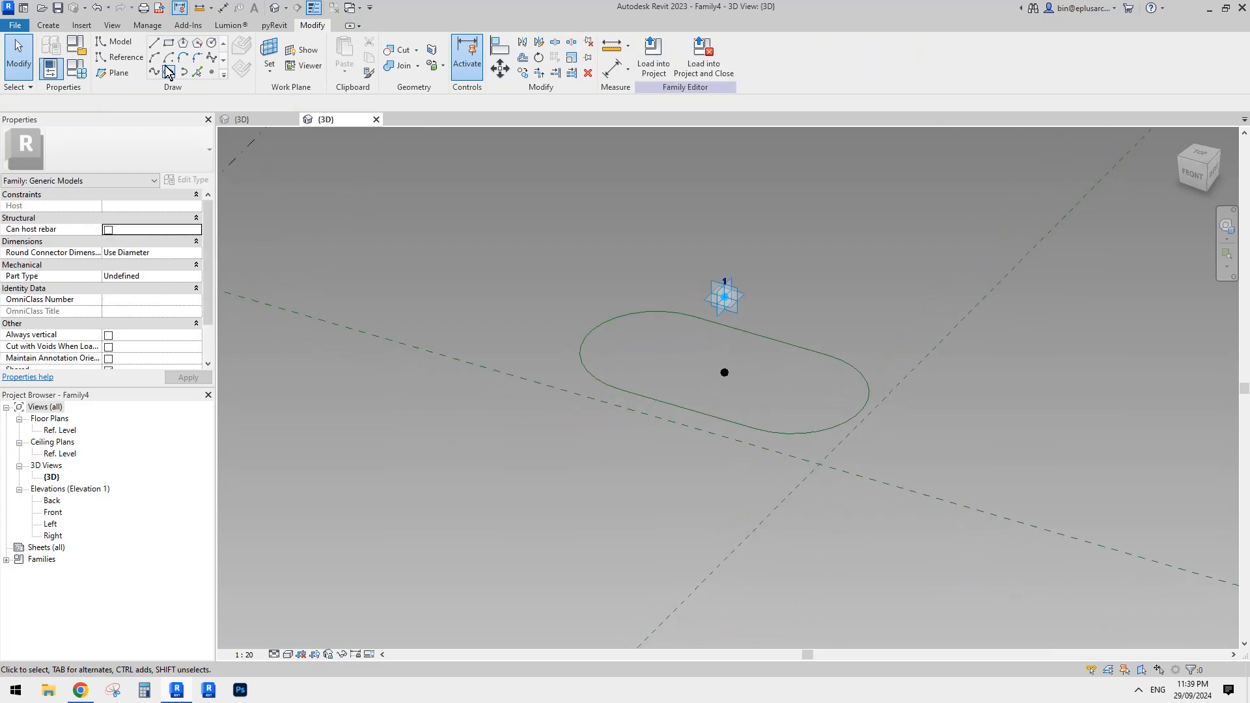
left_click(211, 72)
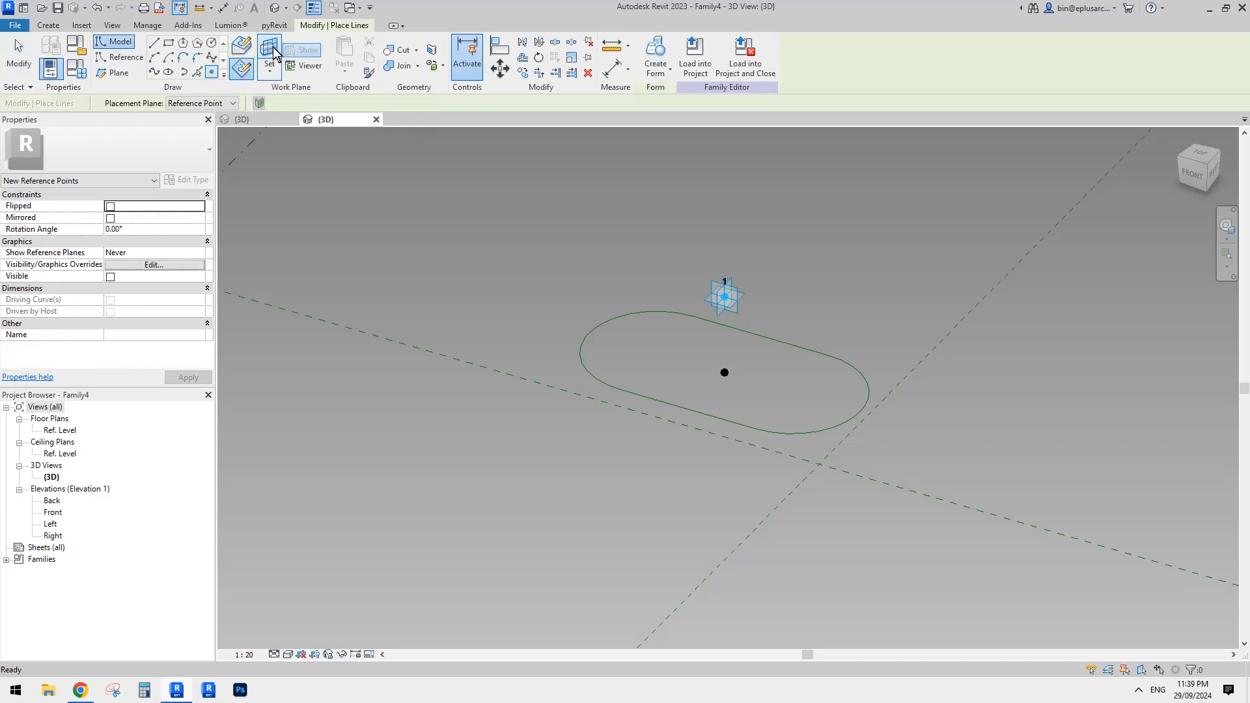
key("Escape")
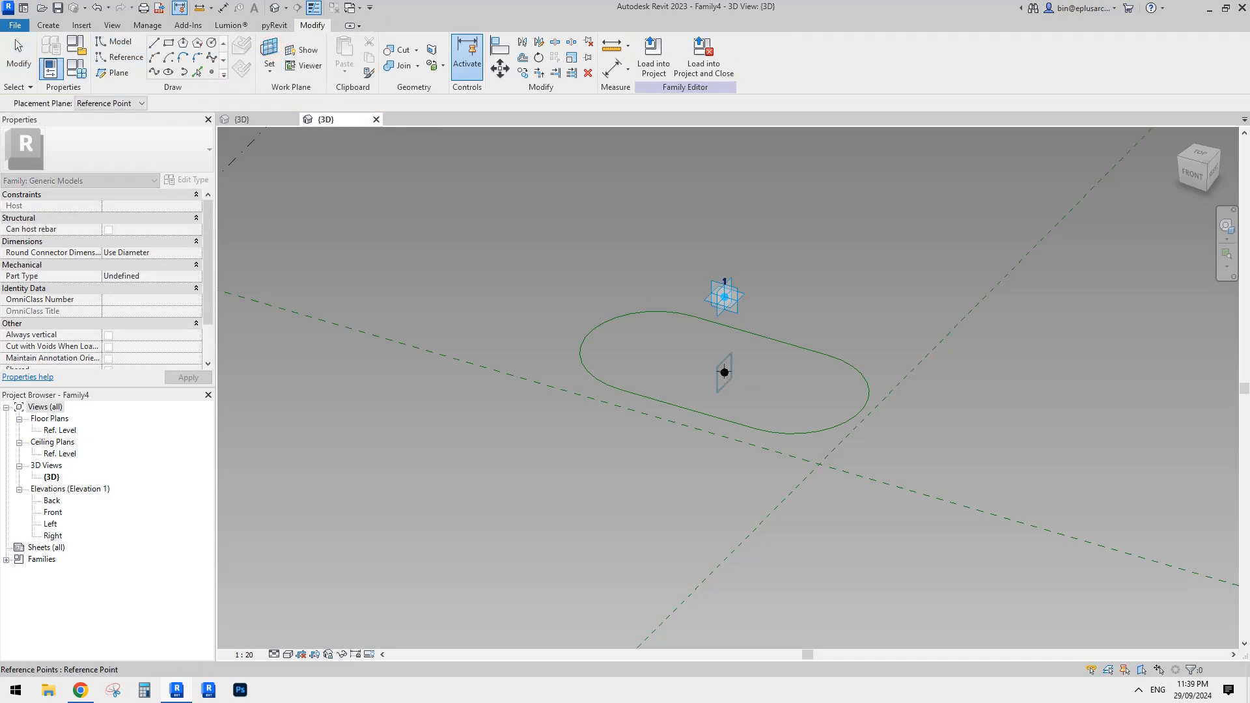
key("Tab")
key("Tab")
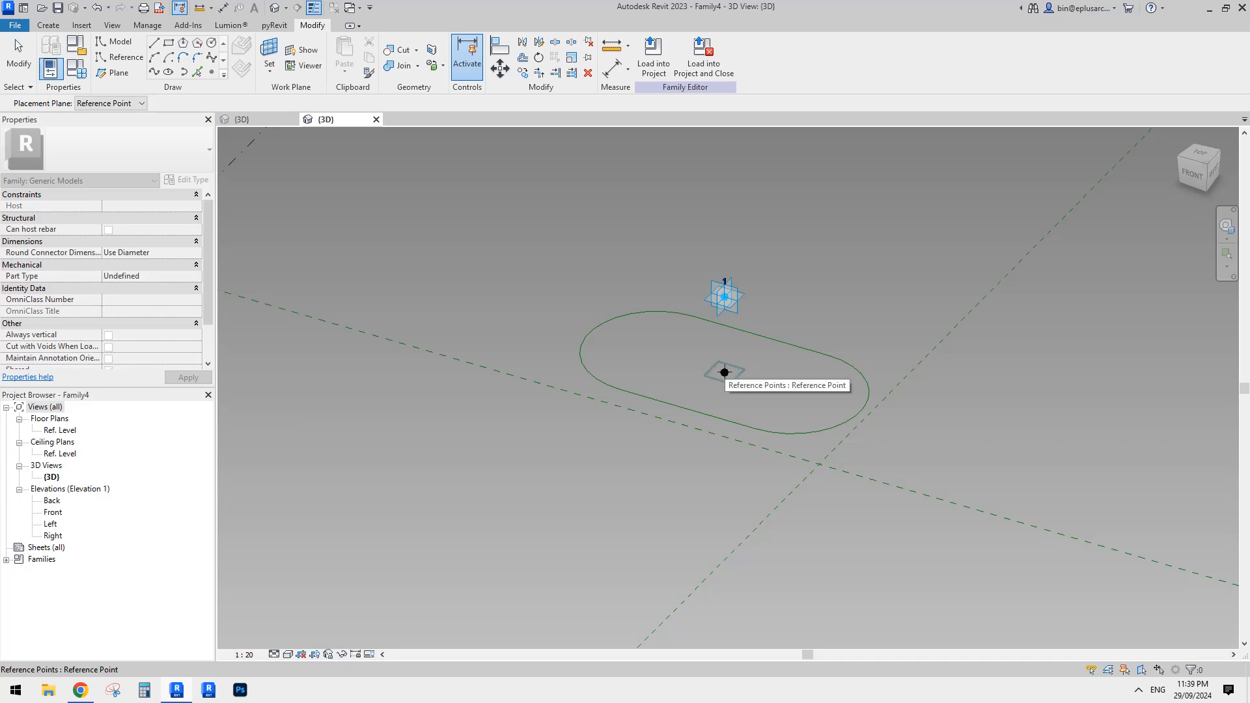
left_click(725, 372)
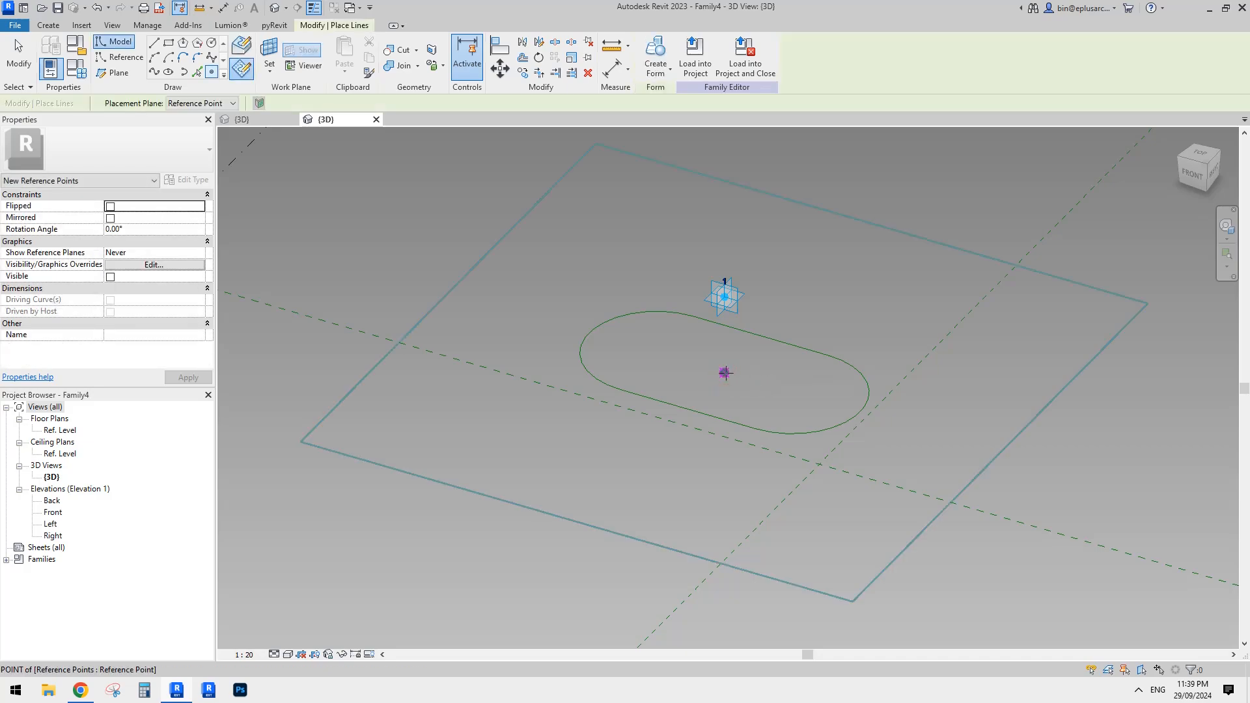
left_click(725, 373)
left_click(679, 385)
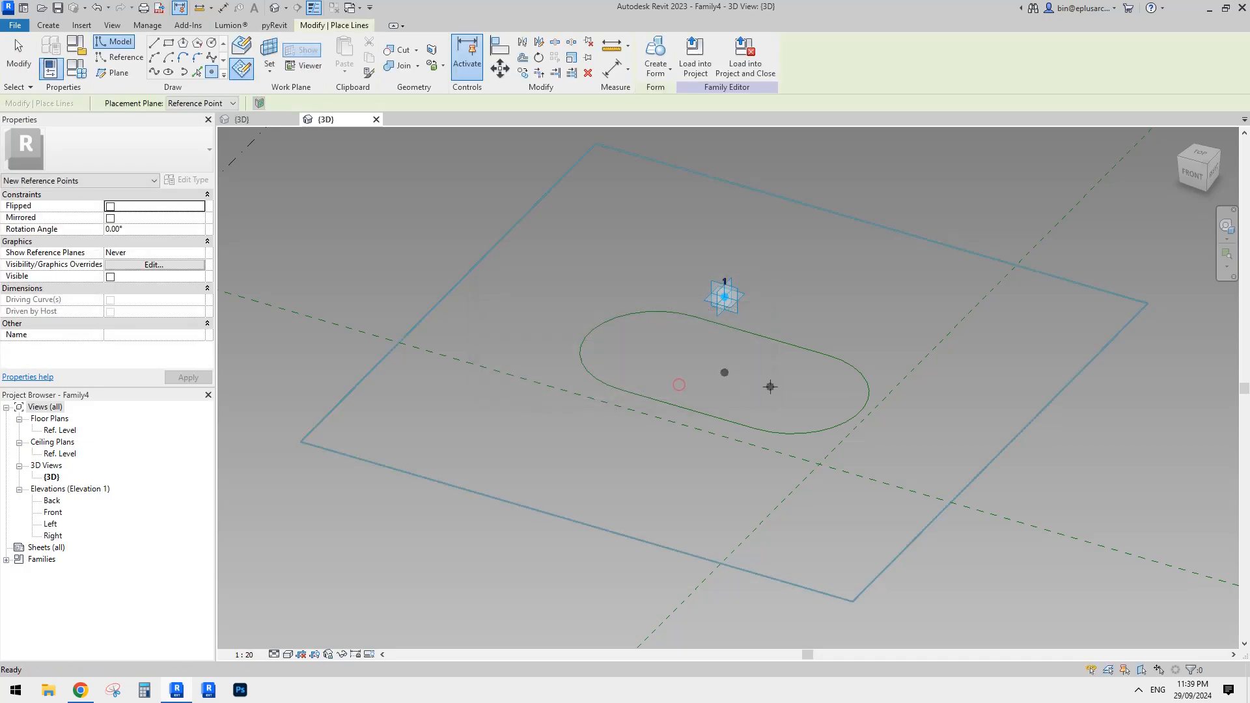
key("Escape")
- Lower the new reference point to an offset of about -3220, checking the pier image in Chrome partway and returning to Revit
left_click(724, 373)
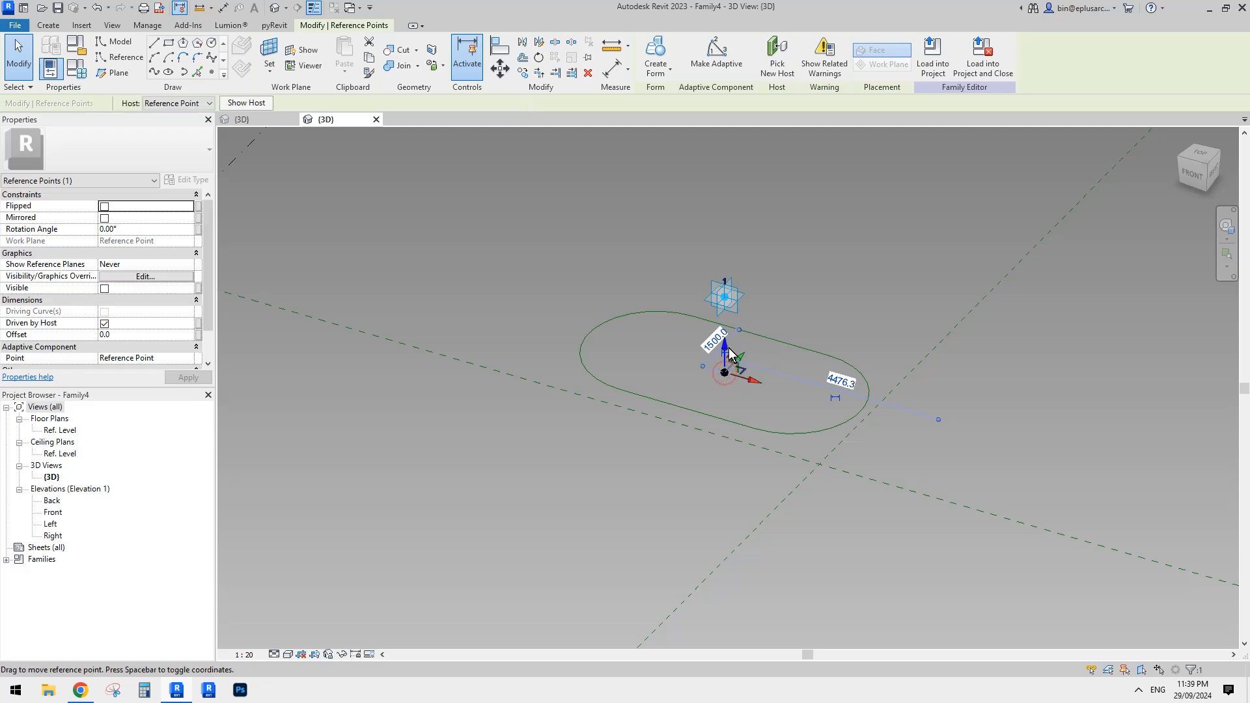
left_click_drag(727, 352, 727, 451)
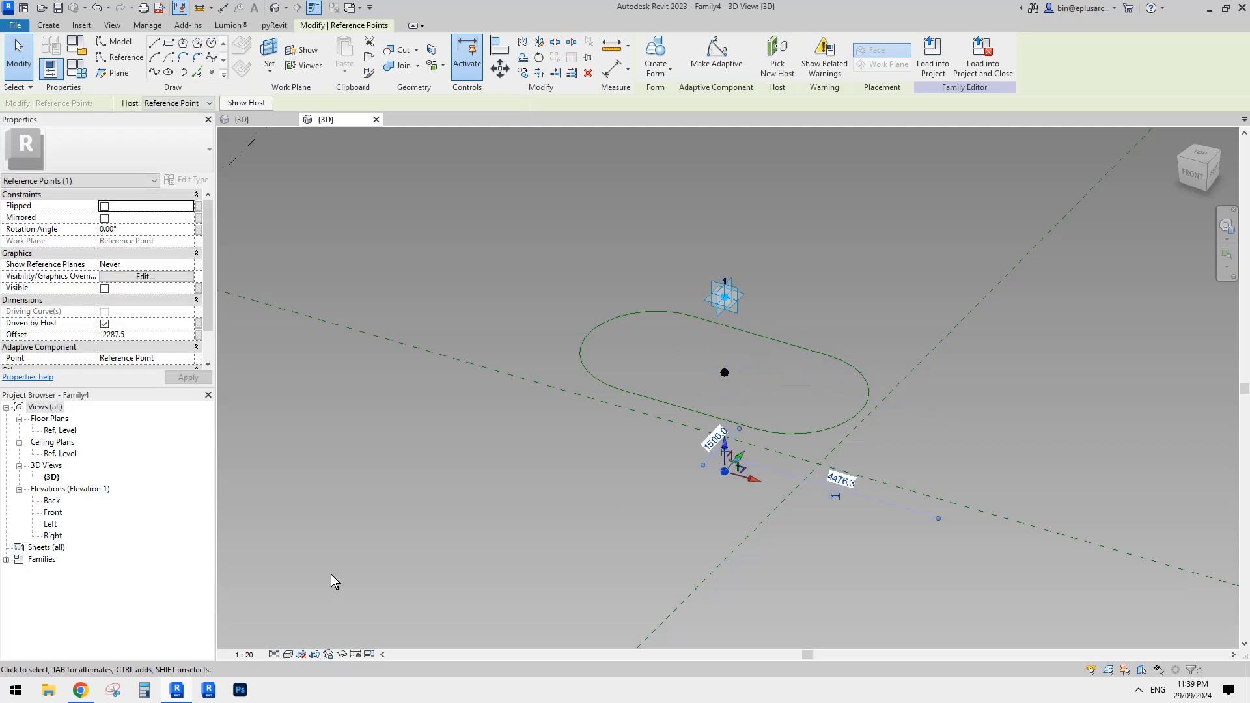
left_click(79, 690)
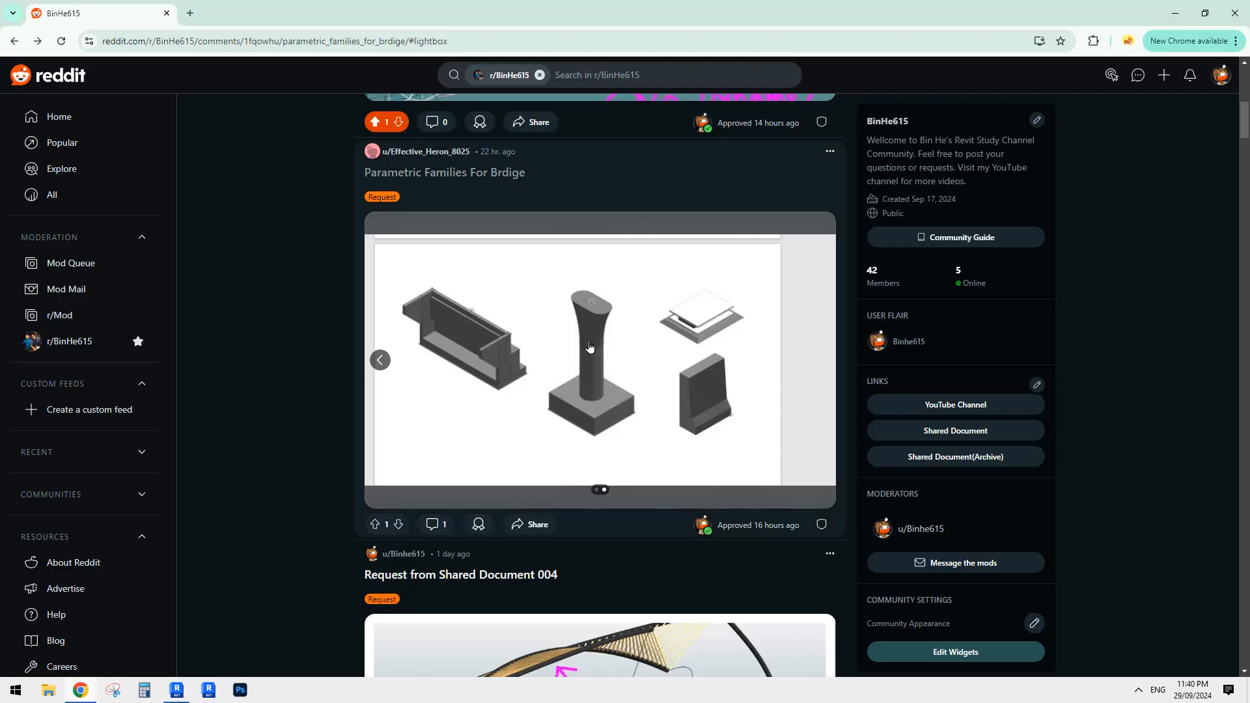
left_click(177, 690)
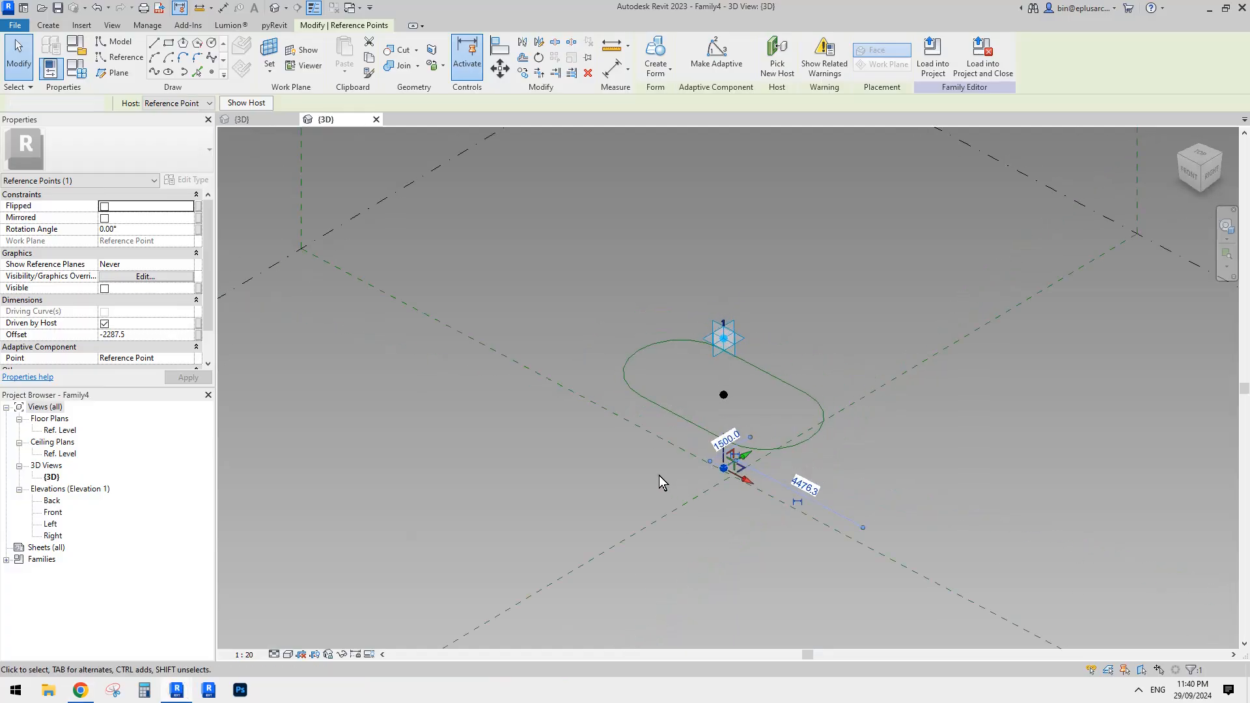
middle_click_drag(659, 476, 810, 364, "shift")
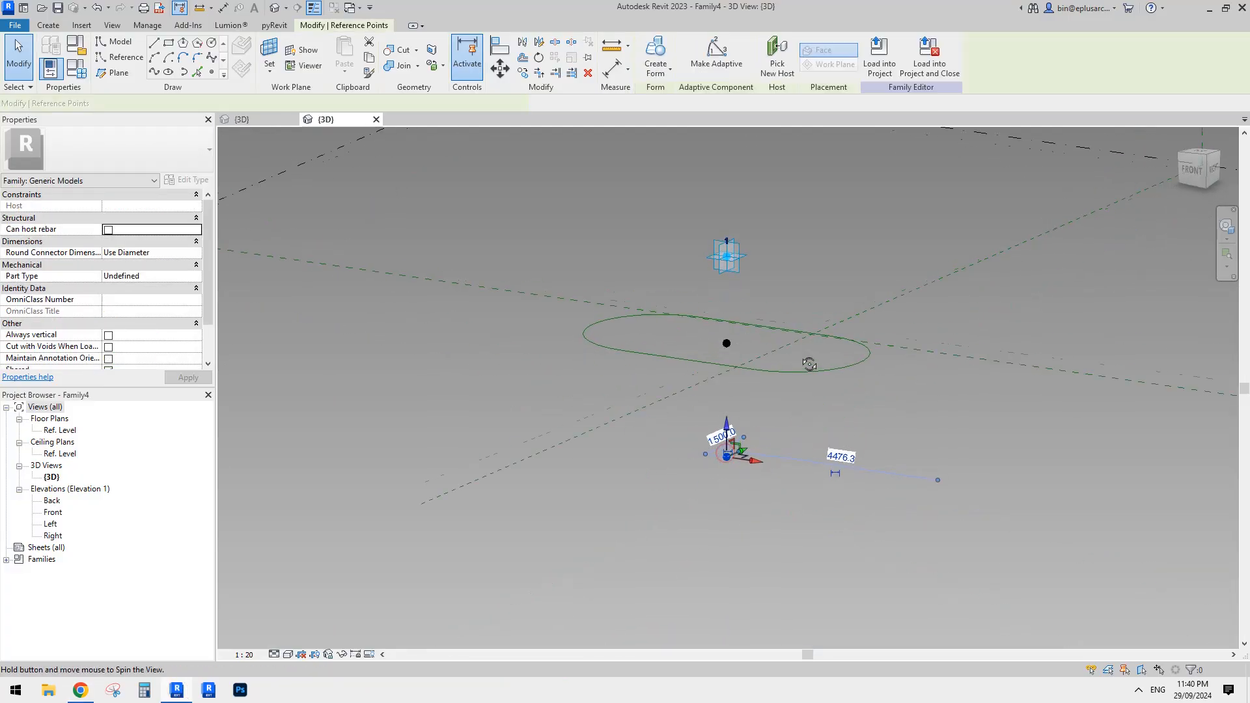
left_click_drag(727, 424, 727, 471)
scroll(745, 490, "down", 1)
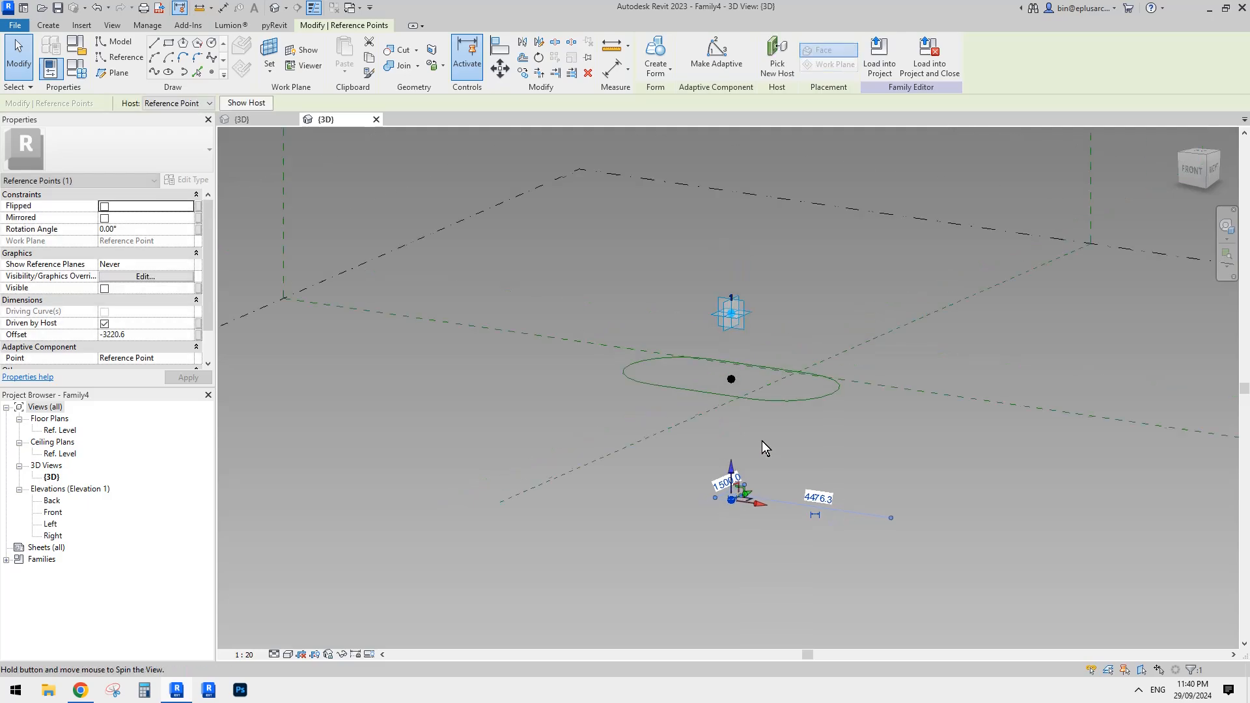
- Draw a reference circle of radius 1500 on the lowest reference point's horizontal plane, centred on that point
middle_click_drag(762, 440, 761, 466, "shift")
left_click(118, 58)
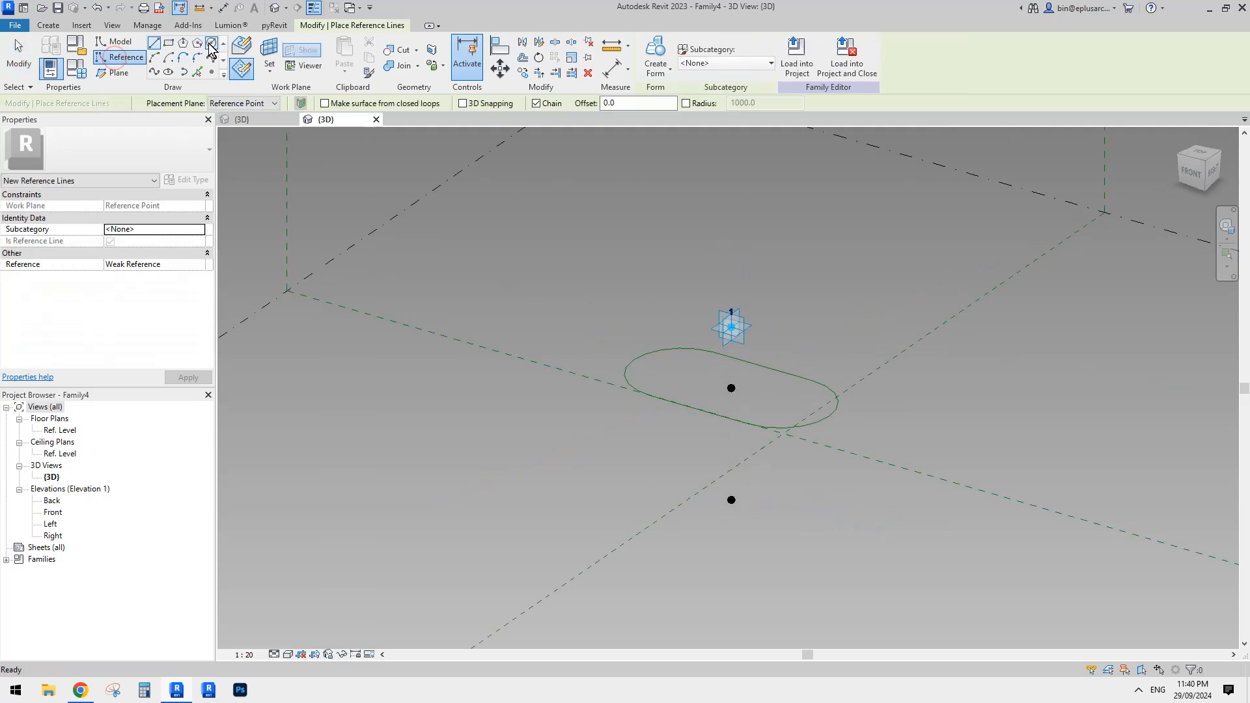
key("Escape")
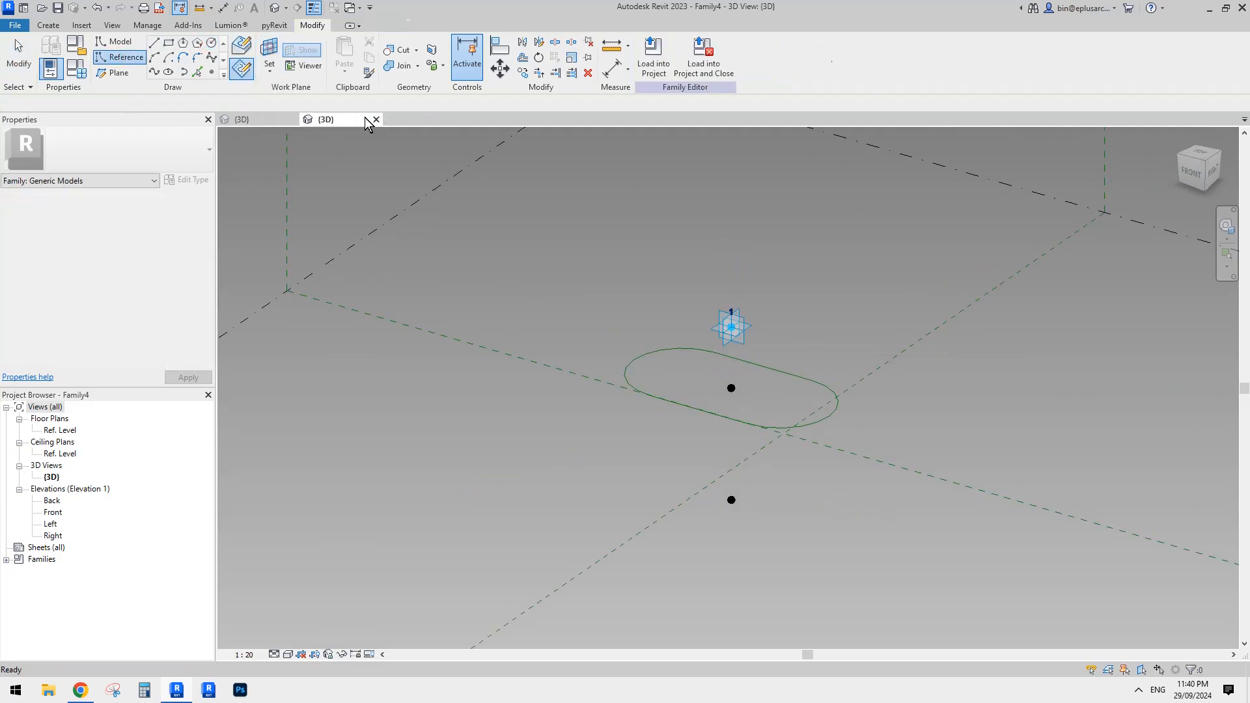
middle_click_drag(732, 502, 736, 506, "shift")
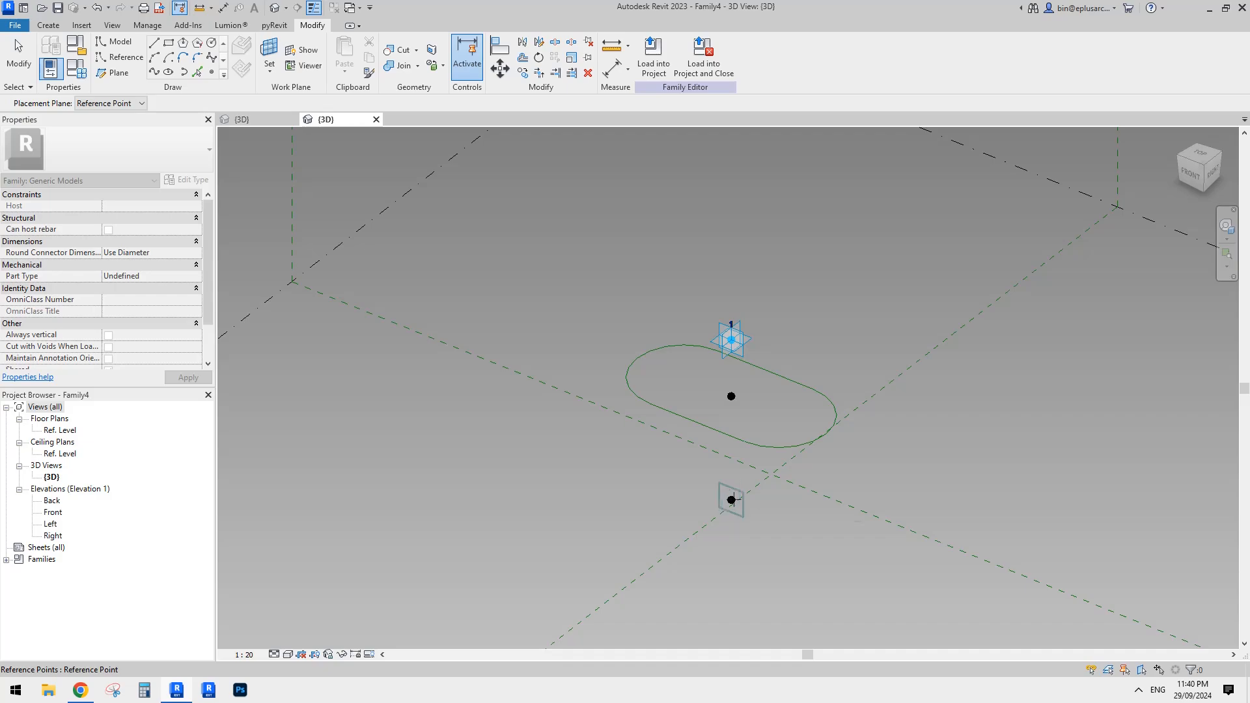
key("Tab")
key("Return")
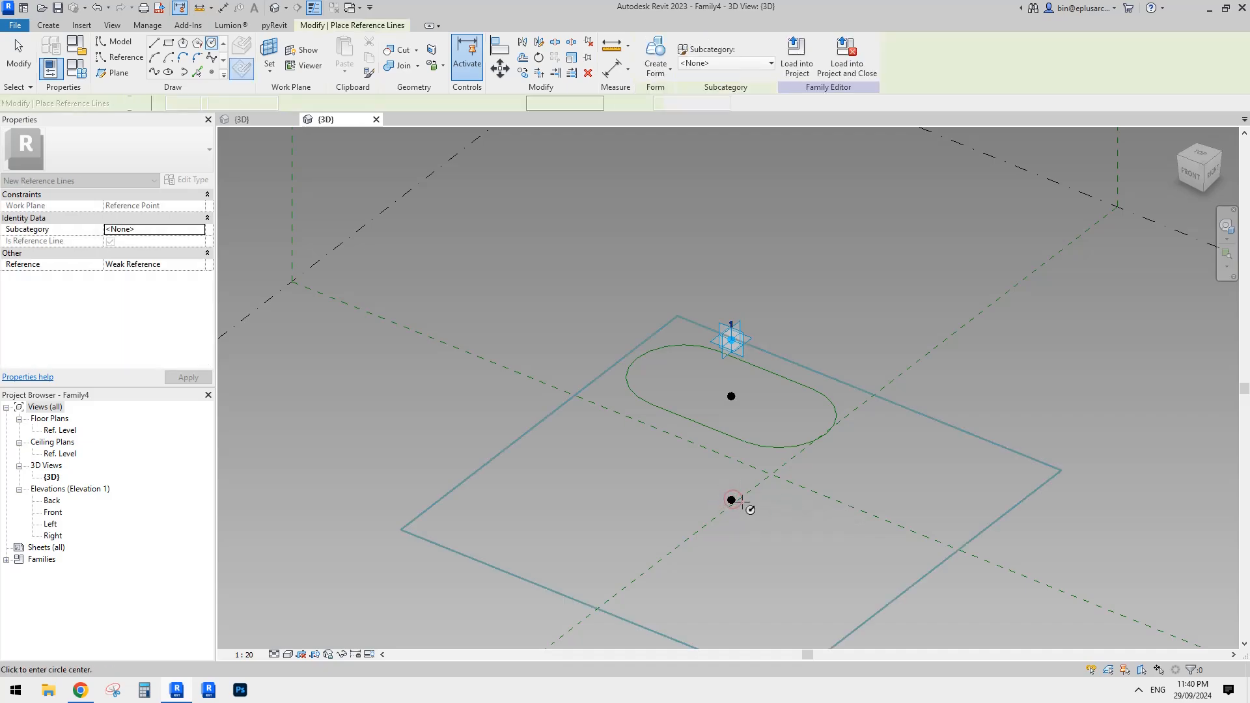
left_click(731, 500)
left_click(787, 512)
middle_click_drag(829, 474, 803, 500, "shift")
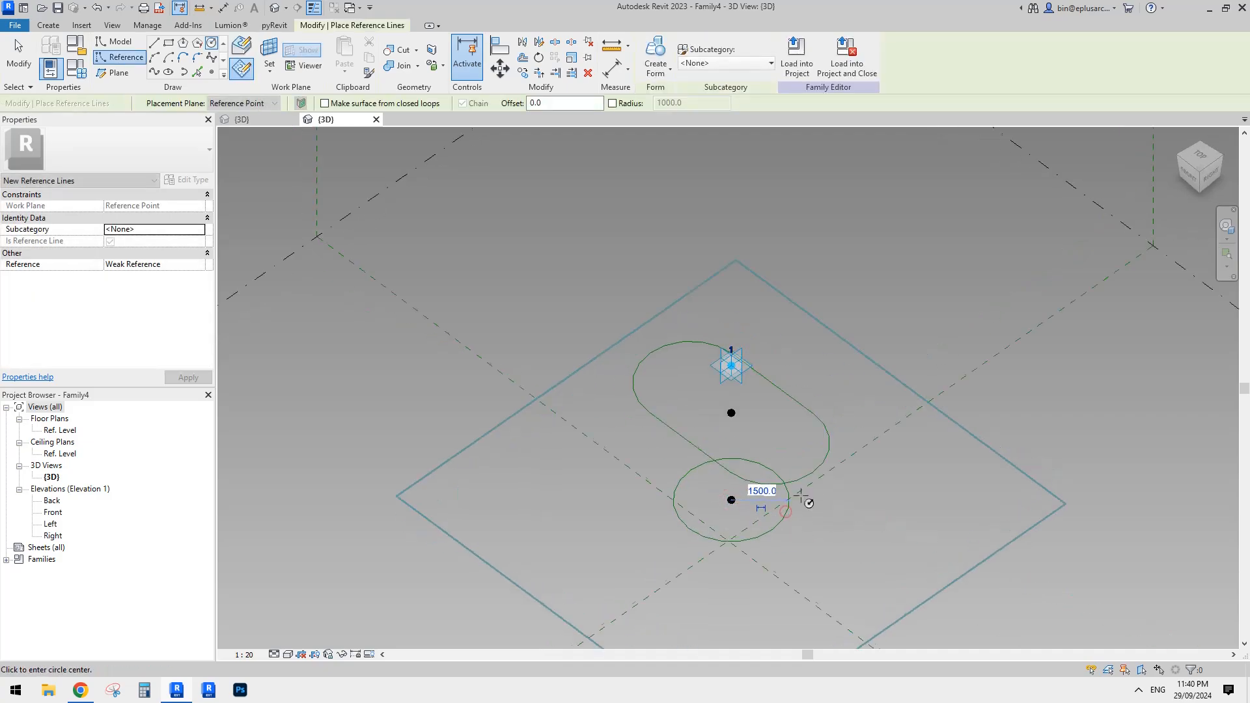
key("Escape")
key("Escape")
- Try to create a form from the whole slot outline and the circle below it
left_click(823, 461)
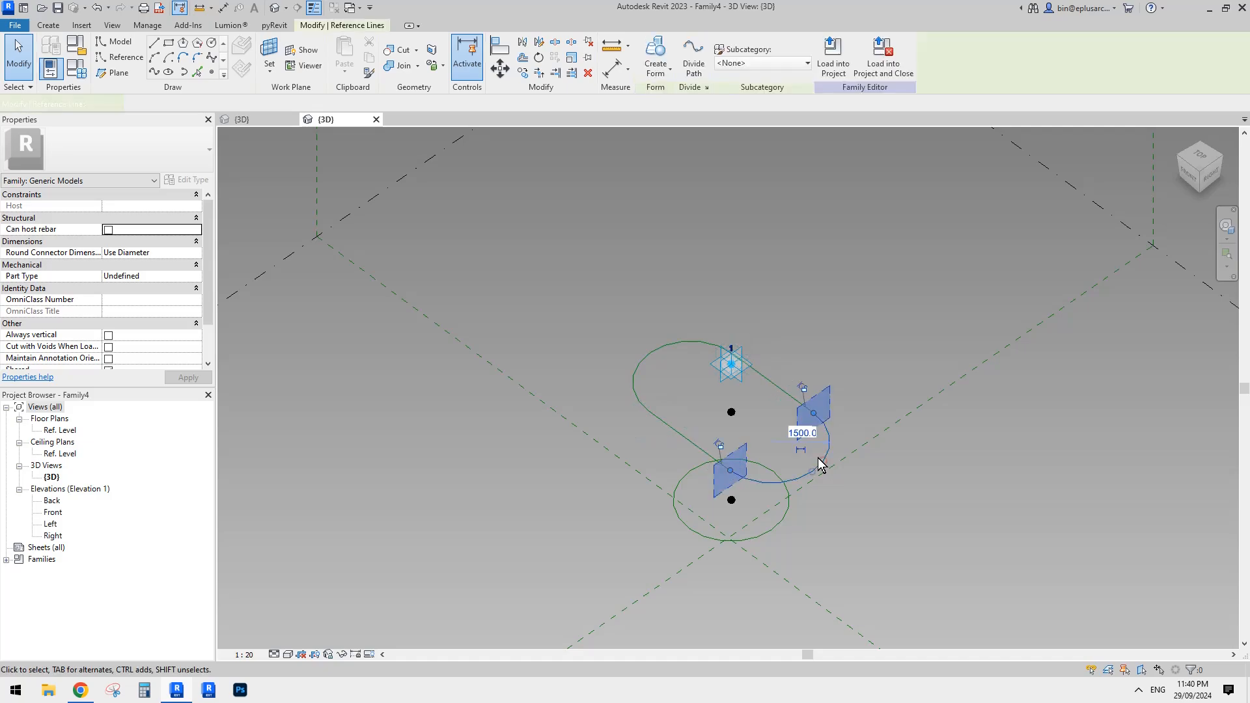
left_click(902, 503)
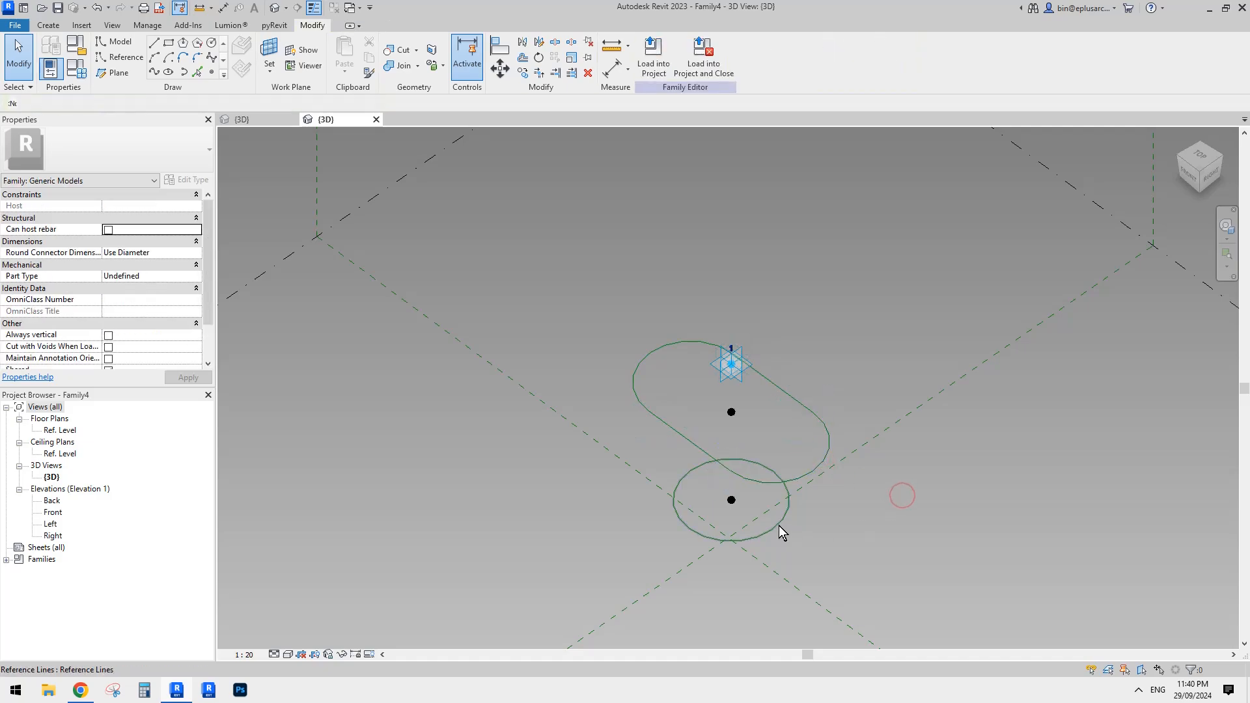
left_click(779, 525)
middle_click_drag(775, 504, 832, 424, "shift")
left_click(820, 433)
left_click(828, 425)
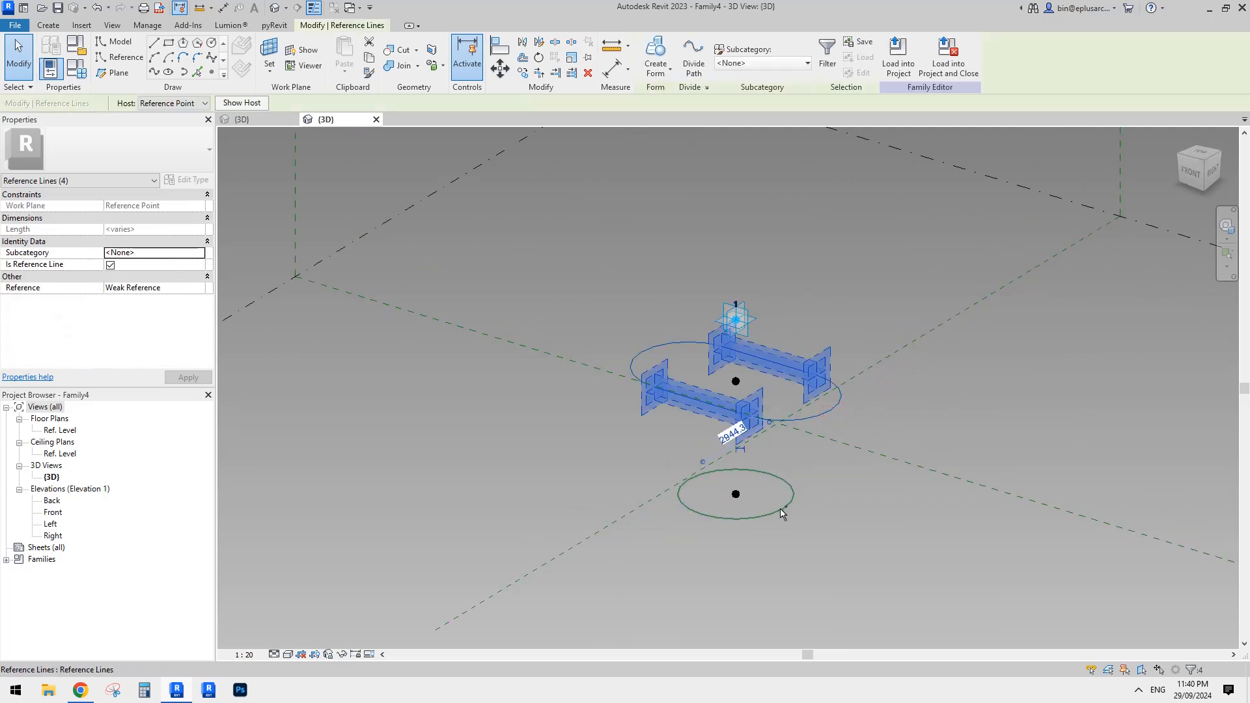
left_click(811, 469, "ctrl")
left_click(658, 46)
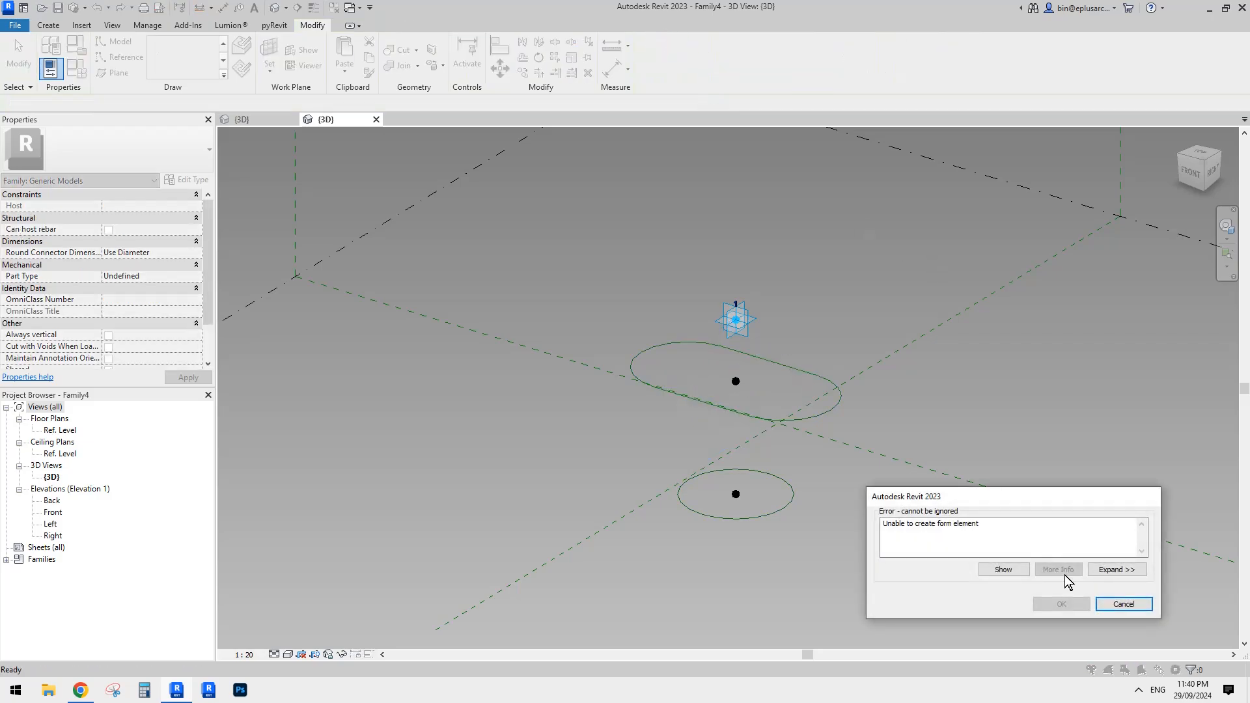
left_click(1123, 604)
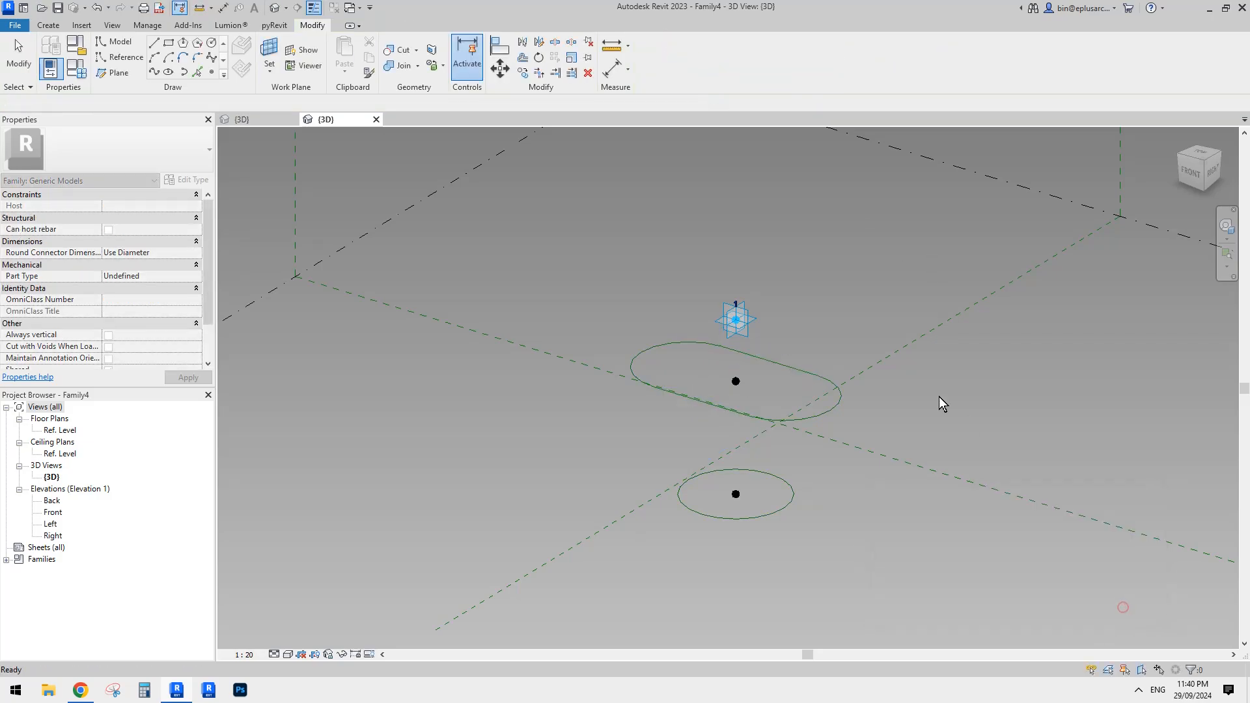
- Reselect the chained slot outline together with the lower circle and retry creating a form between them
left_click(689, 342)
scroll(696, 346, "up", 1)
middle_click_drag(700, 350, 730, 424, "shift")
left_click(989, 383)
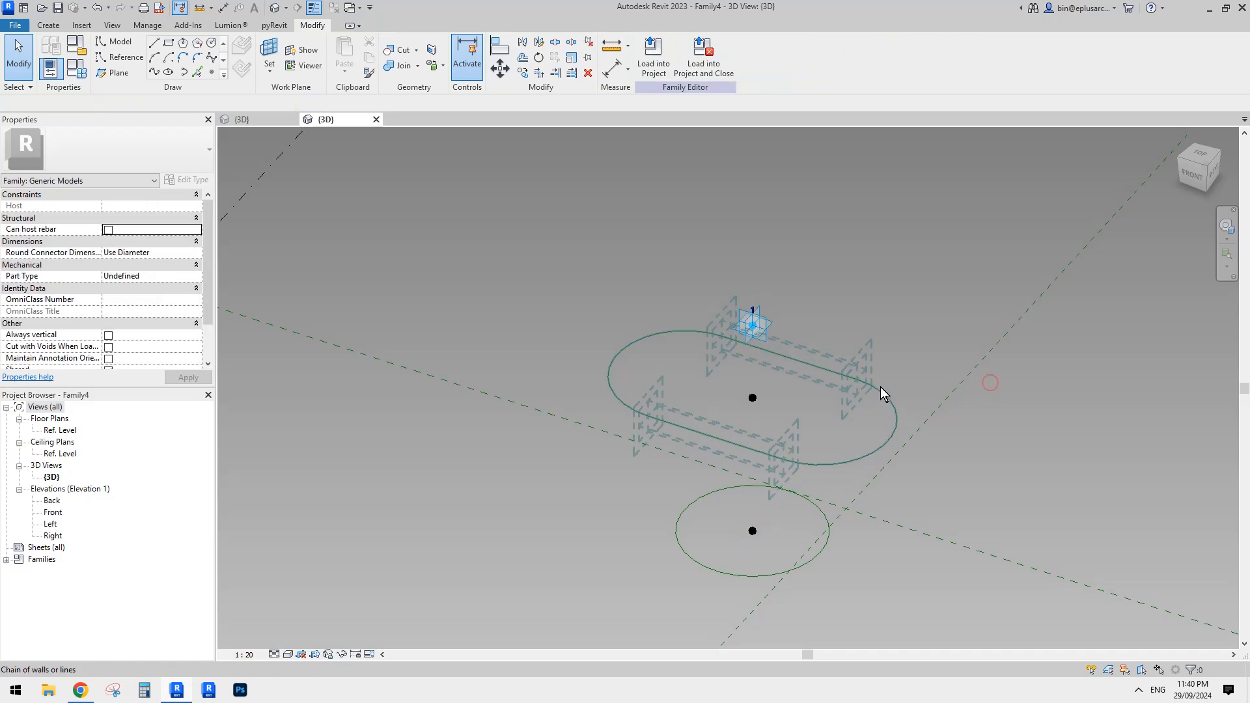
left_click(886, 392)
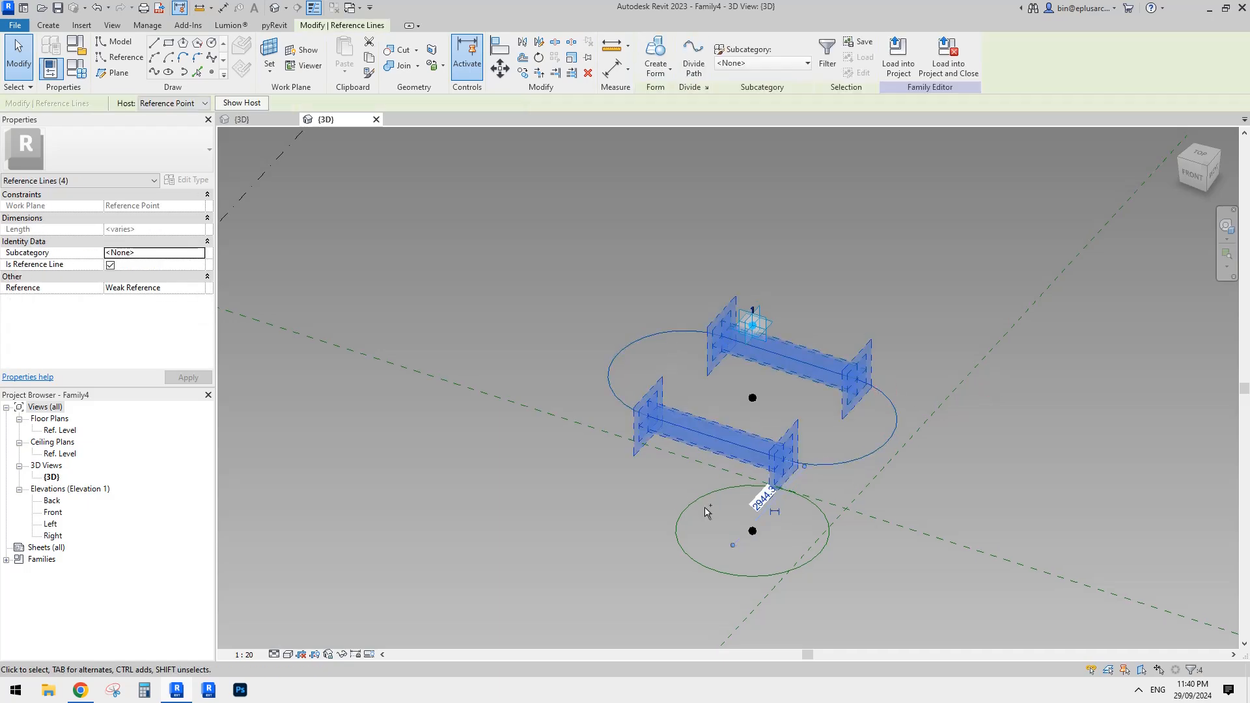
left_click(767, 501, "ctrl")
middle_click_drag(767, 502, 759, 504, "shift")
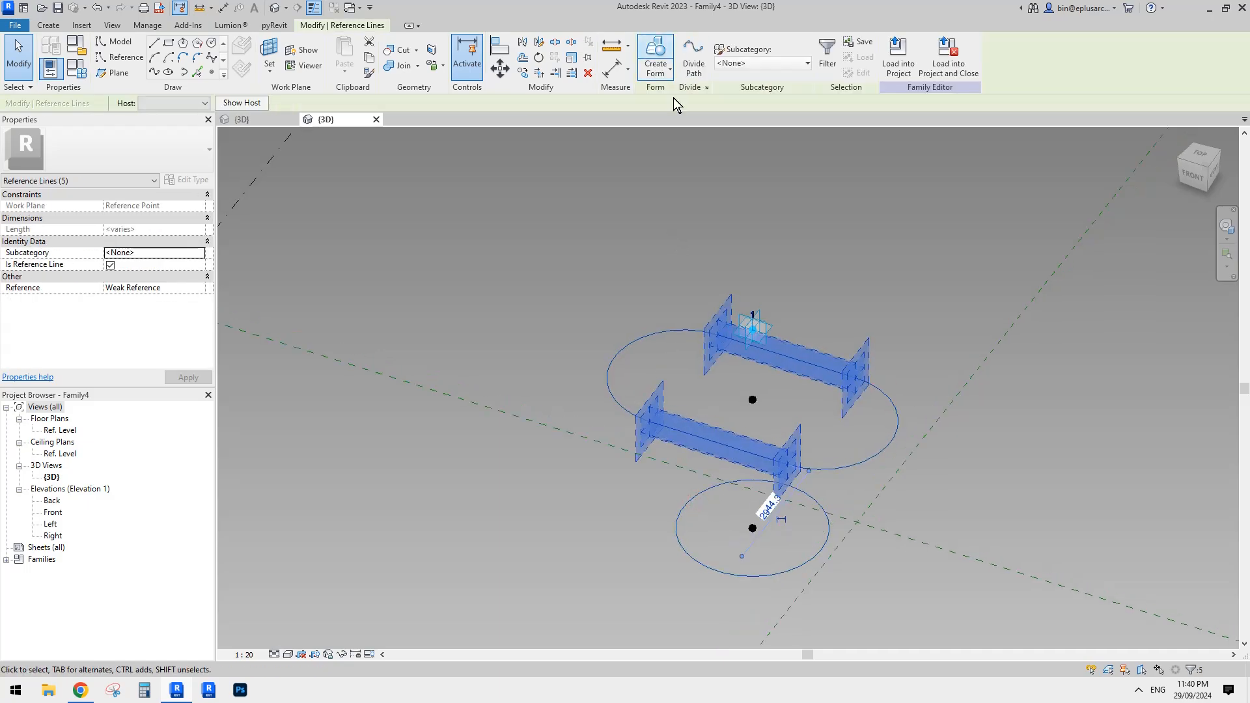
left_click(658, 45)
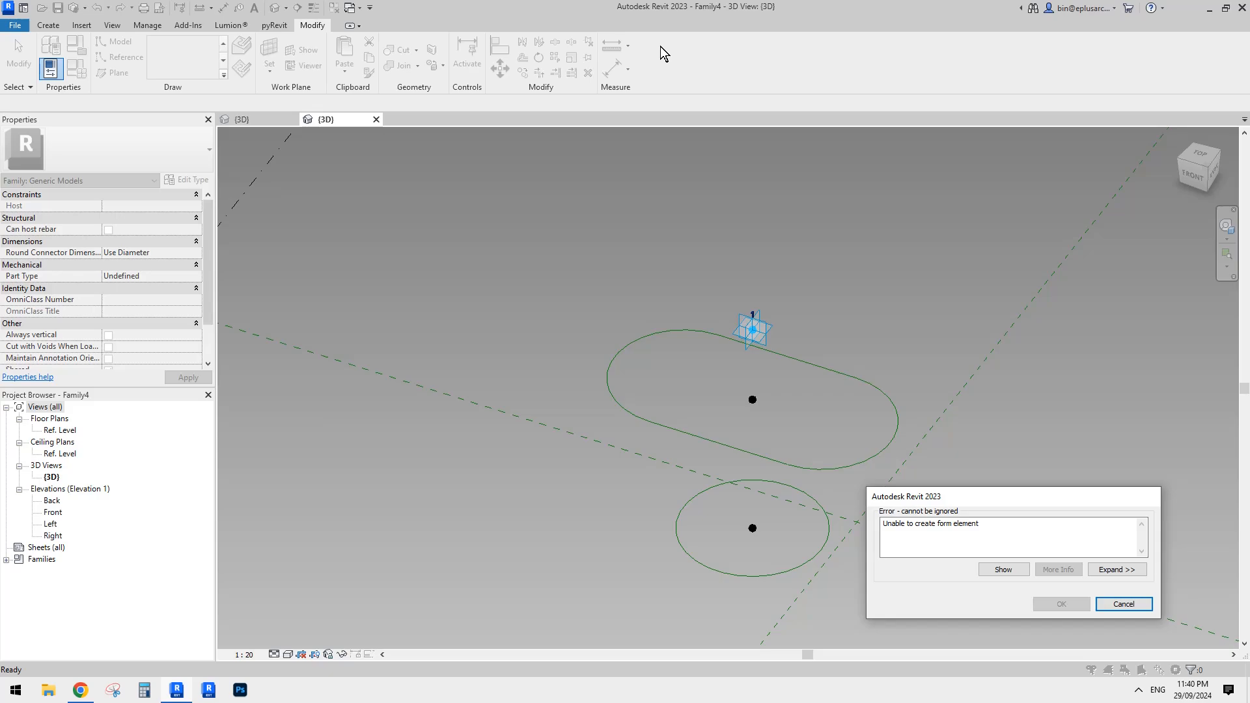
key("Escape")
- Examine the slot outline's chained segments and the single circle below it to compare the two loft profiles
middle_click_drag(783, 396, 817, 364, "shift")
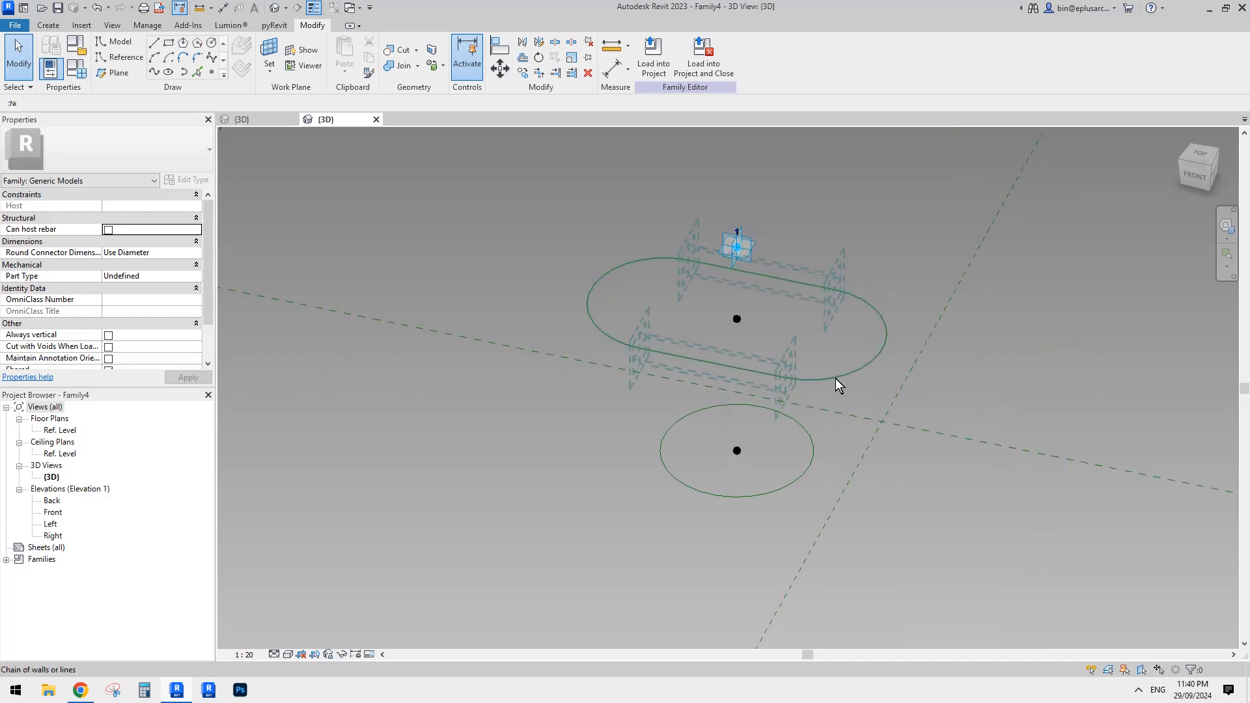
left_click(836, 380)
left_click(820, 444)
left_click(814, 447)
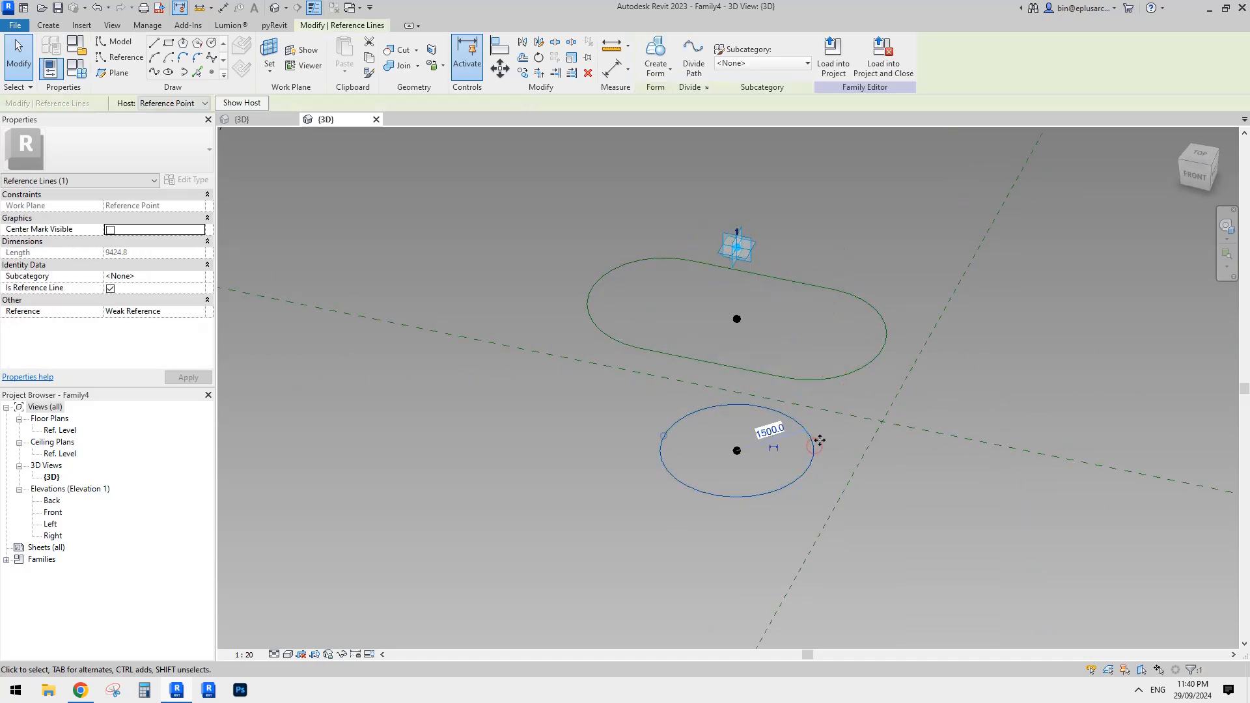
left_click(791, 439)
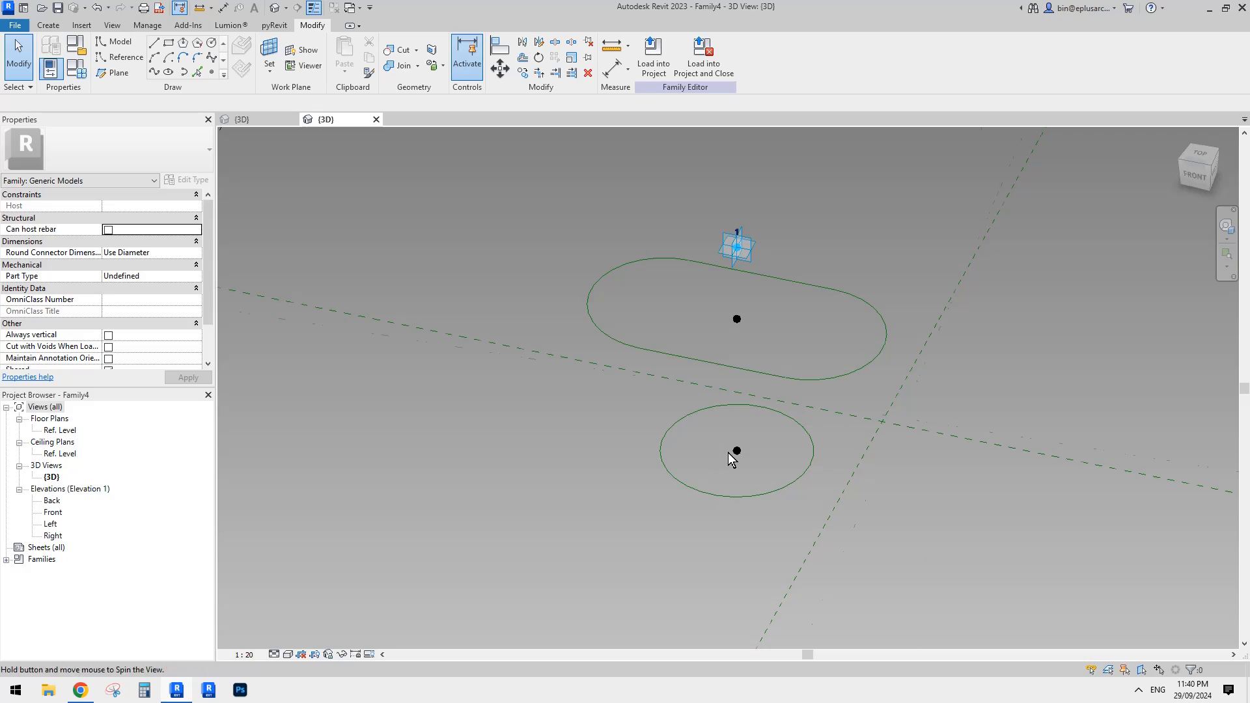
mouse_move(732, 454)
middle_mouse_down("shift")
mouse_move(755, 444)
mouse_move(740, 444)
mouse_move(739, 469)
middle_mouse_up("shift")
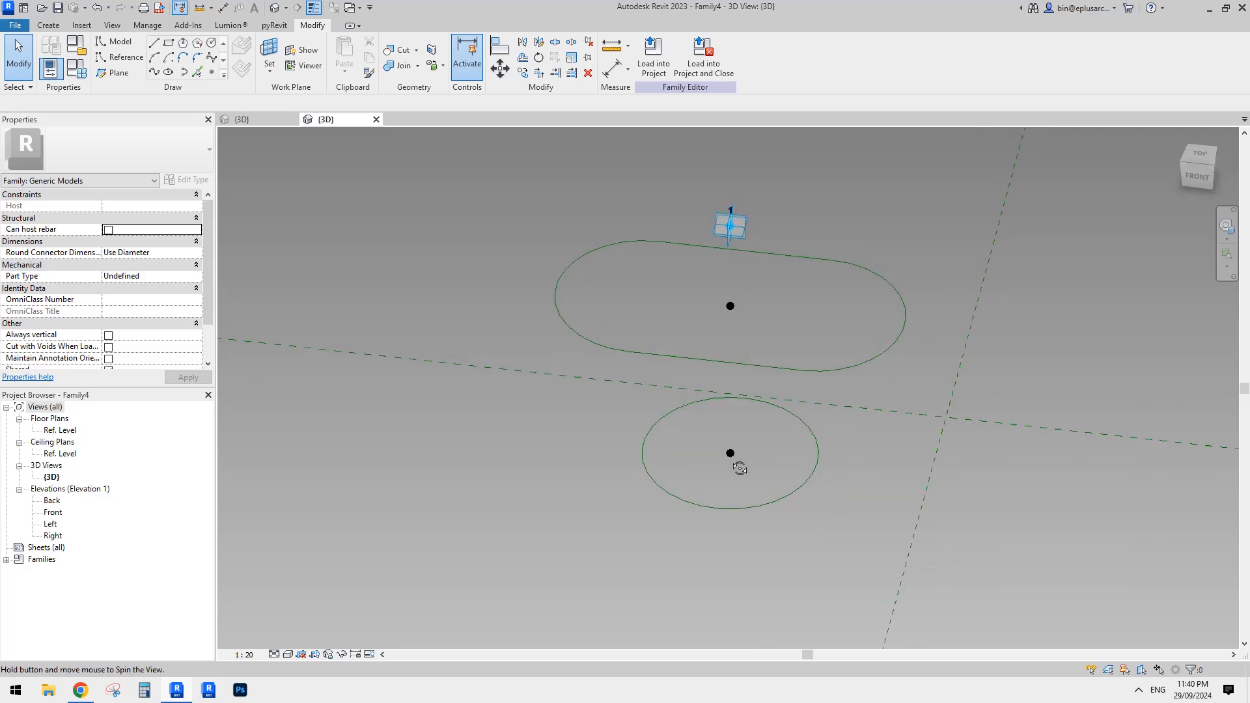
left_click(881, 282)
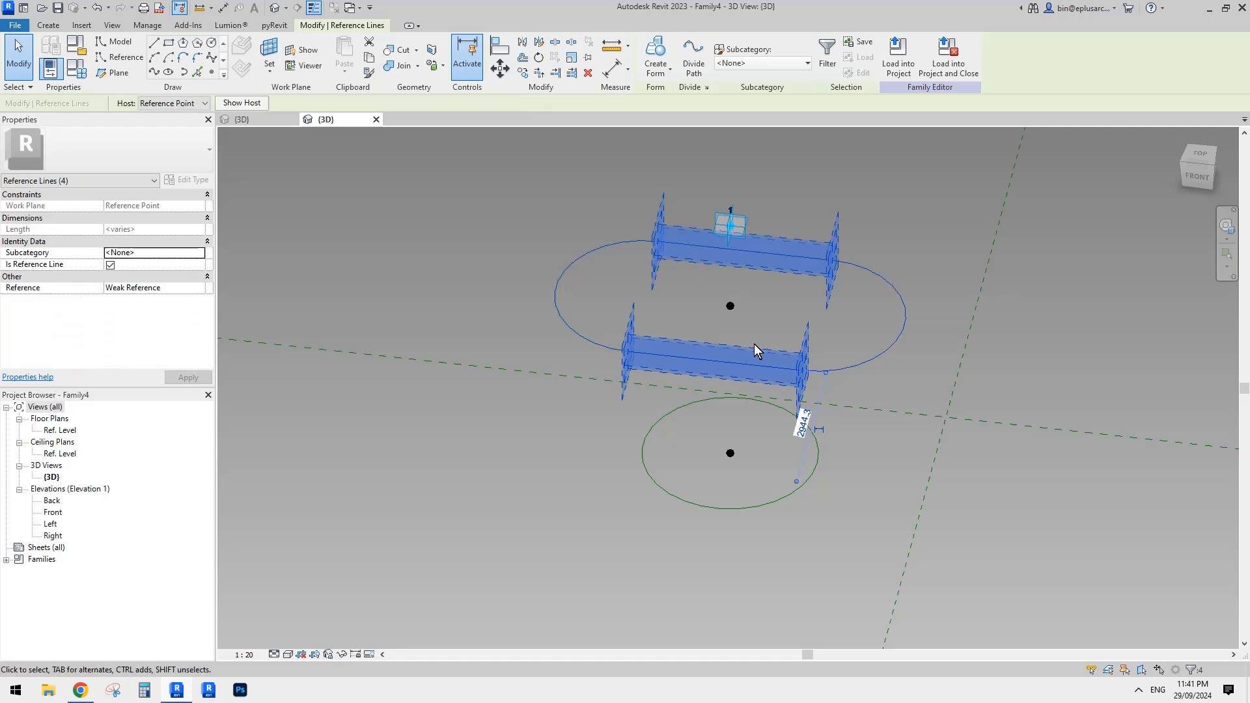
left_click(885, 372)
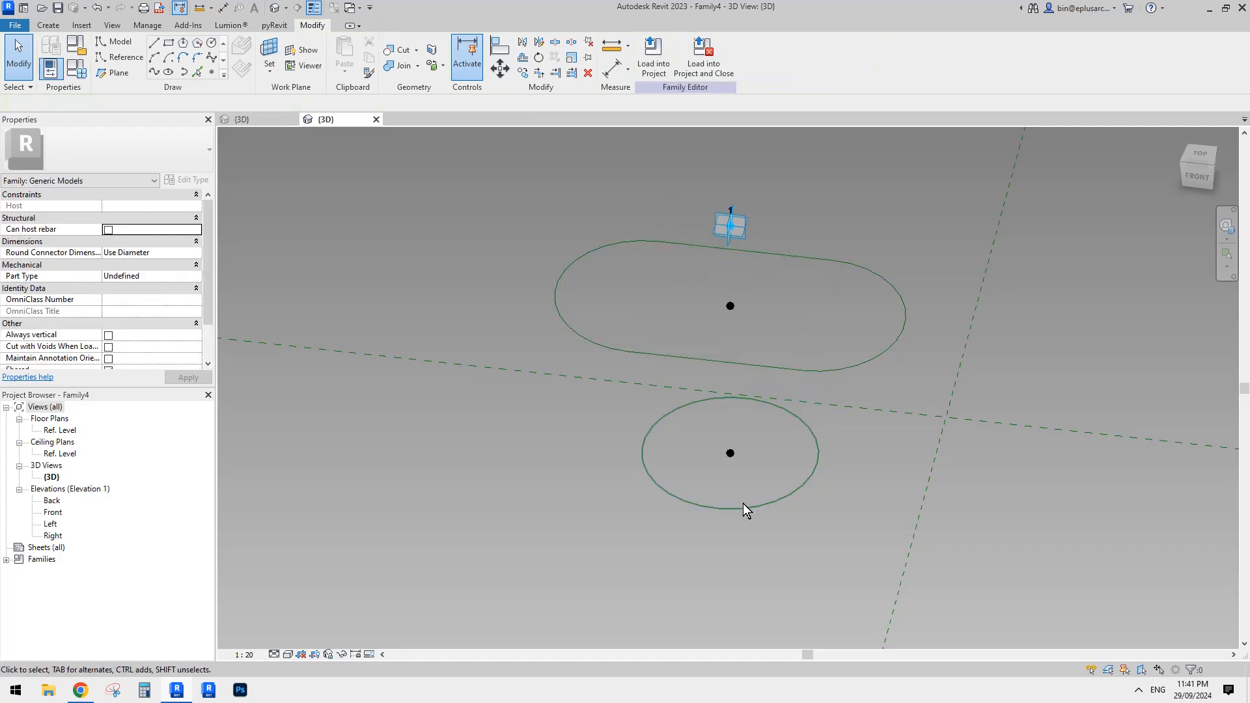
left_click(746, 401)
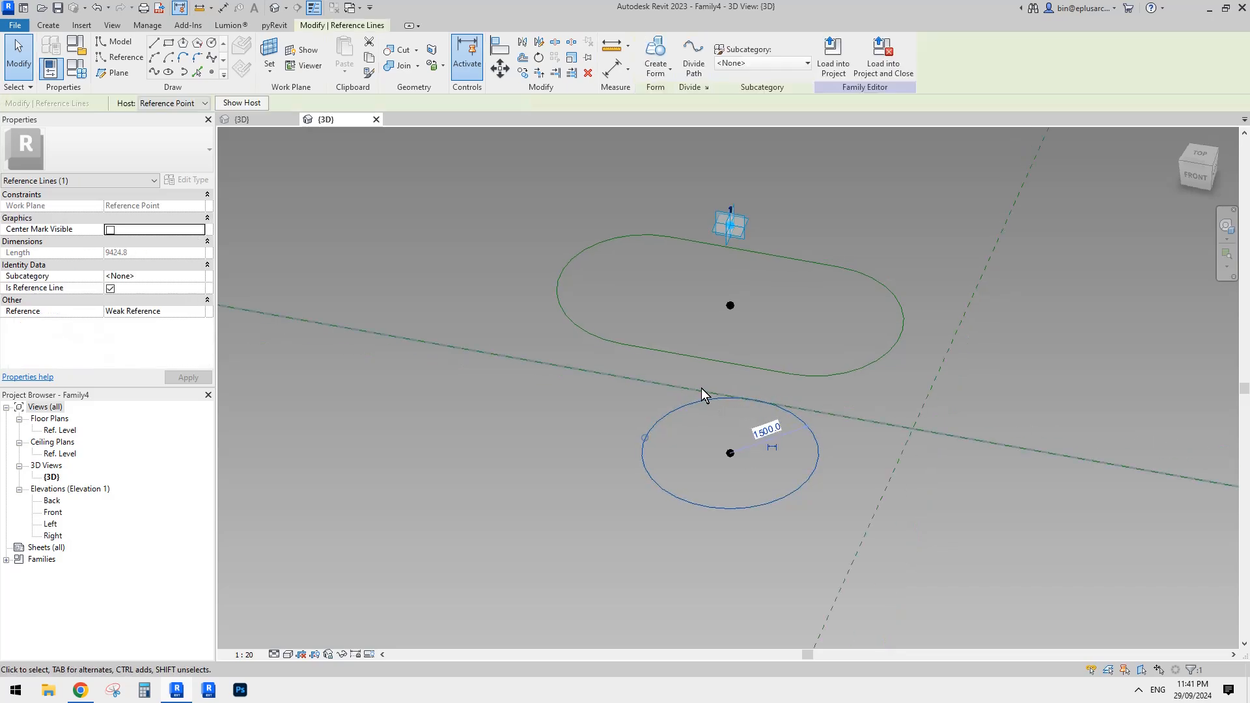
middle_click_drag(686, 457, 679, 465)
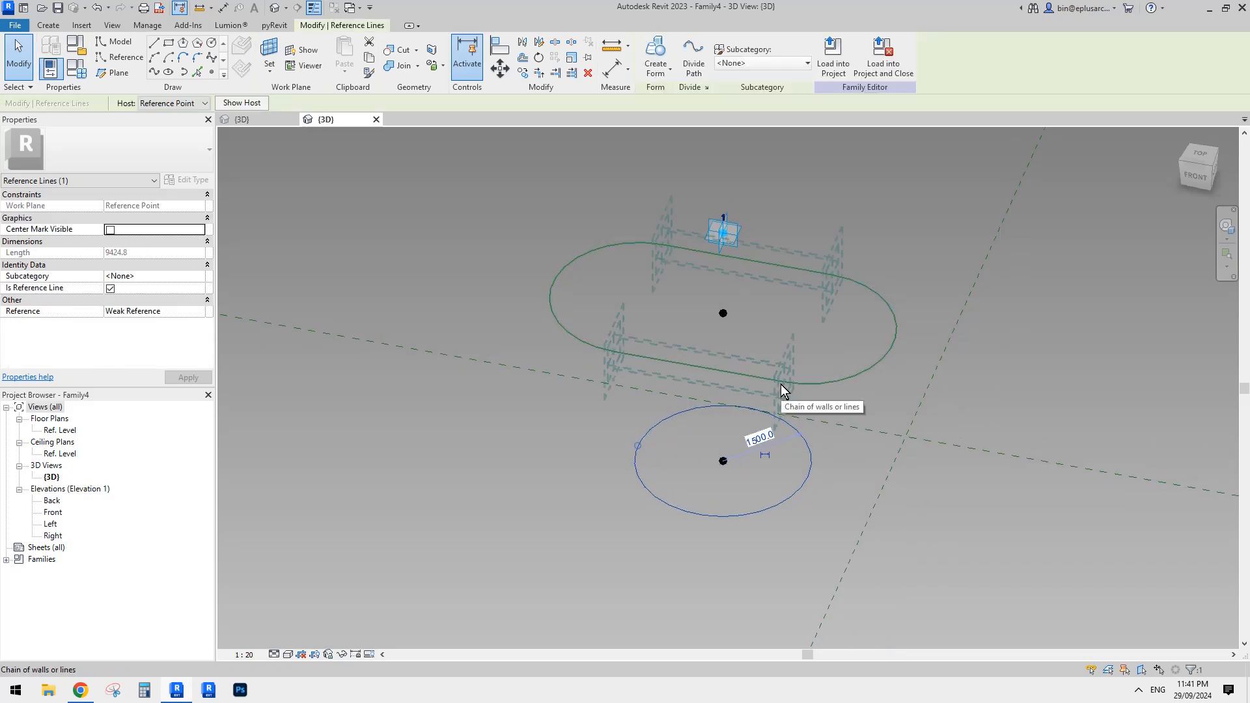
middle_click_drag(754, 373, 695, 327, "shift")
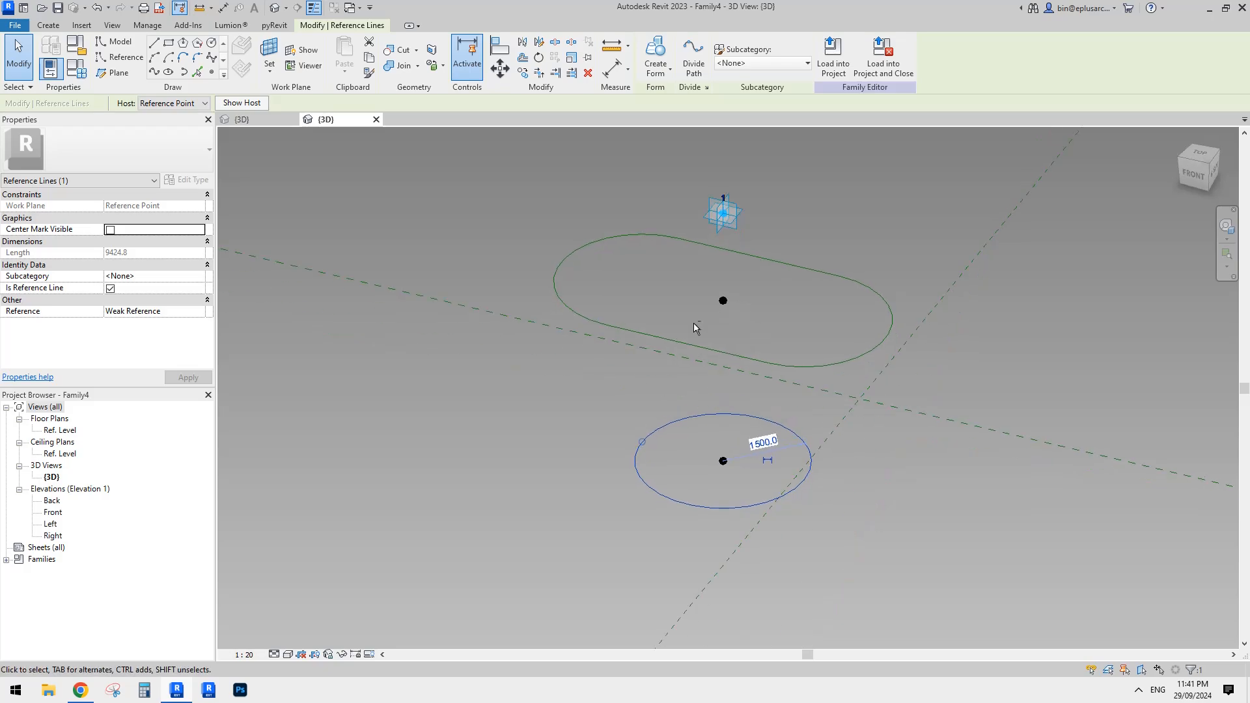
- Delete the reference circle around the lowest reference point
middle_click_drag(813, 360, 869, 417, "shift")
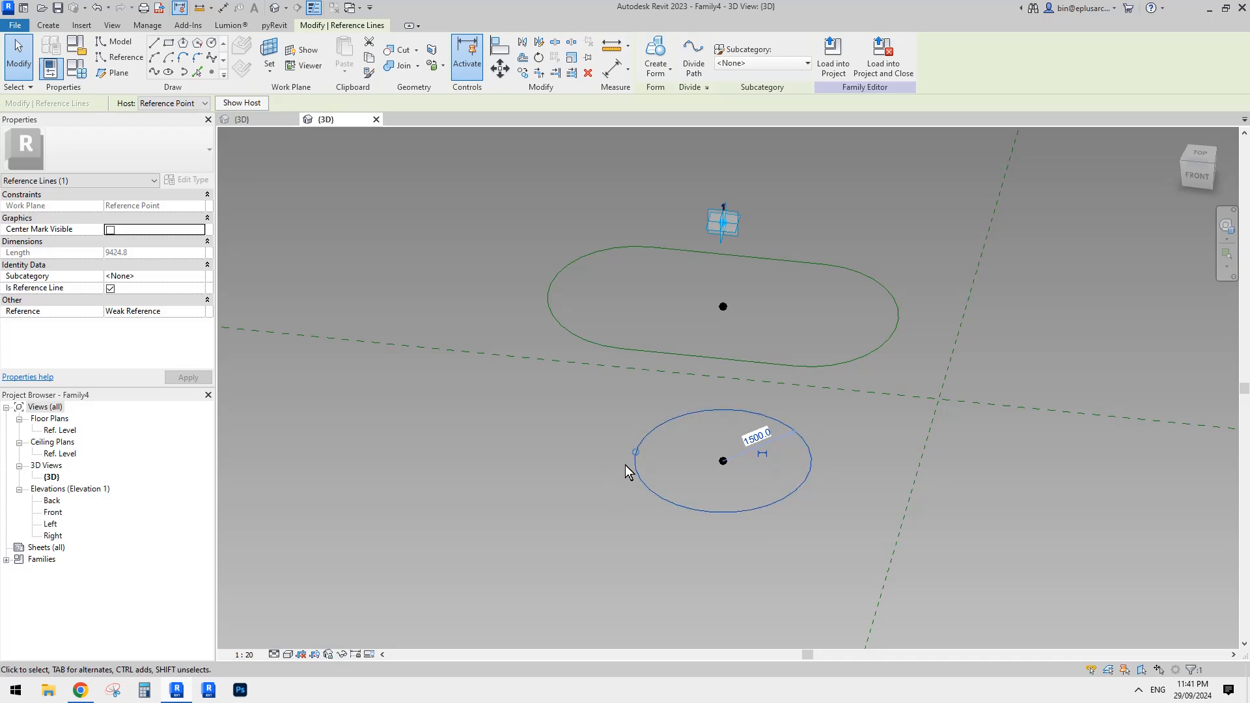
scroll(731, 458, "down", 2)
middle_click_drag(749, 480, 738, 478, "shift")
left_click(746, 454)
scroll(784, 450, "up", 1)
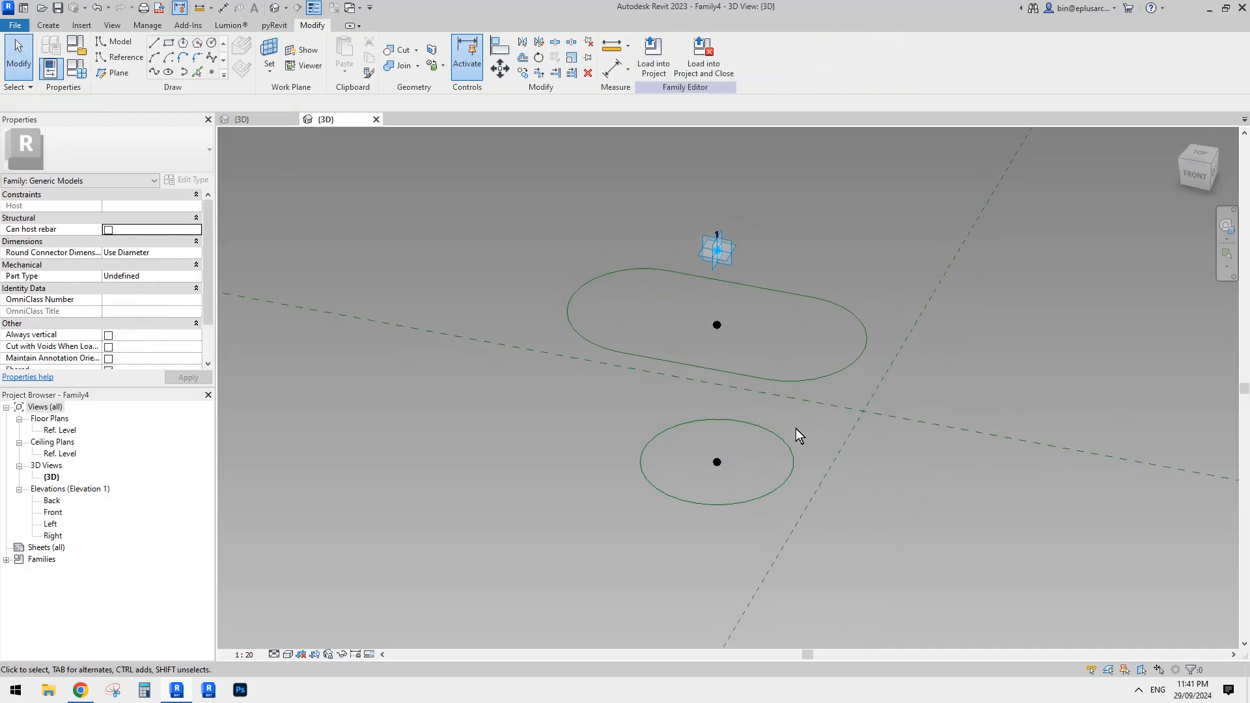
middle_click_drag(796, 428, 799, 437, "shift")
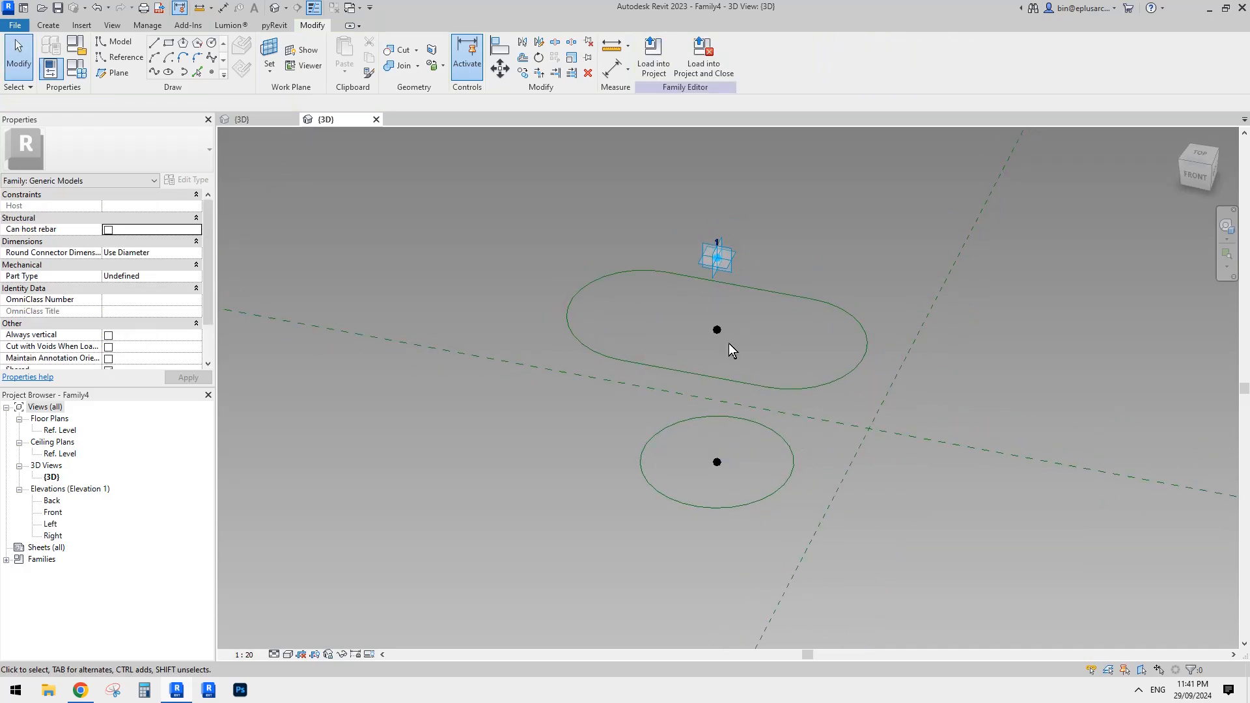
left_click(785, 436)
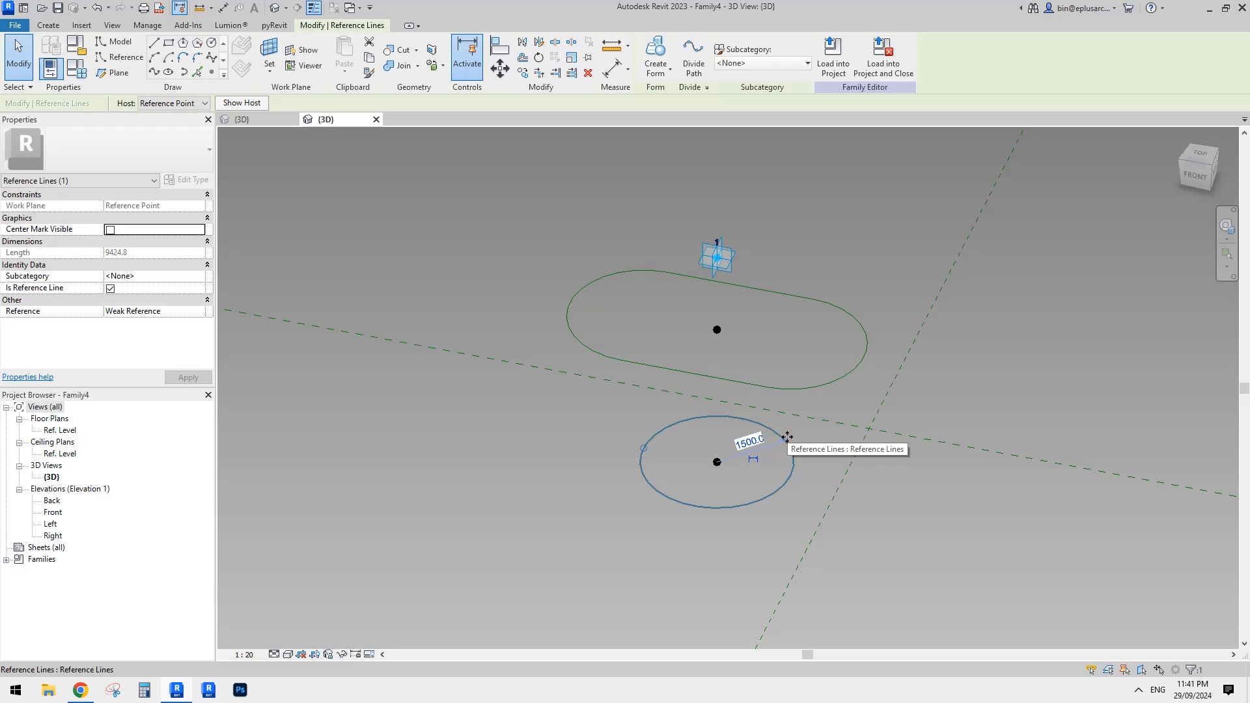
key("Delete")
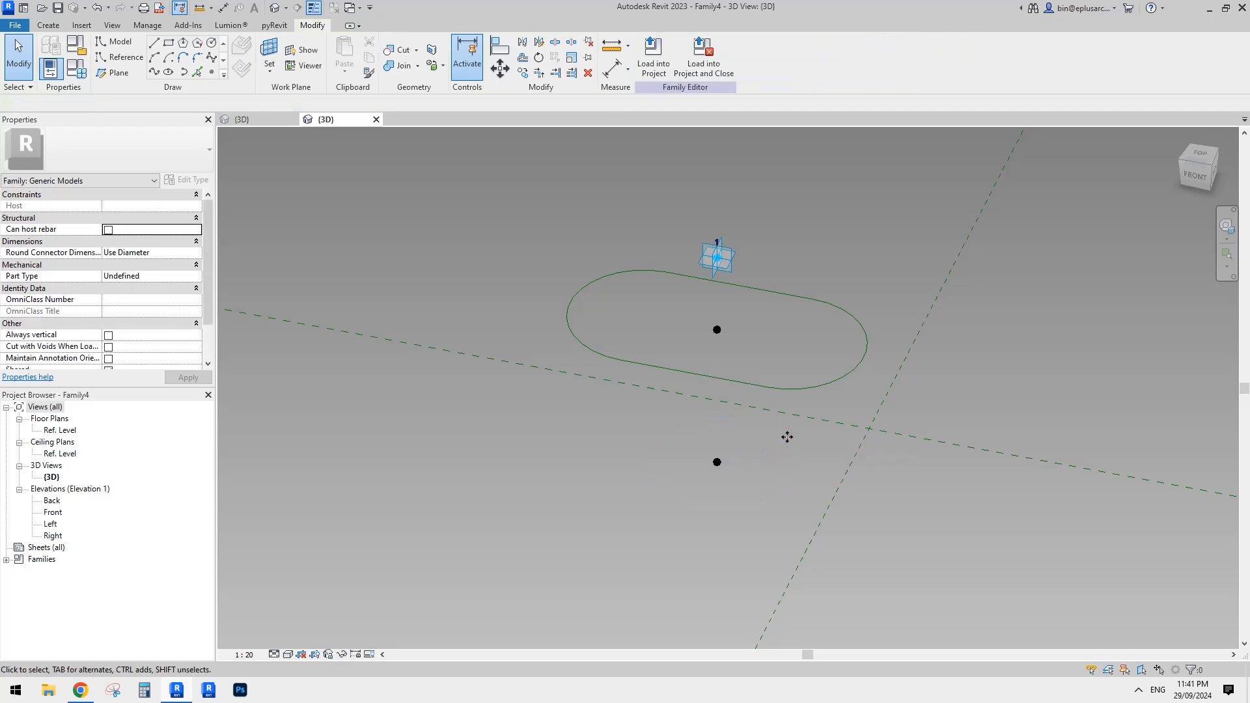
- Copy the whole slot outline, paste it aligned to the same place, and rehost the copy on the lowest reference point's horizontal plane
left_click(766, 293)
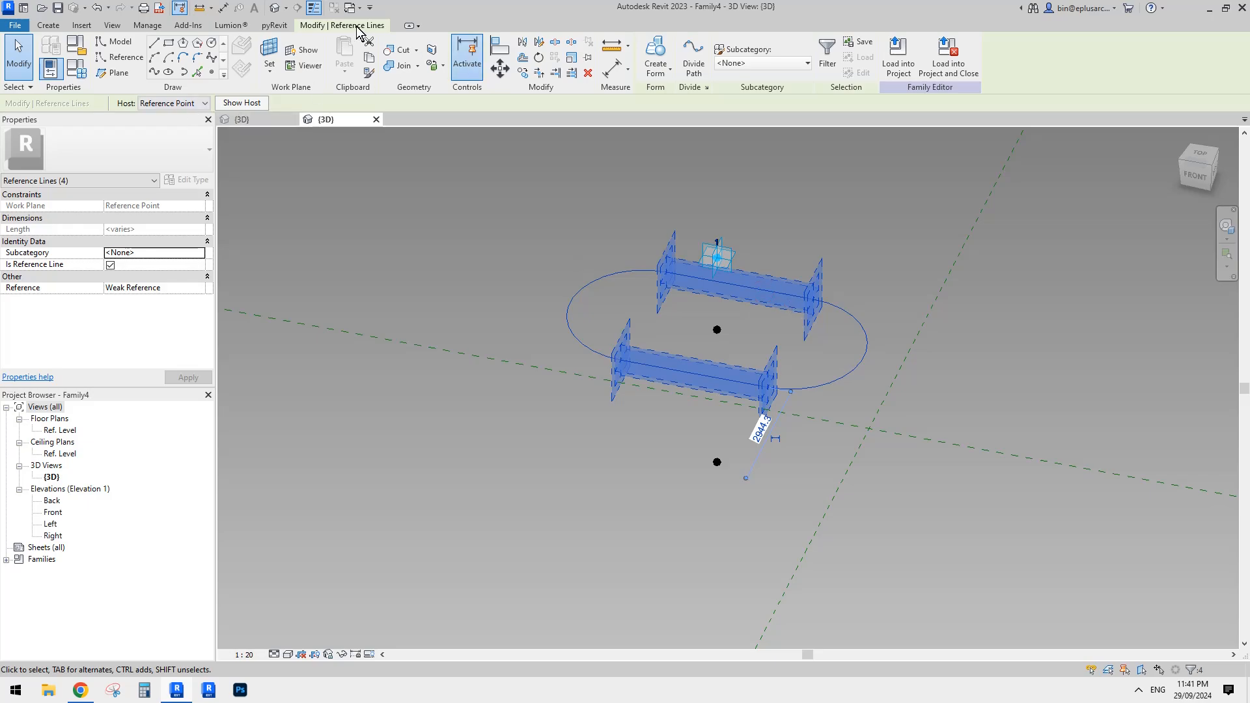
key("Escape")
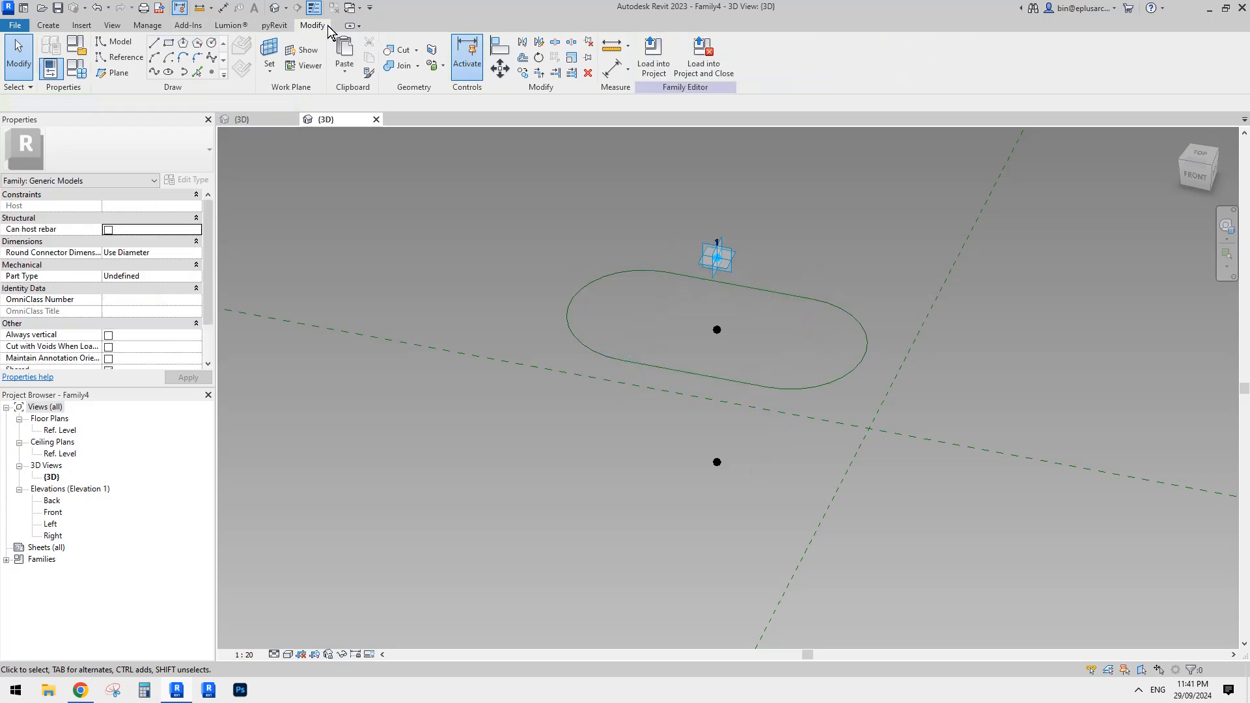
left_click(344, 65)
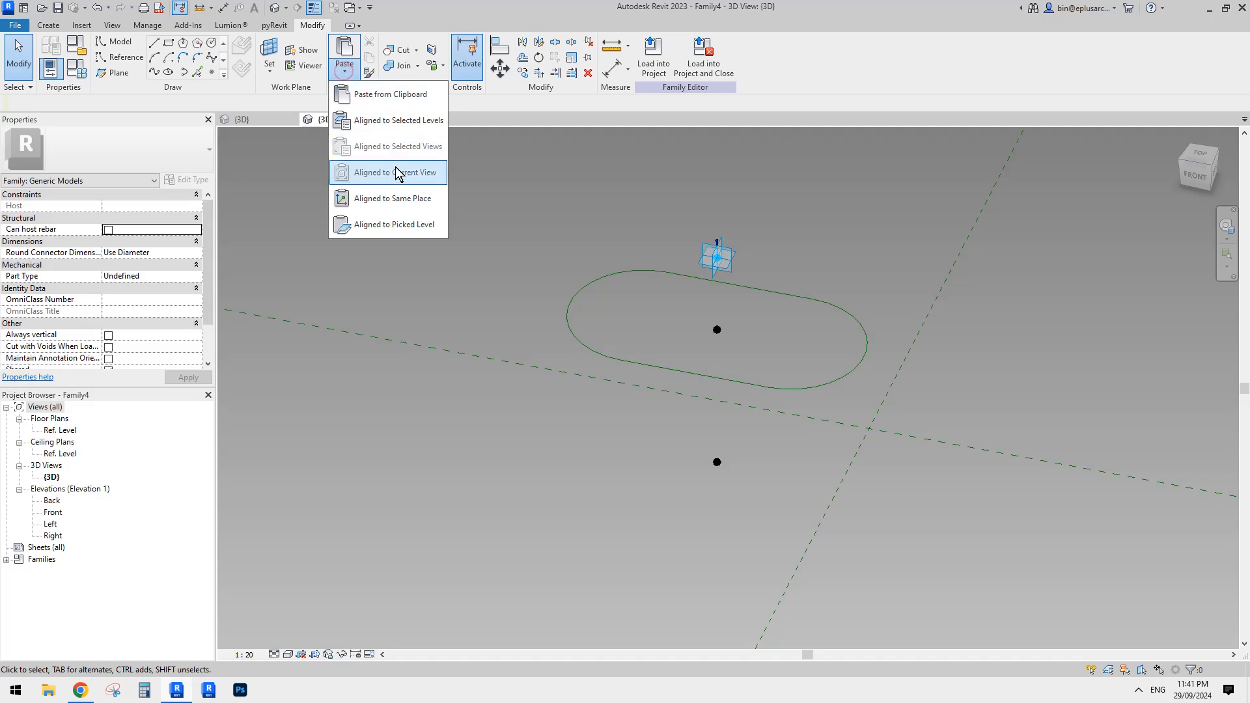
left_click(401, 197)
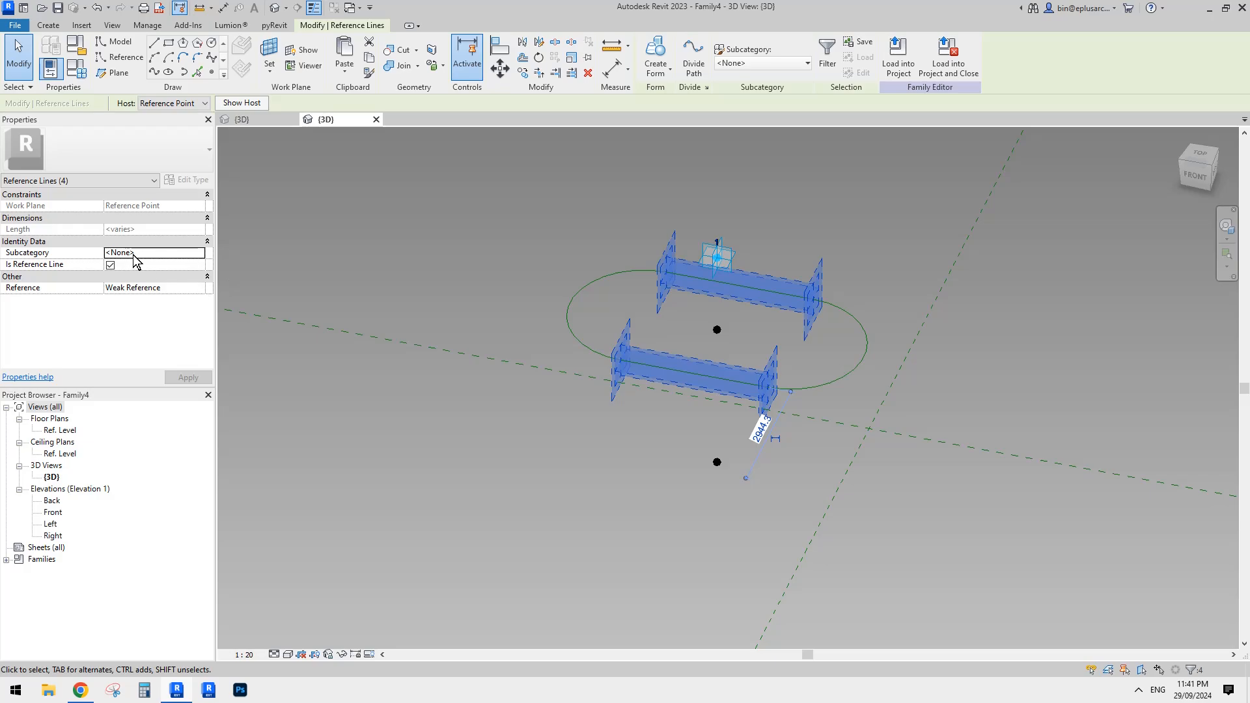
left_click(204, 103)
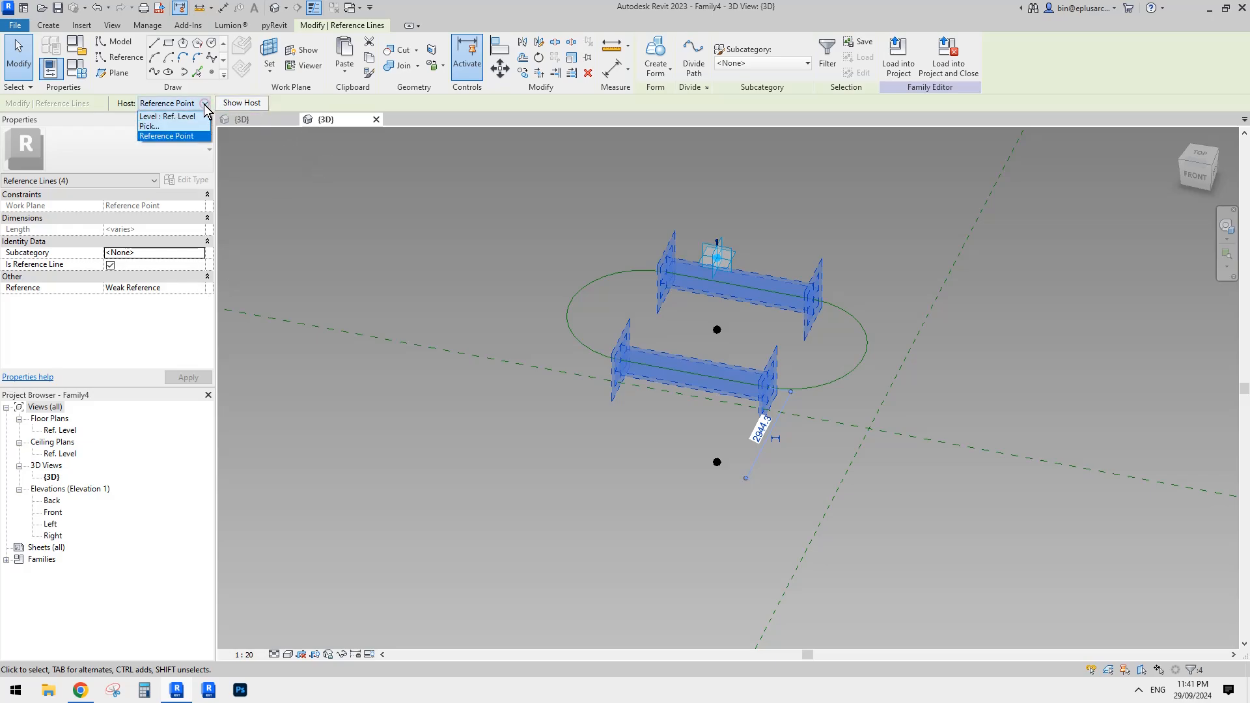
left_click(147, 127)
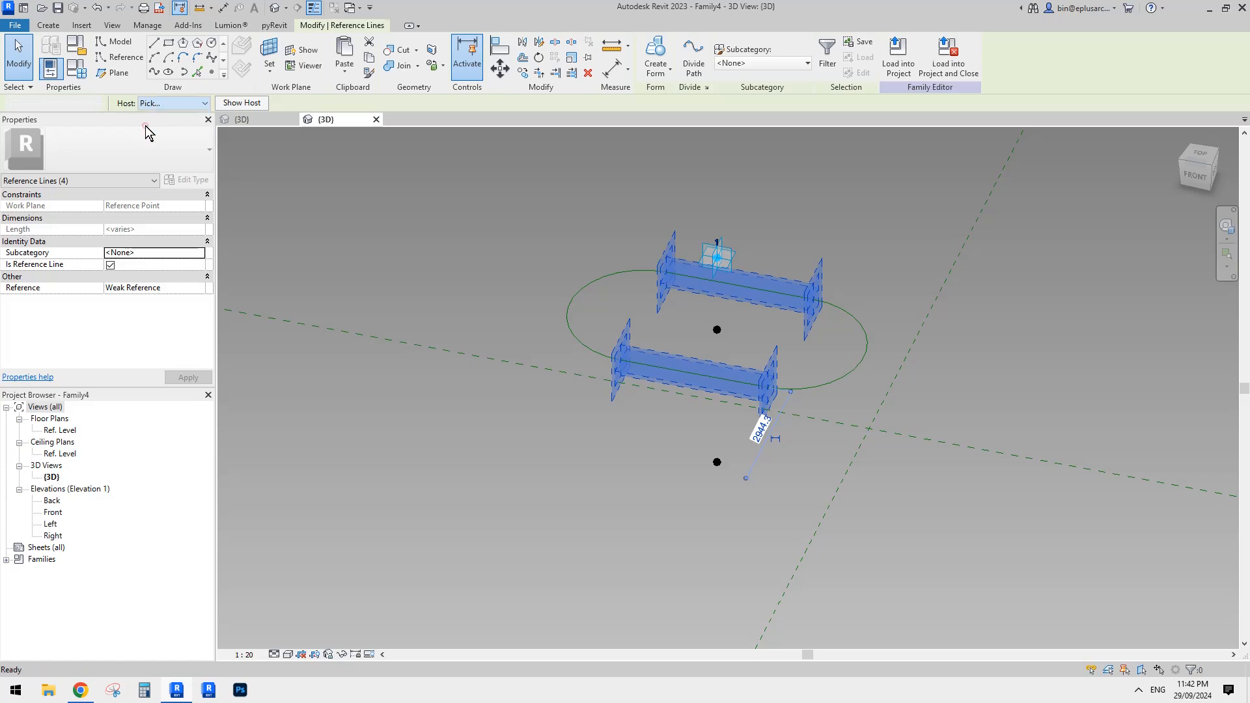
key("Escape")
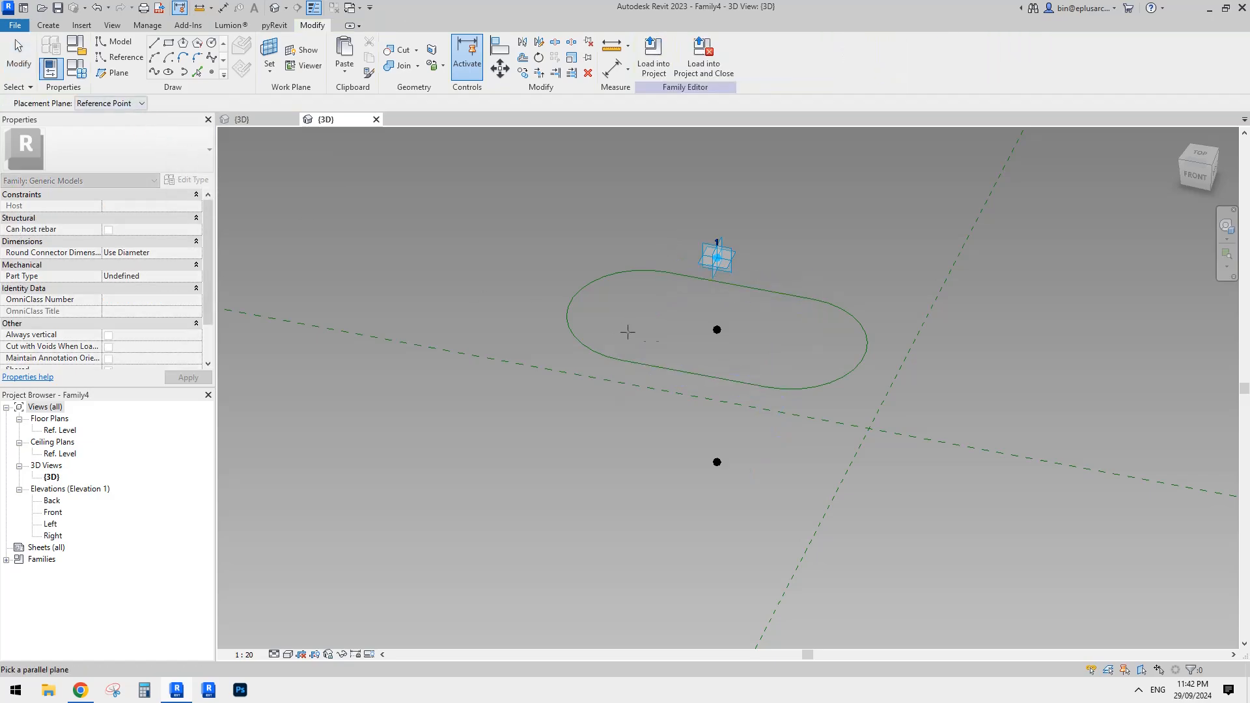
left_click(717, 462)
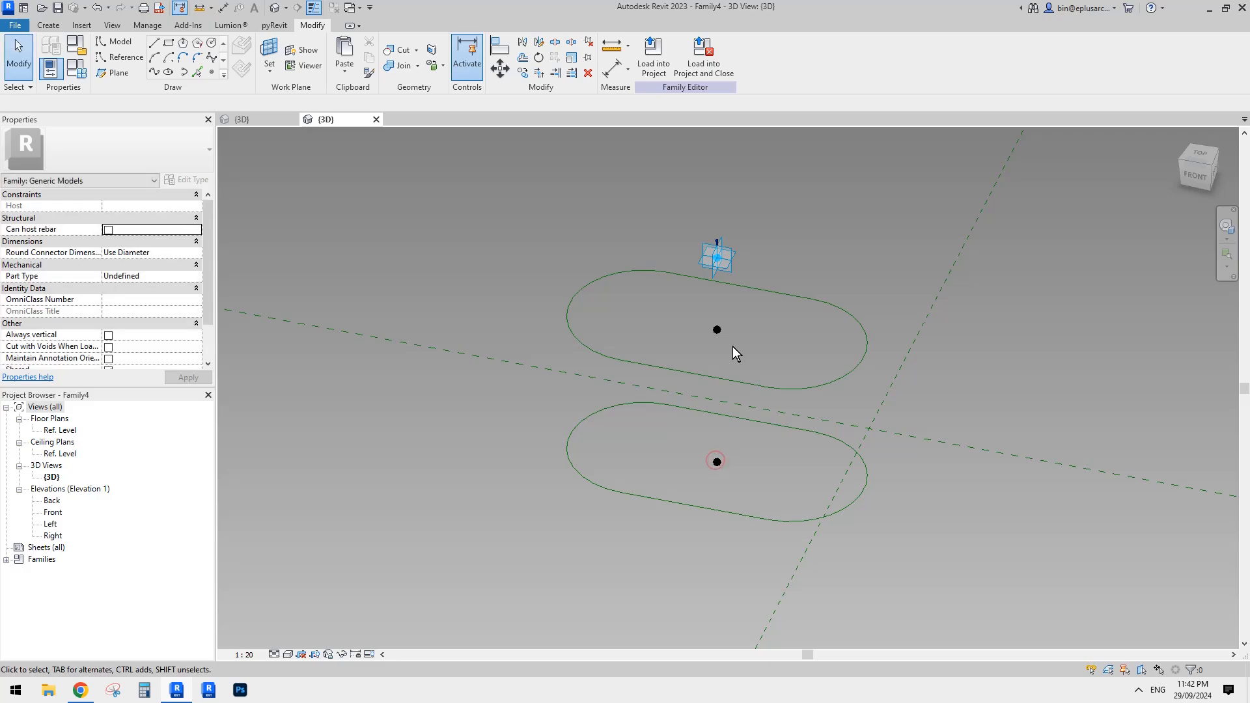
- Examine the copied slot outline around the lowest reference point, both as a chain and as a single straight segment
scroll(732, 346, "down", 2)
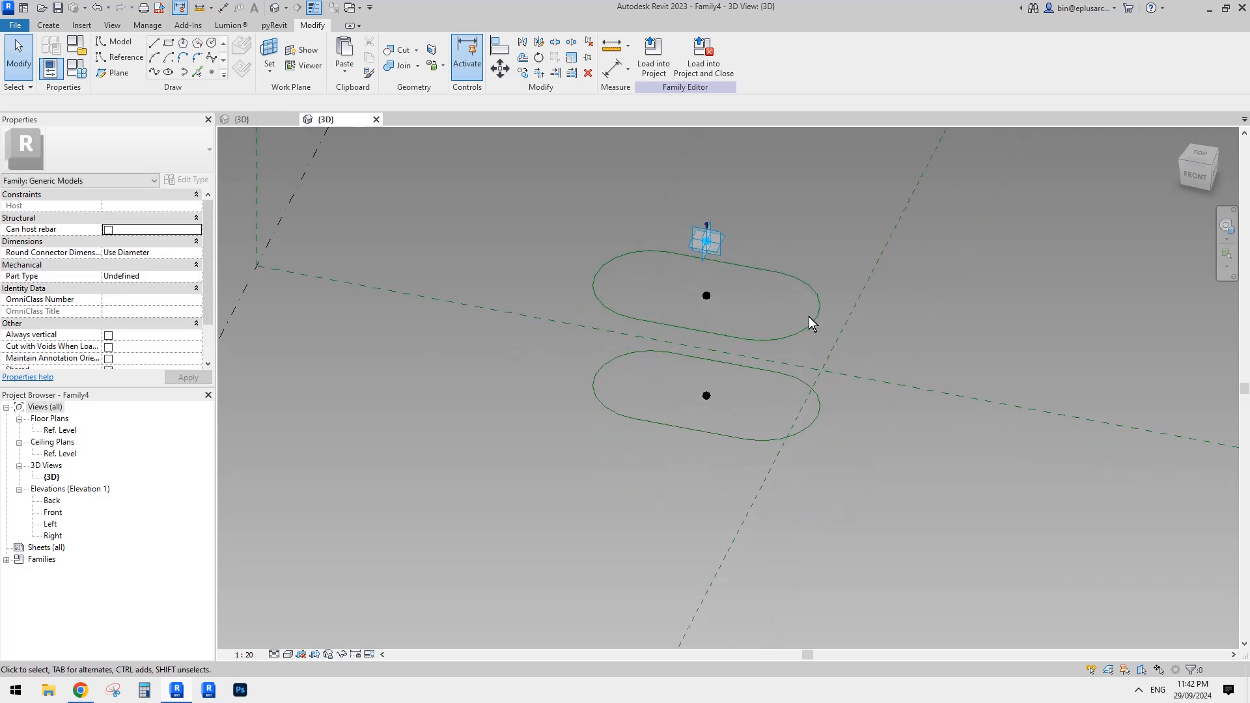
middle_click_drag(810, 357, 837, 391, "shift")
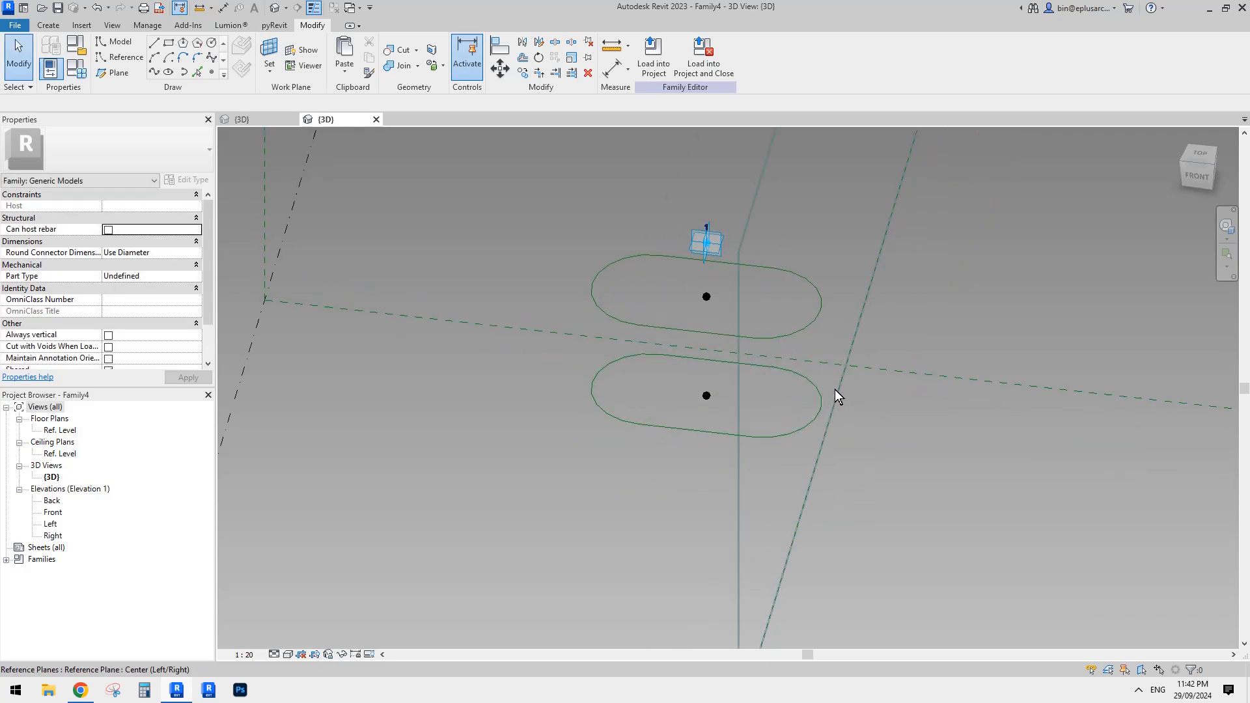
key("Tab")
left_click(797, 371)
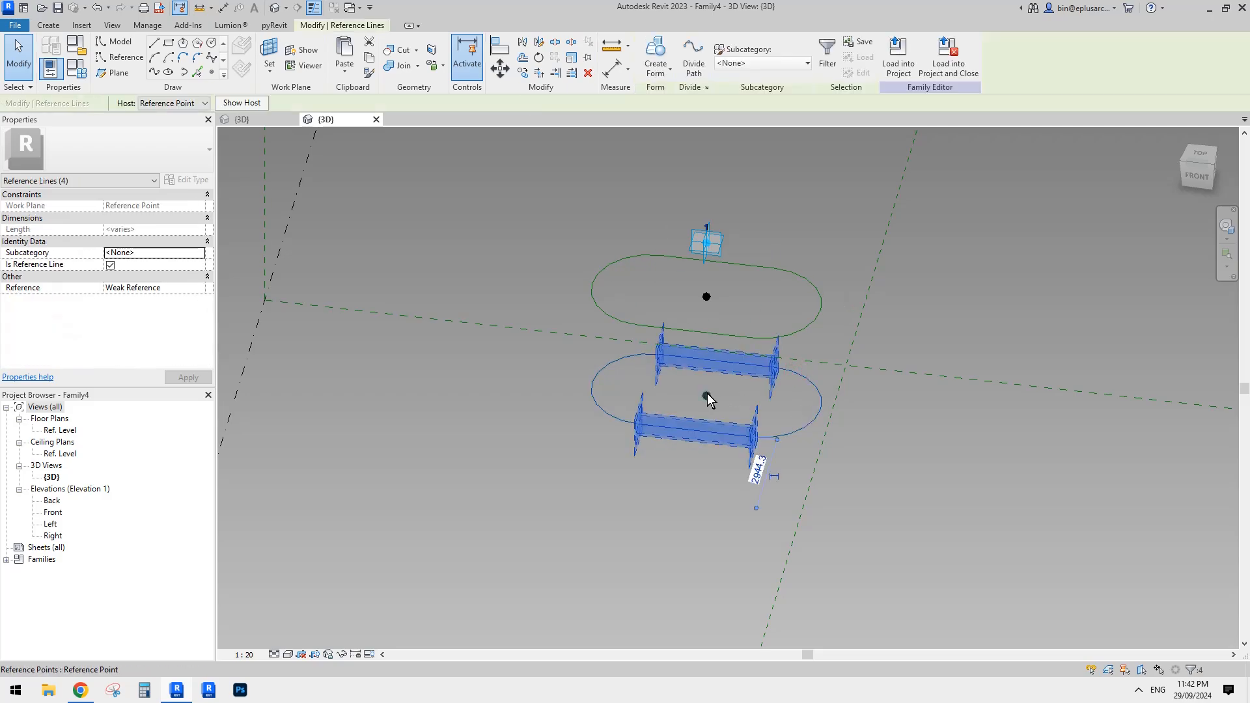
middle_click_drag(890, 370, 861, 399, "shift")
scroll(861, 402, "up", 2)
left_click(803, 404)
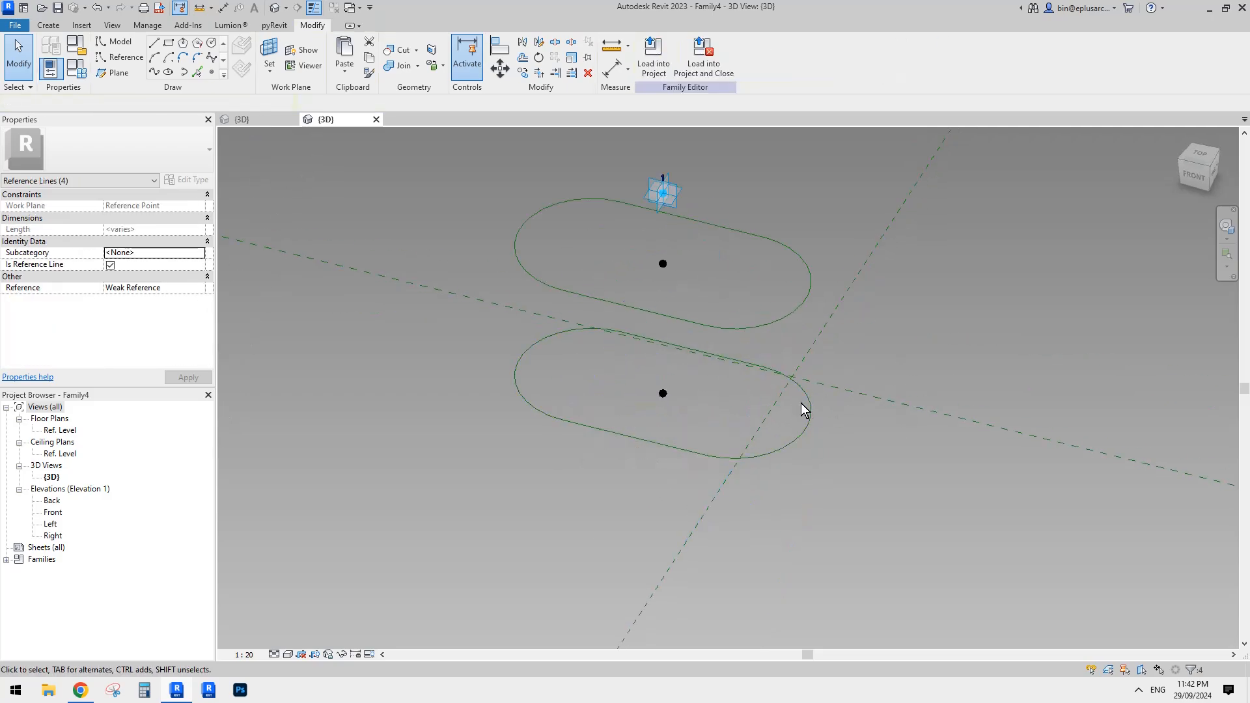
key("Tab")
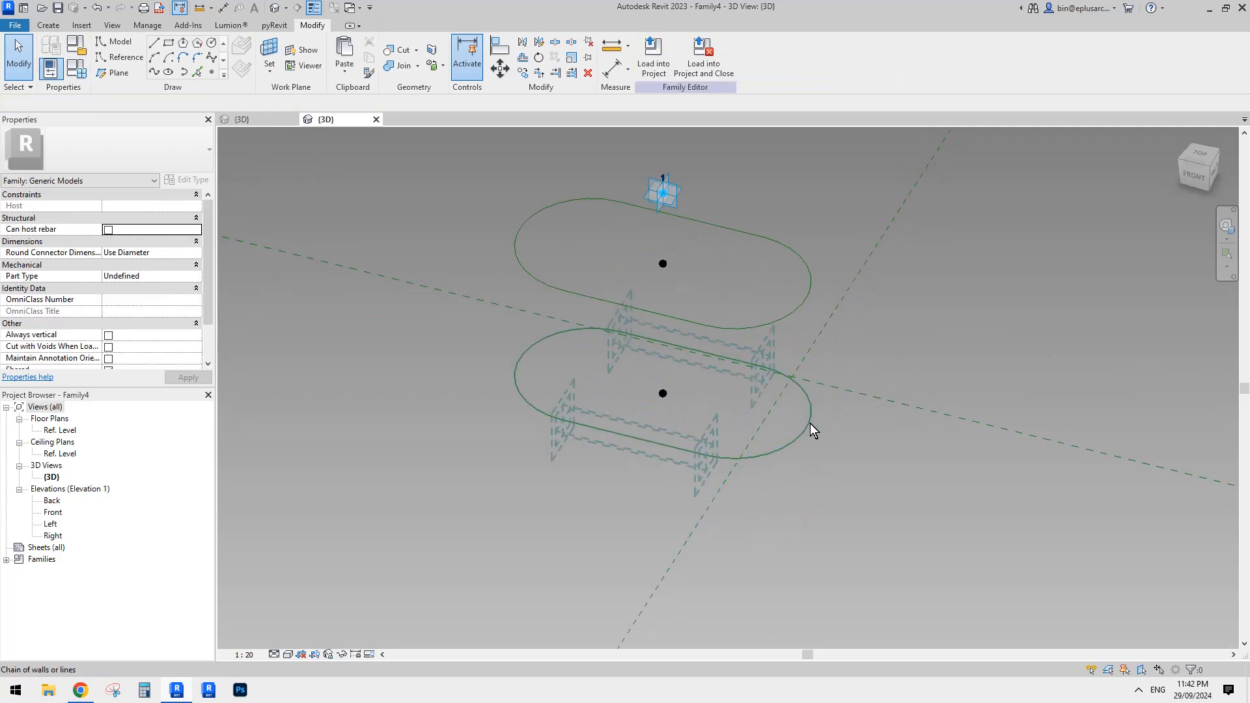
left_click(643, 439)
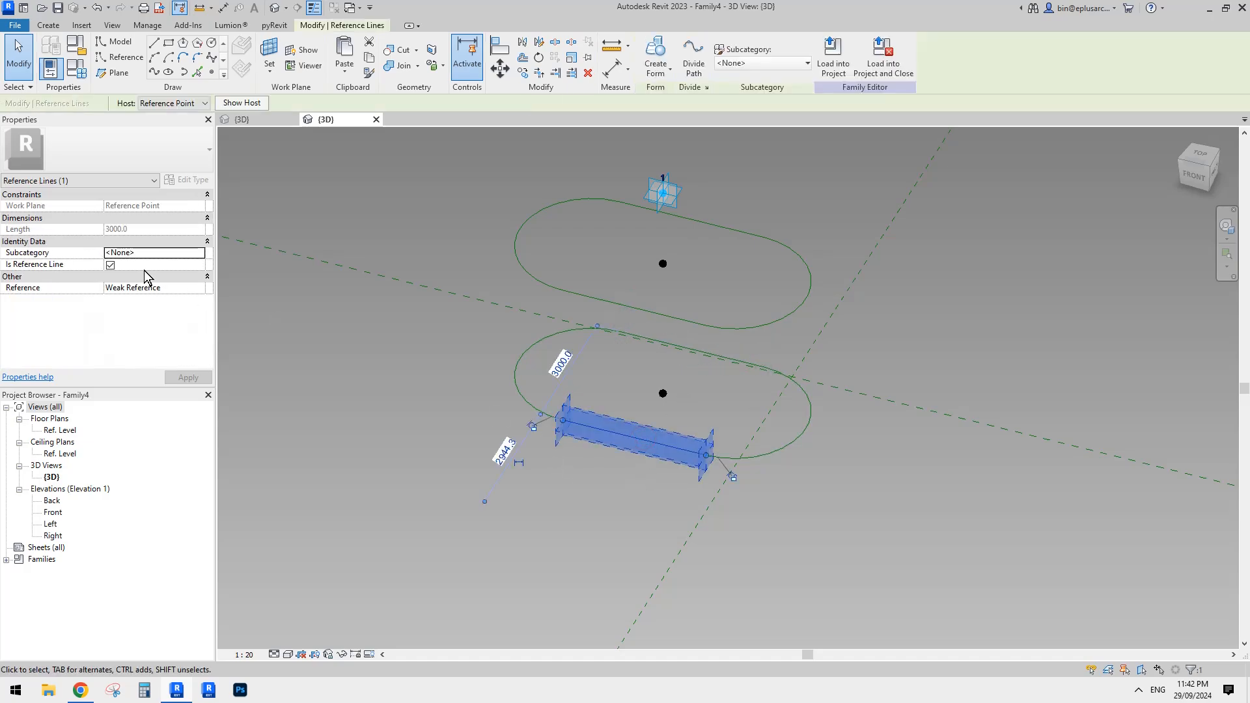
middle_click_drag(720, 417, 792, 434, "shift")
left_click(747, 405)
- Move the lower slot's right end arc 1500 horizontally inward toward its centre point
middle_click_drag(746, 374, 745, 366, "shift")
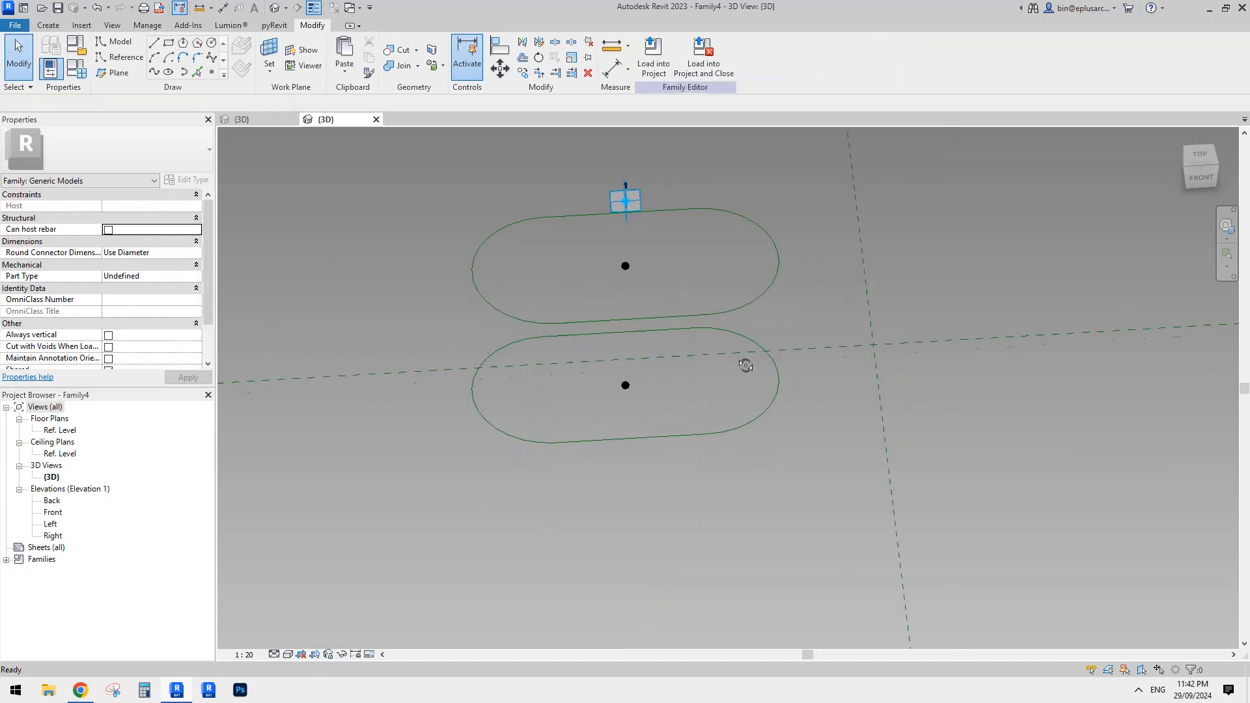
scroll(741, 364, "up", 1)
scroll(741, 363, "up", 1)
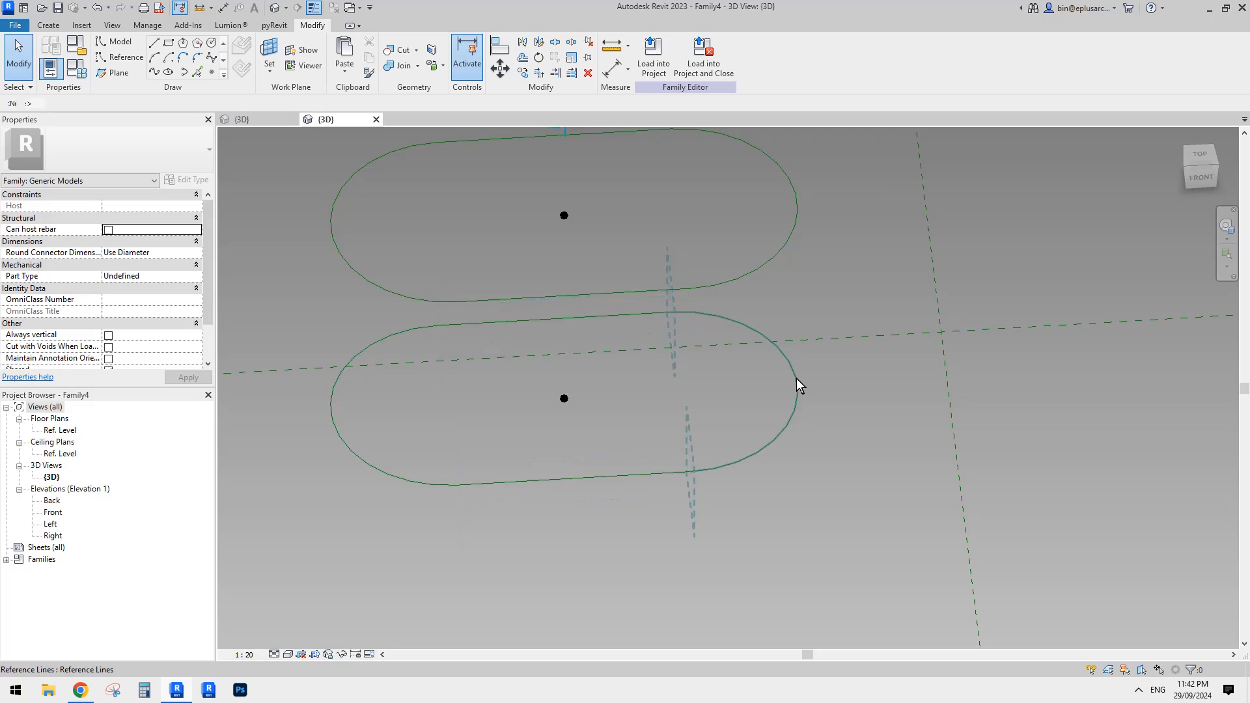
left_click(796, 377)
key("m")
key("v")
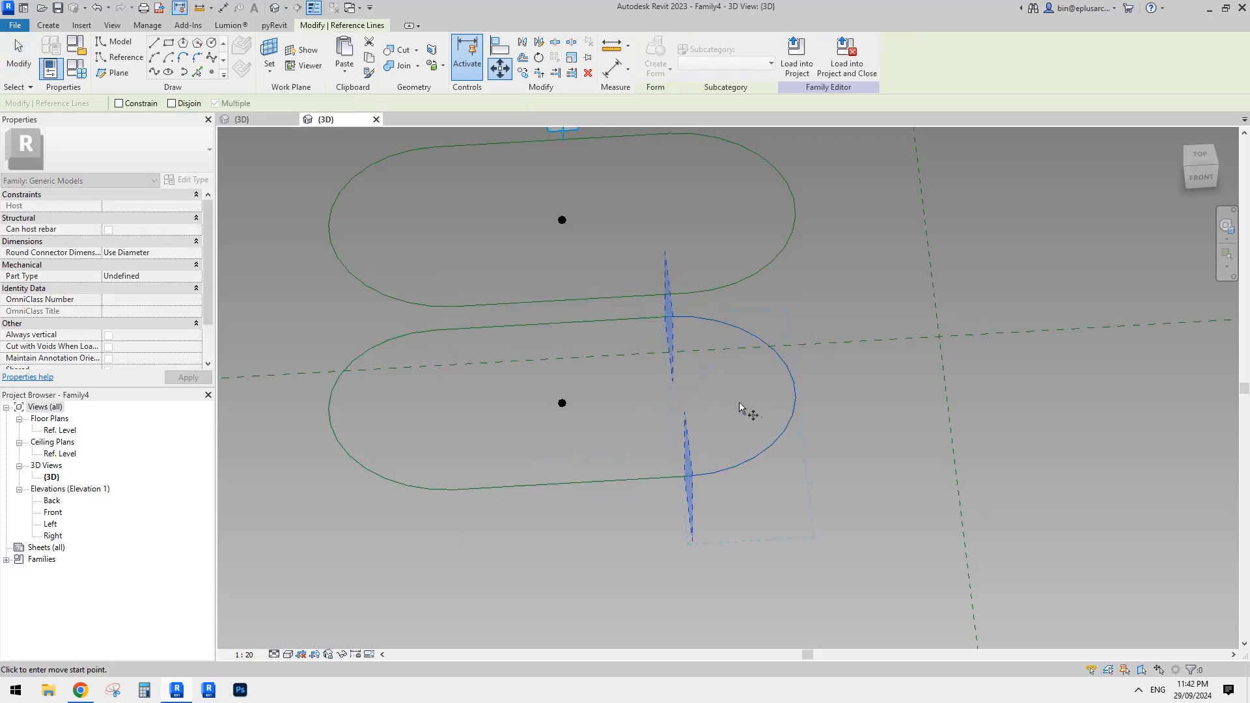
left_click(746, 402)
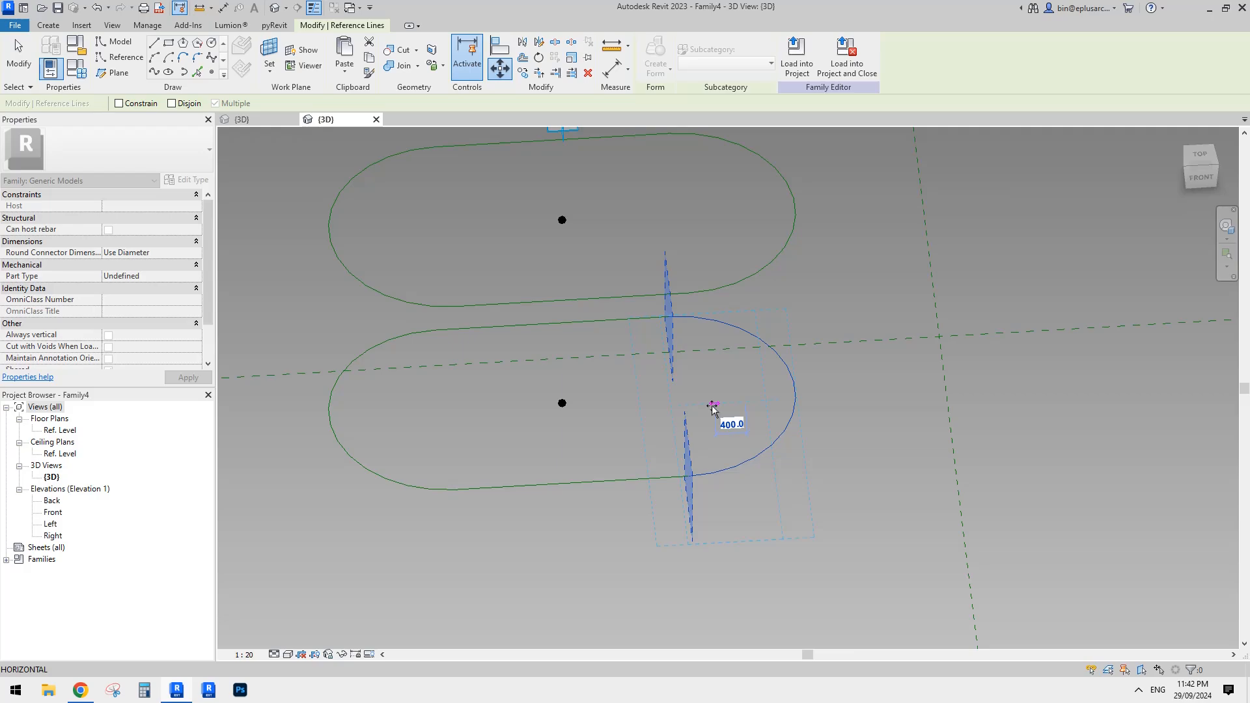
type("1500")
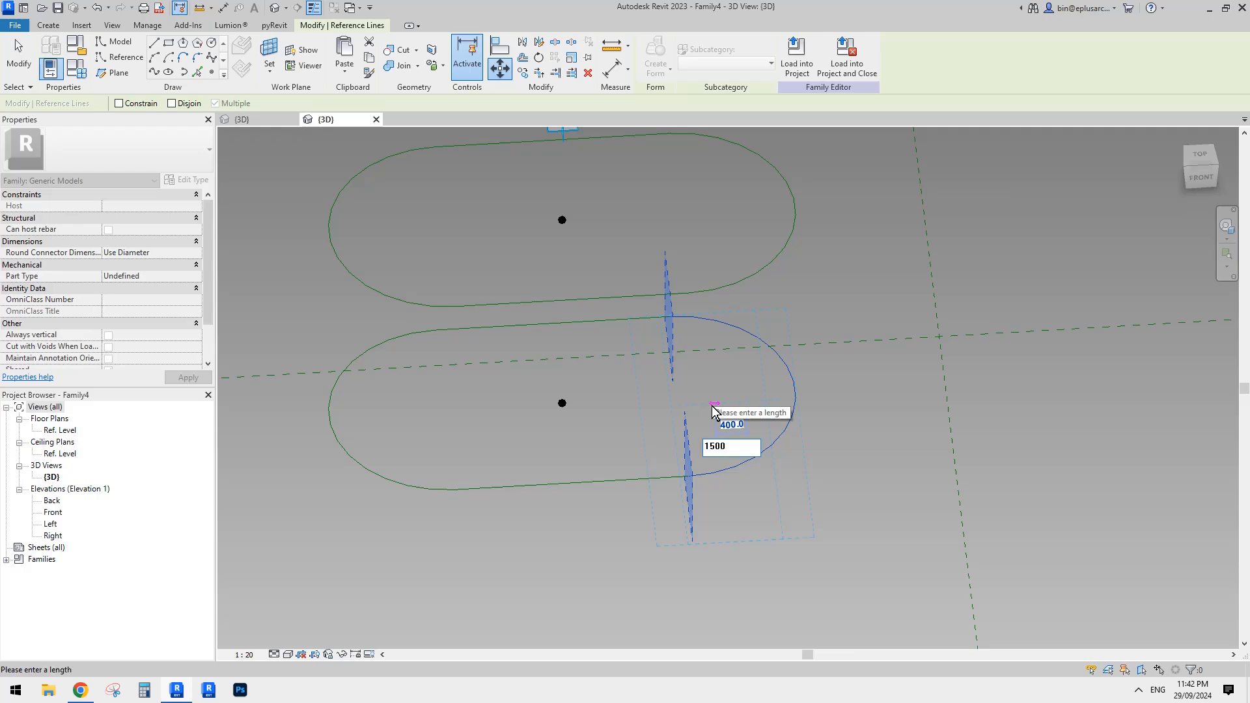
key("Return")
key("Escape")
key("Escape")
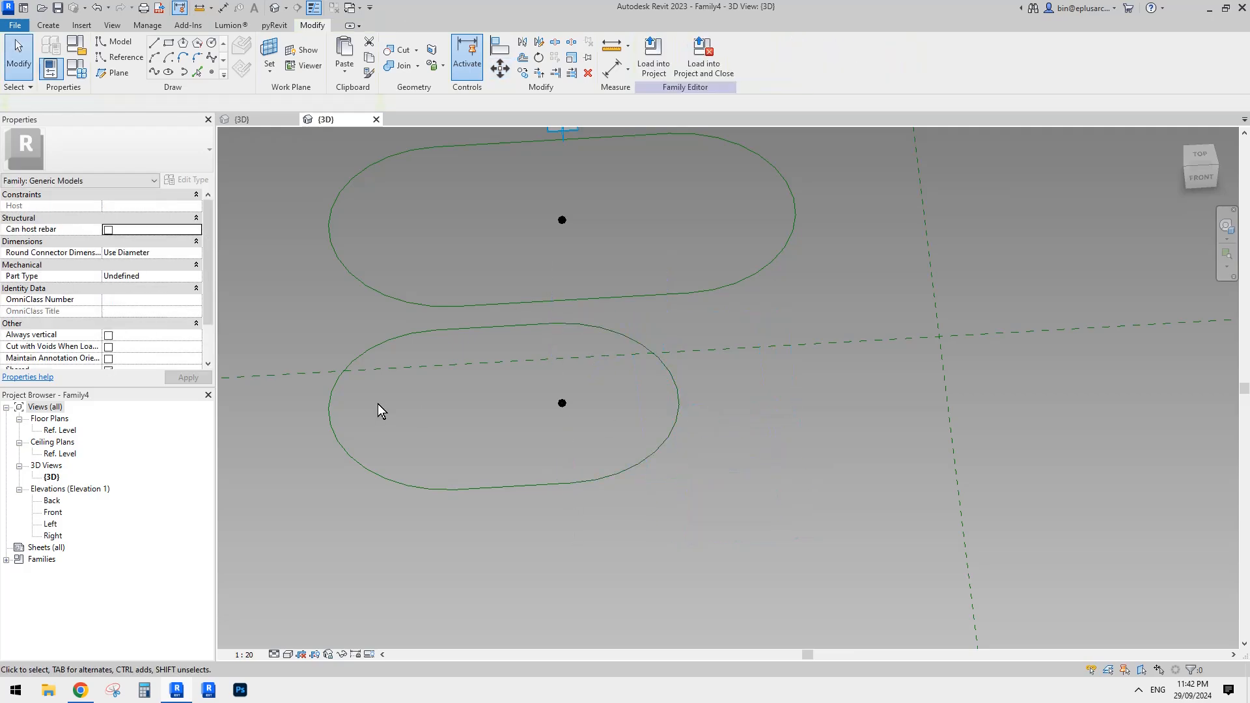
- Move the lower slot's left end arc 1499 horizontally inward, leaving a nearly circular outline with tiny straight segments
left_click(332, 407)
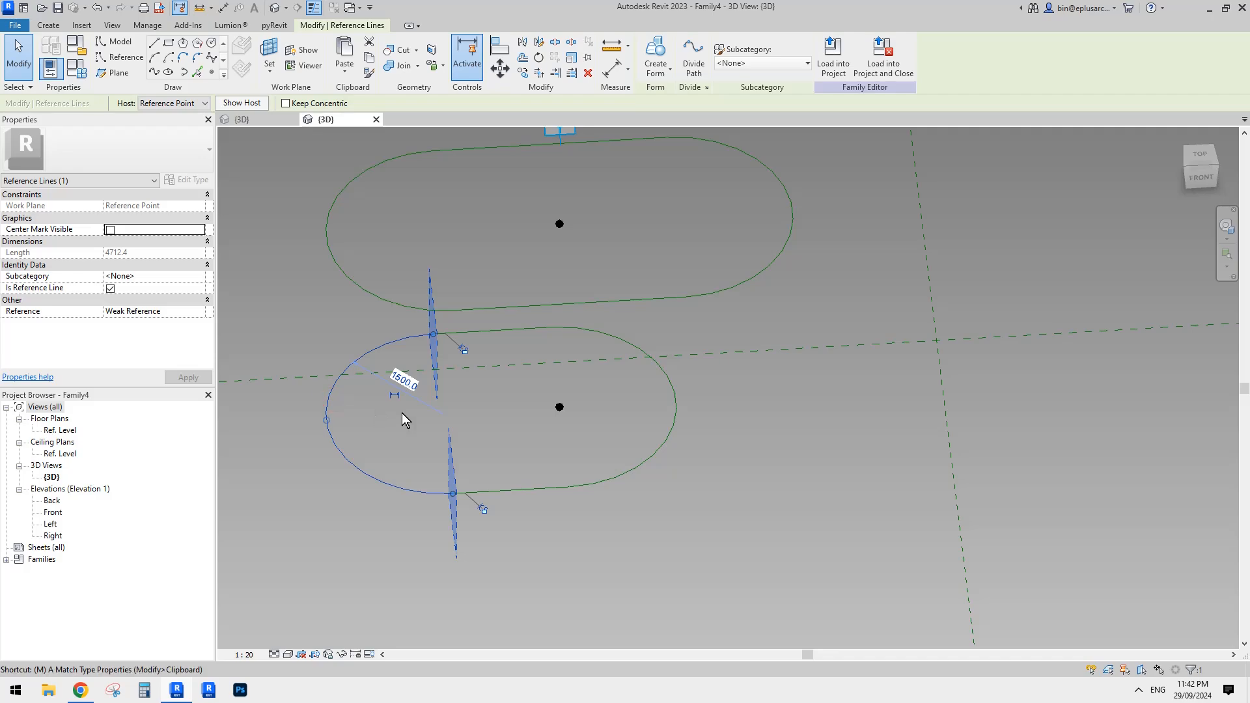
key("m")
key("v")
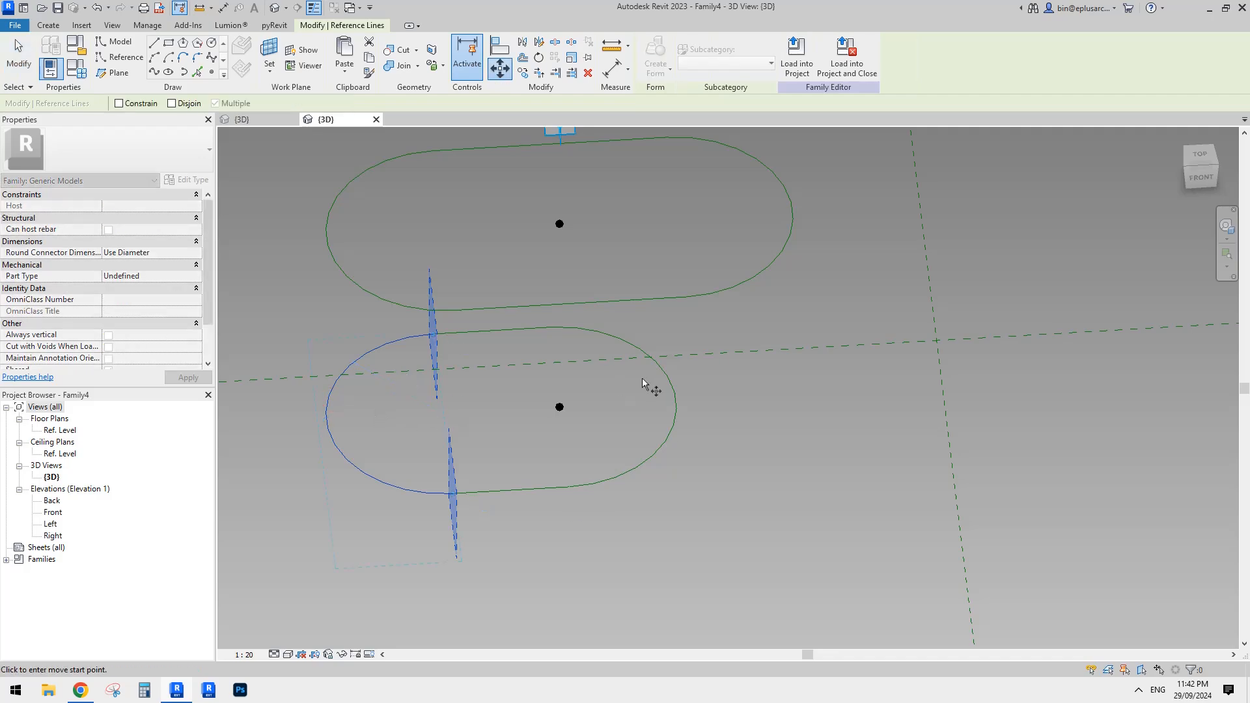
left_click(483, 400)
type("1499")
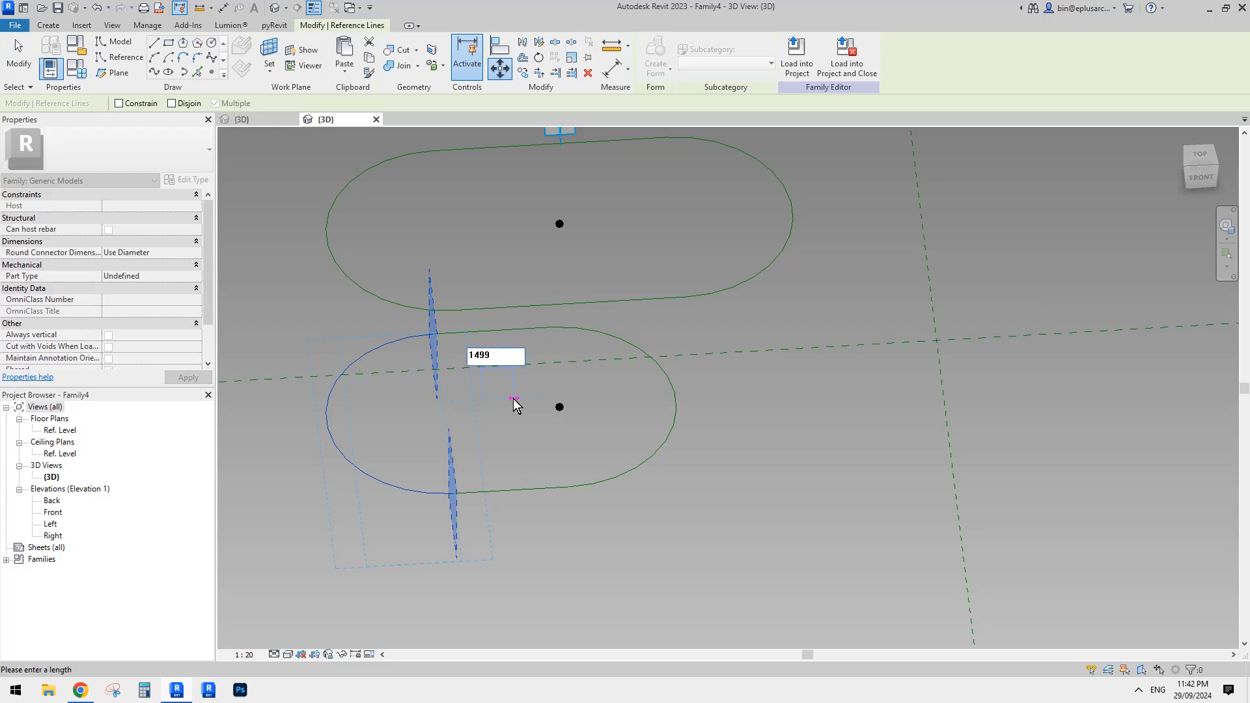
key("Return")
key("Escape")
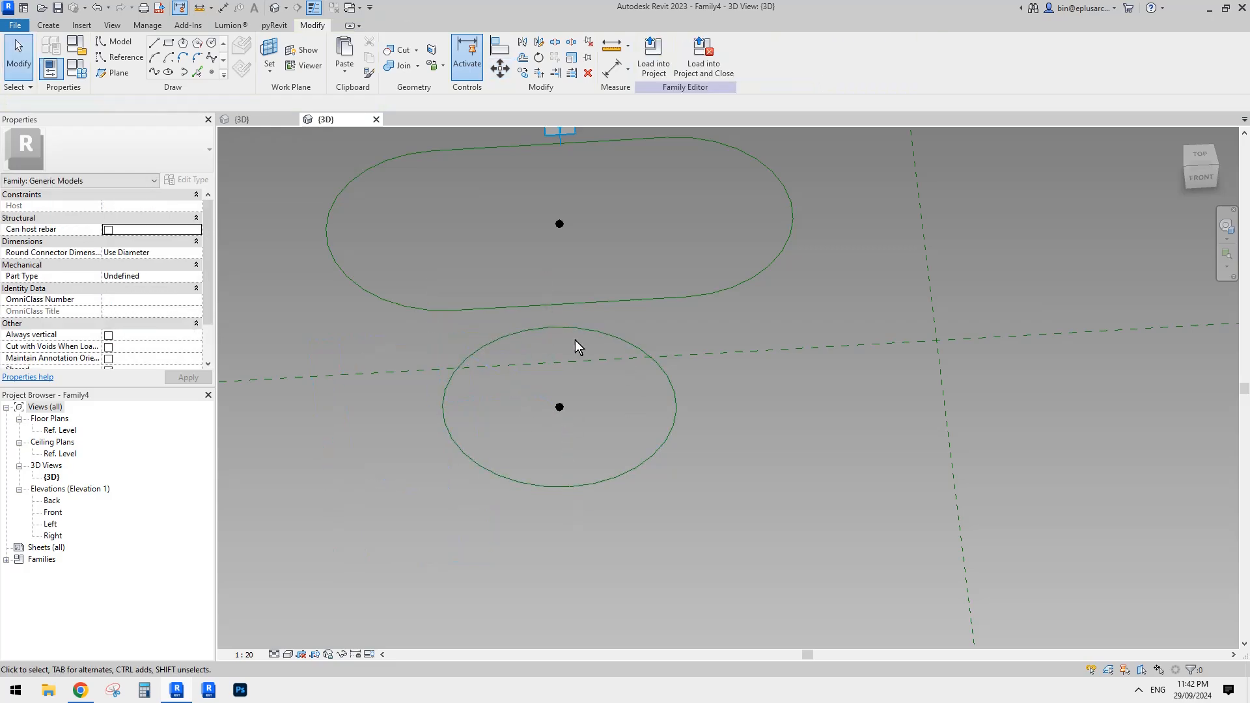
- Select all segments of the nearly circular lower outline and shift them slightly to the right to recentre it on its reference point
scroll(576, 326, "up", 1)
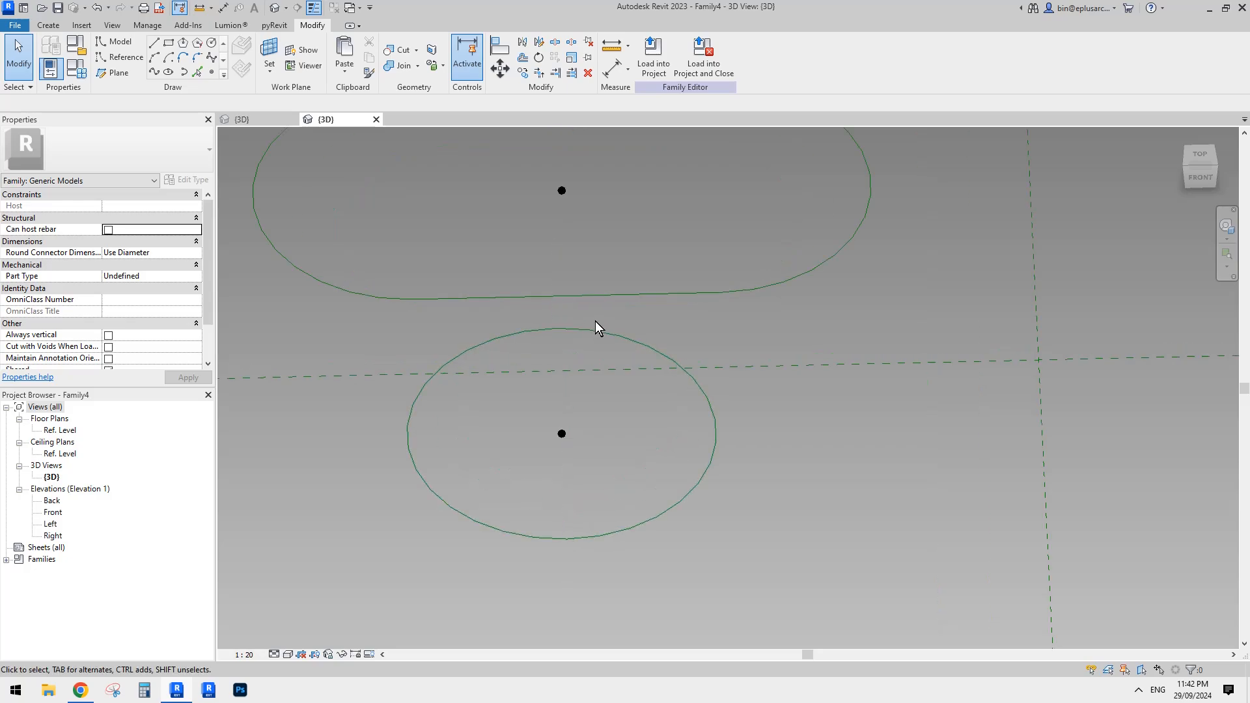
left_click_drag(602, 313, 519, 342)
left_click_drag(605, 497, 526, 554, "ctrl")
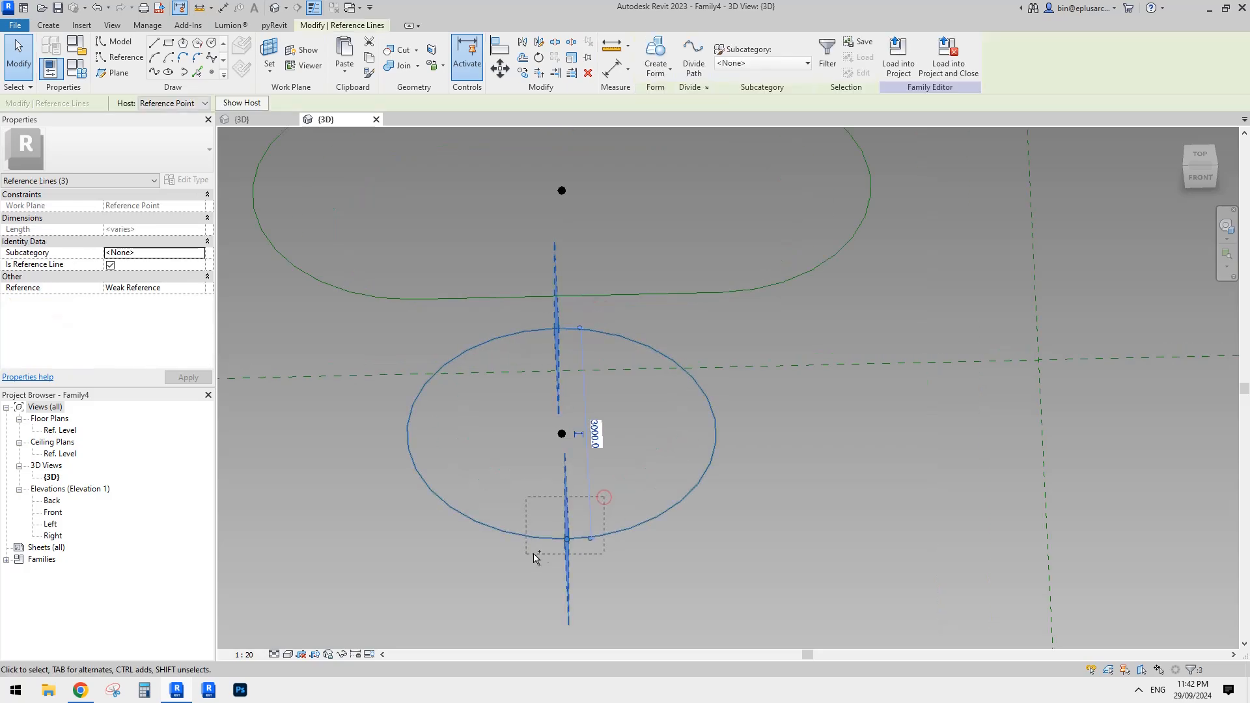
middle_click_drag(596, 510, 569, 511)
key("m")
key("v")
left_click(748, 446)
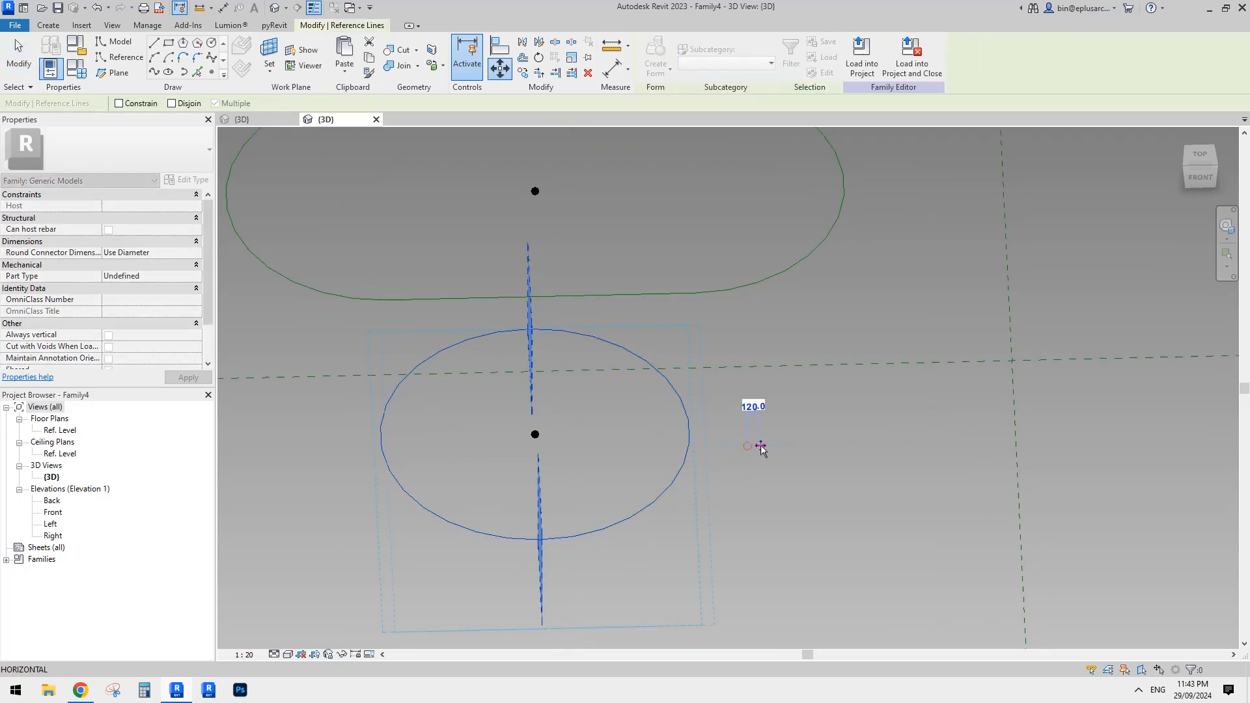
type("85")
key("Return")
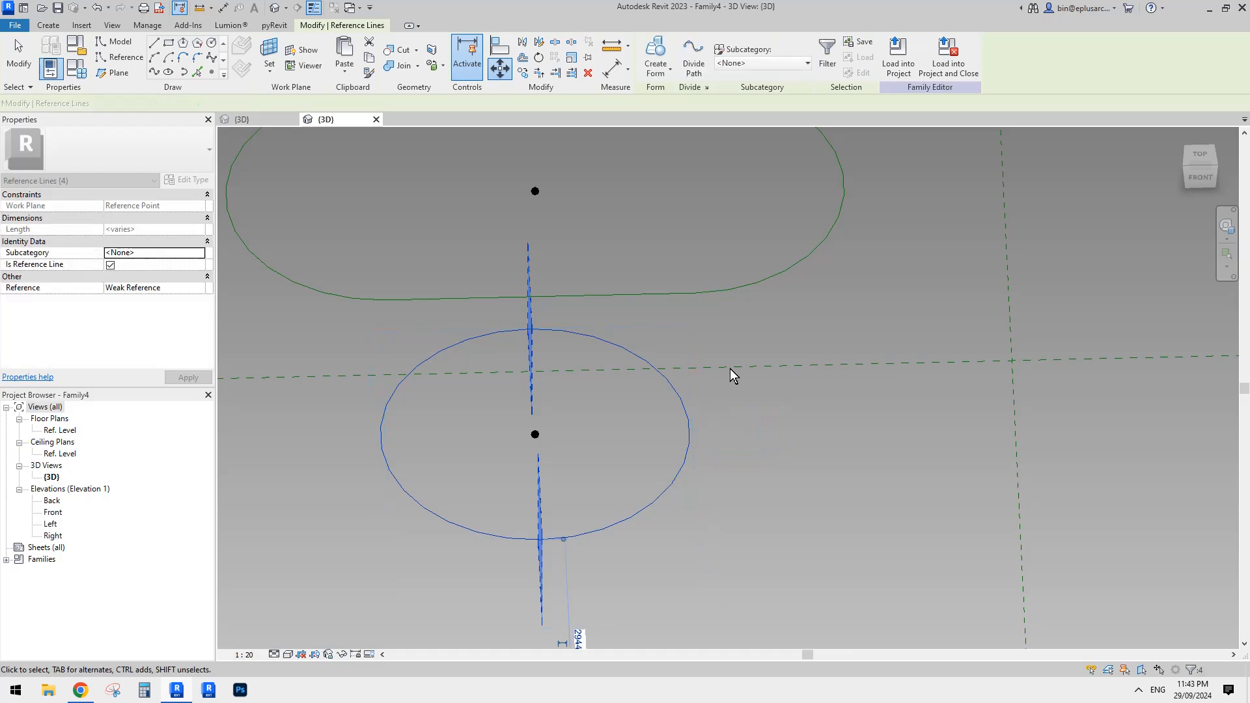
key("Escape")
- Create a lofted form from the upper slot outline and the nearly circular lower outline
scroll(607, 296, "down", 2)
middle_click_drag(635, 384, 622, 391)
middle_click_drag(578, 326, 756, 376, "shift")
left_click(772, 337)
left_click(655, 52)
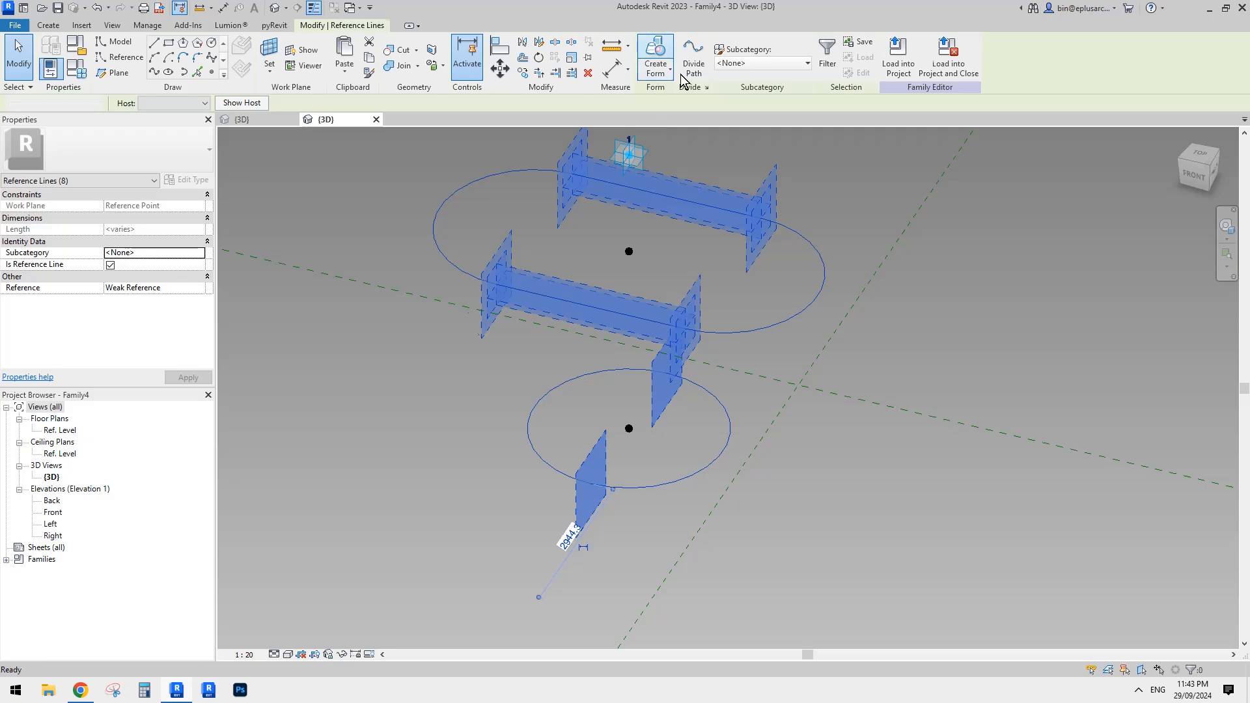
middle_click_drag(865, 432, 767, 339, "shift")
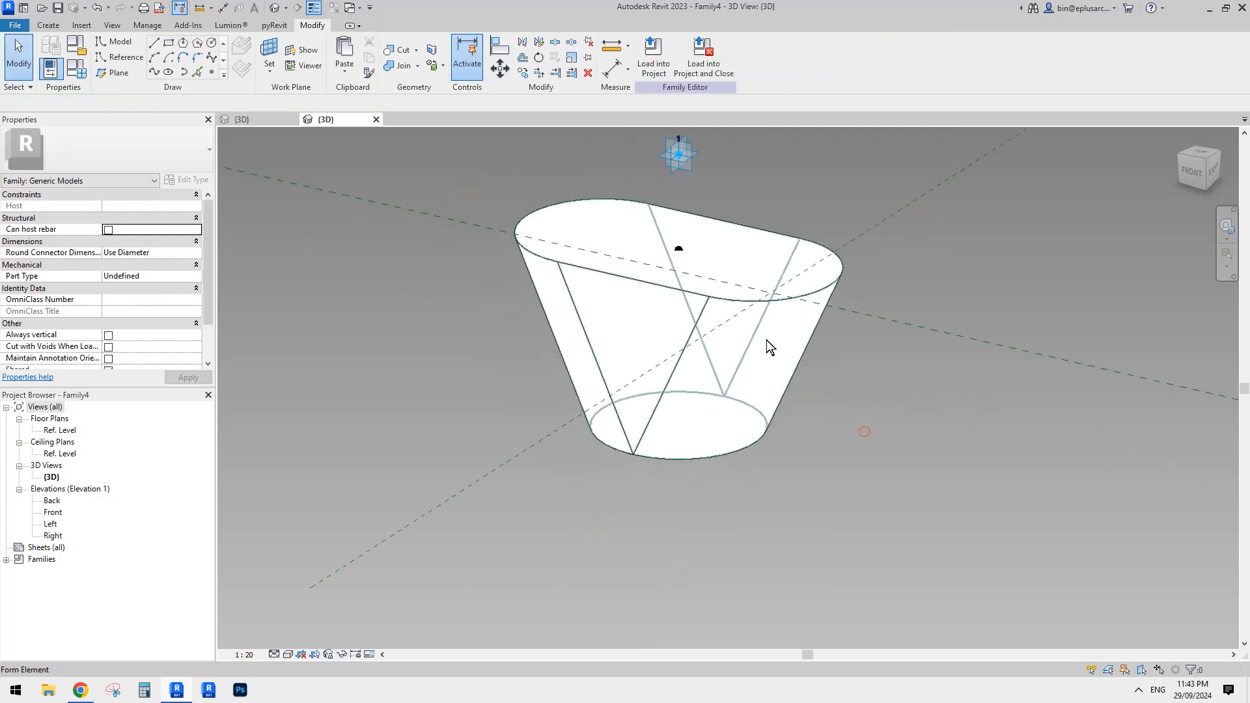
- Check the pier reference image in the Reddit post in Chrome, return to Revit and undo the loft between the two outlines
middle_click_drag(692, 322, 580, 342, "shift")
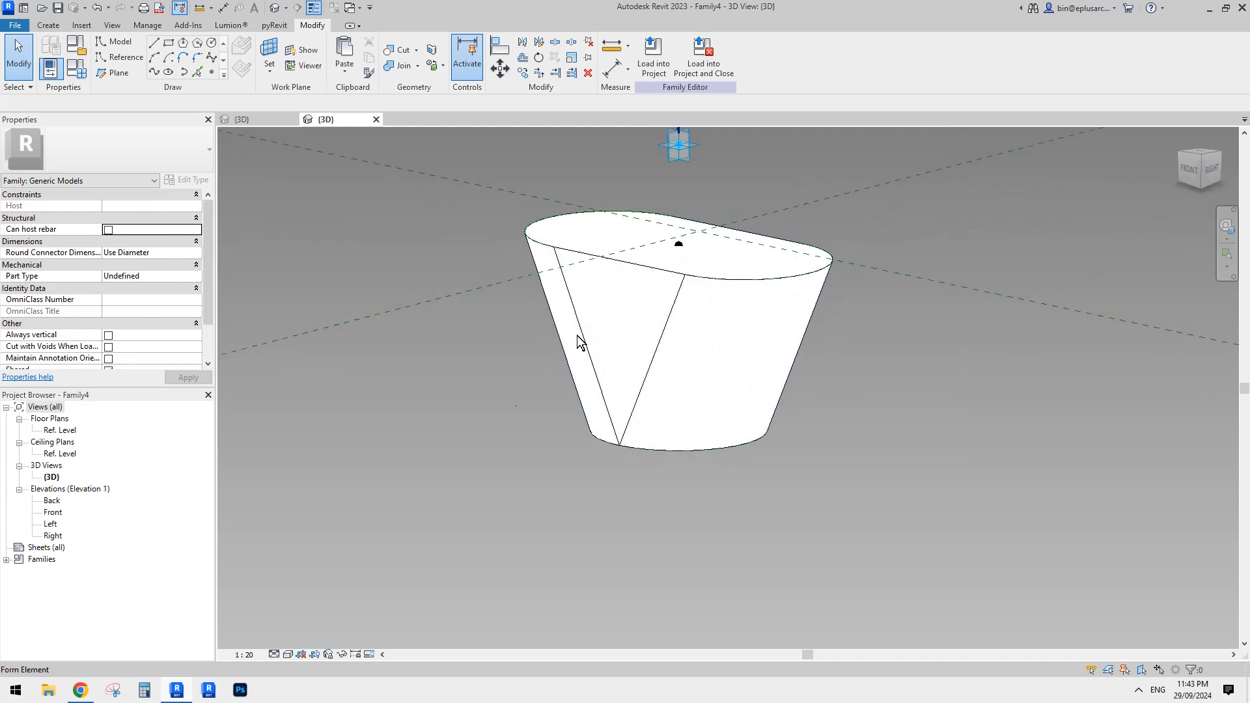
left_click(81, 691)
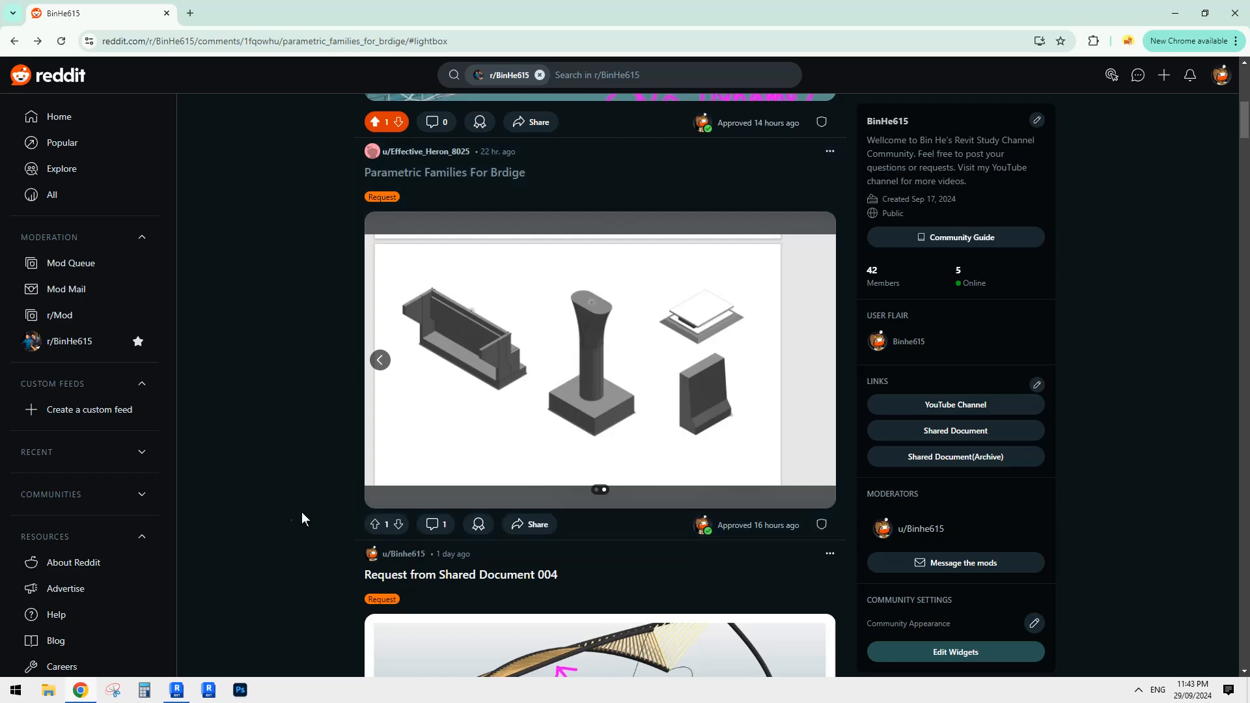
left_click(182, 690)
middle_click_drag(723, 451, 855, 423, "shift")
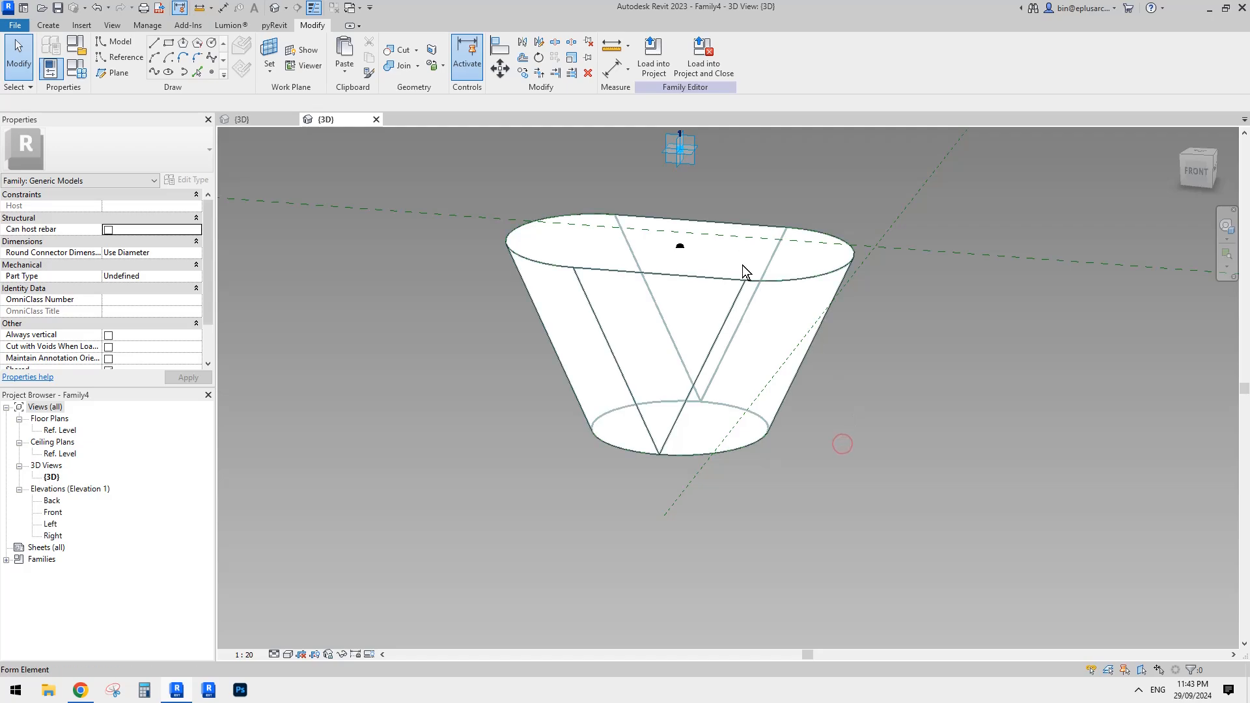
middle_click_drag(802, 375, 865, 409, "shift")
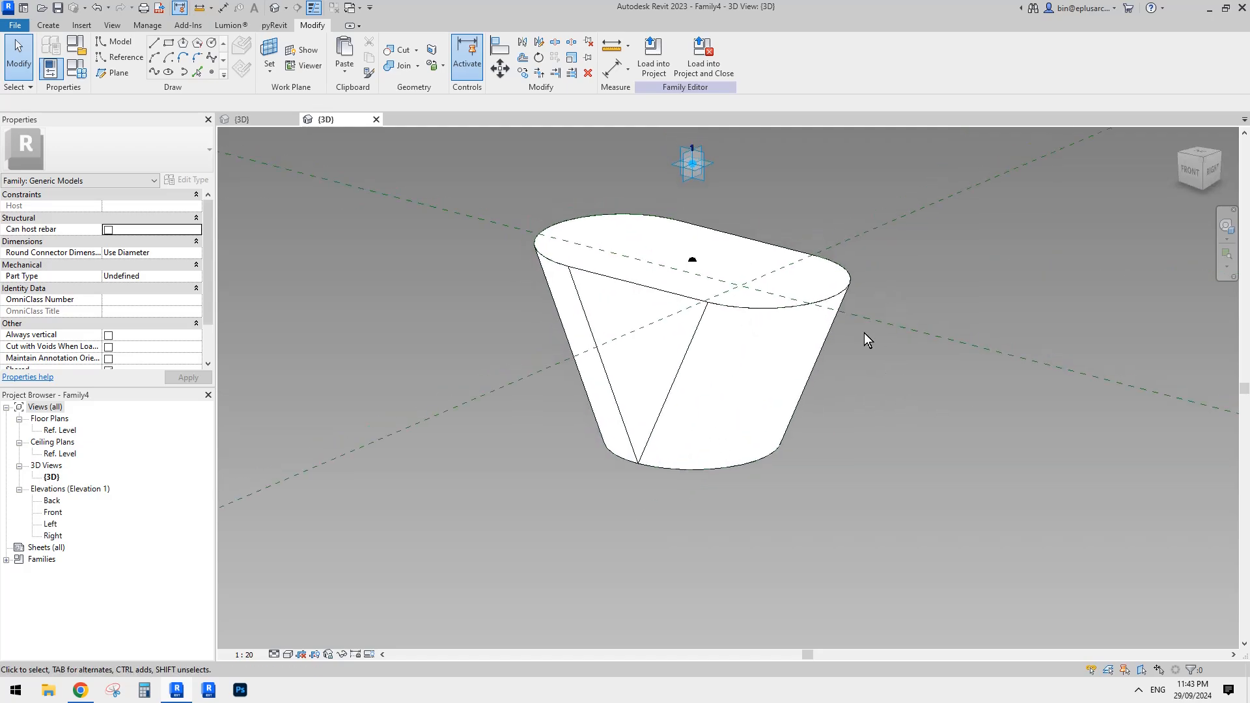
key("ctrl+z")
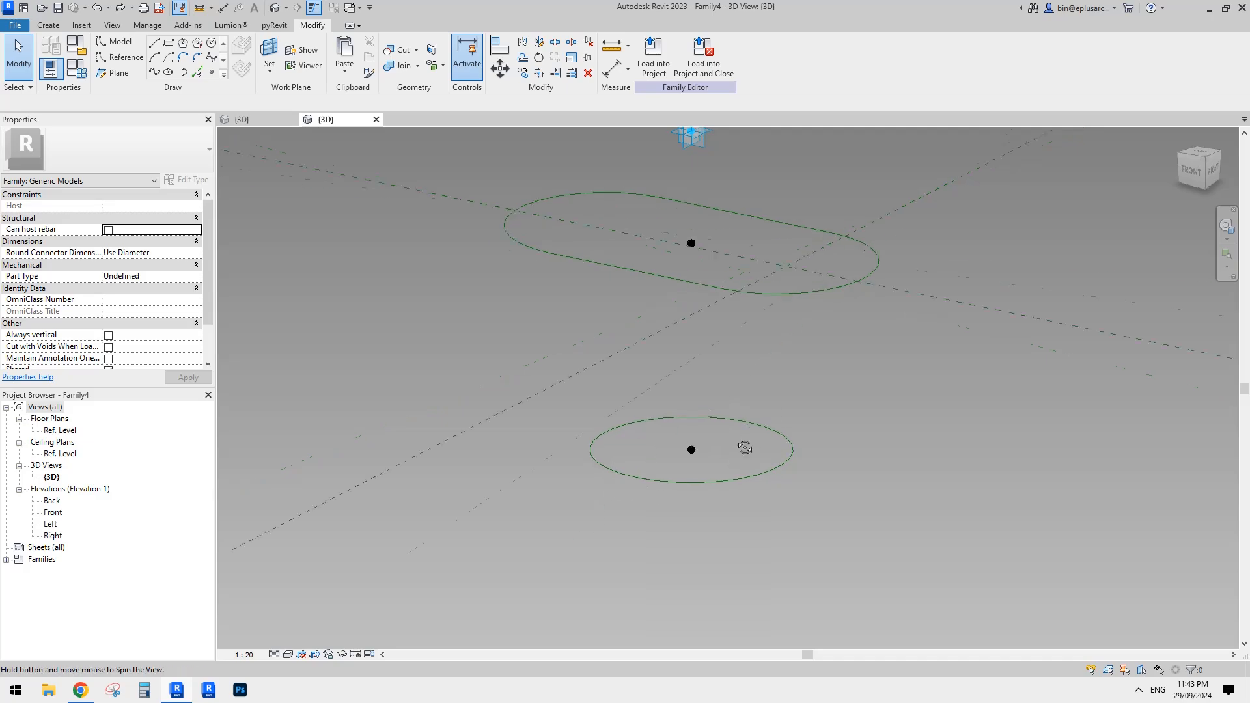
- Place a new reference point on the horizontal plane of the lower reference point, at the centre of the nearly circular outline
left_click(692, 451)
middle_click_drag(731, 444, 700, 437)
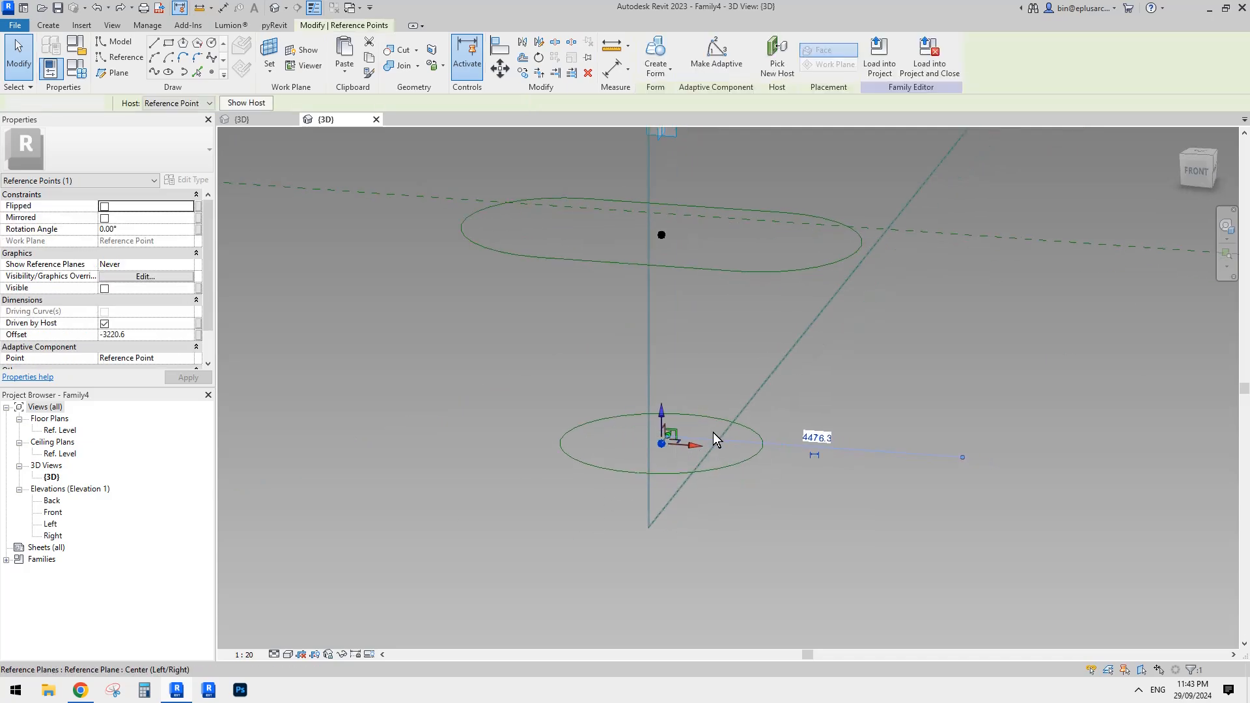
key("Escape")
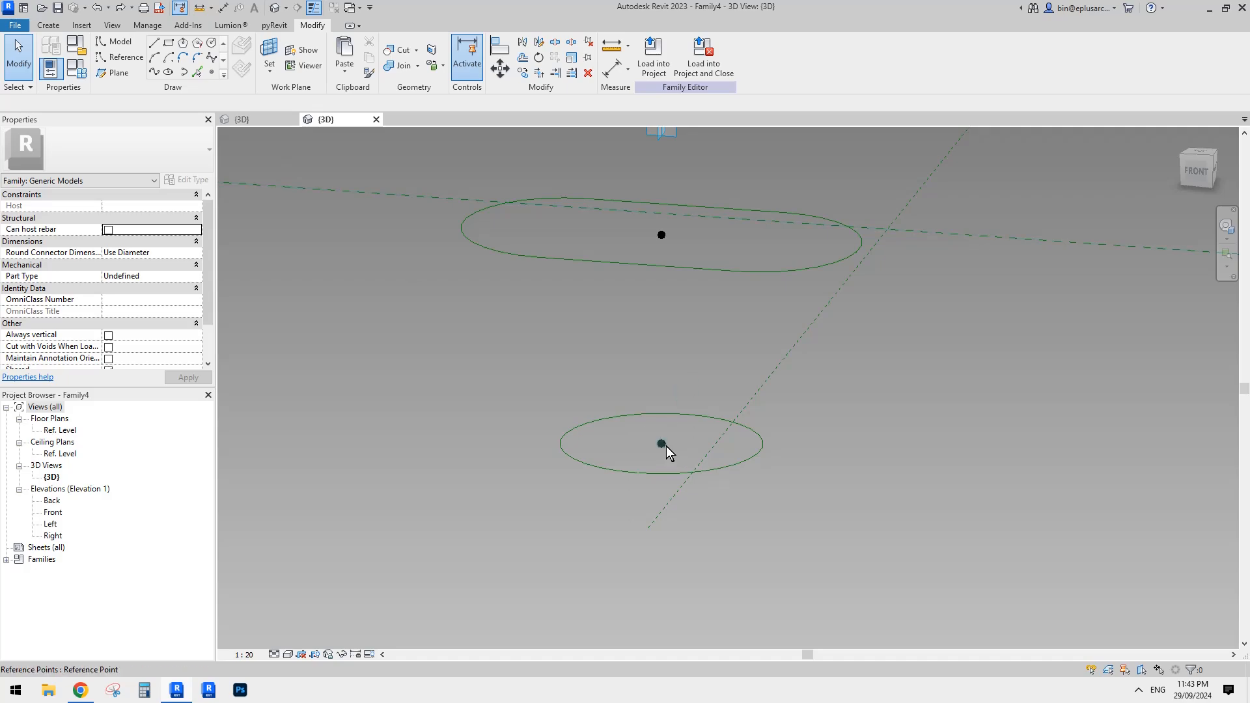
left_click(211, 72)
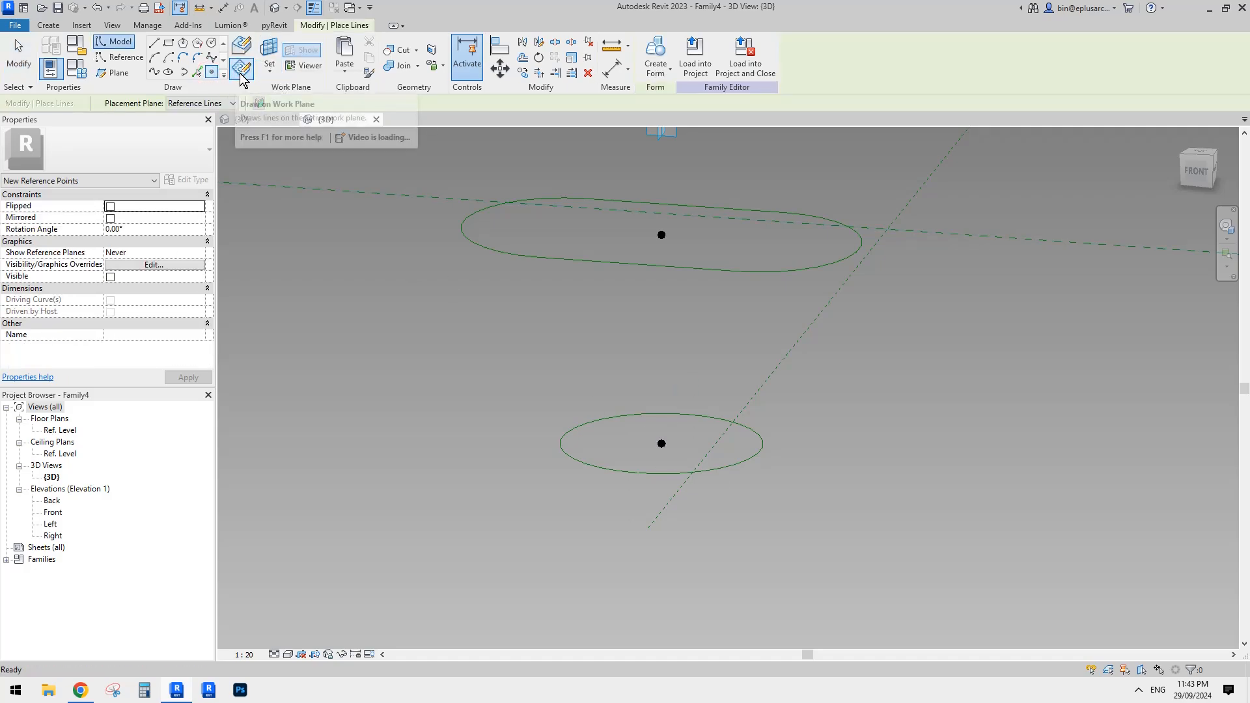
left_click(271, 60)
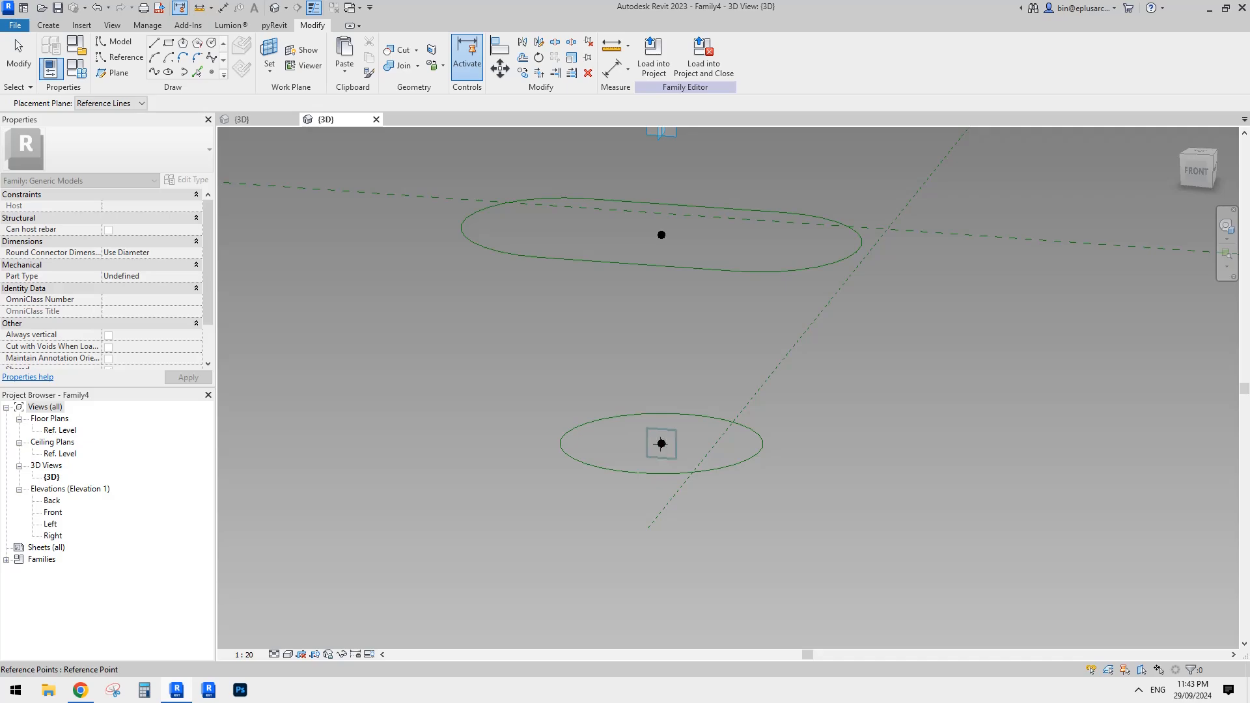
left_click(661, 443)
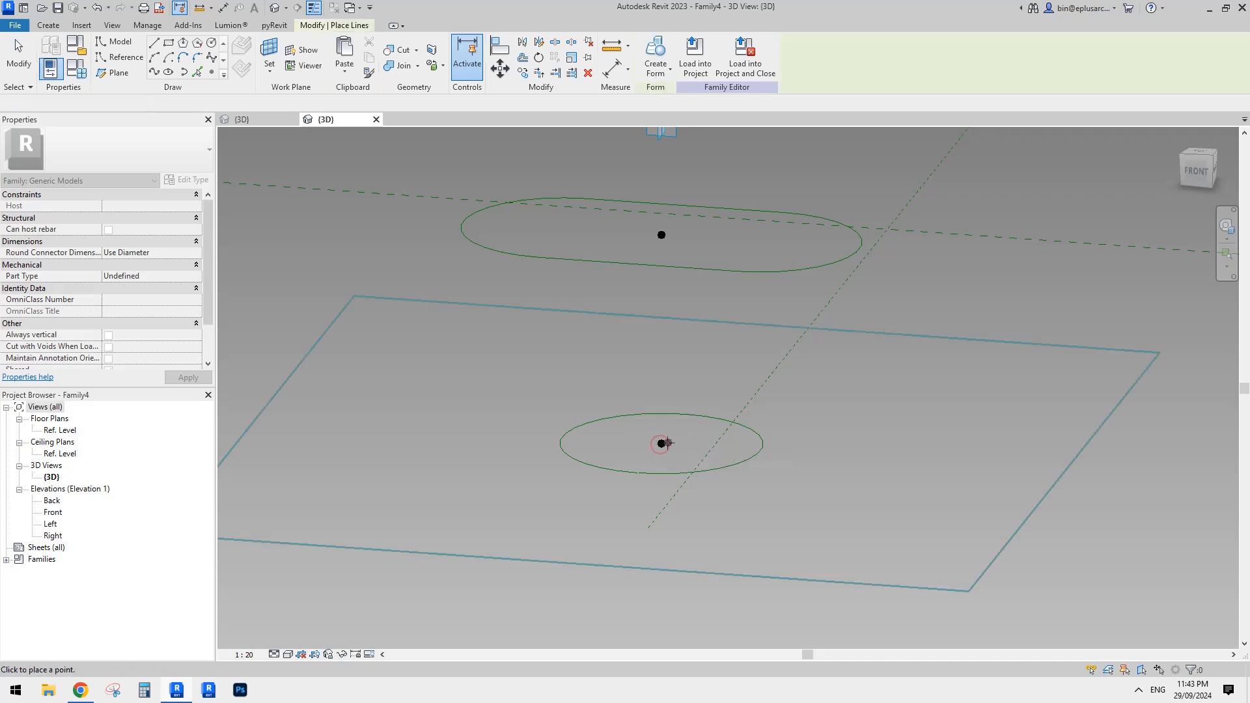
left_click(662, 443)
left_click(684, 386)
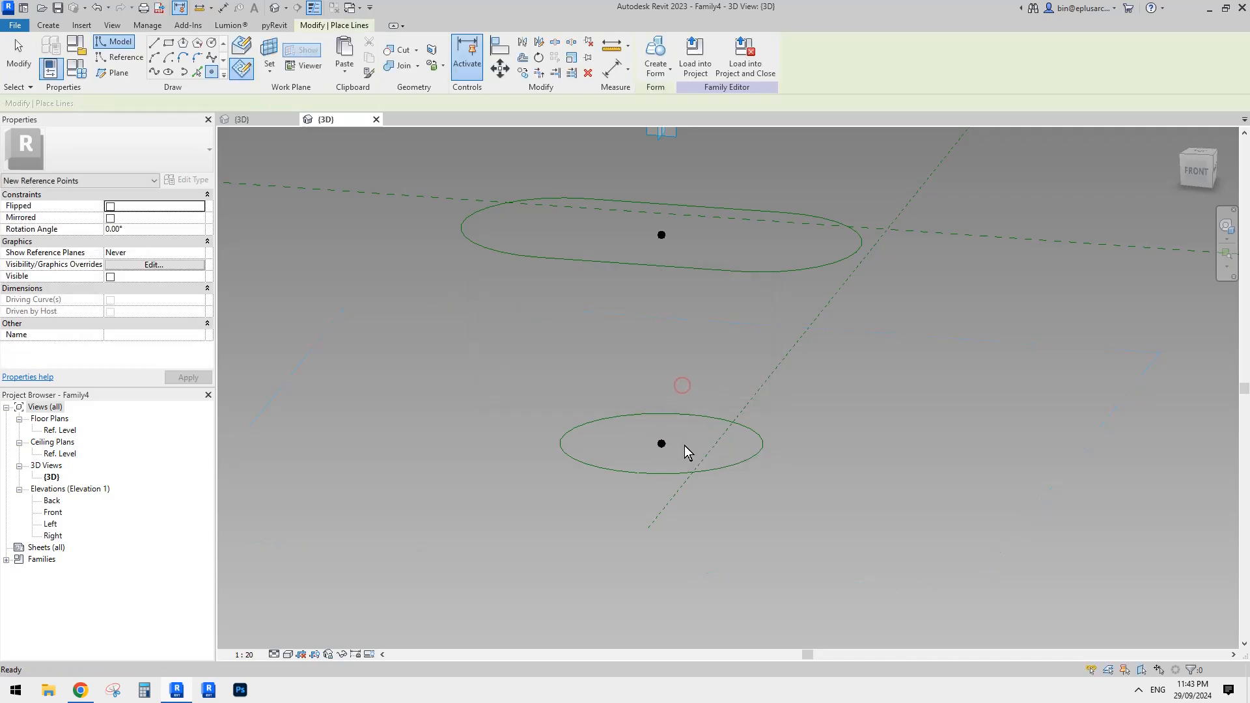
- Move the new reference point vertically down to about 597 below its host point
key("Escape")
left_click(662, 444)
middle_click_drag(720, 435, 727, 374)
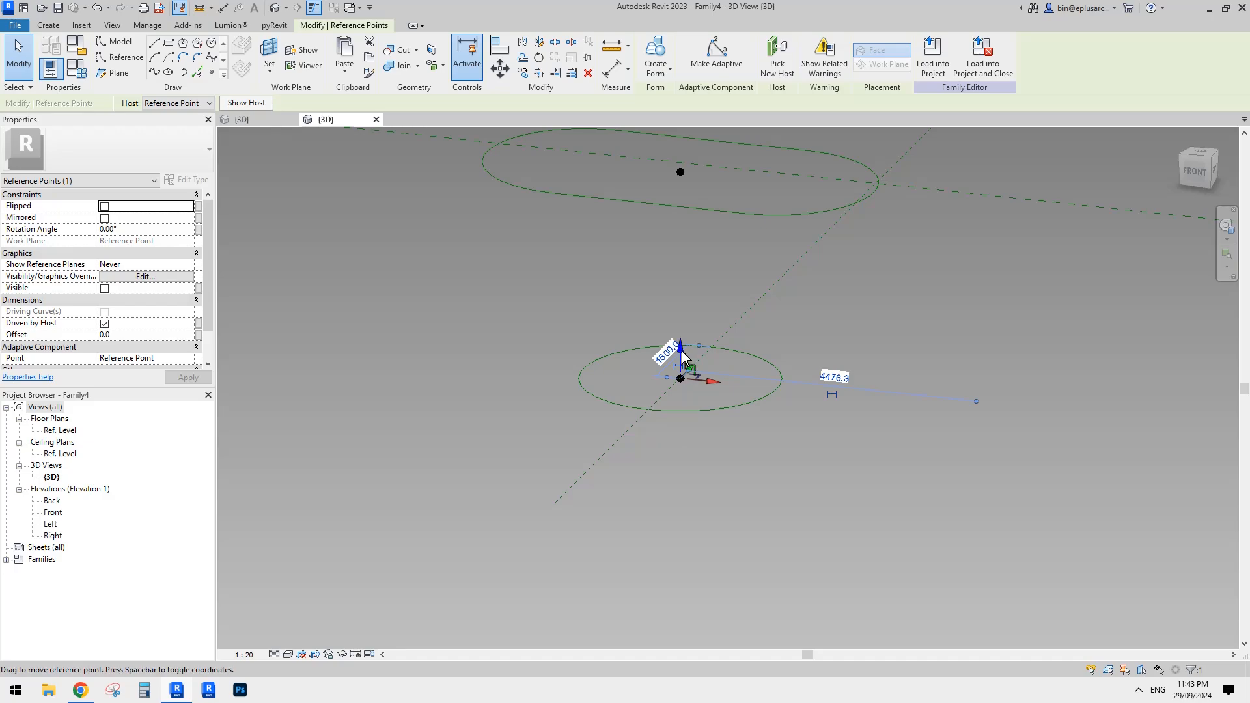
left_click_drag(682, 351, 681, 391)
left_click(767, 440)
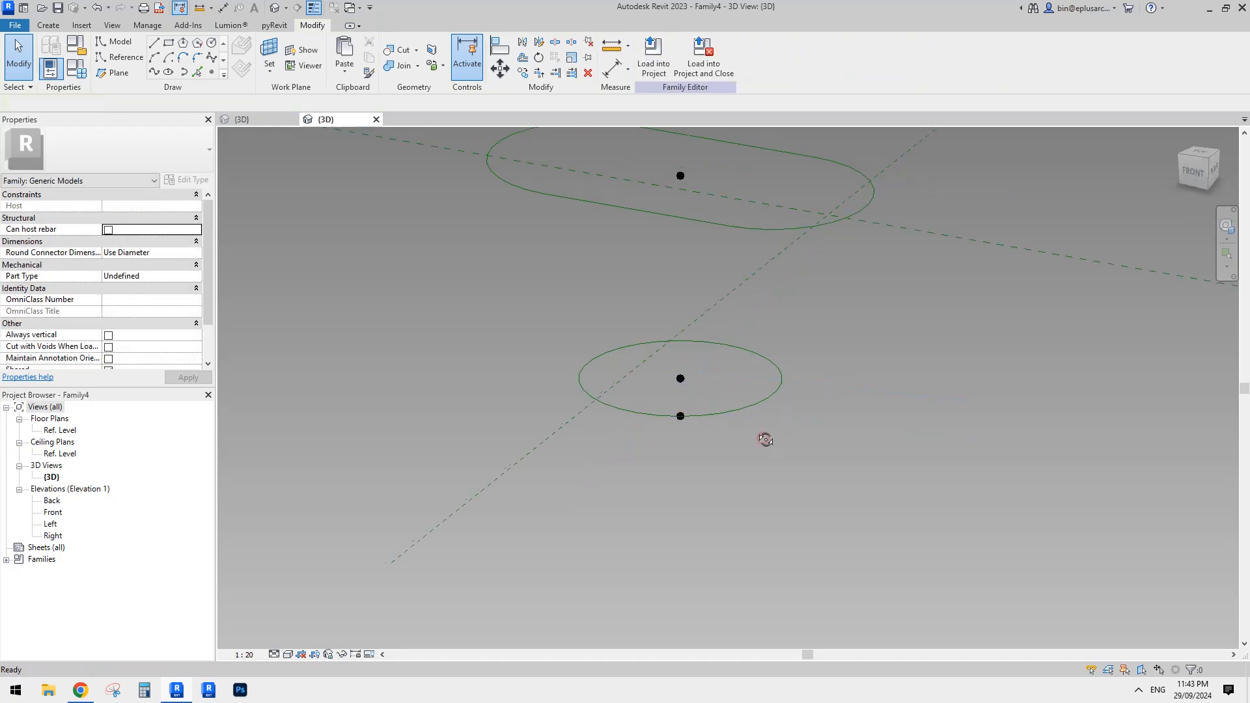
- Check with the selection filter which elements the nearly circular outline's chain contains, and inspect one of its arcs
left_click(762, 404)
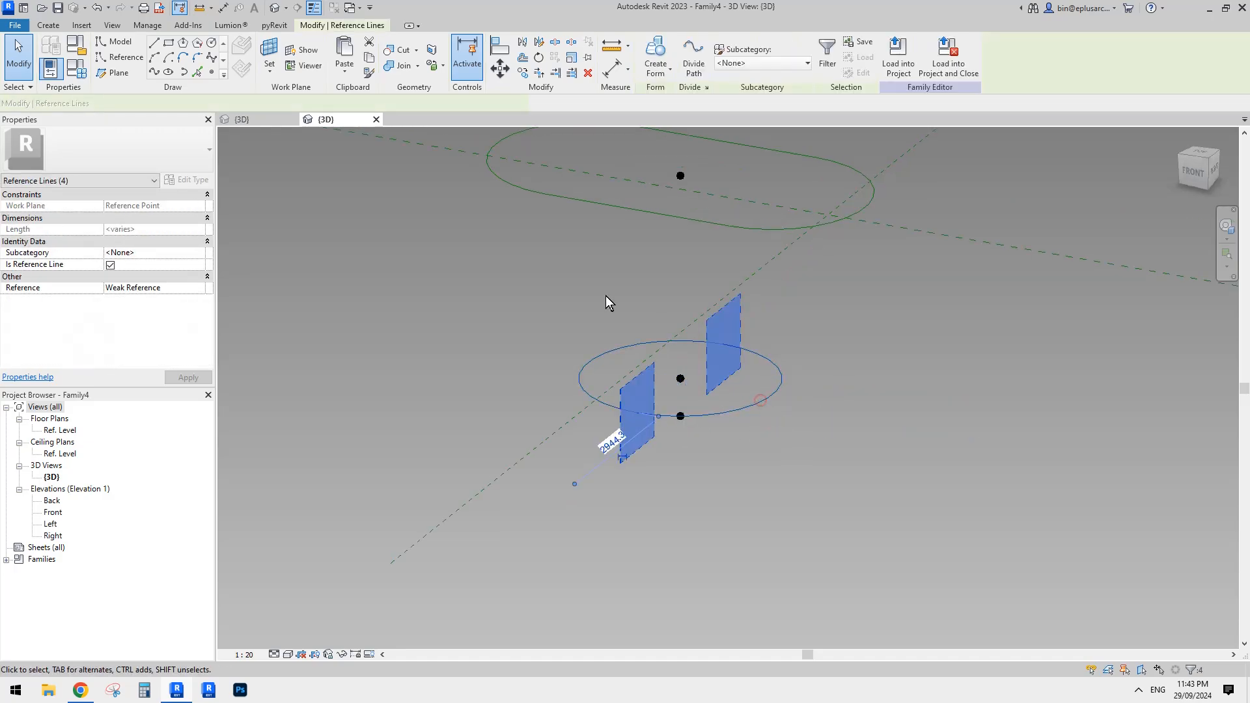
left_click(708, 393)
scroll(708, 393, "up", 2)
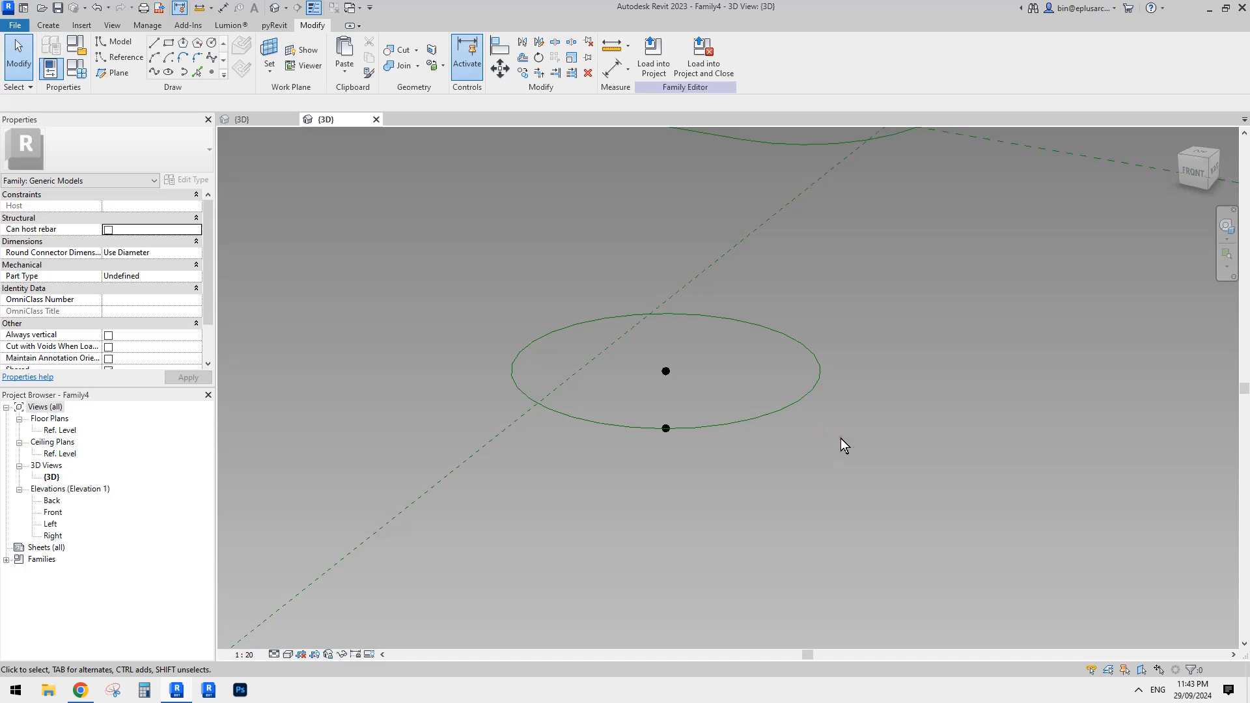
left_click(799, 401)
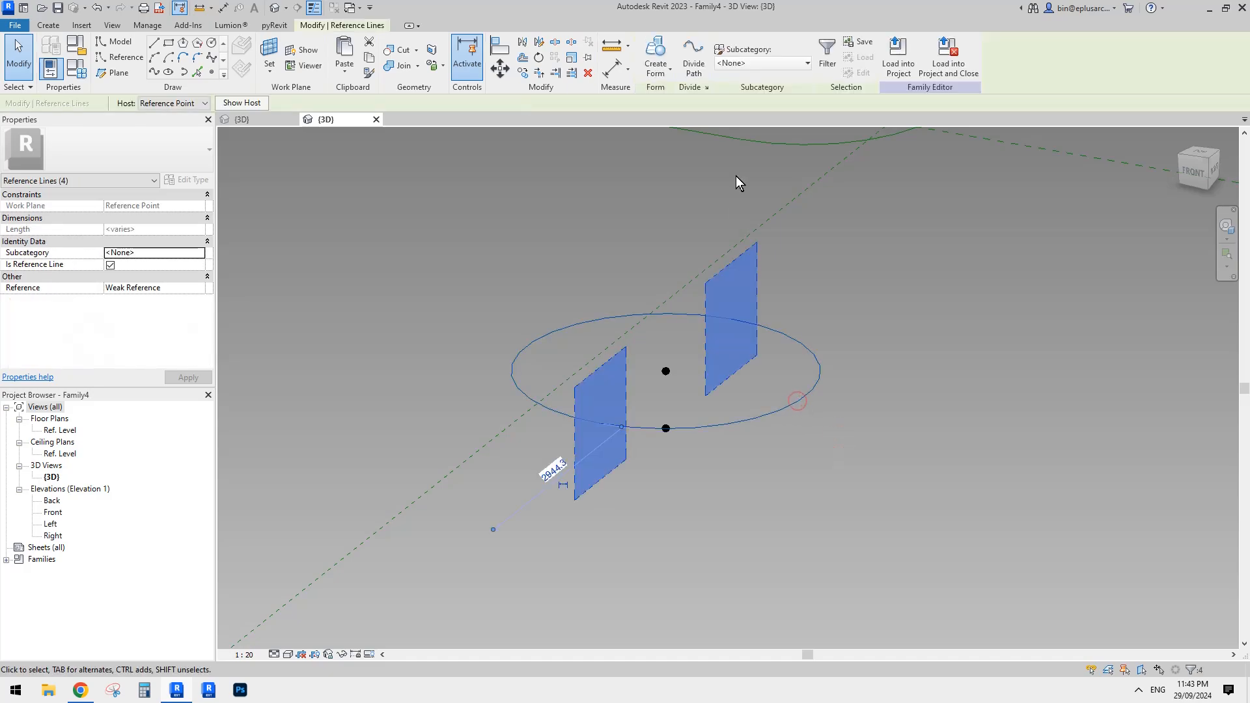
left_click(827, 55)
left_click(678, 134)
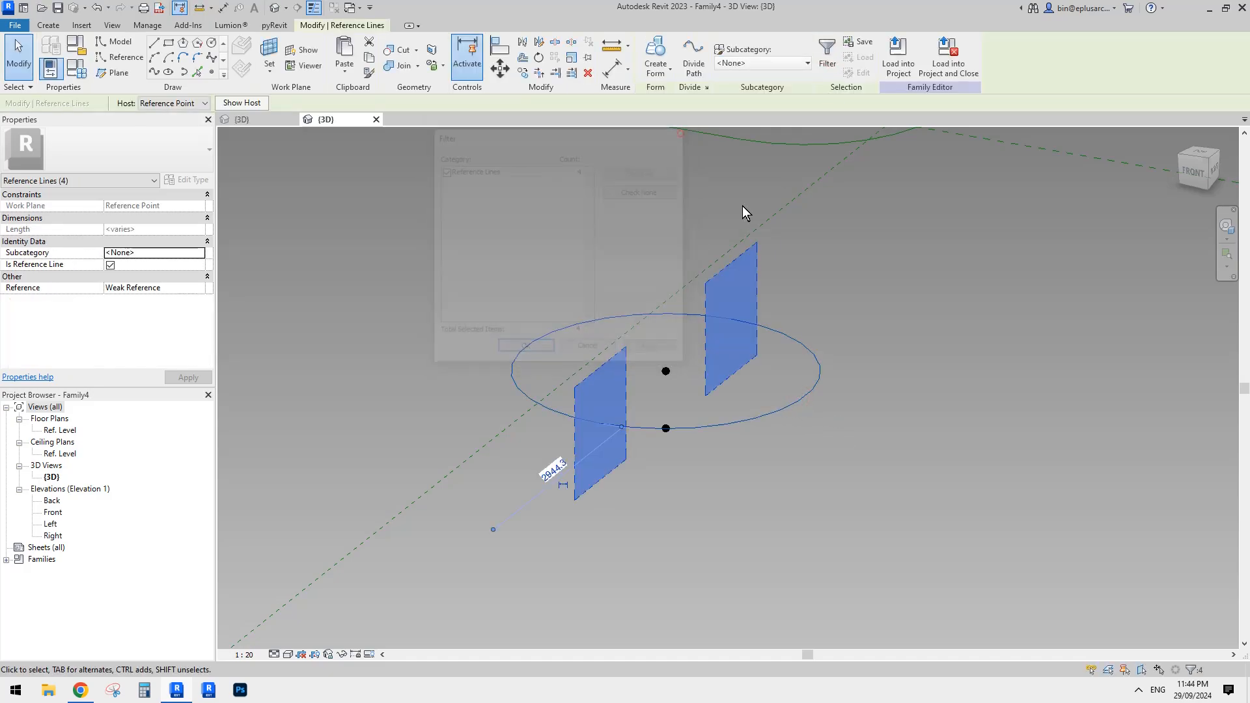
left_click(921, 348)
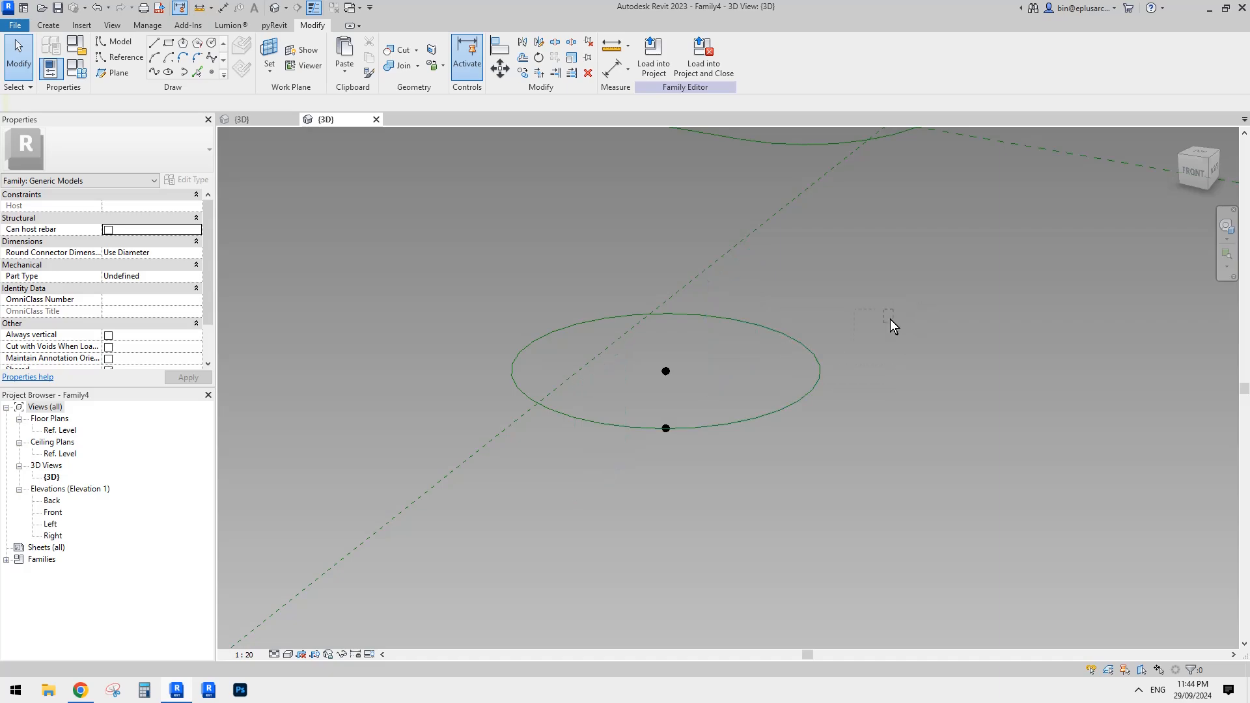
left_click(770, 405)
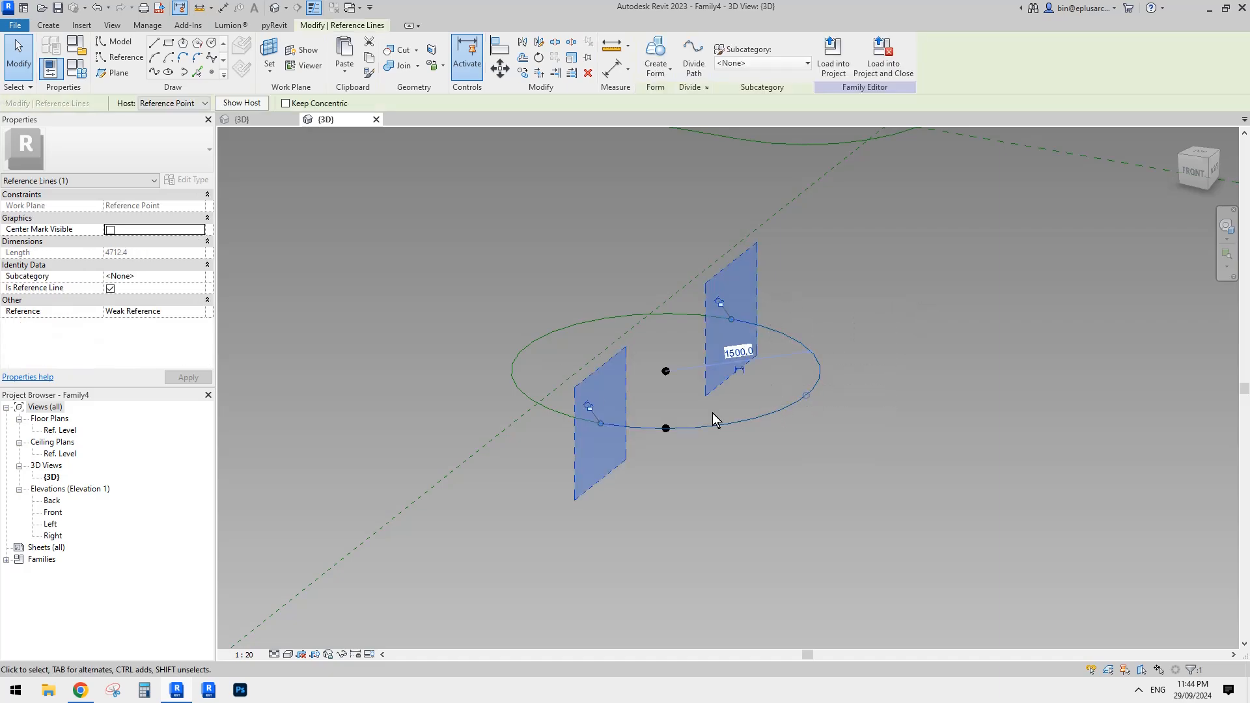
left_click(941, 310)
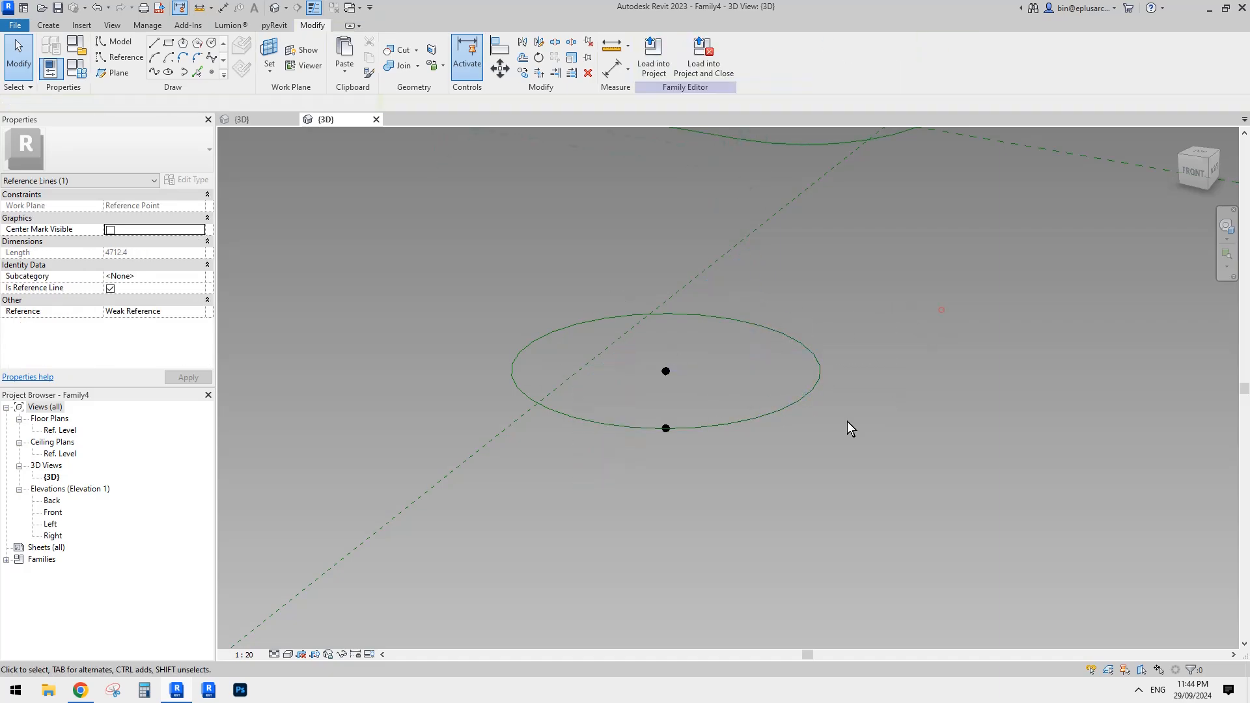
- Select all four segments of the nearly circular outline and duplicate them aligned to the same place
left_click(819, 389)
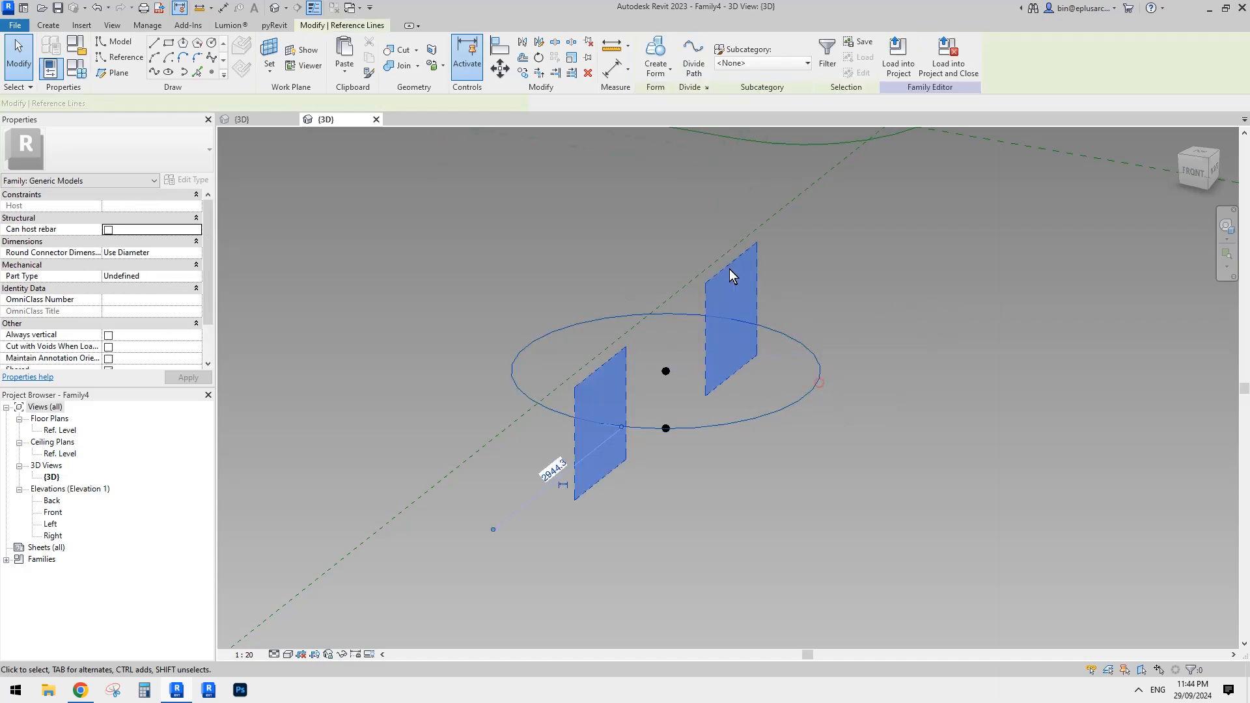
left_click(828, 57)
left_click(529, 351)
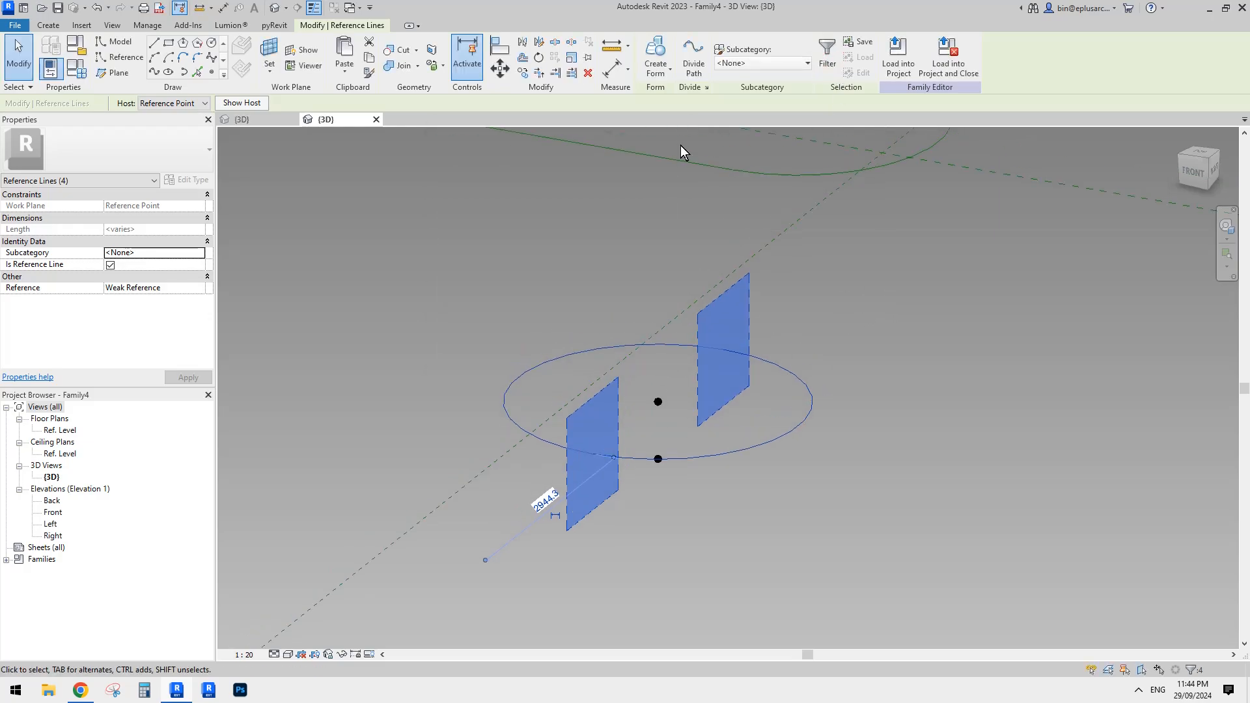
left_click(345, 66)
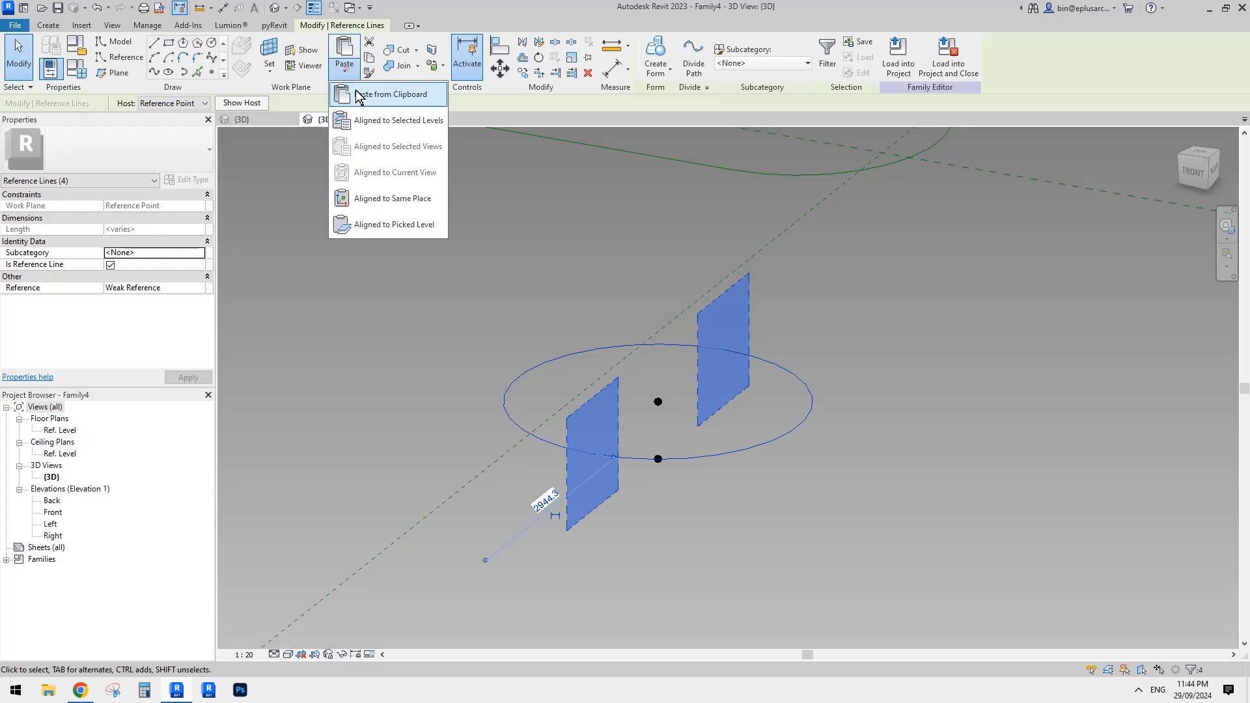
left_click(398, 198)
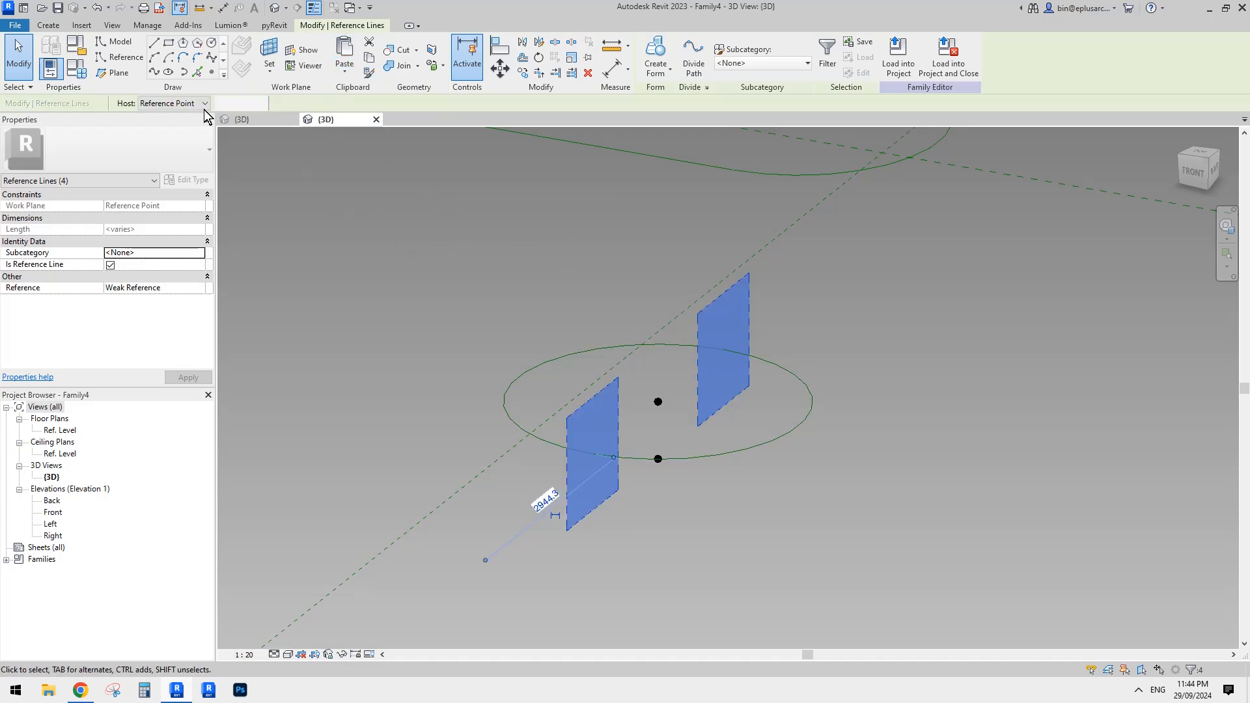
- Rehost the duplicated outline onto the horizontal plane of the lowest reference point
left_click(204, 104)
left_click(147, 125)
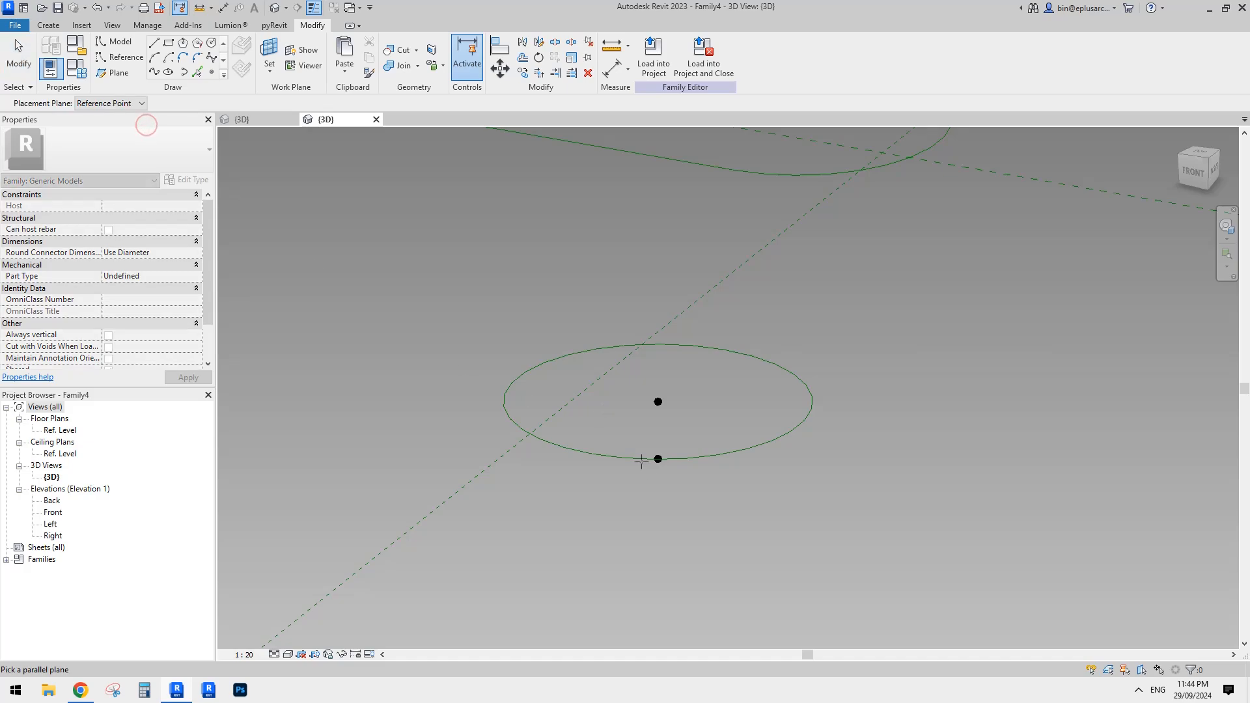
middle_click_drag(731, 471, 776, 410, "shift")
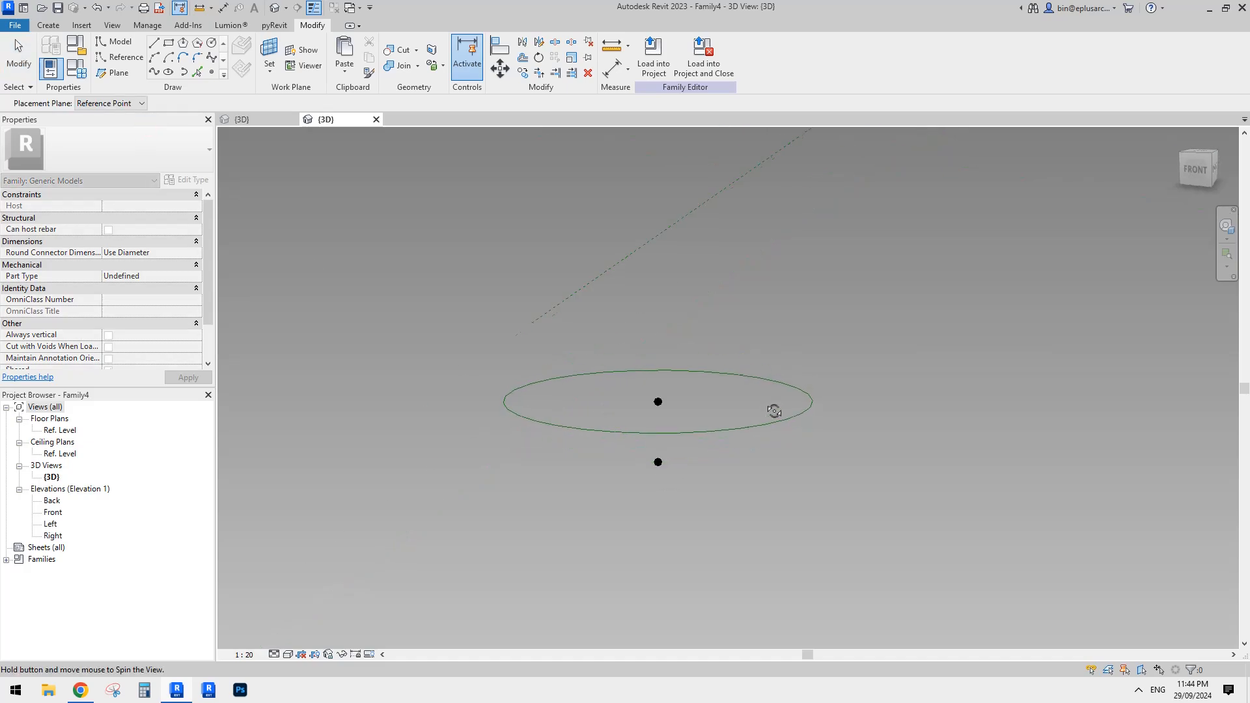
left_click(658, 463)
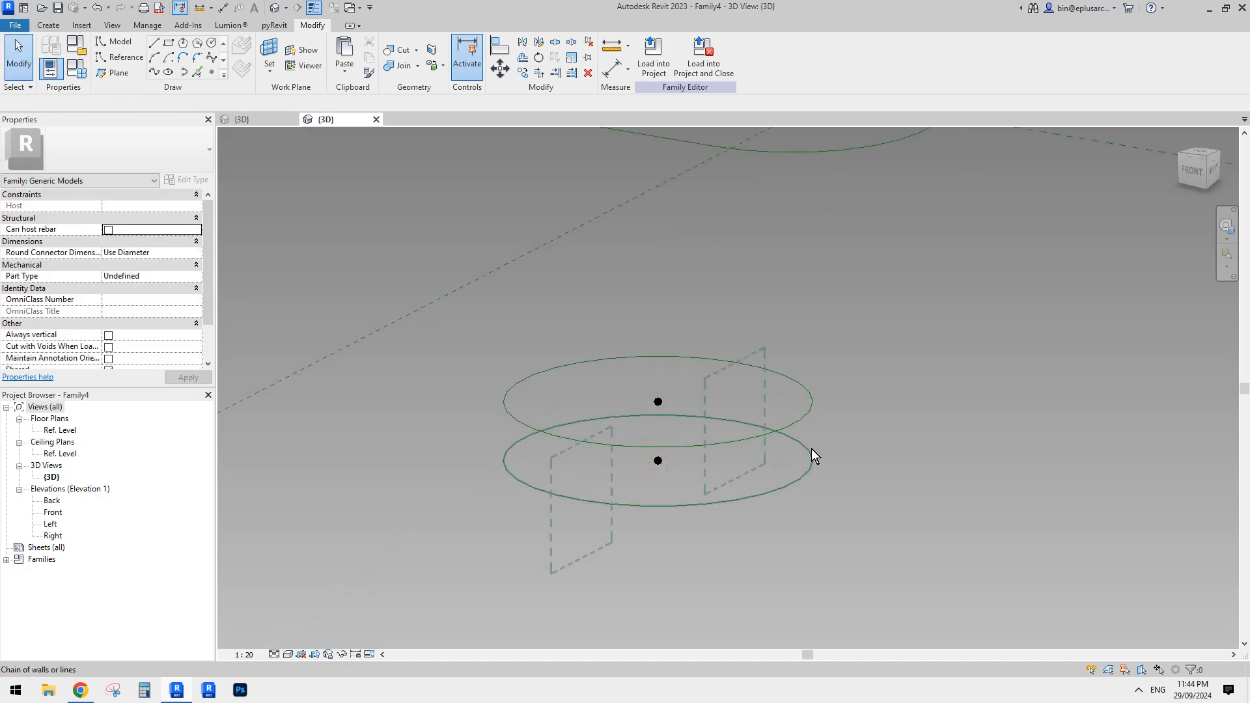
- Try to create a lofted form from the upper slot and both nearly circular outlines
middle_click_drag(558, 444, 681, 455, "shift")
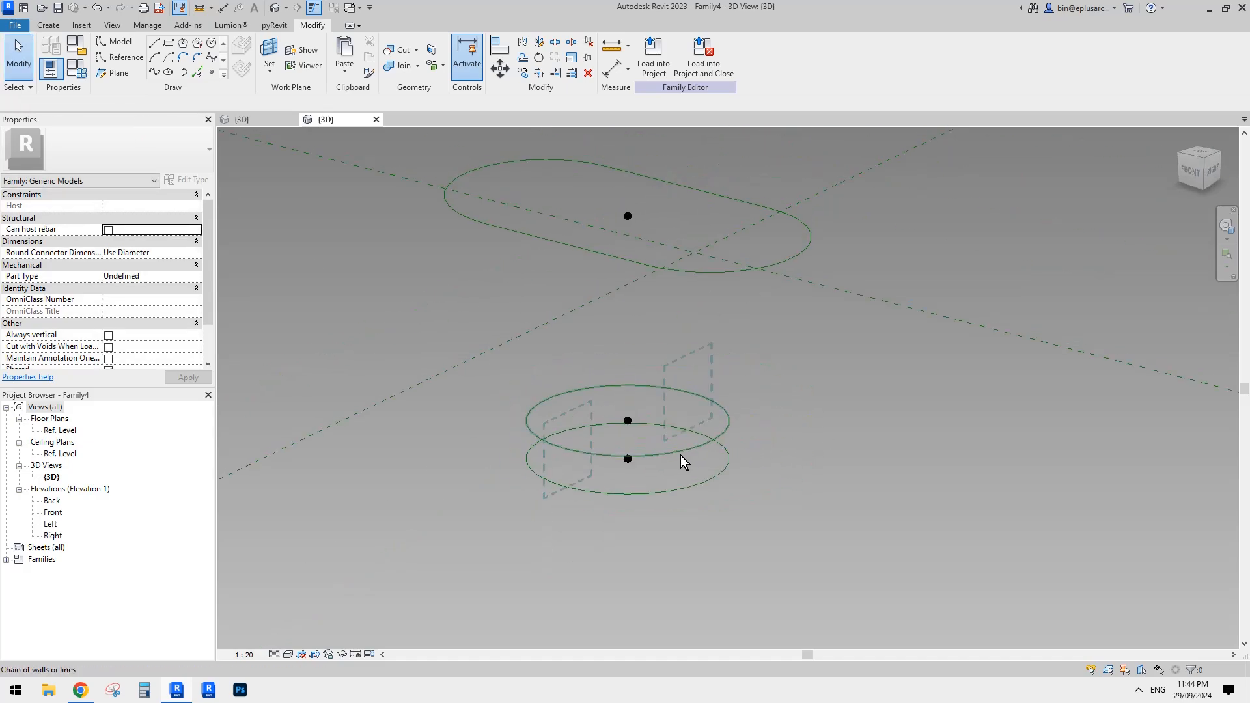
left_click(780, 496)
left_click(732, 444)
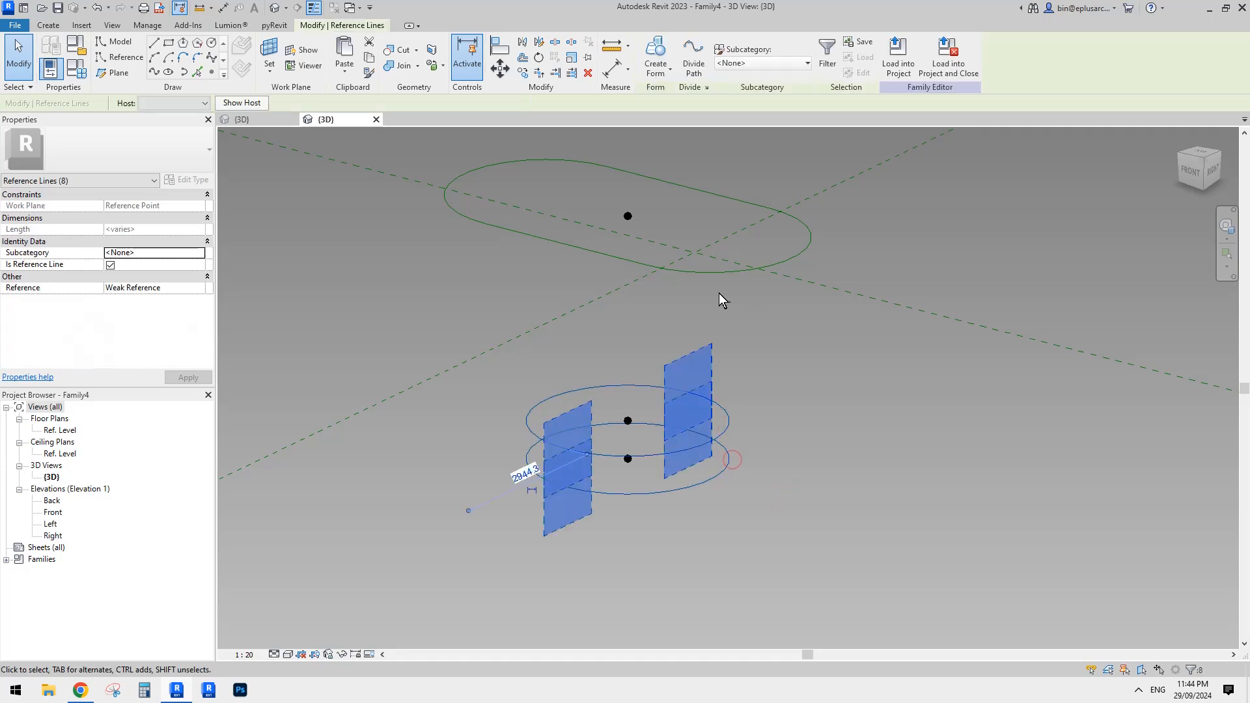
left_click(724, 274, "ctrl")
left_click(658, 49)
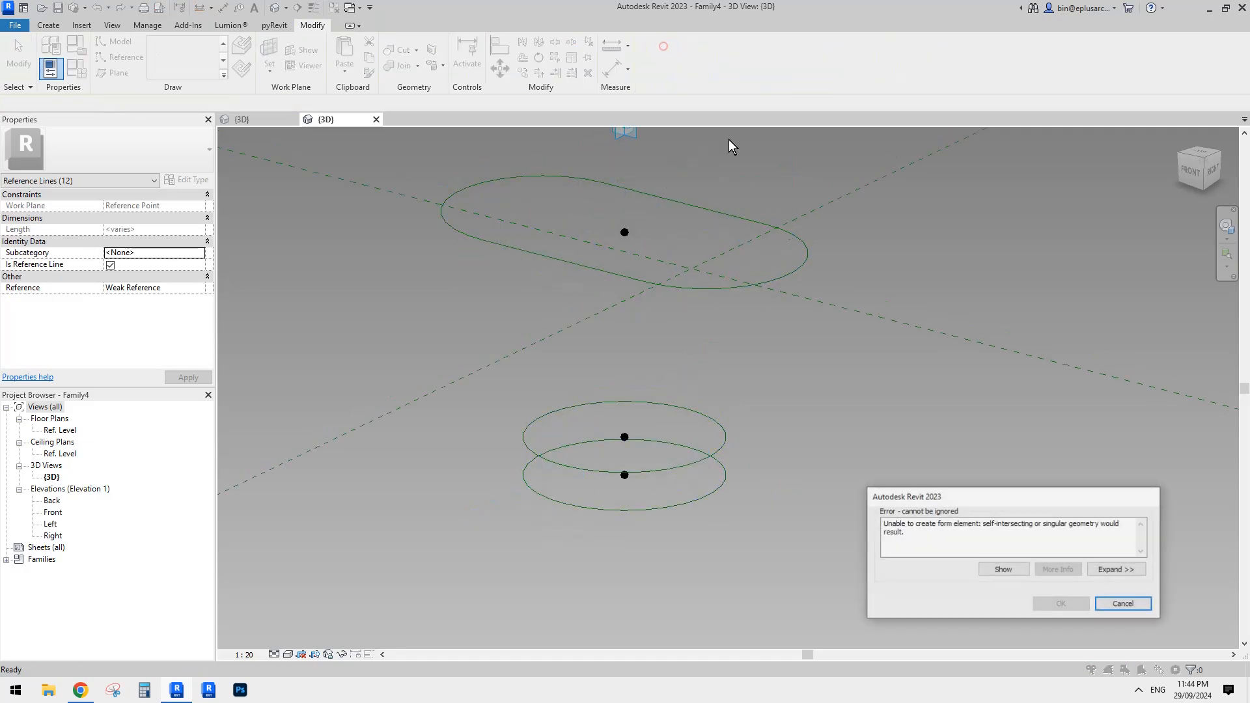
left_click(1123, 604)
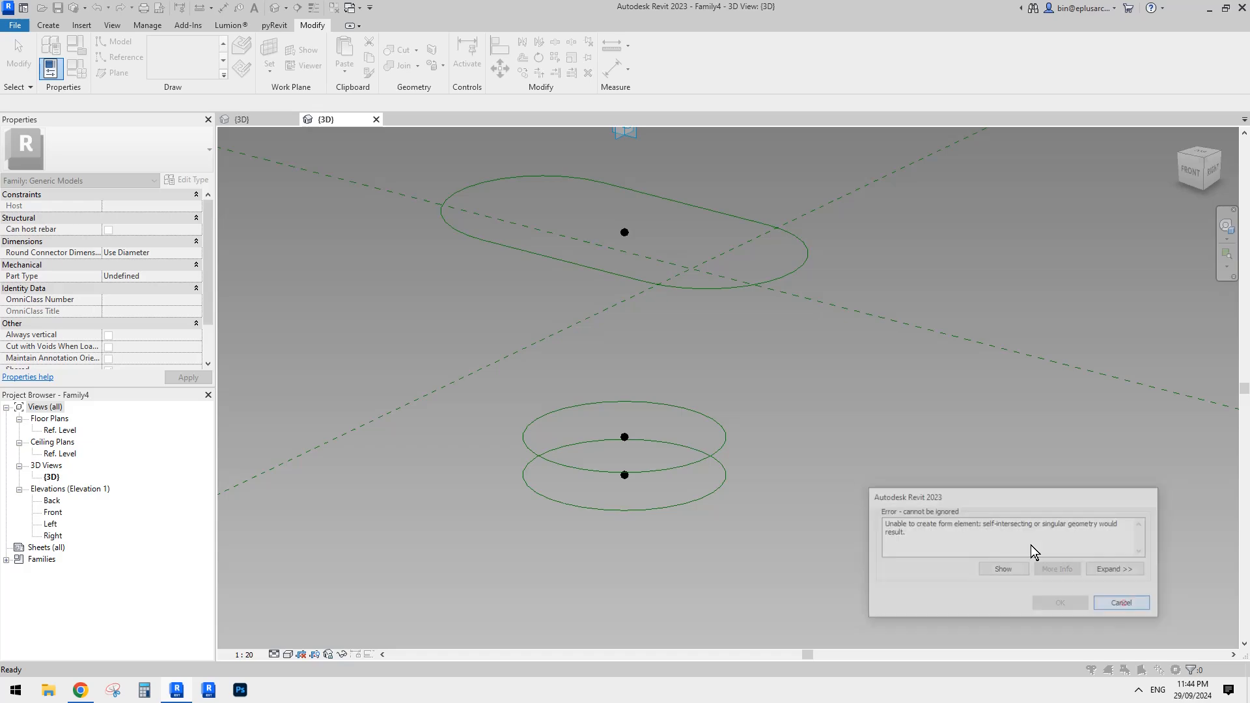
- Move the lowest reference point up to an offset of about -124, bringing its outline close beneath the other nearly circular outline
scroll(630, 480, "up", 2)
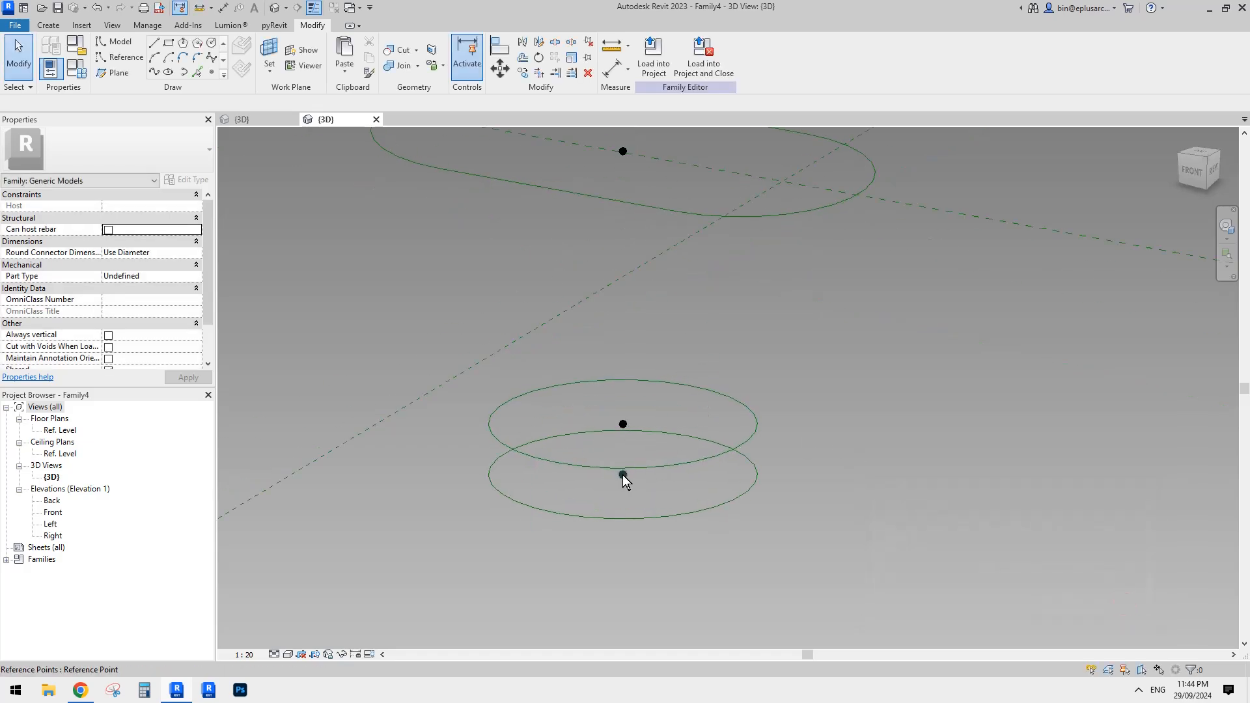
left_click(623, 475)
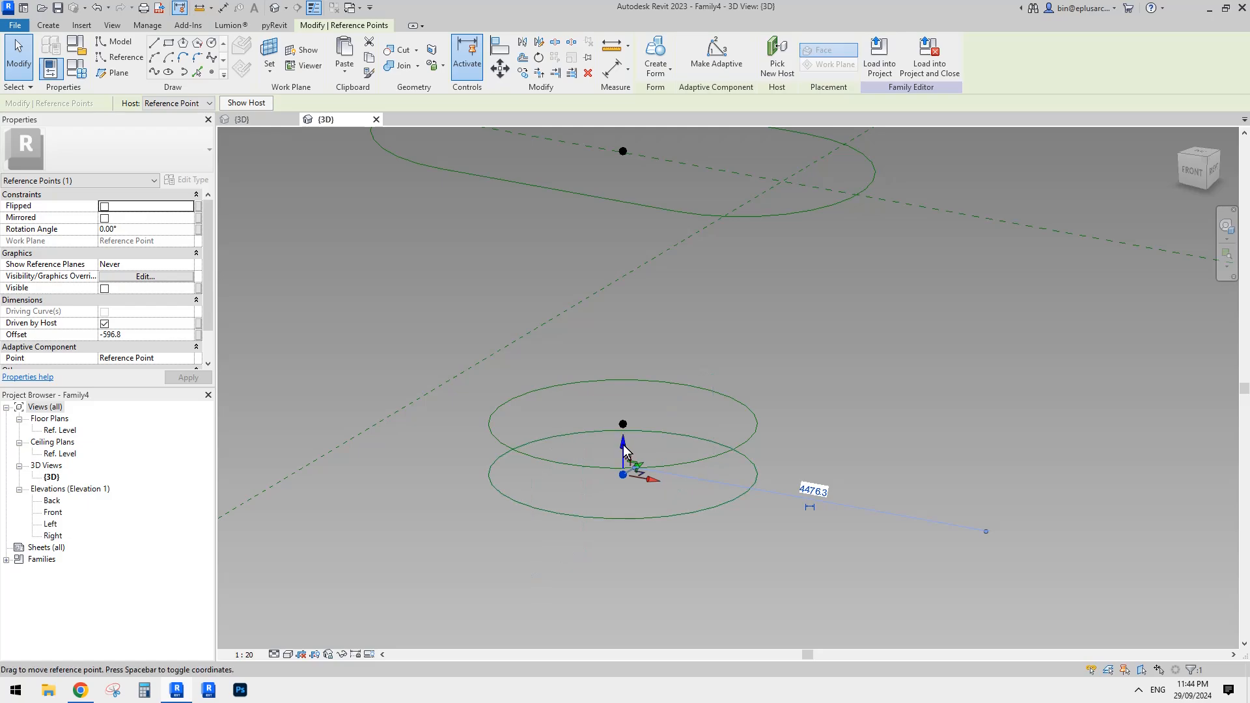
left_click_drag(623, 449, 625, 403)
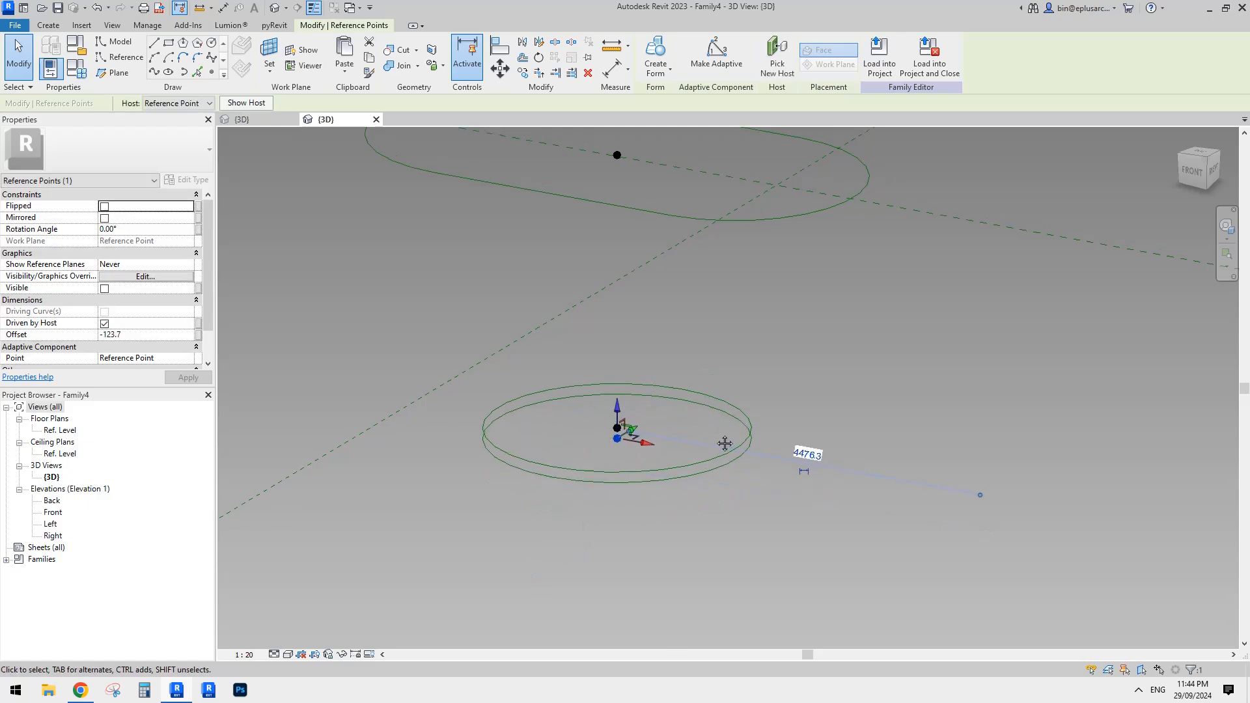
- Create a lofted form from the upper slot and both nearly circular outlines
left_click(749, 452)
left_click(746, 454)
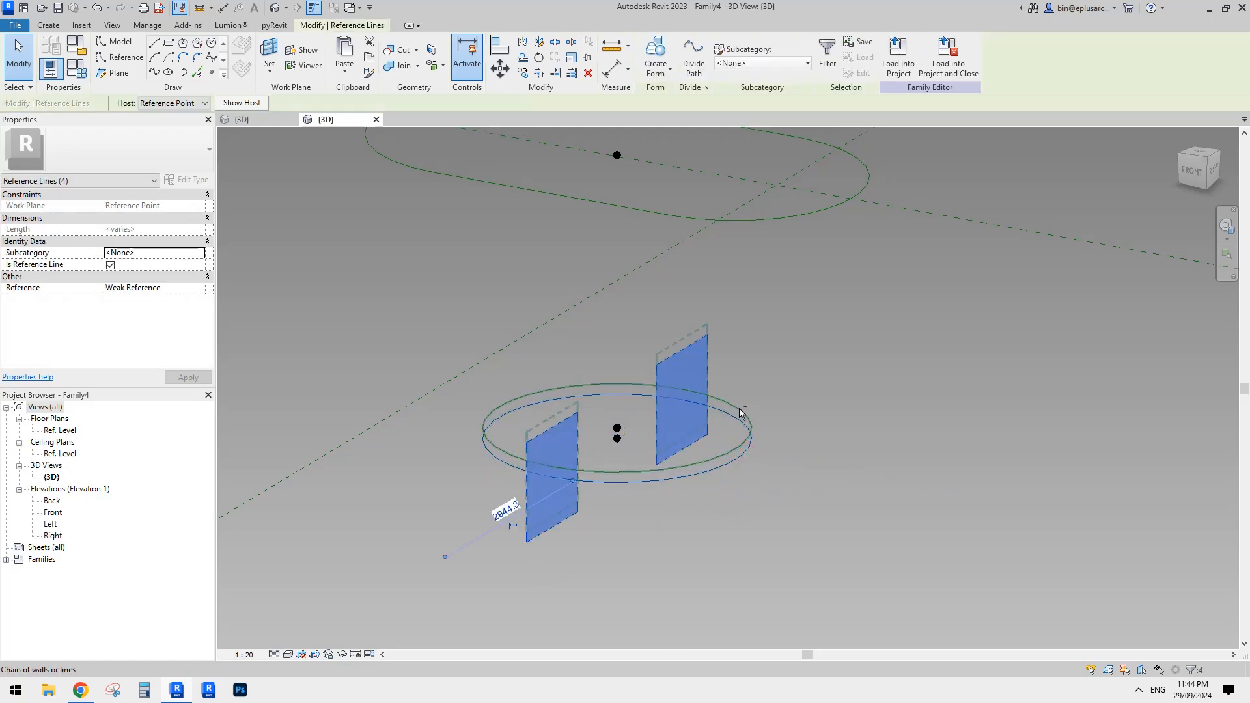
scroll(651, 403, "down", 1)
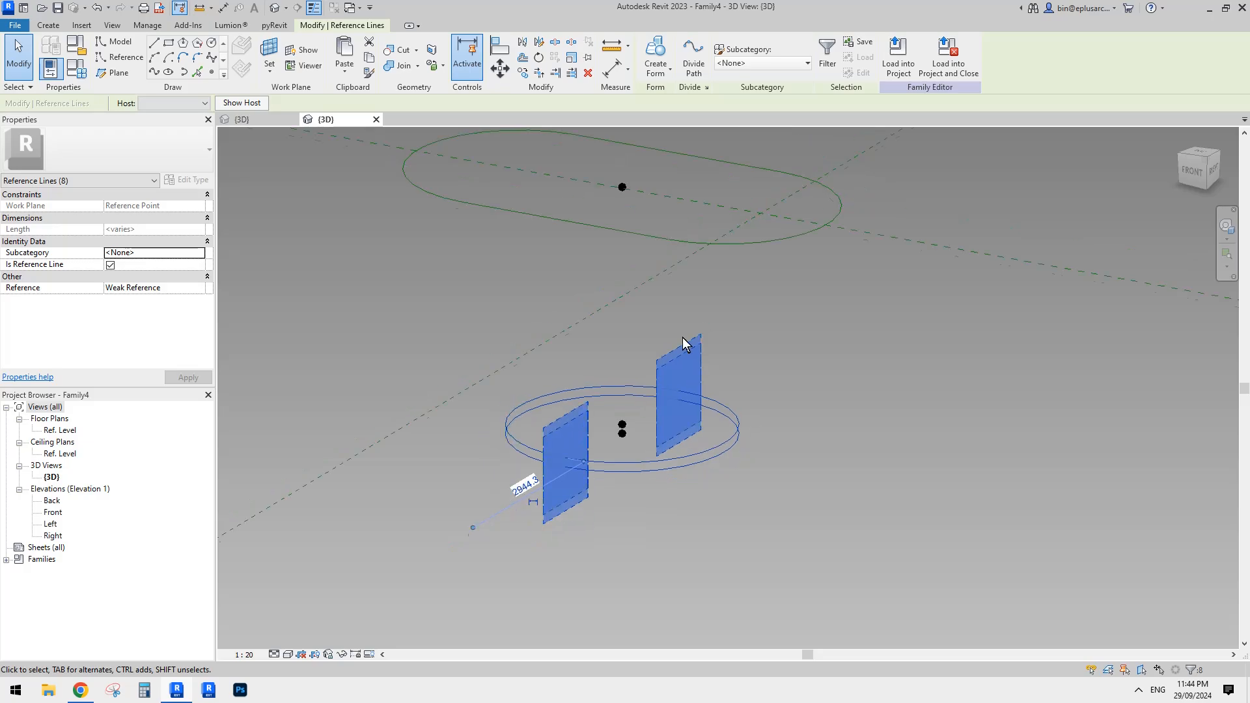
middle_click_drag(720, 267, 701, 393)
key("Tab")
left_click(722, 372, "ctrl")
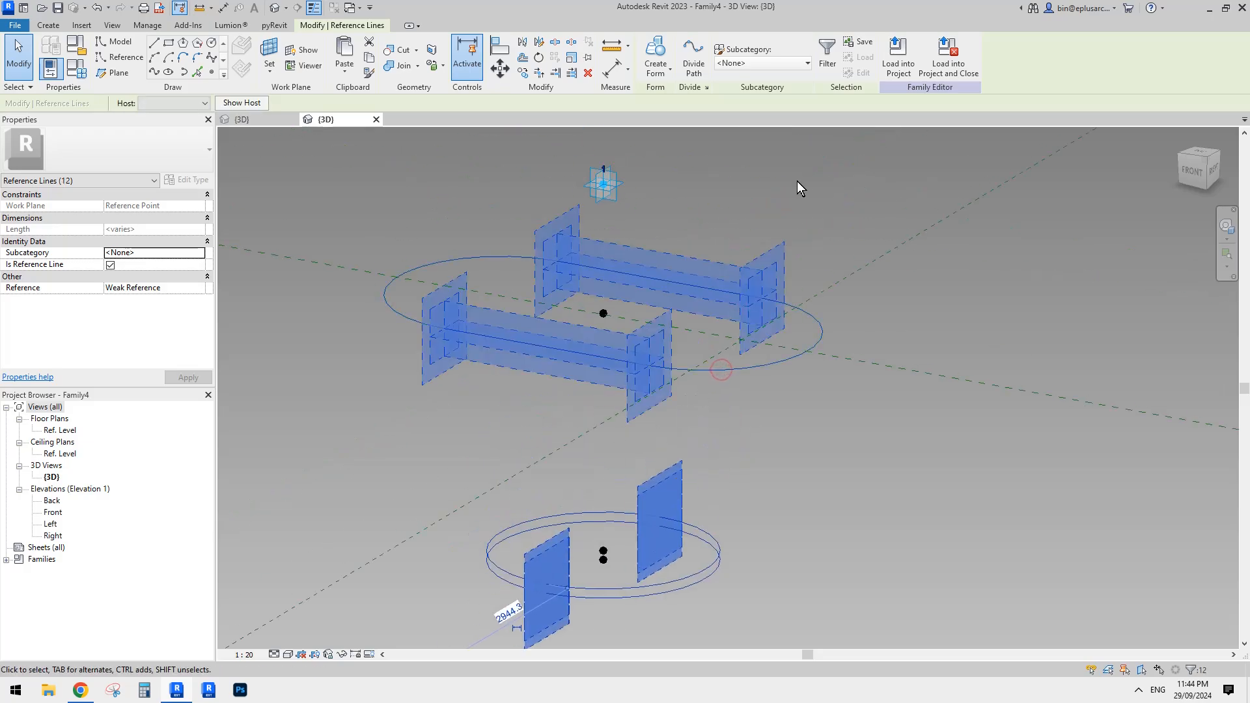
left_click(828, 58)
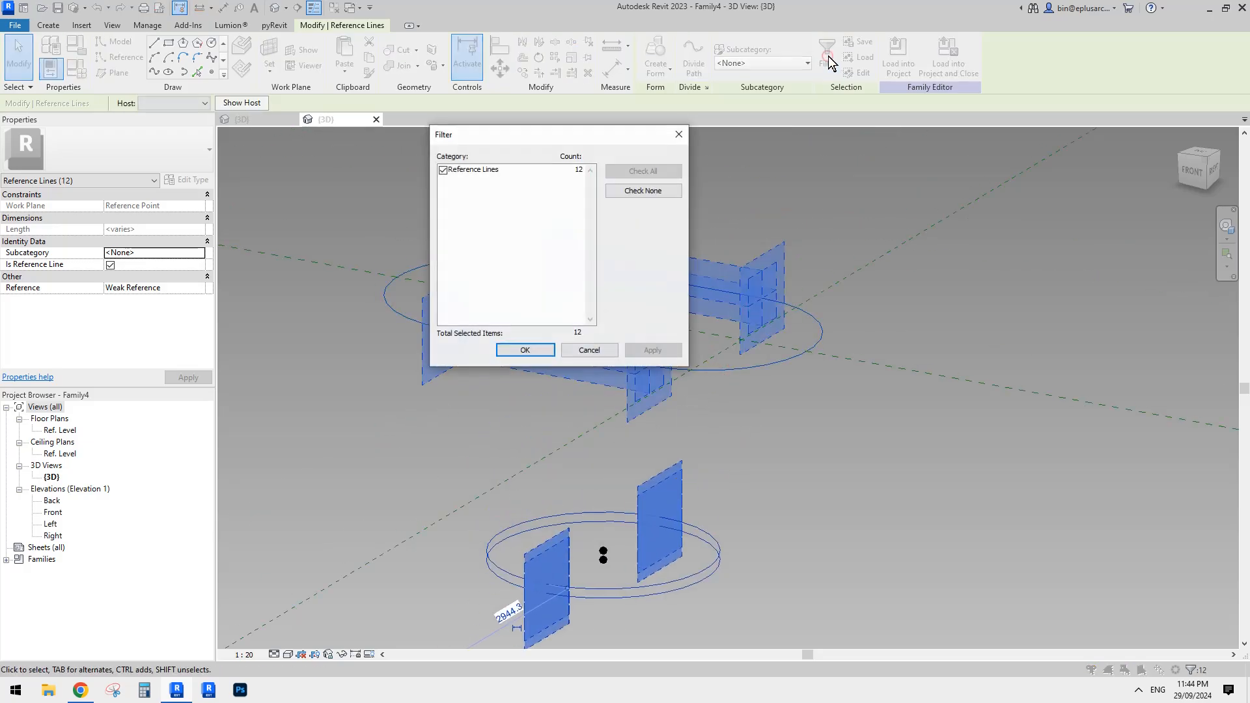
left_click(524, 351)
left_click(656, 54)
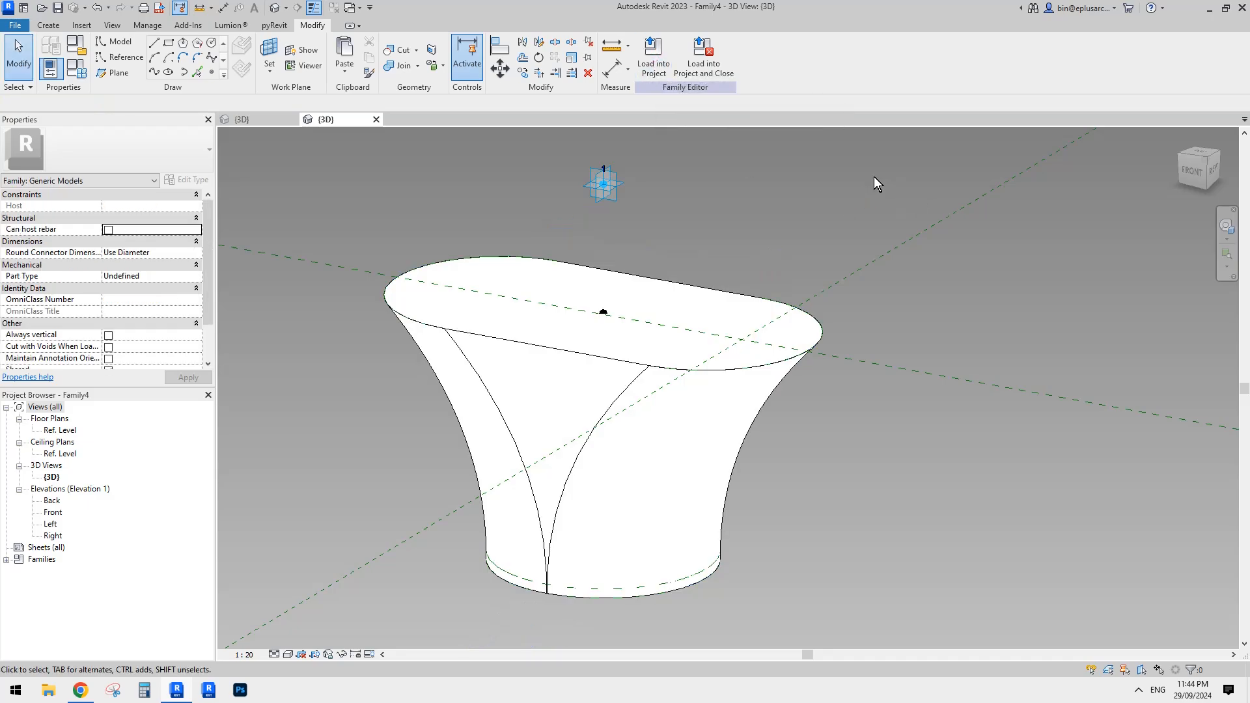
middle_click_drag(873, 184, 855, 307, "shift")
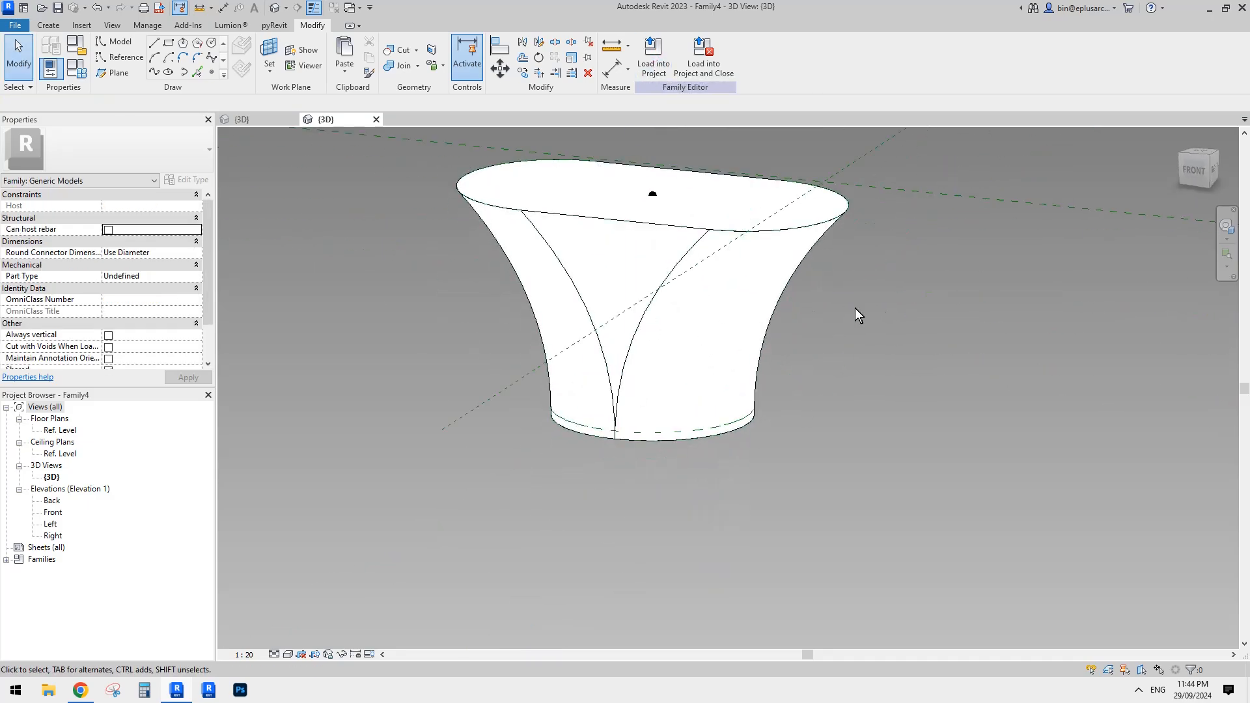
- Show the pier in wireframe and set the lowest reference point's offset to -1
key("f")
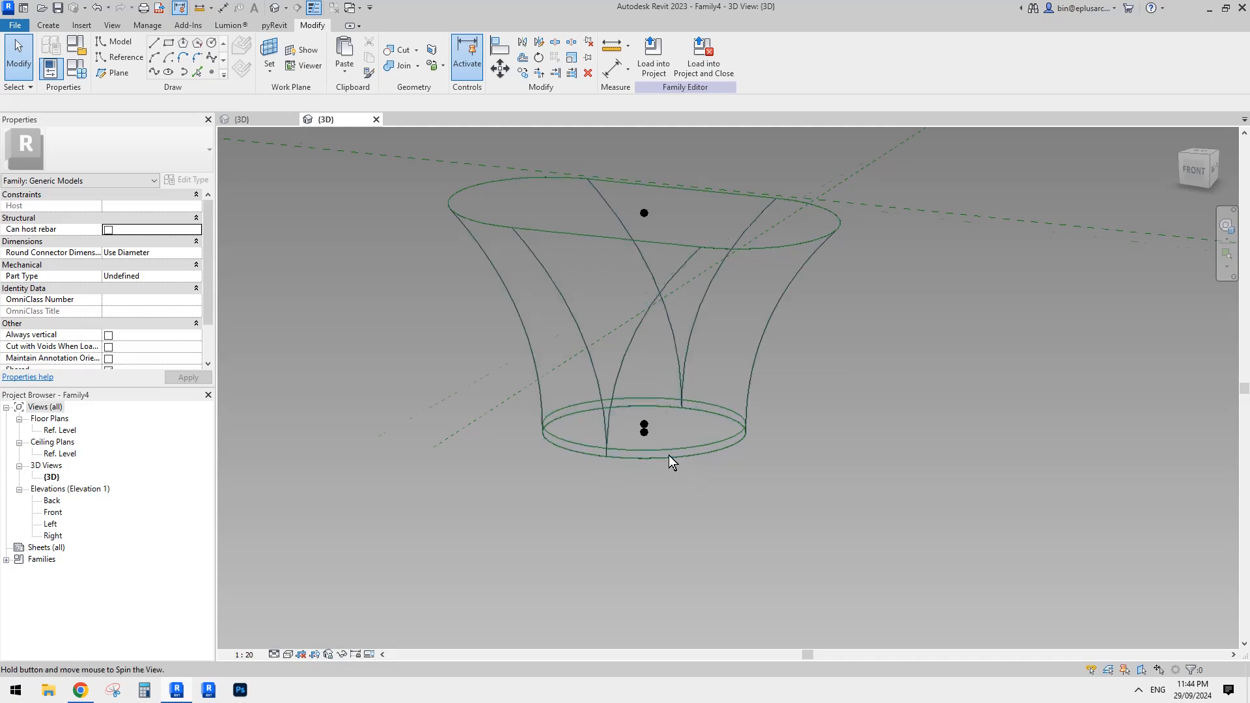
scroll(644, 433, "up", 4)
left_click(650, 427)
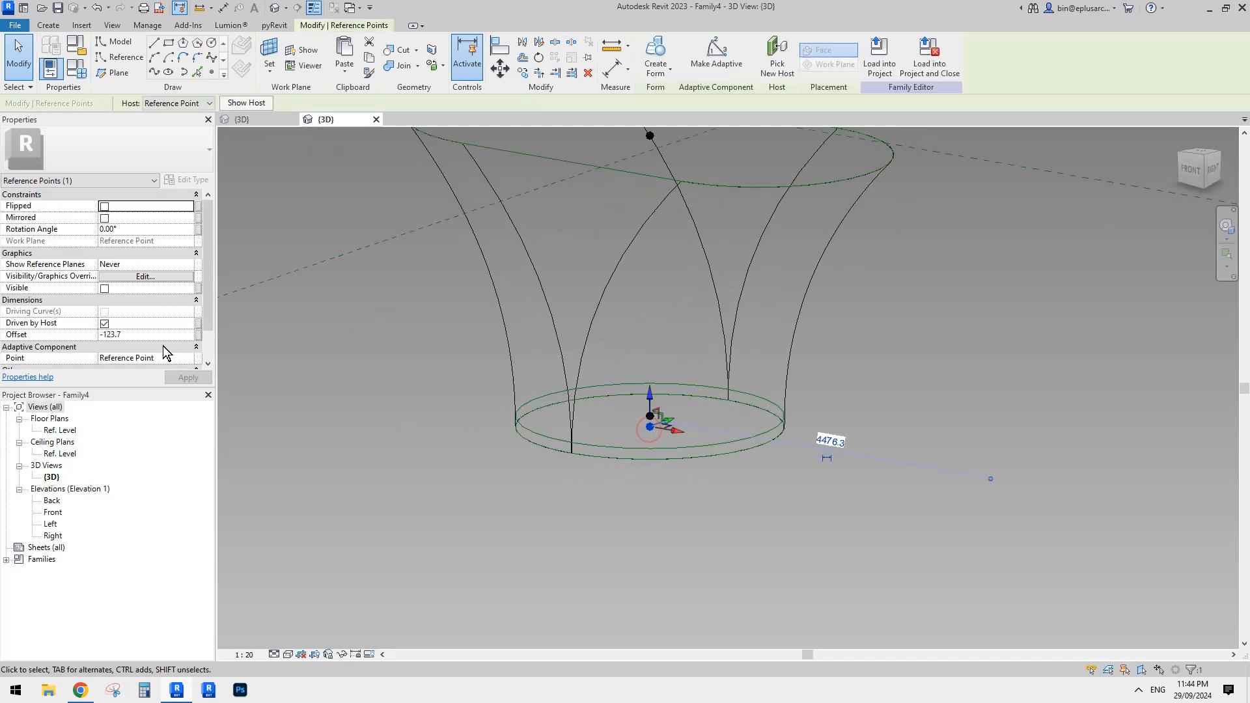
left_click(144, 335)
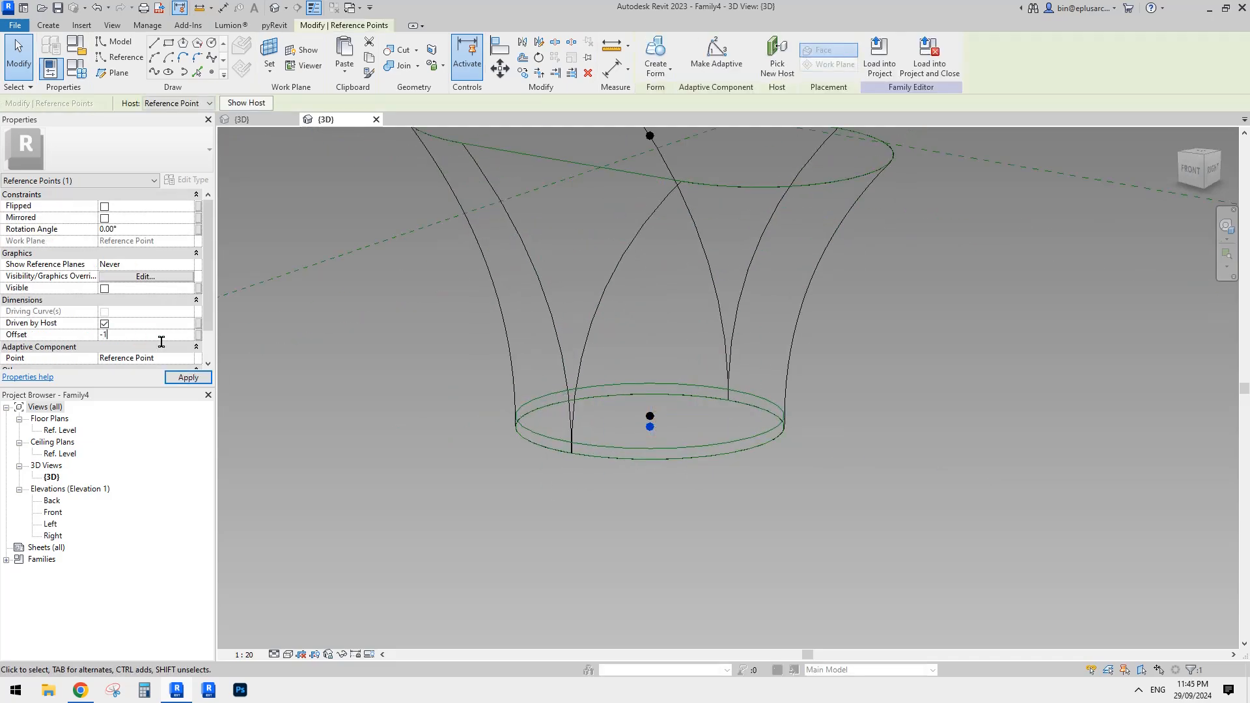
left_click(952, 404)
scroll(792, 359, "down", 5)
middle_click_drag(802, 383, 833, 424, "shift")
scroll(743, 397, "up", 3)
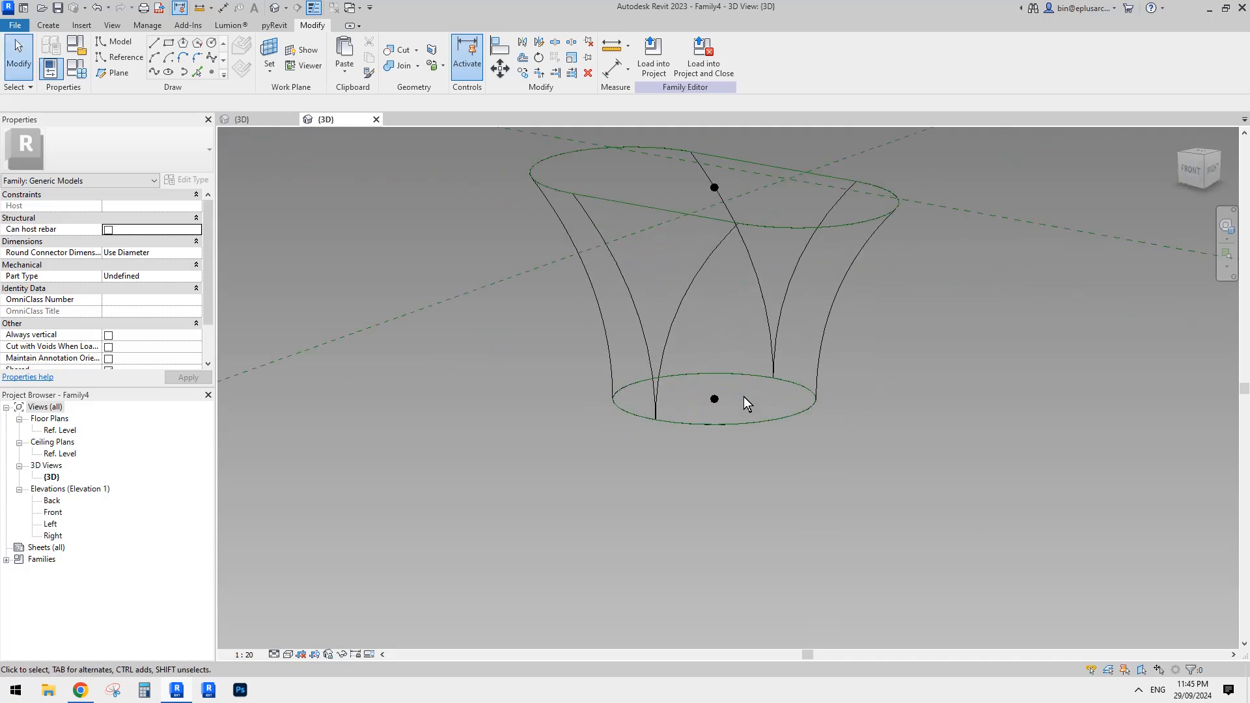
- Check the pier reference picture in Chrome, return to Revit, then temporarily hide the lowest reference point and select the one directly above it
left_click(80, 690)
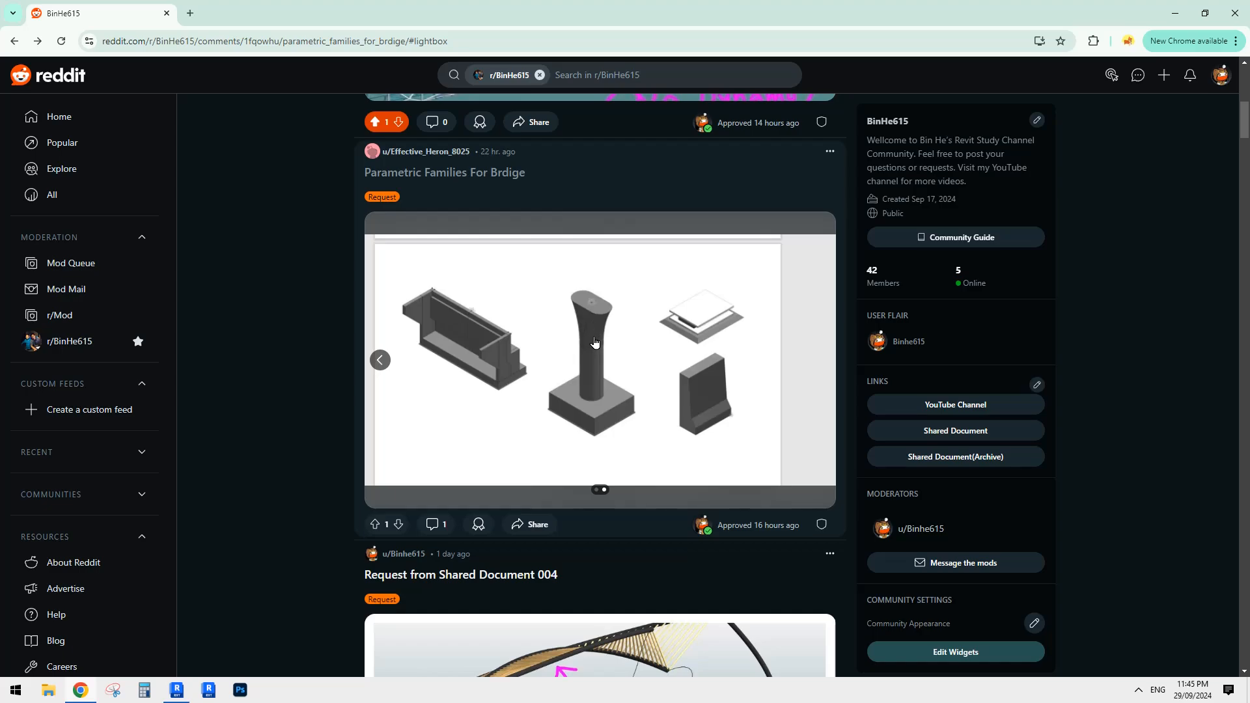
left_click(176, 690)
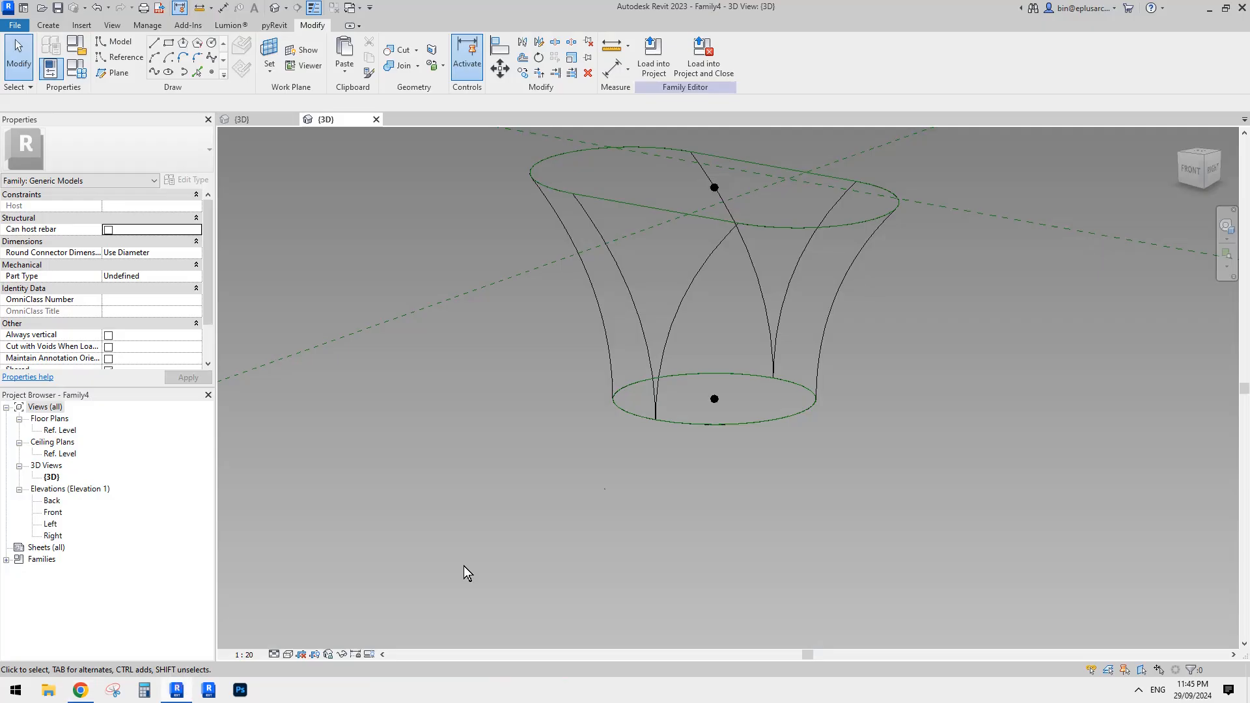
left_click(715, 399)
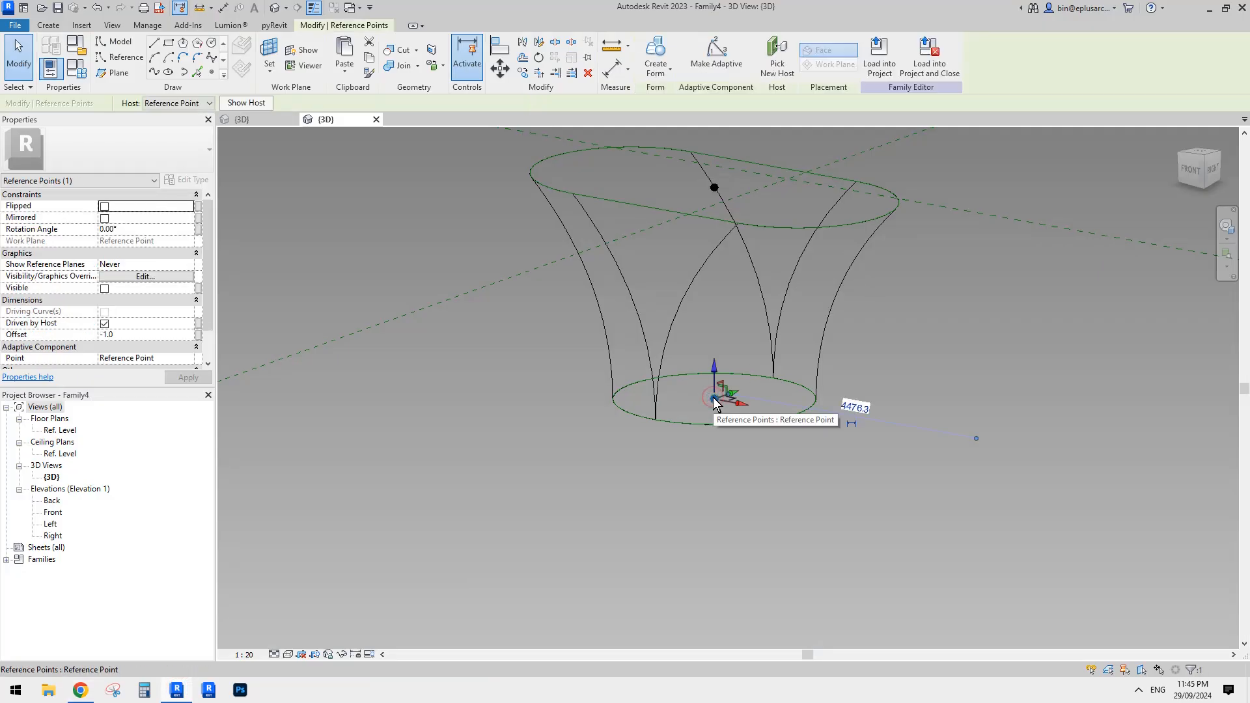
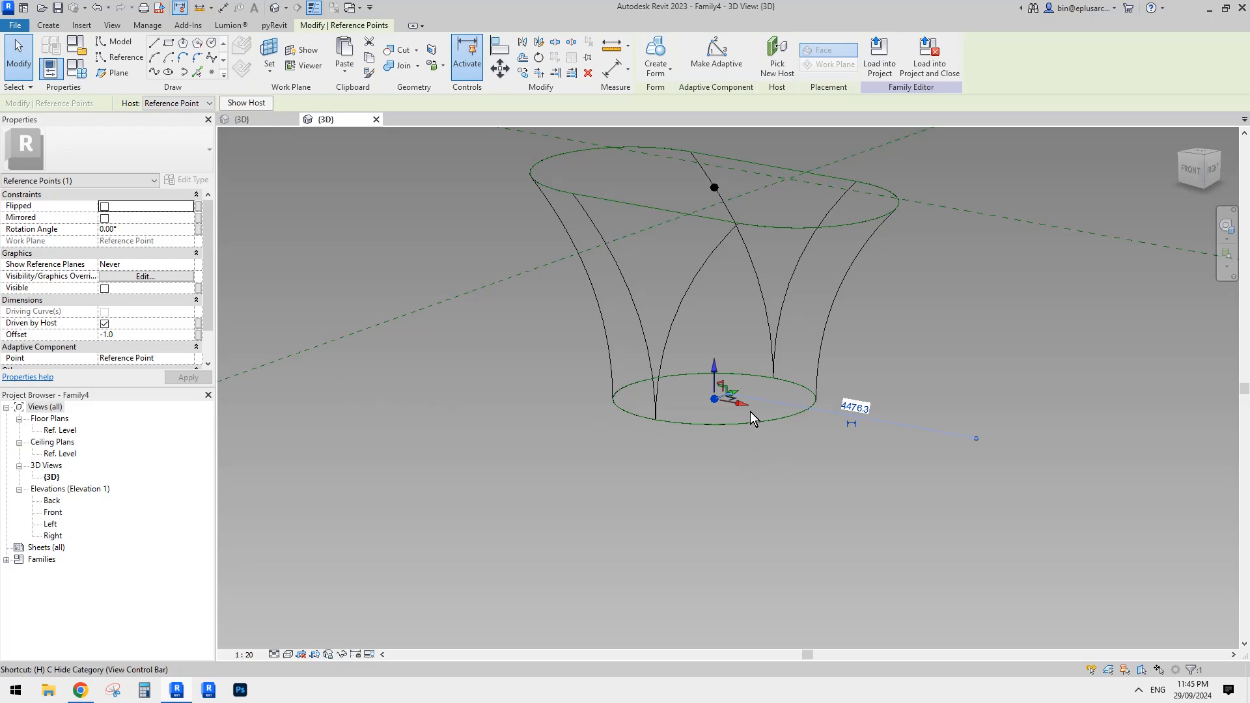
key("h")
key("h")
left_click(715, 399)
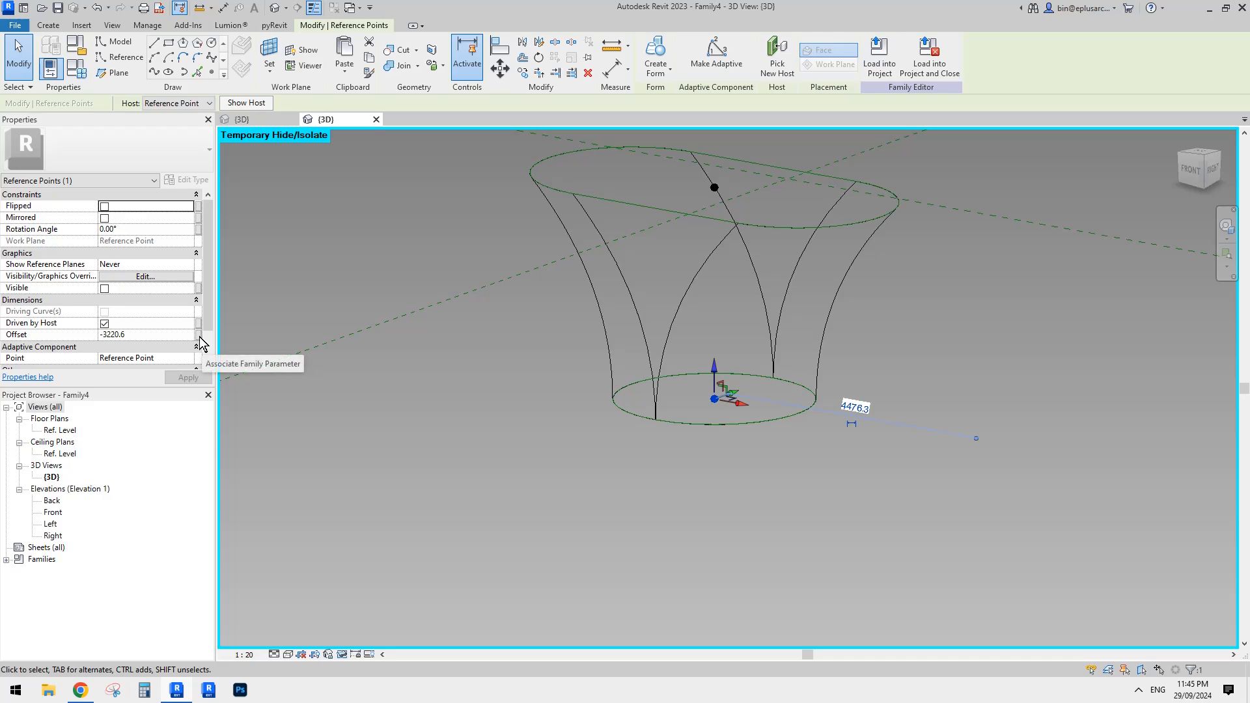
- Lower the selected reference point to an offset of about -5339 to make the pier taller
middle_click_drag(775, 399, 641, 363)
scroll(649, 333, "down", 1)
middle_click_drag(641, 363, 677, 384)
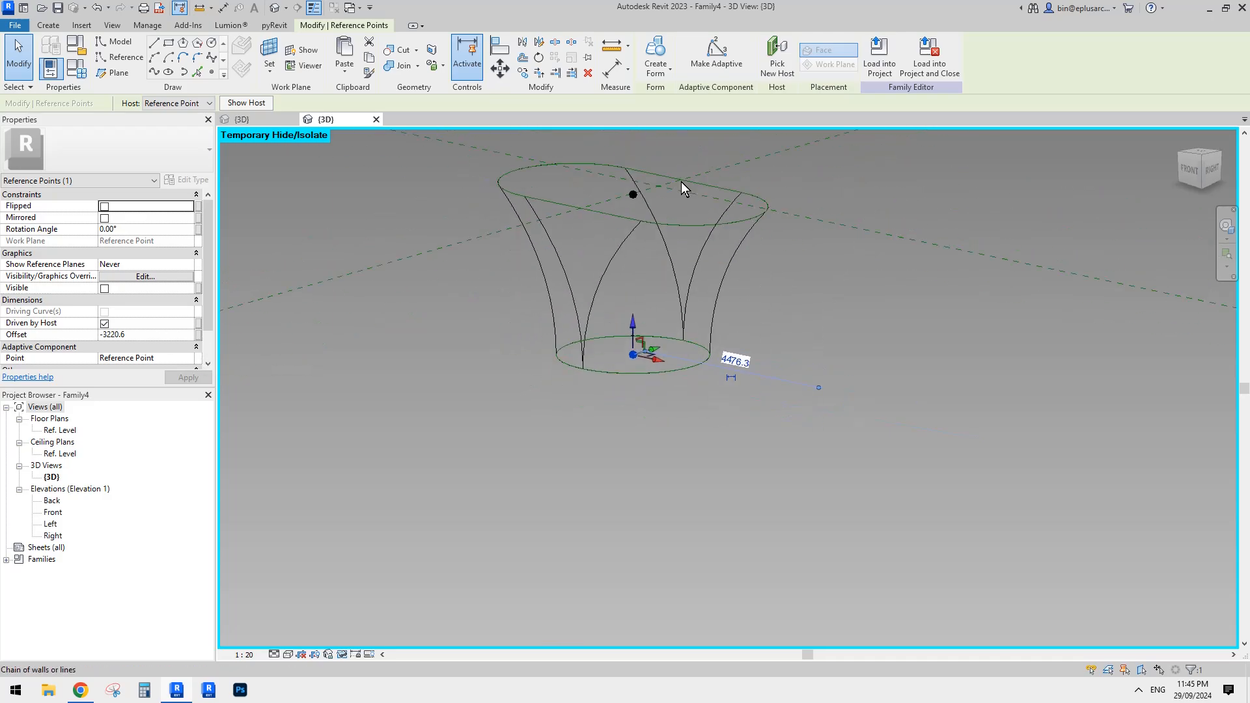
left_click_drag(632, 326, 637, 403)
scroll(711, 364, "down", 2)
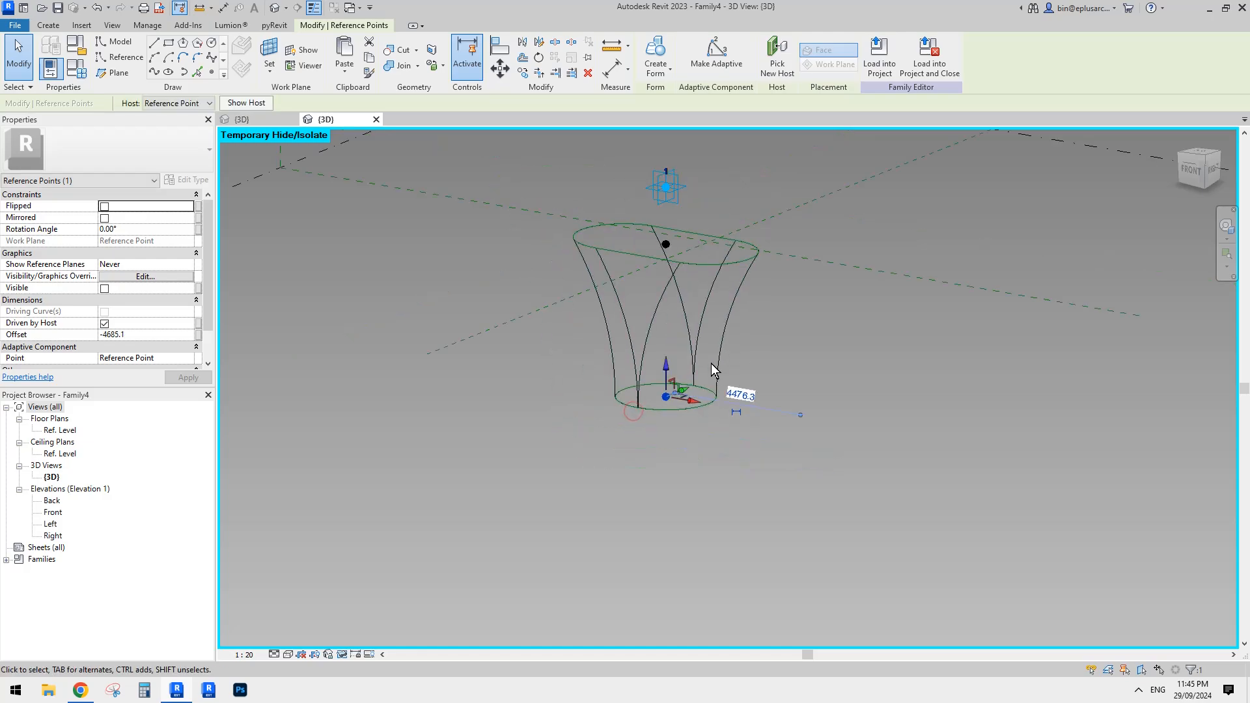
left_click_drag(669, 364, 668, 389)
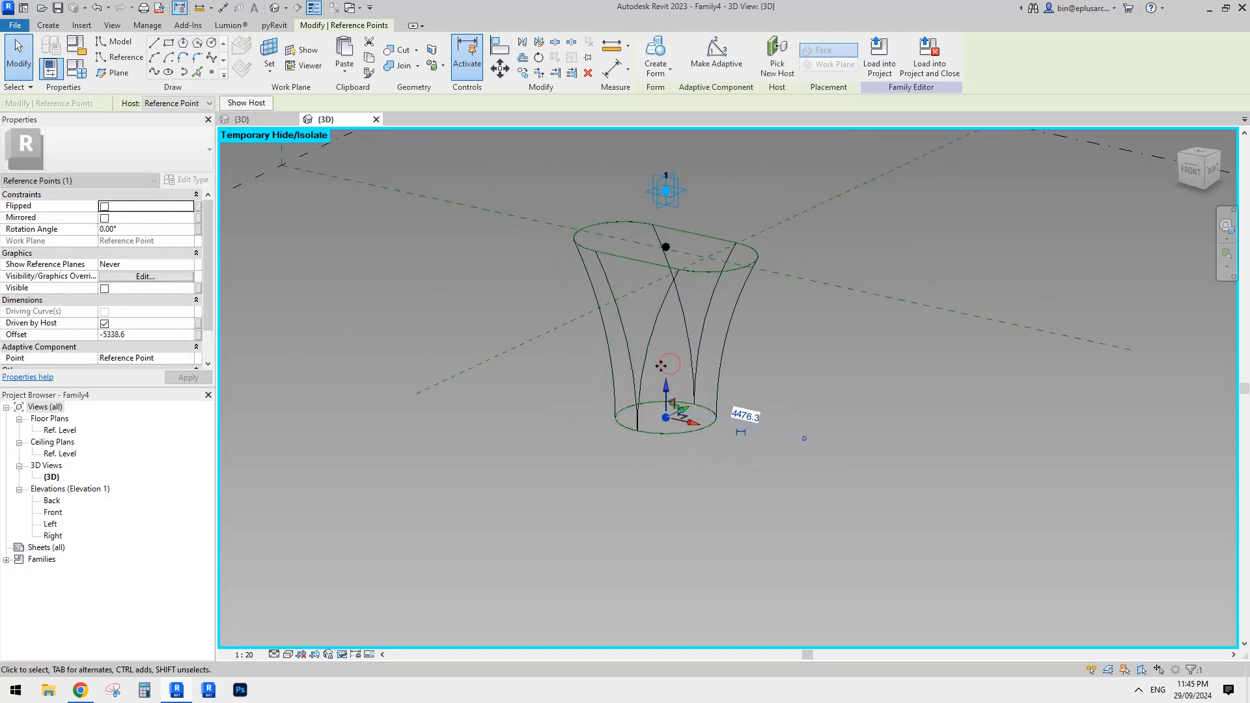
left_click(759, 365)
- Inspect the base outline up close and restore the temporarily hidden reference point
scroll(767, 325, "down", 1)
scroll(716, 358, "up", 5)
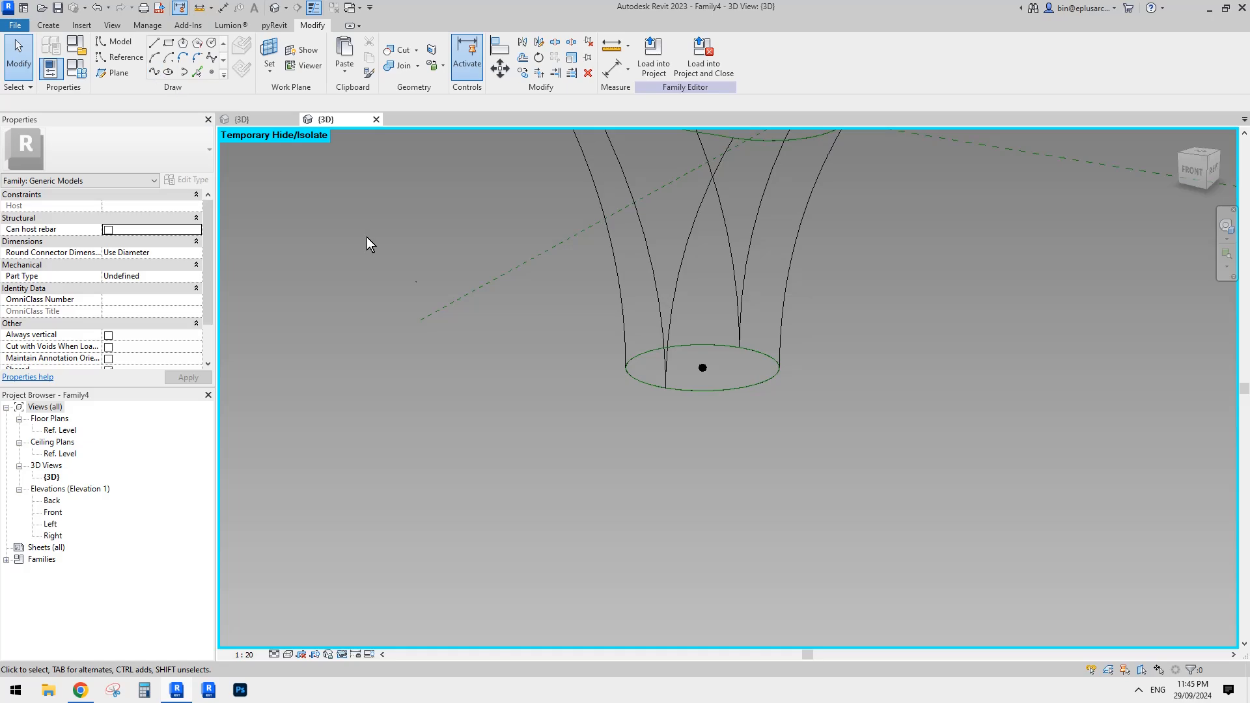
middle_click_drag(366, 237, 342, 217)
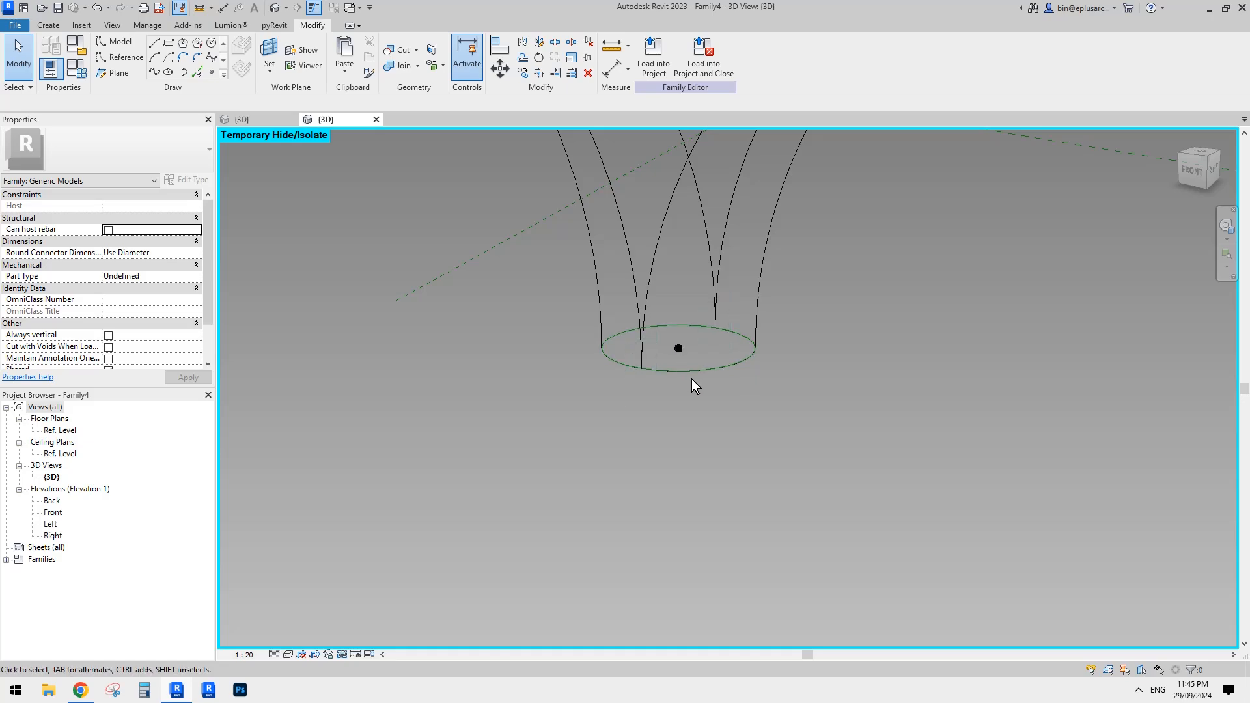
scroll(678, 362, "up", 6)
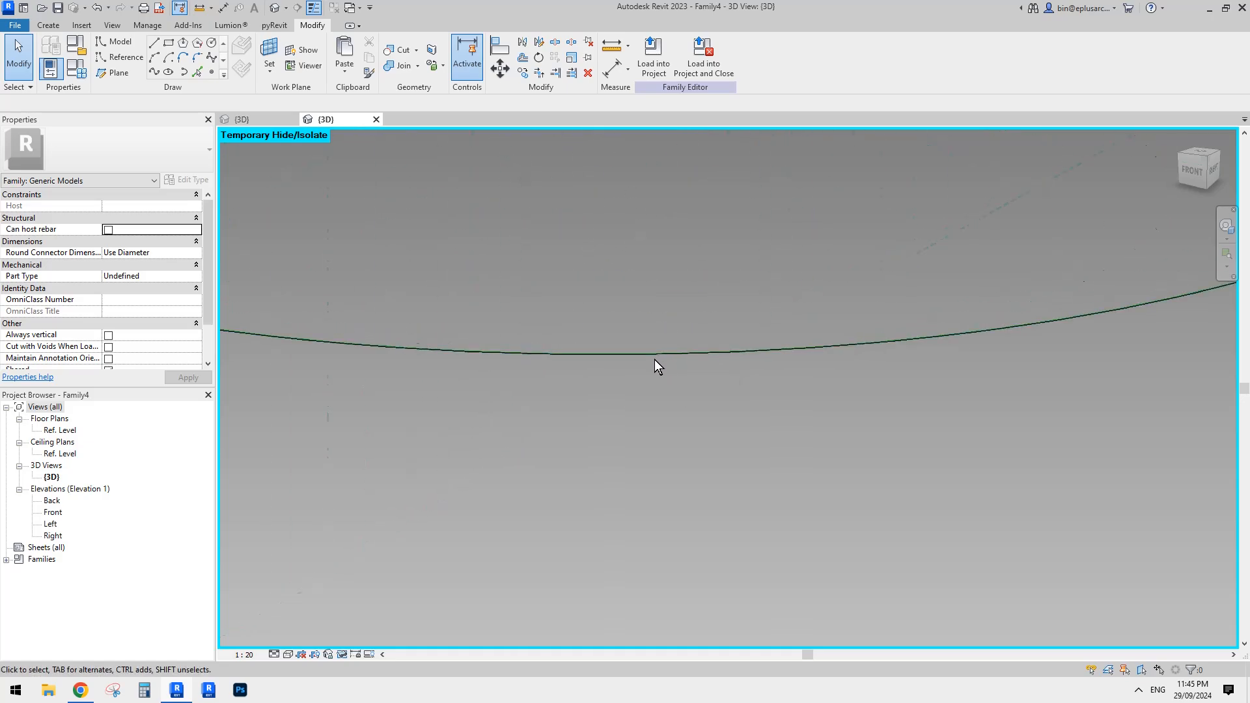
scroll(652, 360, "down", 5)
middle_click_drag(729, 398, 693, 388)
key("h")
scroll(693, 381, "down", 1)
key("h")
key("r")
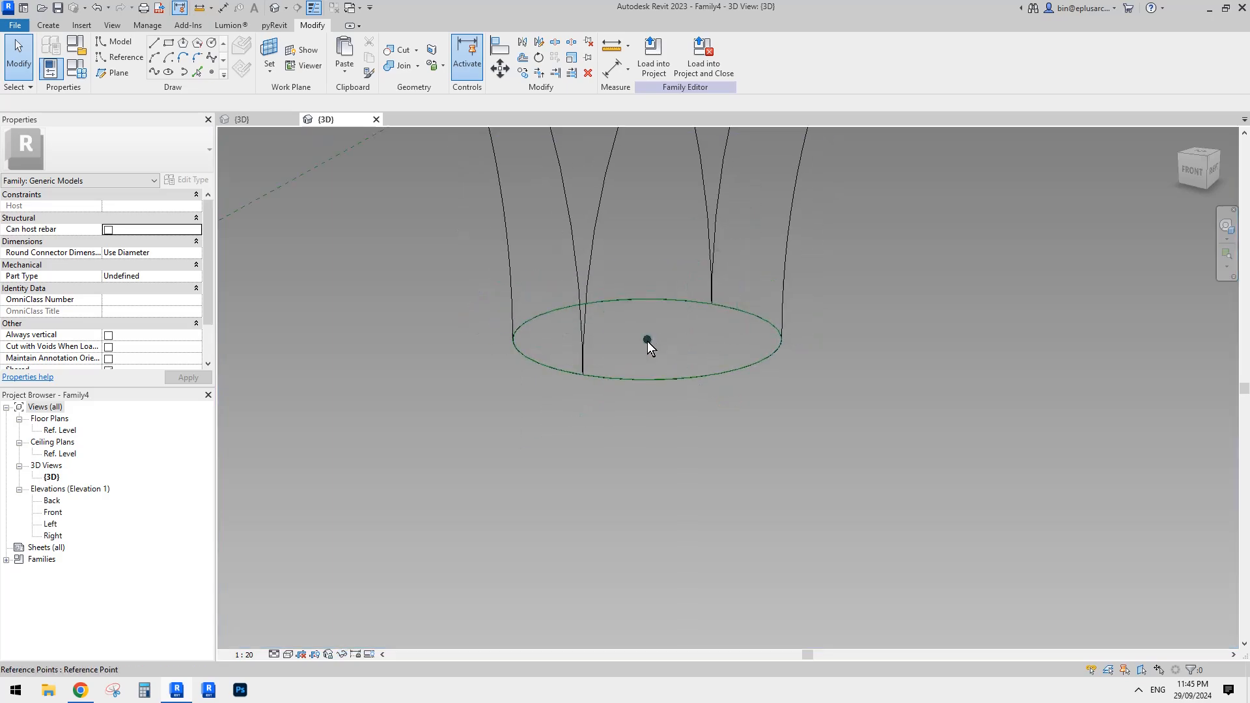
- Temporarily hide the reference point with the -5338.6 offset so only the lowest one remains at the pier's base
left_click(647, 343)
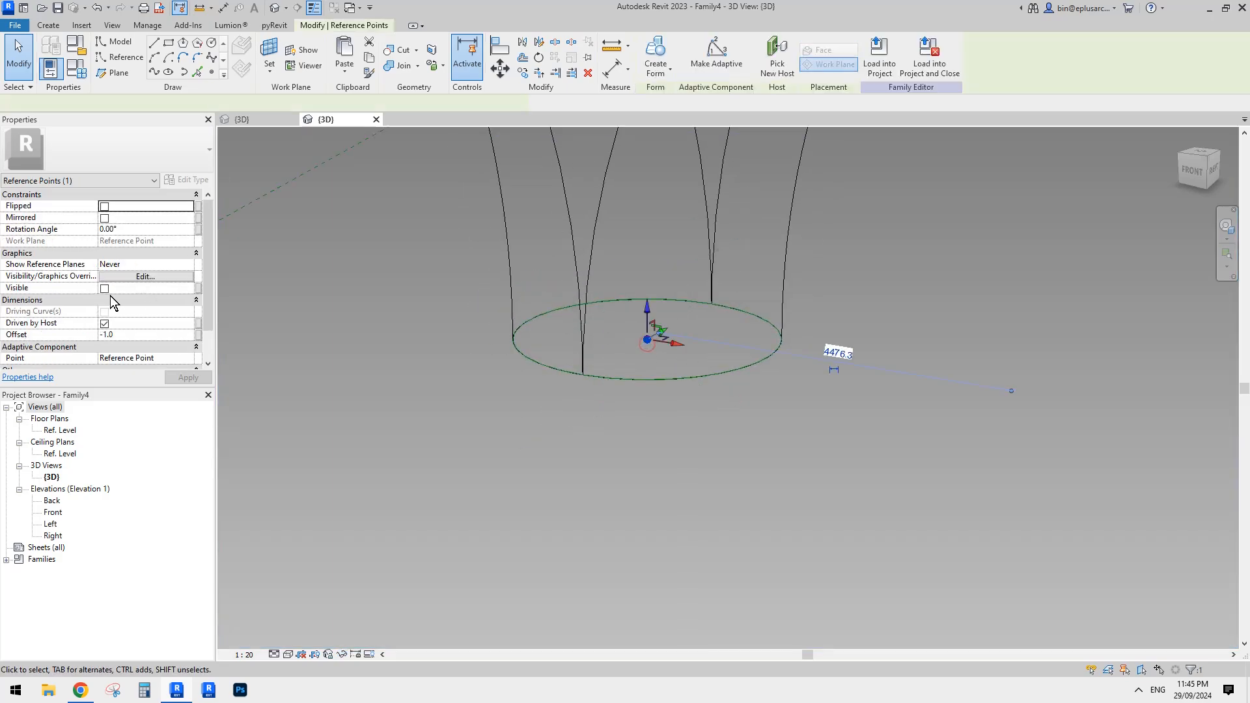
key("Escape")
scroll(607, 264, "down", 1)
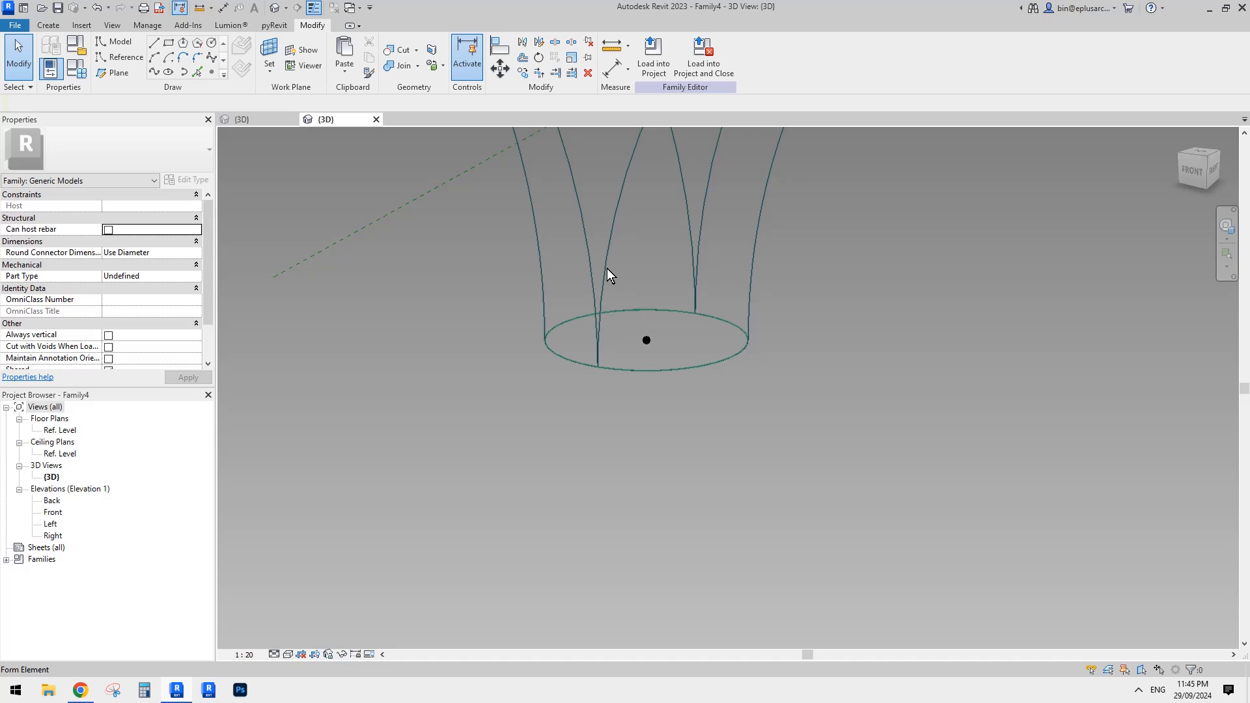
left_click(647, 341)
middle_click_drag(695, 269, 682, 279)
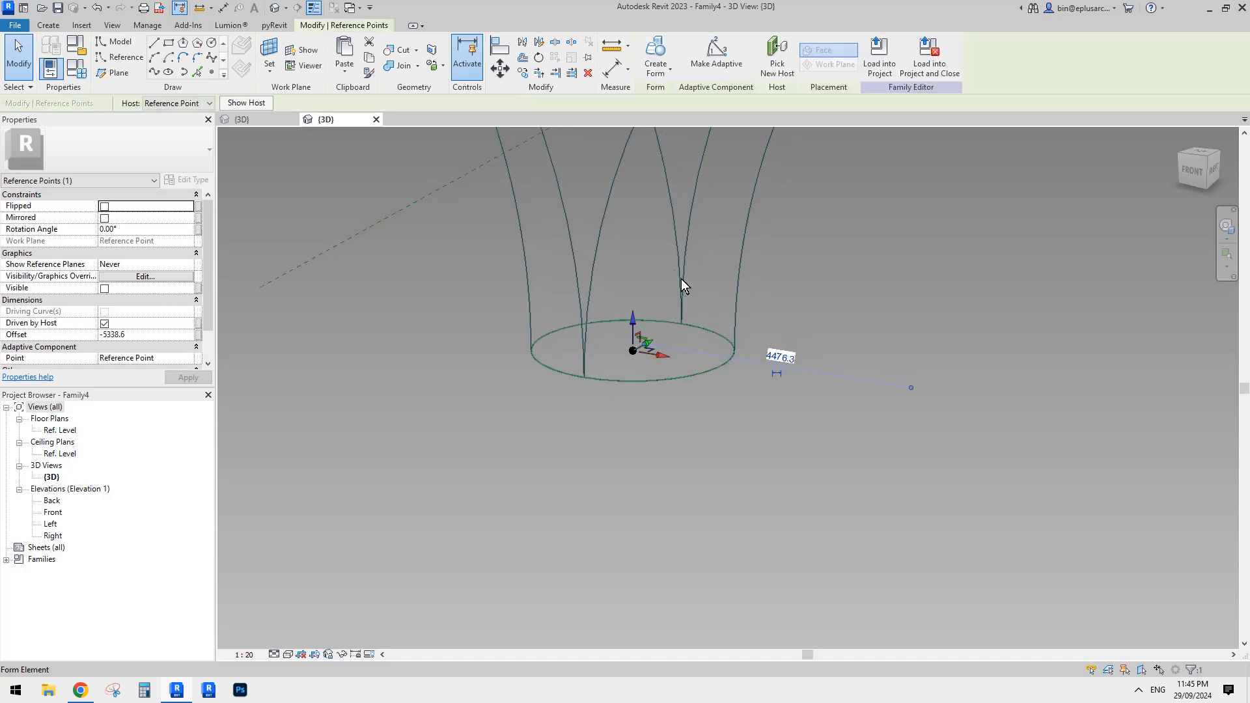
key("c")
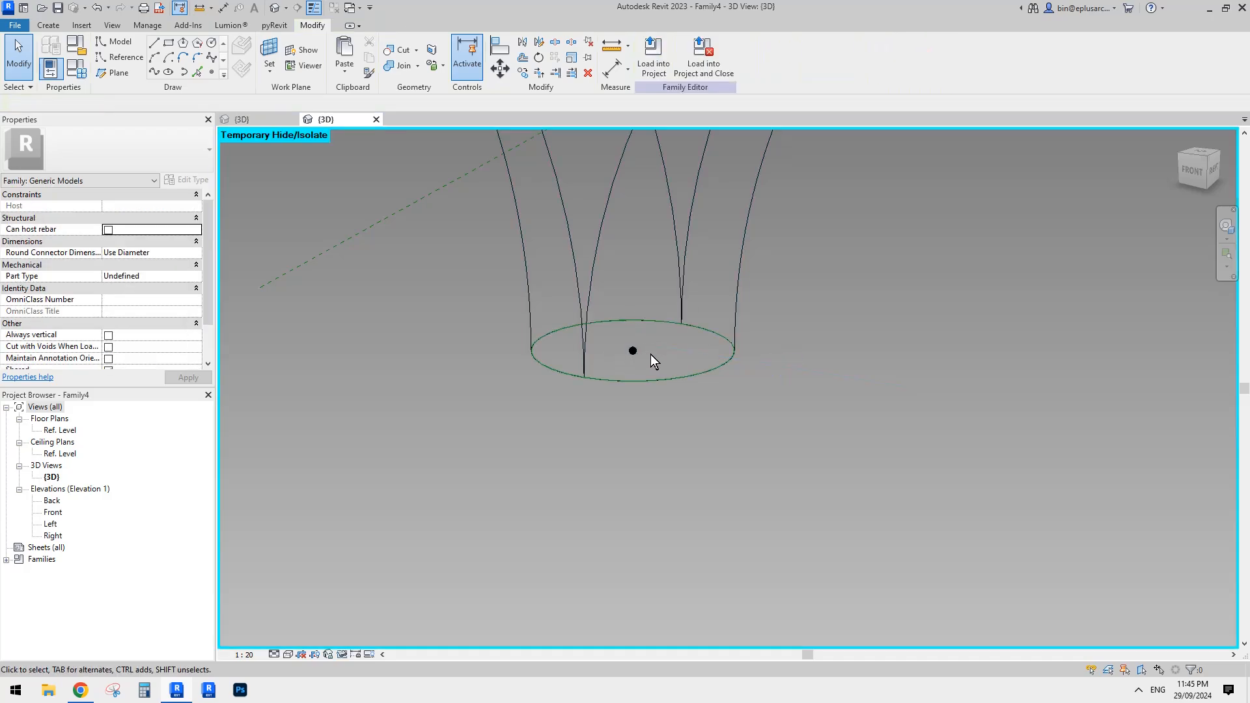
middle_click_drag(672, 426, 673, 432)
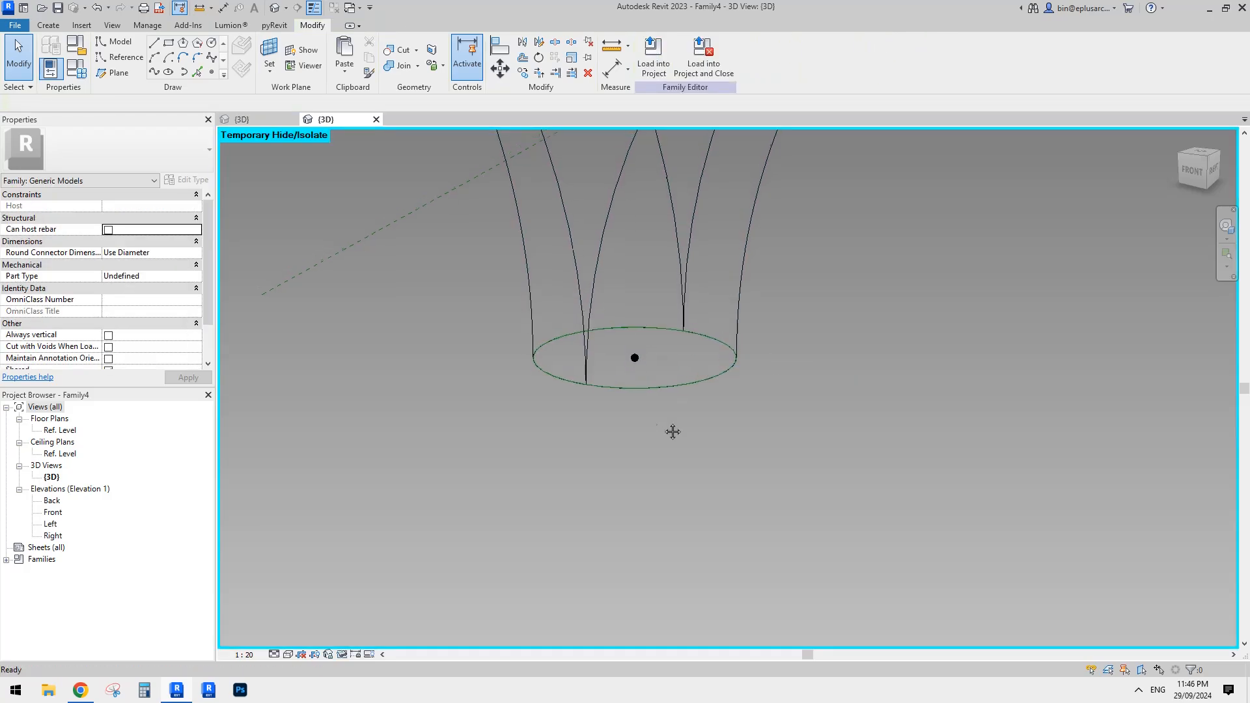
- Place a new reference point on the horizontal plane of the lowest reference point, at the same location
left_click(212, 72)
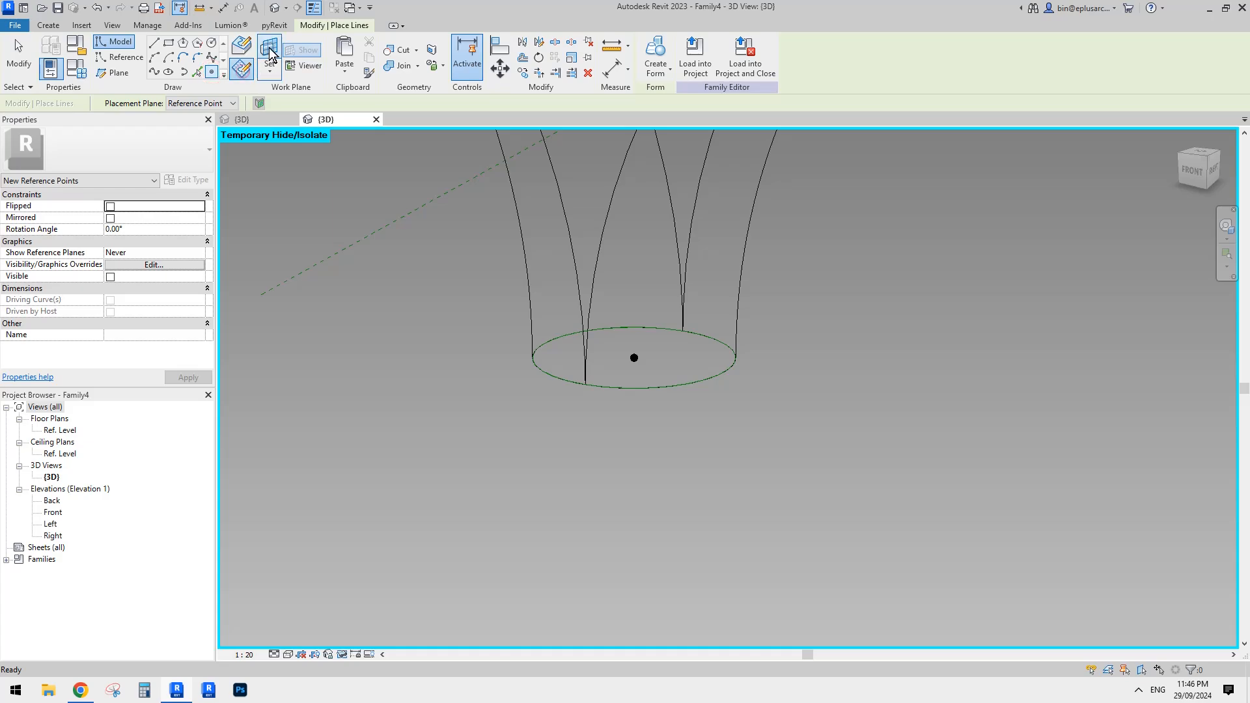
key("Escape")
key("Tab")
key("Tab")
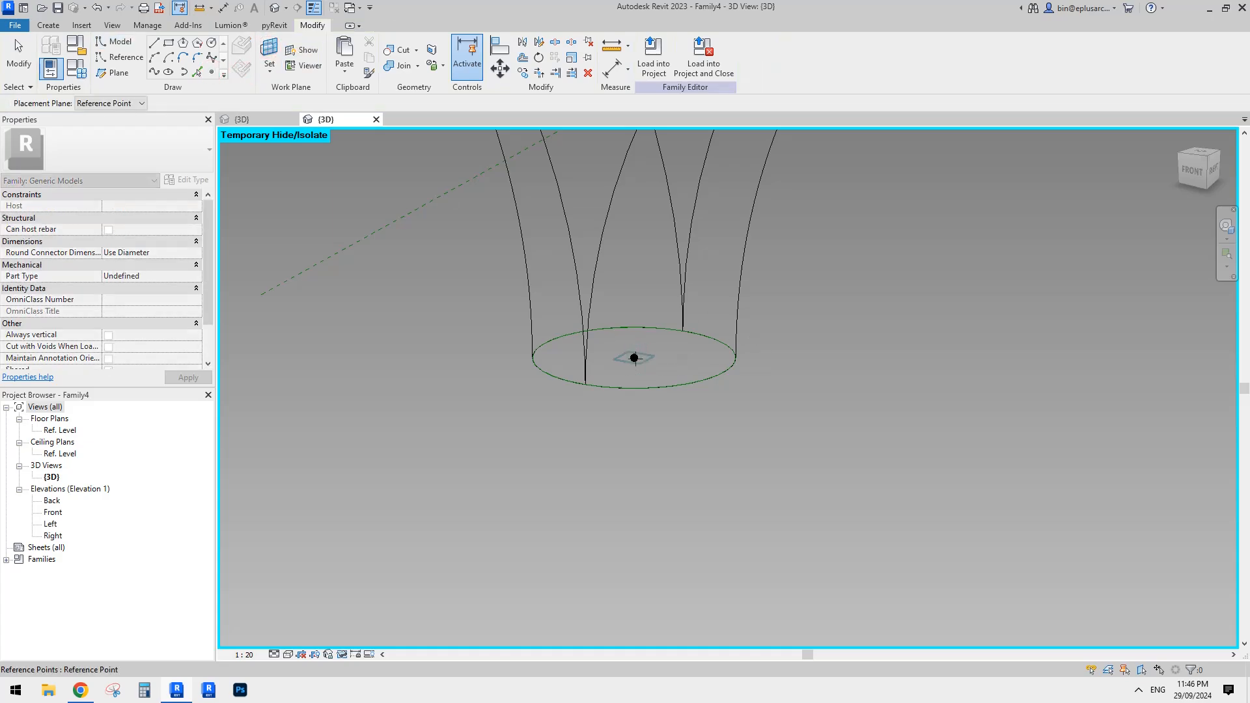
left_click(636, 359)
left_click(633, 359)
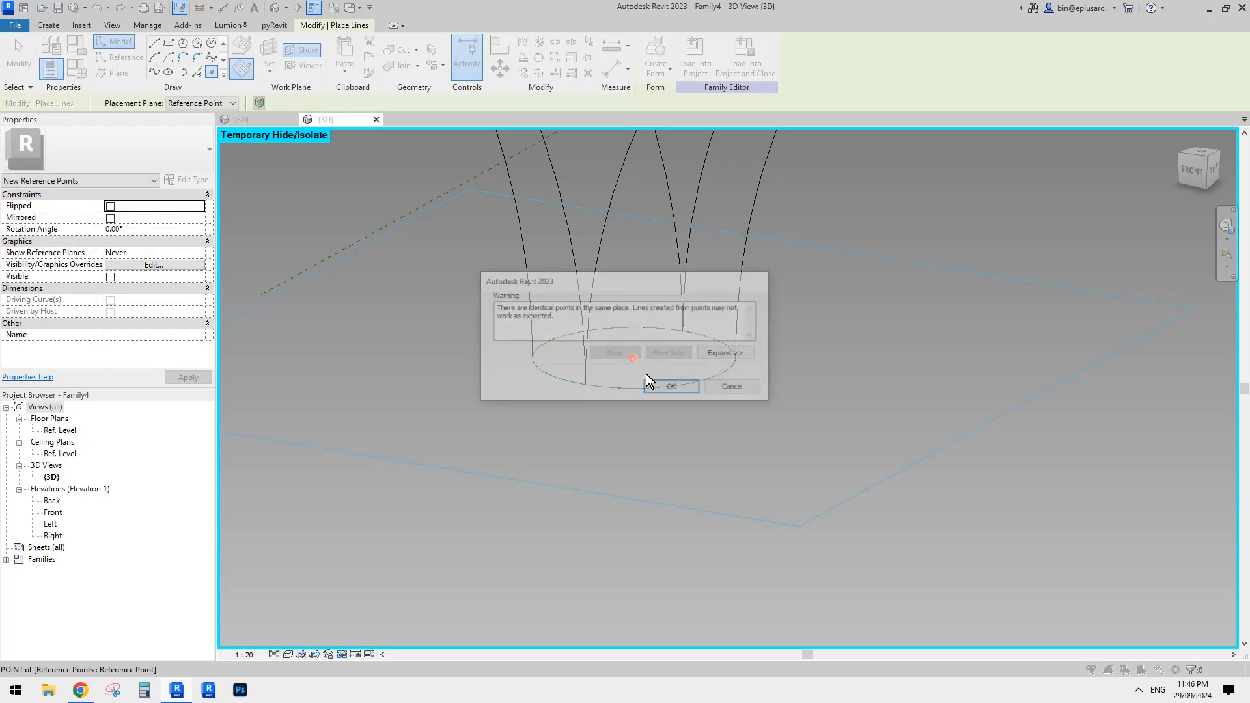
left_click(682, 389)
key("Escape")
- Lower the new reference point far below the pier's base outline, checking the pier reference picture in Chrome along the way
left_click(635, 356)
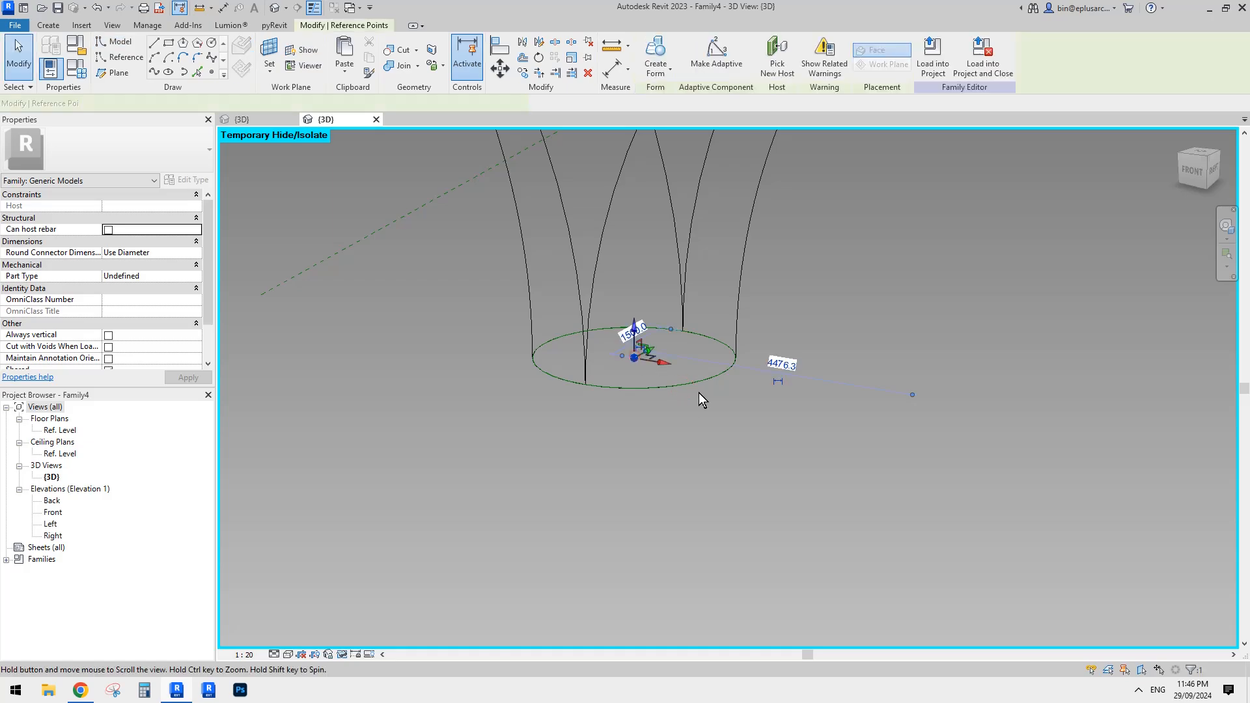
left_click_drag(634, 322, 637, 505)
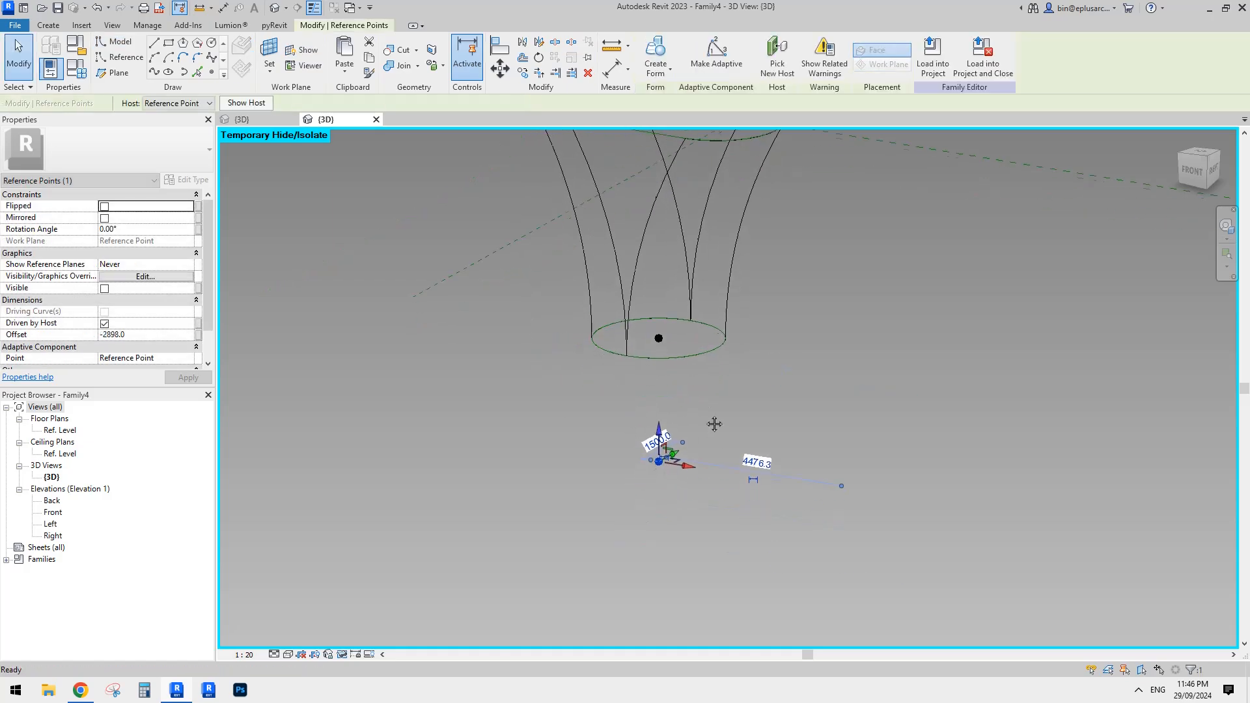
left_click(81, 690)
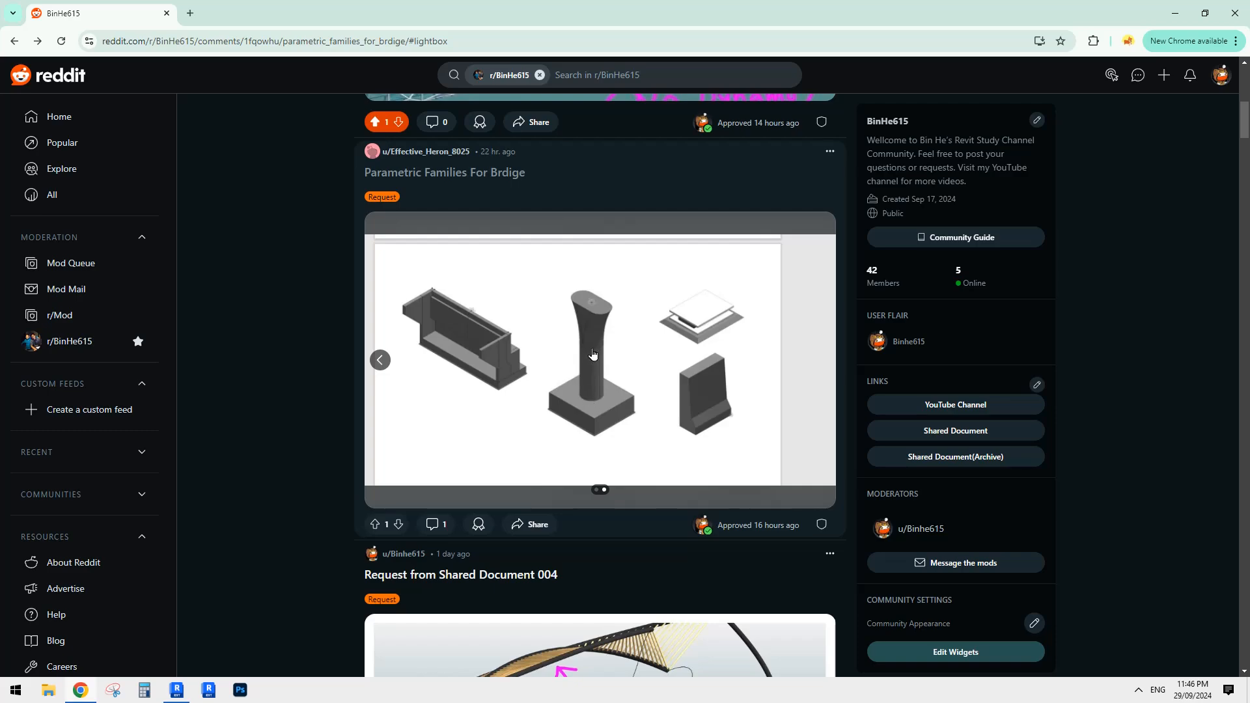
left_click(177, 691)
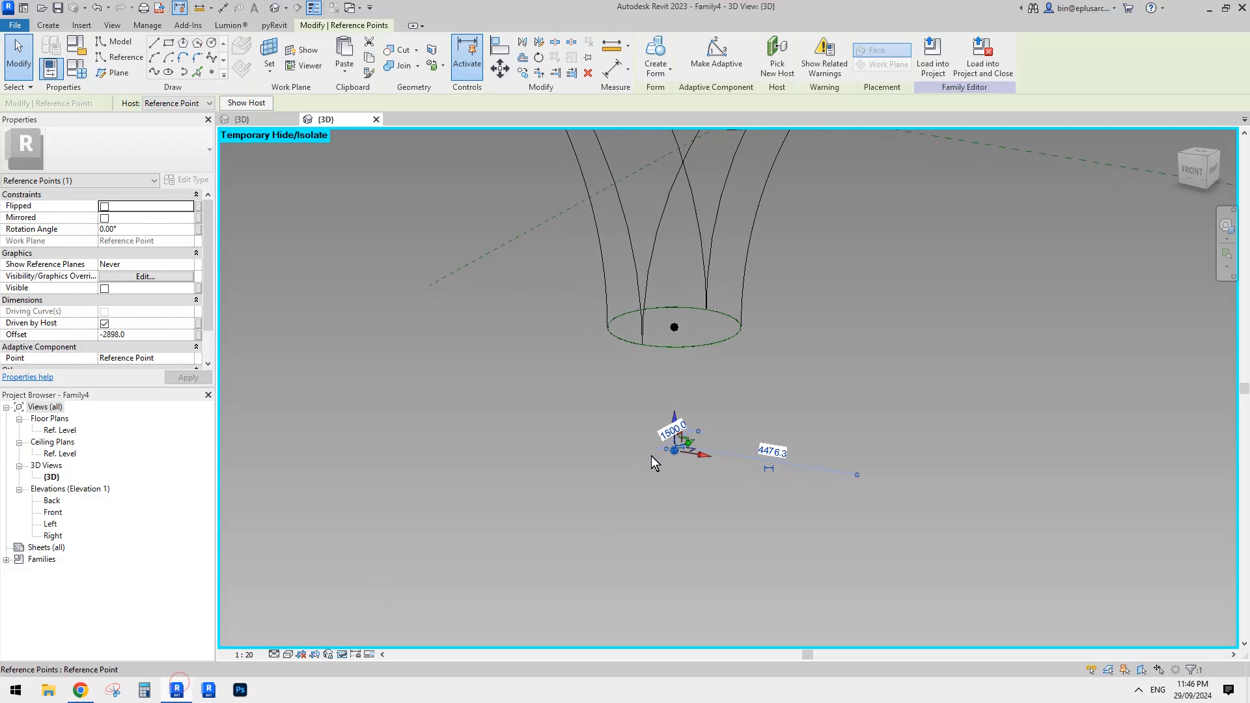
left_click_drag(667, 447, 664, 553)
left_click(661, 411)
scroll(671, 312, "up", 4)
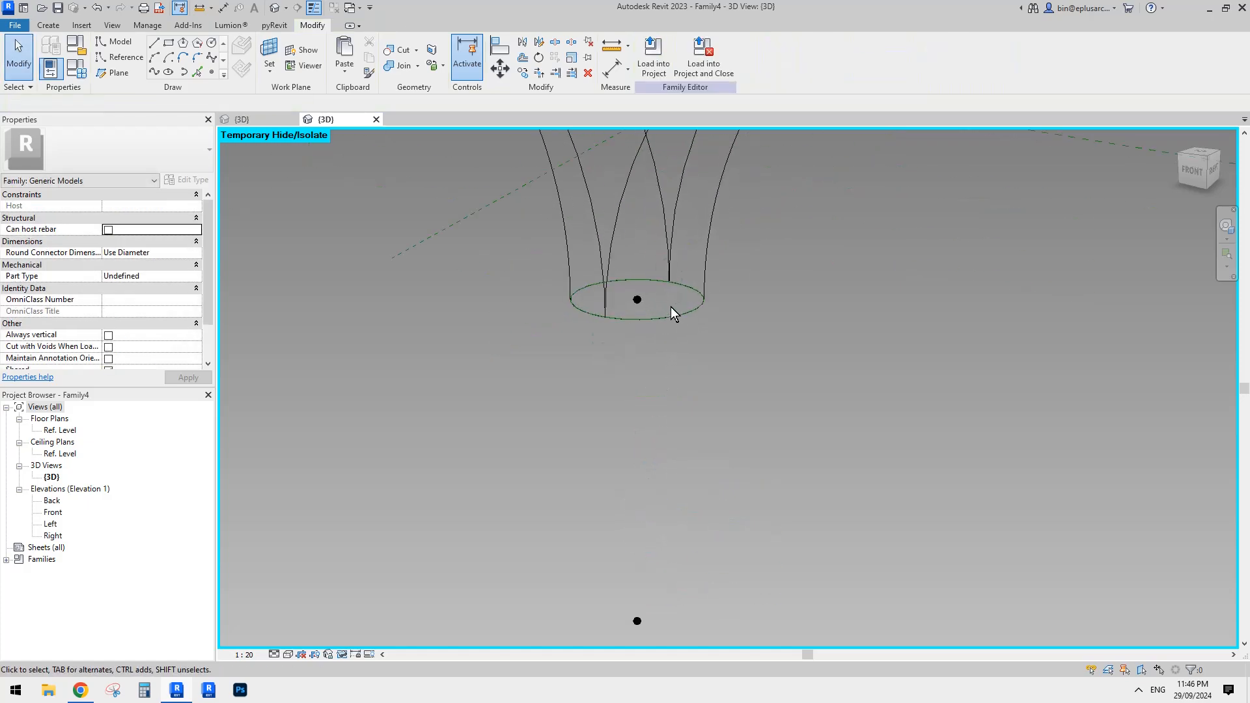
- Copy the pier's four-line base outline and paste it aligned to the same place
scroll(634, 321, "up", 2)
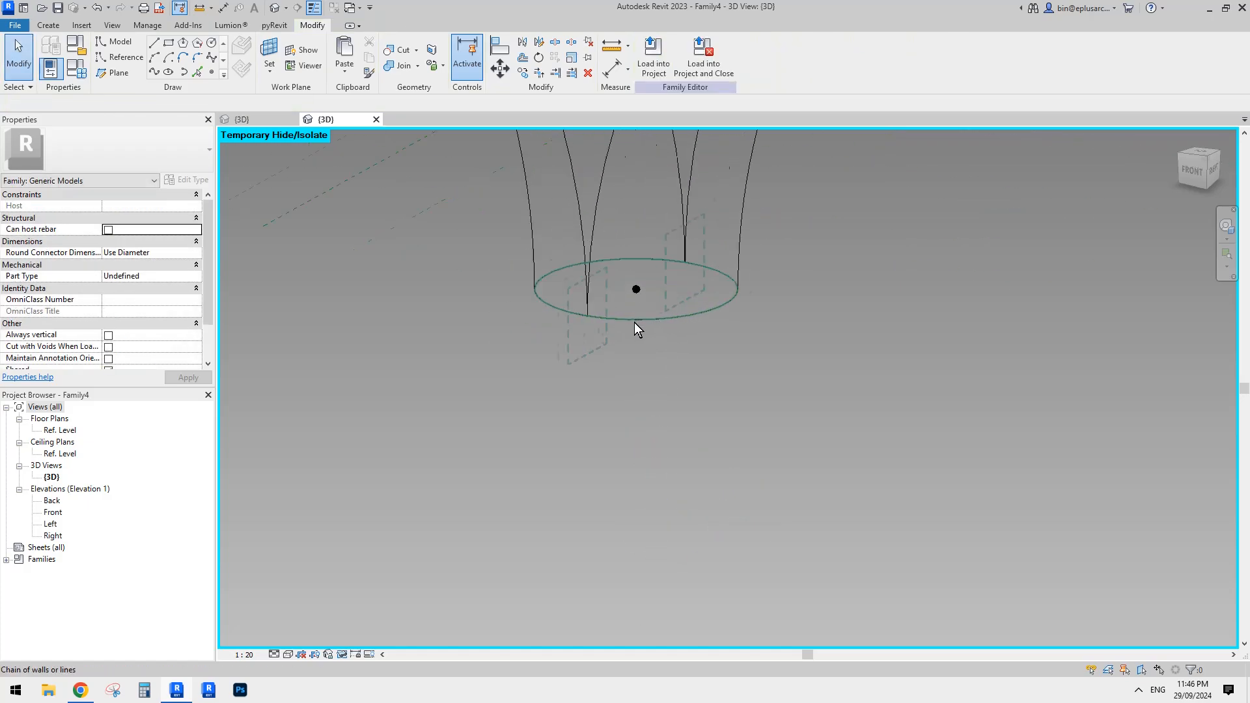
scroll(632, 327, "down", 3)
middle_click_drag(657, 361, 657, 351)
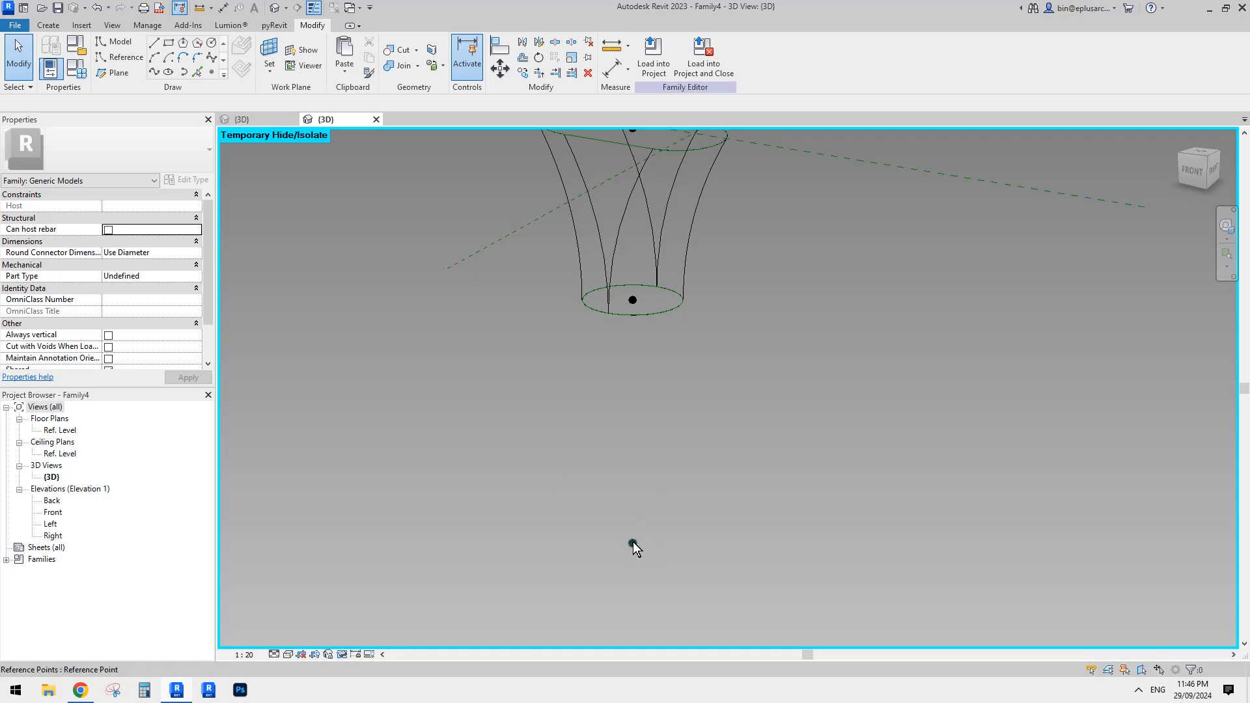
scroll(645, 321, "up", 5)
scroll(661, 309, "up", 6)
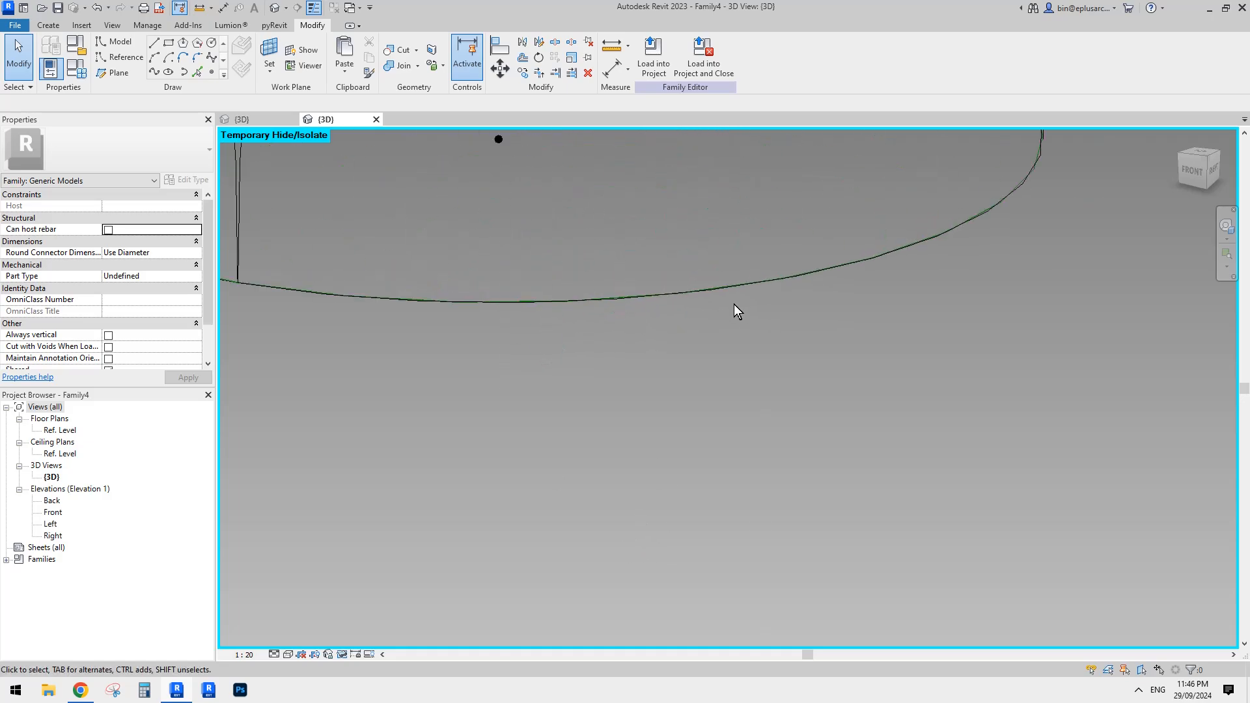
middle_click_drag(545, 304, 606, 307)
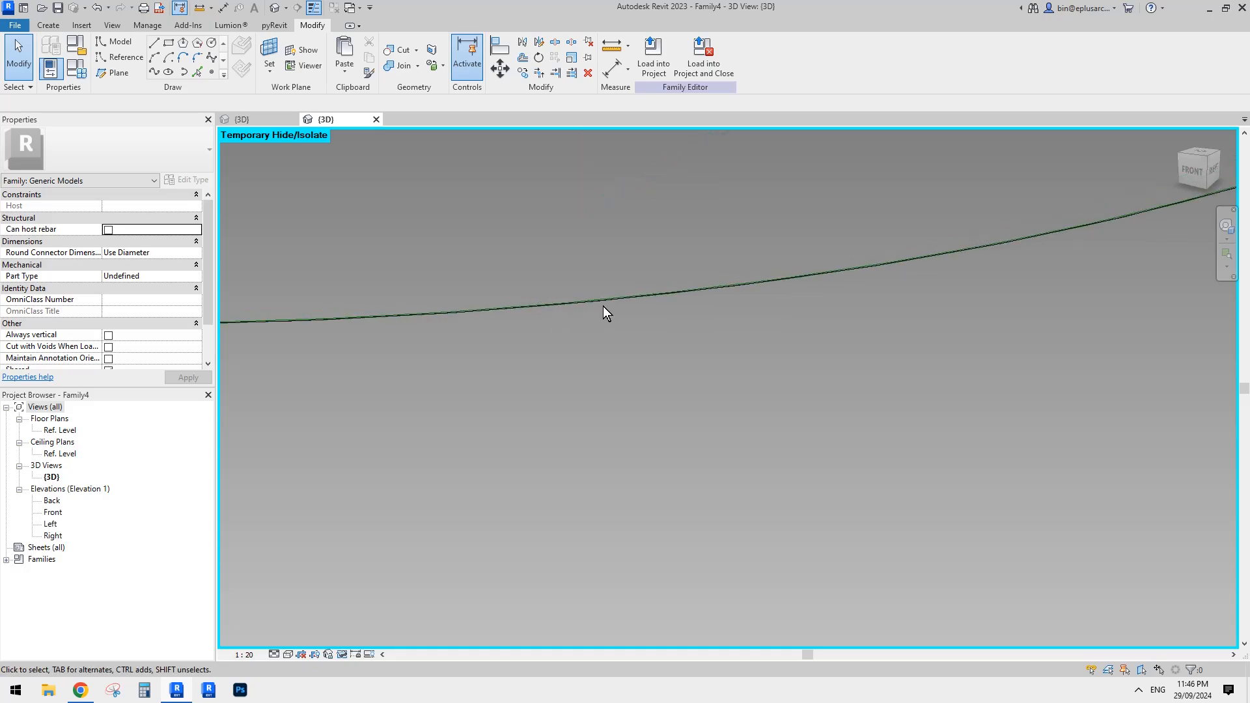
scroll(609, 303, "up", 4)
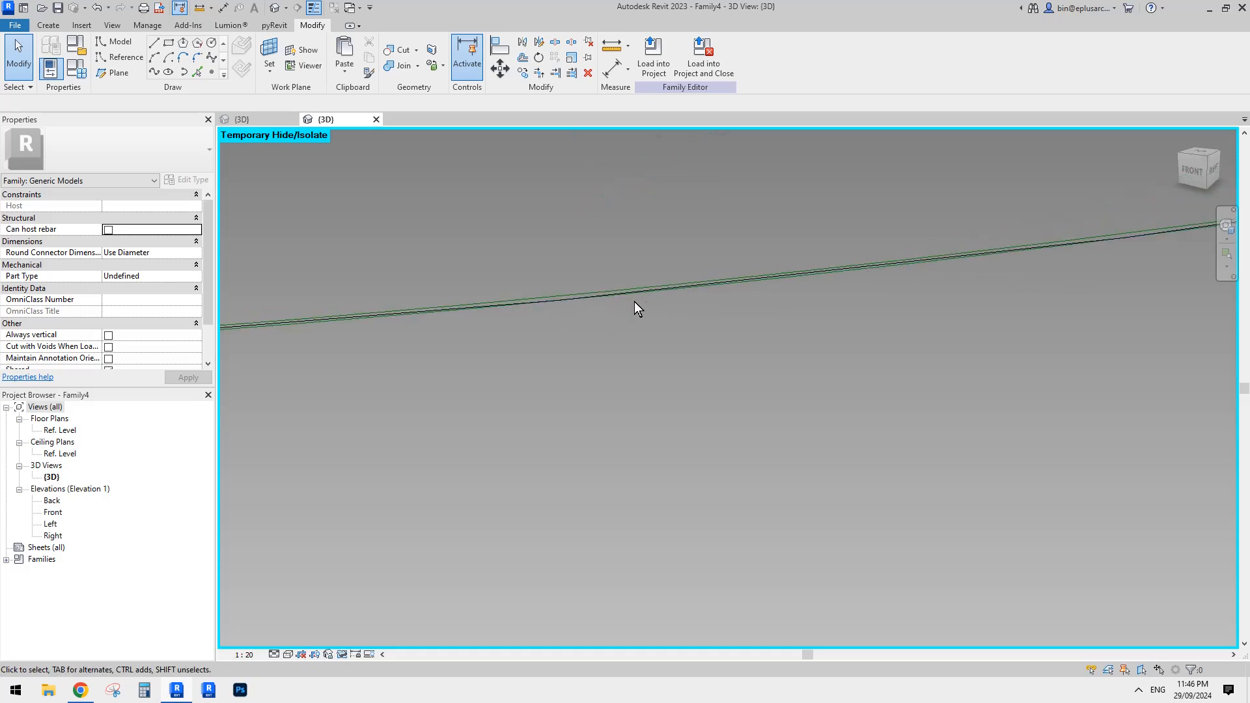
scroll(701, 294, "up", 1)
key("Tab")
key("Tab")
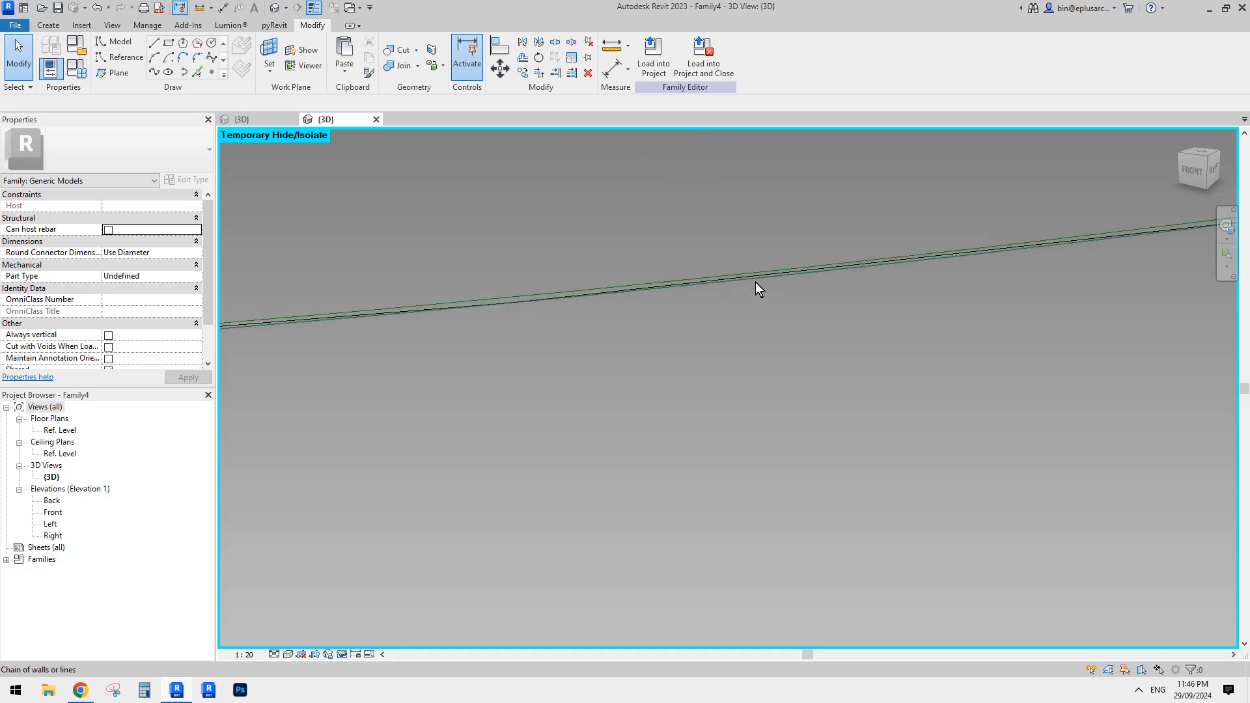
left_click(754, 284)
scroll(709, 362, "down", 8)
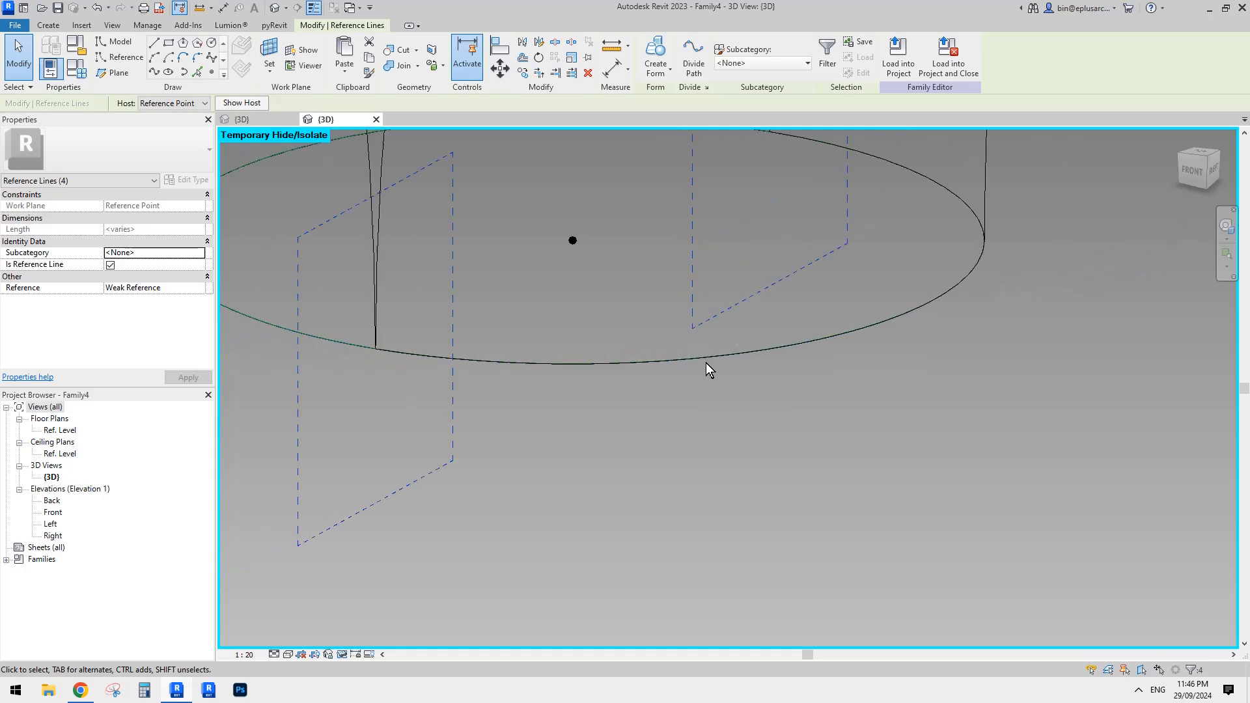
left_click(350, 68)
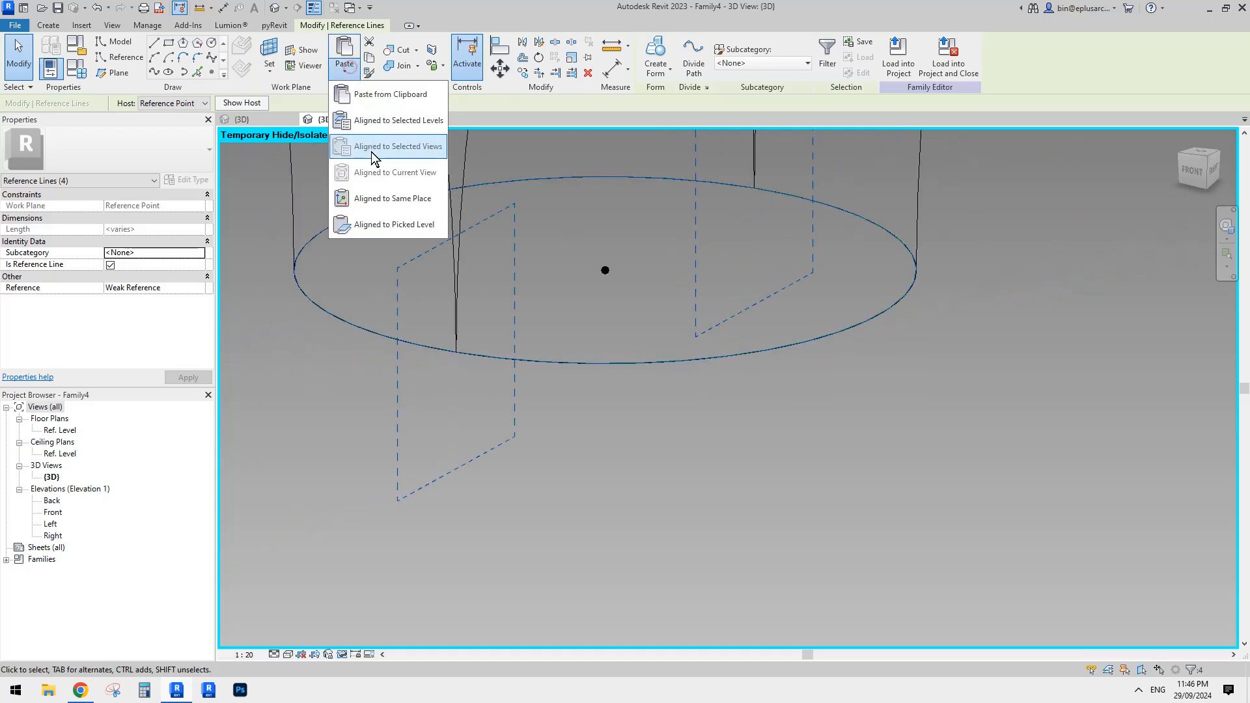
left_click(384, 199)
scroll(518, 241, "down", 4)
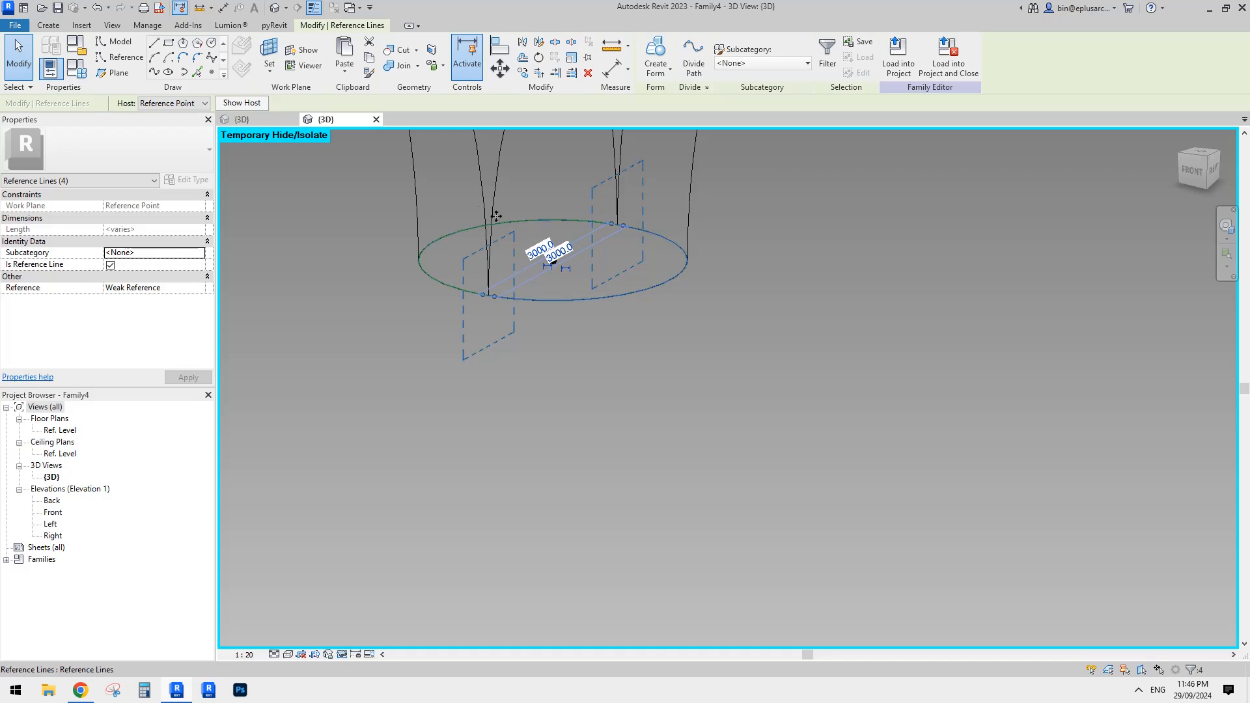
- Rehost the pasted base outline to the parallel horizontal plane of the lower reference point
left_click(824, 62)
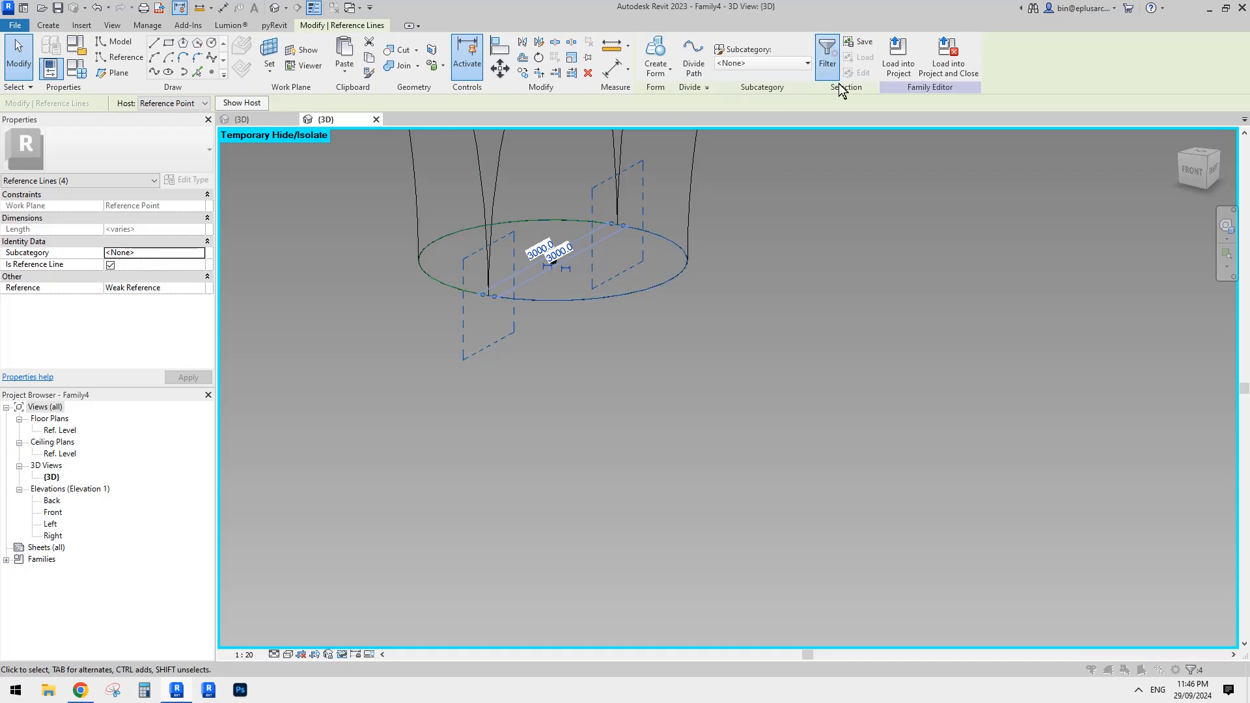
left_click(671, 132)
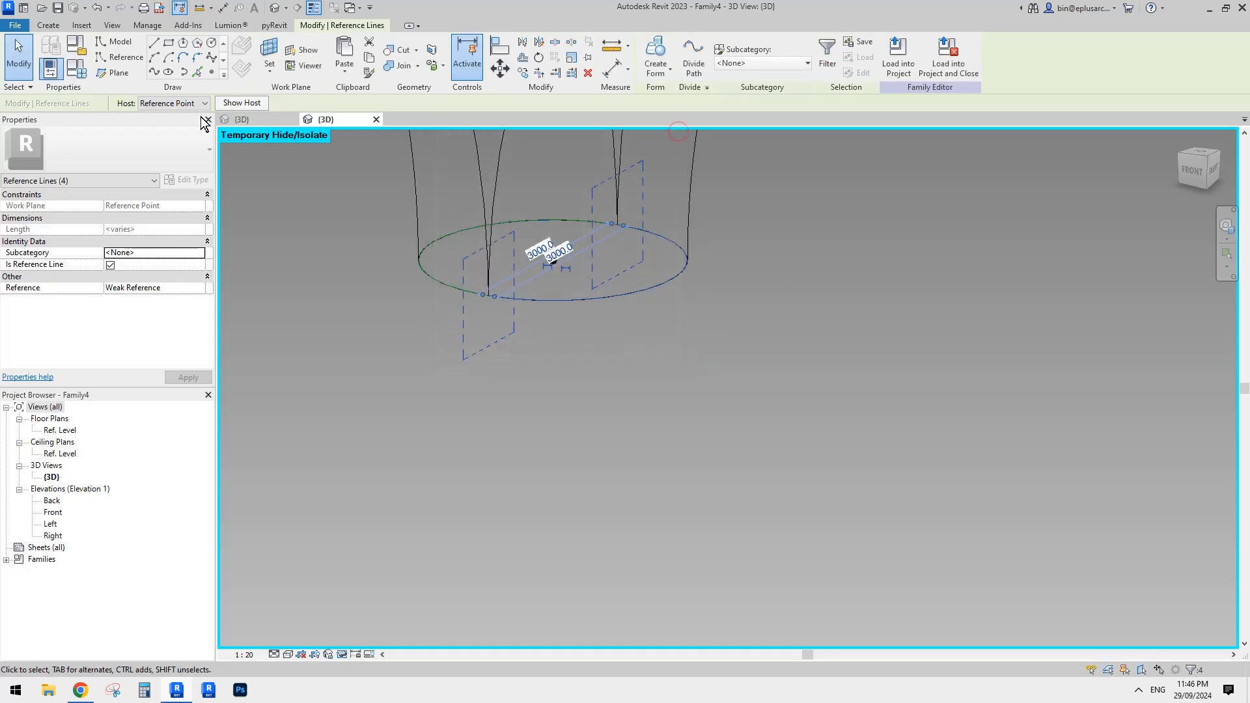
left_click(161, 127)
scroll(623, 321, "down", 5)
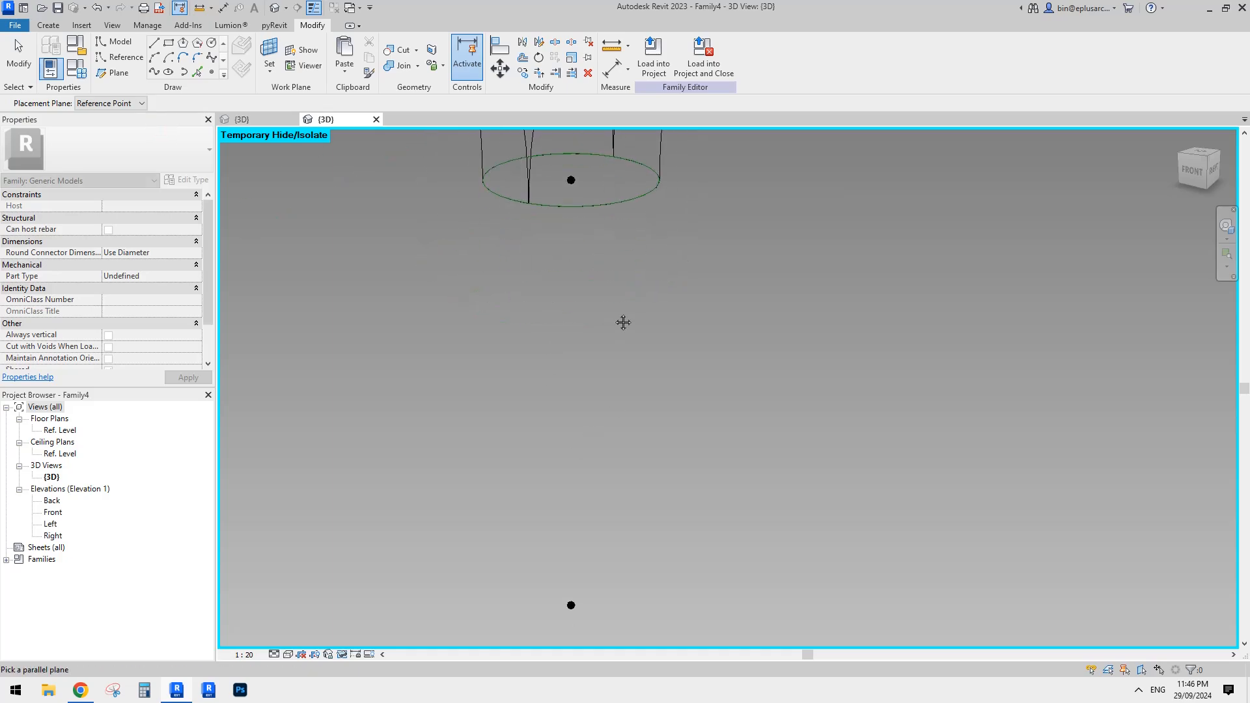
left_click(588, 510)
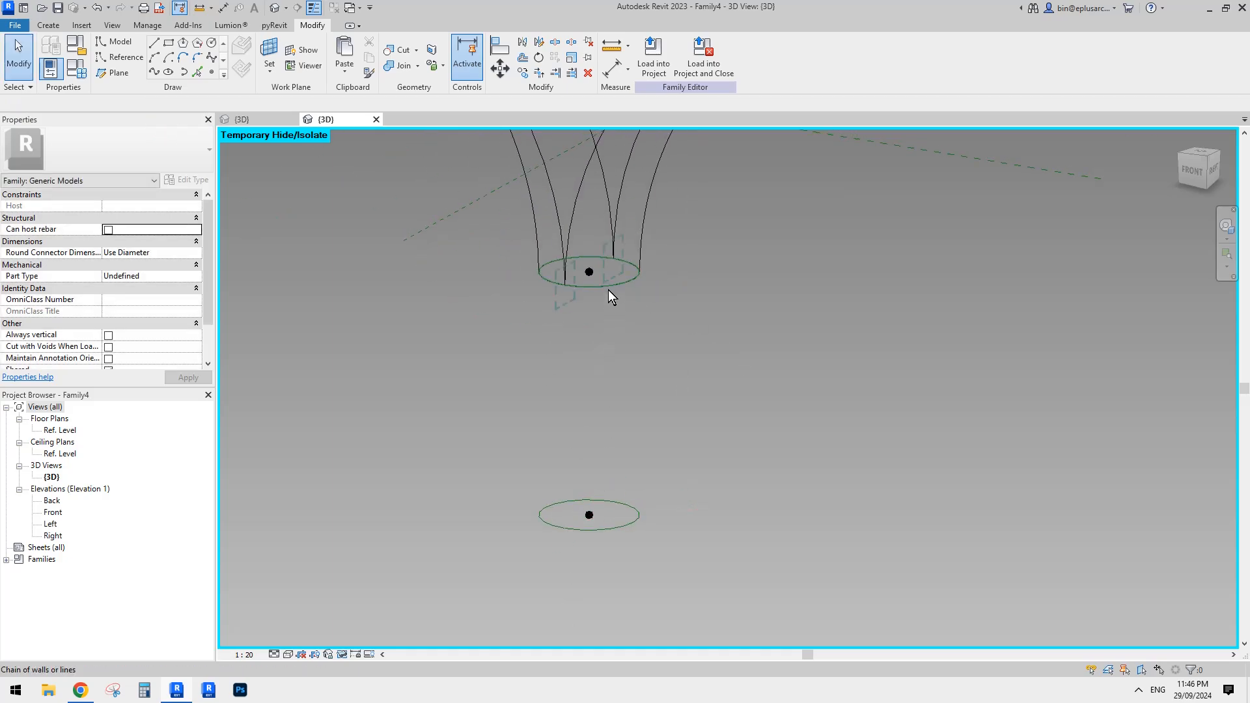
- Create a solid form between the pier's upper base outline and the copied outline at the lower reference point
scroll(608, 291, "up", 5)
scroll(606, 279, "up", 4)
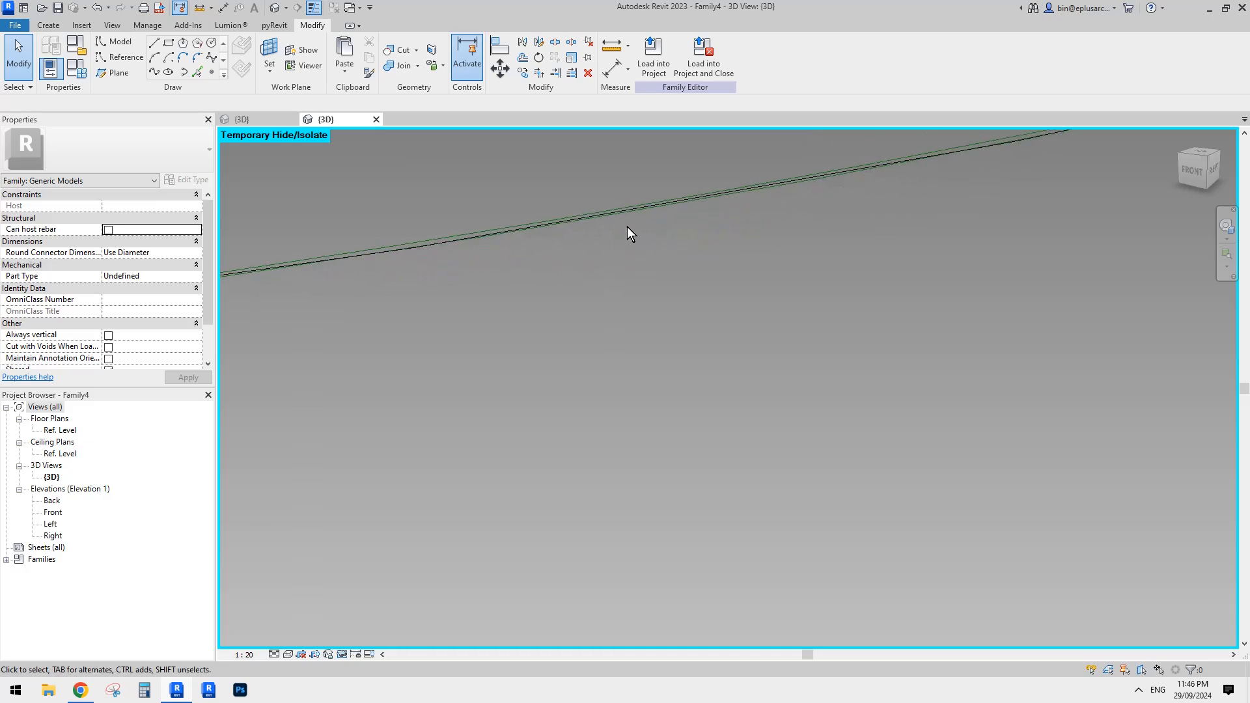
left_click(609, 216)
scroll(628, 314, "down", 8)
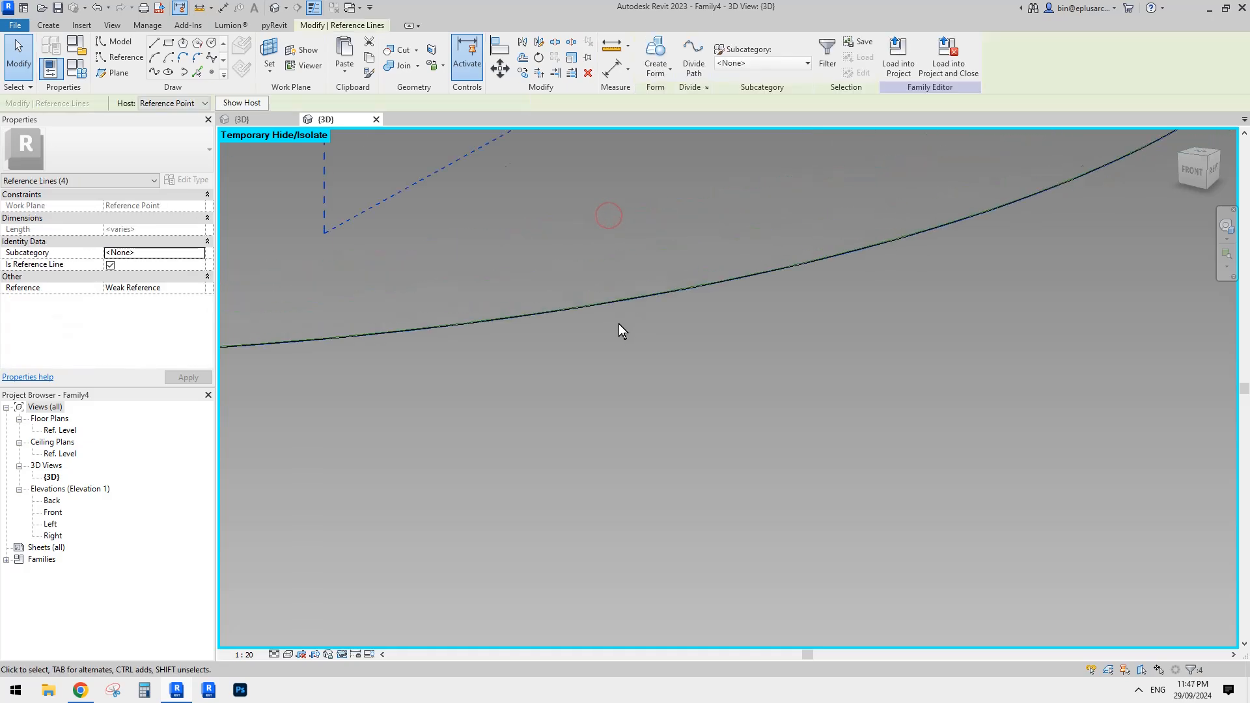
scroll(579, 342, "down", 2)
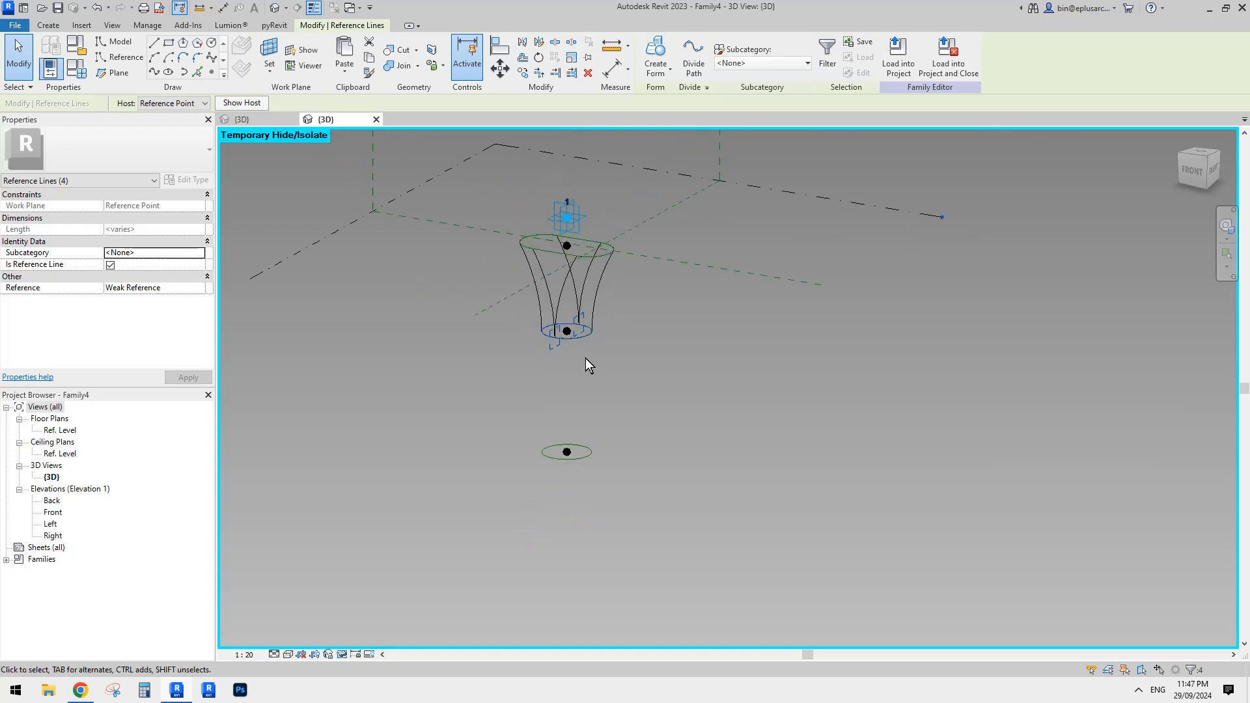
left_click(584, 449, "ctrl")
left_click(656, 50)
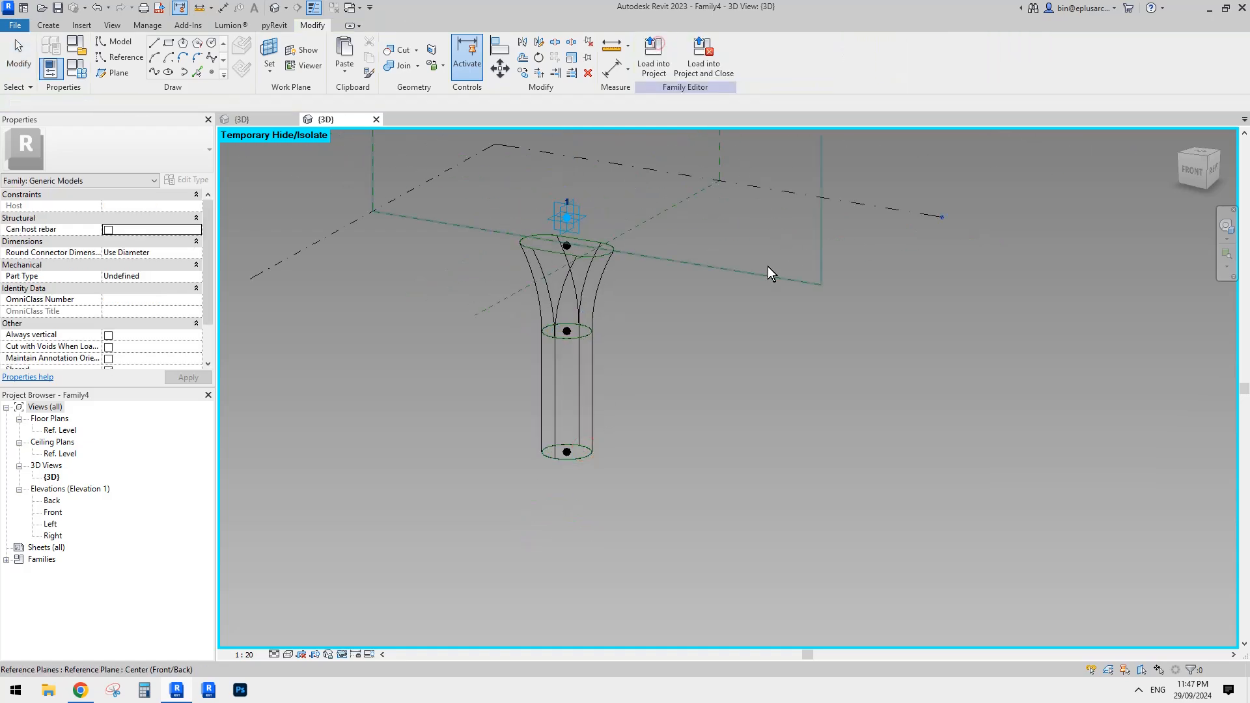
- Display the pier shaded and compare its shape with the pier reference picture in Chrome
middle_click_drag(629, 358, 655, 345, "shift")
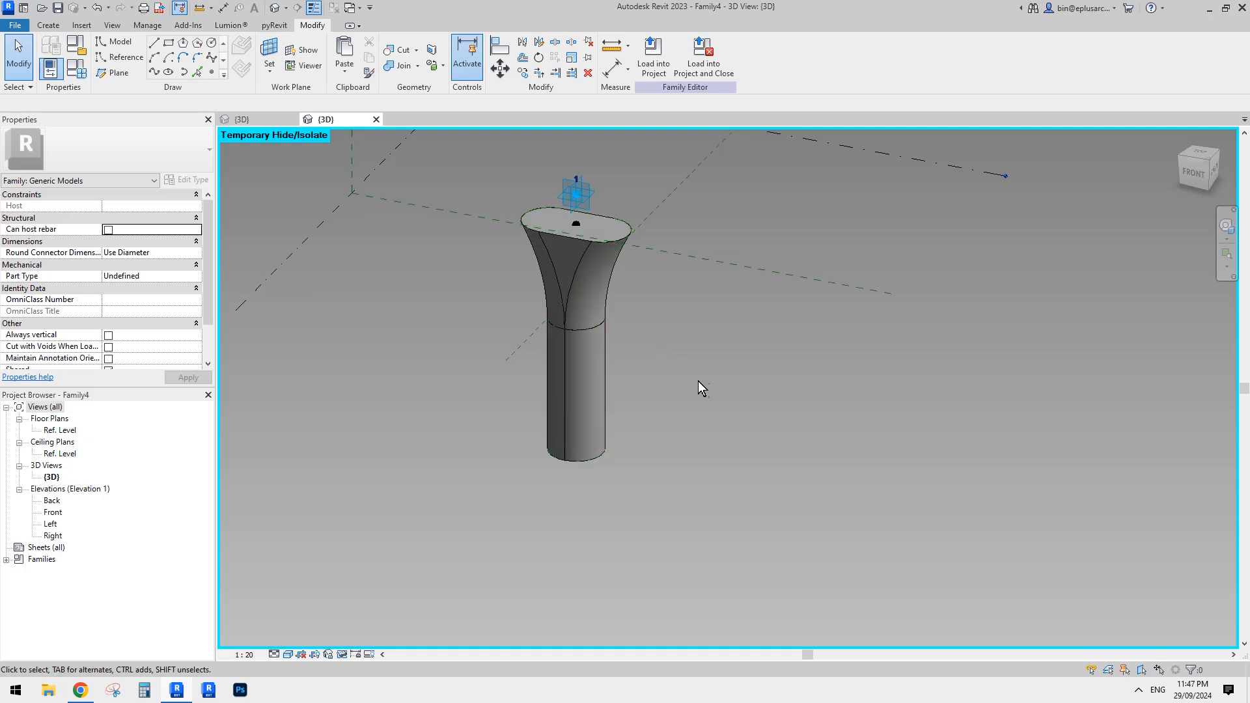
mouse_move(697, 389)
middle_mouse_down("shift")
mouse_move(480, 271)
mouse_move(414, 271)
mouse_move(882, 282)
mouse_move(603, 358)
mouse_move(389, 282)
mouse_move(721, 417)
middle_mouse_up("shift")
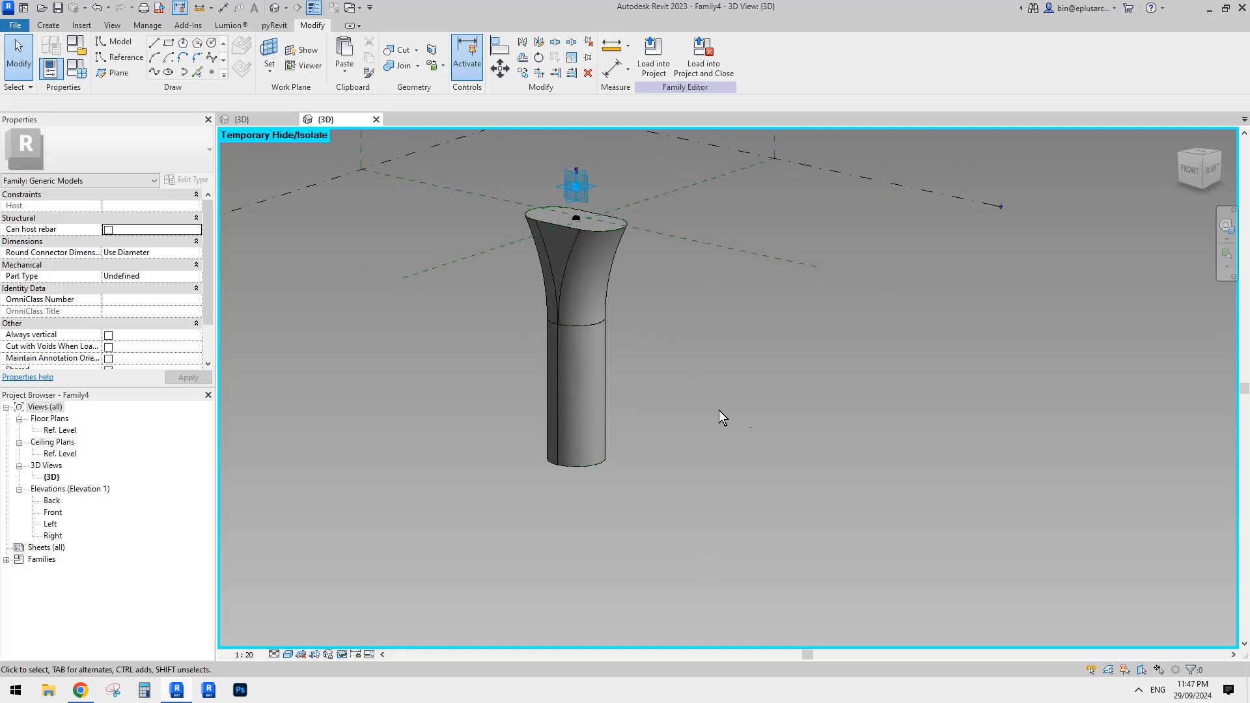
left_click(79, 691)
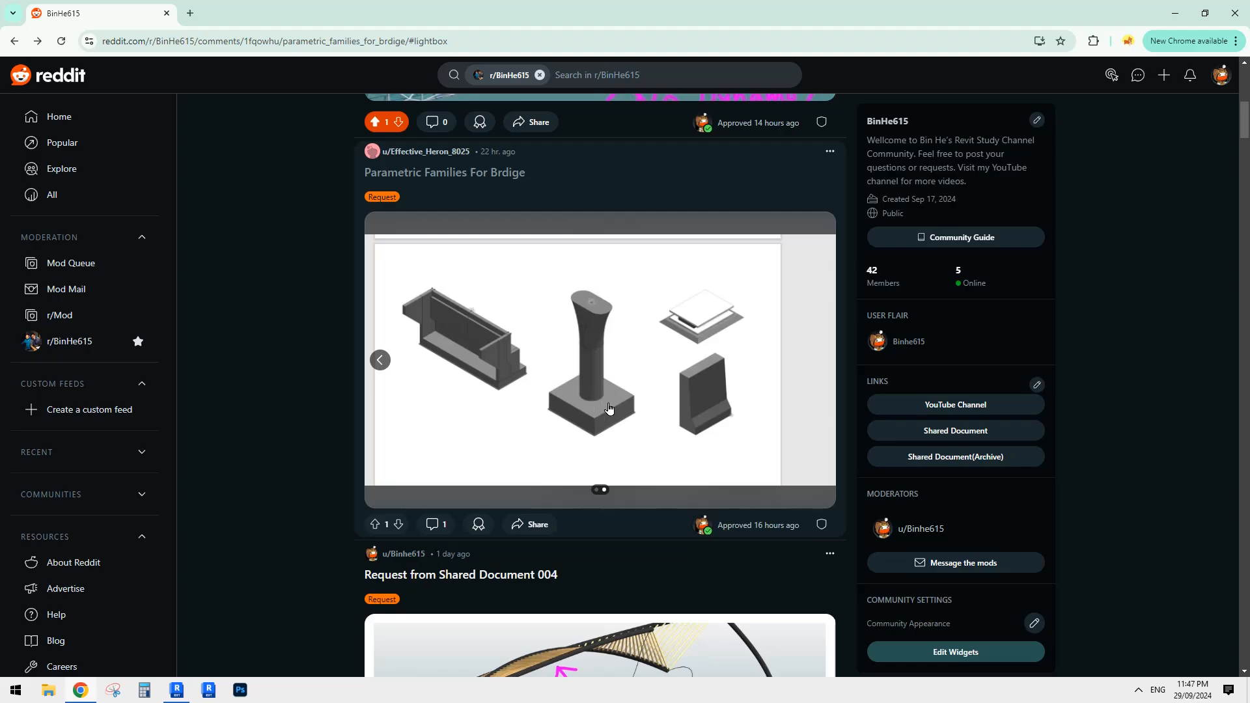
left_click(180, 693)
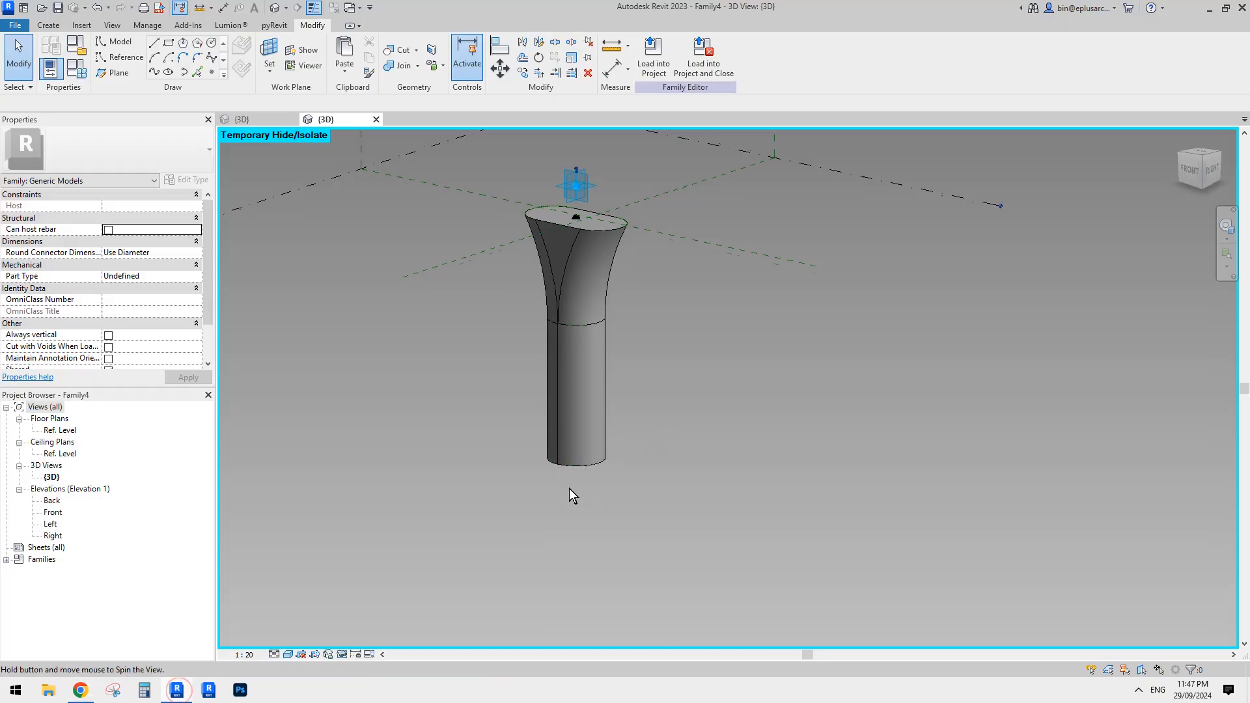
- Draw a four-sided circumscribed polygon of reference lines with about 4000 mm radius on the lowest reference point's horizontal plane, centred on that point
middle_click_drag(572, 494, 575, 383, "shift")
scroll(576, 487, "up", 2)
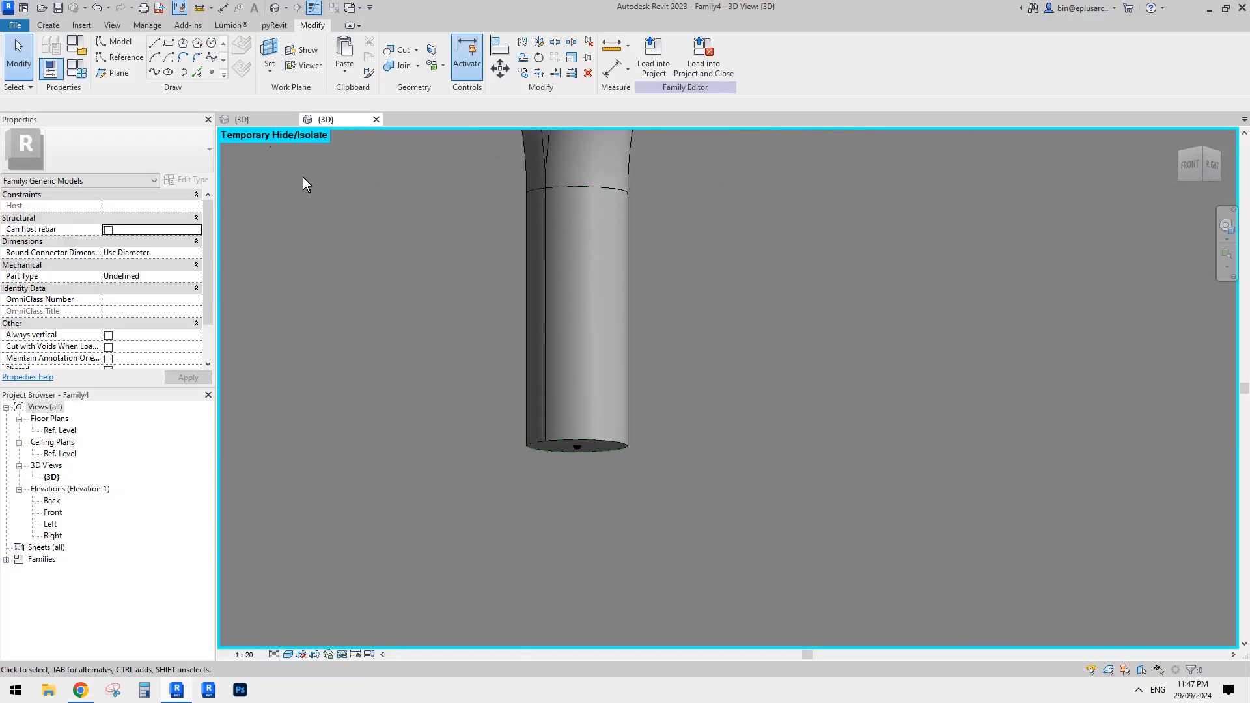
left_click(119, 57)
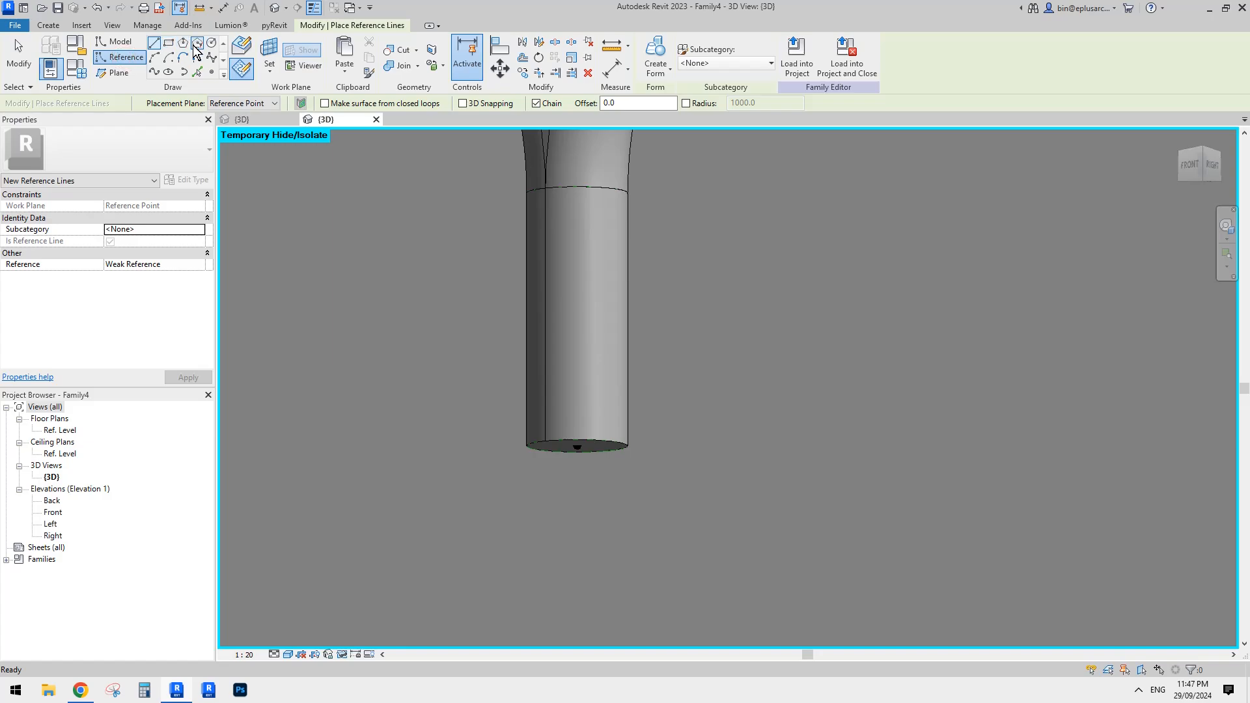
left_click(195, 46)
middle_click_drag(550, 435, 553, 244)
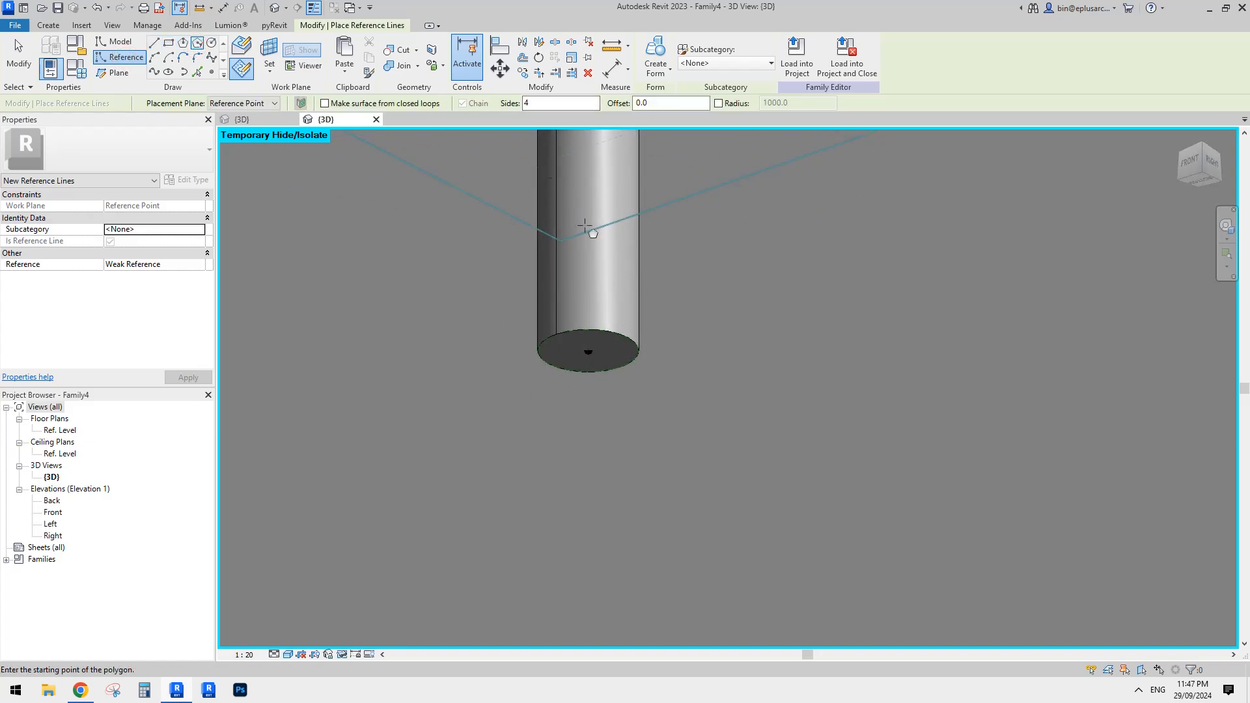
middle_click_drag(427, 215, 423, 240)
key("Escape")
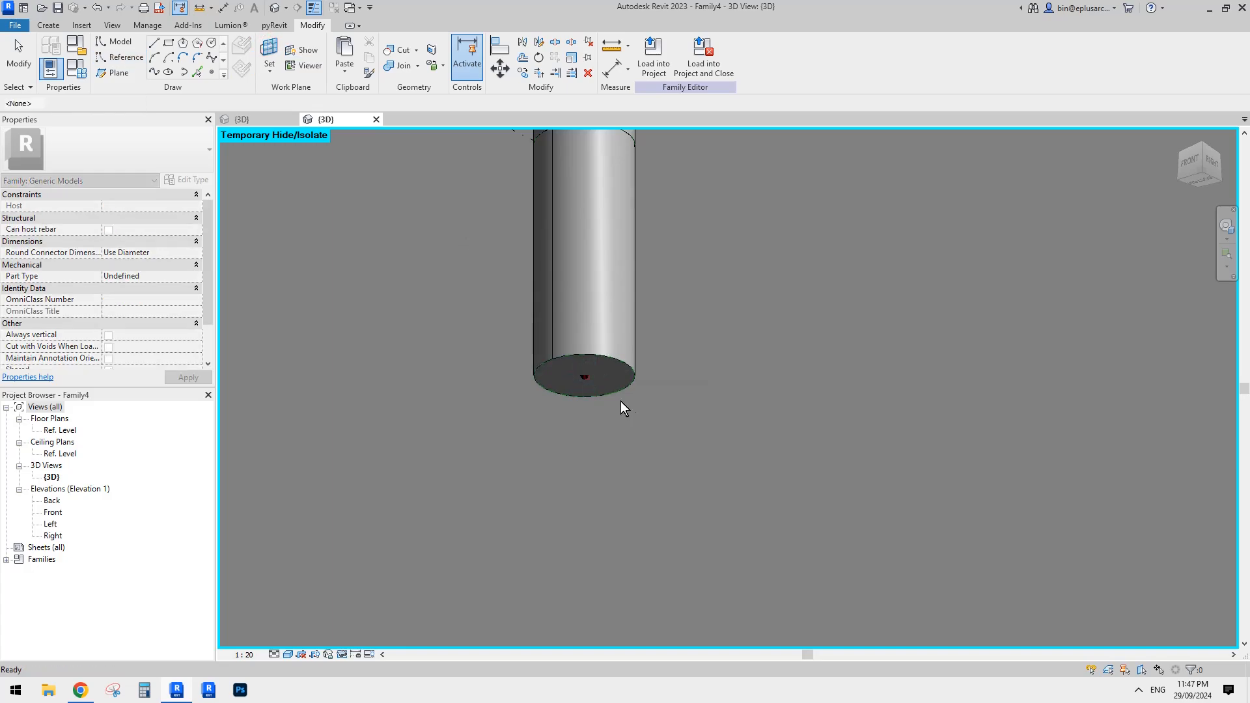
key("Return")
left_click(585, 375)
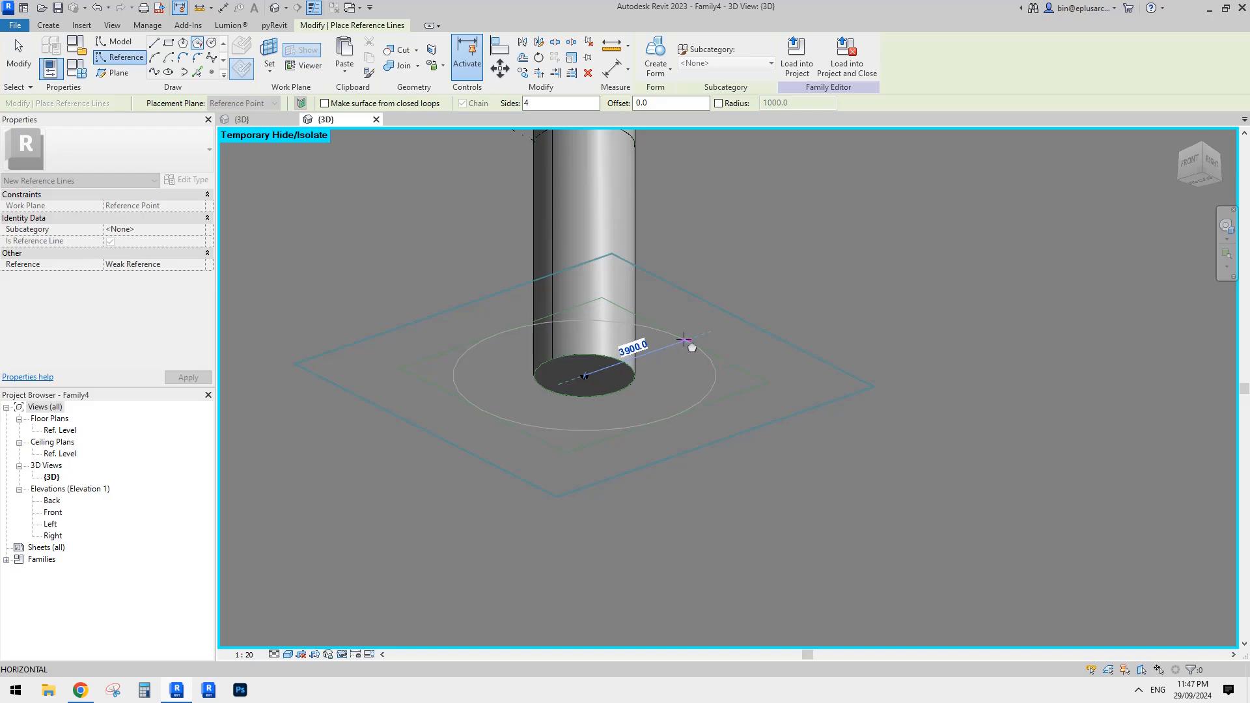
left_click(688, 340)
key("Escape")
key("Escape")
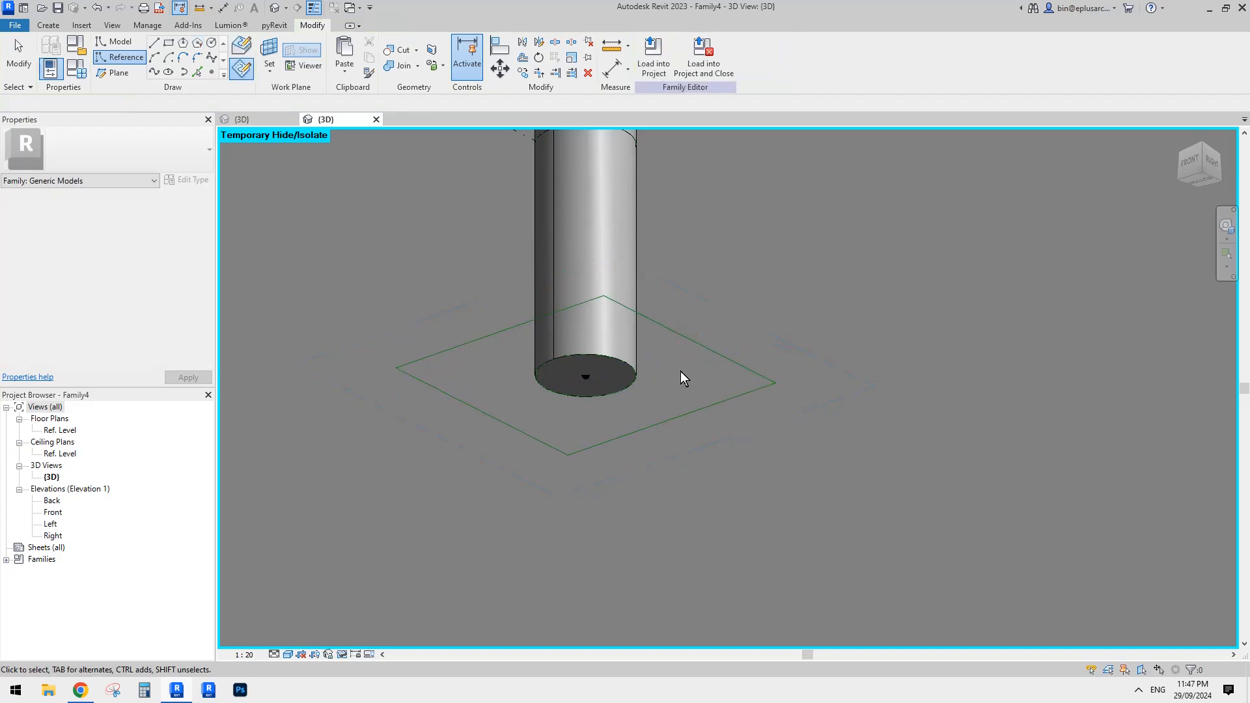
- Place a new reference point on the horizontal plane of the column's base reference point, at the same location
left_click(212, 72)
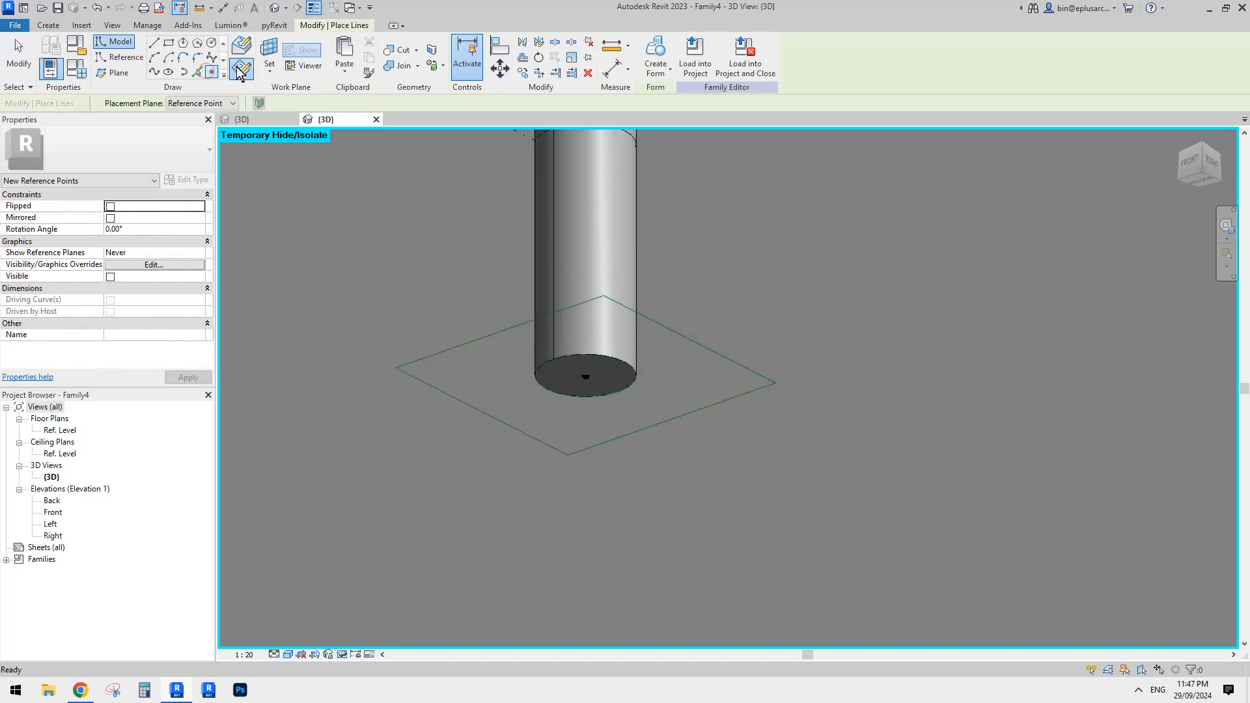
key("Escape")
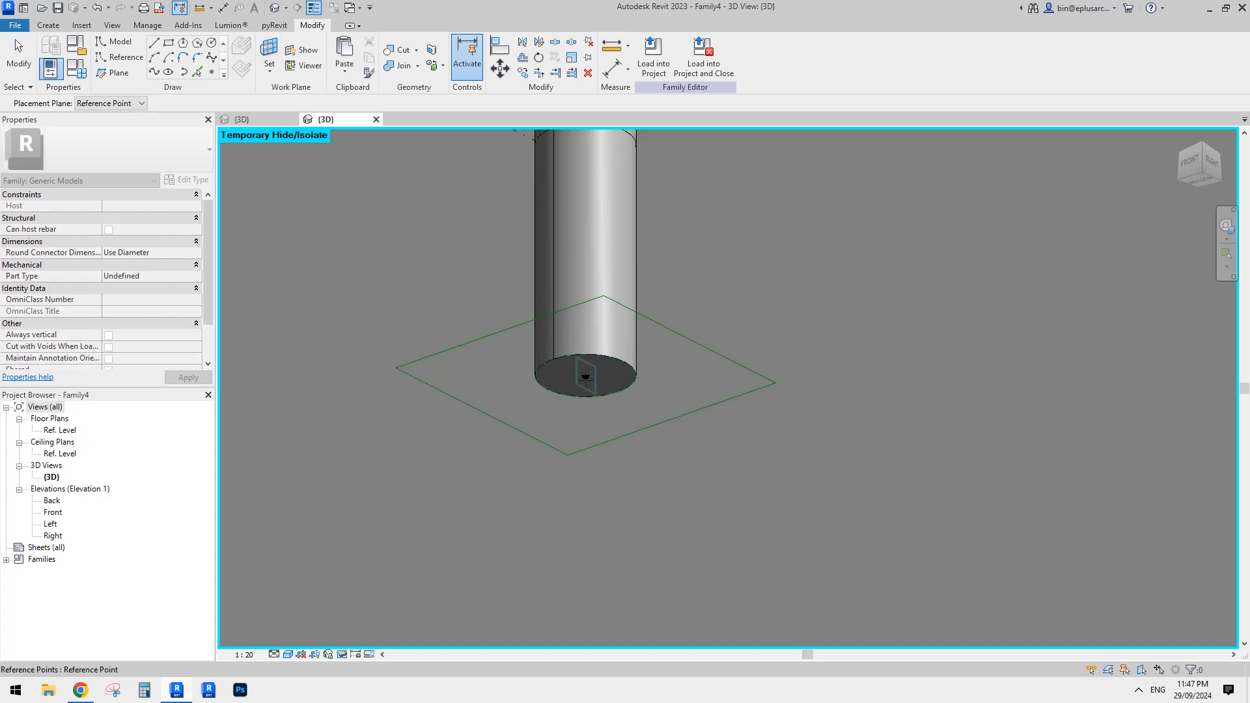
key("Return")
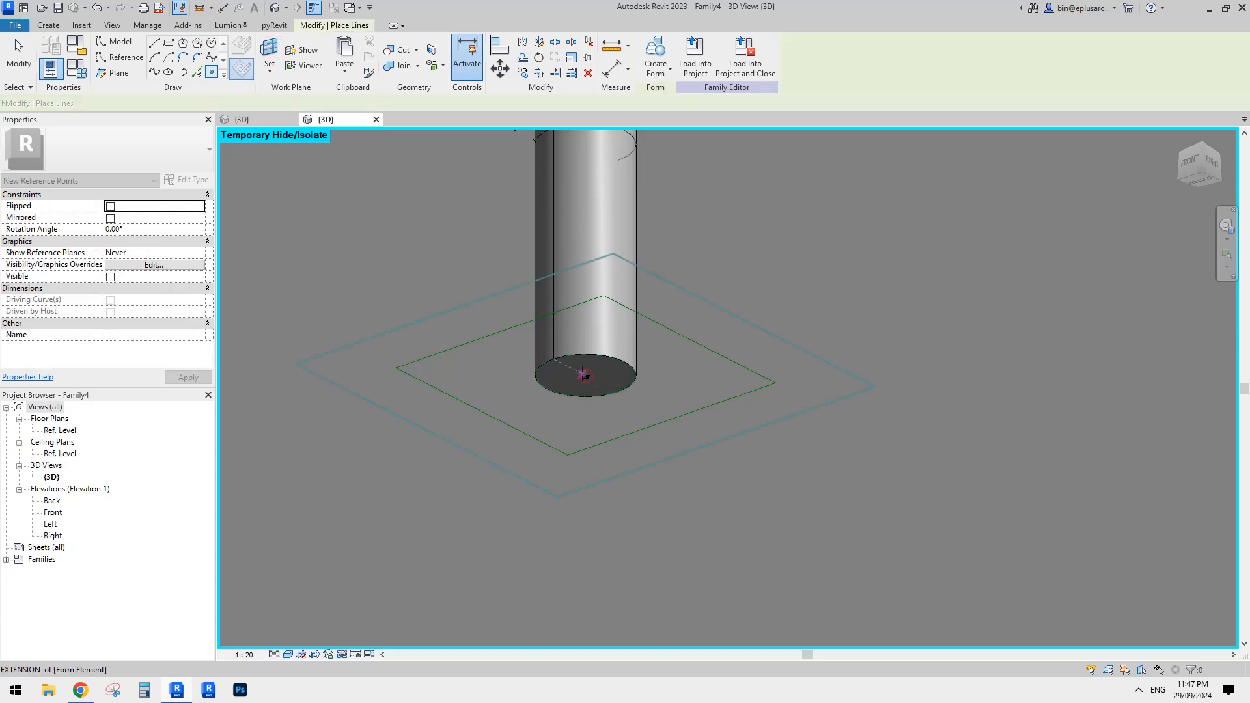
left_click(586, 376)
left_click(653, 387)
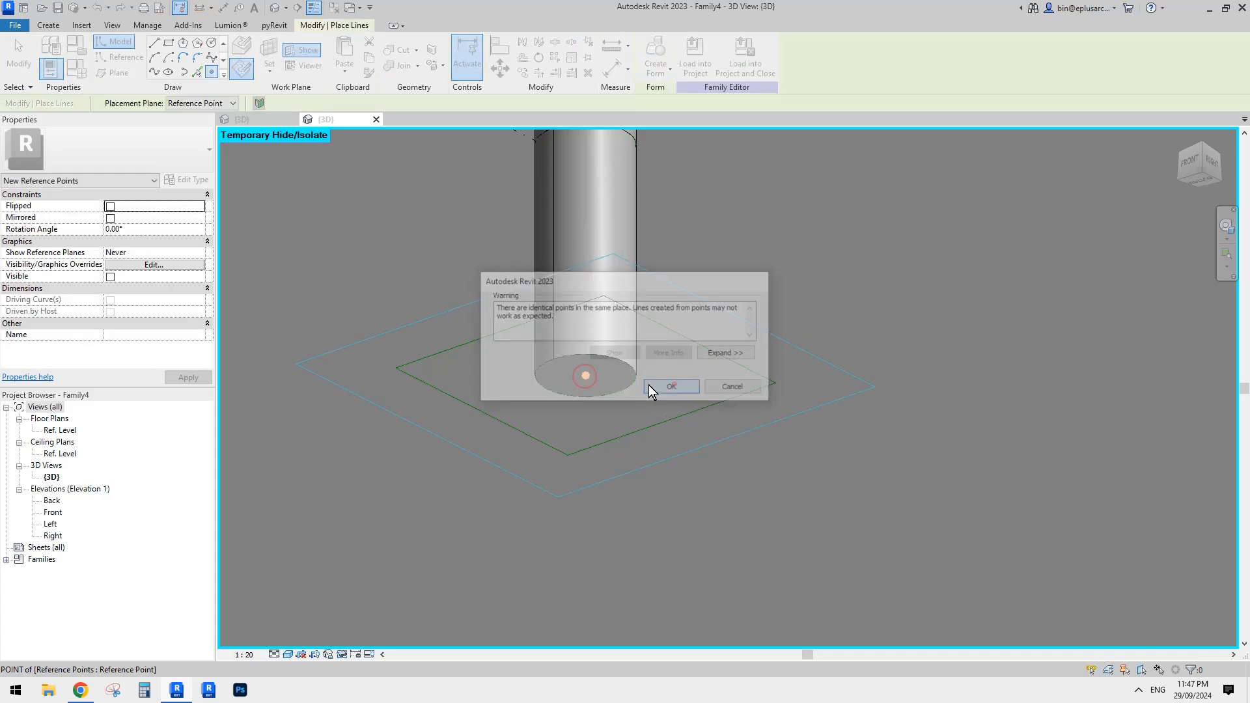
key("Escape")
- Lower the new reference point below the column base and set its offset to -1200 mm
left_click(643, 367)
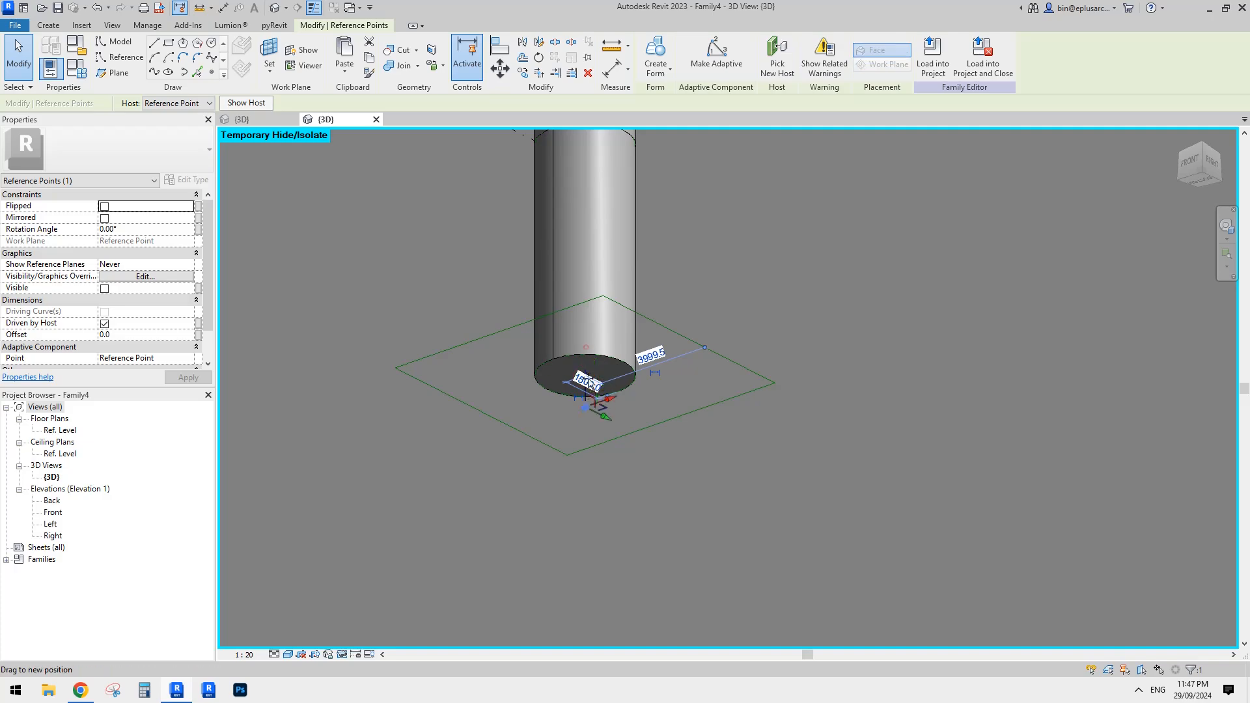
scroll(625, 348, "down", 2)
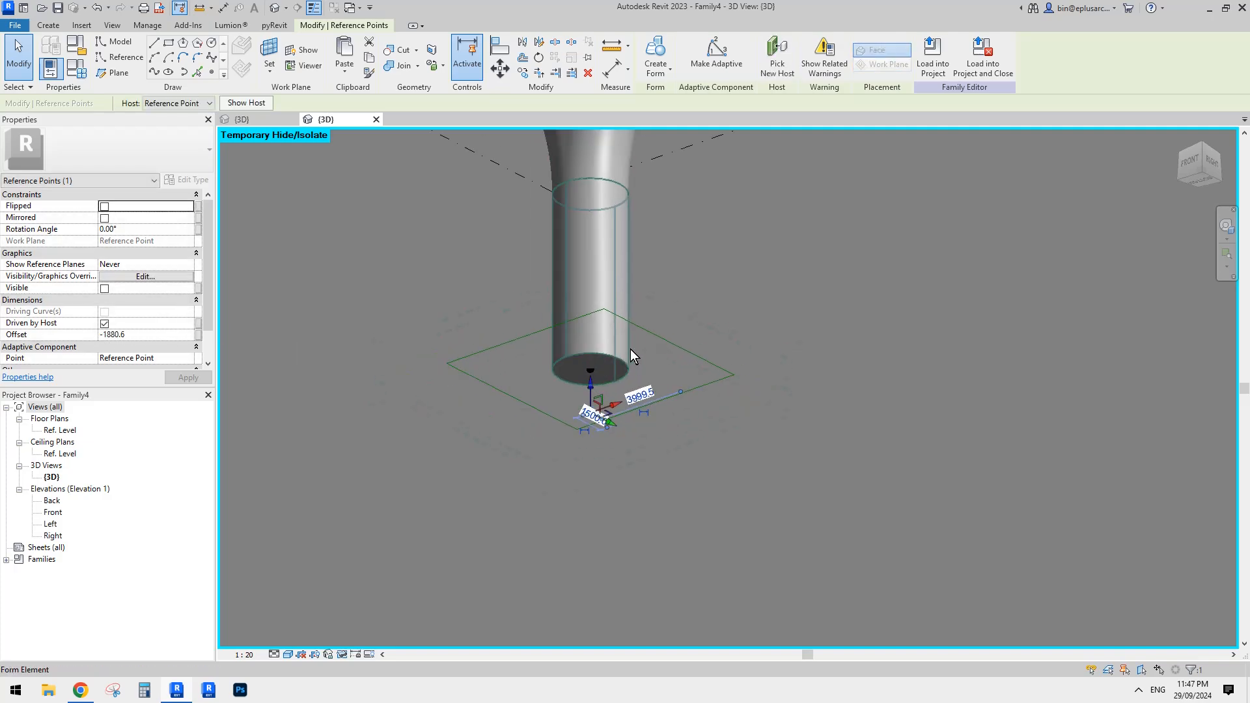
middle_click_drag(631, 351, 615, 410, "shift")
scroll(613, 409, "up", 3)
left_click(162, 335)
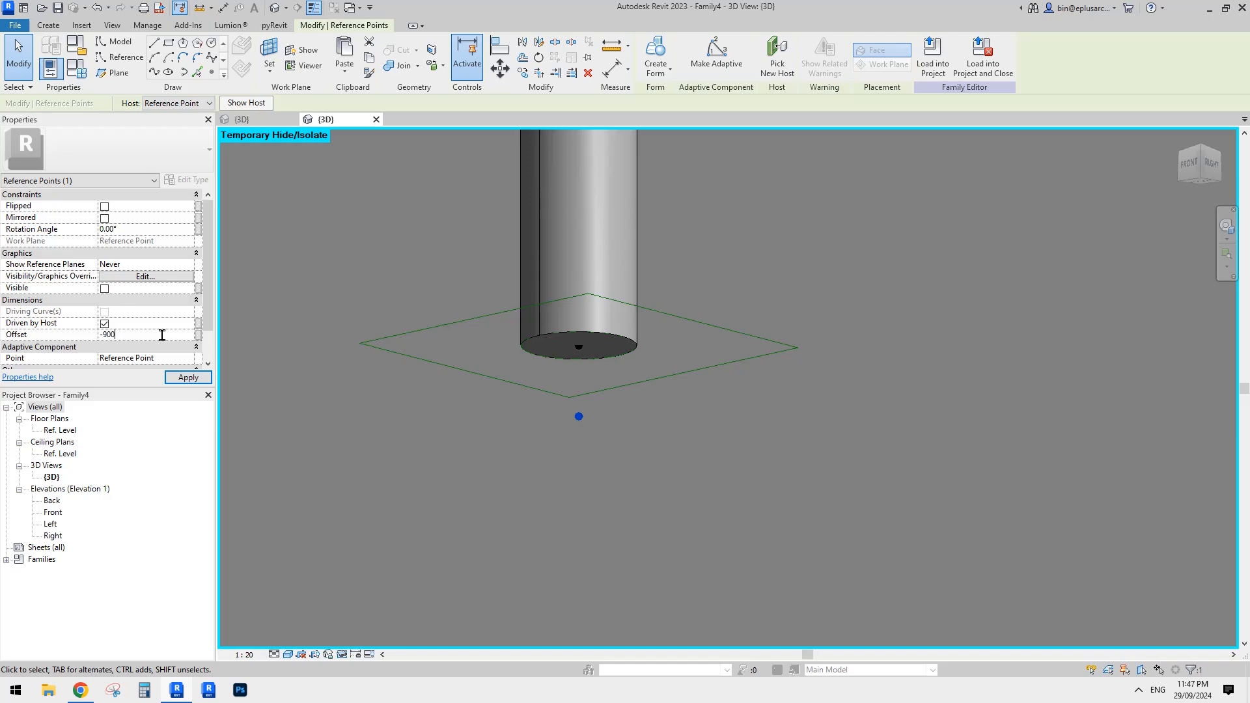
middle_click_drag(818, 341, 749, 430, "shift")
left_click(147, 334)
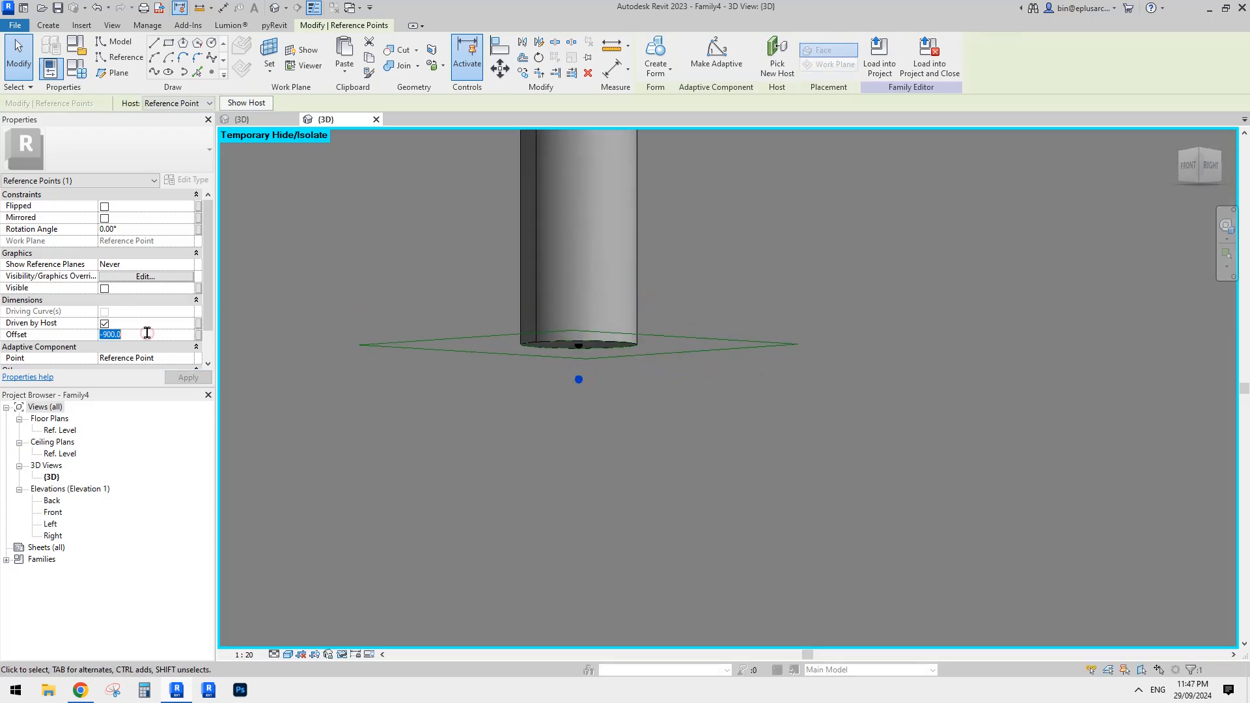
type("-")
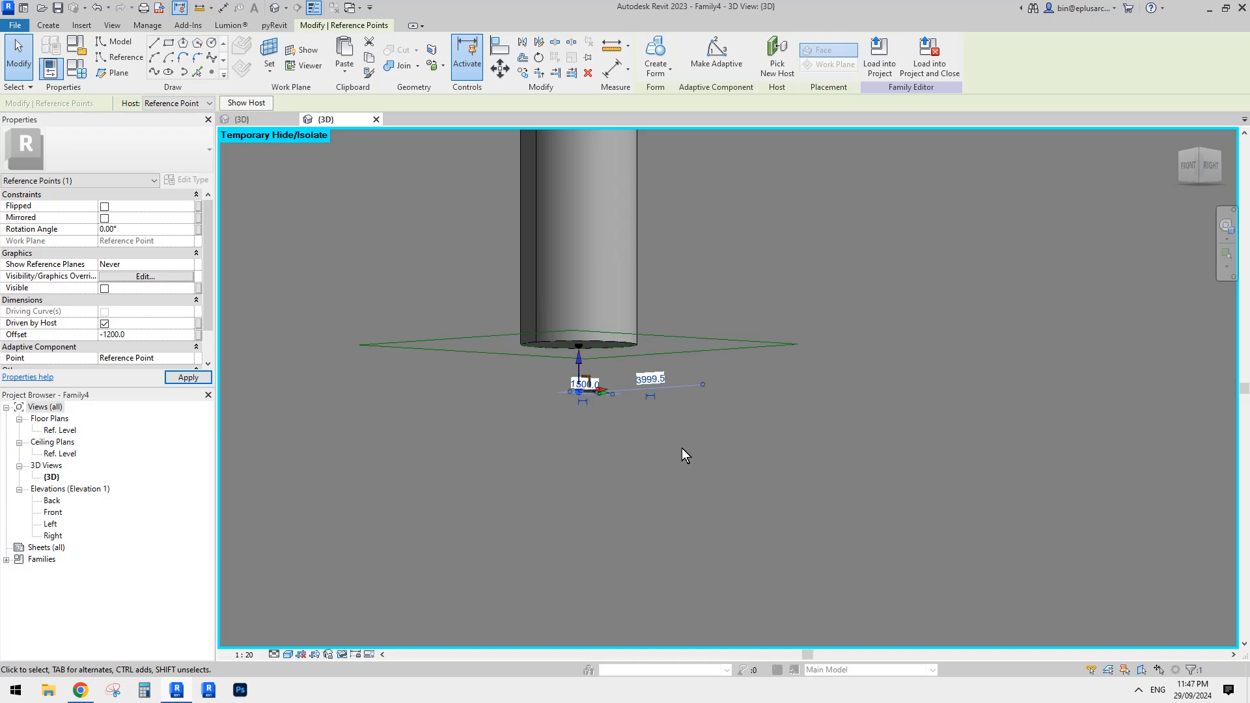
left_click(665, 431)
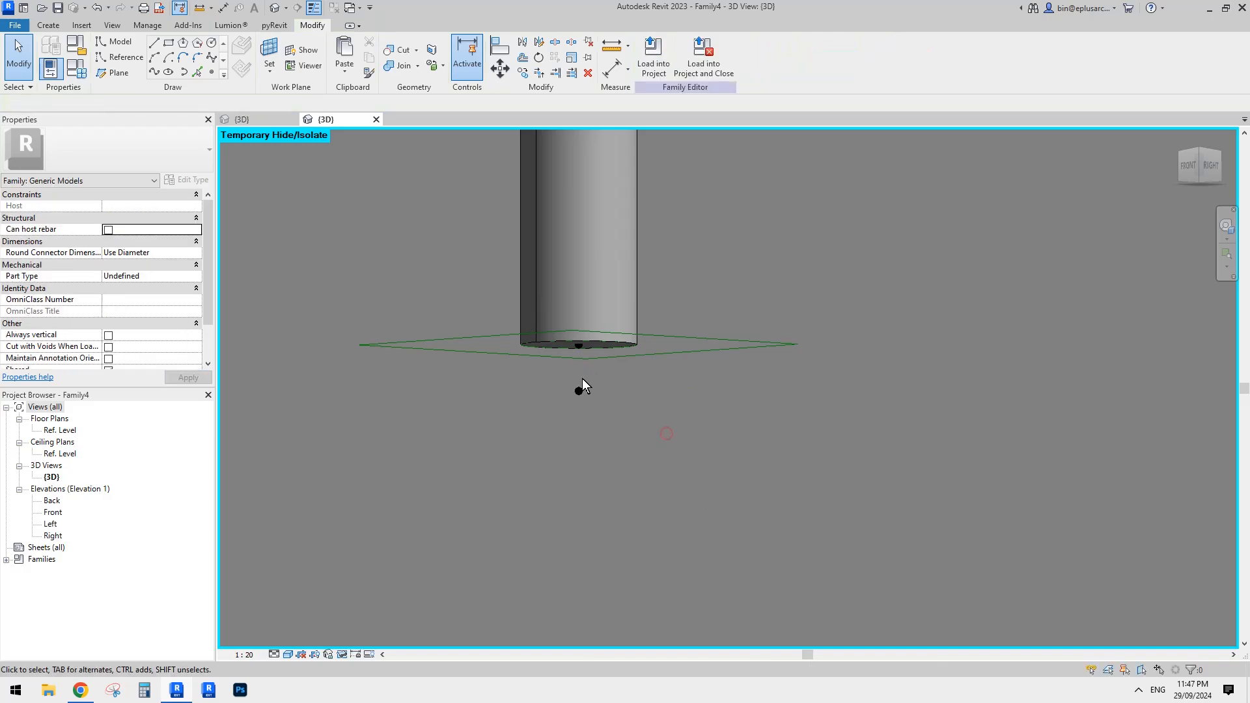
left_click(580, 390)
left_click(653, 424)
- Copy the square outline of reference lines in the same place and host the copy on the lower reference point
middle_click_drag(653, 423, 641, 343, "shift")
key("Tab")
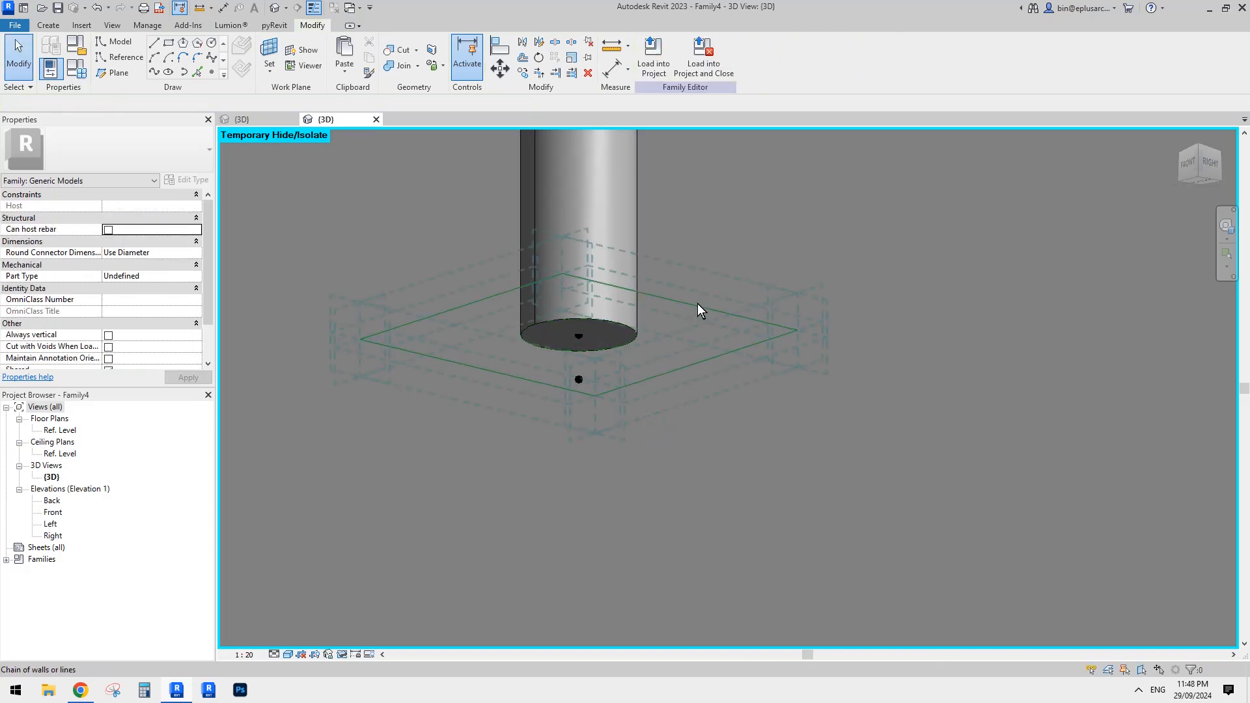
left_click(698, 304)
left_click(344, 70)
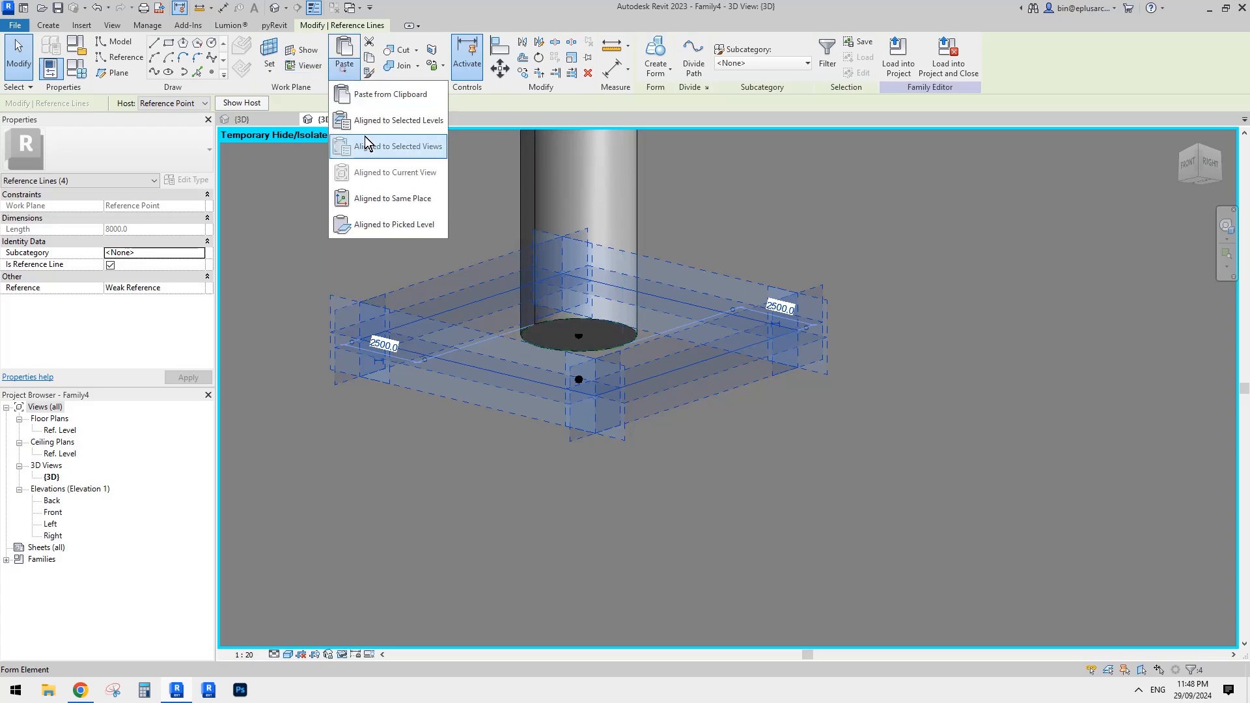
left_click(407, 204)
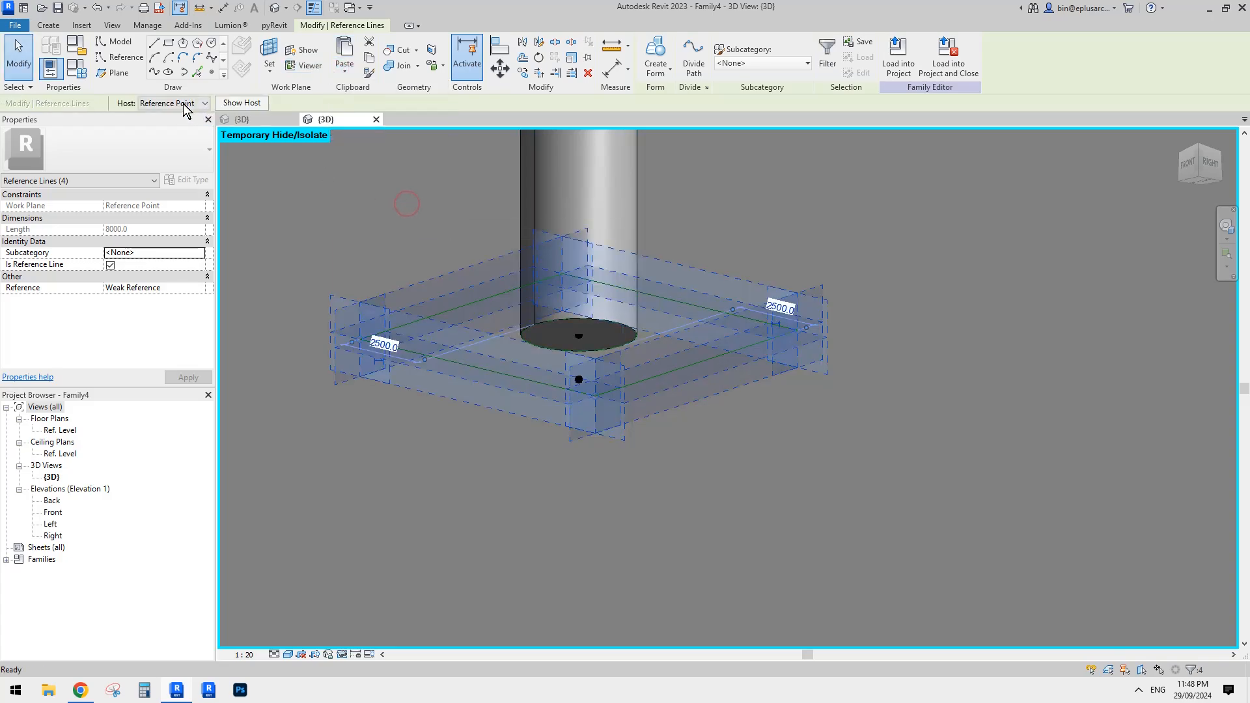
left_click(184, 105)
left_click(158, 127)
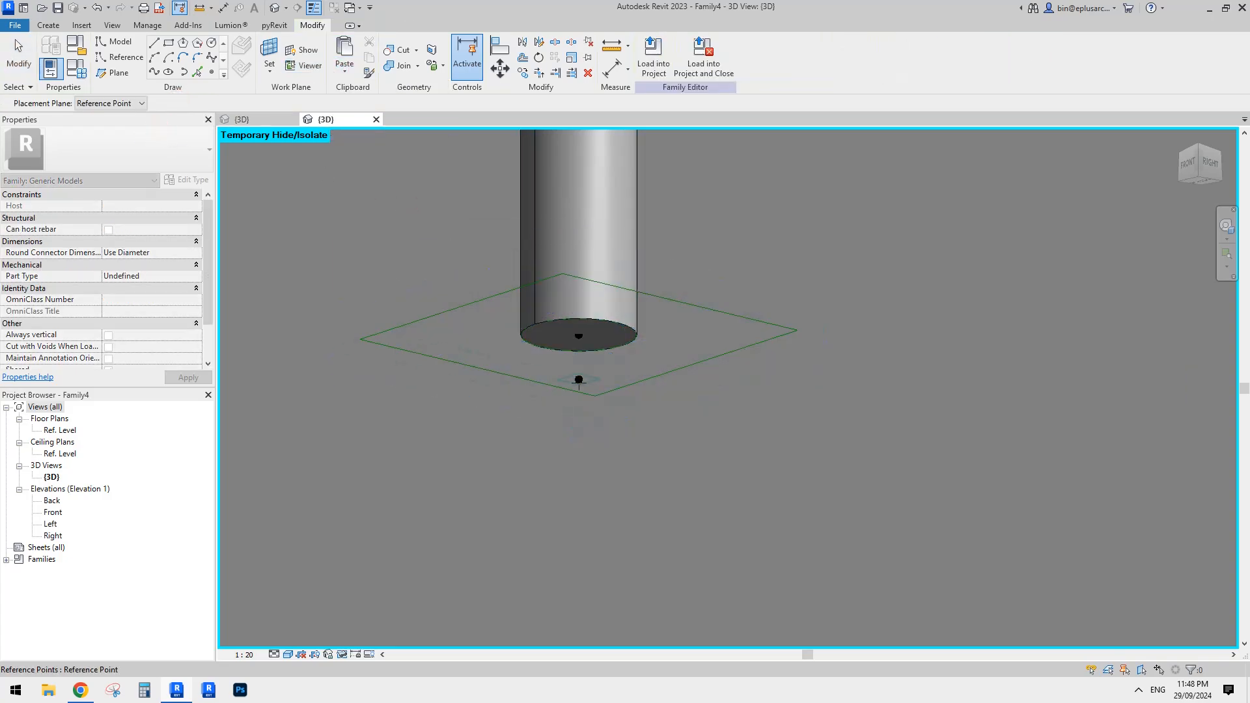
left_click(592, 411)
- Create a solid footing form between the two square outlines under the column
key("Tab")
left_click(730, 355)
left_click(737, 314)
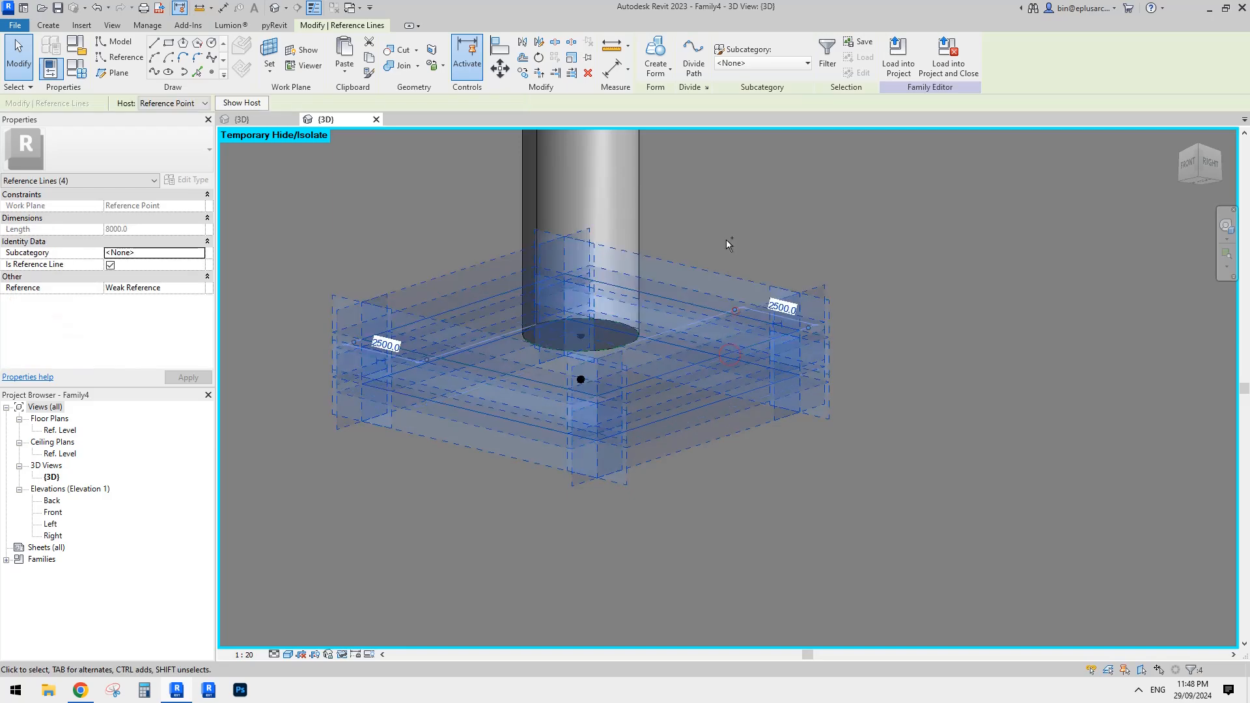
left_click(657, 54)
left_click(921, 228)
middle_click_drag(888, 214, 807, 483, "shift")
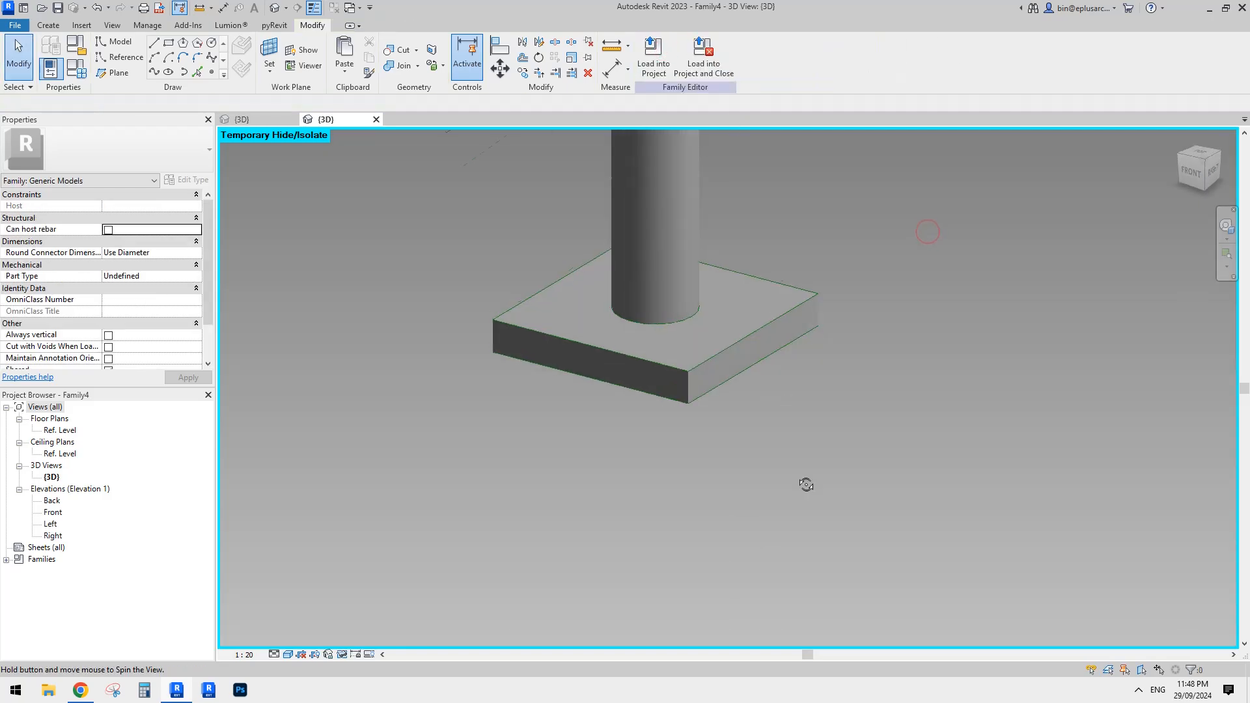
middle_click_drag(804, 439, 663, 344, "shift")
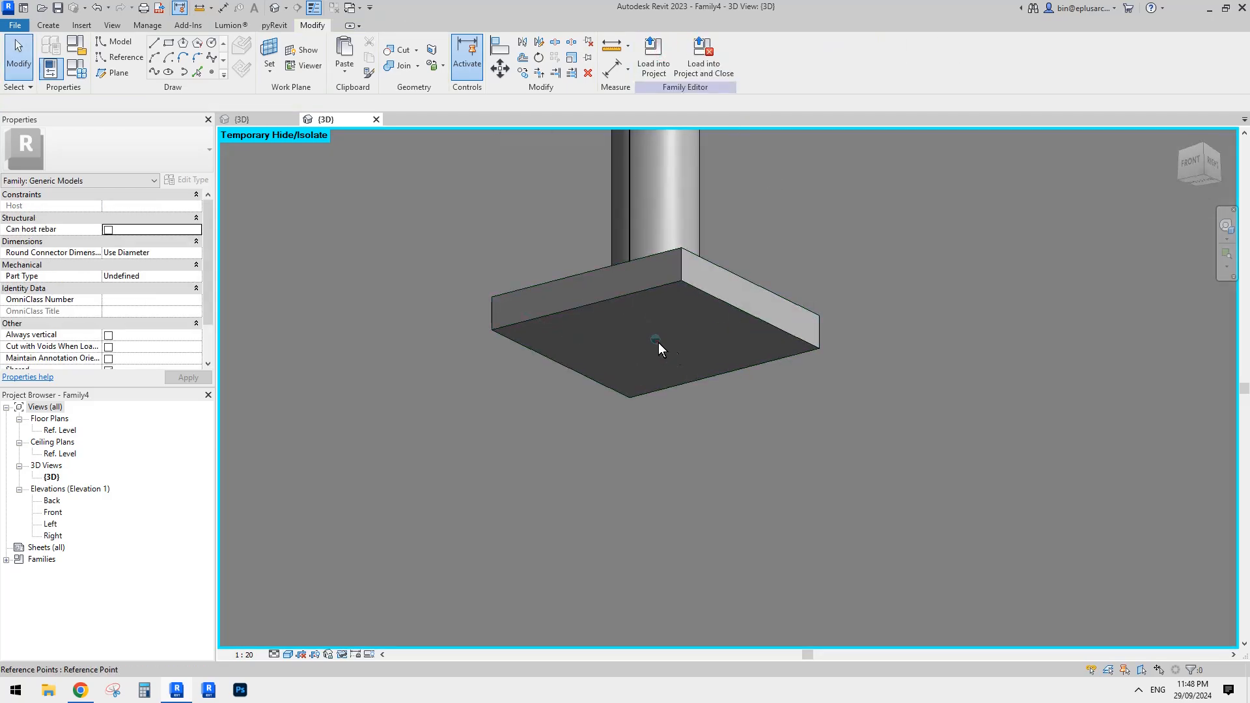
- Thicken the footing by moving the reference point at its underside further down
left_click(659, 339)
left_click_drag(654, 309, 654, 328)
middle_click_drag(912, 316, 799, 250, "shift")
key("Escape")
- Raise the reference point at the pier's top outline and set its offset from the placement point to -200 mm
scroll(732, 252, "up", 5)
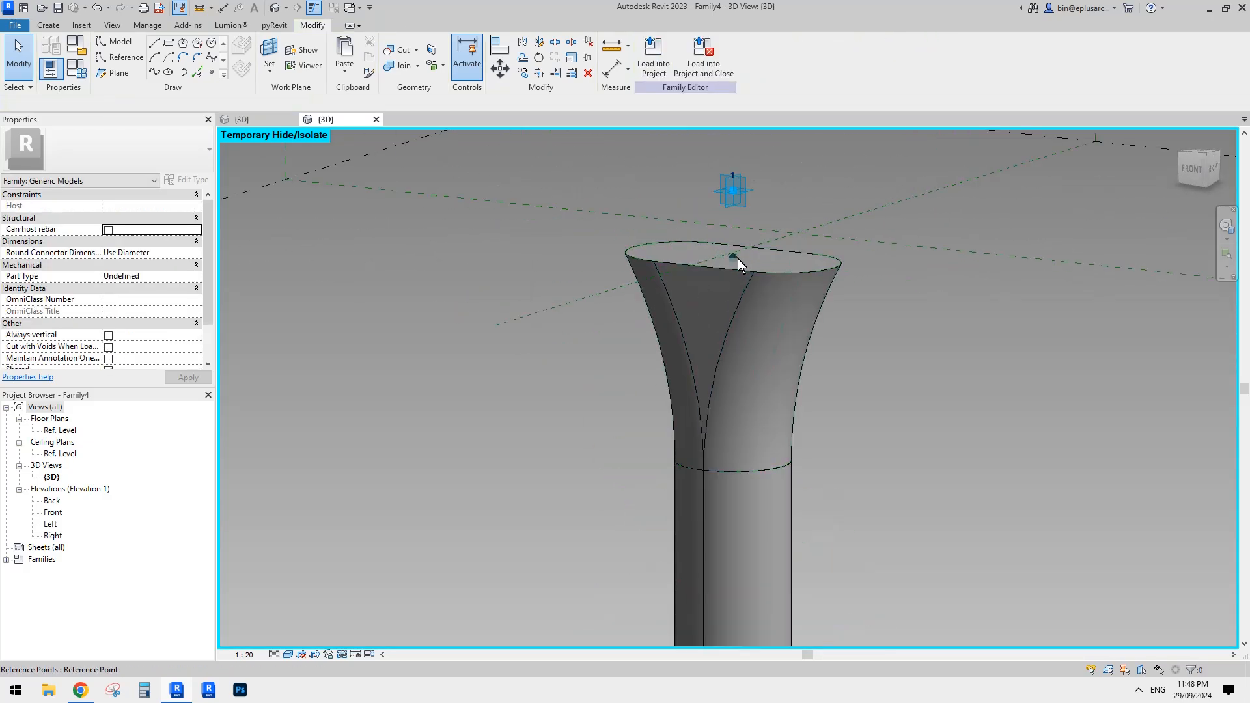
left_click(734, 258)
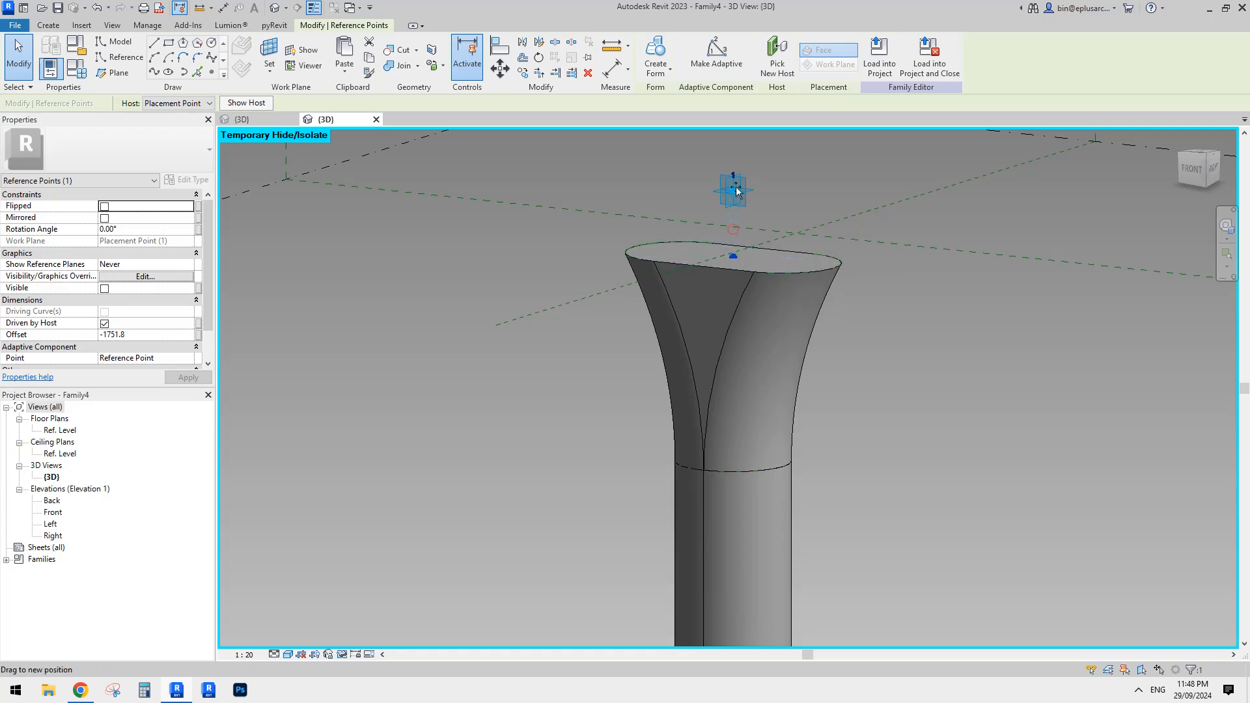
left_click_drag(738, 175, 735, 187)
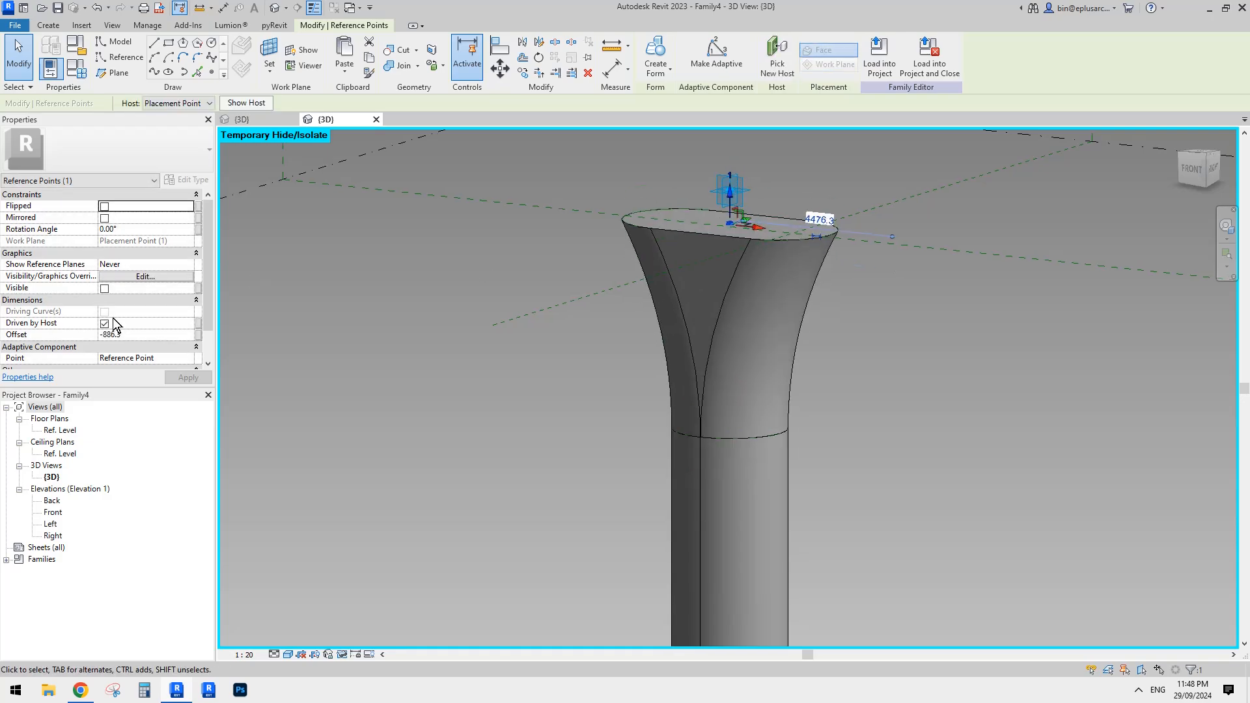
double_click(148, 335)
type("0")
key("Return")
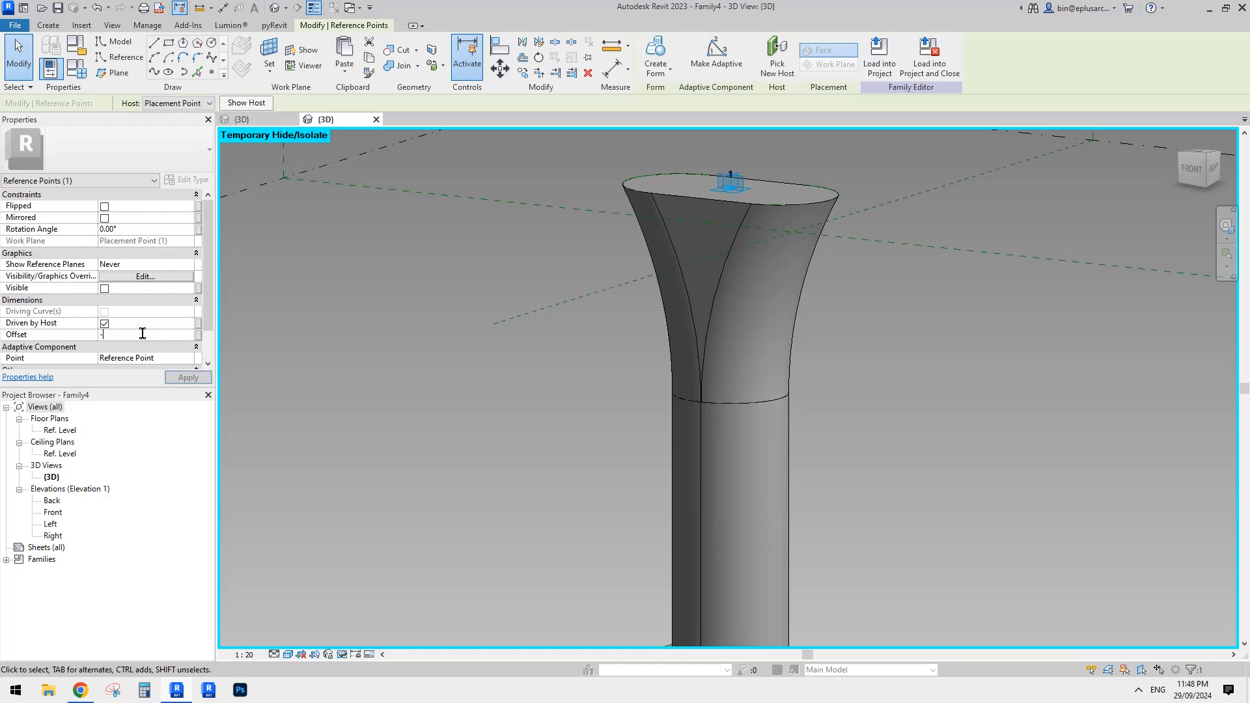
key("Return")
left_click(596, 256)
scroll(737, 201, "down", 2)
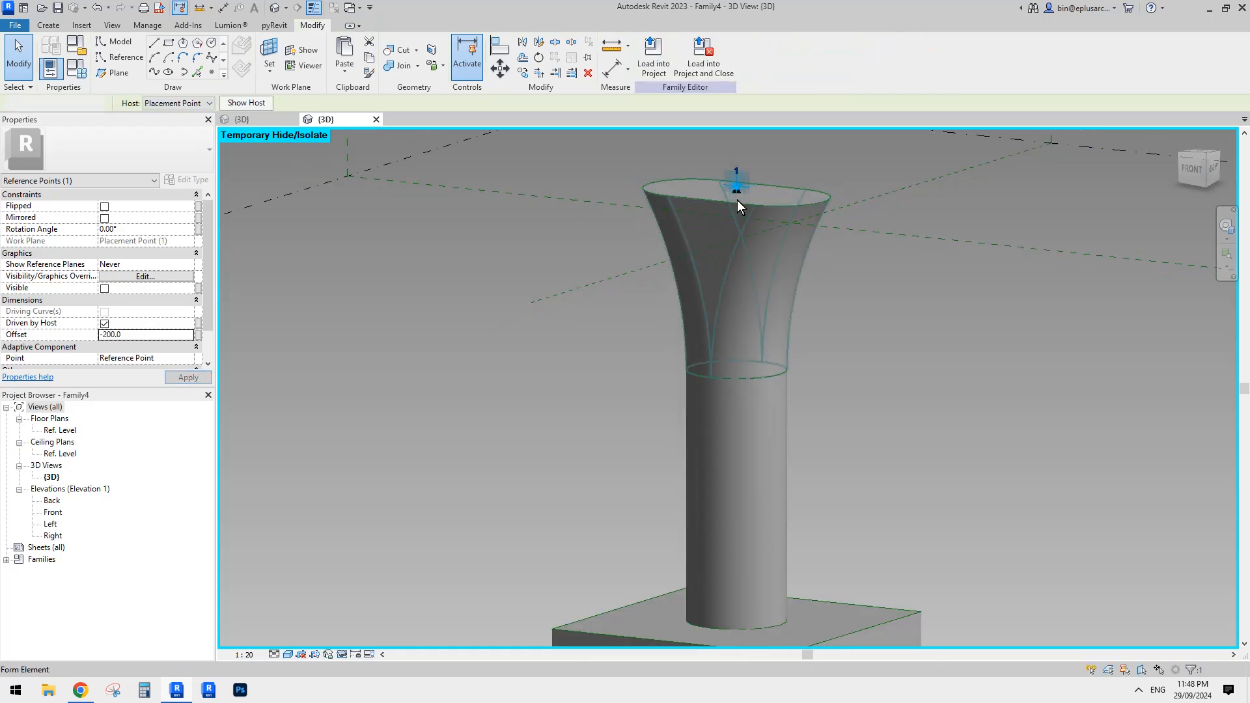
- Load the finished pier family into the bridge family and leave the placement command without placing an instance
middle_click_drag(737, 201, 573, 391, "shift")
scroll(722, 182, "up", 2)
scroll(722, 180, "down", 1)
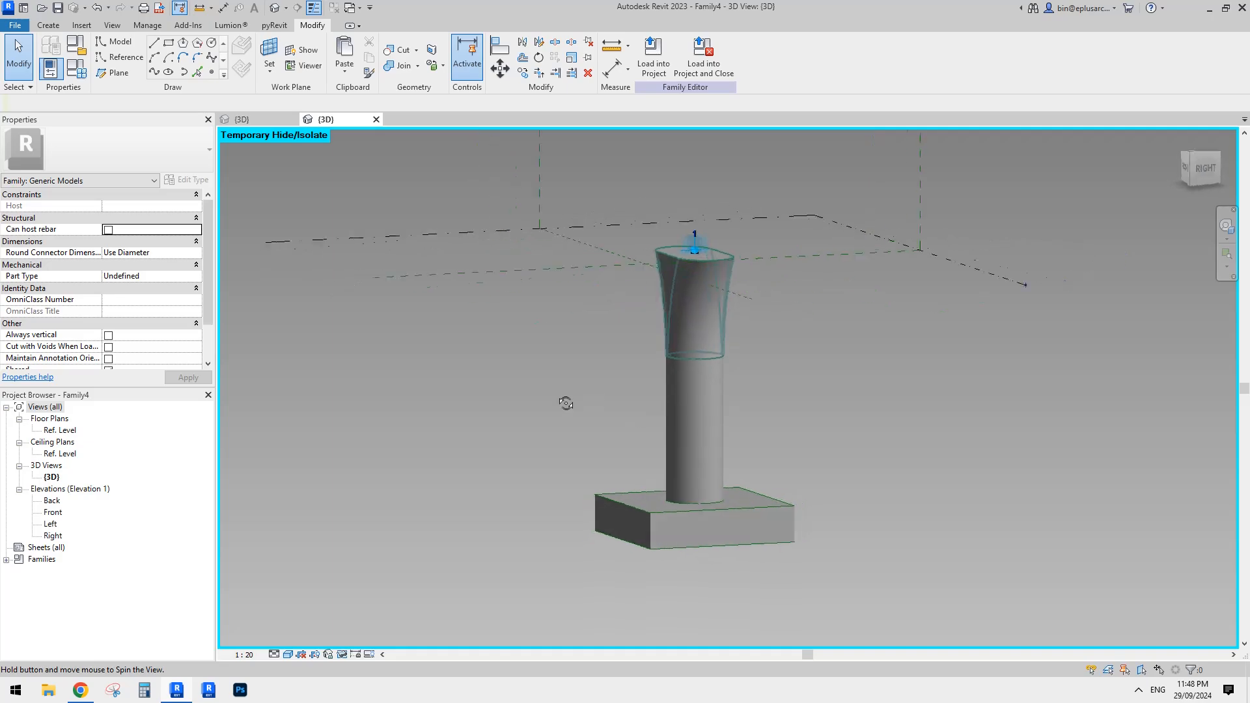
scroll(668, 422, "up", 1)
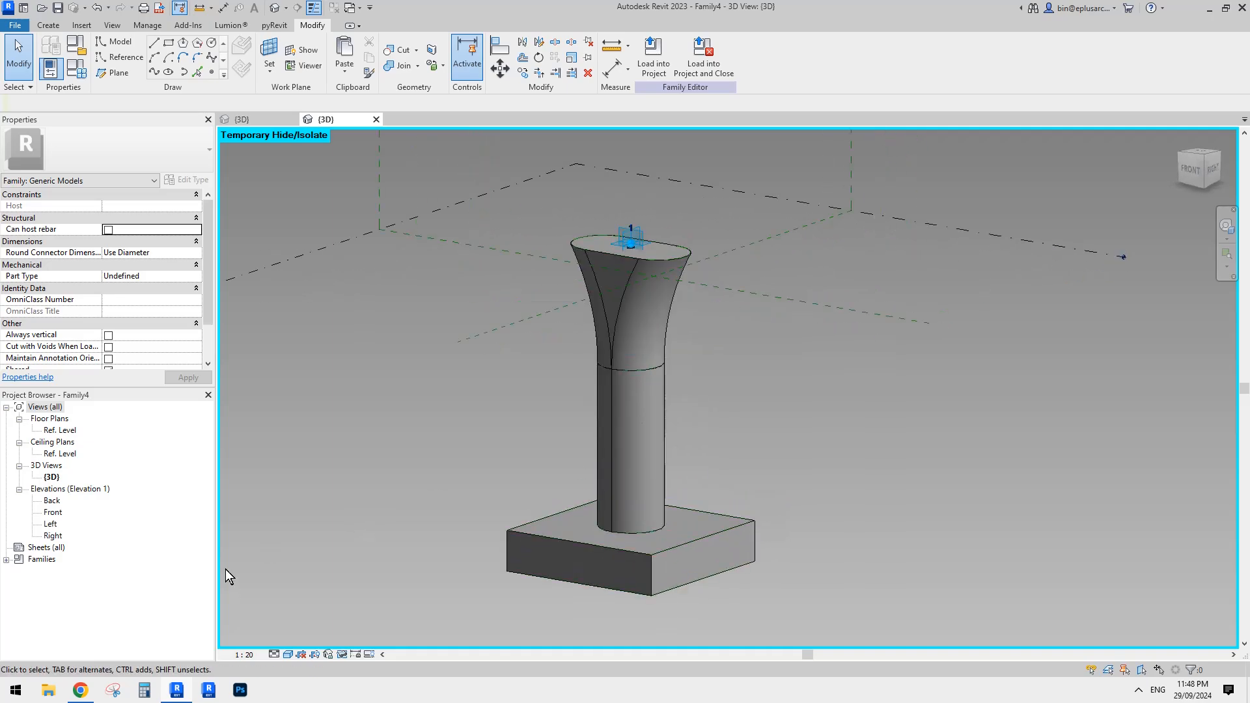
middle_click_drag(428, 413, 436, 440)
left_click(651, 57)
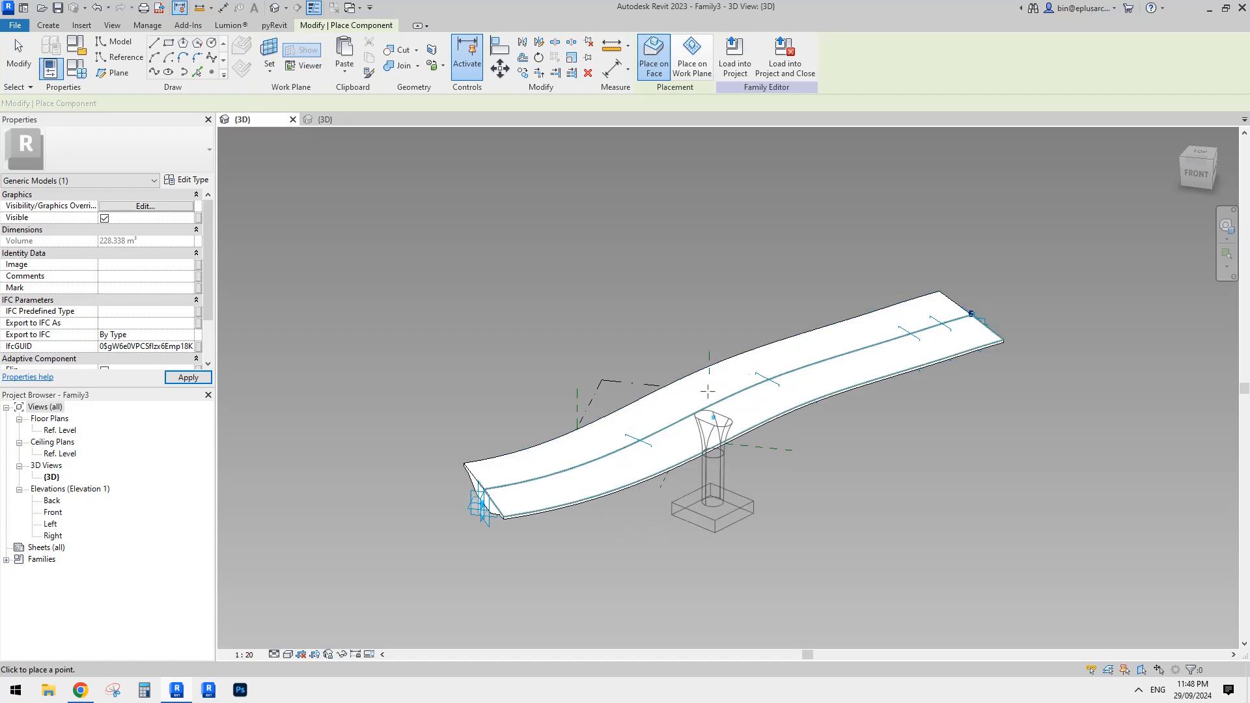
middle_click_drag(708, 391, 741, 320)
key("Escape")
- Temporarily hide the bridge deck form so that only its spline, profiles and adaptive points are displayed
middle_click_drag(663, 407, 648, 340)
scroll(582, 387, "up", 1)
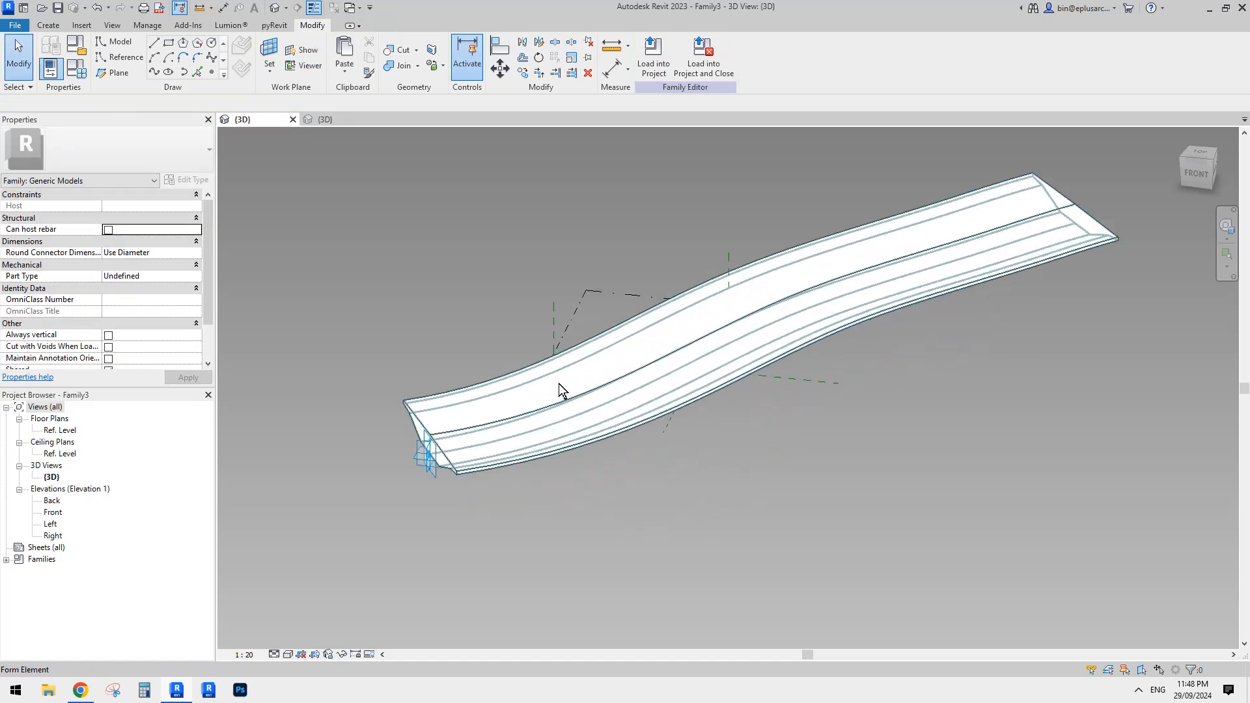
left_click(560, 391)
middle_click_drag(560, 391, 540, 403)
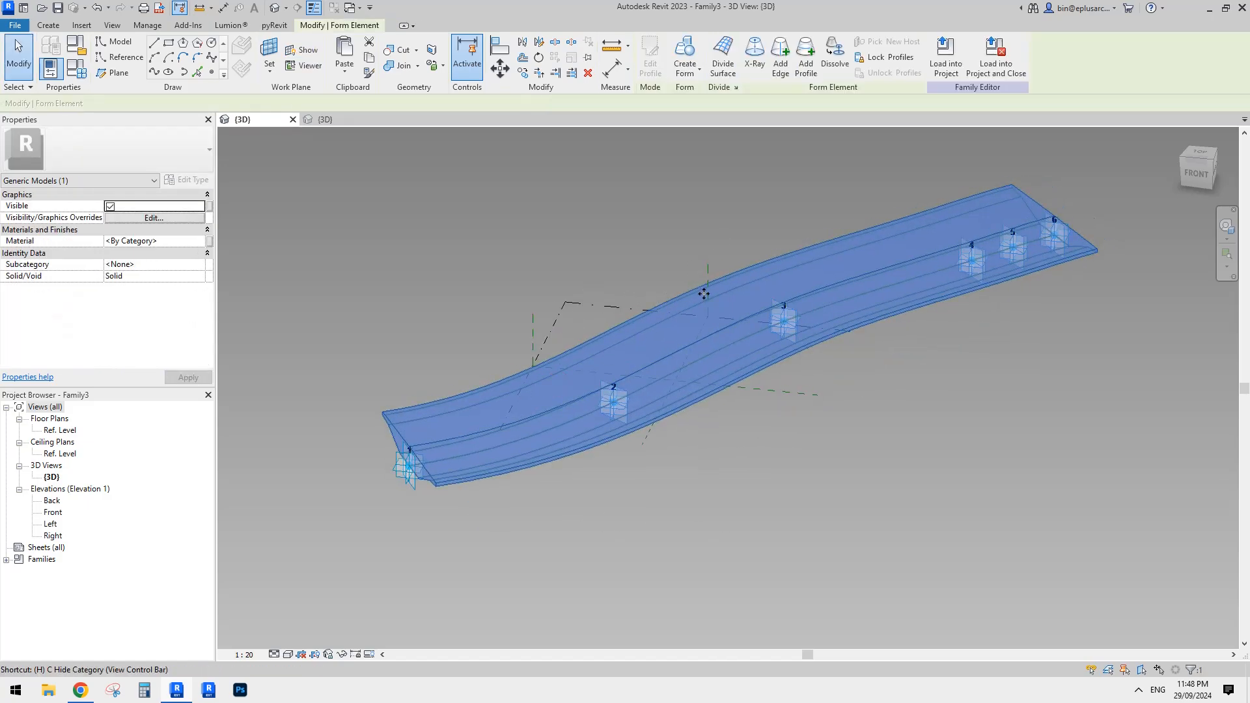
key("h")
- Divide the bridge's spline reference line into a divided path with a fixed number of 6 nodes
middle_click_drag(714, 366, 763, 281)
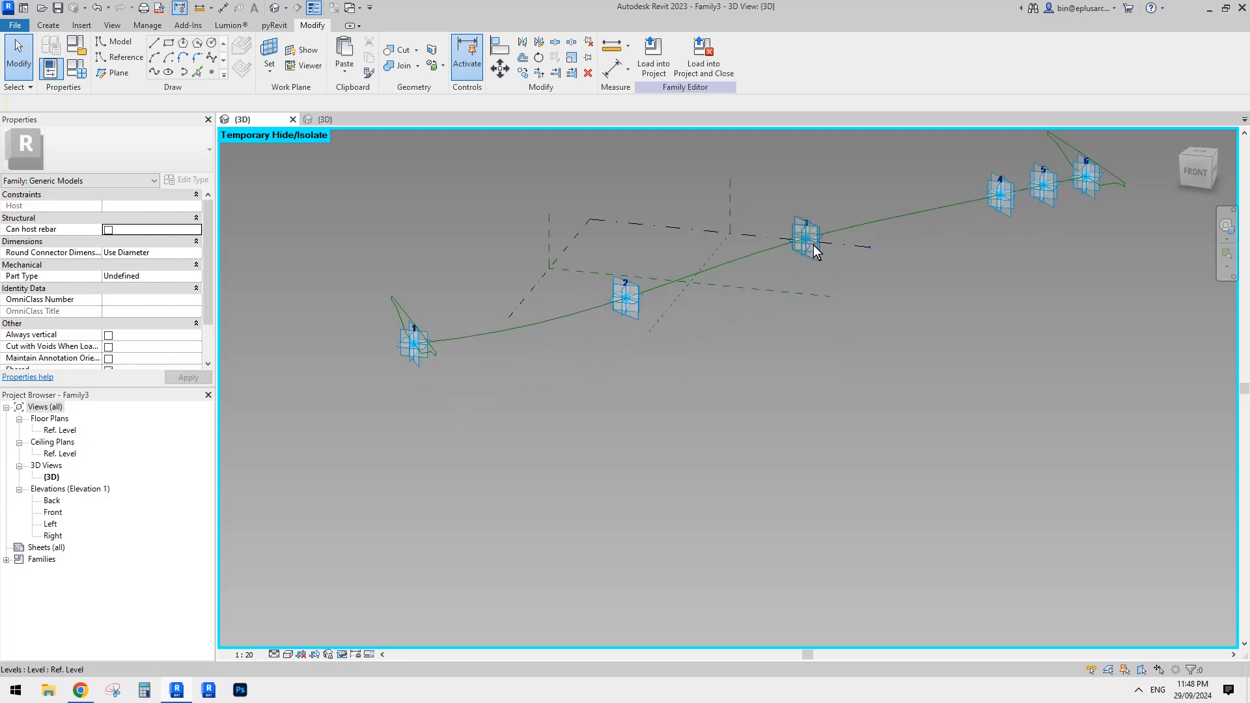
scroll(612, 302, "up", 1)
middle_click_drag(613, 302, 611, 324)
middle_click_drag(468, 369, 466, 374)
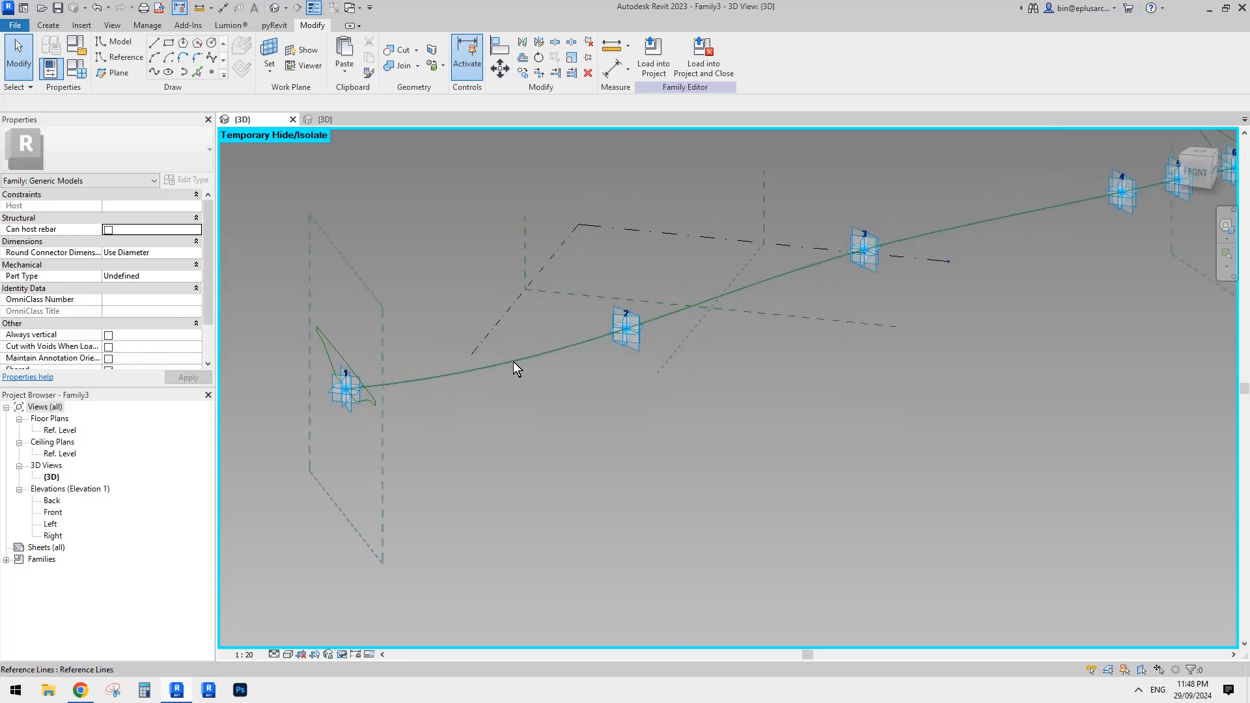
left_click(513, 362)
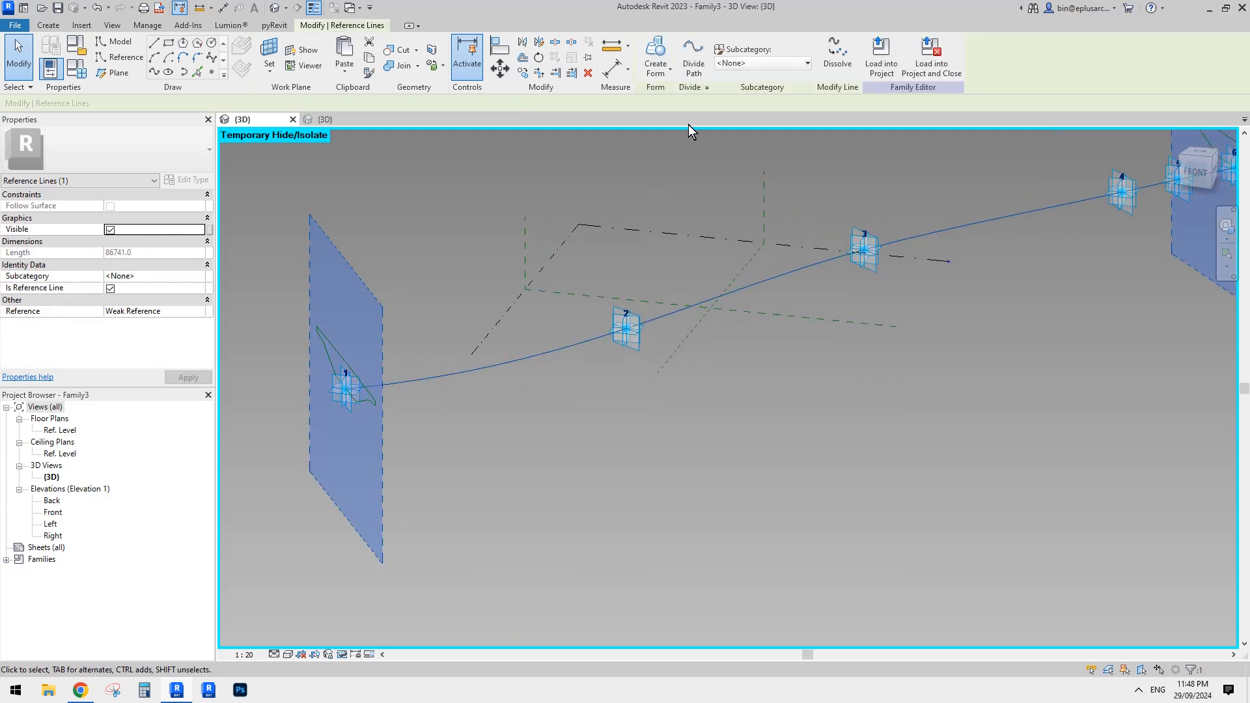
left_click(693, 55)
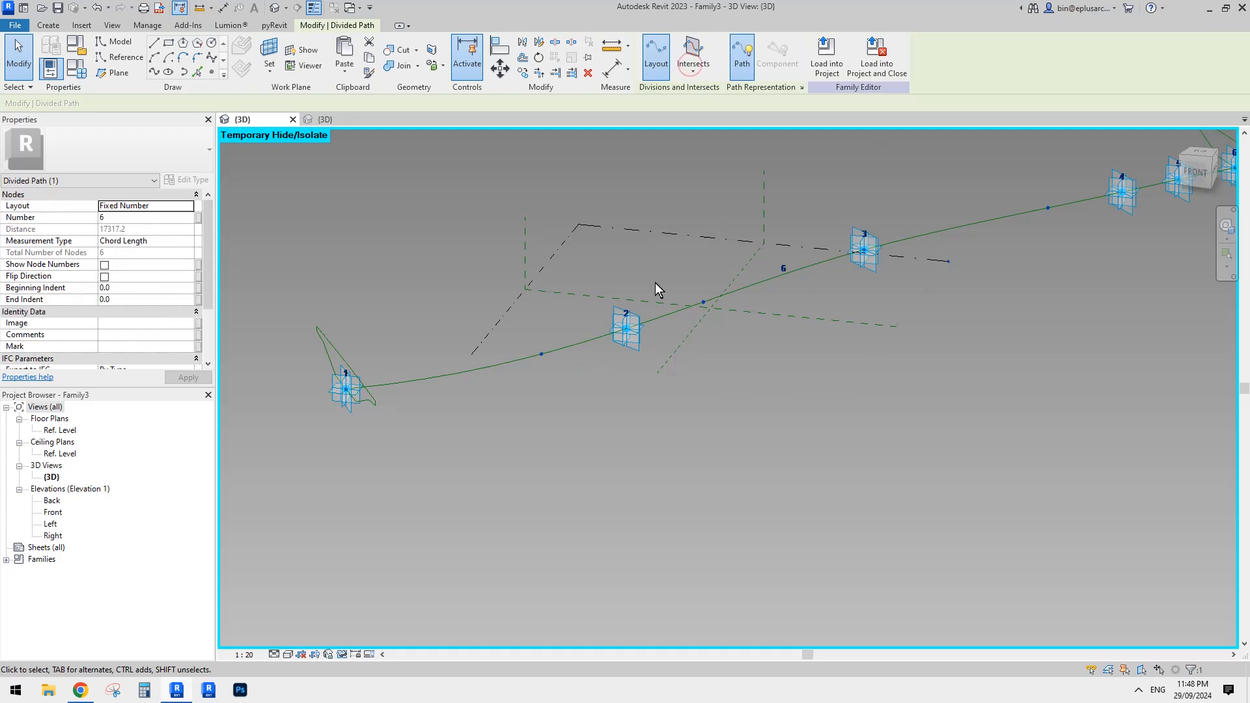
scroll(656, 283, "down", 1)
middle_click_drag(656, 283, 600, 300, "shift")
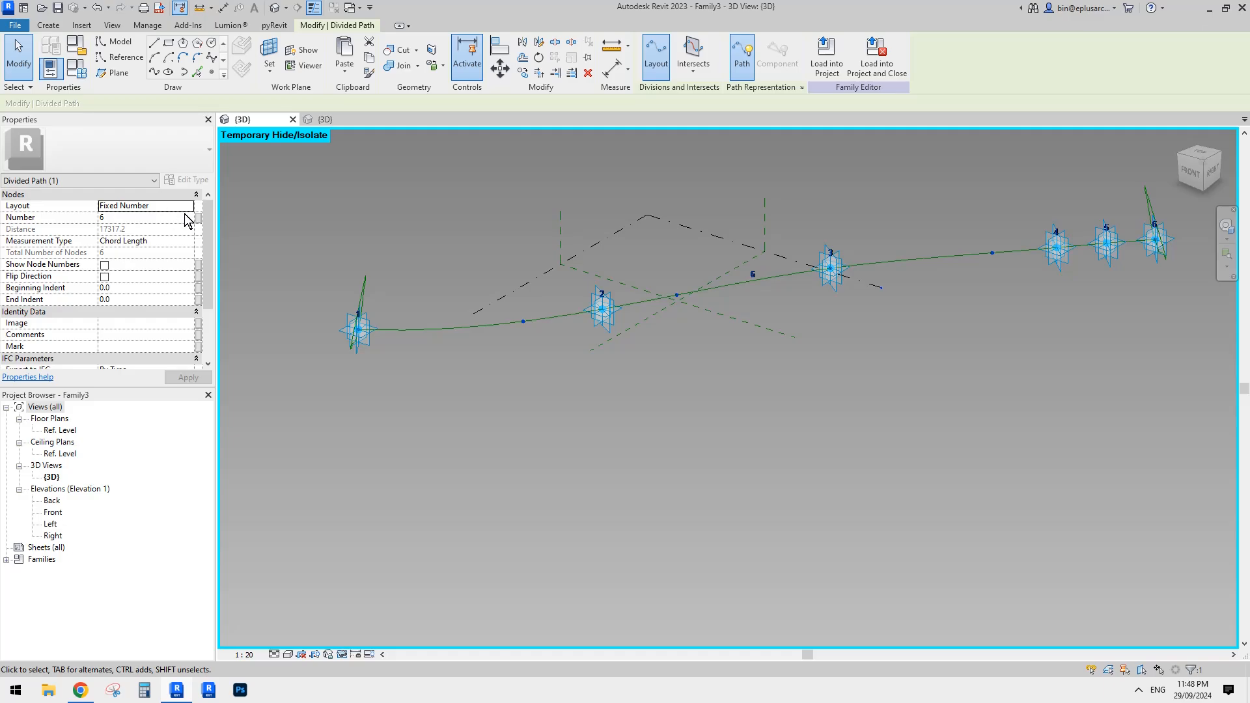
- Check the pier arrangement along the curved bridge in the first reference picture in Chrome, and return to the bridge family in Revit
left_click(83, 692)
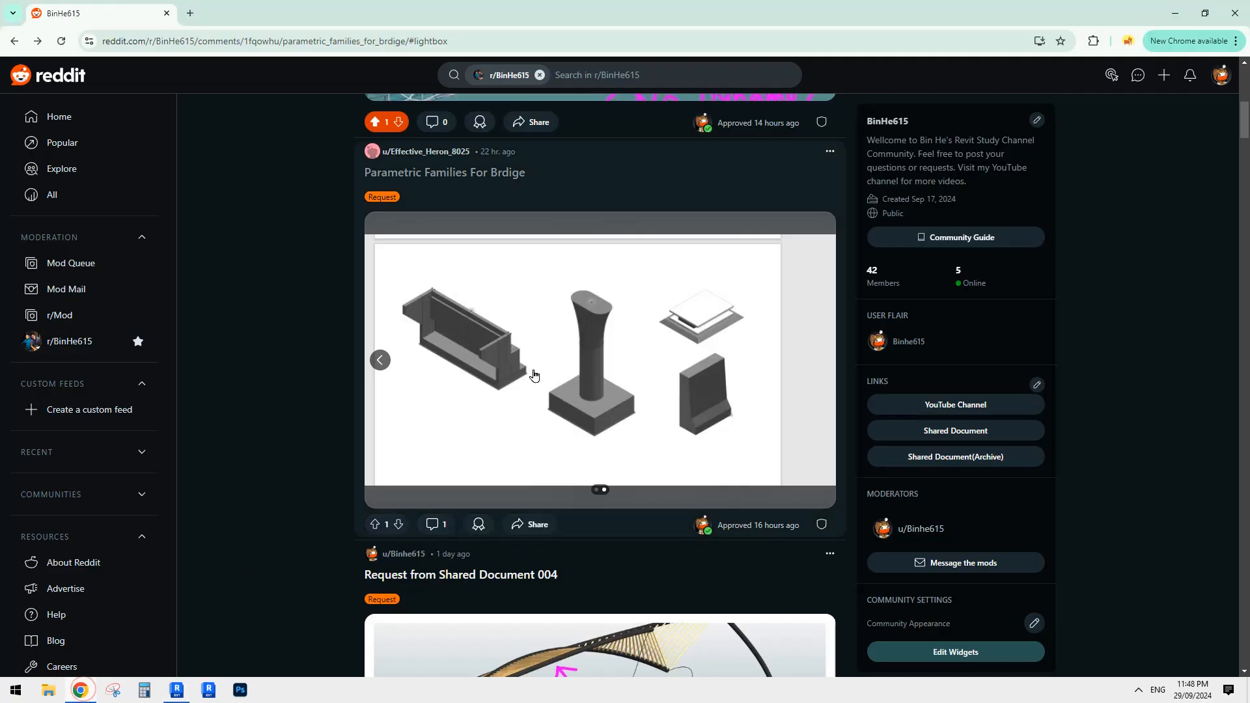
left_click(389, 366)
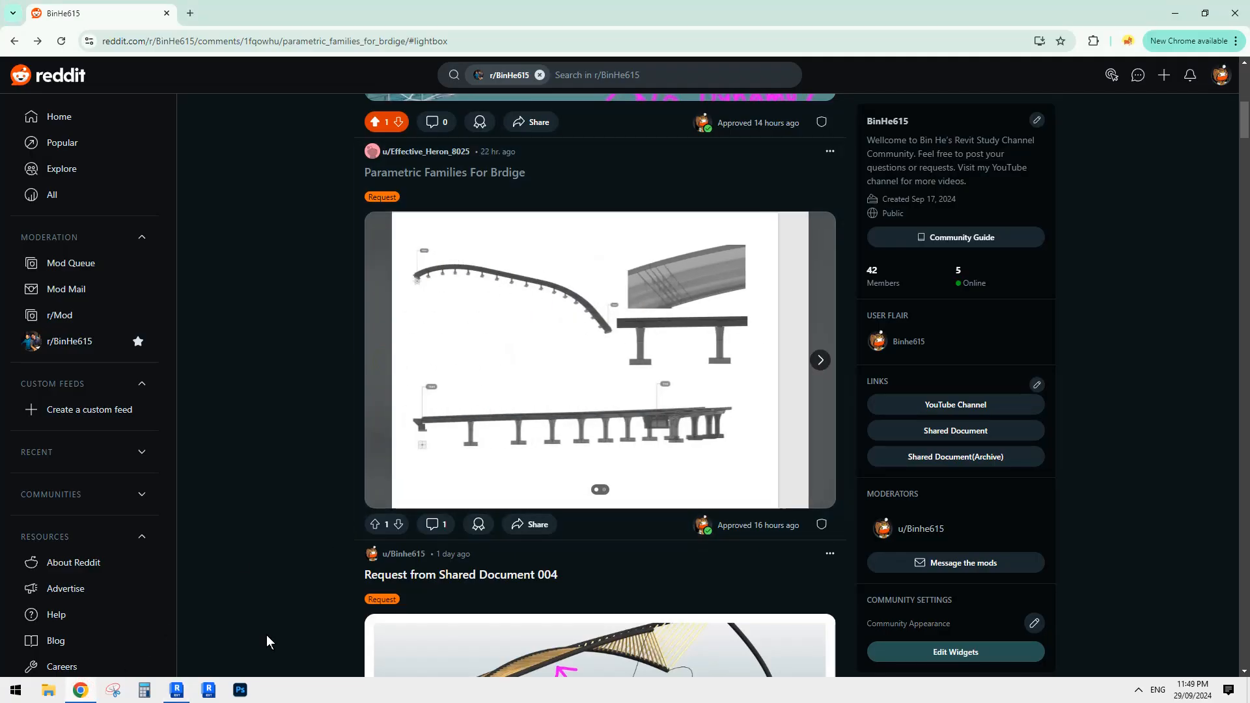
left_click(174, 691)
middle_click_drag(526, 326, 549, 354)
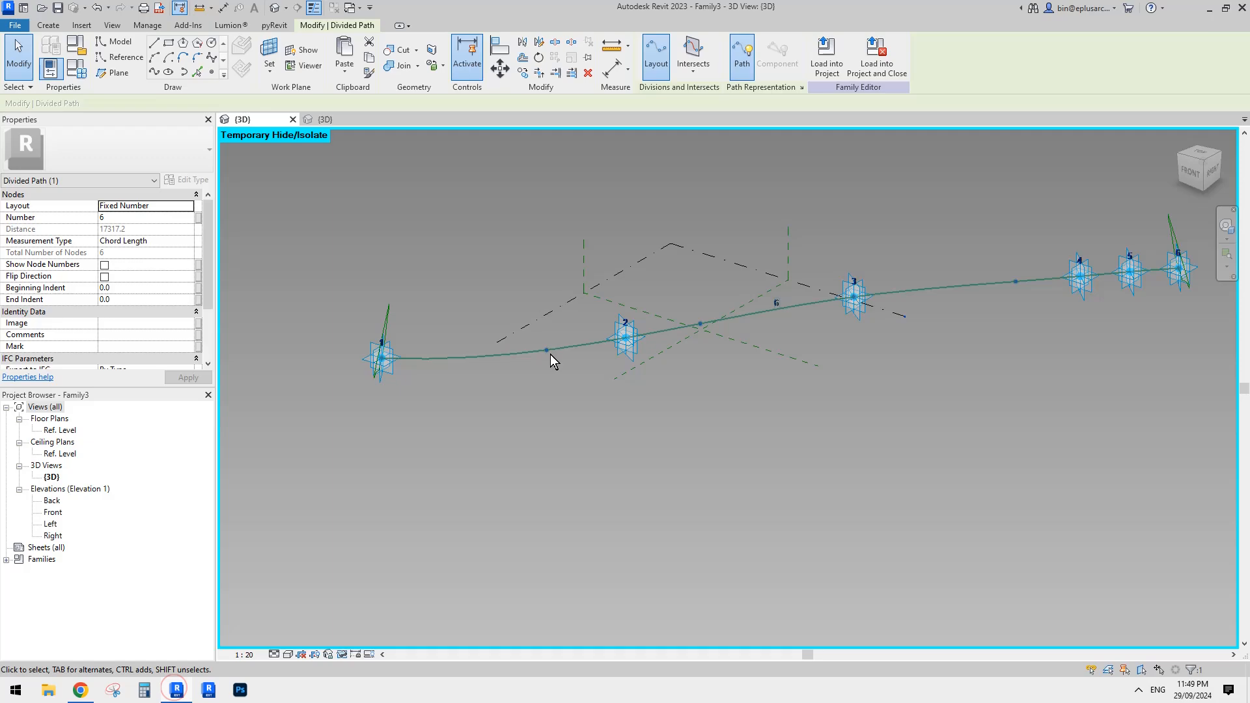
- Change the divided path's layout to Maximum Distance and set its maximum distance to 10000
left_click(169, 204)
left_click(187, 205)
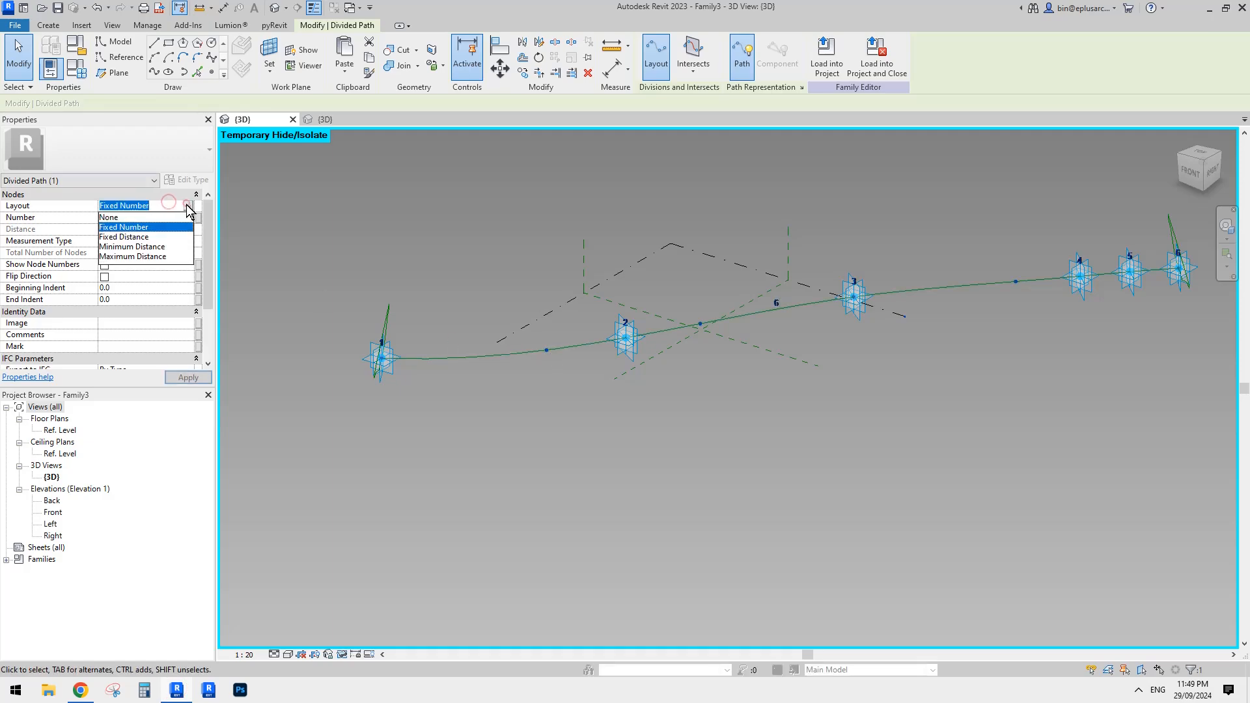
left_click(134, 256)
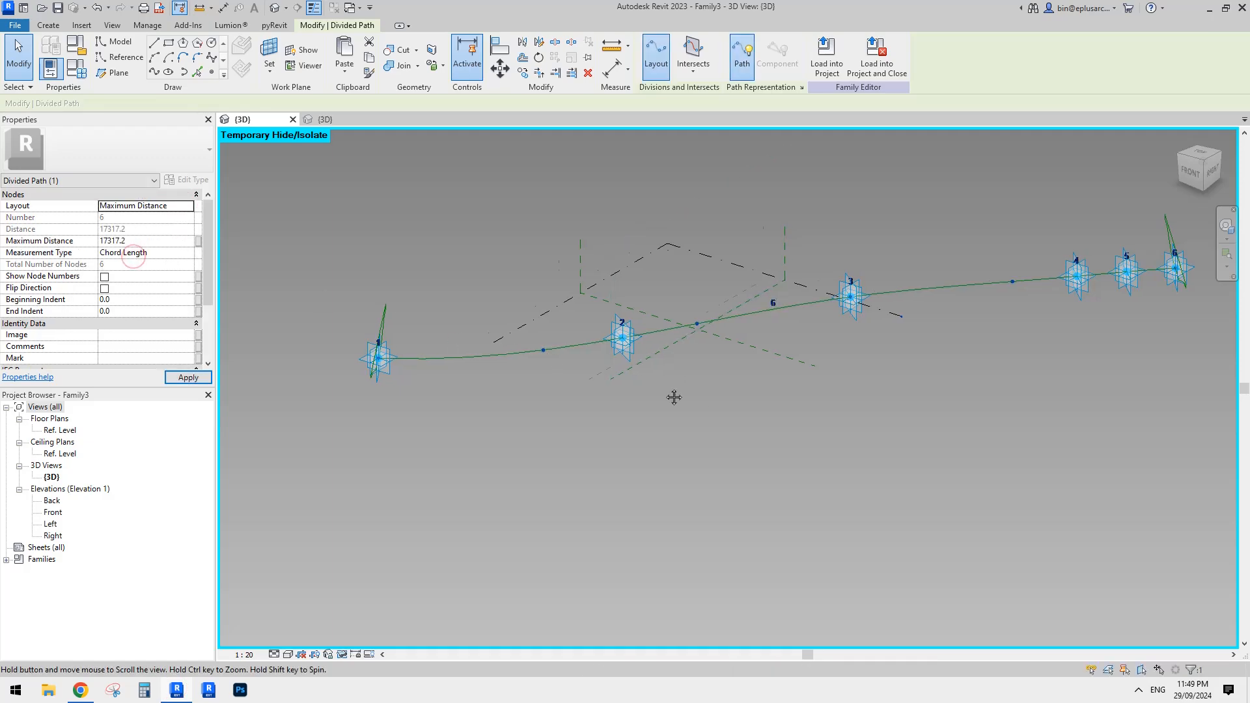
left_click(142, 242)
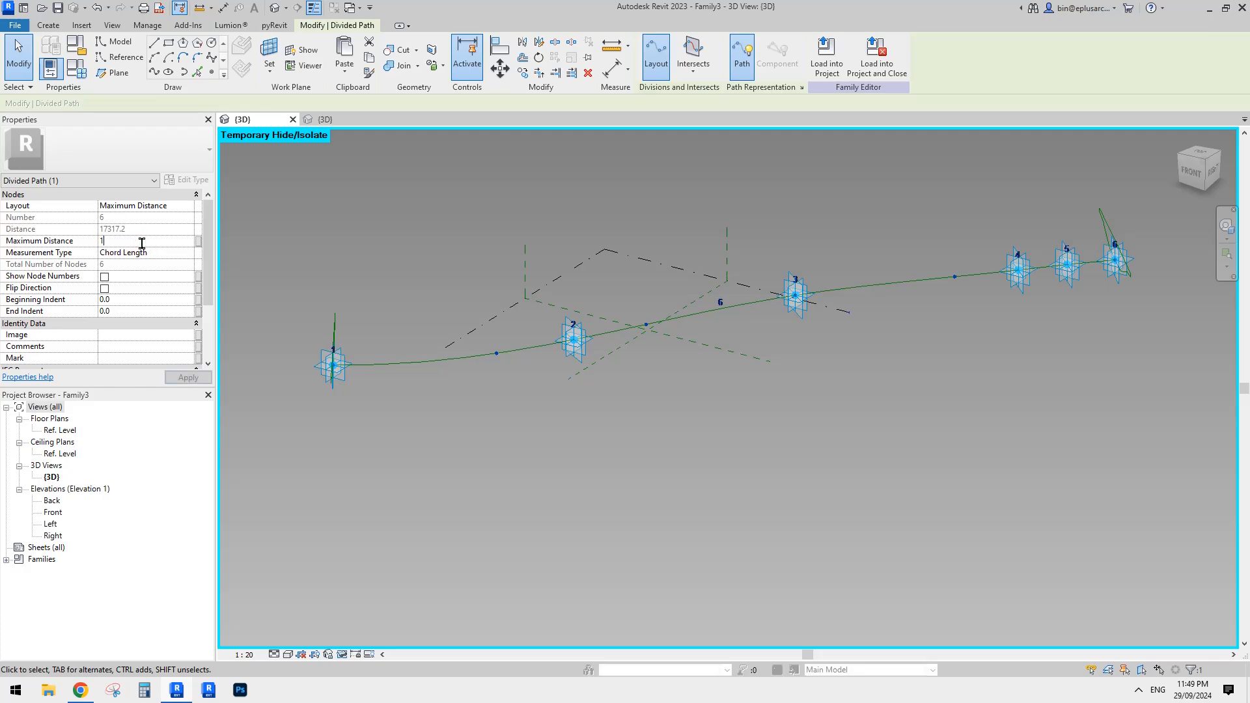
type("10000")
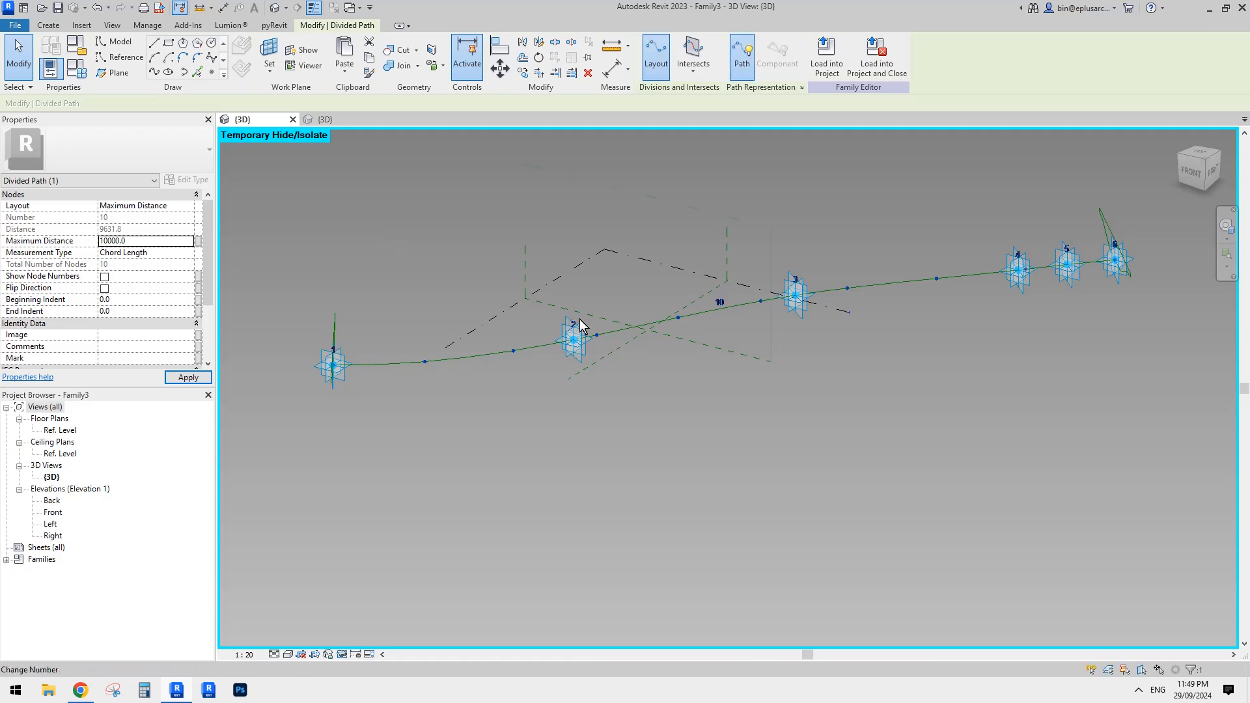
middle_click_drag(521, 351, 539, 327, "shift")
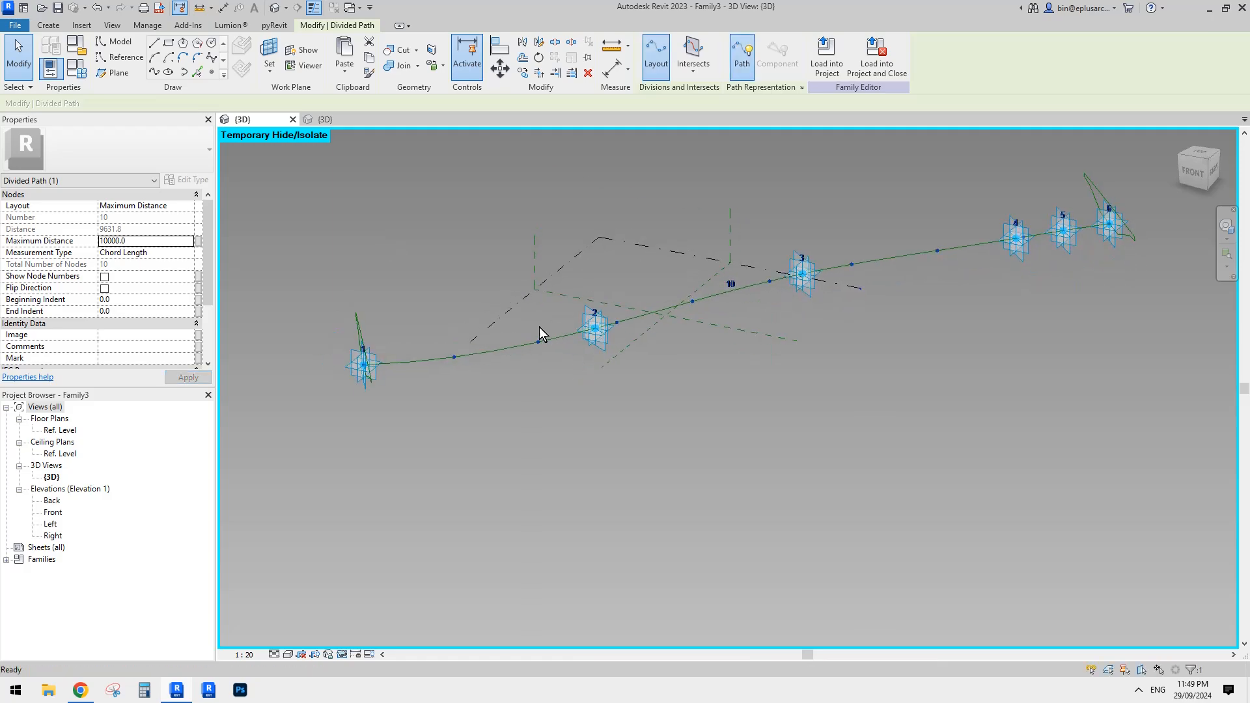
scroll(515, 278, "up", 1)
left_click(476, 252)
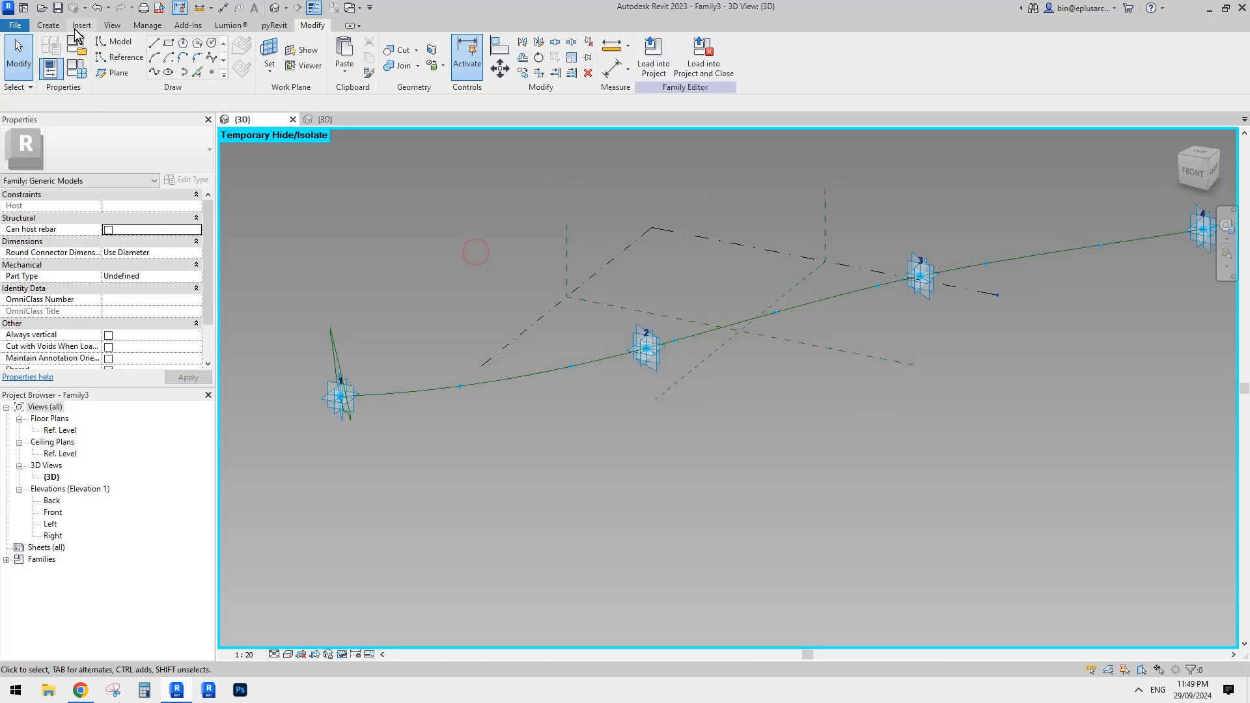
left_click(48, 24)
left_click(346, 55)
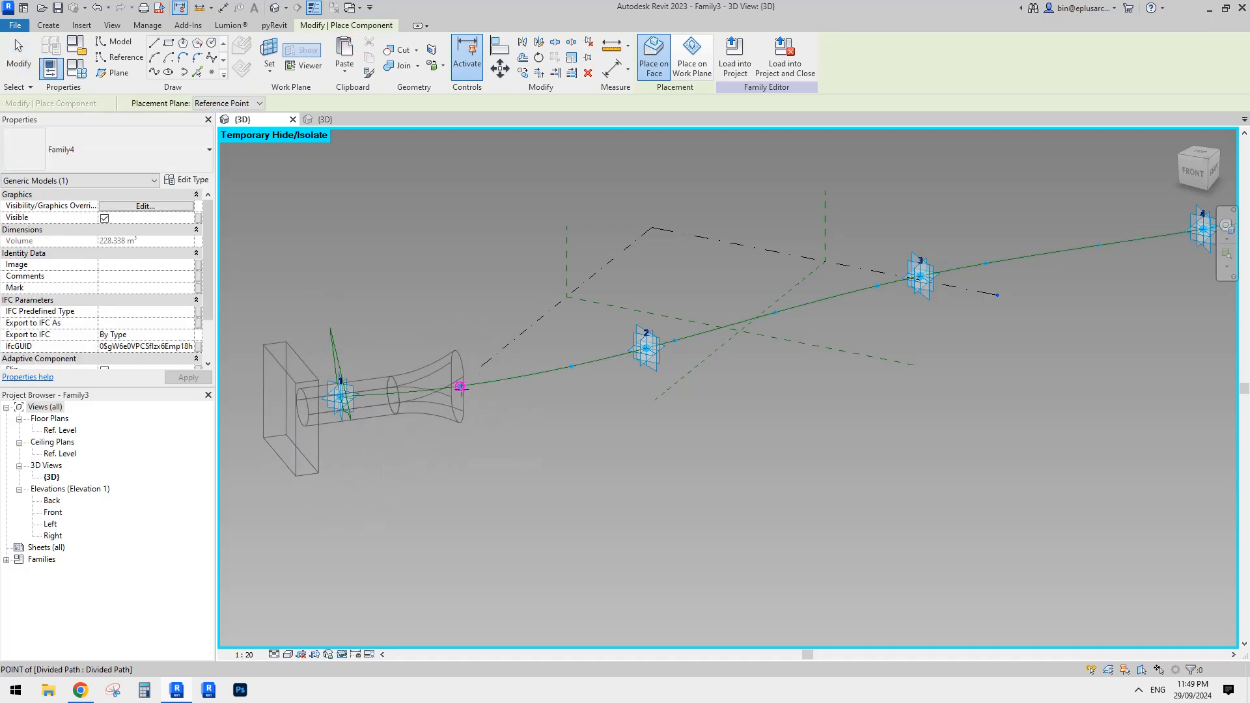
key("Escape")
- Enable Always vertical in the Family4 pier family and reload it into Family3, overwriting the existing version
scroll(483, 300, "down", 3)
middle_click_drag(505, 278, 514, 242, "shift")
middle_click_drag(513, 242, 486, 271)
scroll(486, 271, "up", 1)
left_click(347, 116)
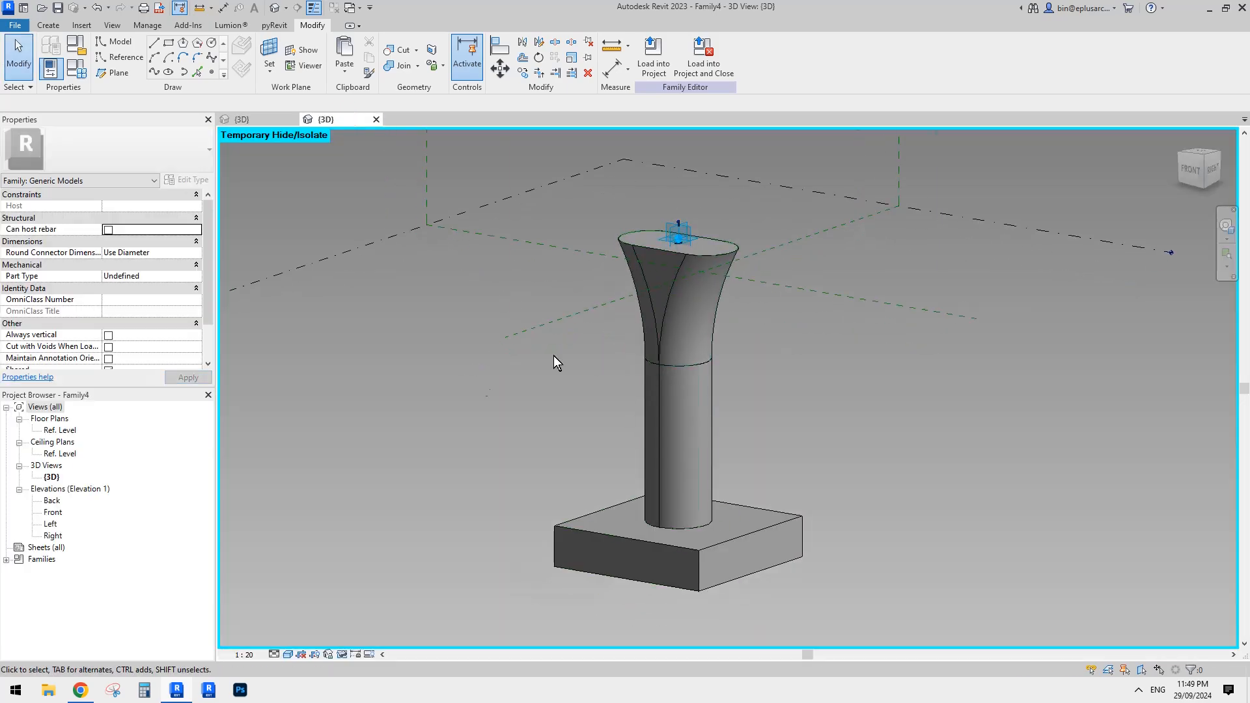
left_click(108, 336)
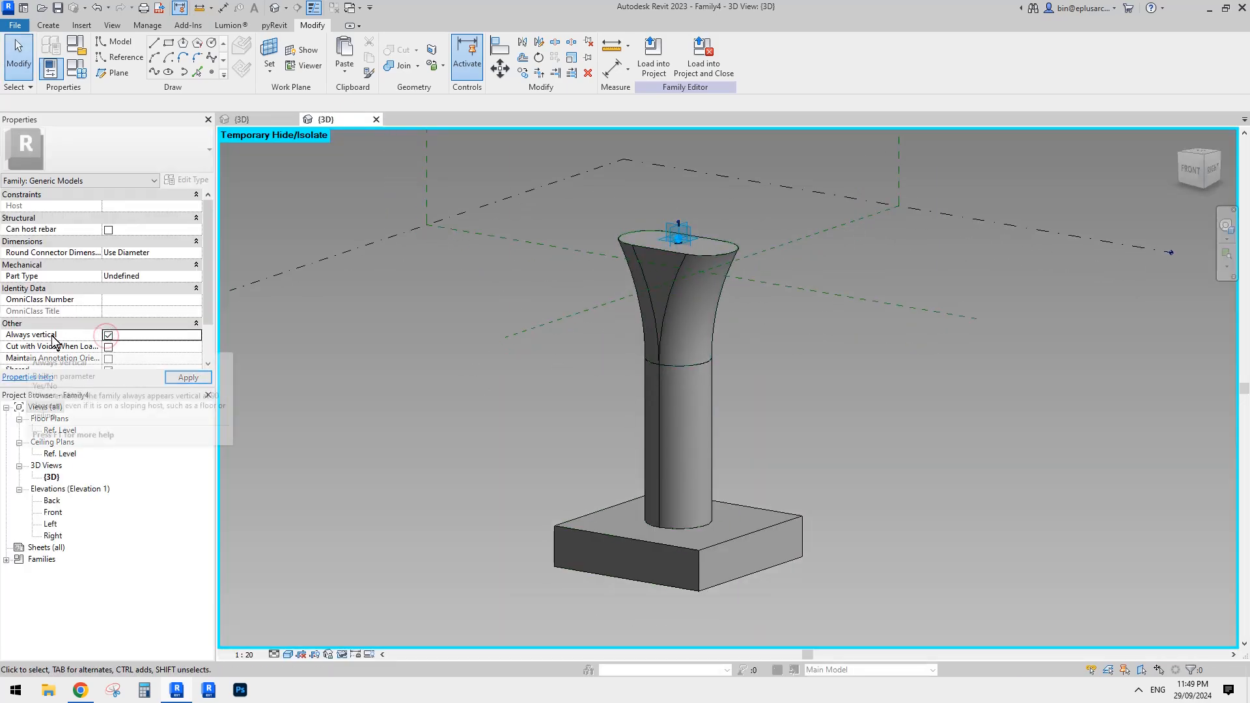
left_click(663, 56)
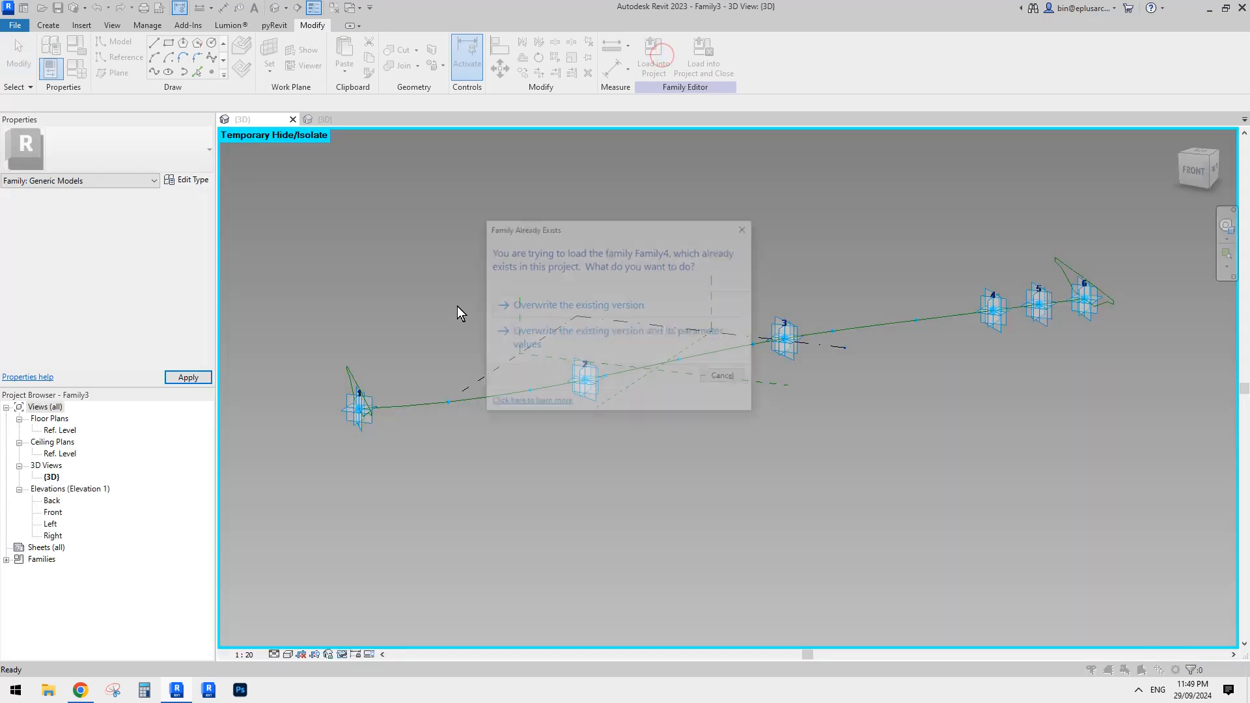
left_click(565, 305)
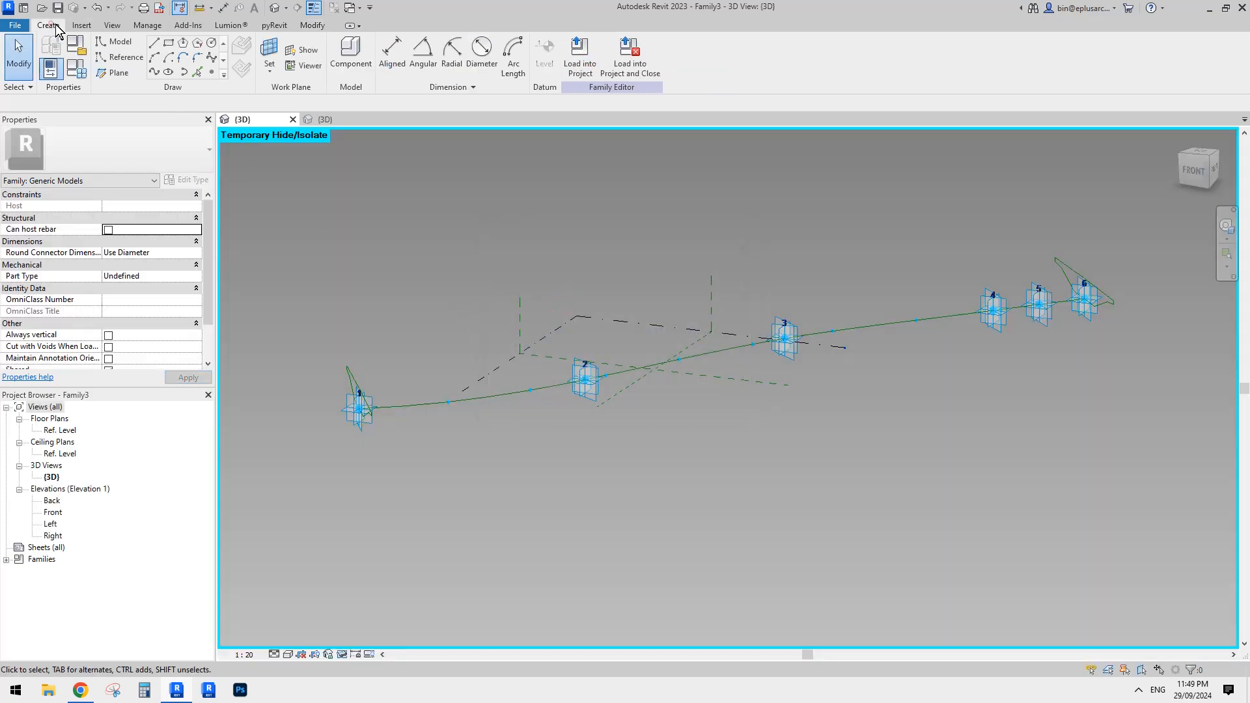
- Place a Family4 pier on the second node of the divided path and repeat it along all the path's nodes
left_click(448, 402)
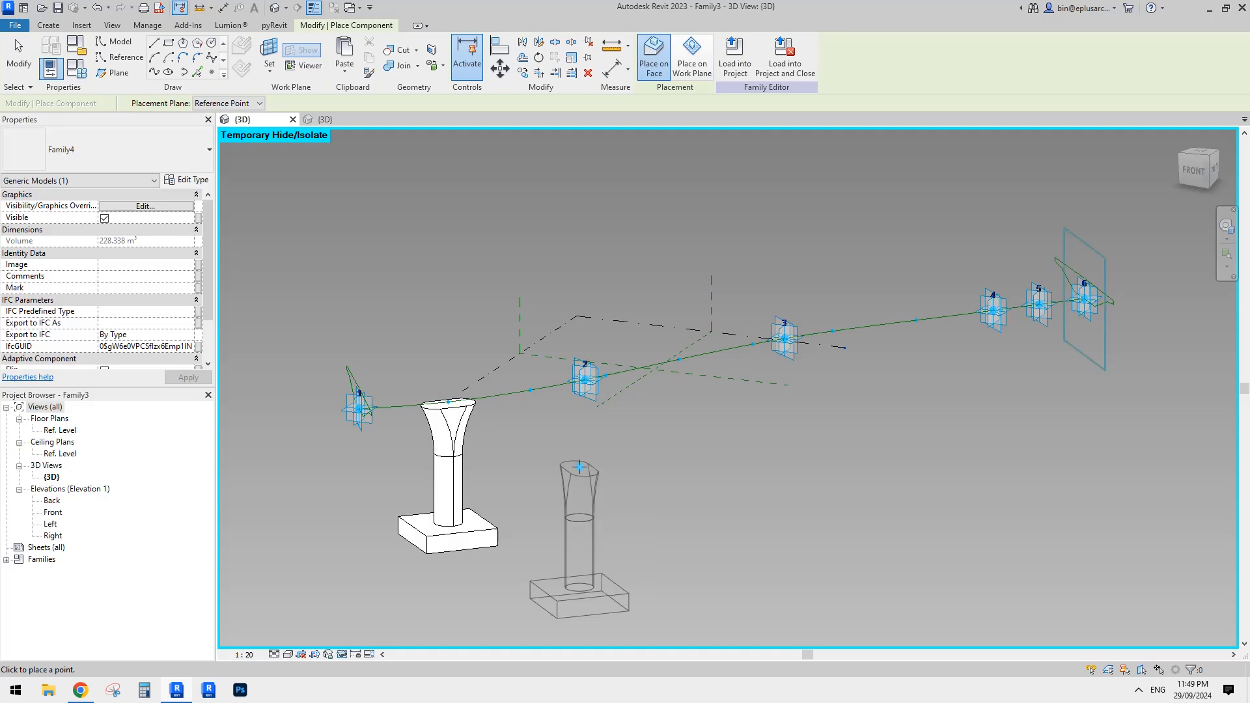
key("Escape")
key("Escape")
left_click(456, 462)
middle_click_drag(456, 463, 501, 177, "shift")
left_click(555, 57)
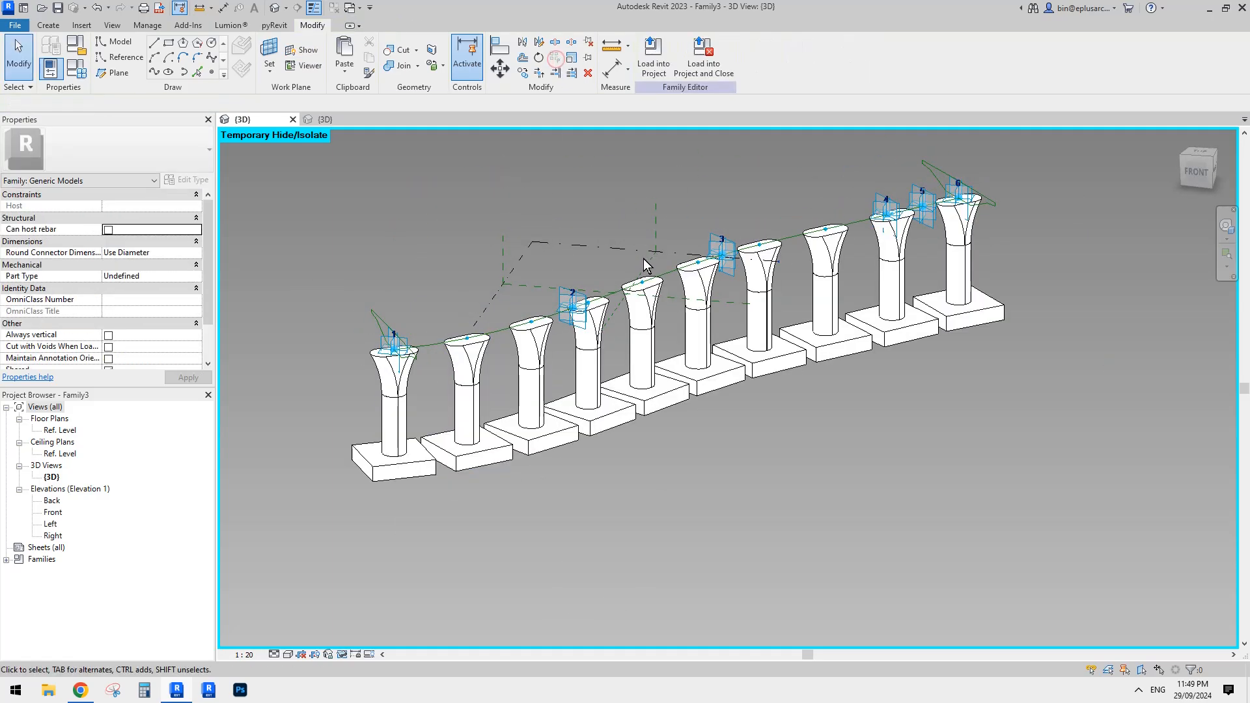
- Set the divided path's maximum distance to 20000 to space the piers farther apart
middle_click_drag(643, 259, 753, 387, "shift")
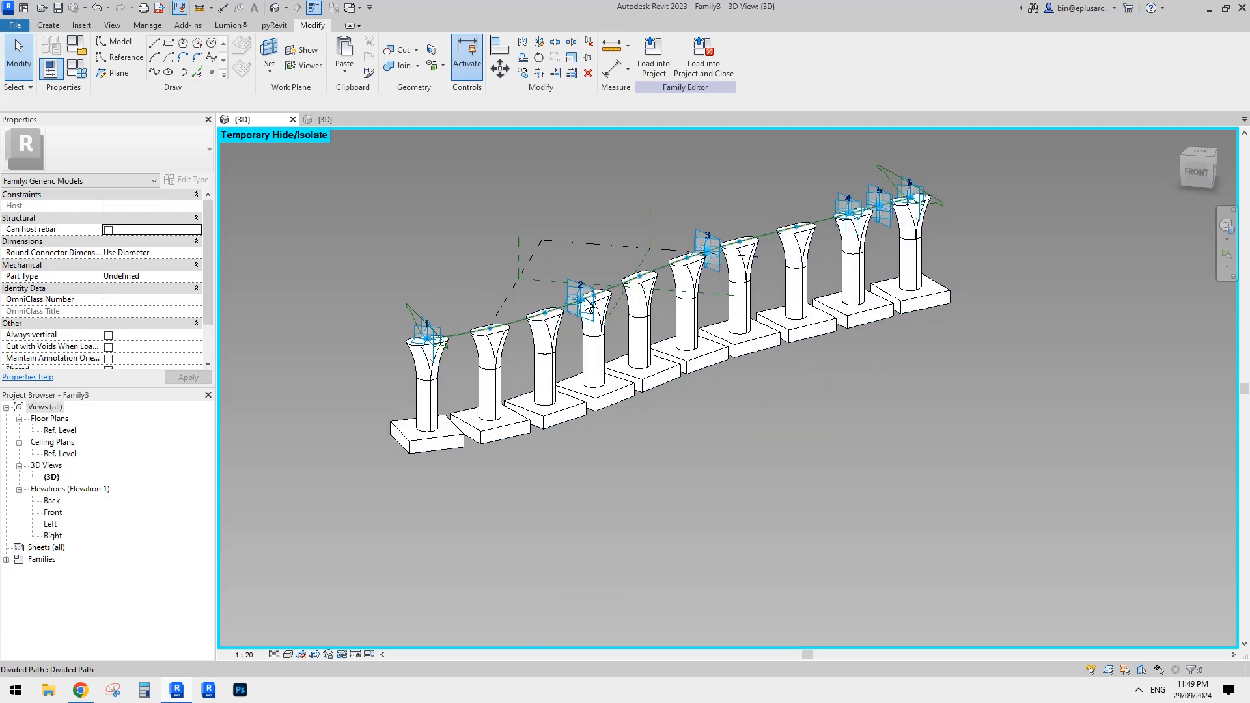
middle_click_drag(669, 367, 653, 372, "shift")
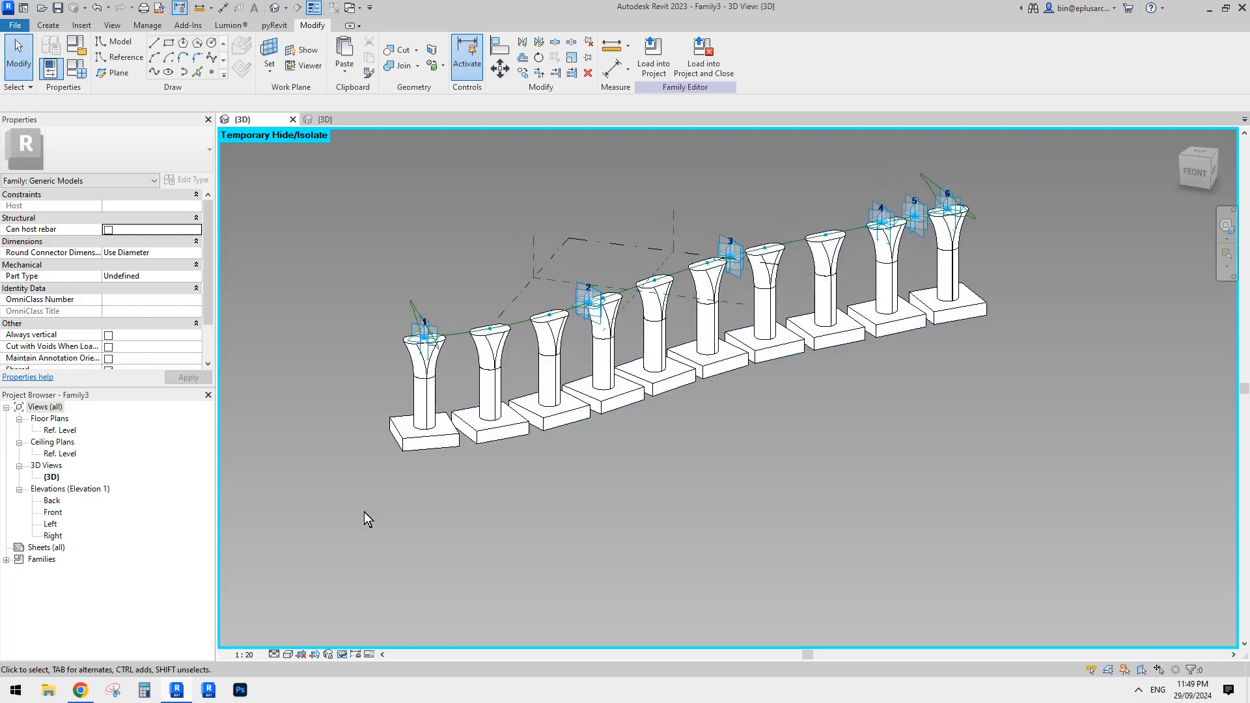
left_click(81, 692)
left_click(80, 692)
middle_click_drag(581, 427, 470, 387, "shift")
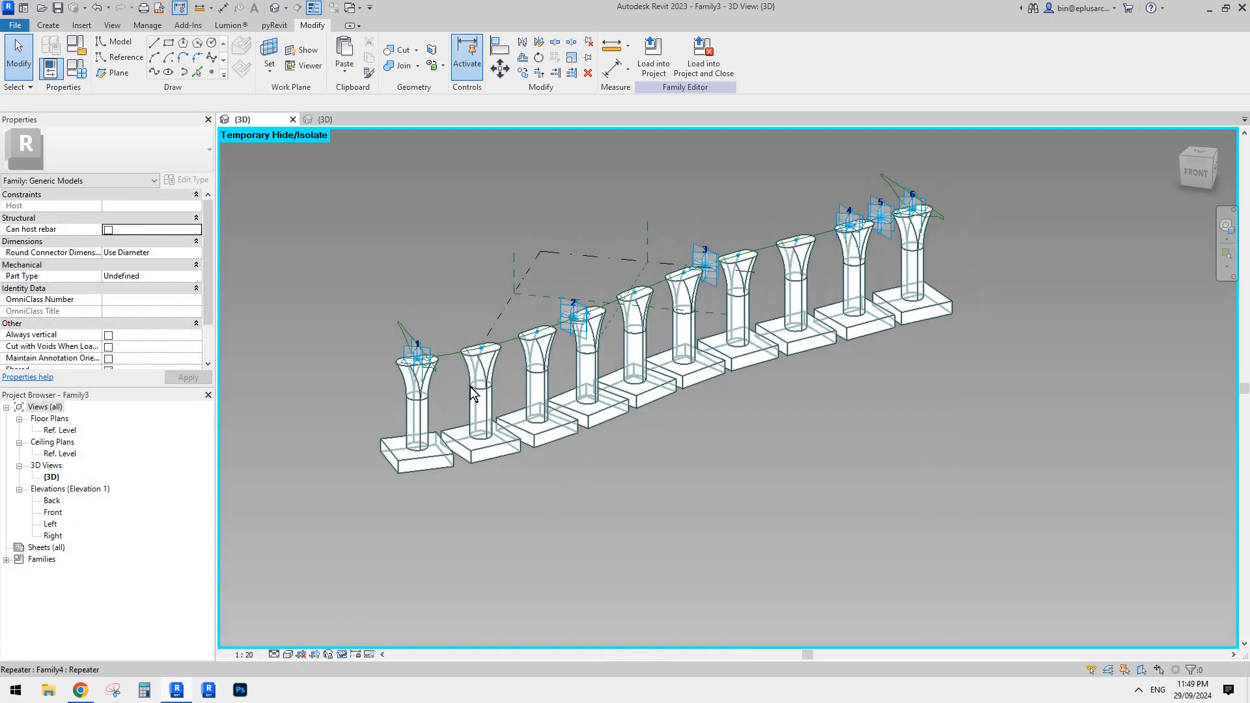
left_click(447, 353)
left_click(160, 241)
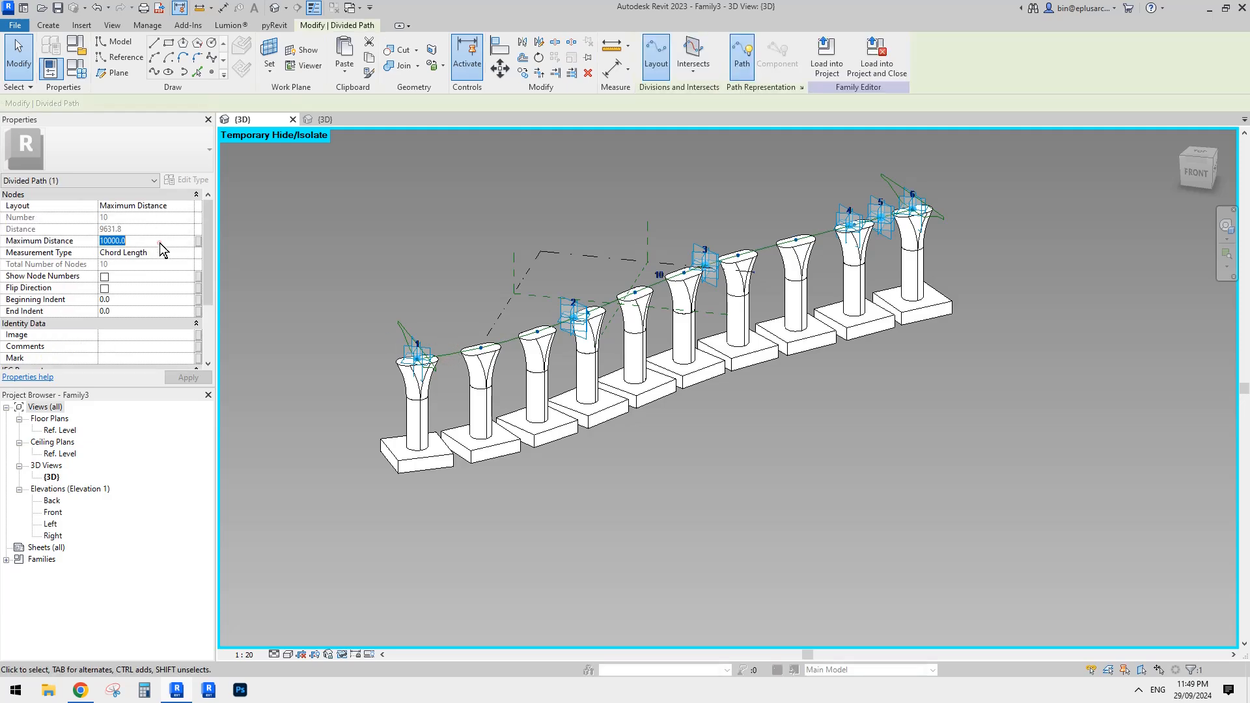
type("20")
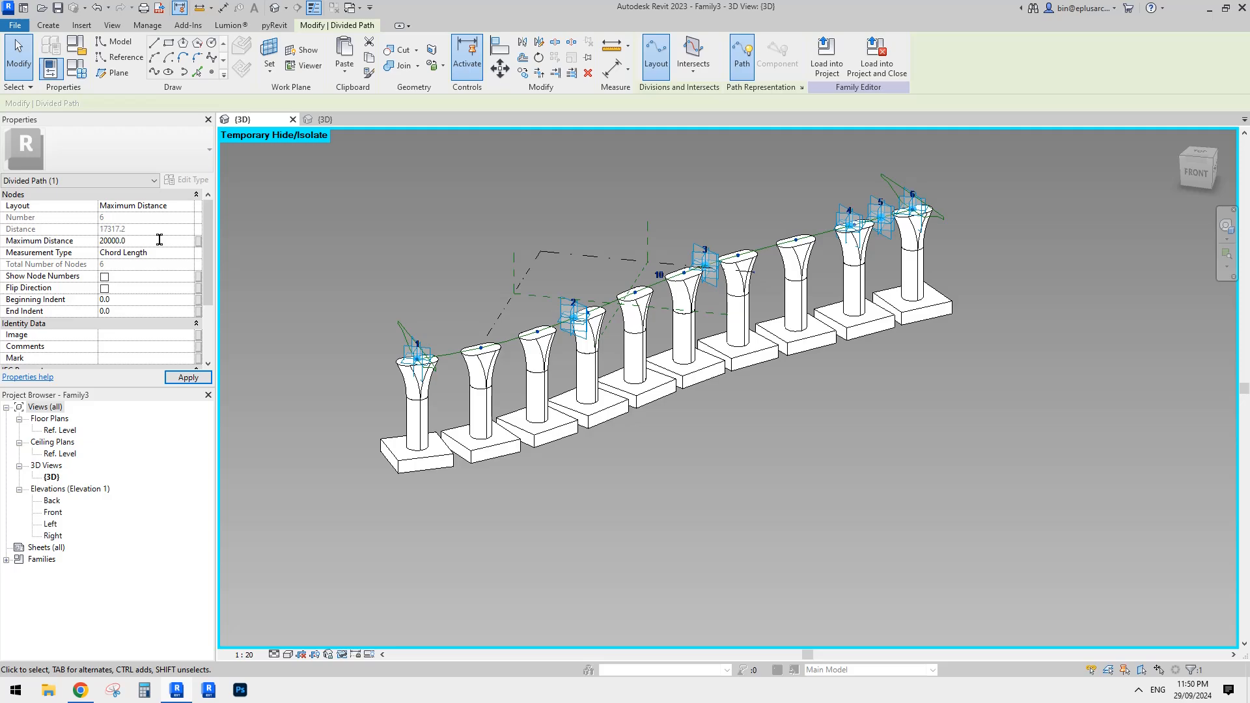
mouse_move(554, 293)
middle_mouse_down("shift")
mouse_move(505, 260)
mouse_move(492, 300)
mouse_move(558, 288)
mouse_move(550, 300)
middle_mouse_up("shift")
scroll(505, 353, "up", 3)
left_click(506, 353)
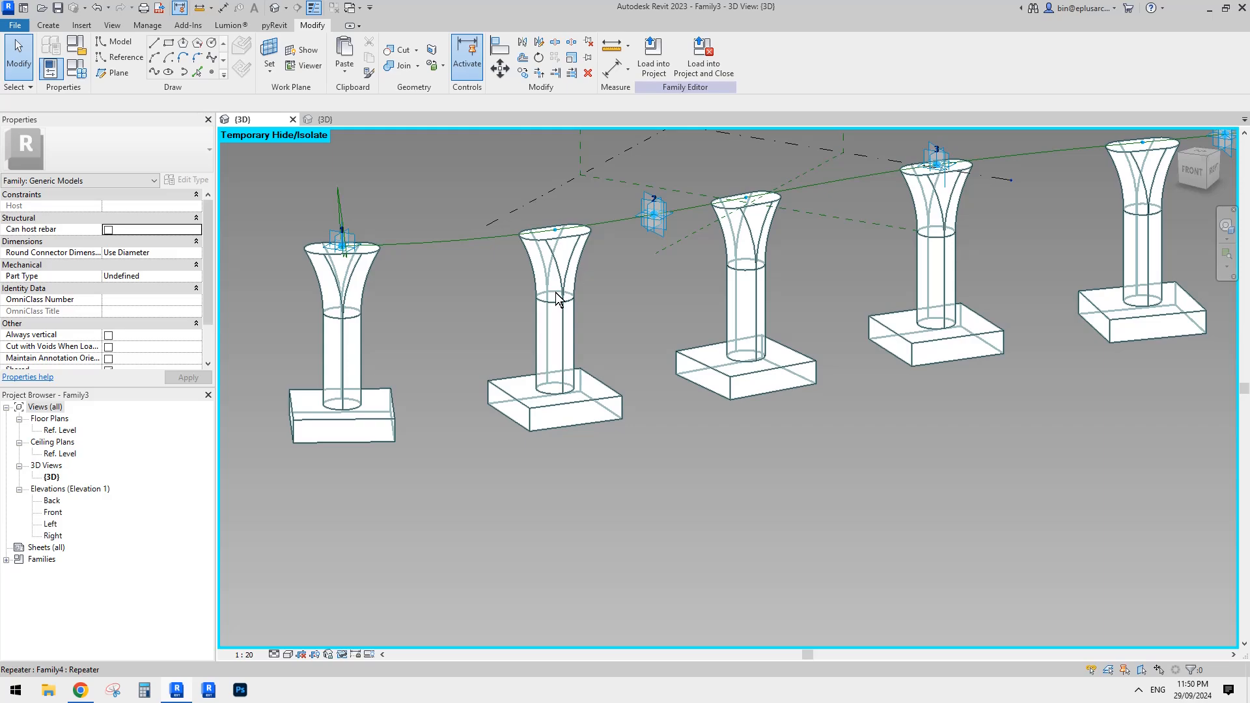
- In the Family4 pier family, set the rotation angle of the offset reference point at the pier's top to 90°
middle_click_drag(562, 311, 408, 189, "shift")
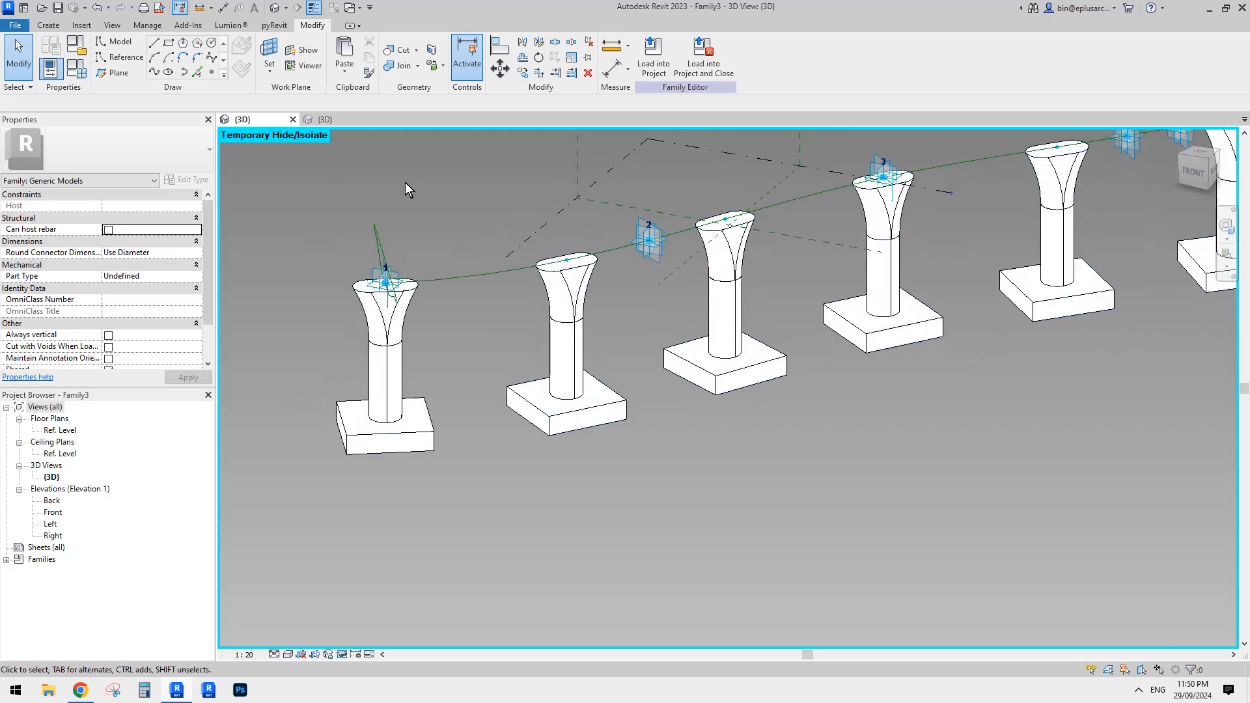
left_click(328, 121)
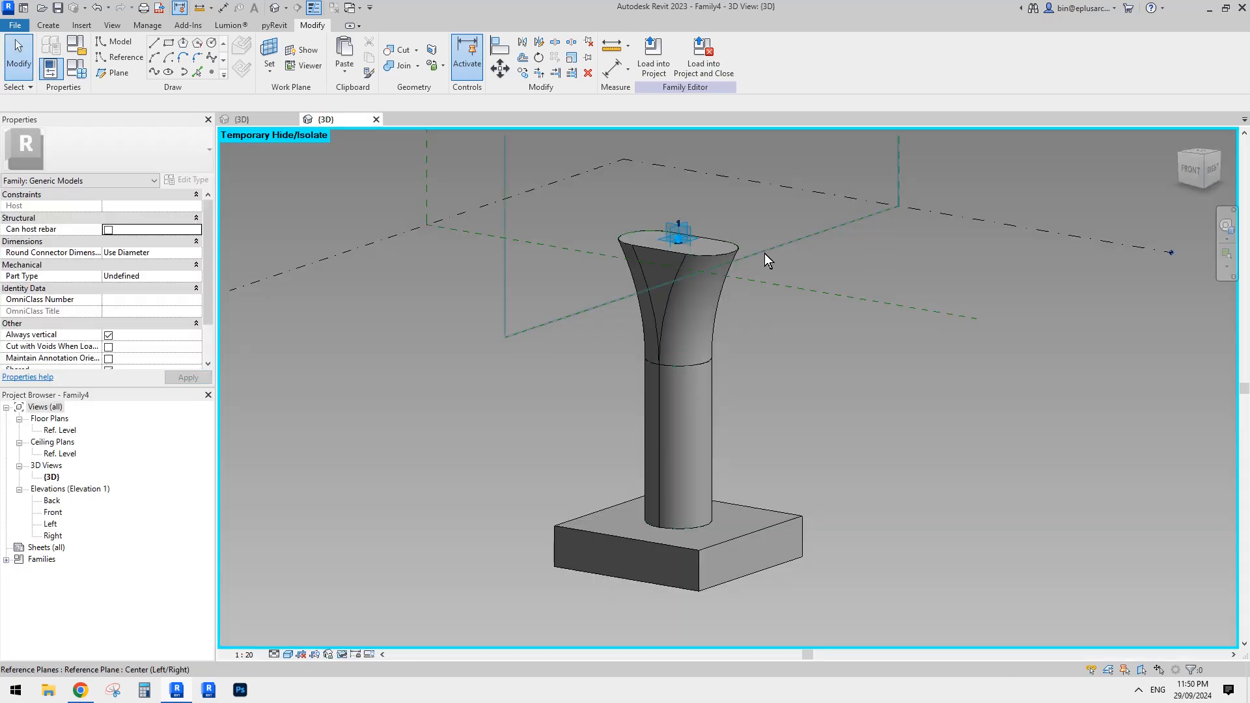
middle_click_drag(765, 255, 784, 288, "shift")
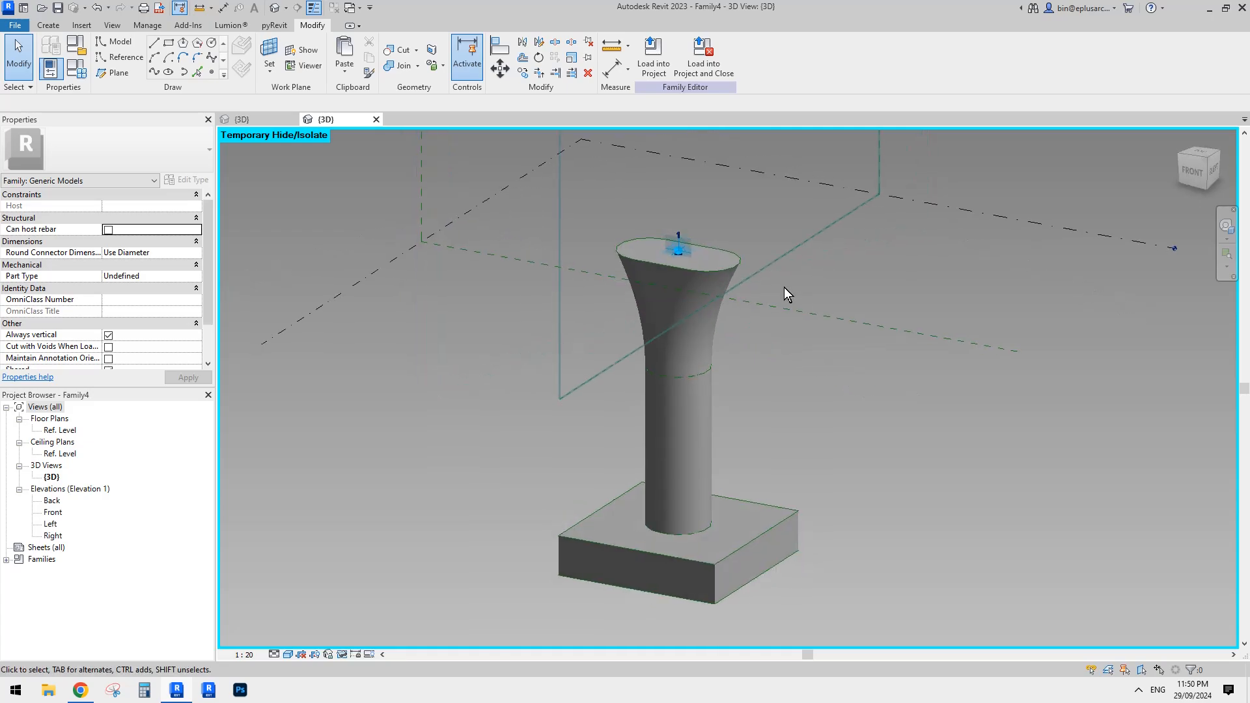
scroll(690, 257, "up", 5)
scroll(681, 256, "up", 5)
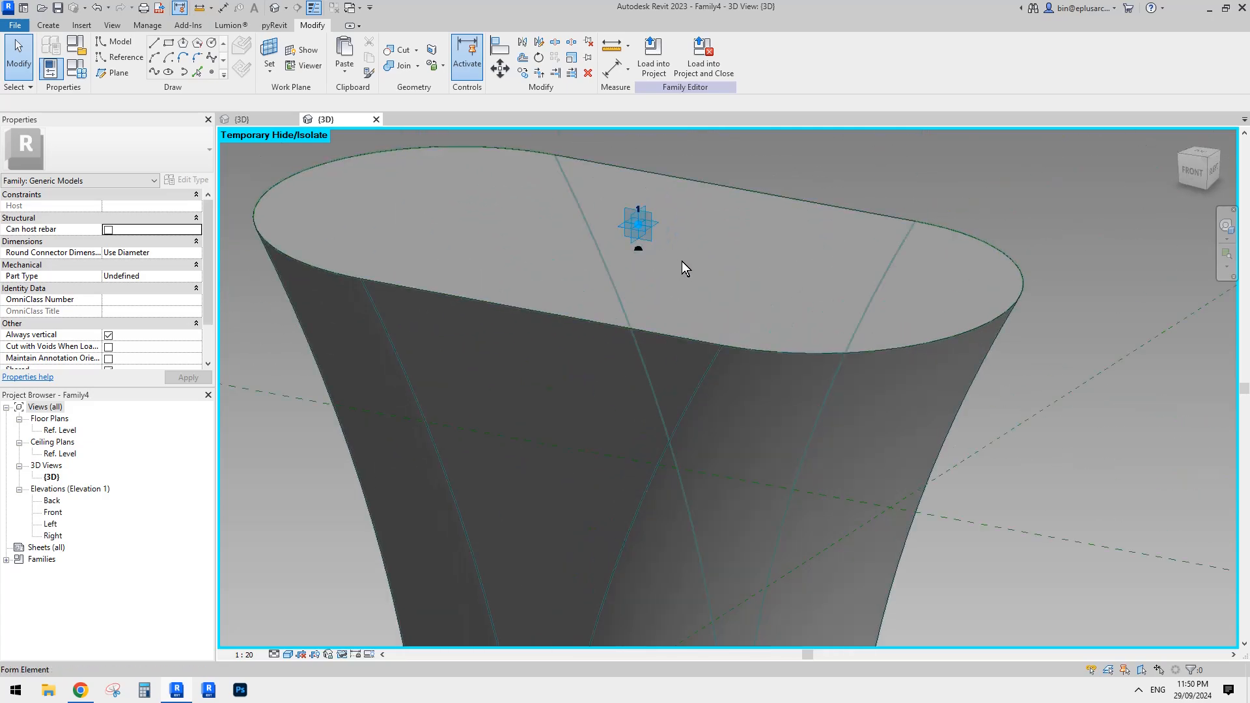
left_click(640, 252)
scroll(642, 253, "down", 5)
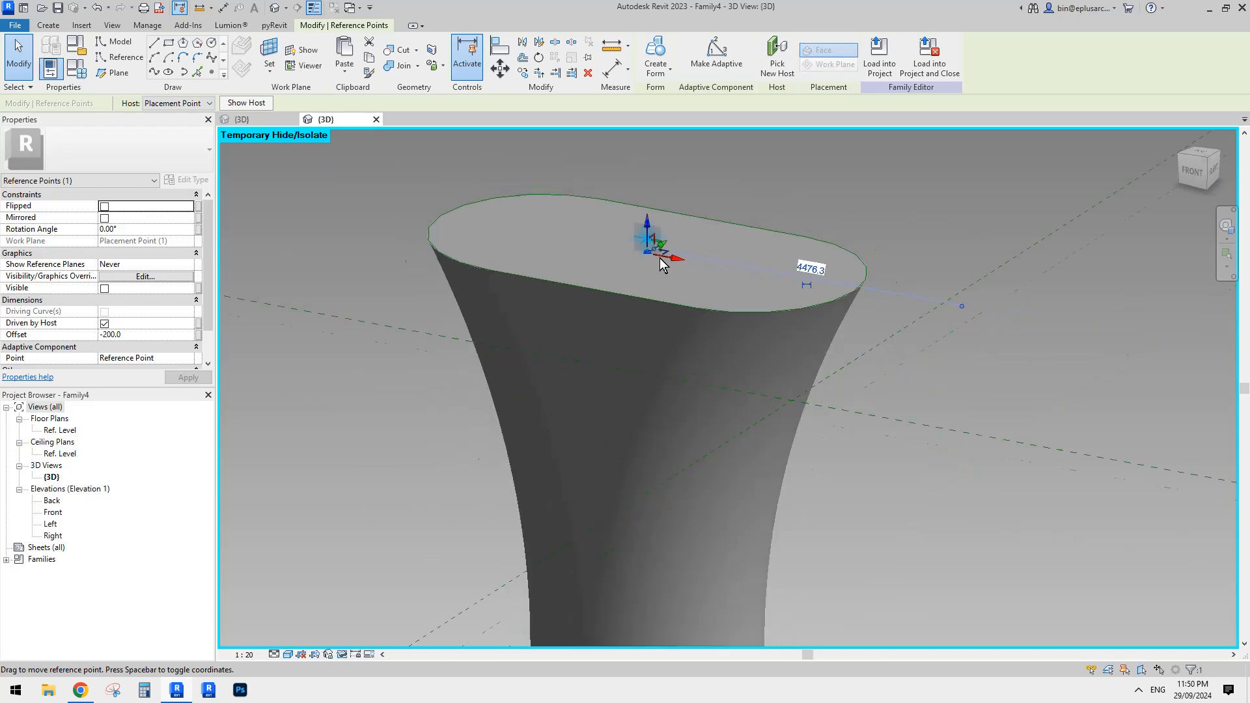
middle_click_drag(668, 225, 683, 329)
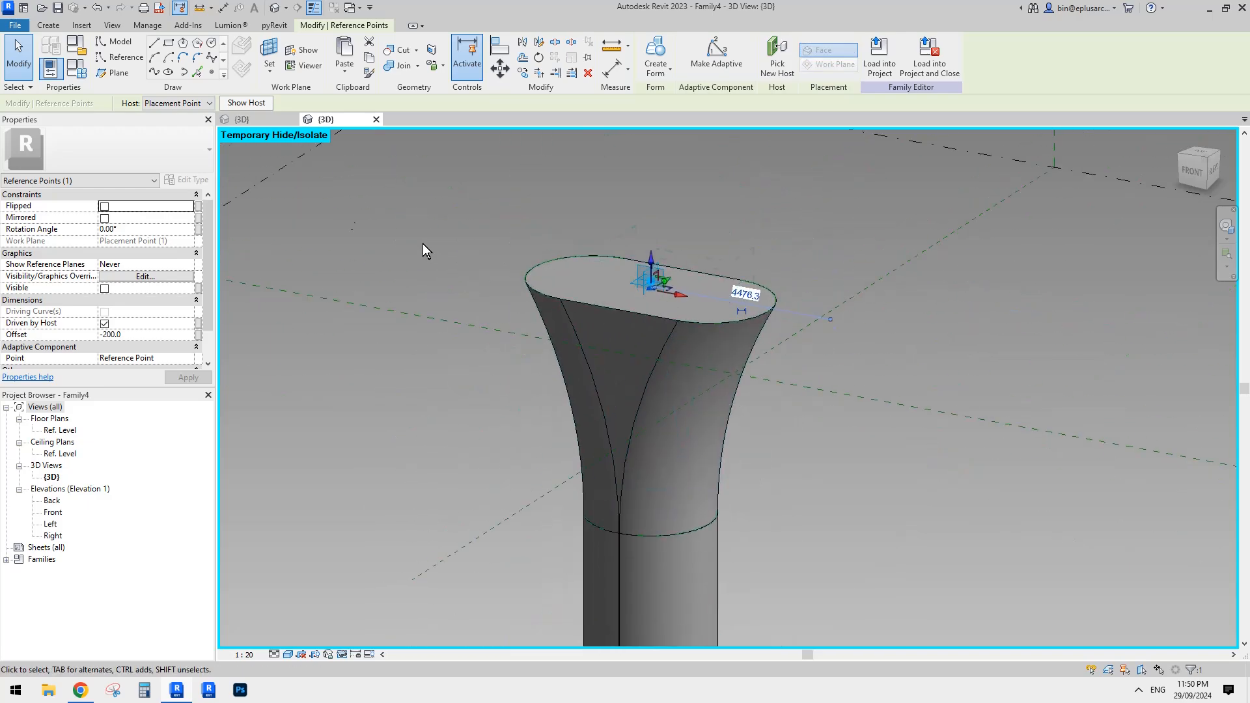
double_click(135, 230)
type("90")
left_click(773, 214)
scroll(740, 306, "down", 4)
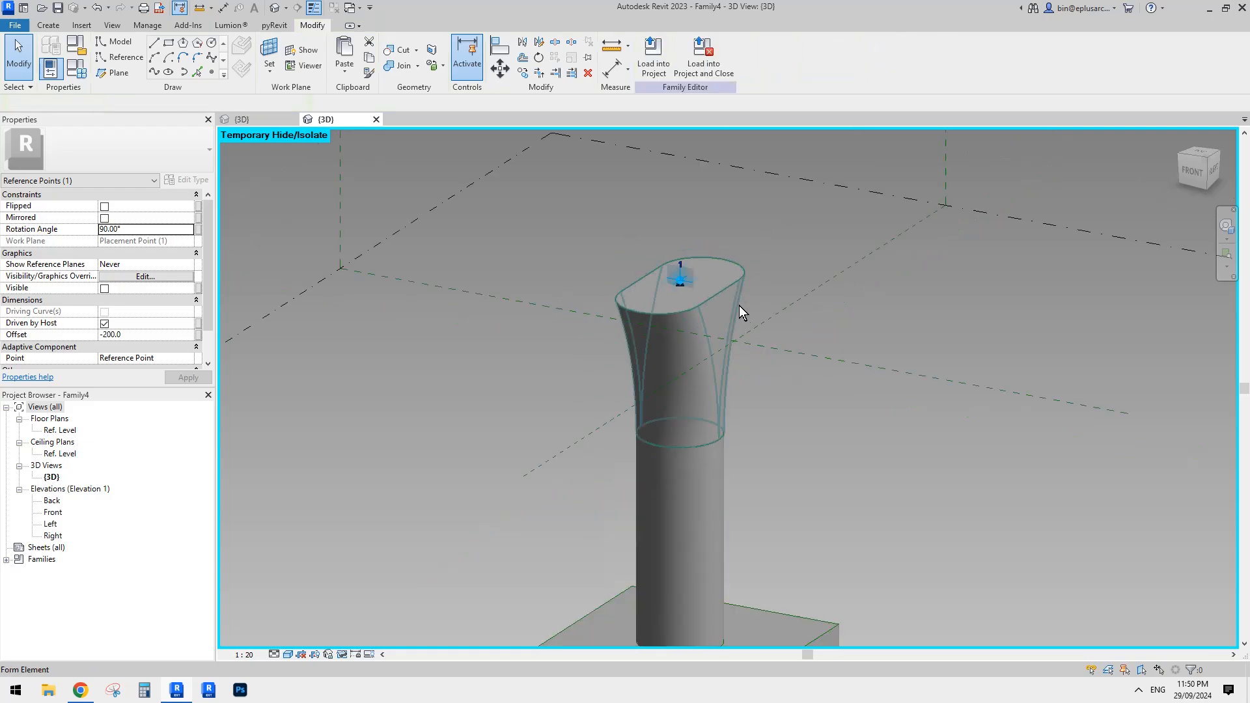
- Reload the rotated pier family into Family3, overwriting the existing version
left_click(653, 52)
left_click(564, 300)
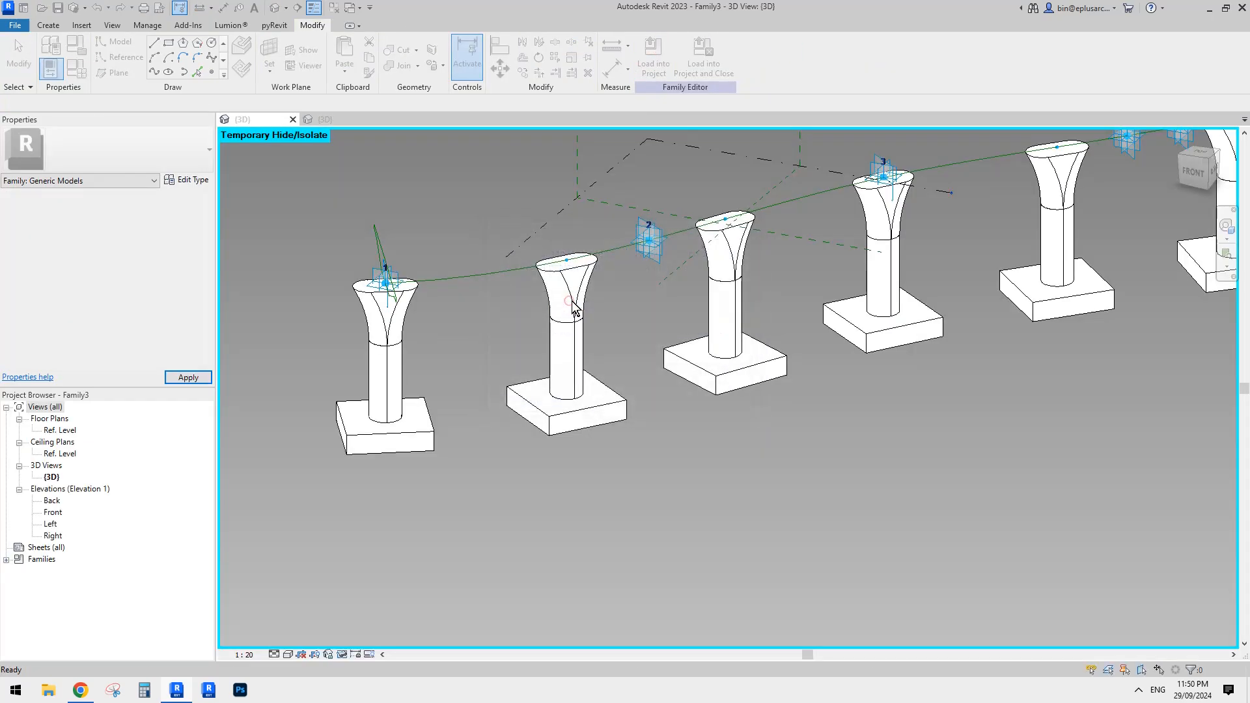
scroll(576, 302, "down", 3)
middle_click_drag(692, 377, 725, 324, "shift")
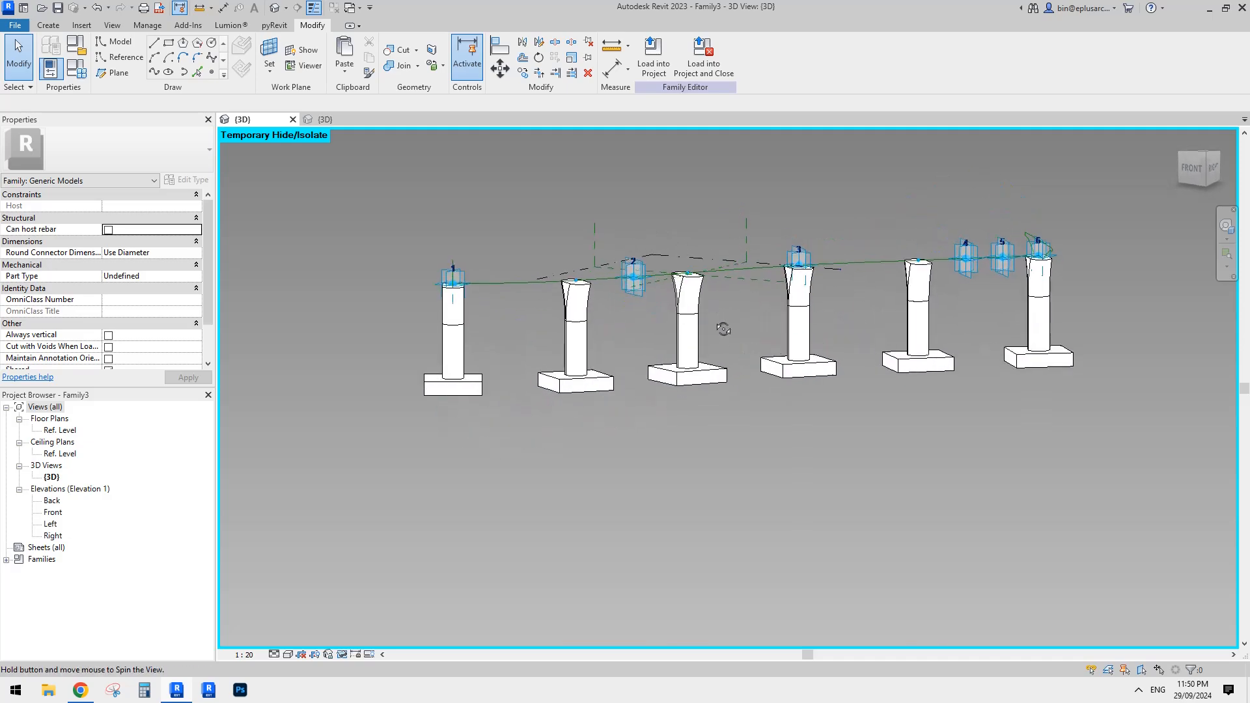
- Switch to the browser and compare the piers with both reference images in the bridge families post
left_click(91, 693)
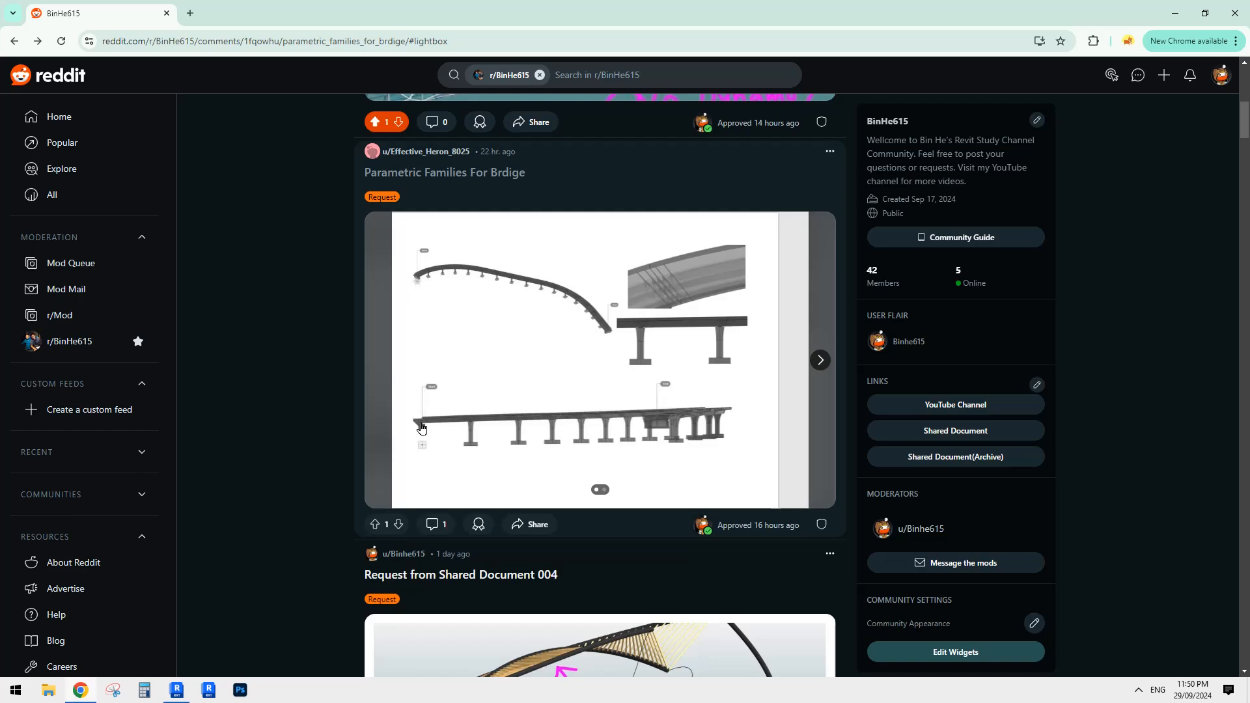
left_click(820, 362)
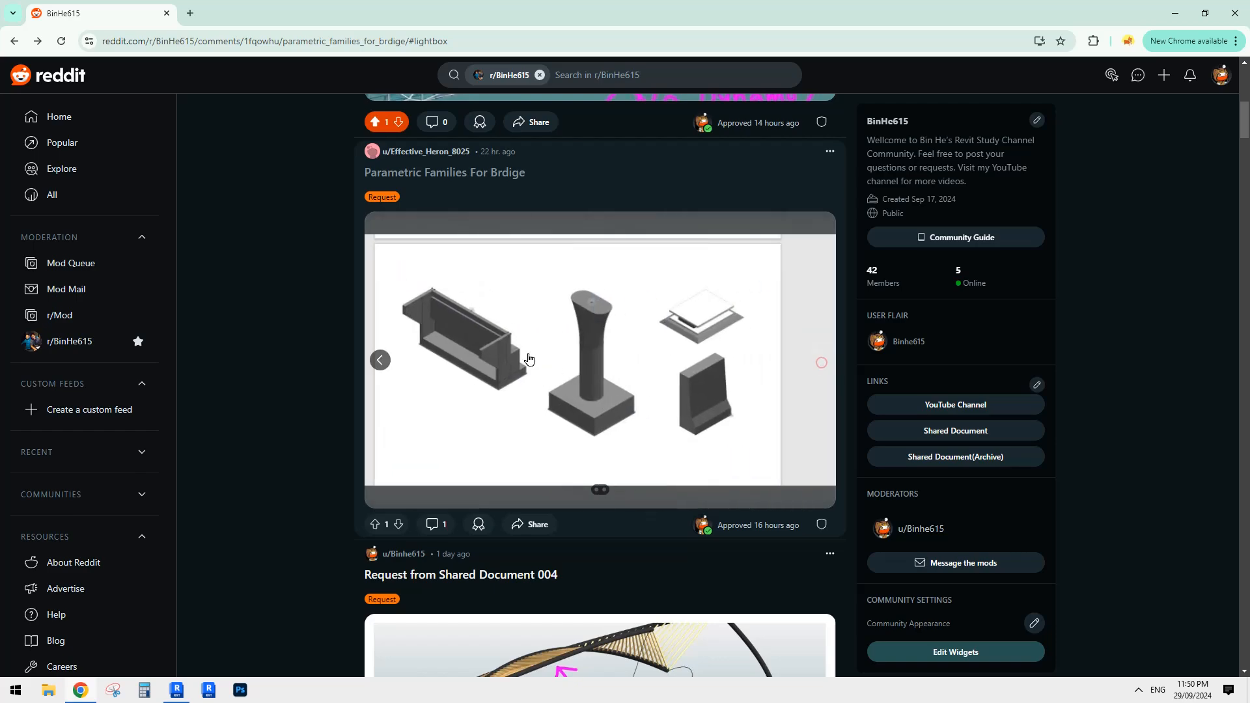
left_click(379, 360)
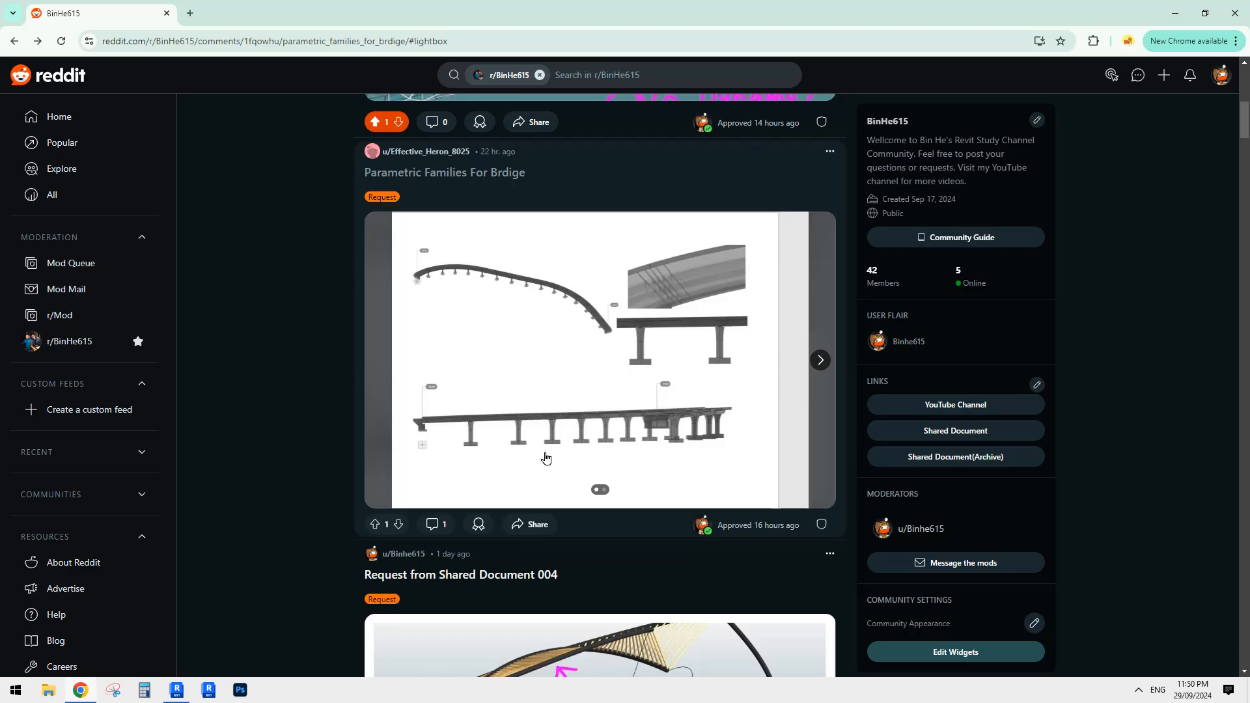
- Switch back to Revit and set the divided path's beginning indent and end indent to 15000 each
key("alt+Tab")
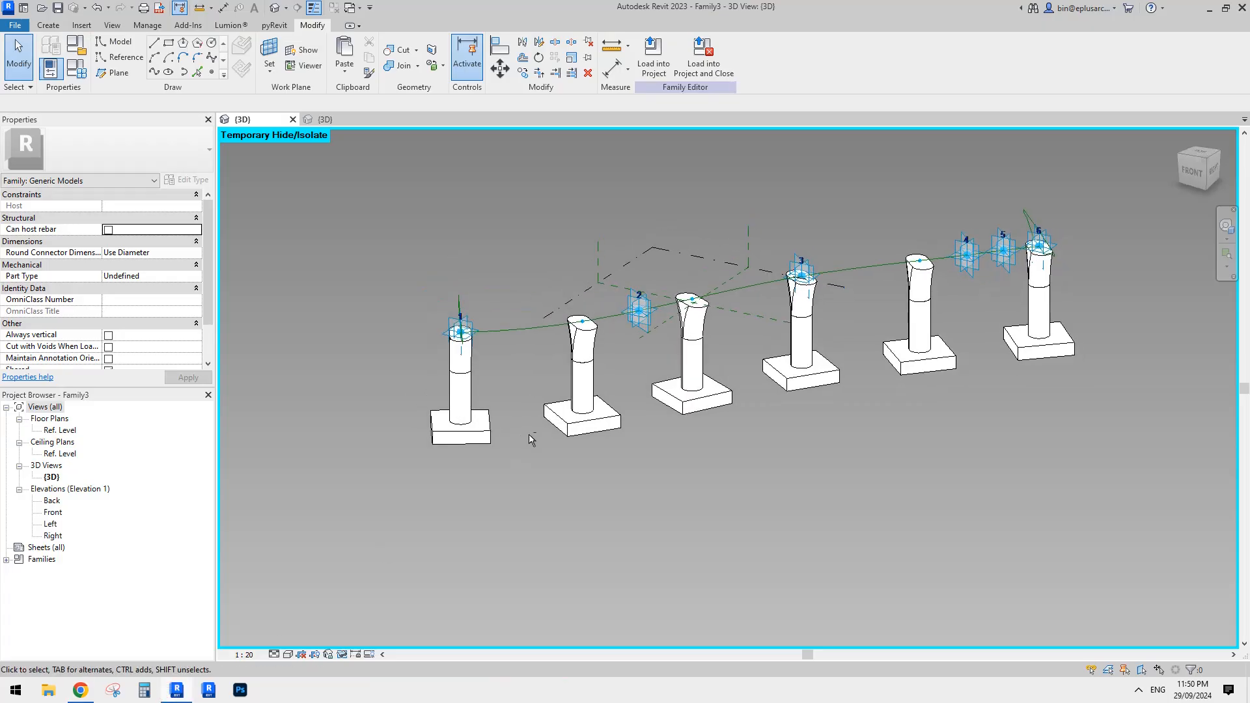
scroll(481, 418, "up", 2)
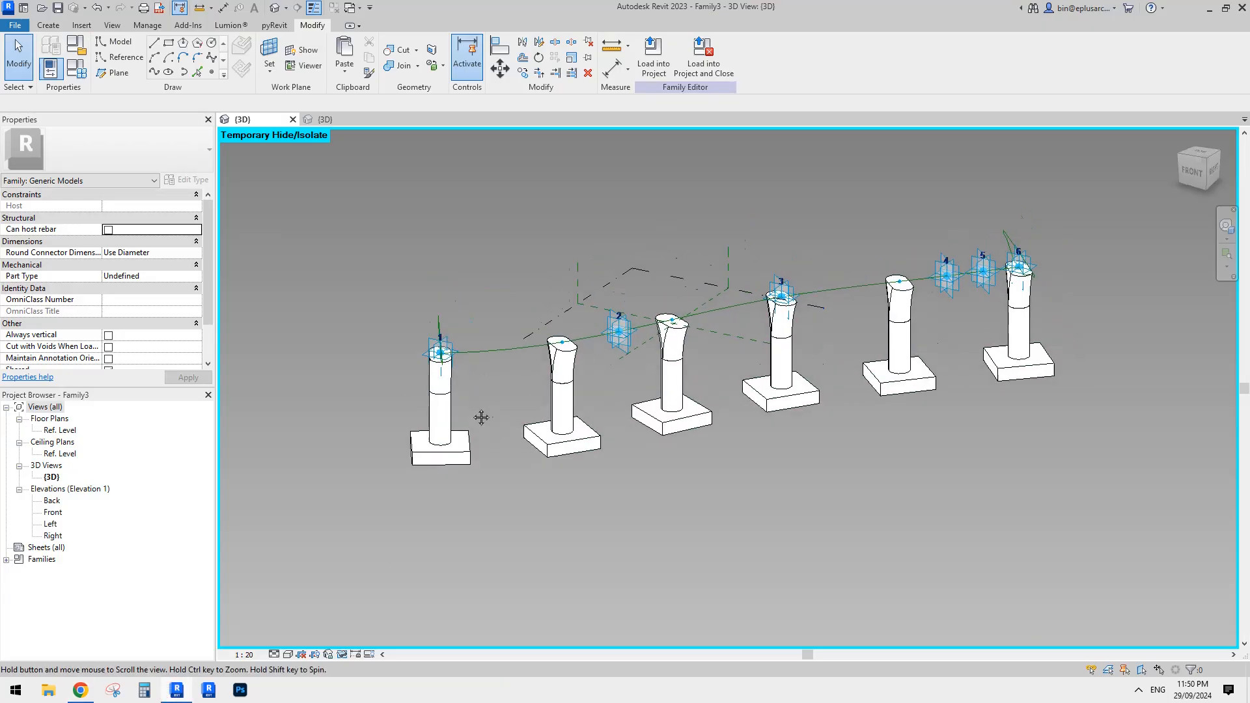
left_click(495, 351)
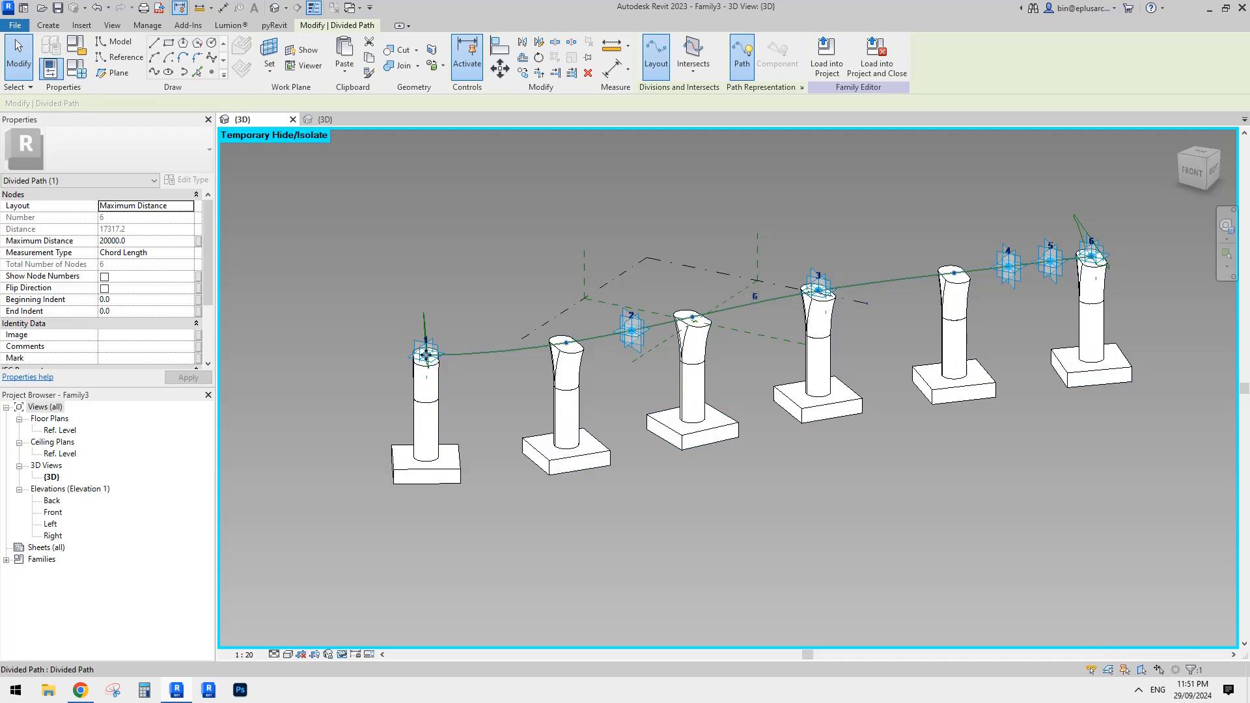
left_click(131, 300)
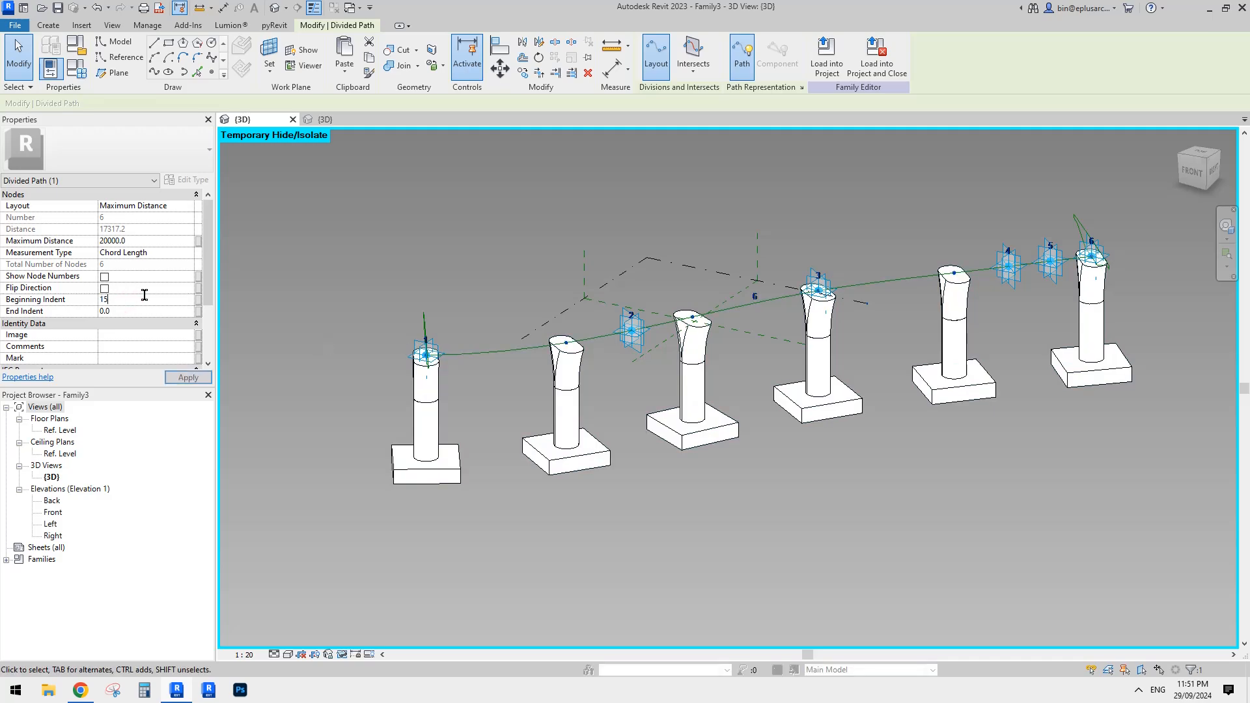
key("Return")
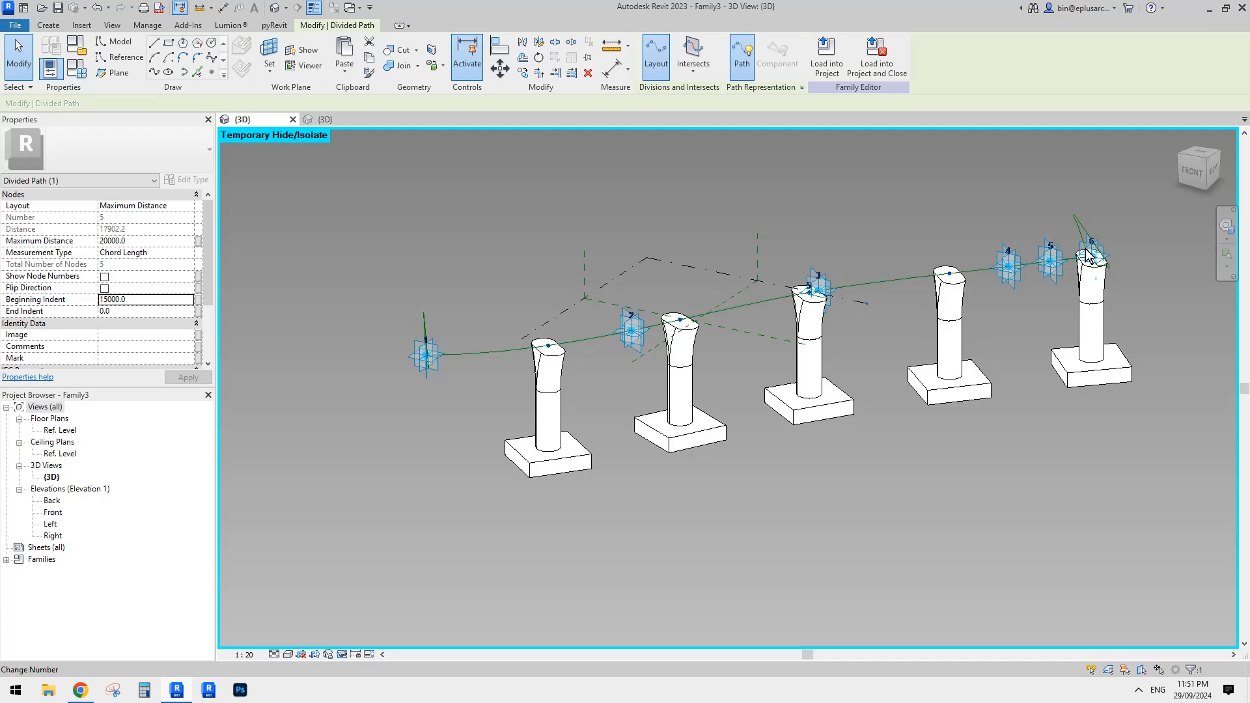
left_click(133, 312)
type("15000")
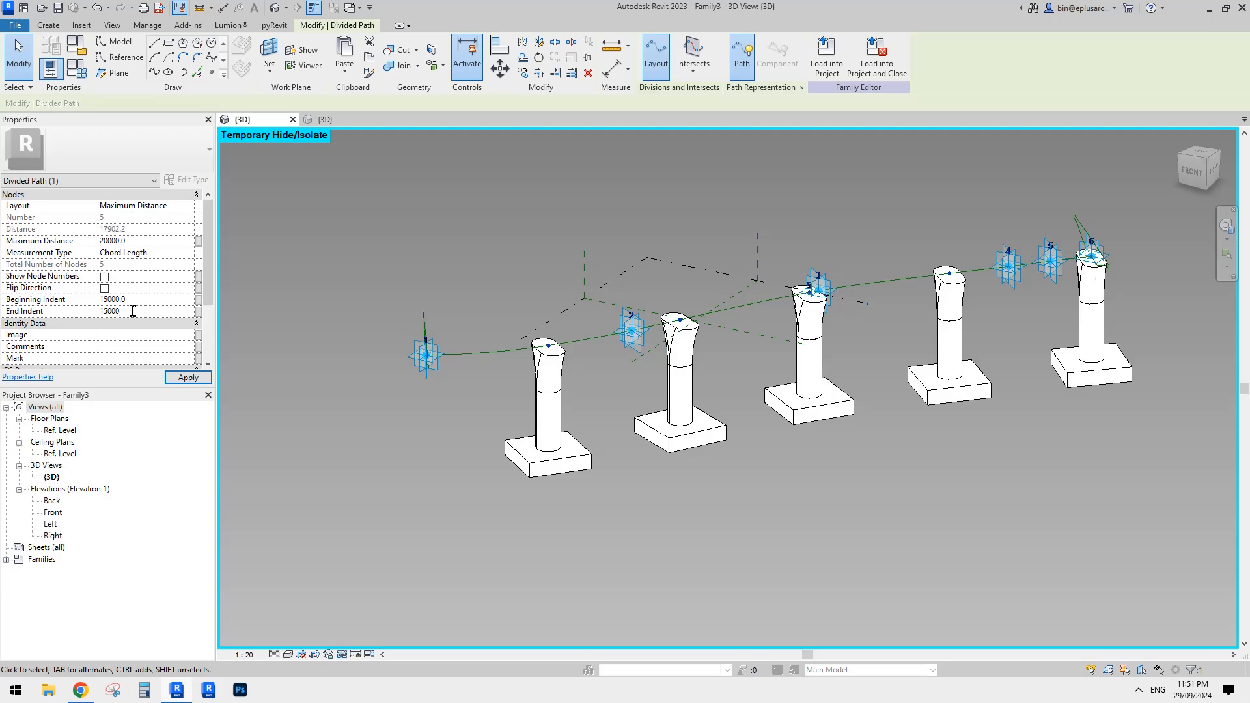
key("Return")
- Lengthen the curved path by moving adaptive placement point 1 outward twice, away from the other points
scroll(710, 280, "down", 5)
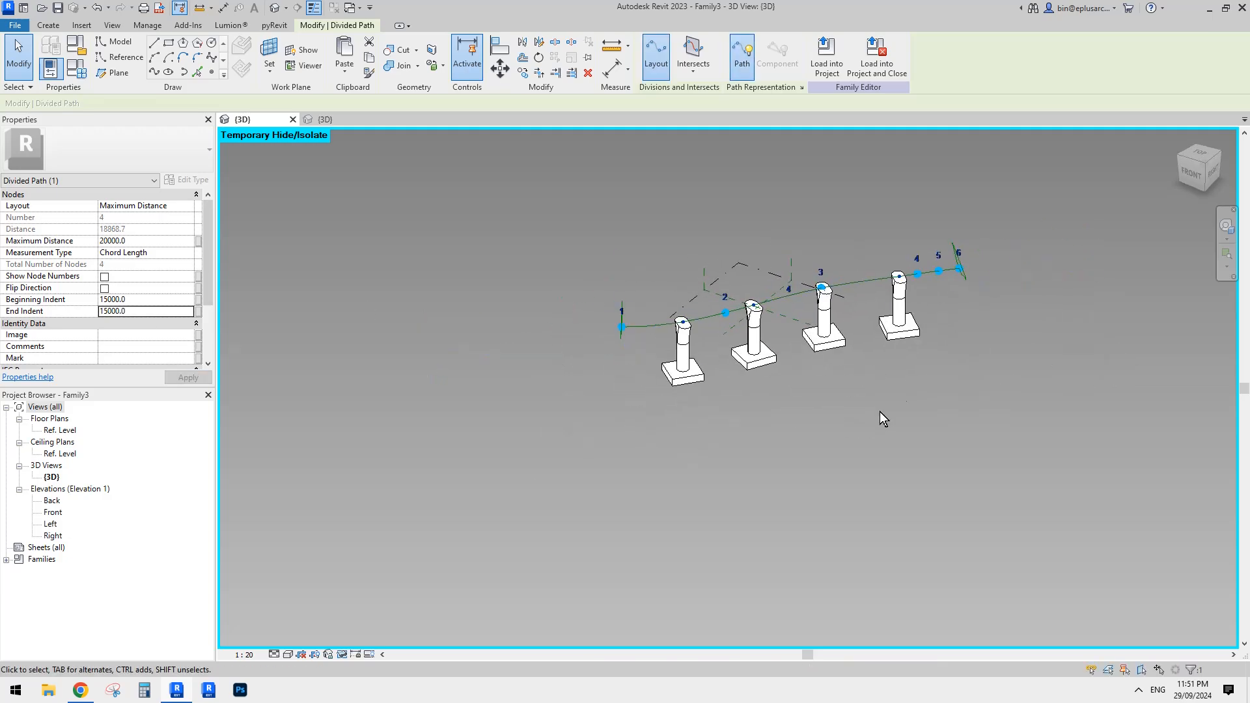
middle_click_drag(880, 412, 742, 440)
left_click(734, 373)
left_click(478, 360)
left_click(467, 355)
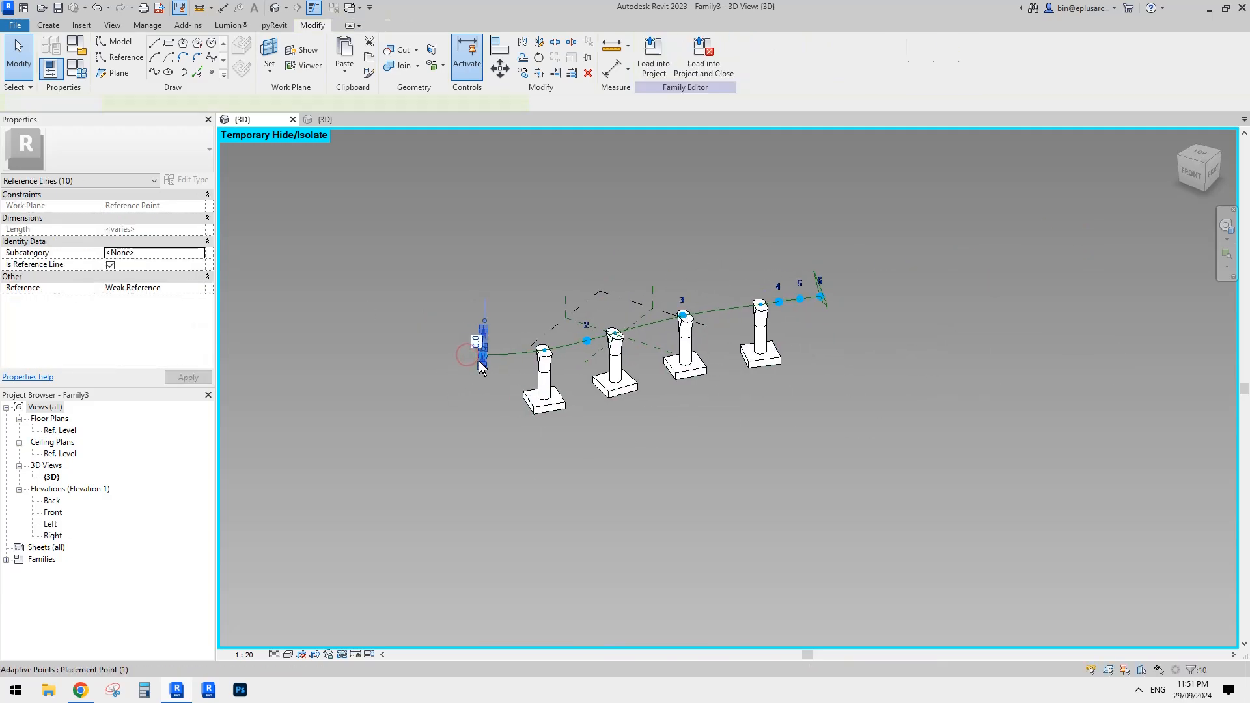
left_click(479, 359)
scroll(477, 356, "up", 3)
scroll(478, 357, "down", 2)
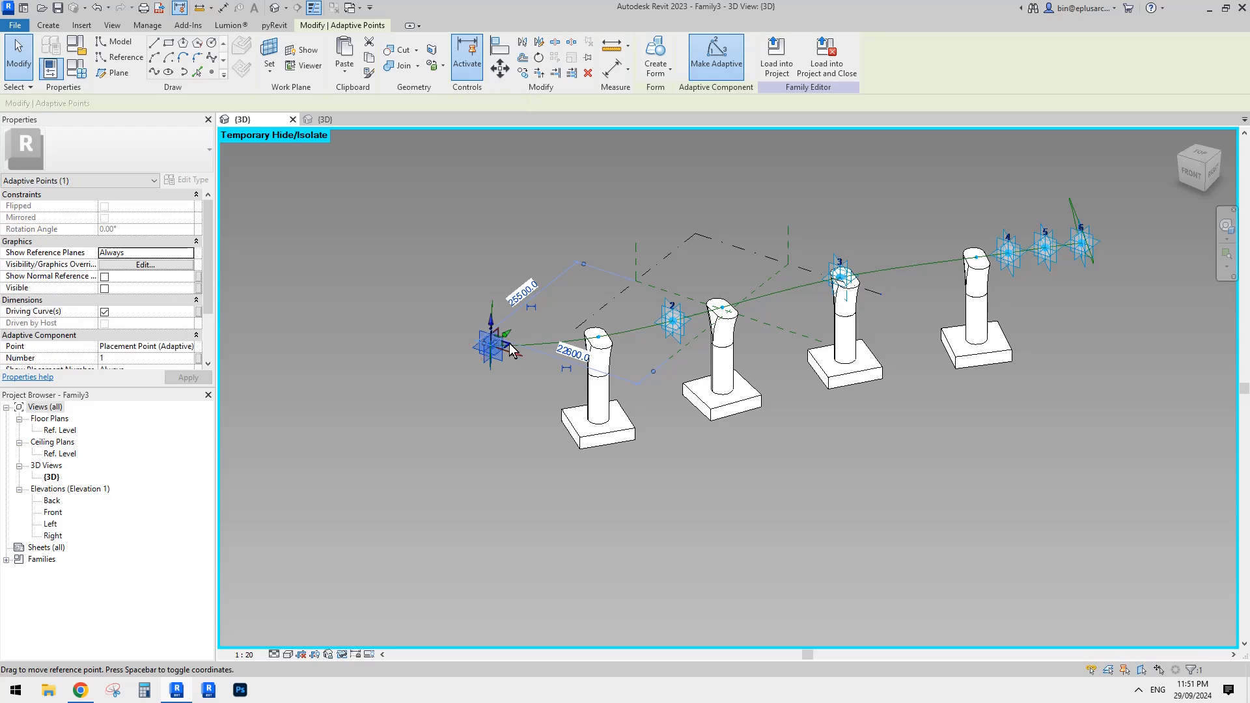
left_click_drag(509, 343, 296, 366)
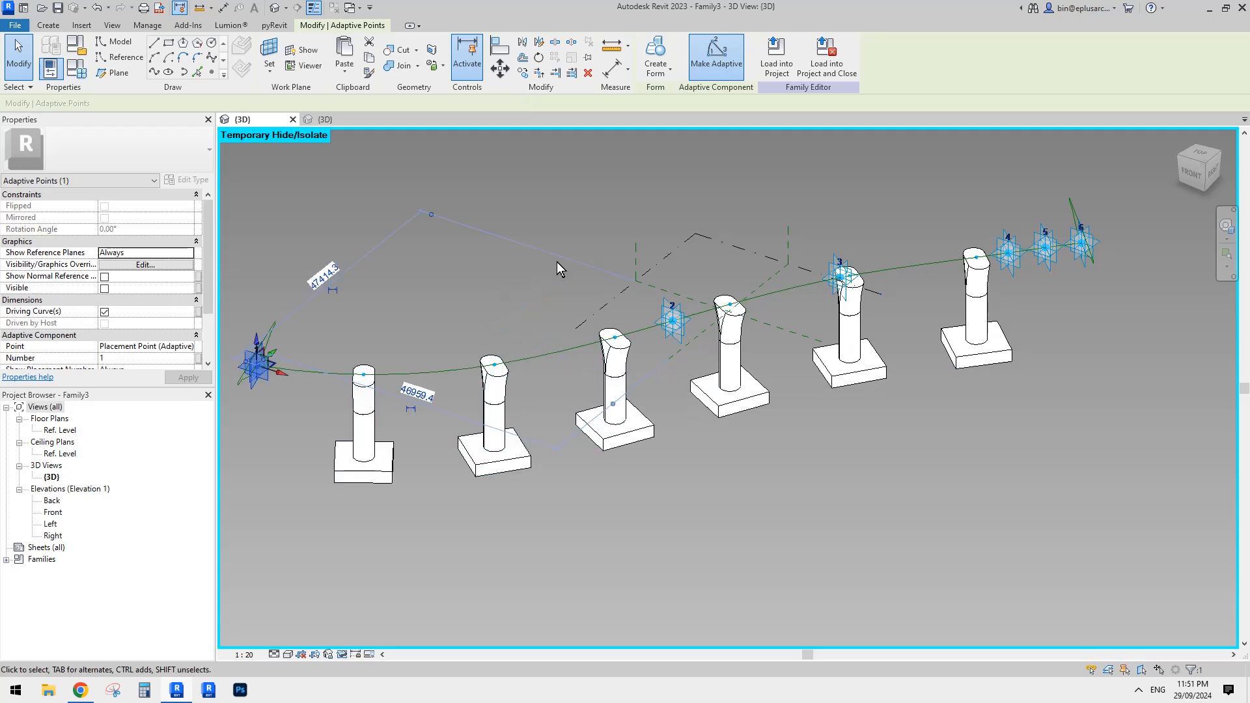
scroll(557, 266, "down", 3)
middle_click_drag(309, 375, 573, 351)
scroll(574, 351, "up", 1)
left_click_drag(654, 302, 402, 324)
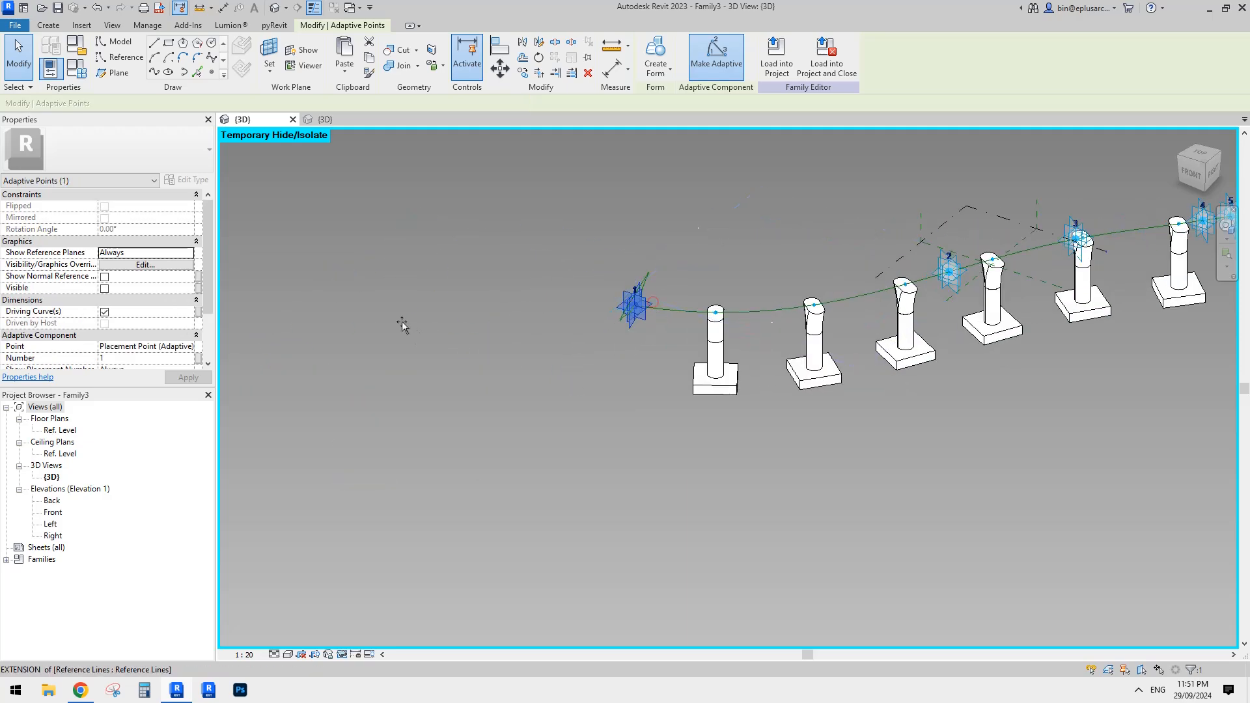
left_click(667, 363)
scroll(664, 365, "down", 1)
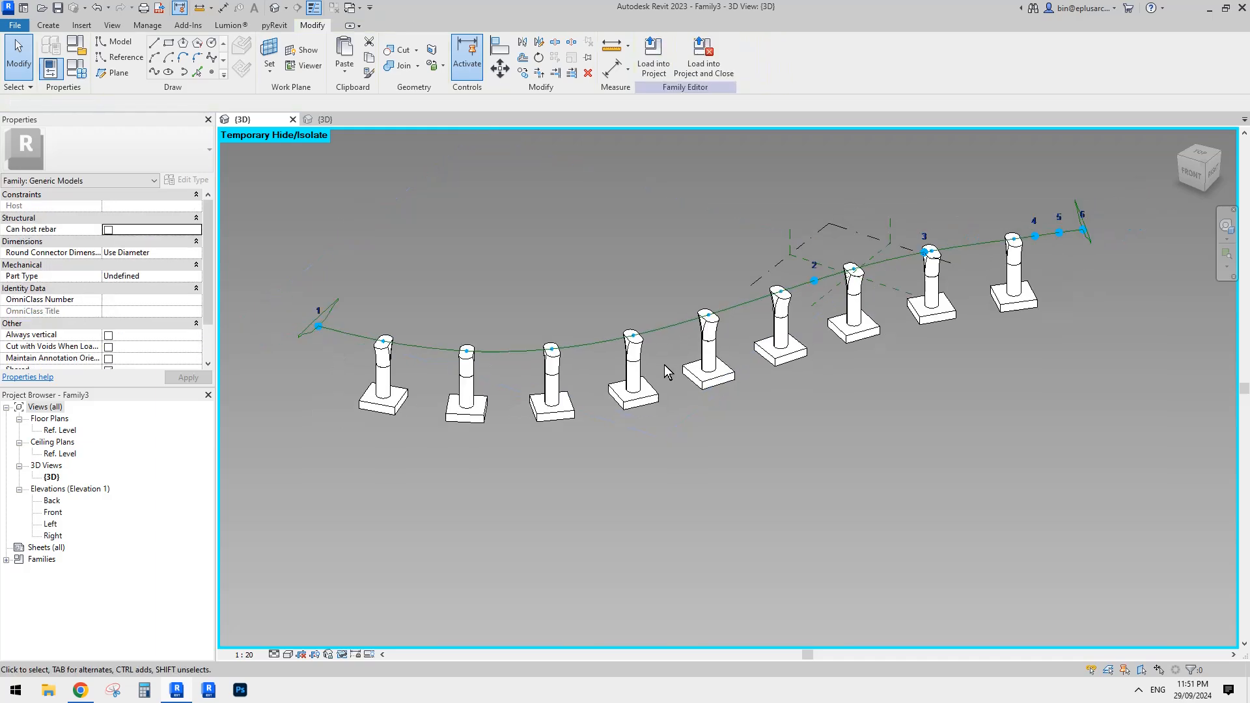
- Reveal the bridge deck to check it over the piers and temporarily hide it again
middle_click_drag(661, 365, 672, 327, "shift")
scroll(671, 327, "up", 3)
scroll(657, 329, "down", 2)
middle_click_drag(558, 367, 784, 424)
key("h")
key("r")
left_click(595, 314)
key("Escape")
left_click(555, 294)
key("h")
key("h")
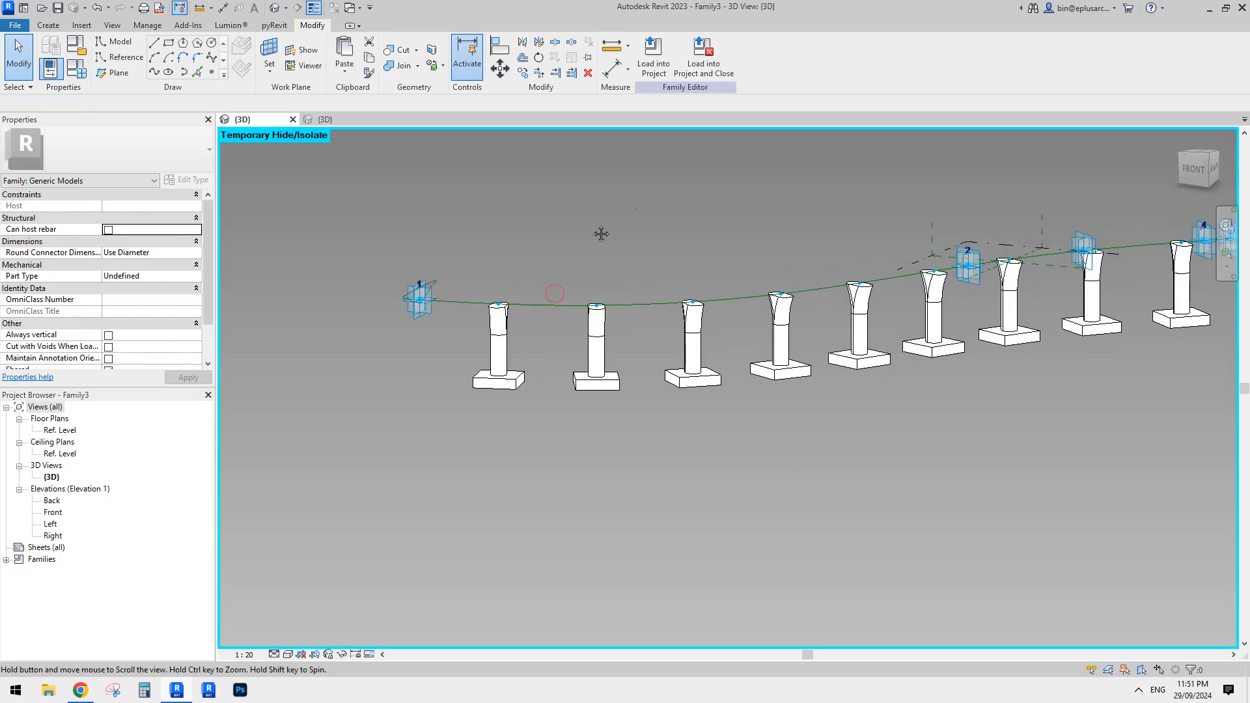
- Set the divided path's maximum distance to 30000
left_click(558, 303)
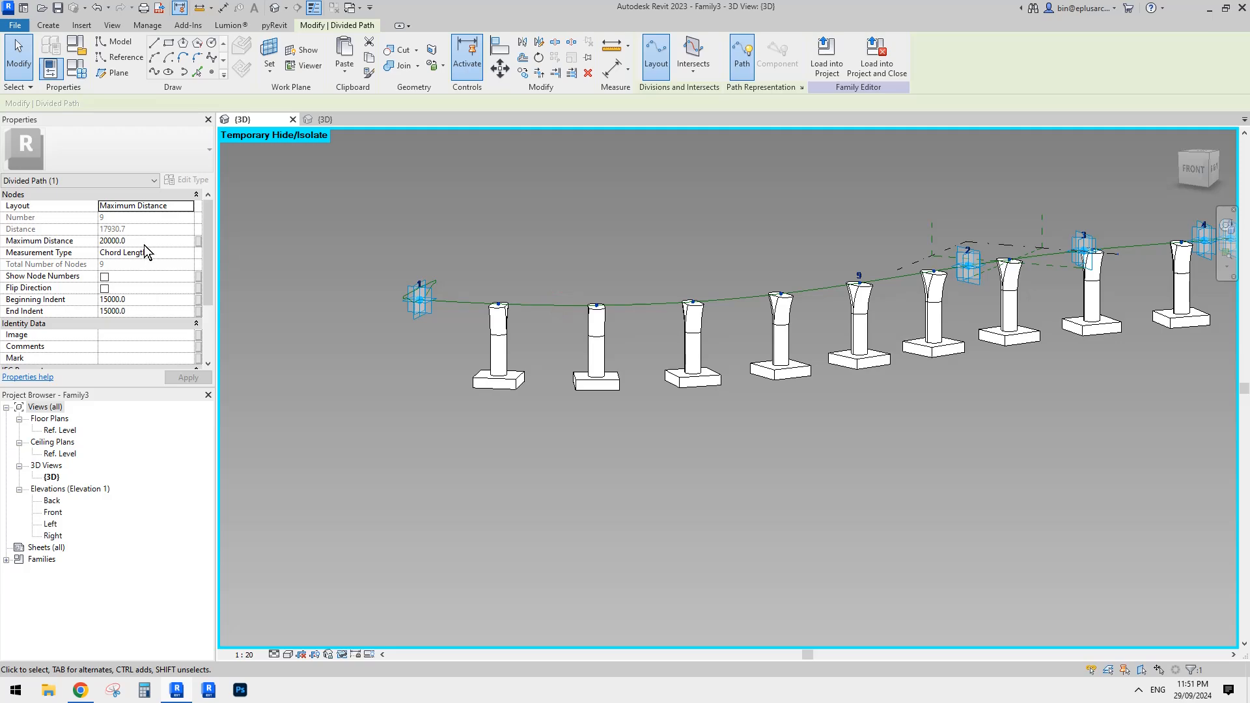
left_click(143, 241)
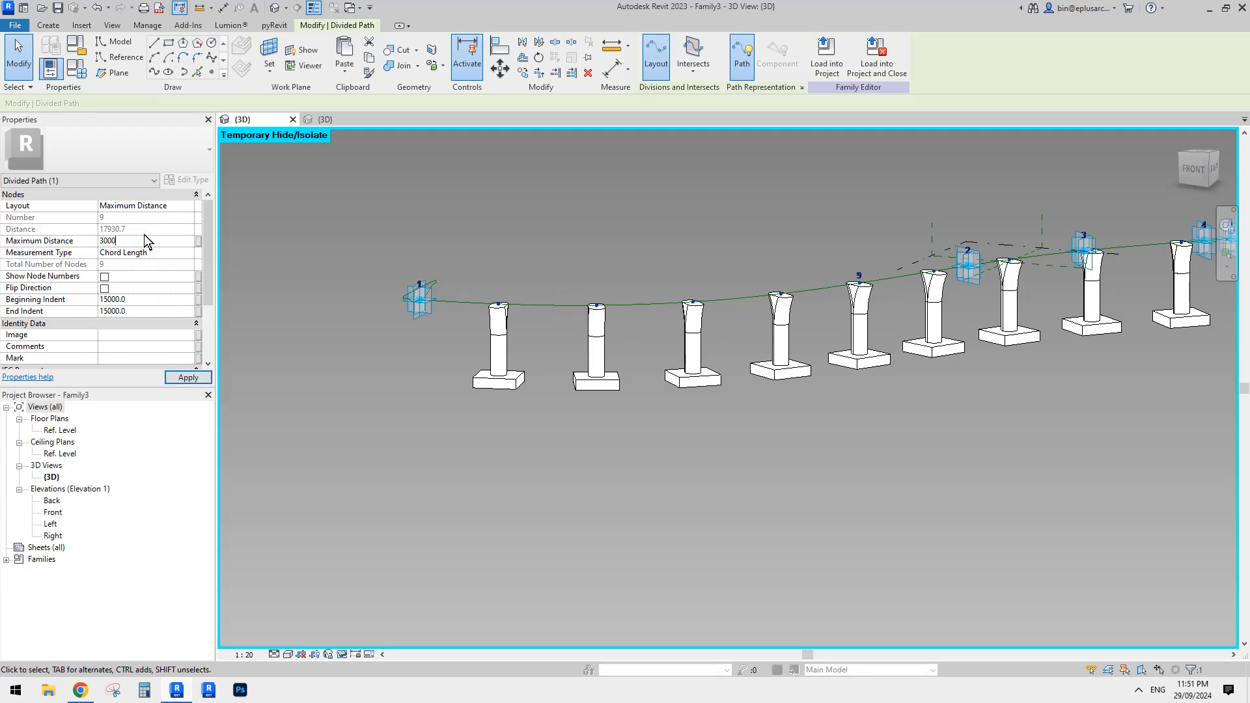
left_click(580, 277)
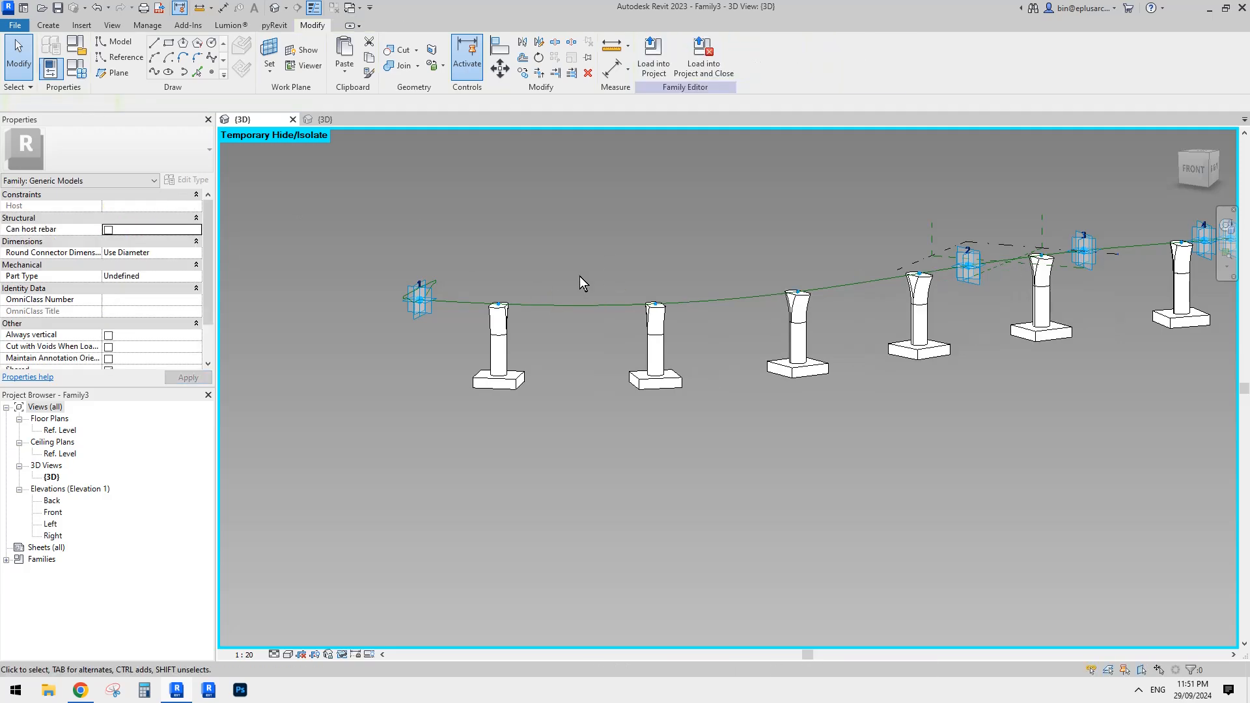
- Set the divided path's maximum distance to 24000
left_click(547, 304)
left_click(155, 241)
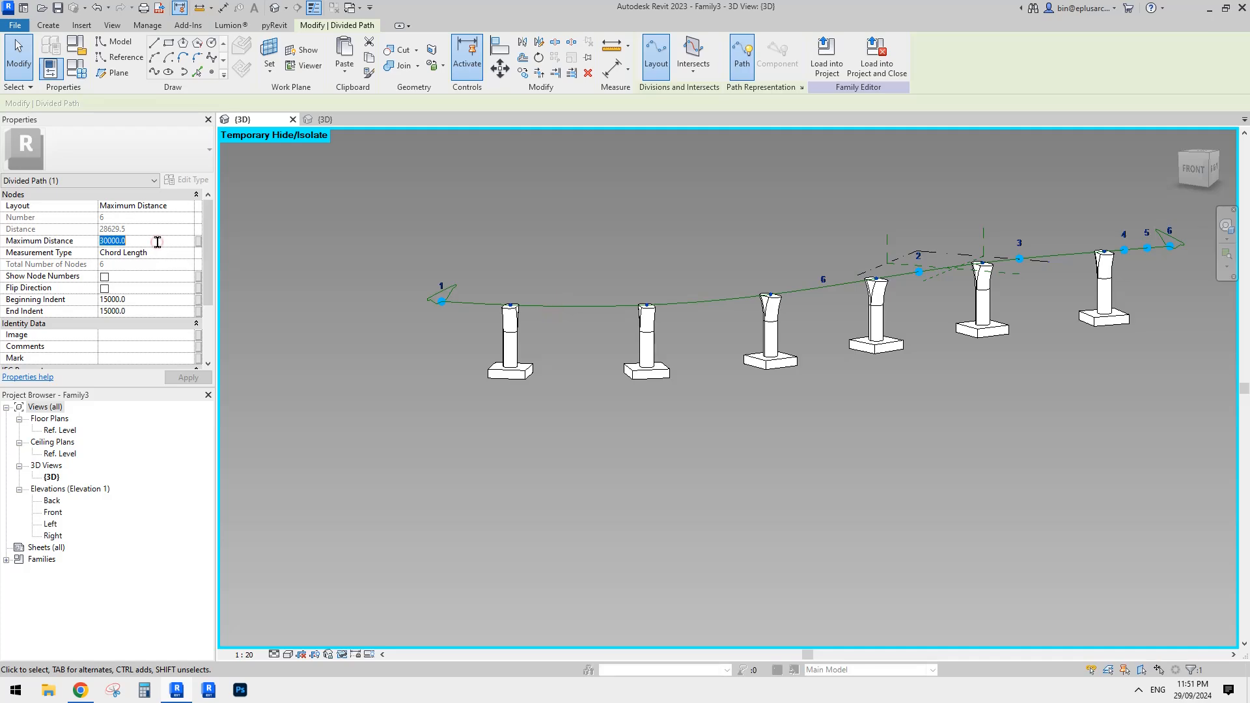
type("24")
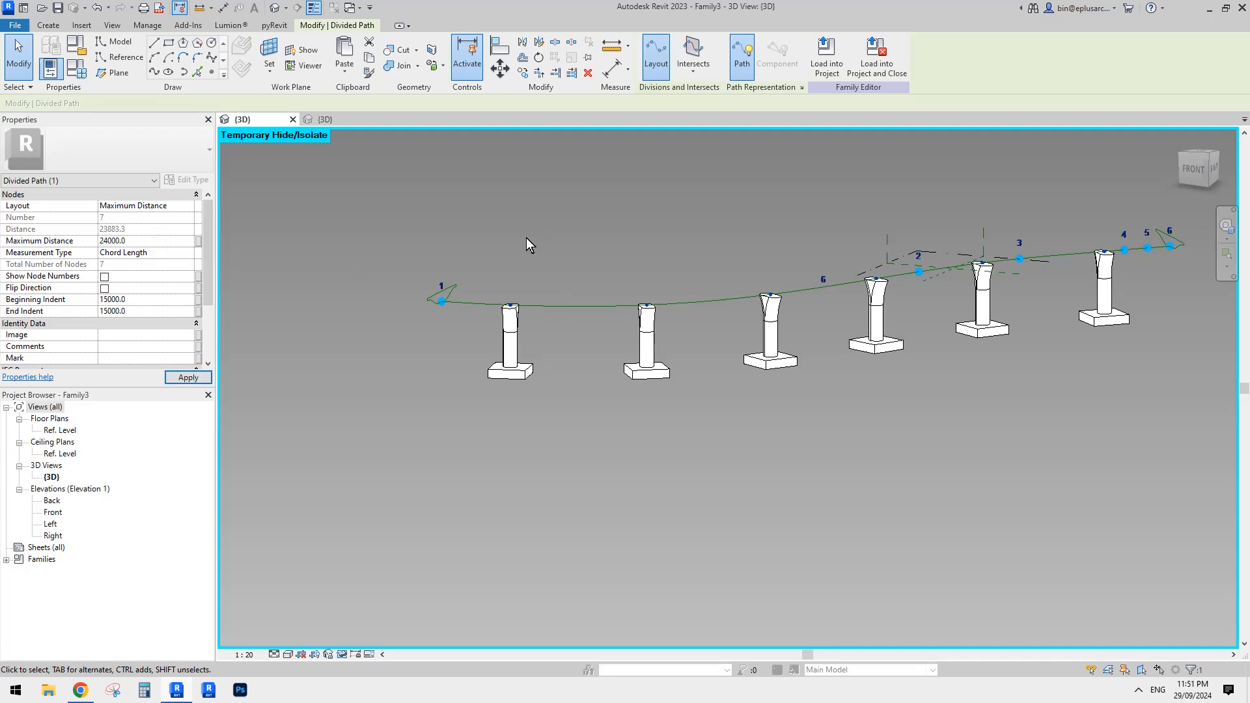
- Associate the divided path's maximum distance with a new type family parameter named spacing
left_click(198, 241)
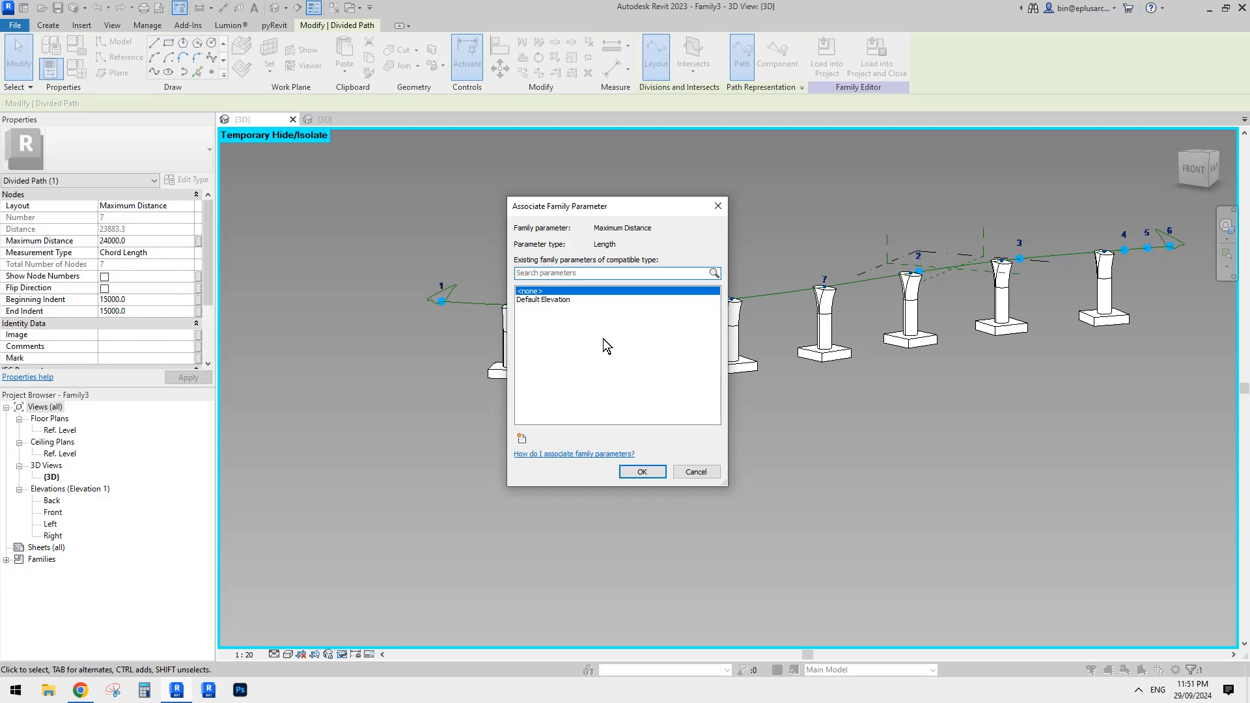
key("Escape")
left_click(198, 241)
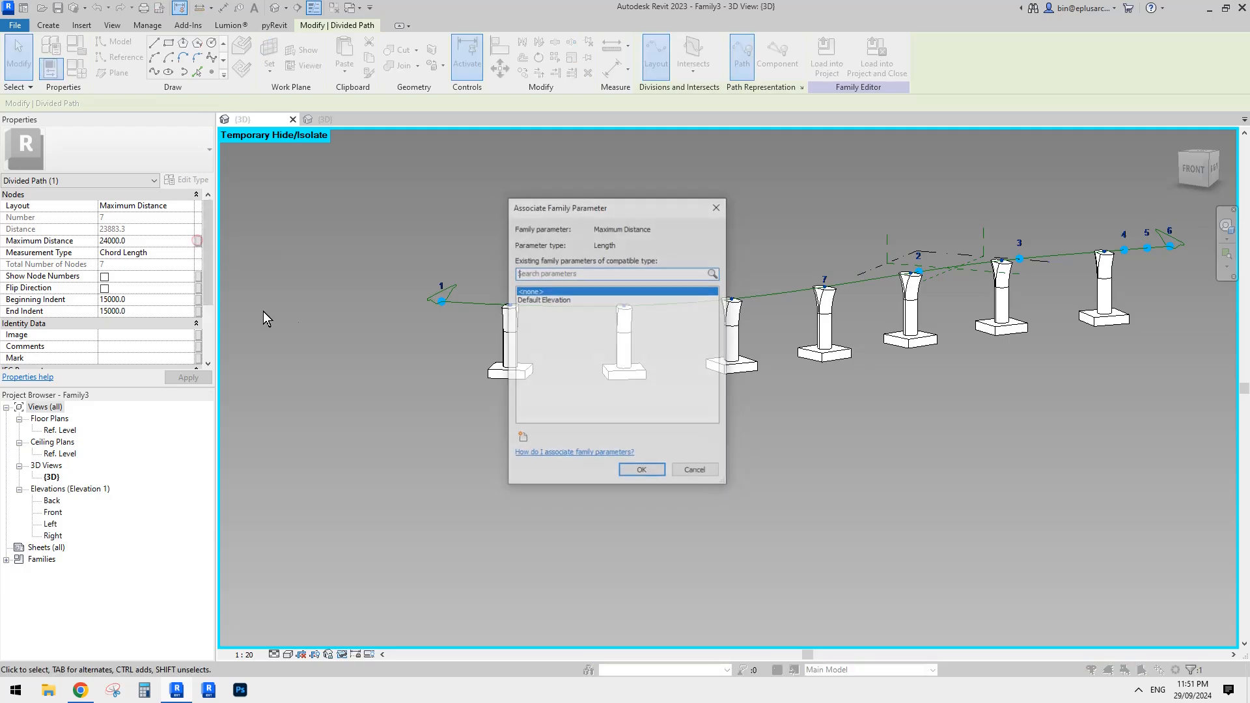
left_click(522, 438)
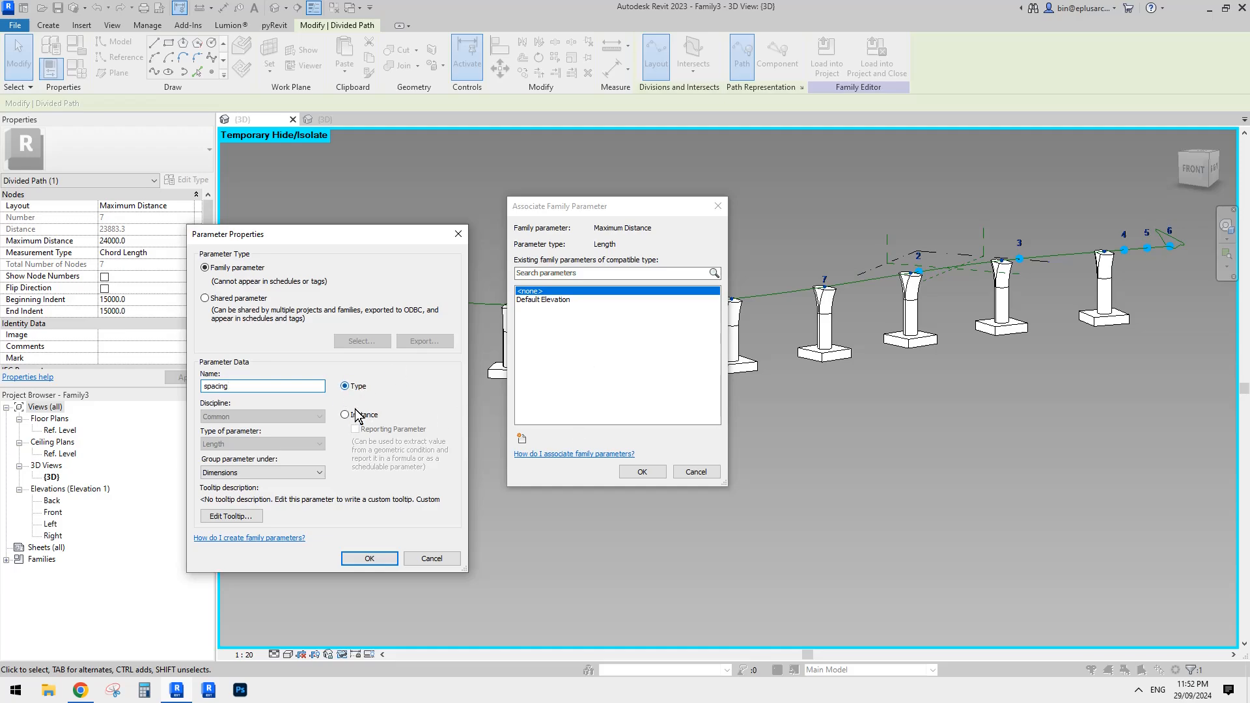
left_click(369, 558)
left_click(642, 471)
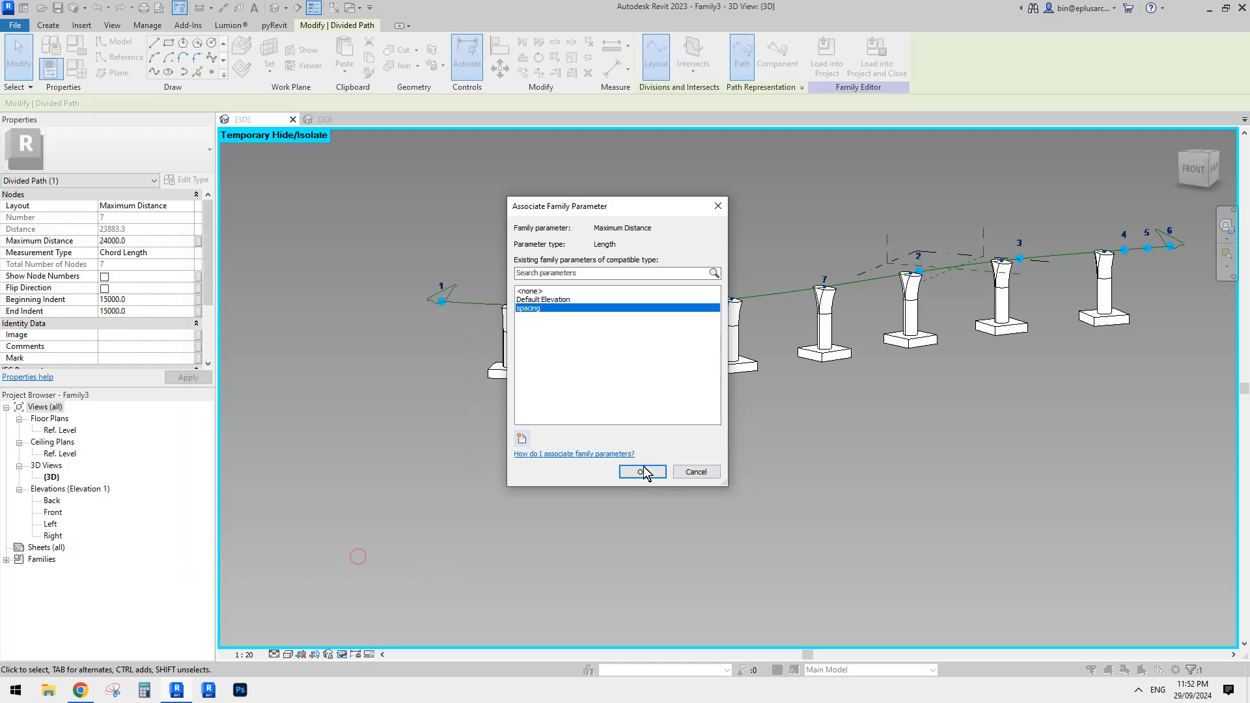
- Reset the temporary hide to show the bridge deck together with the repeated piers
left_click(746, 515)
middle_click_drag(720, 442, 314, 545, "shift")
key("h")
key("r")
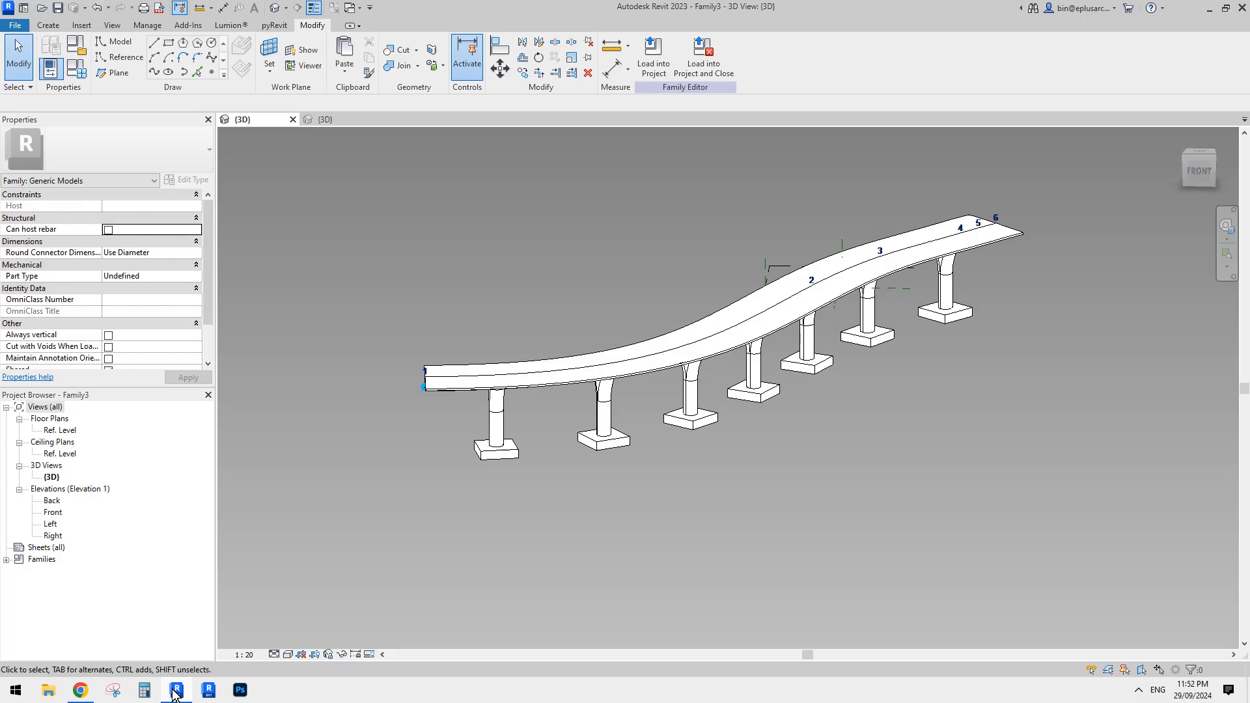
- Switch to the browser and review both reference images of the bridge post against the model
left_click(81, 692)
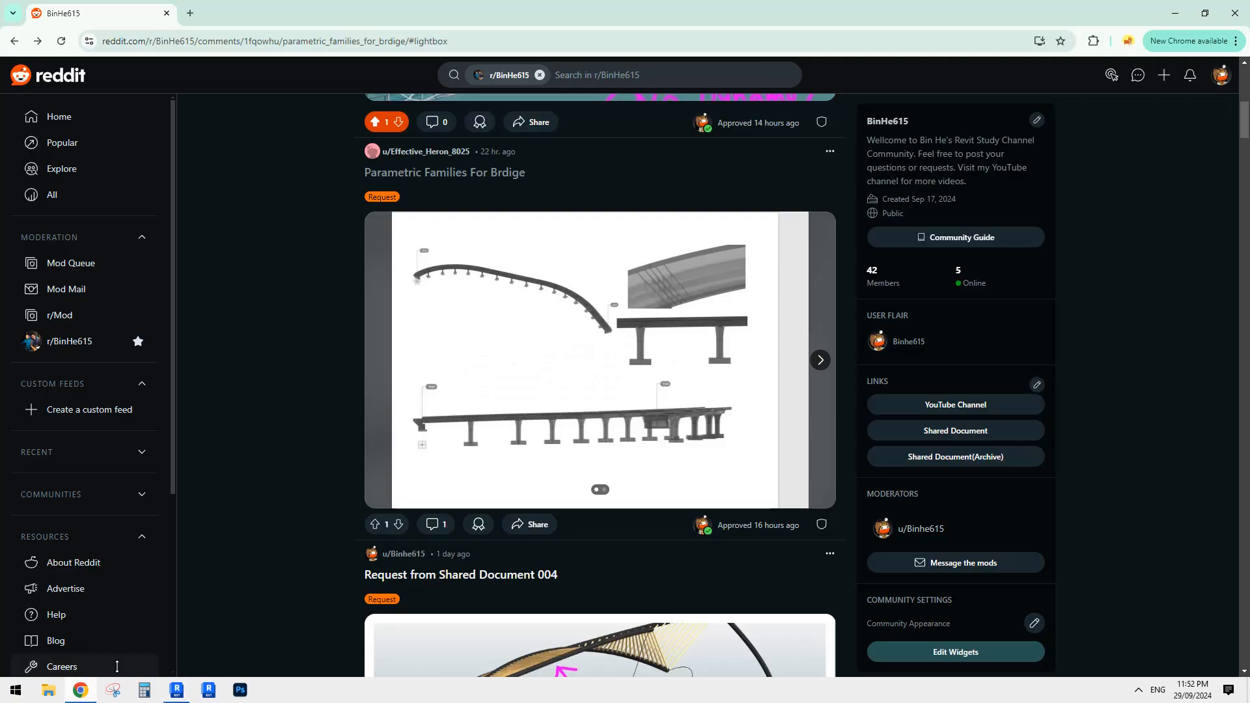
left_click(821, 362)
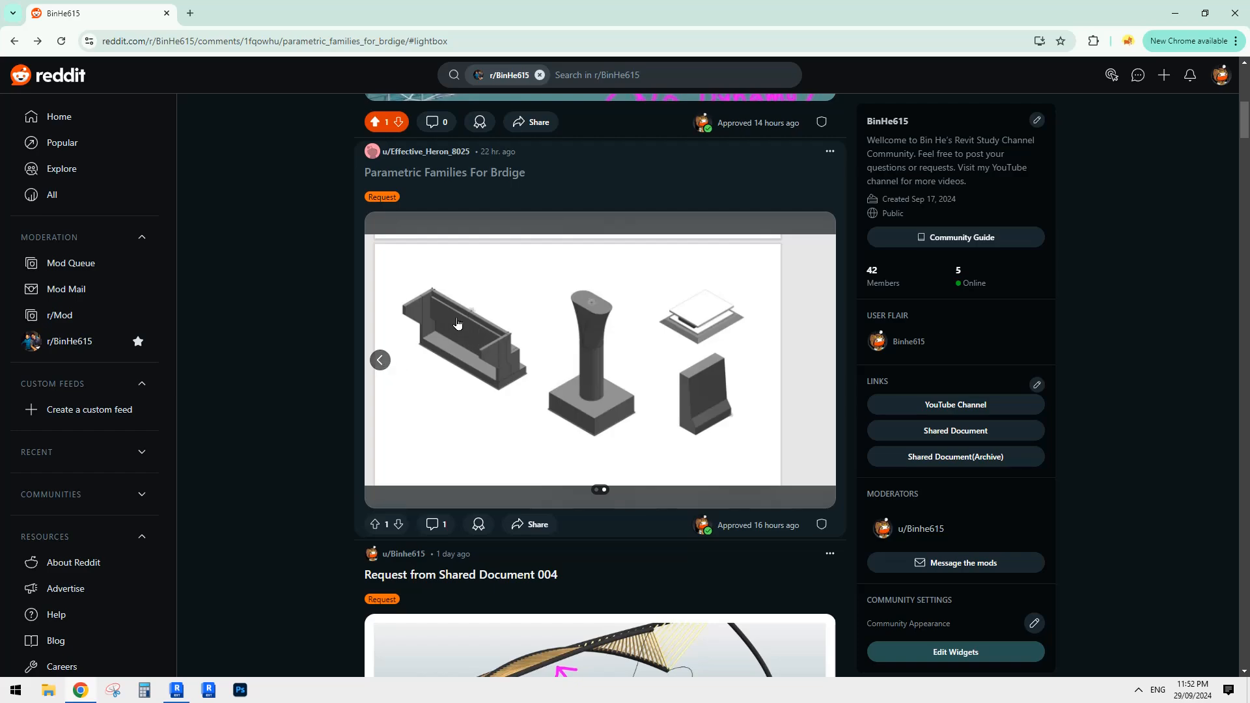
left_click(381, 359)
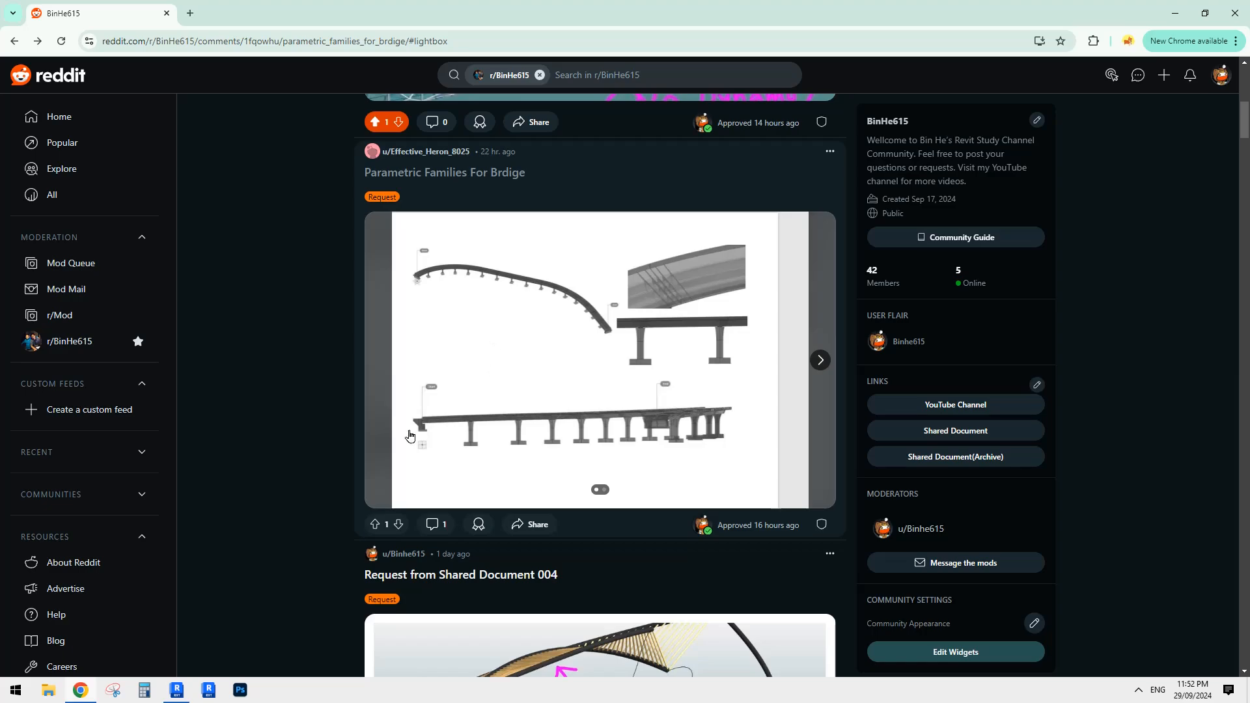
- Switch back to Revit, temporarily hide the deck and examine adaptive placement point 1 at the path's start
left_click(176, 690)
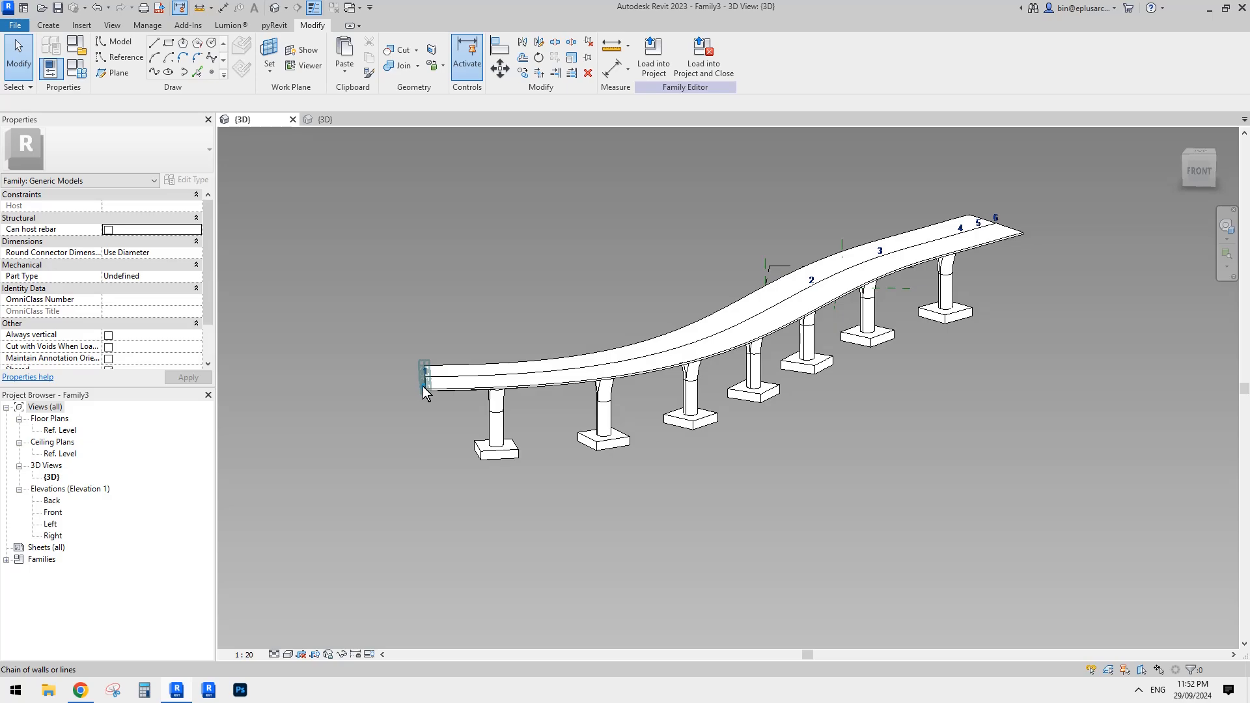
left_click(457, 381)
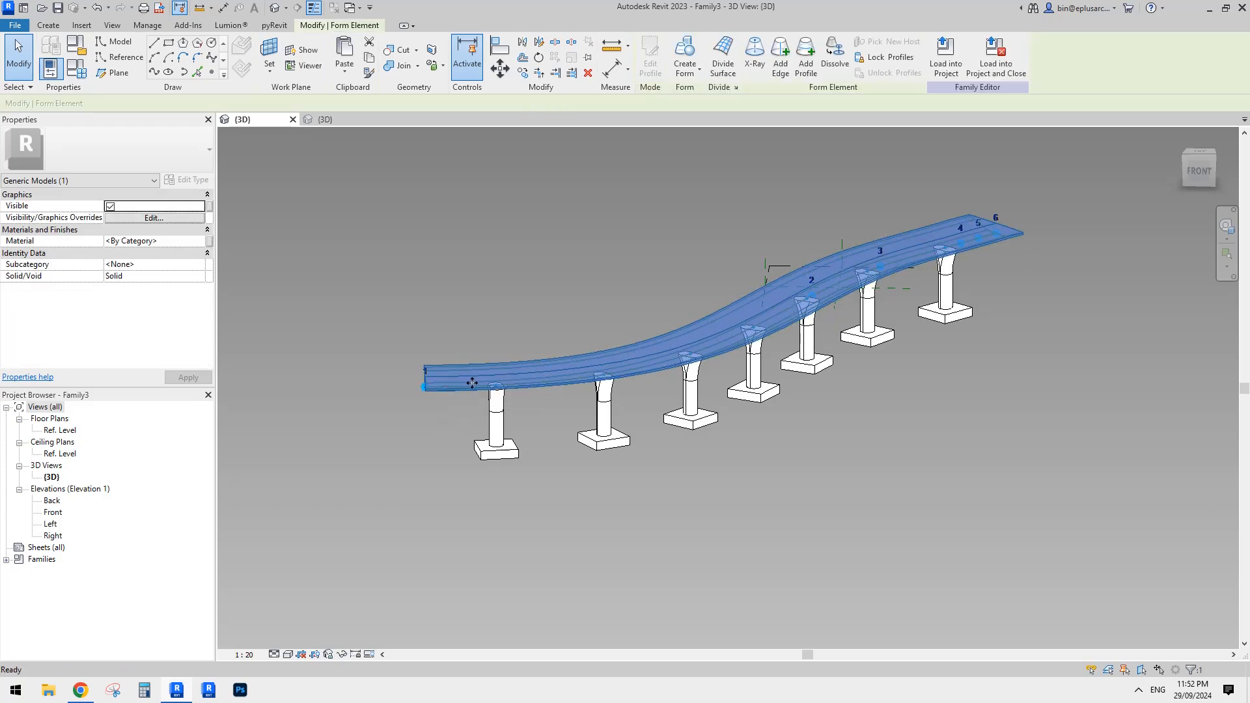
key("h")
key("h")
scroll(463, 383, "up", 4)
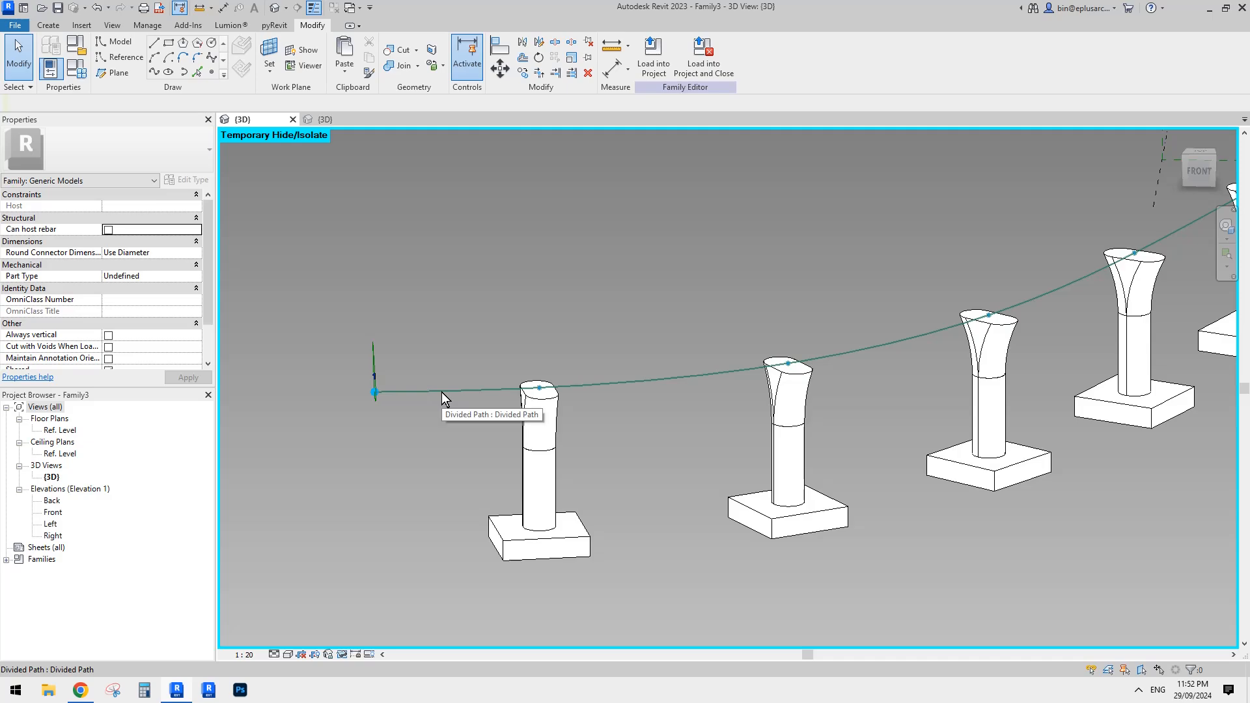
middle_click_drag(467, 395, 511, 394, "shift")
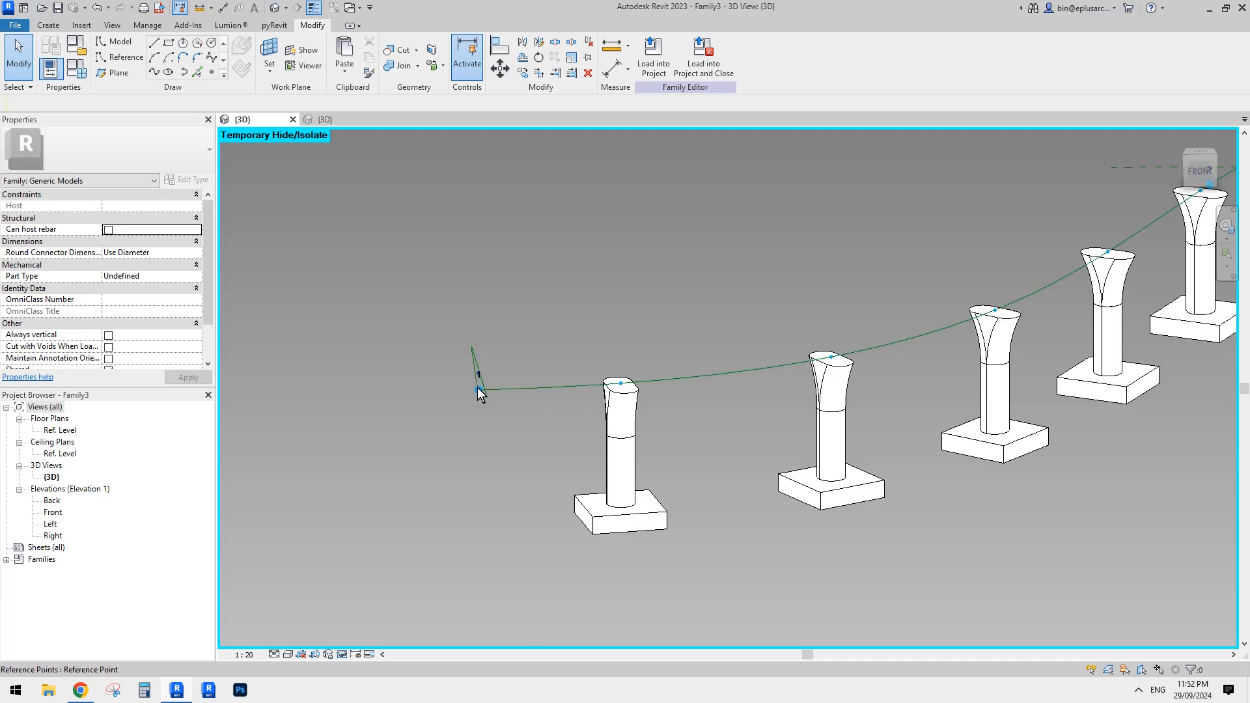
scroll(470, 400, "up", 2)
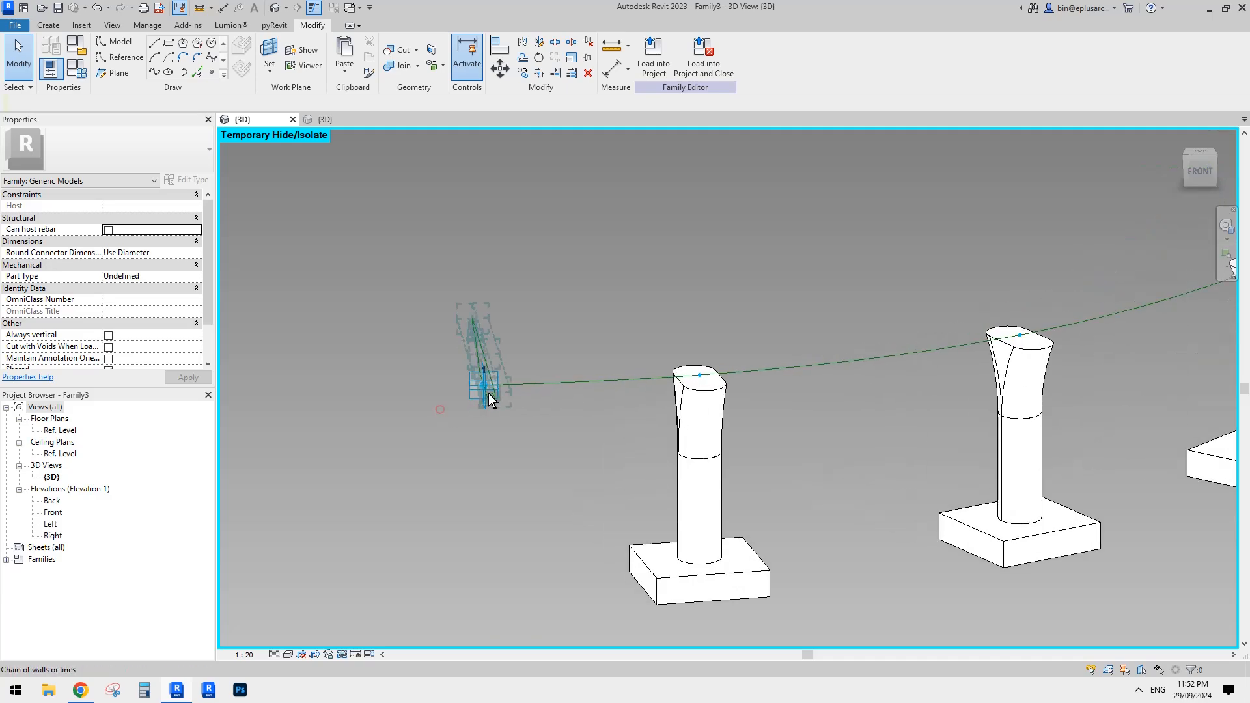
left_click(499, 375)
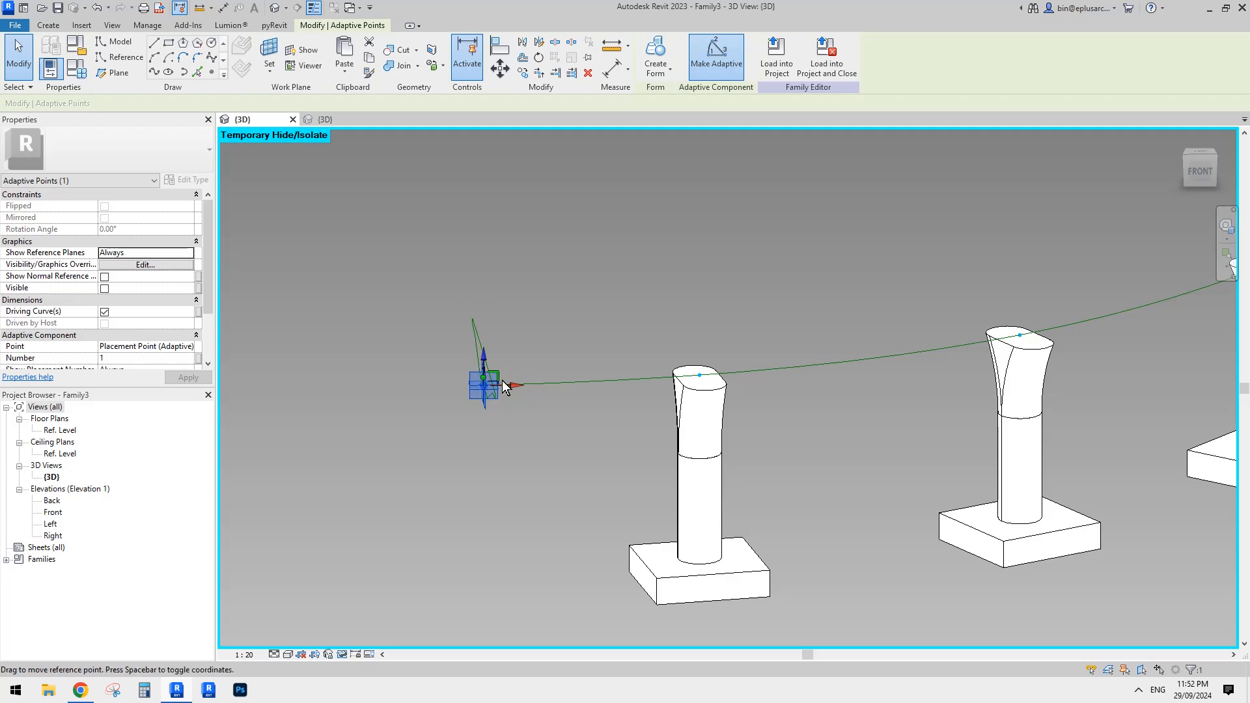
left_click(403, 369)
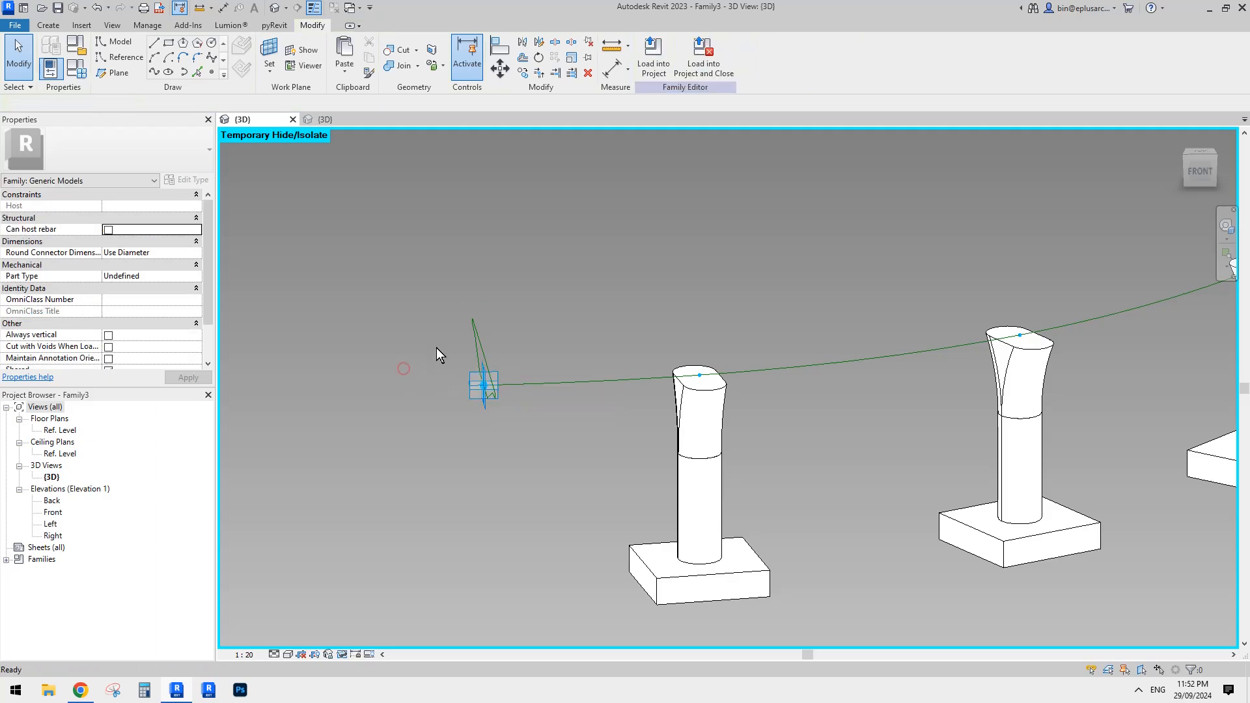
- Bring the temporarily hidden deck back into view over the piers
key("h")
key("r")
scroll(480, 325, "down", 3)
middle_click_drag(594, 294, 437, 415)
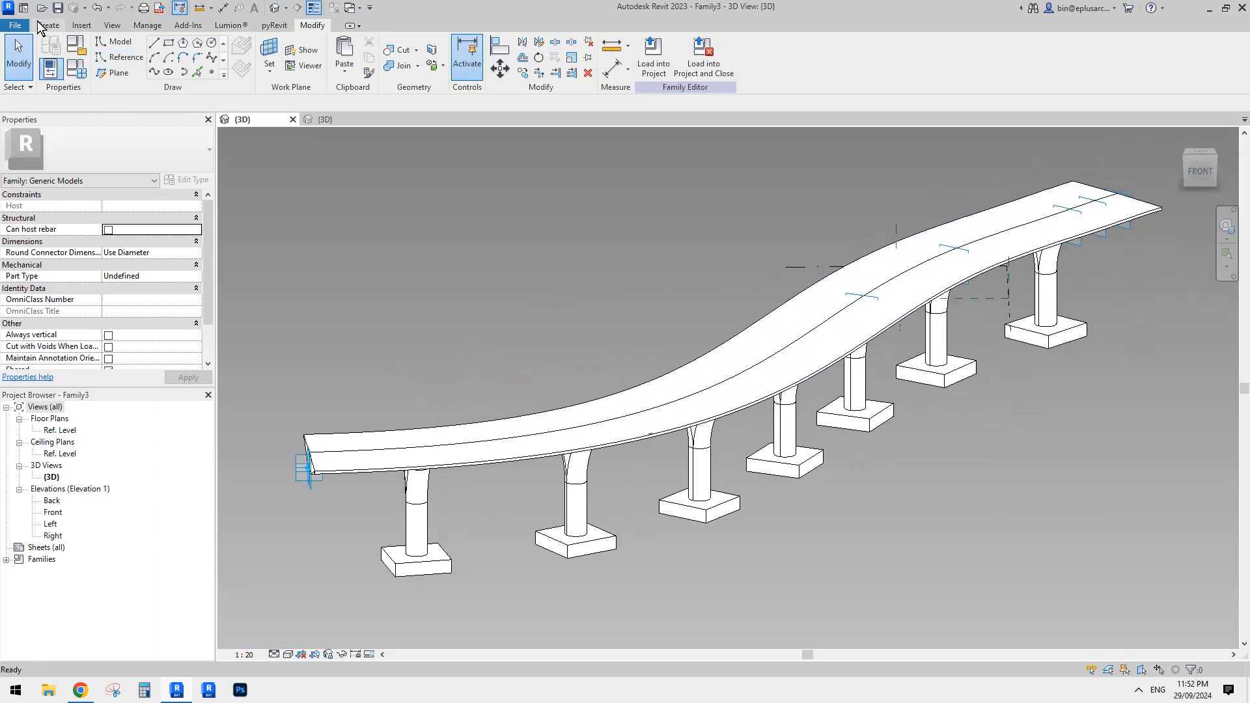
- Create a new project from the Architectural Template
left_click(14, 26)
mouse_move(86, 85)
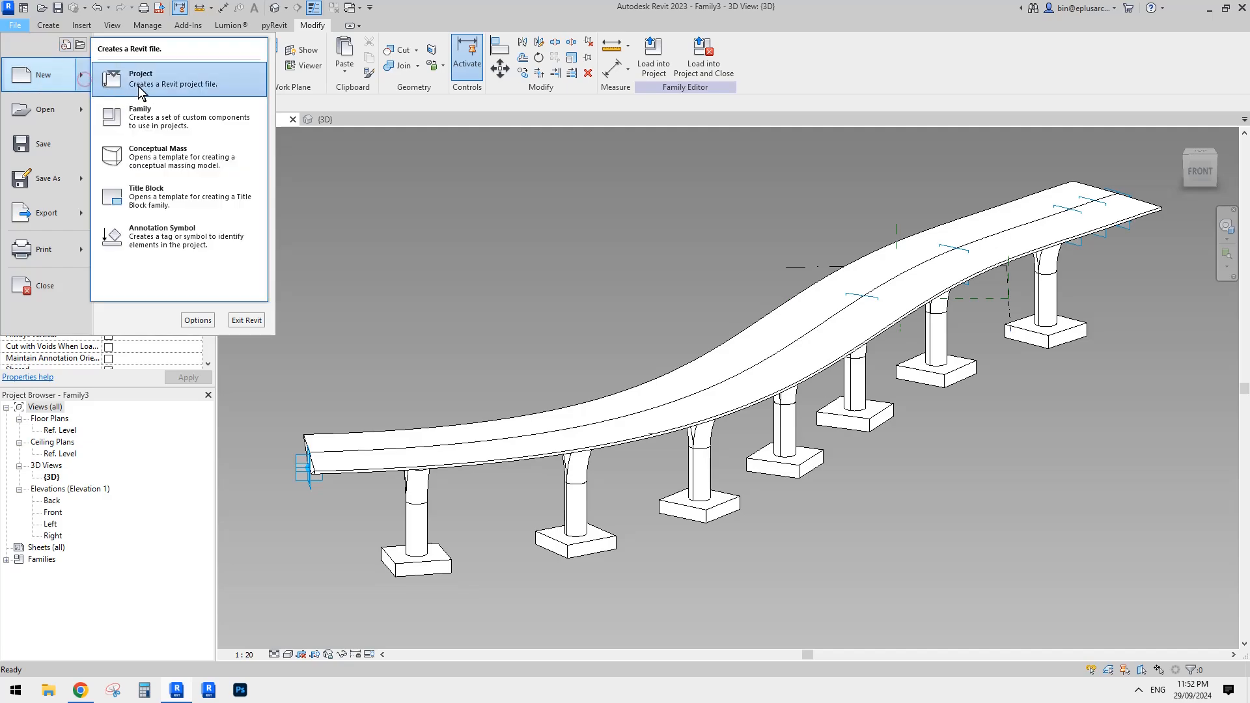
left_click(159, 89)
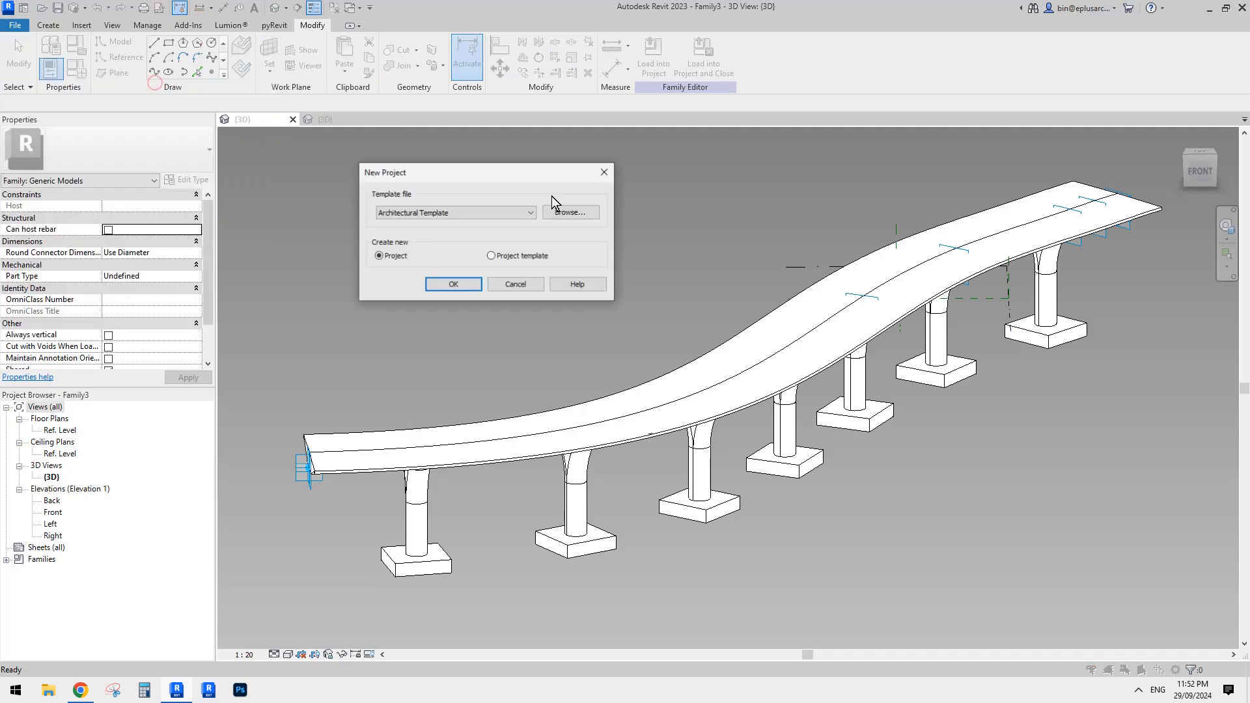
left_click(454, 288)
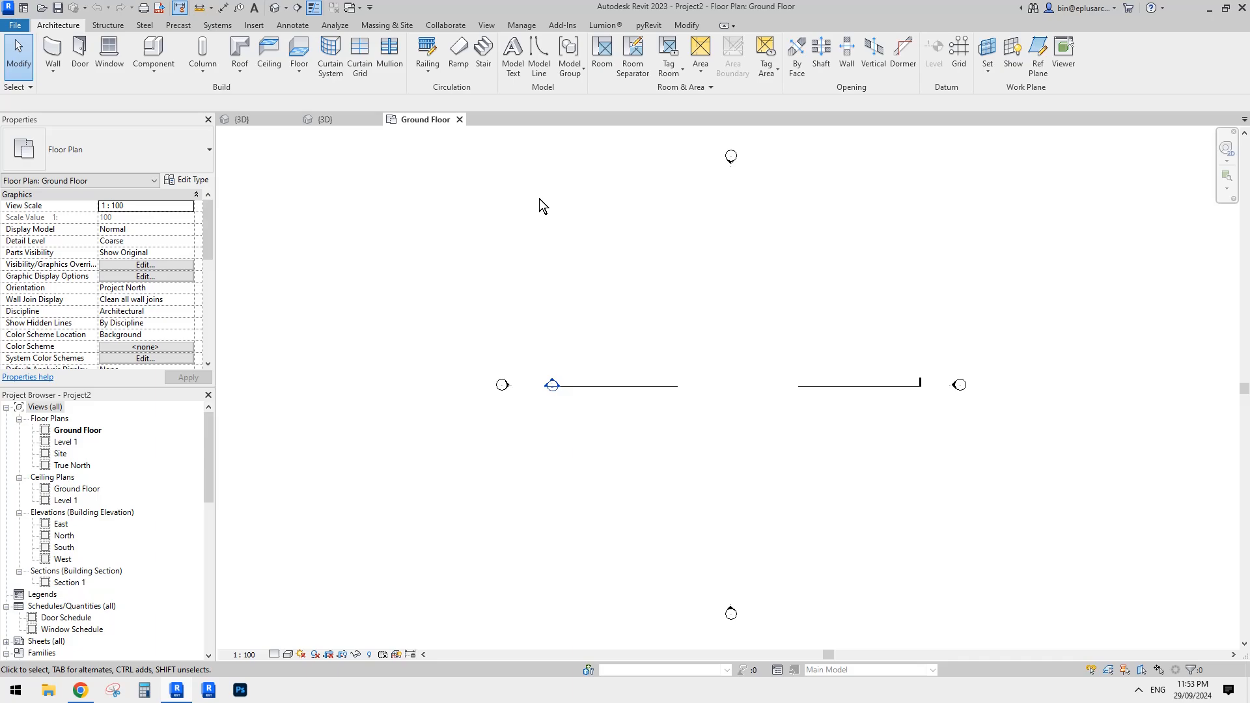
- Create a roughly rectangular toposurface on the Ground Floor plan from four corner points at elevation 0.0, enclosing the elevation markers
left_click(398, 26)
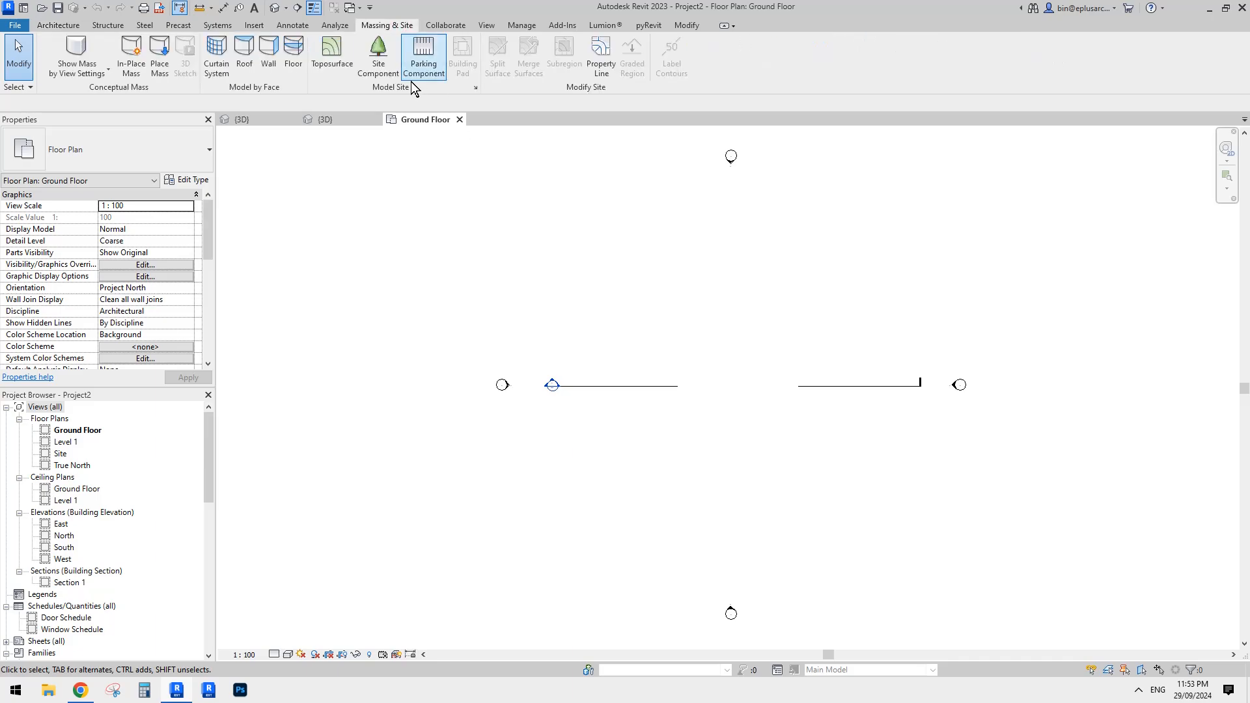
left_click(331, 52)
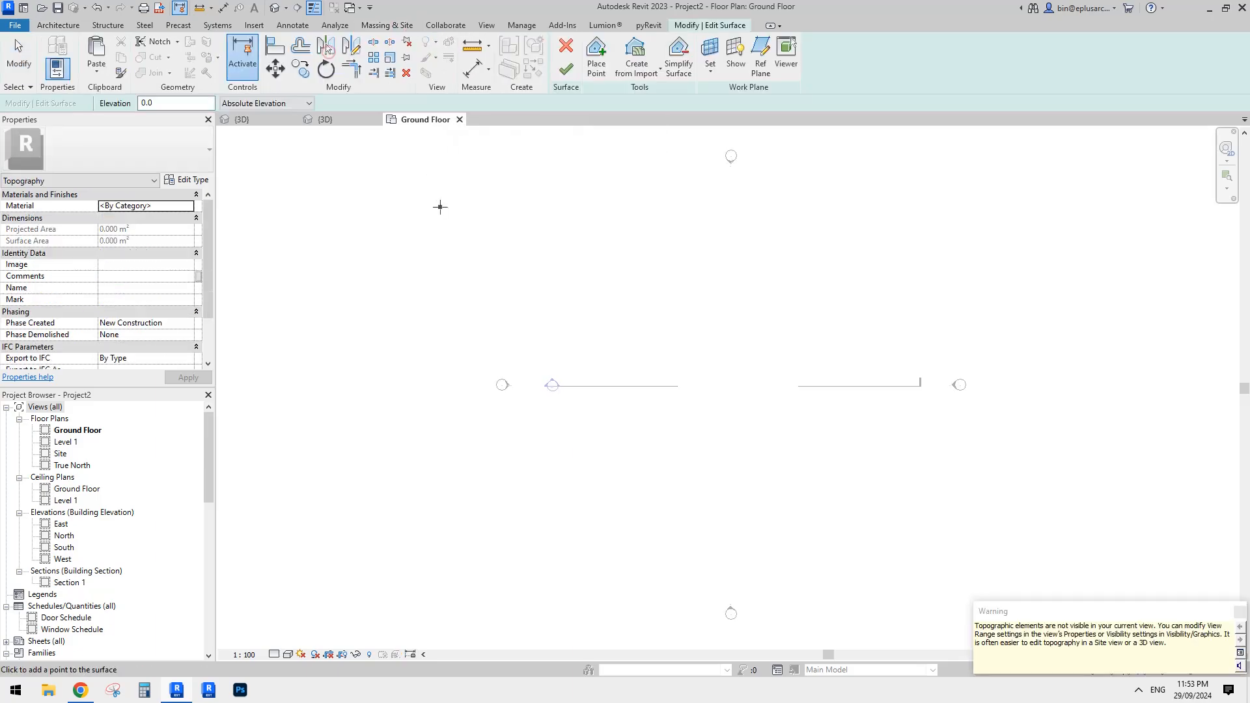
scroll(566, 265, "down", 2)
left_click(416, 216)
left_click(970, 224)
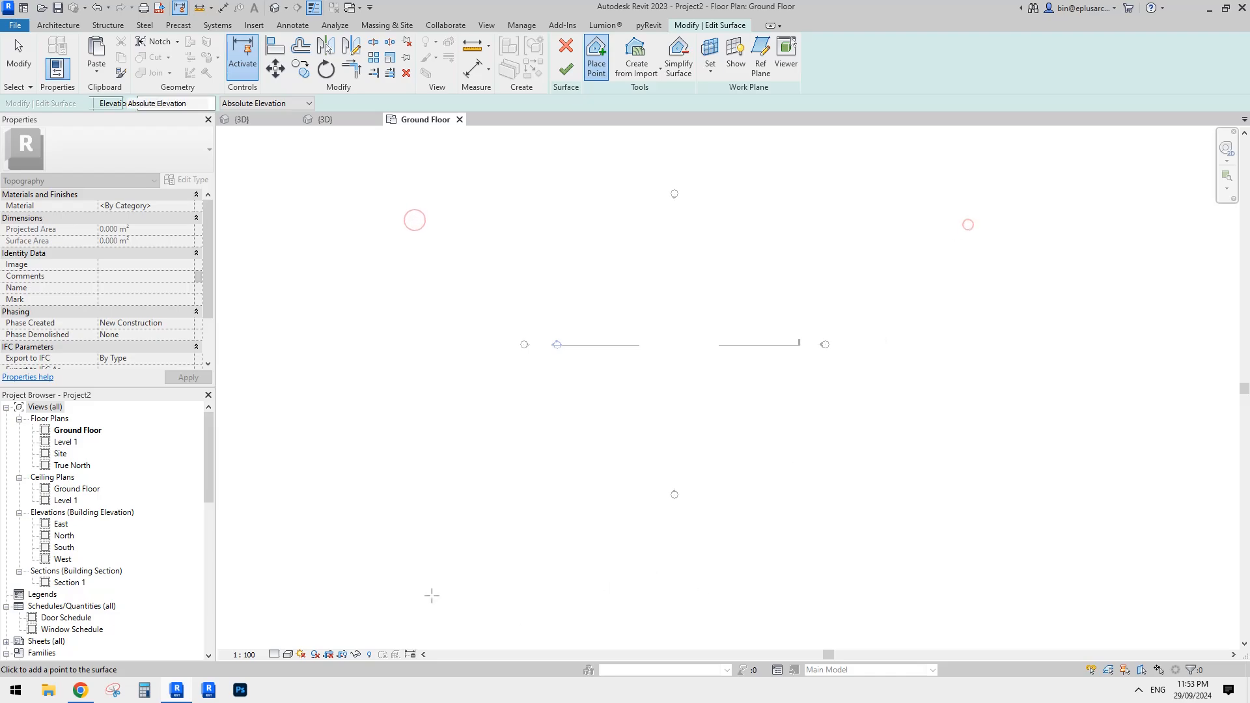
left_click(432, 593)
left_click(986, 583)
left_click(565, 69)
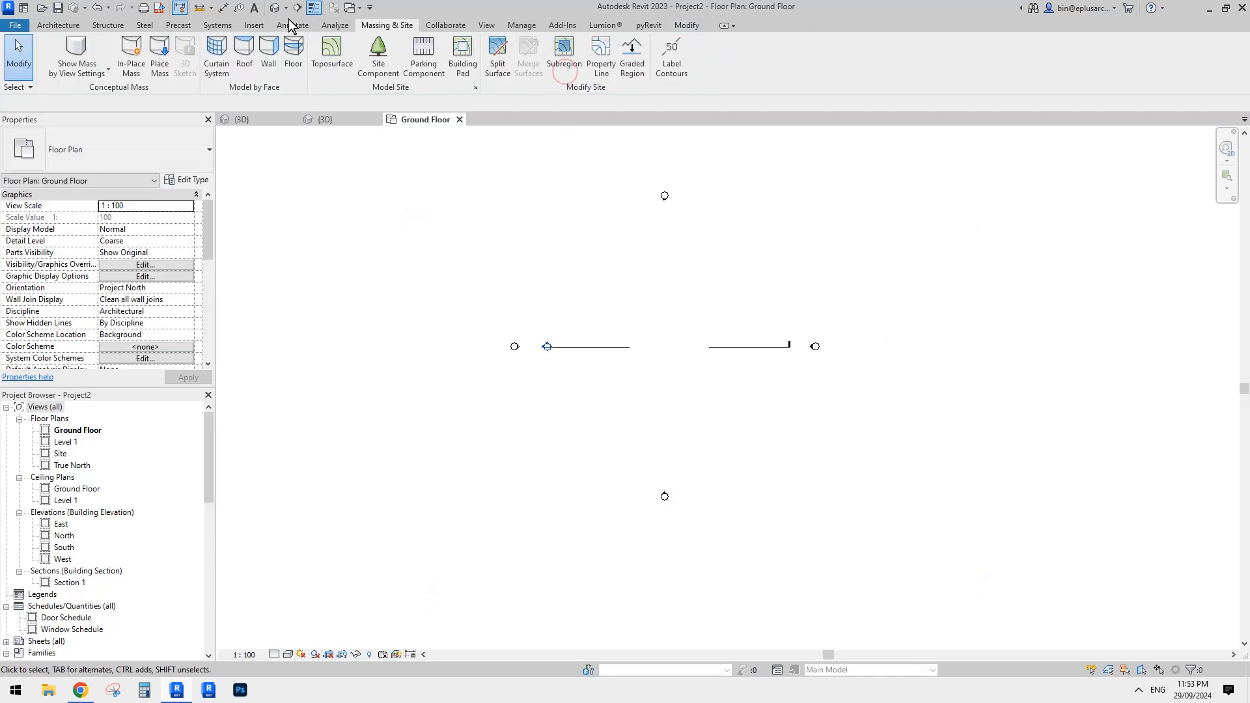
- Open the project's default 3D view and open the new toposurface for surface editing
left_click(274, 8)
middle_click_drag(659, 319, 690, 294, "shift")
left_click(842, 420)
middle_click_drag(842, 420, 865, 430, "shift")
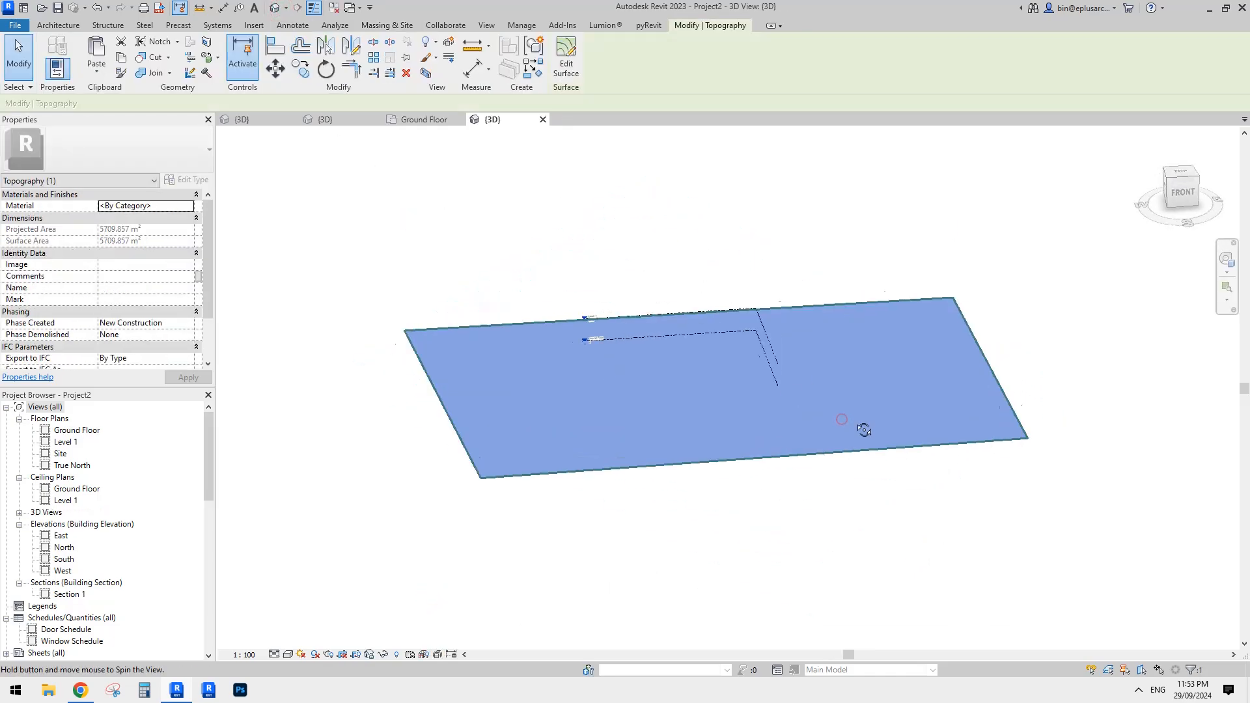
left_click(566, 63)
middle_click_drag(818, 215, 698, 290, "shift")
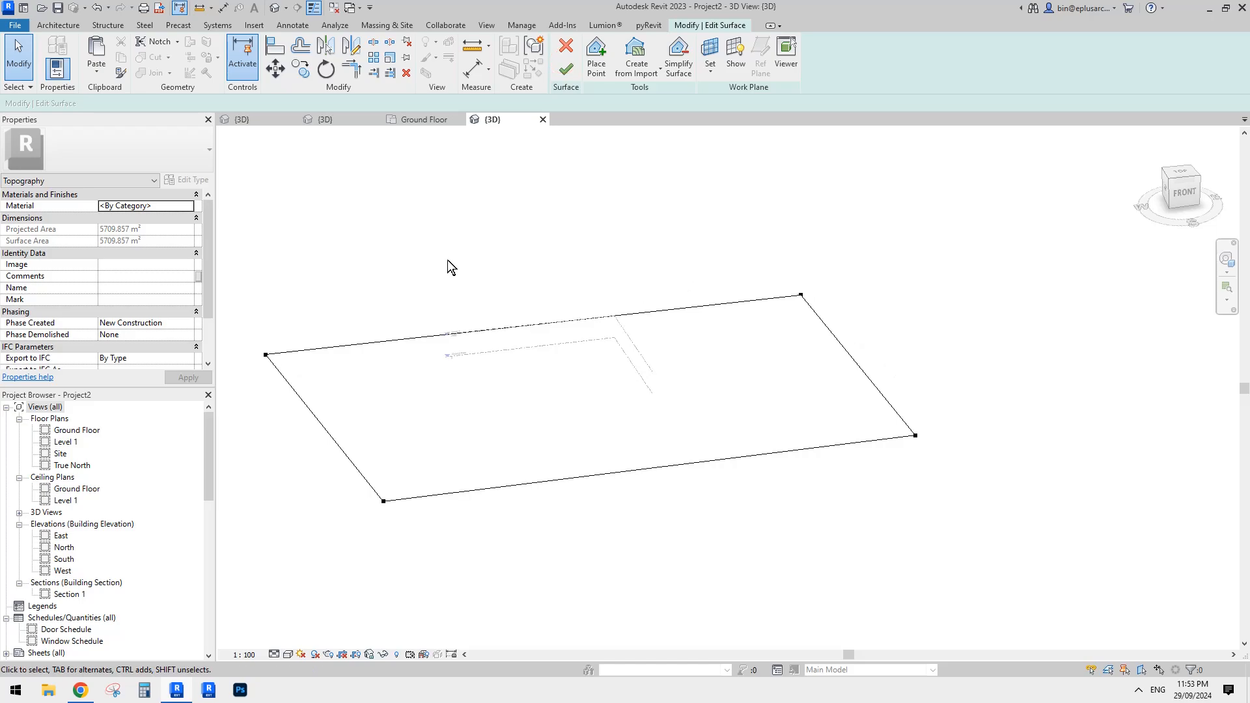
middle_click_drag(833, 328, 804, 343, "shift")
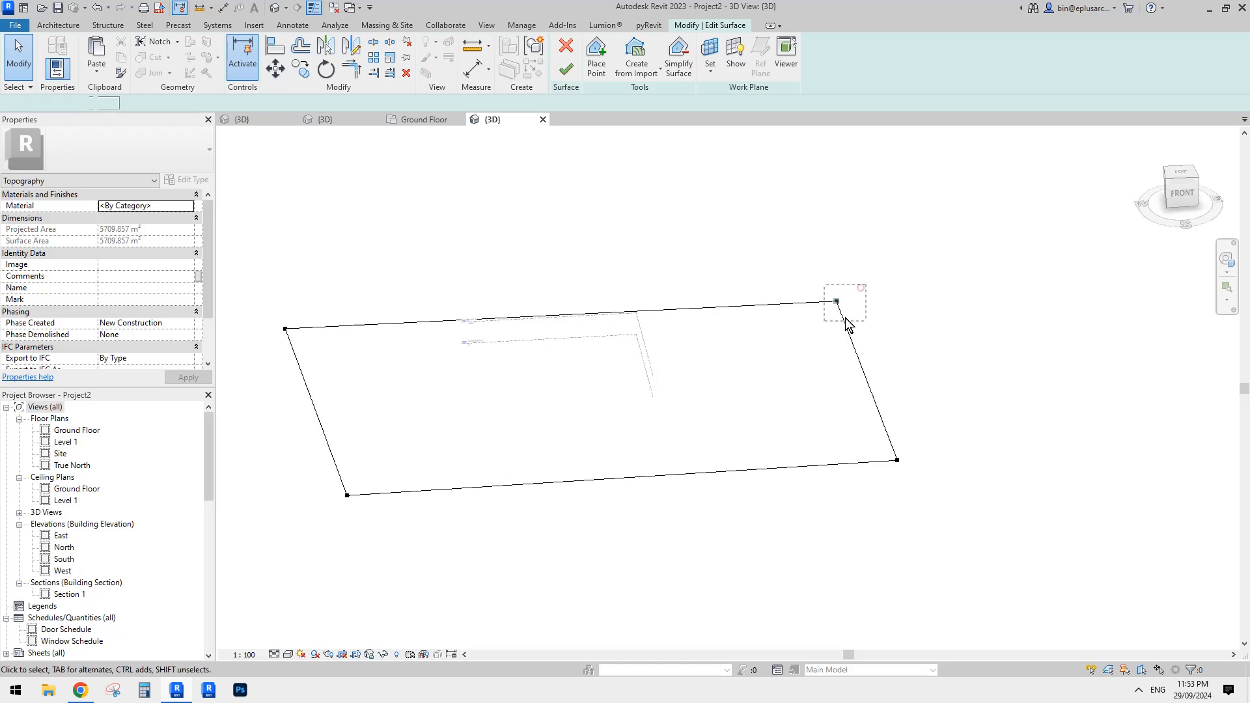
- Move the two boundary points at the toposurface's east end vertically upward in the front view, and finish the surface edit
left_click(838, 301)
left_click_drag(798, 258, 944, 502)
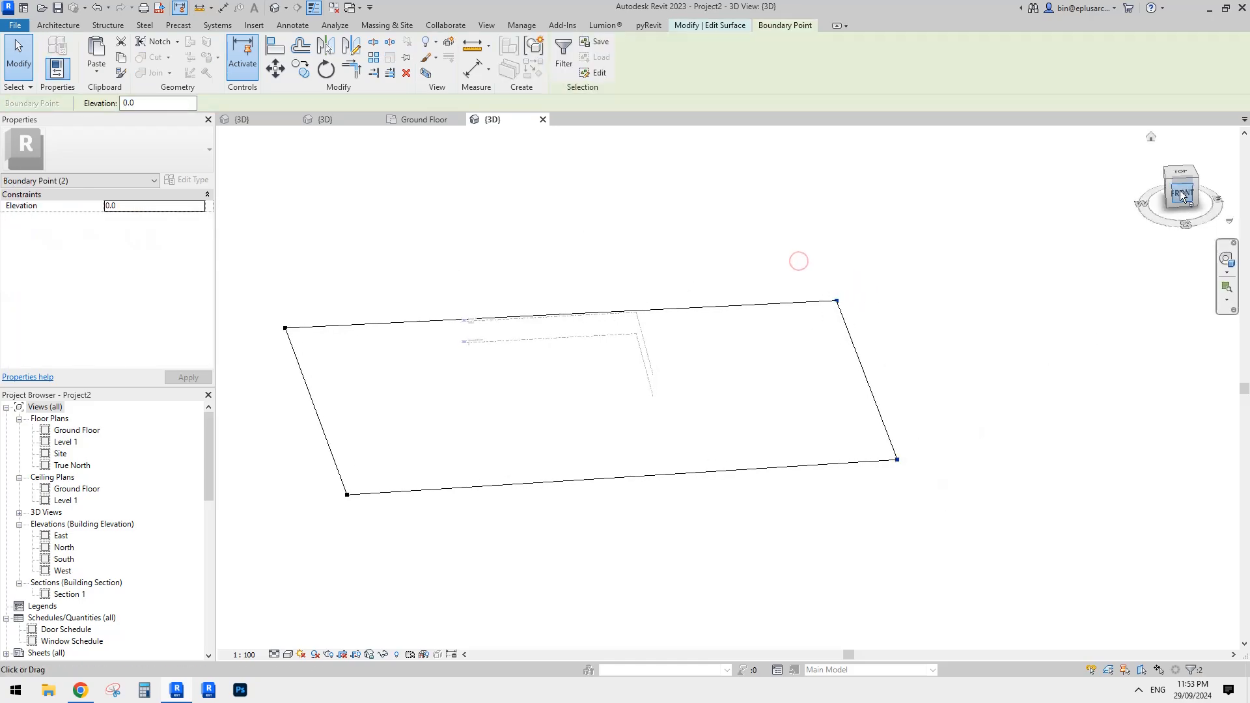
left_click(1183, 191)
middle_click_drag(755, 353, 851, 354)
key("m")
key("v")
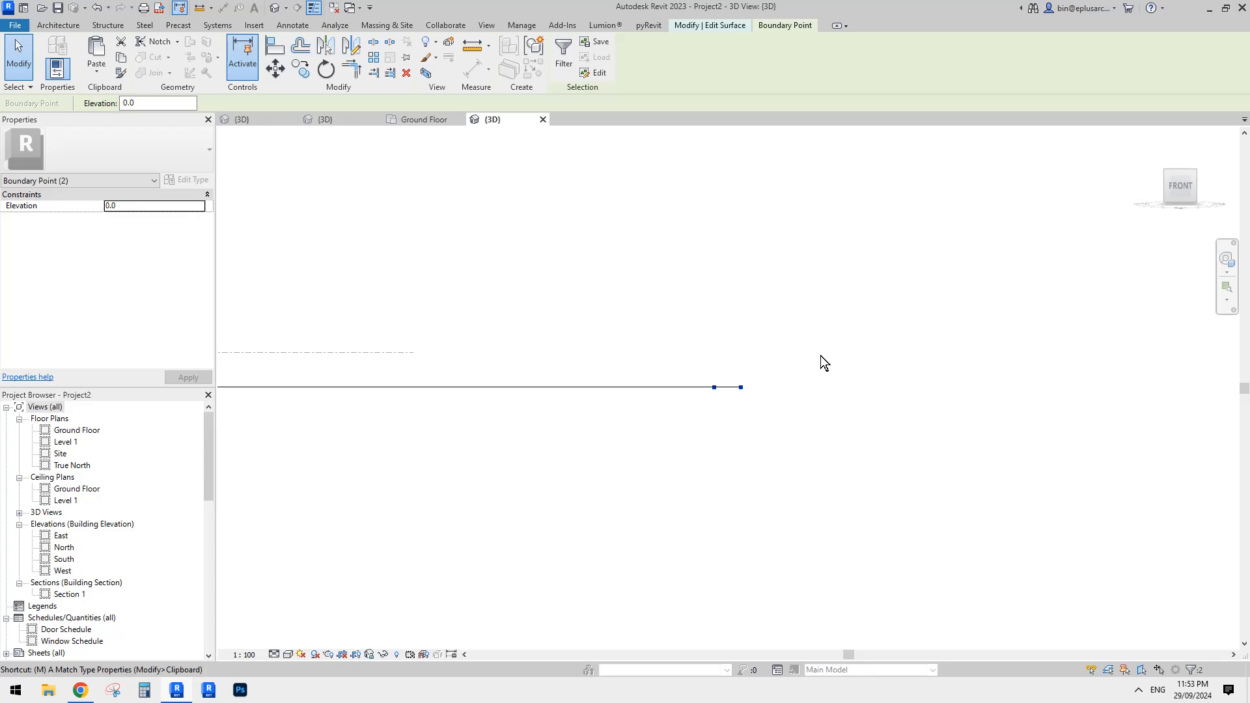
left_click(762, 380)
left_click(762, 327)
key("Escape")
middle_click_drag(726, 293, 558, 215, "shift")
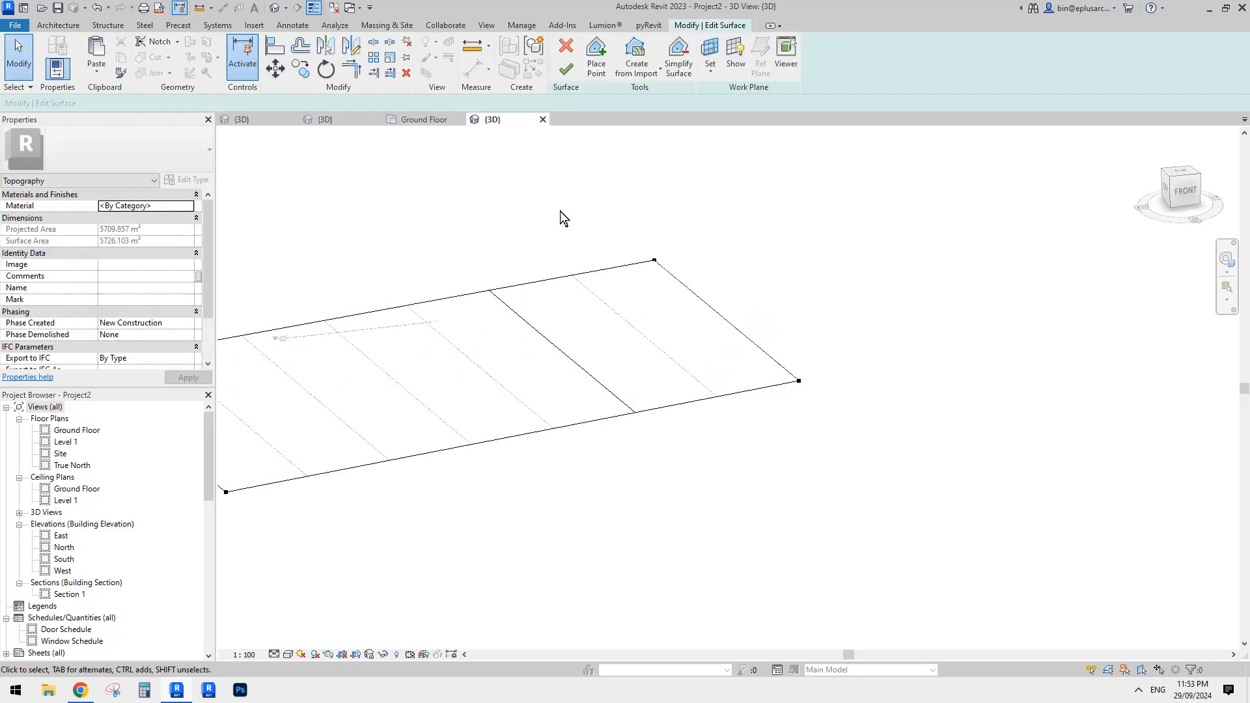
left_click(571, 69)
middle_click_drag(715, 237, 438, 190, "shift")
middle_click_drag(428, 235, 424, 239)
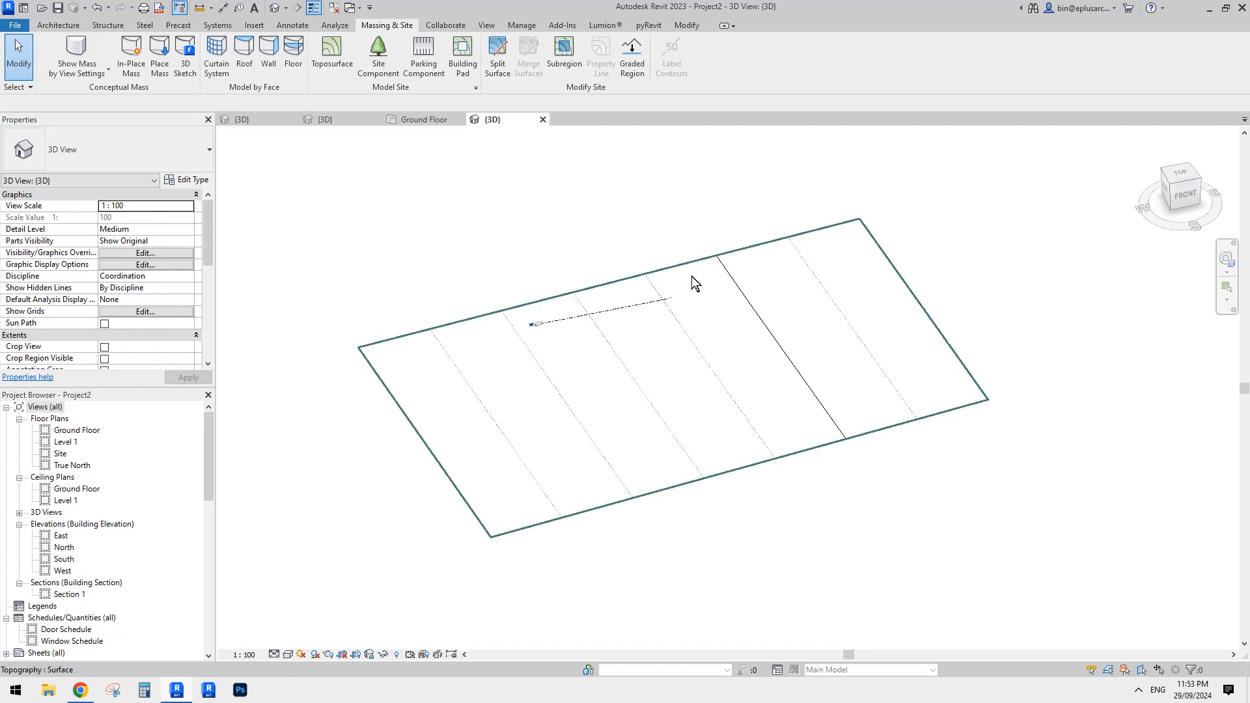
middle_click_drag(693, 279, 677, 280)
- Return to the bridge family with the deck and piers and load it into Project2
left_click(58, 26)
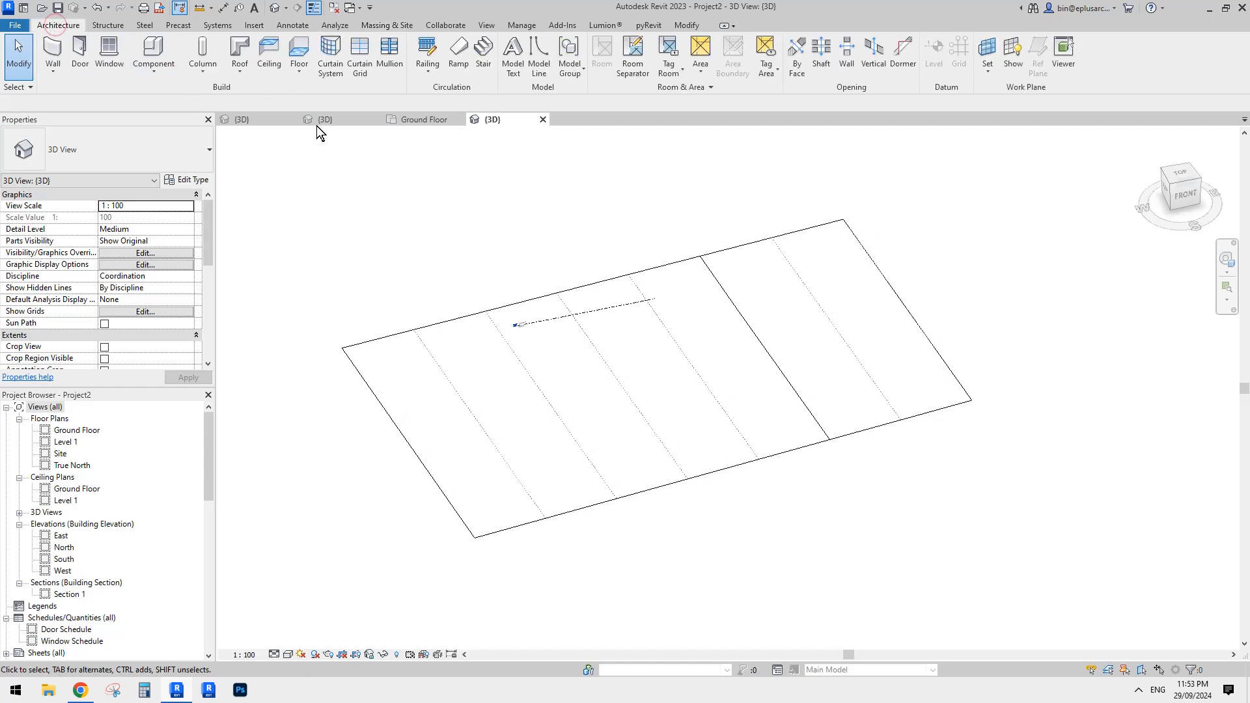
left_click(349, 122)
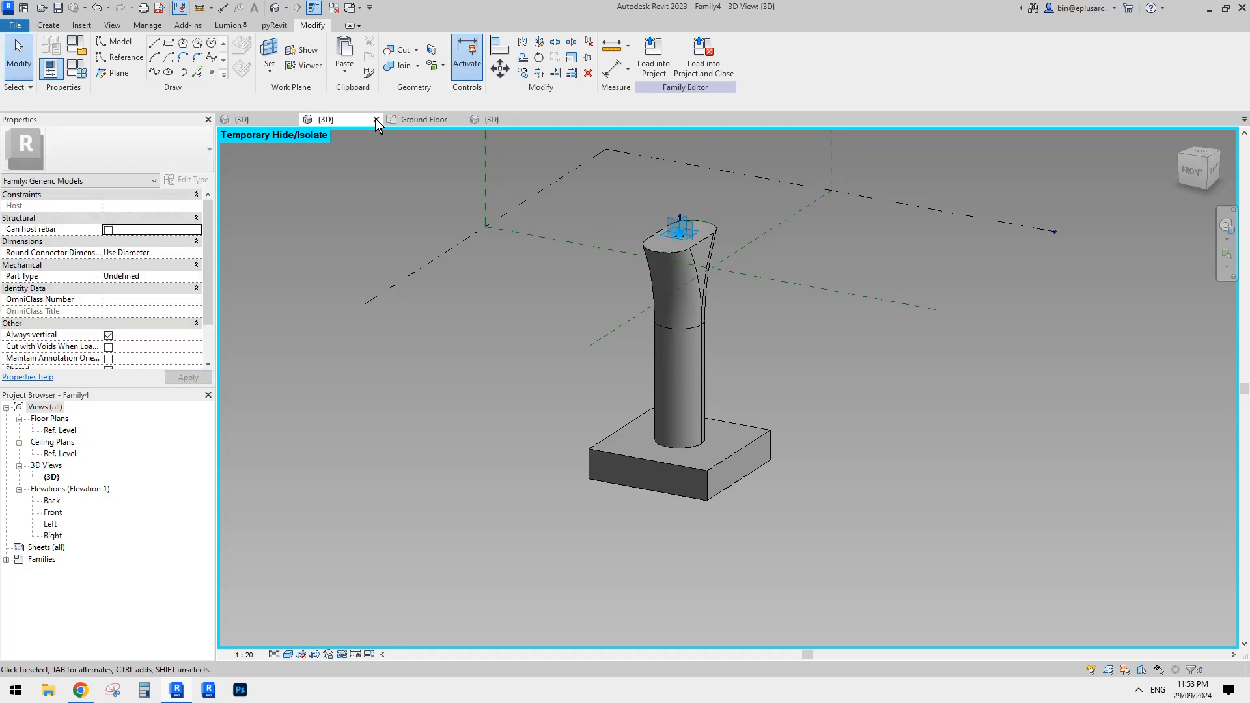
left_click(257, 120)
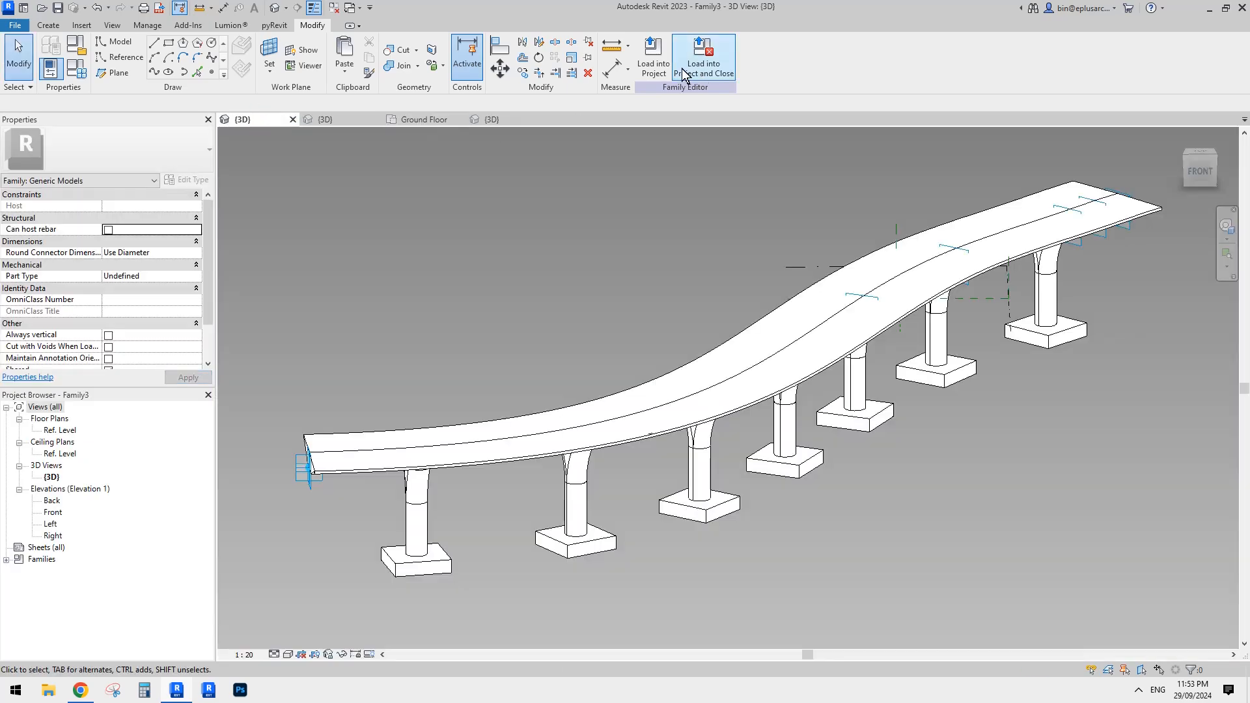
left_click(654, 56)
left_click(322, 201)
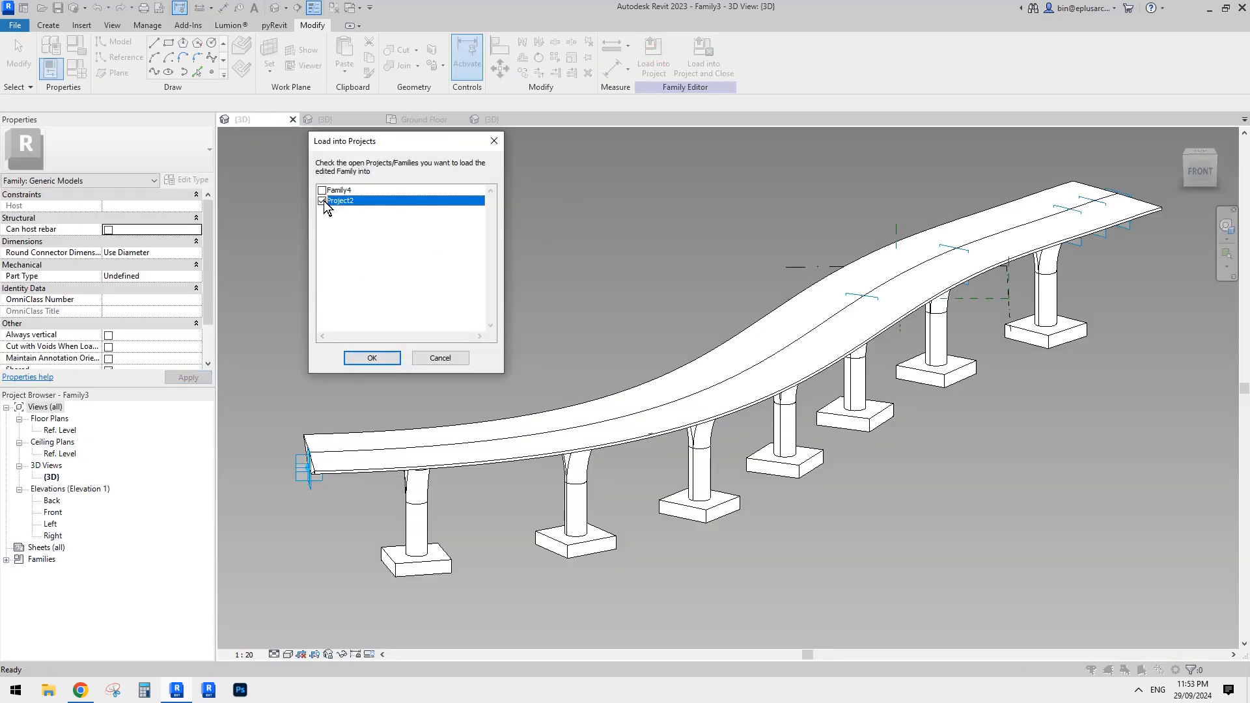
left_click(384, 365)
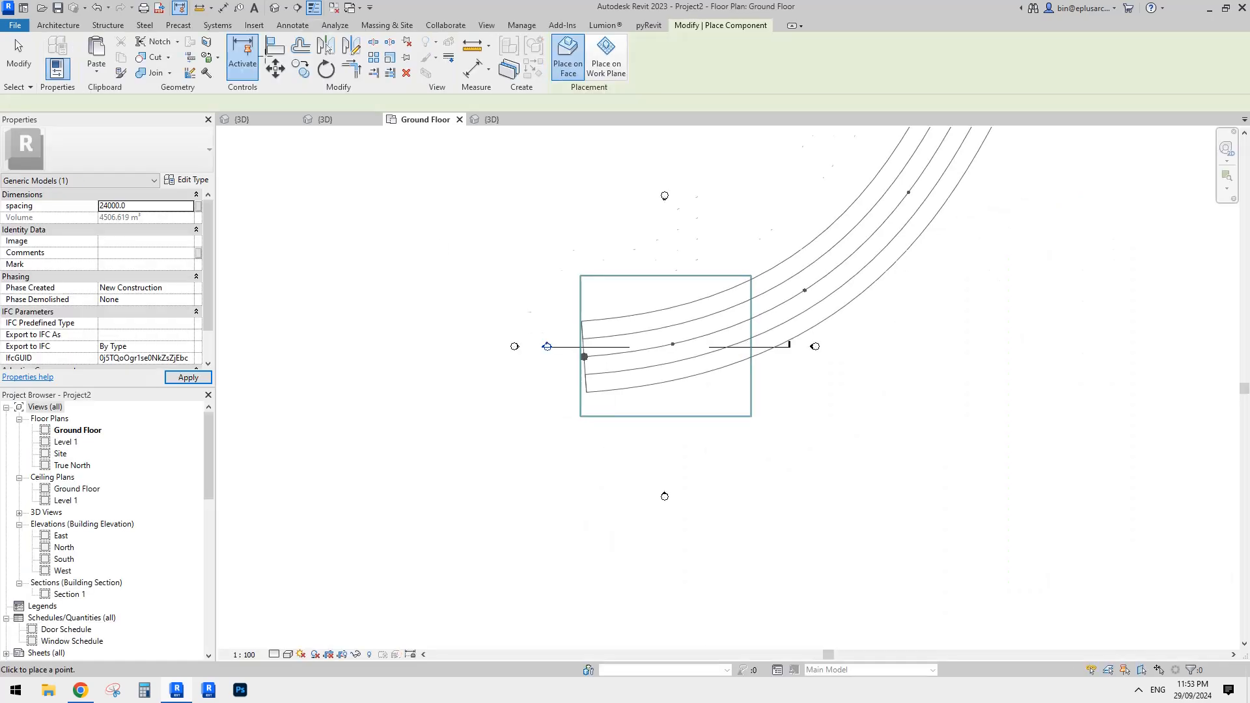
- Place the Family3 bridge in the project's 3D view through six adaptive points running lengthwise across and beyond the toposurface, and check its pier orientation
left_click(274, 9)
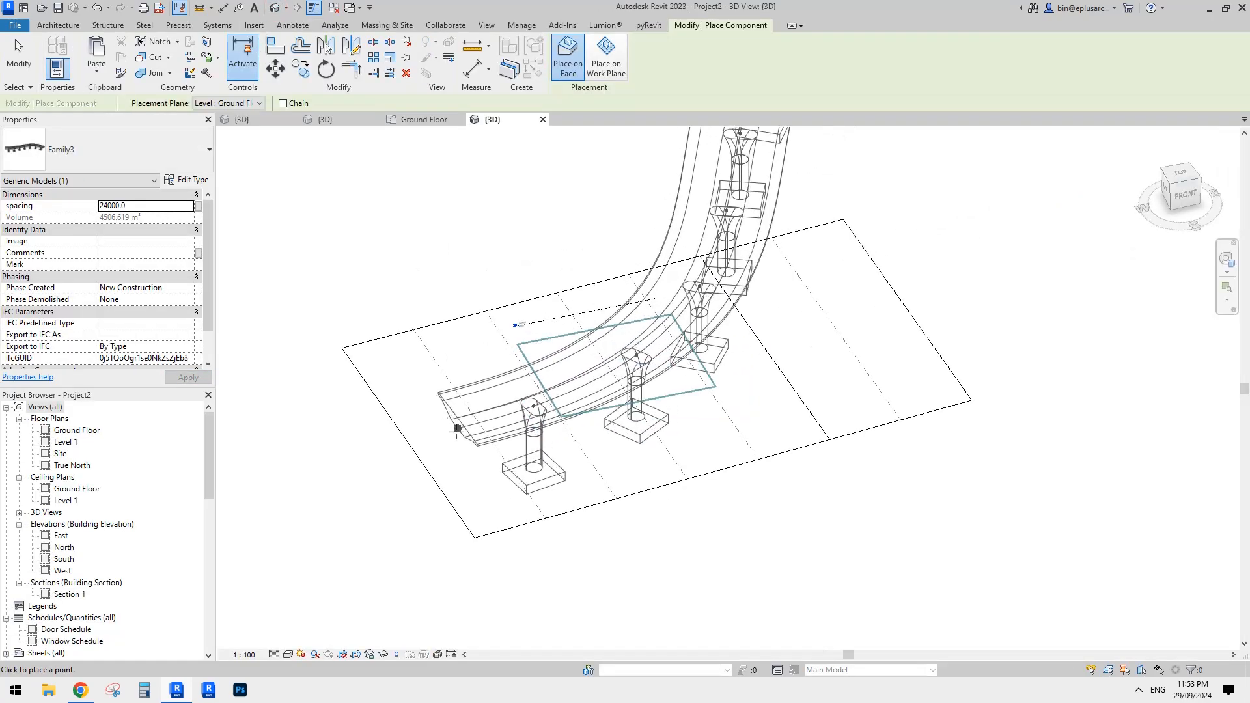
left_click(449, 440)
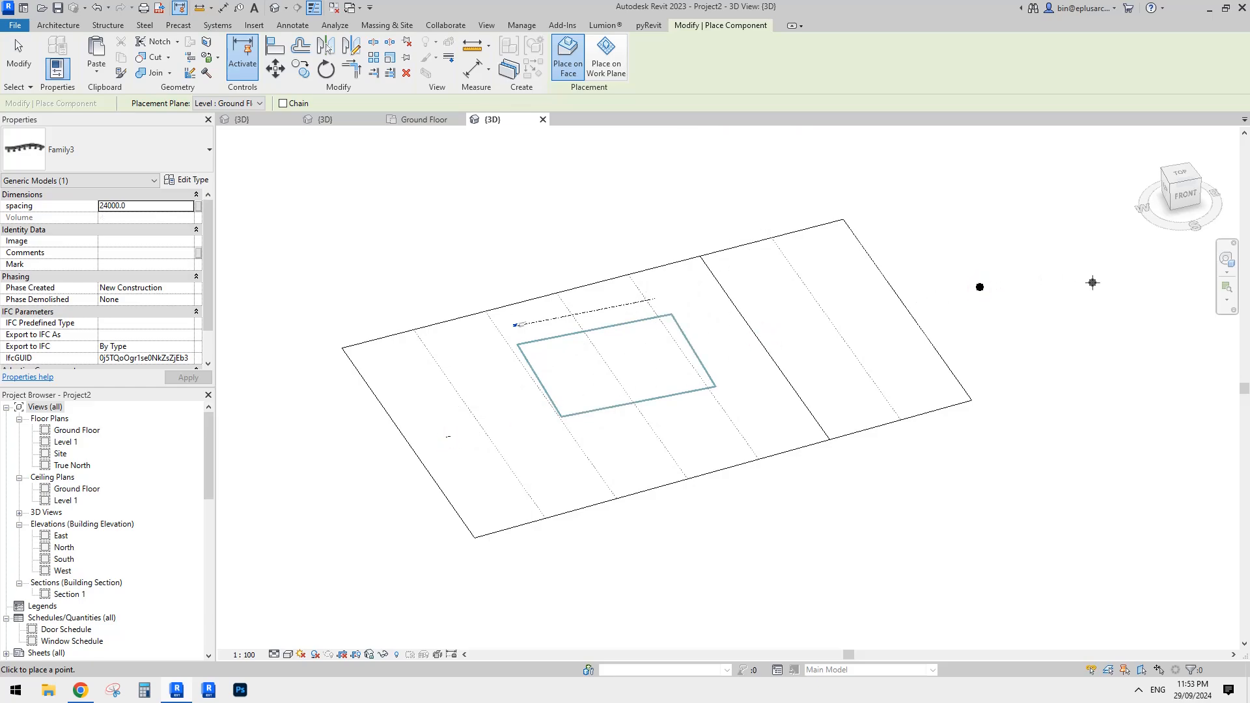
left_click(1093, 282)
key("Escape")
key("Escape")
scroll(852, 294, "down", 2)
middle_click_drag(879, 319, 891, 174, "shift")
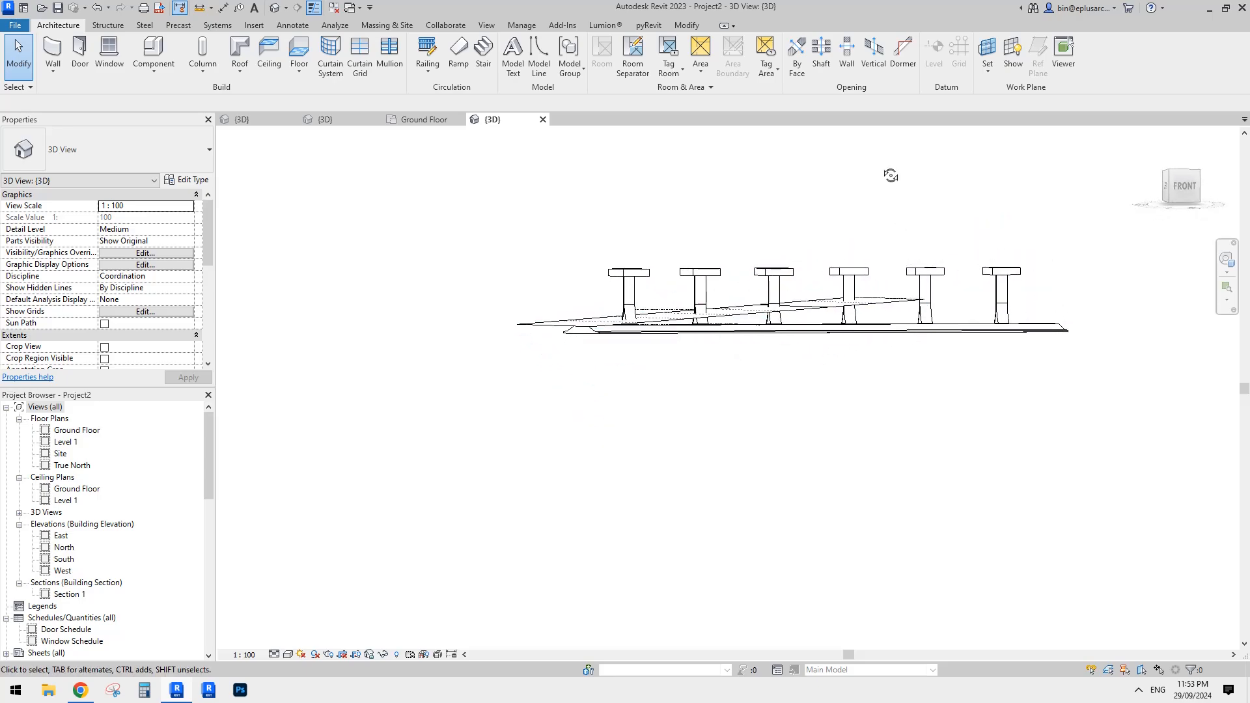
left_click(970, 336)
middle_click_drag(969, 336, 424, 376, "shift")
scroll(419, 355, "down", 4)
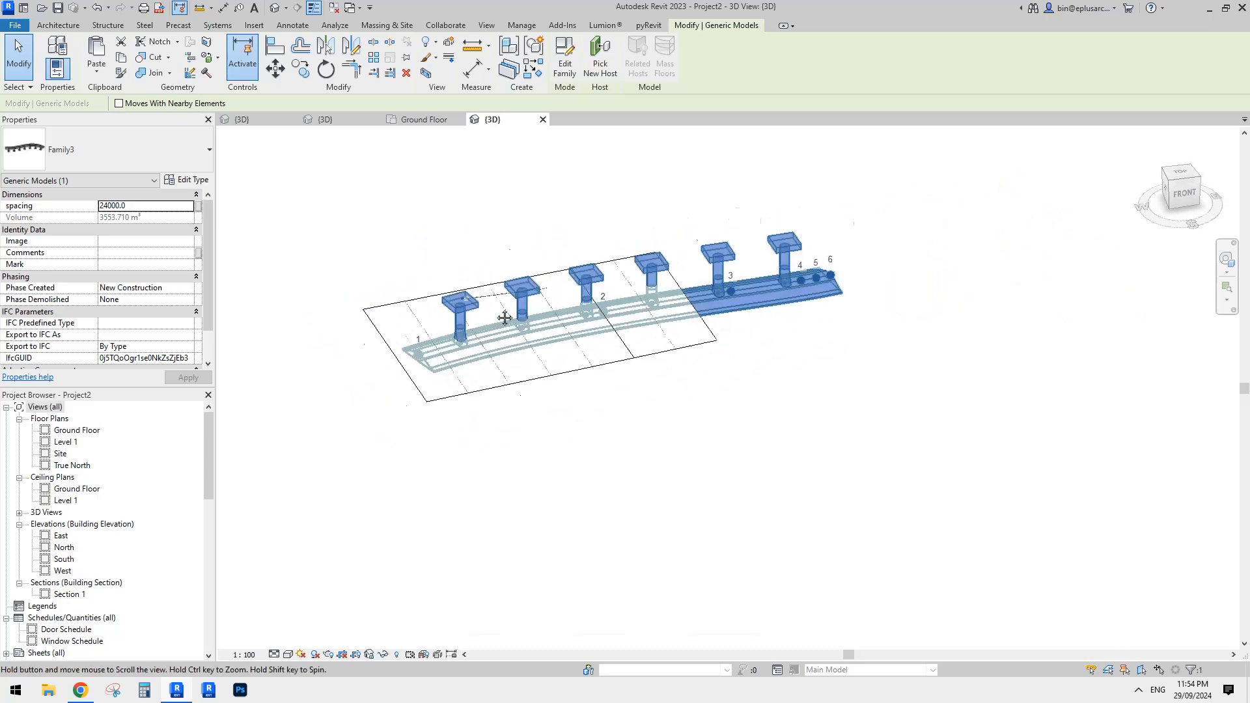
key("Escape")
- Create a rectangular Generic 150mm floor of about 46,900 m² on the Ground Floor level, in front of the toposurface
left_click(299, 48)
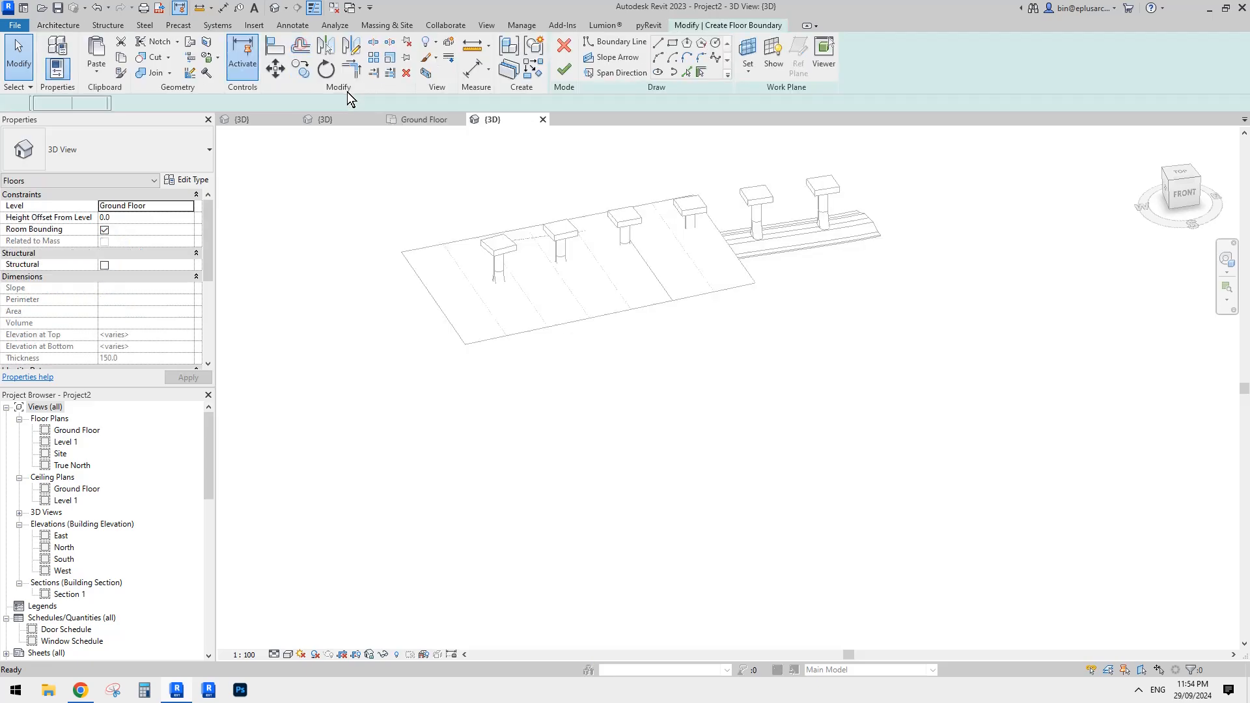
scroll(406, 186, "down", 2)
left_click(672, 43)
left_click(405, 352)
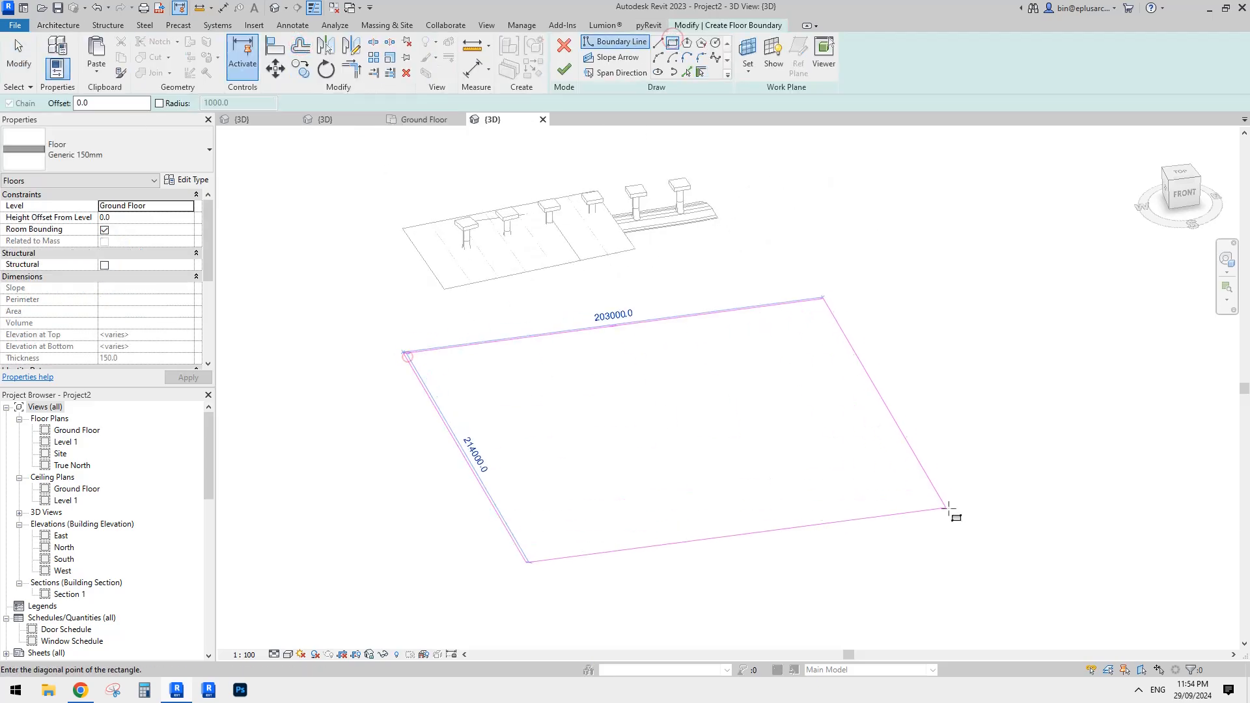
left_click(981, 511)
left_click(564, 73)
middle_click_drag(940, 377, 924, 373, "shift")
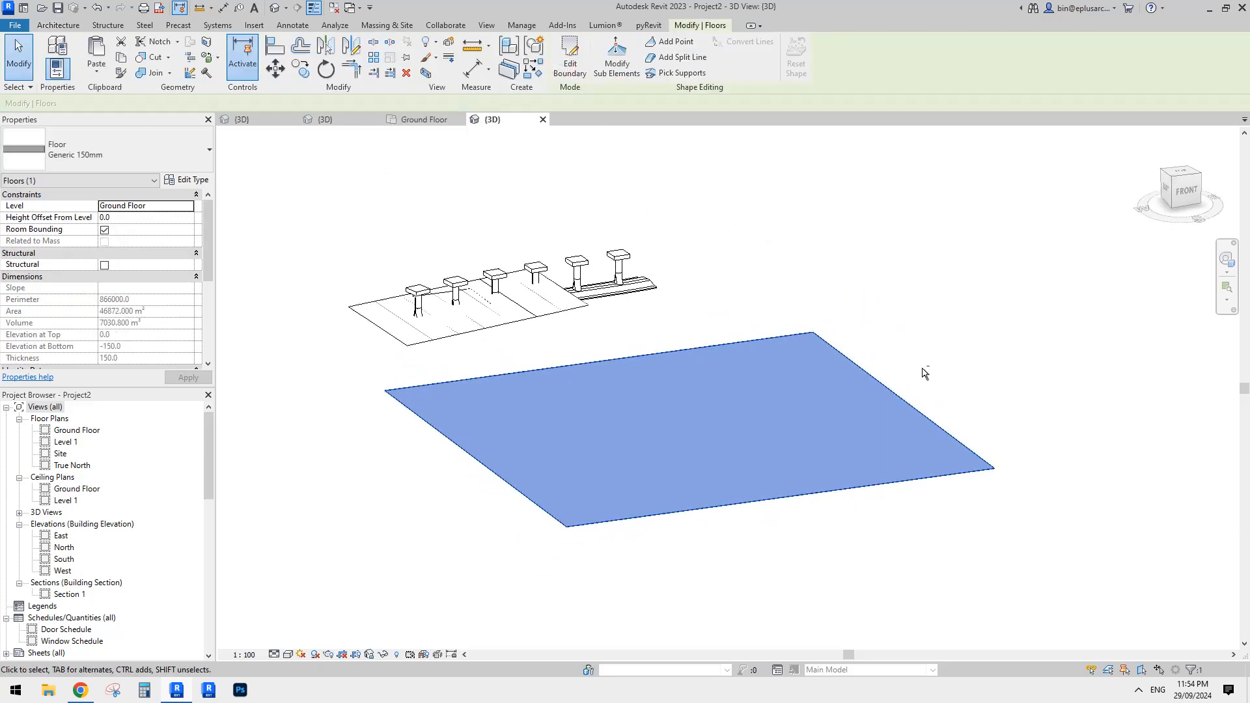
middle_click_drag(842, 413, 740, 312, "shift")
middle_click_drag(716, 428, 728, 437, "shift")
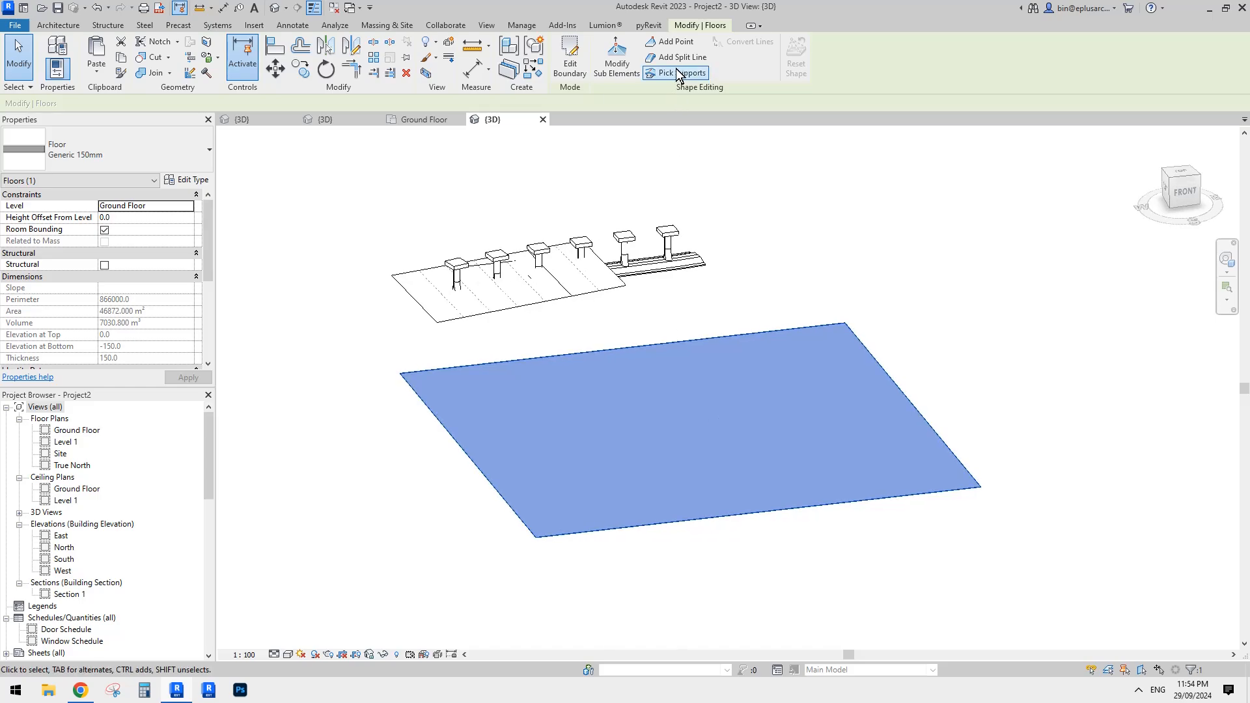
middle_click_drag(729, 312, 740, 368, "shift")
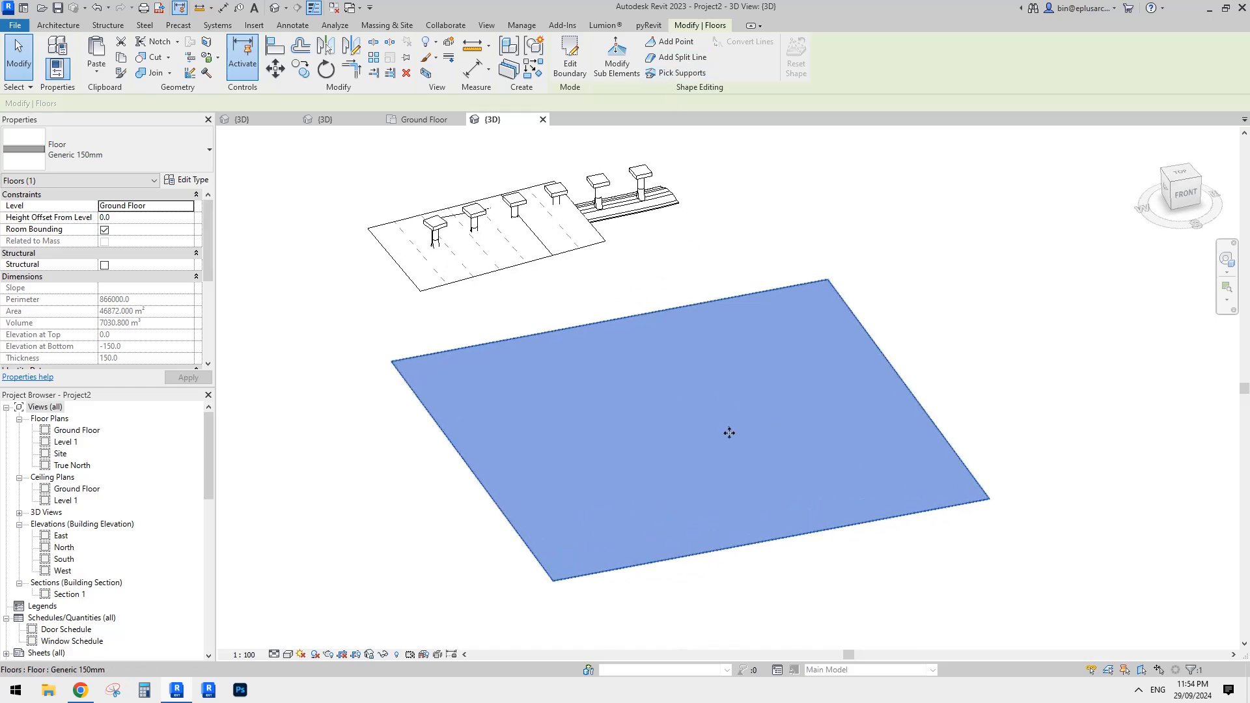
mouse_move(818, 403)
middle_mouse_down("shift")
mouse_move(804, 187)
mouse_move(834, 385)
middle_mouse_up("shift")
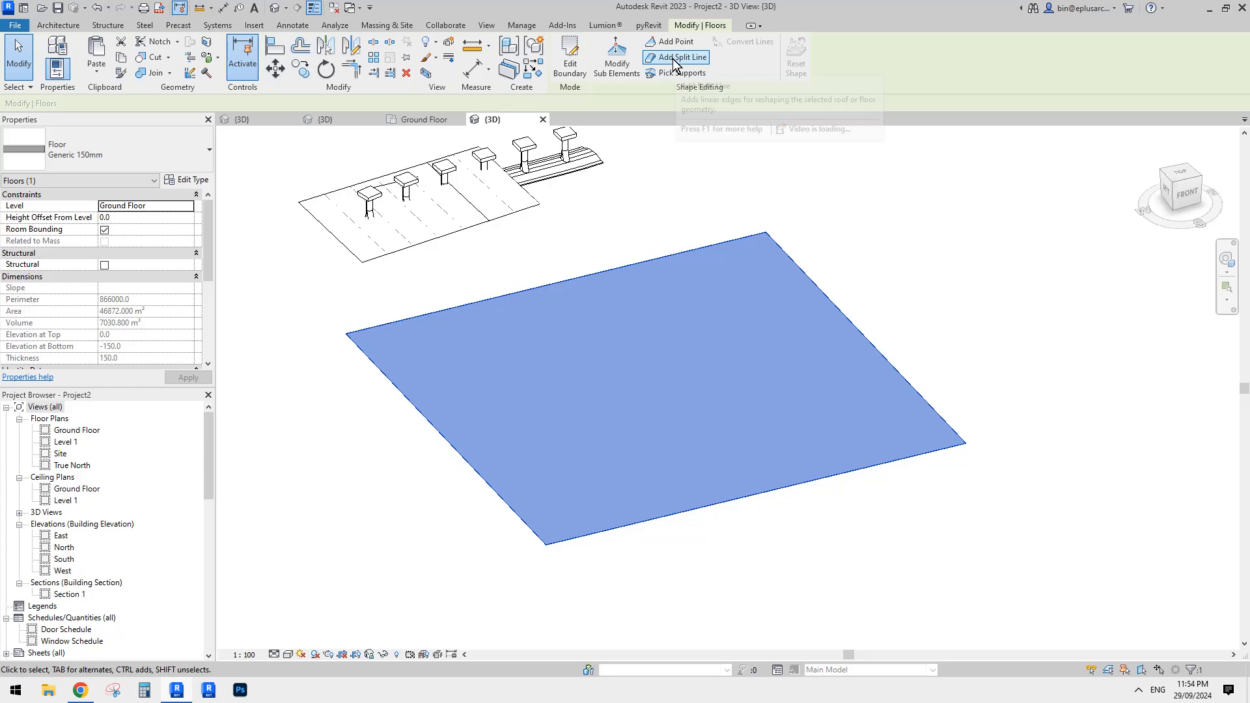
left_click(675, 58)
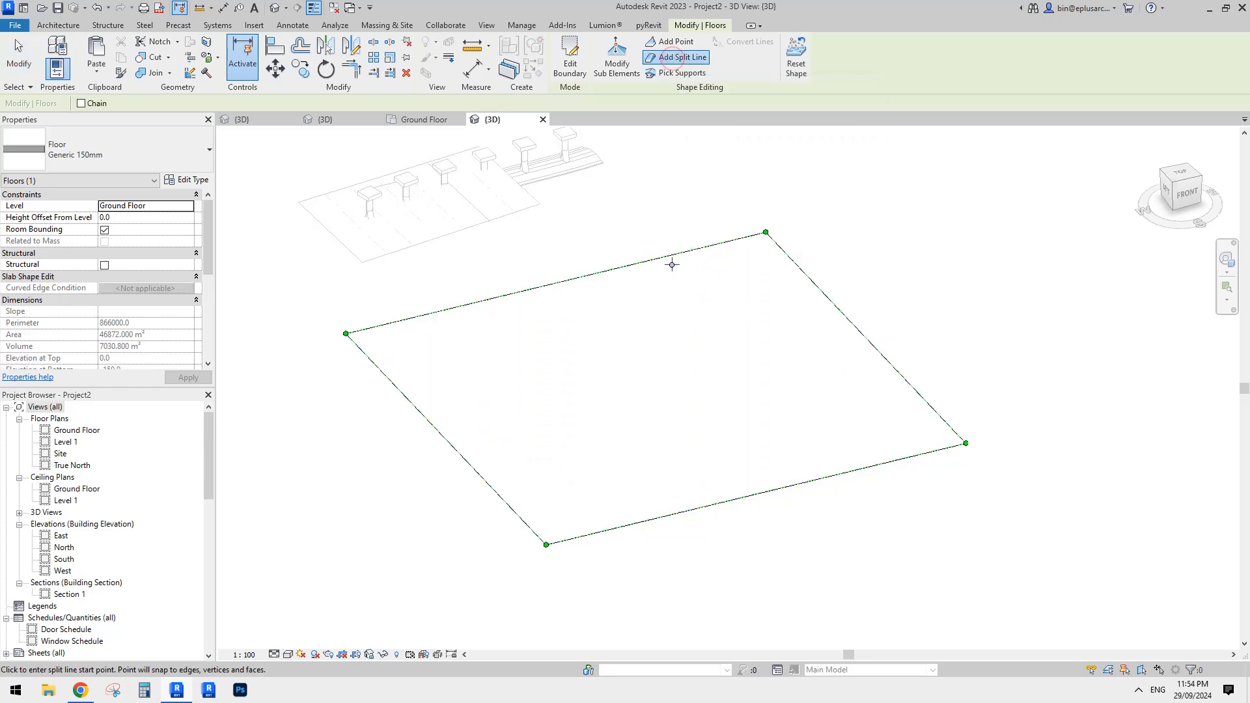
key("Escape")
key("Escape")
left_click(672, 288)
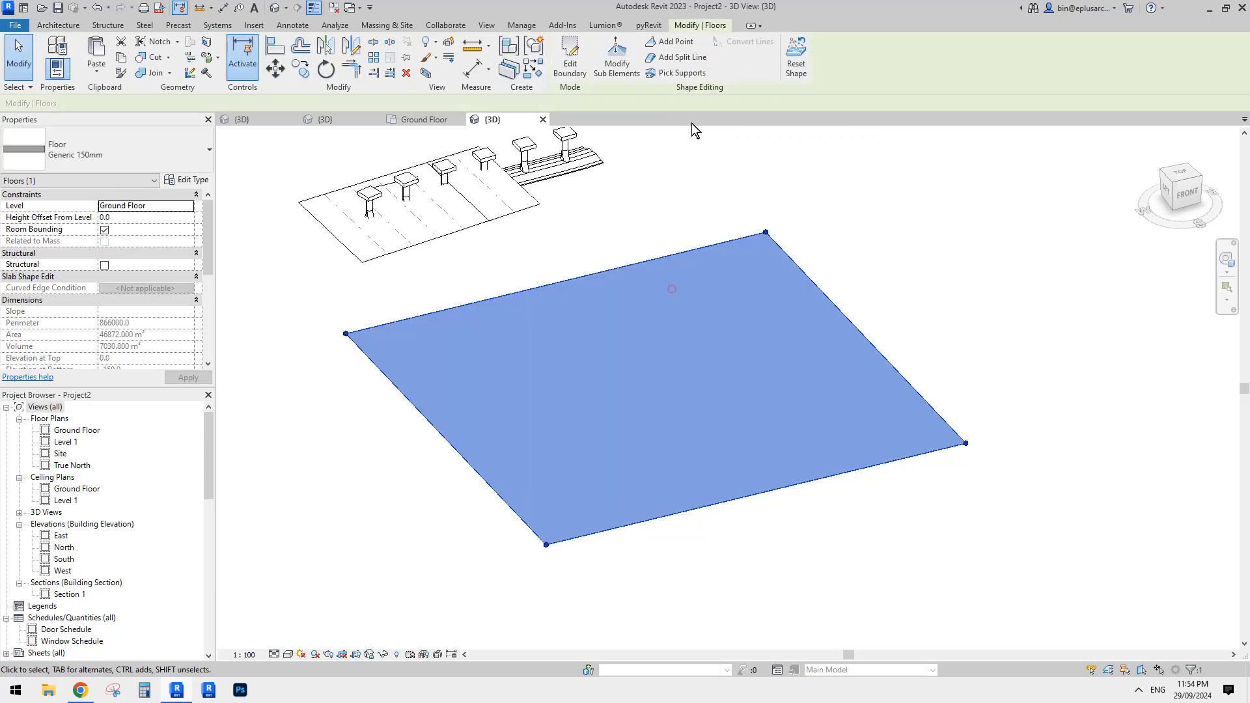
- Add a split line across the floor from its back edge to its front edge
left_click(676, 57)
left_click(668, 256)
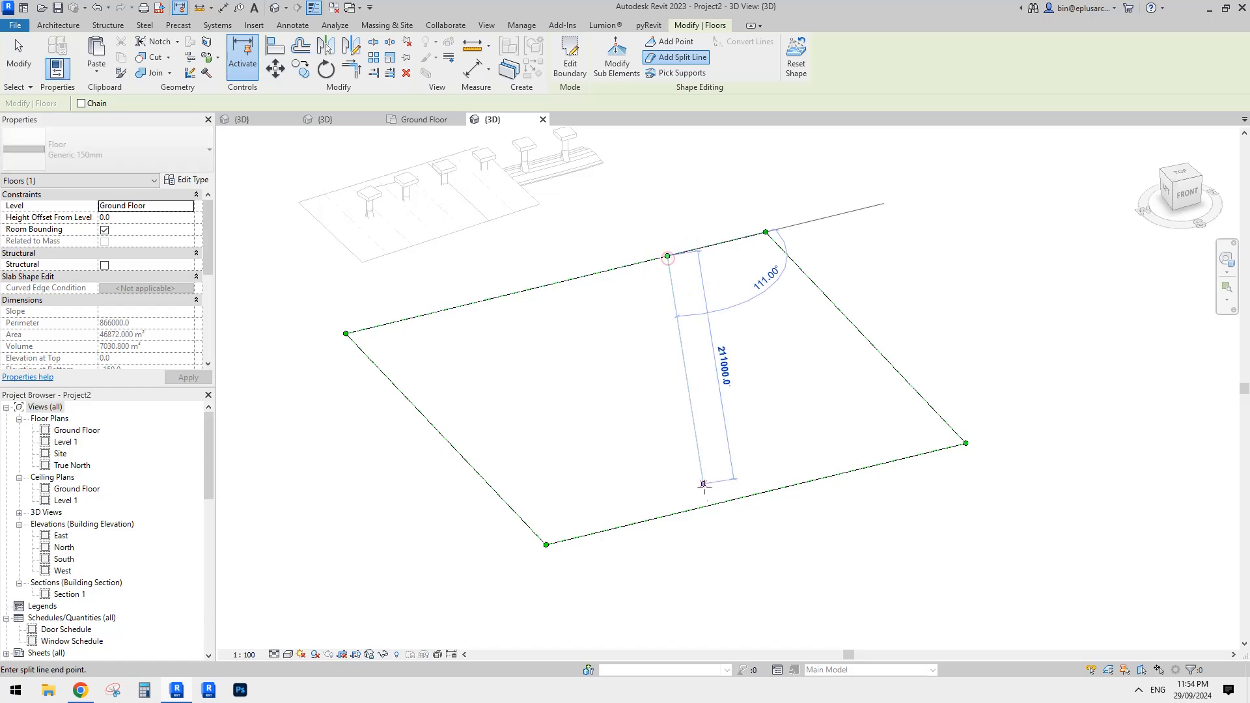
left_click(714, 504)
key("Escape")
- Set the elevation of the floor's split line to 13000
left_click(696, 414)
middle_click_drag(697, 417, 709, 383, "shift")
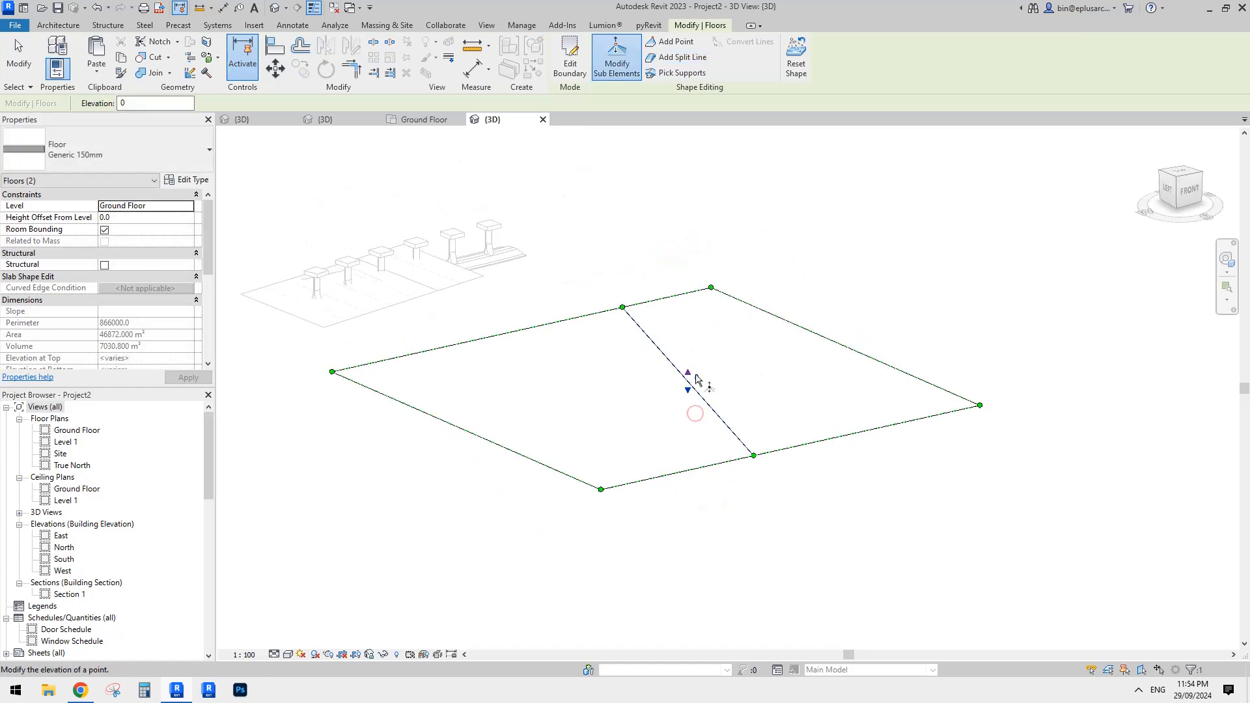
left_click(700, 381)
type("13000")
key("Return")
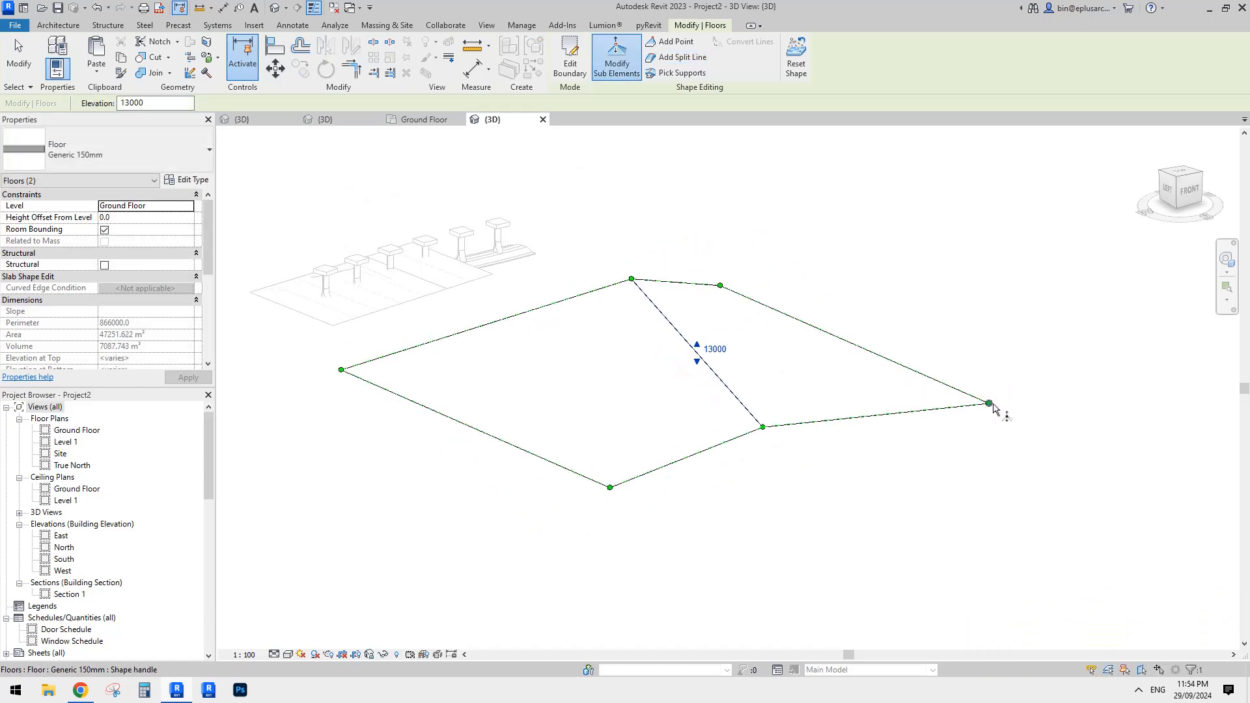
- Raise the floor's front corner point on the shorter side of the split line
left_click(992, 404)
left_click_drag(989, 396, 990, 346)
middle_click_drag(925, 420, 879, 459, "shift")
left_click(795, 377)
right_click(406, 149)
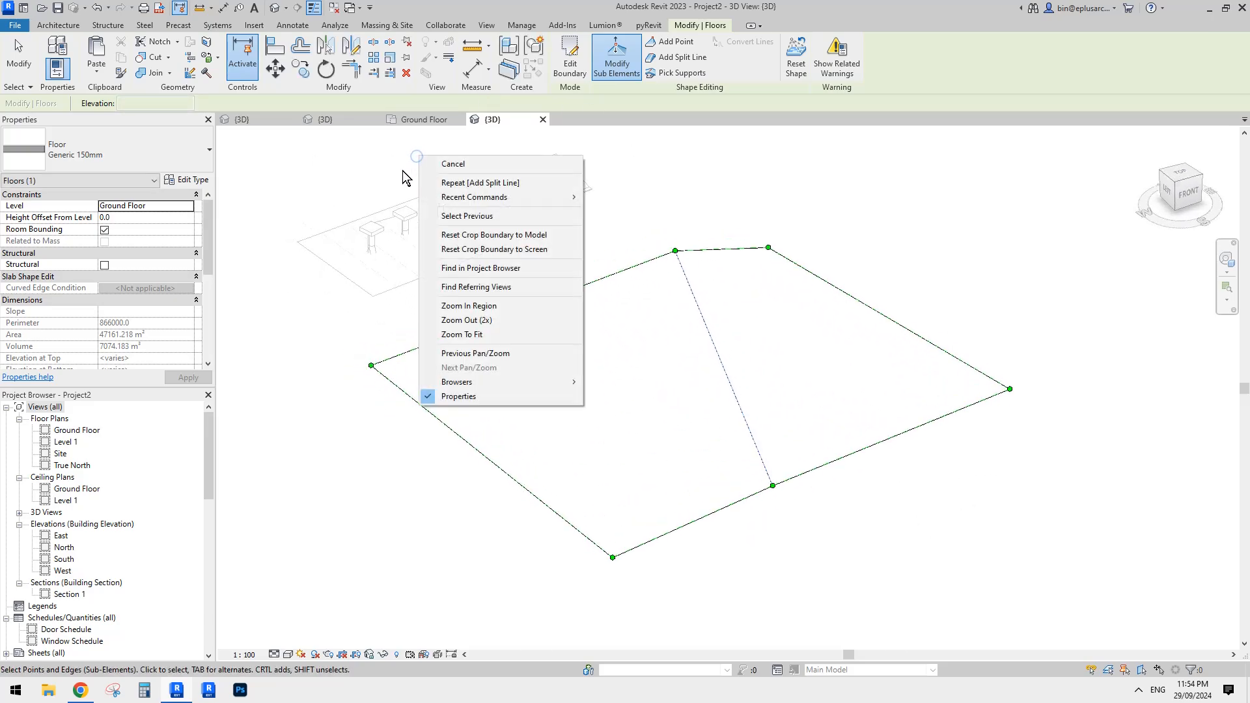
- Place another instance of the bridge family on the split, sloped floor, following a U-shaped path through six adaptive points across both slopes
left_click(443, 157)
left_click(540, 194)
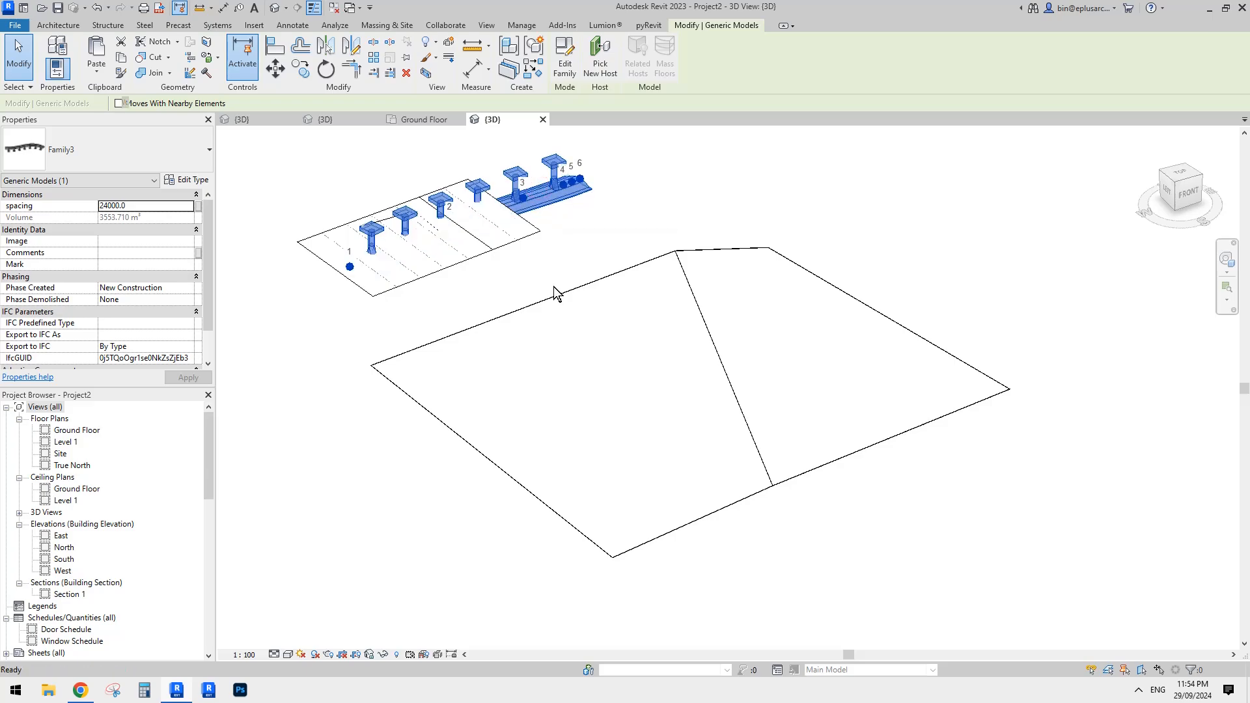
key("c")
key("s")
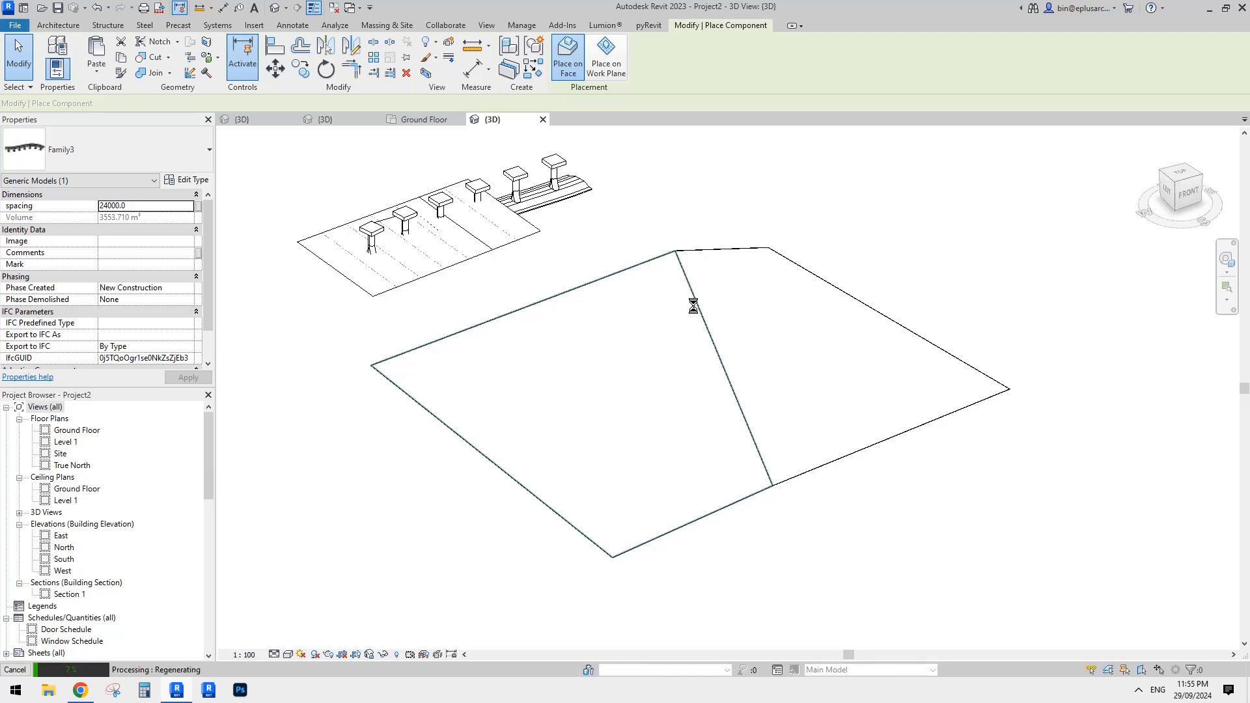
key("Escape")
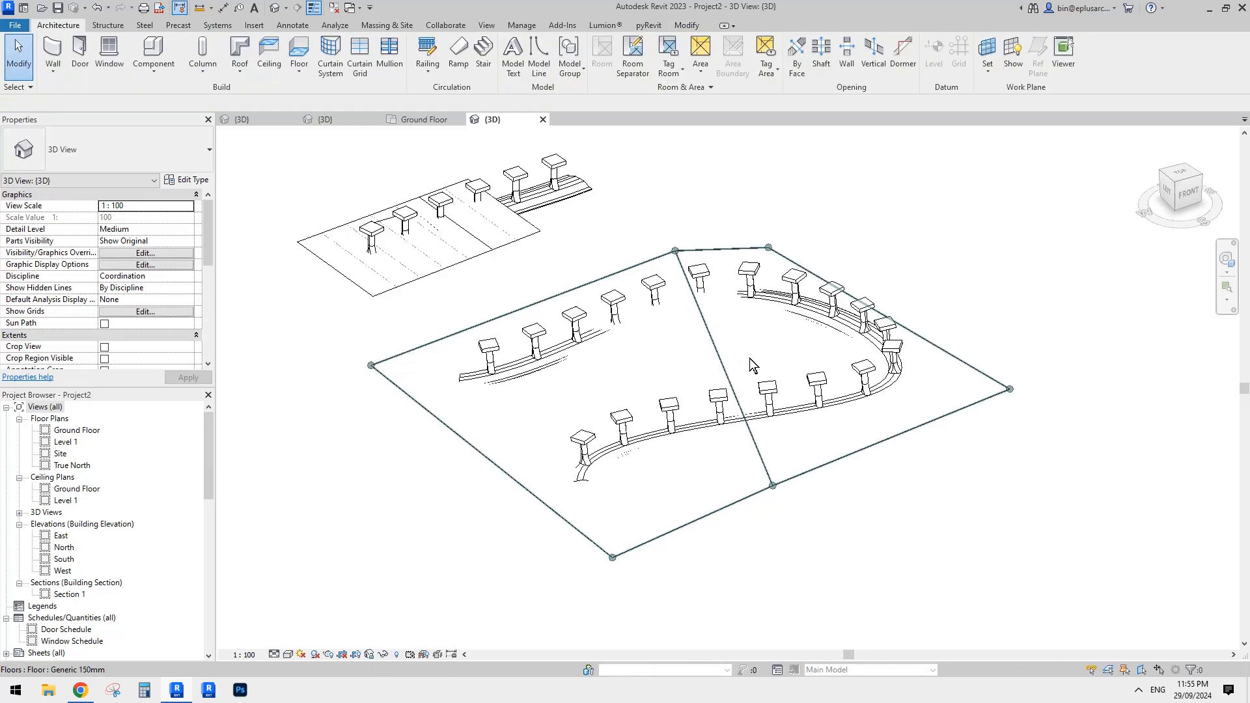
- Turn on Flip for the new bridge instance on the sloped floor
scroll(853, 384, "up", 2)
middle_click_drag(881, 412, 740, 421, "shift")
middle_click_drag(675, 372, 745, 392)
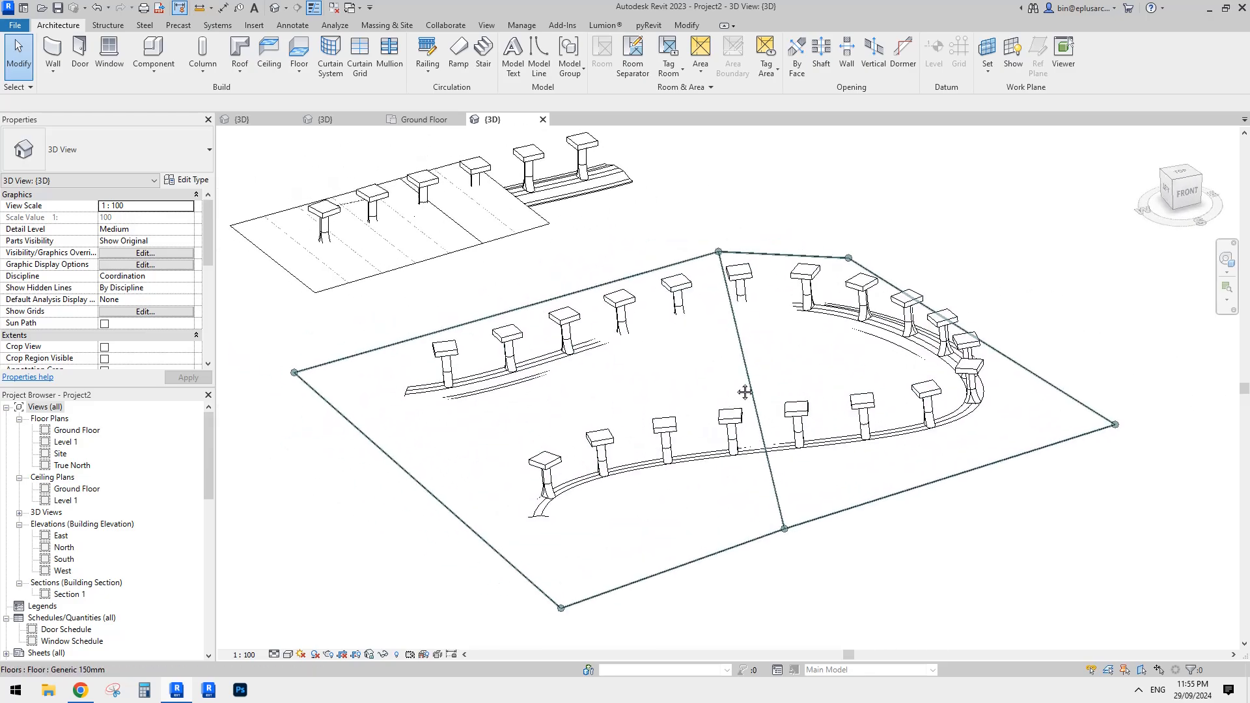
left_click(417, 119)
left_click(490, 119)
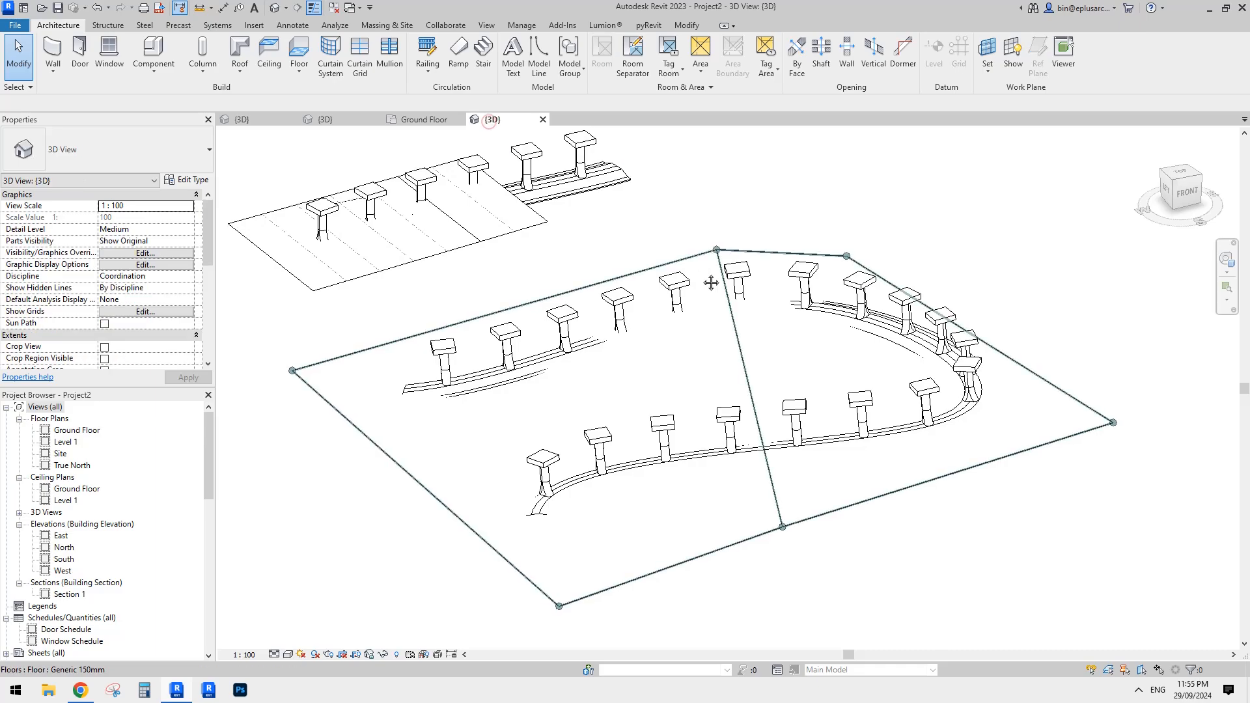
left_click(674, 296)
scroll(113, 316, "down", 2)
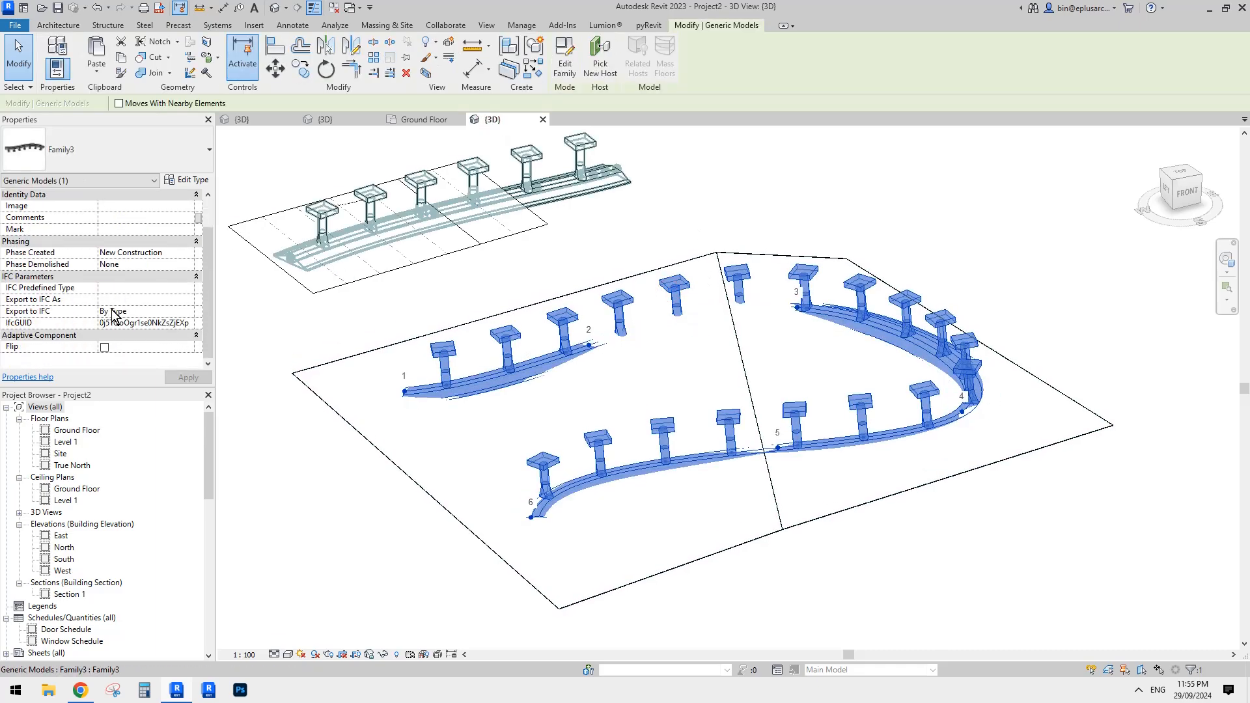
left_click(105, 347)
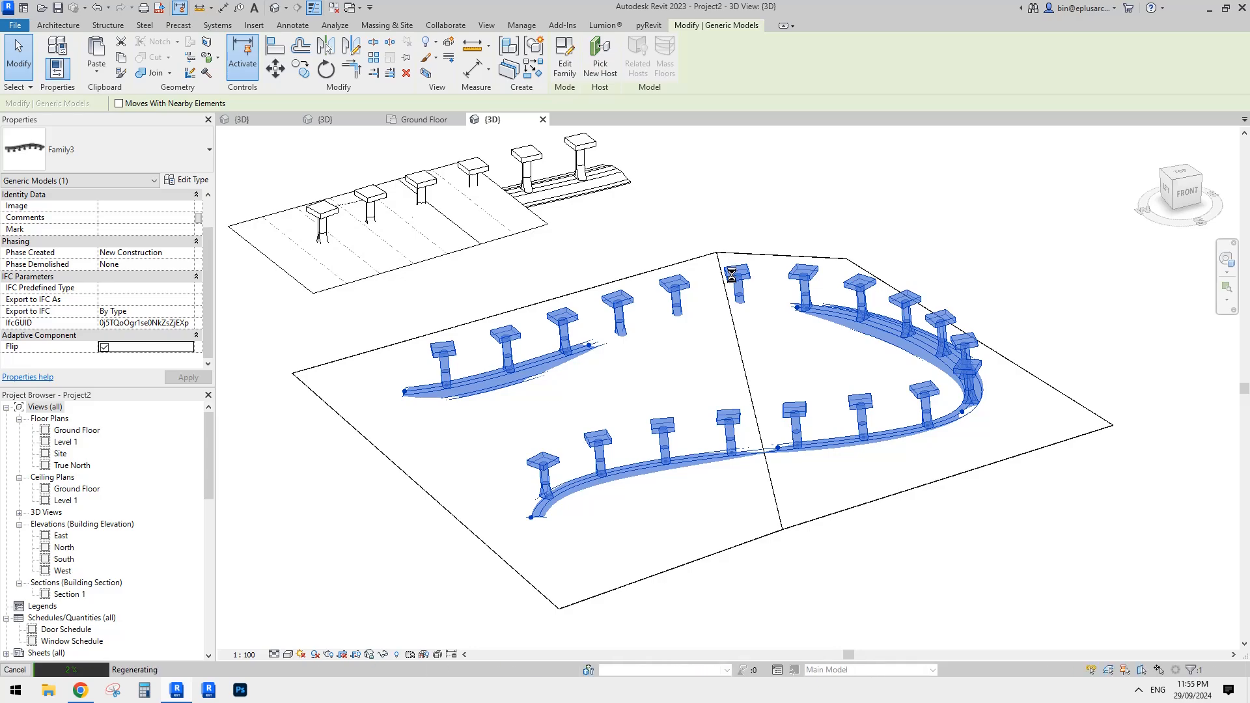
left_click(780, 202)
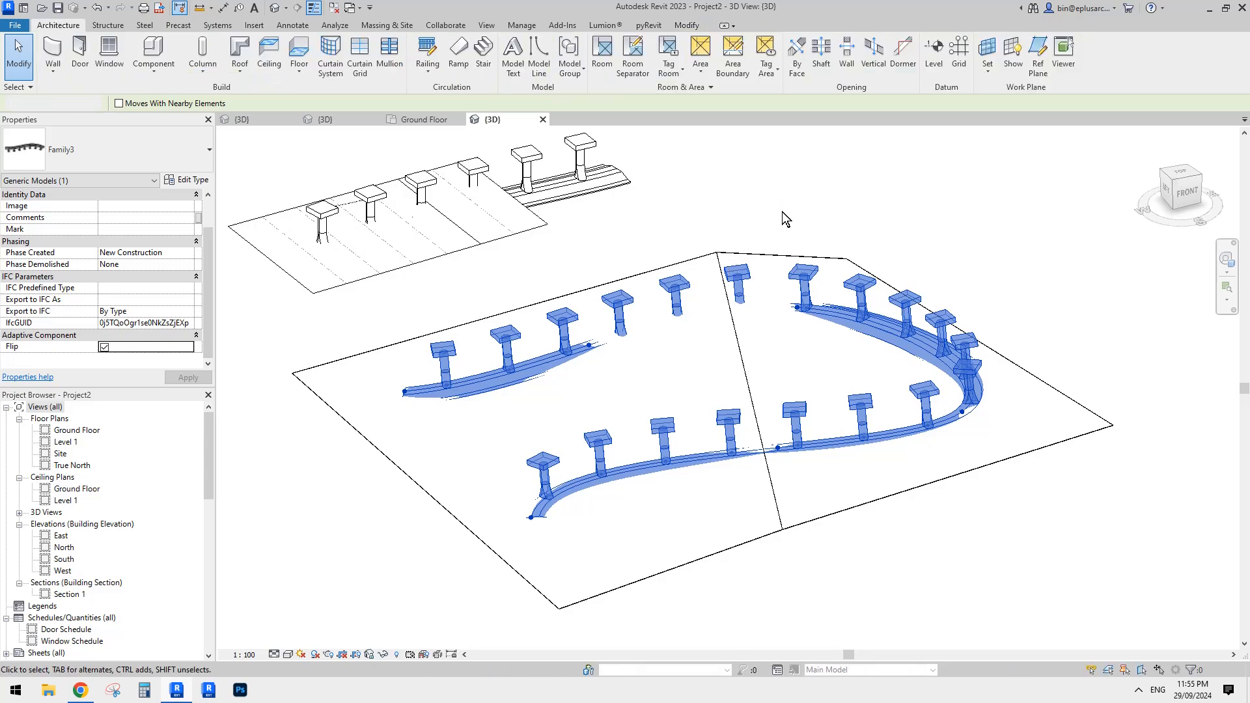
- Examine the flipped bridge from several 3D angles, compare it with the family models, and check the Ground Floor plan
middle_click_drag(780, 203, 773, 235, "shift")
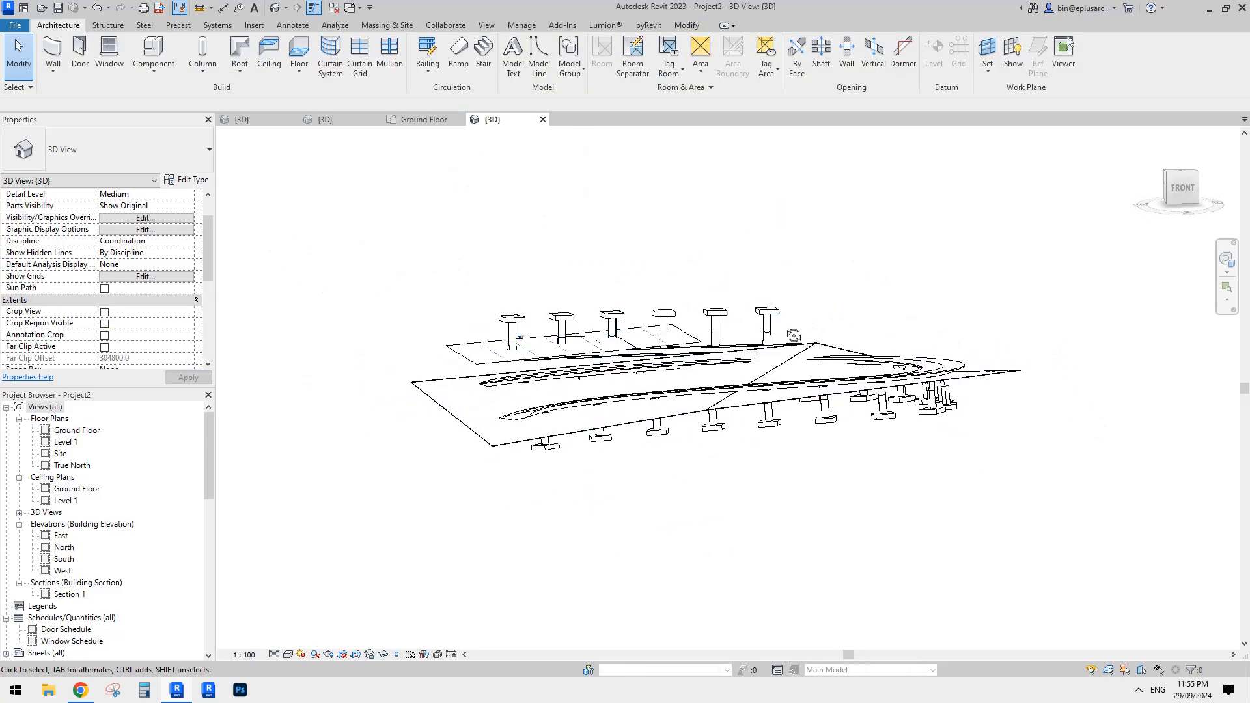
left_click(797, 351)
middle_click_drag(798, 352, 765, 332, "shift")
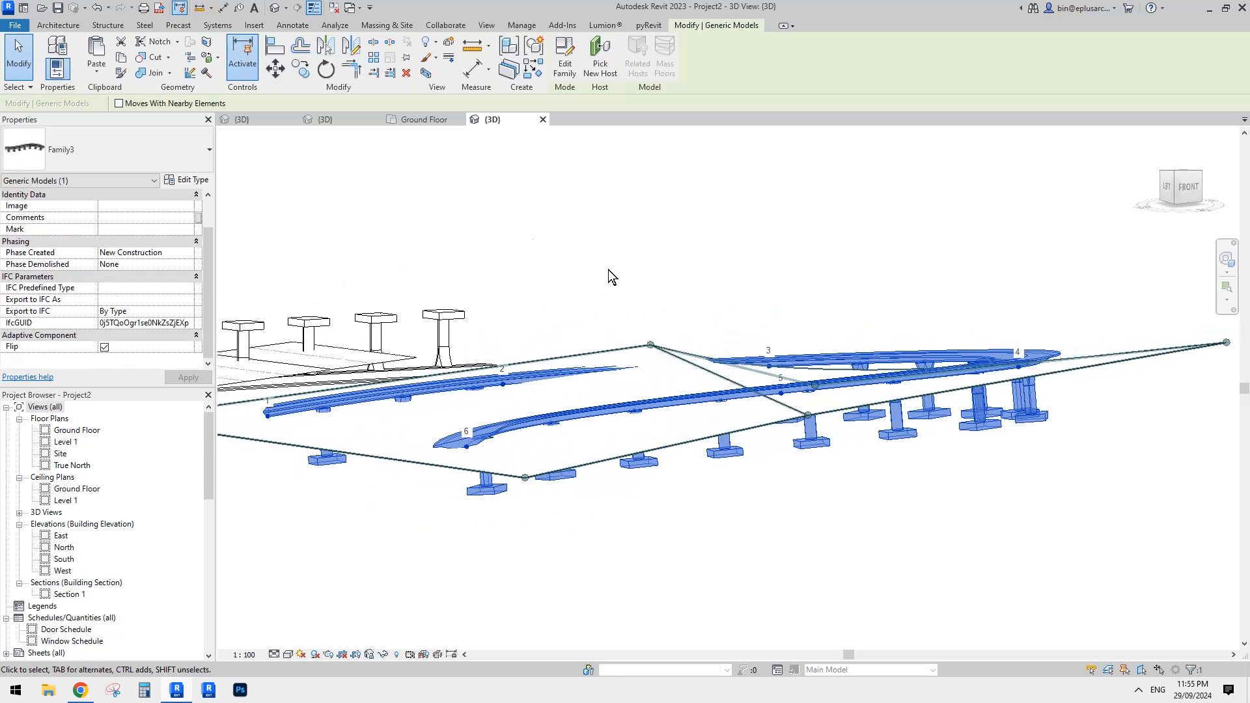
middle_click_drag(547, 265, 693, 292)
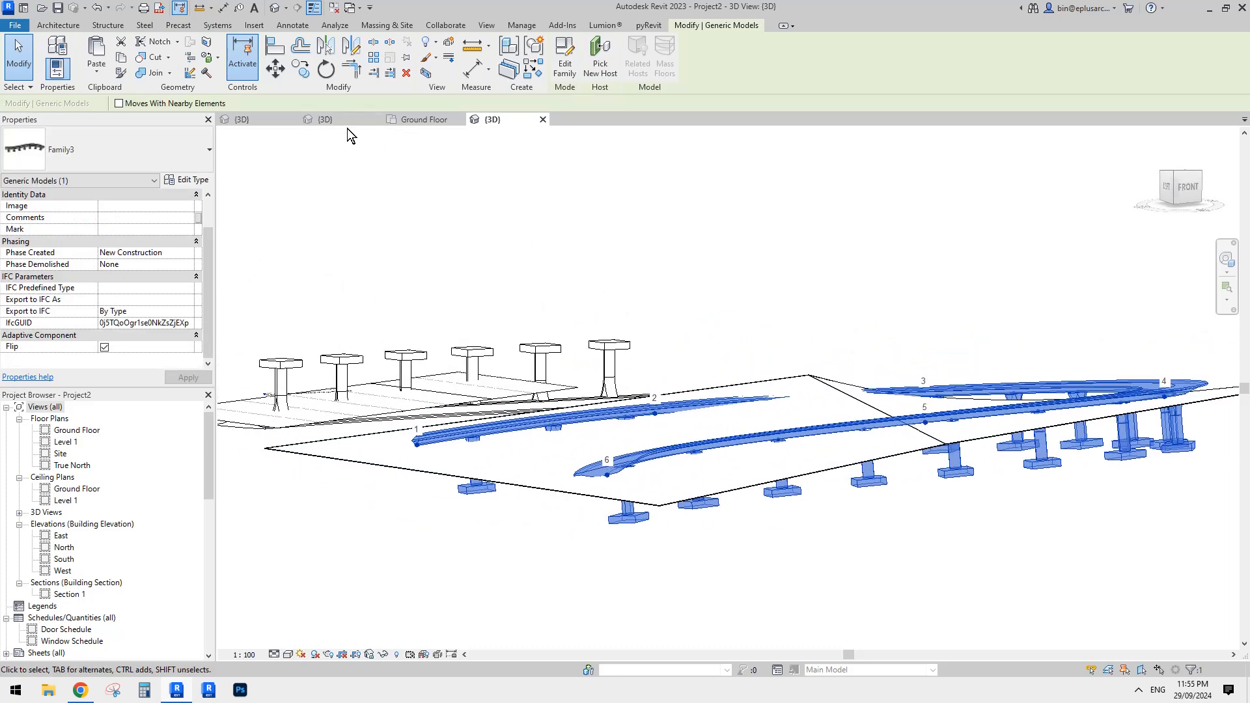
left_click(311, 122)
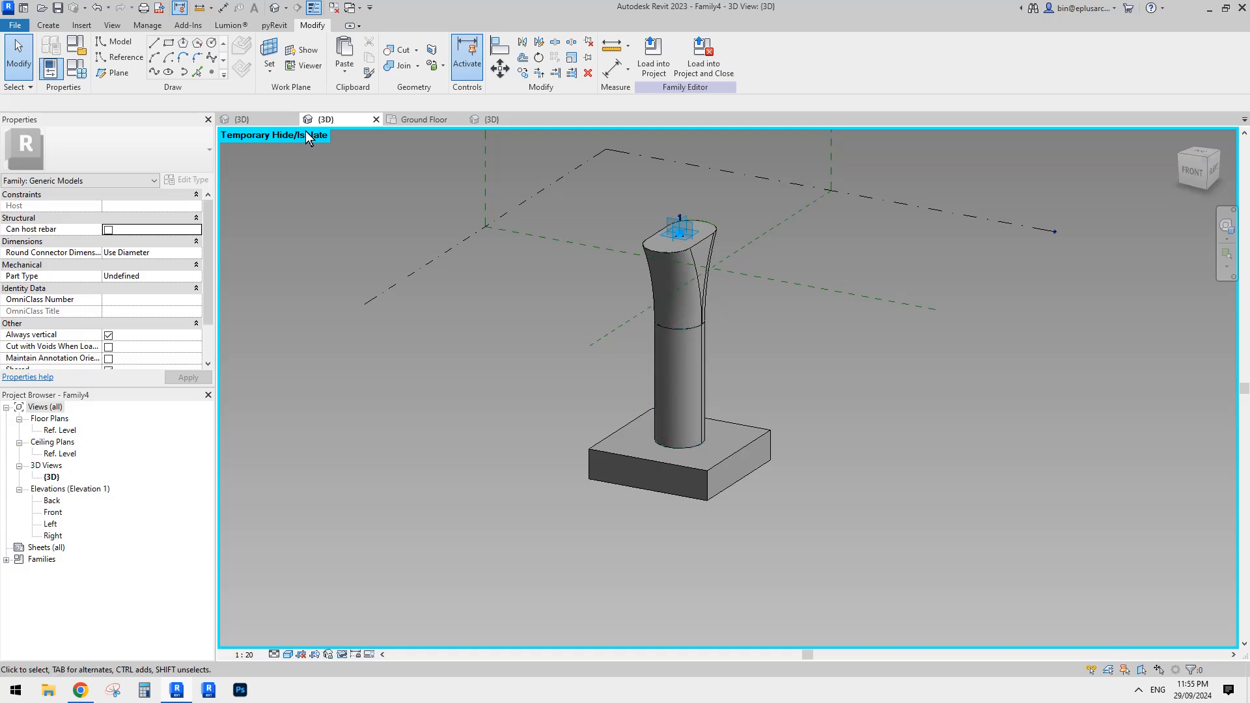
left_click(254, 120)
left_click(500, 120)
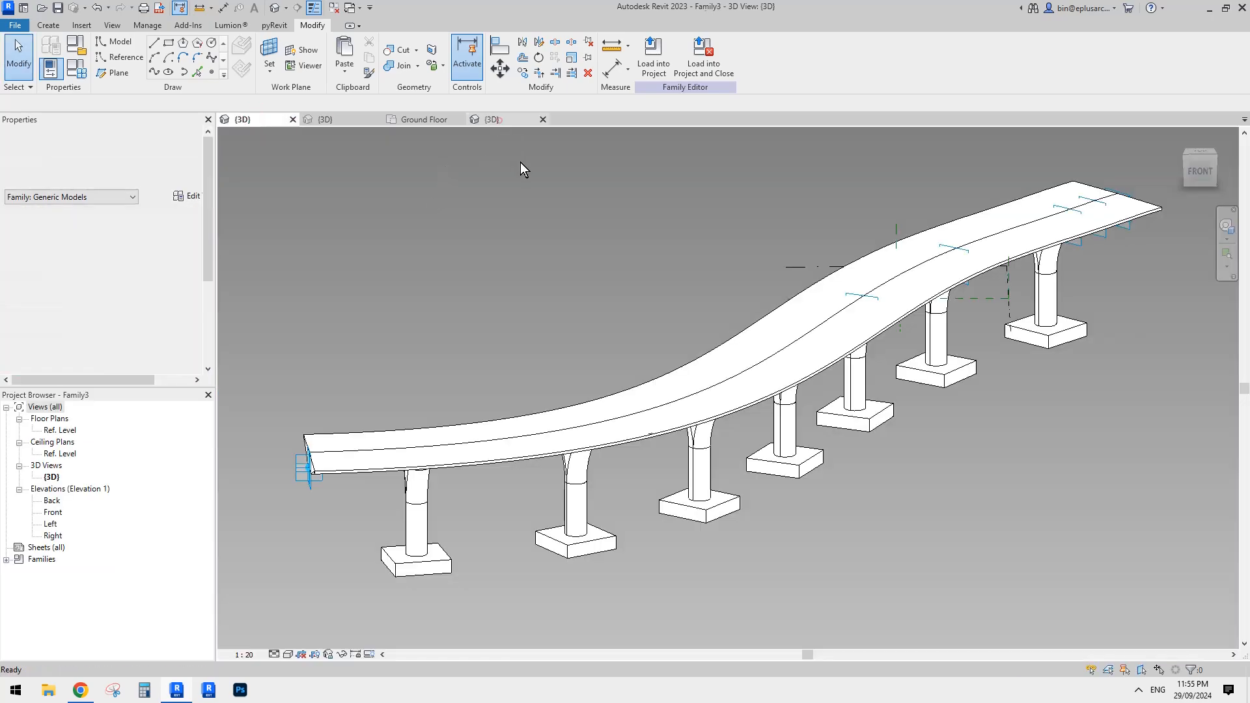
middle_click_drag(780, 353, 780, 439, "shift")
middle_click_drag(956, 421, 889, 409)
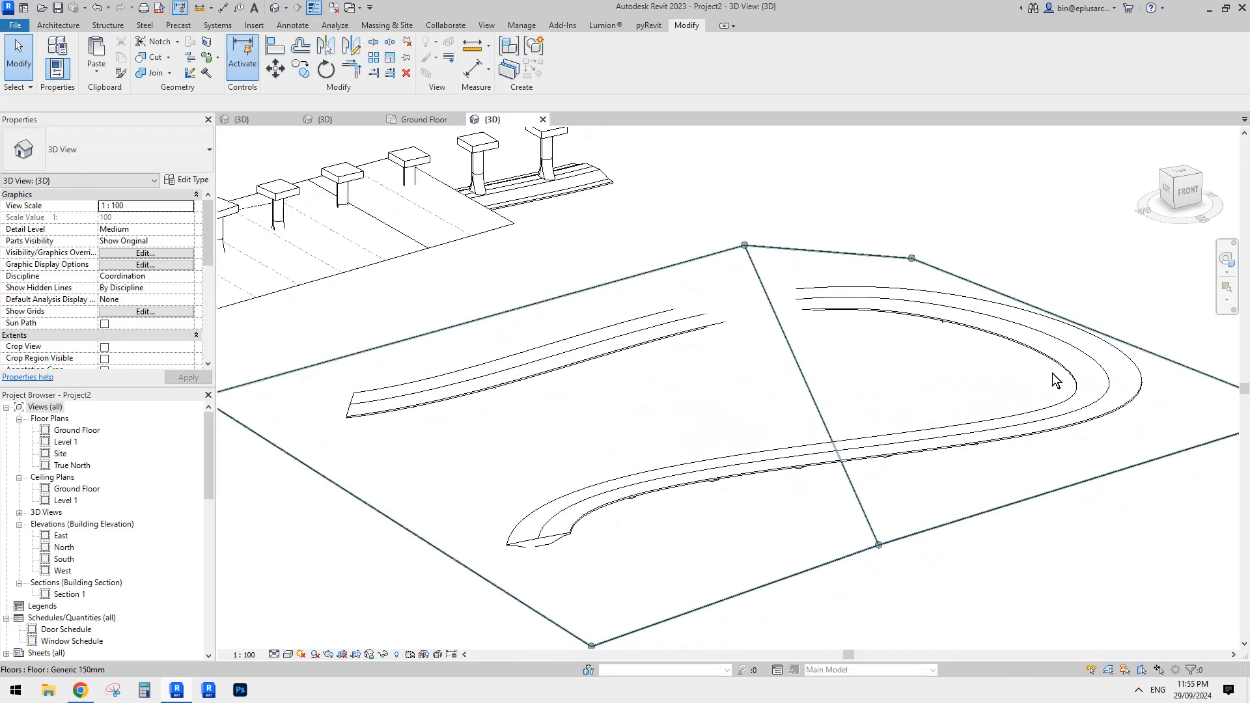
left_click(1059, 376)
scroll(91, 317, "down", 1)
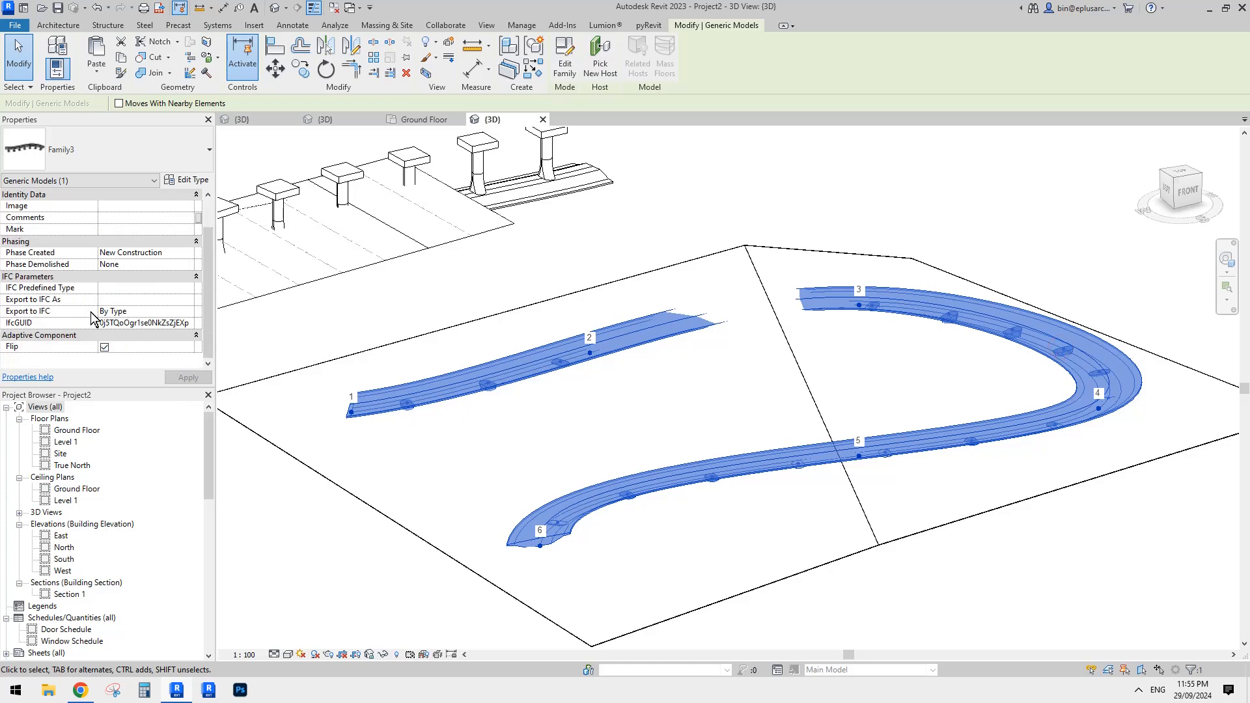
middle_click_drag(912, 193, 818, 376, "shift")
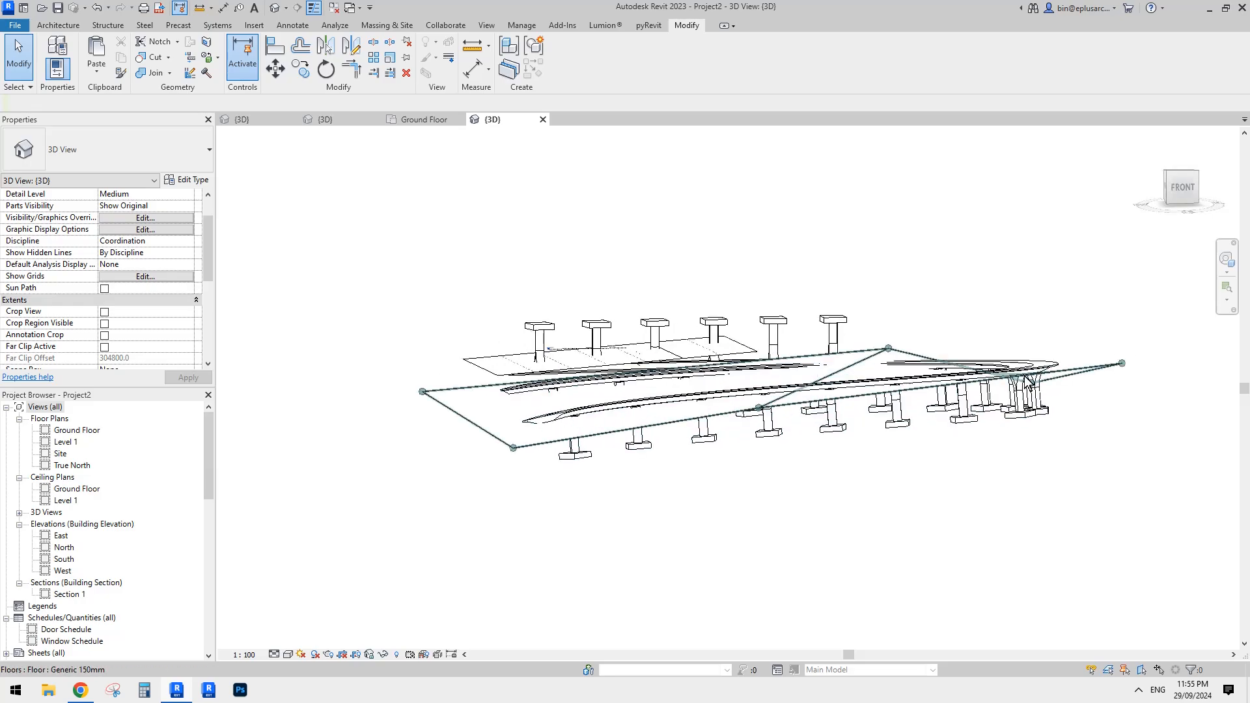
middle_click_drag(891, 406, 824, 416, "shift")
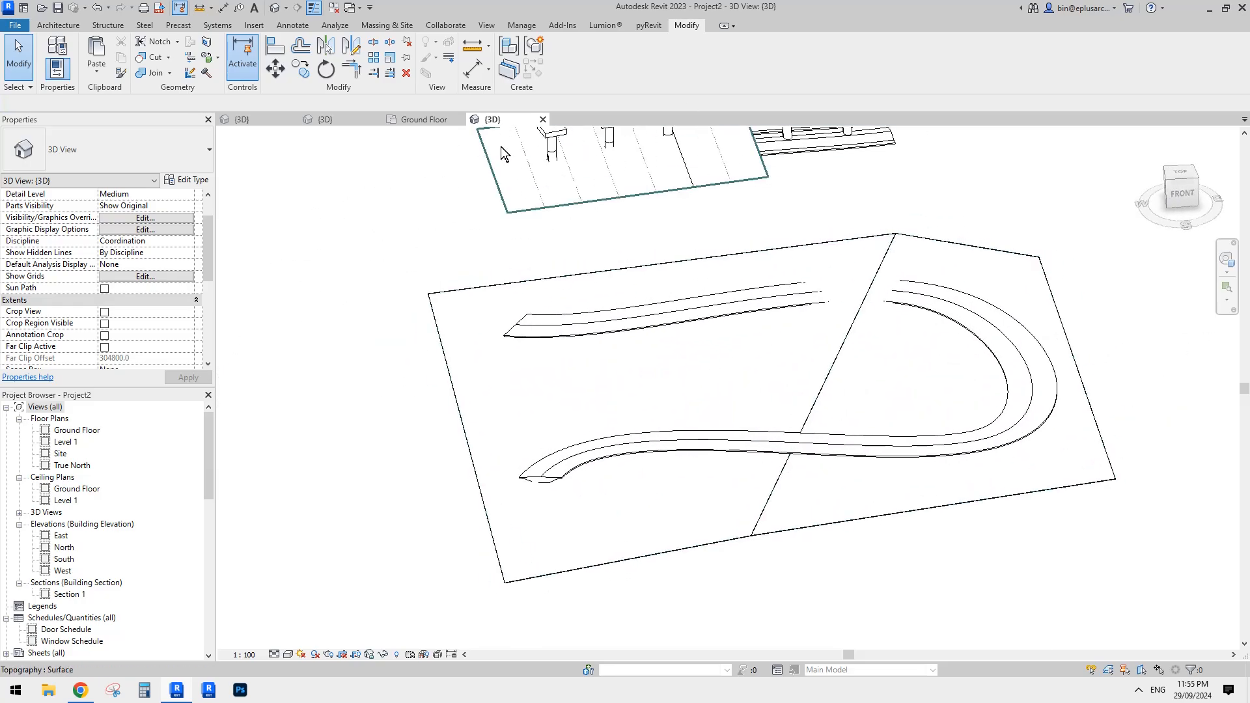
left_click(415, 121)
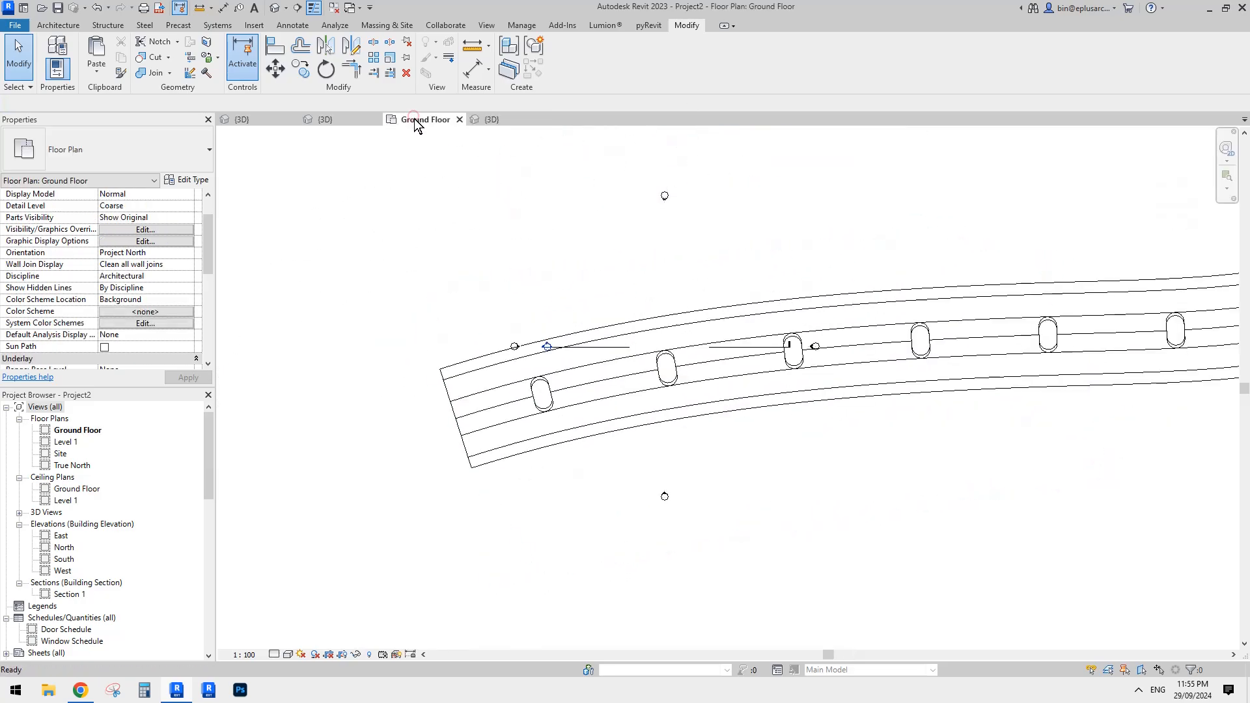
left_click(331, 122)
left_click(412, 122)
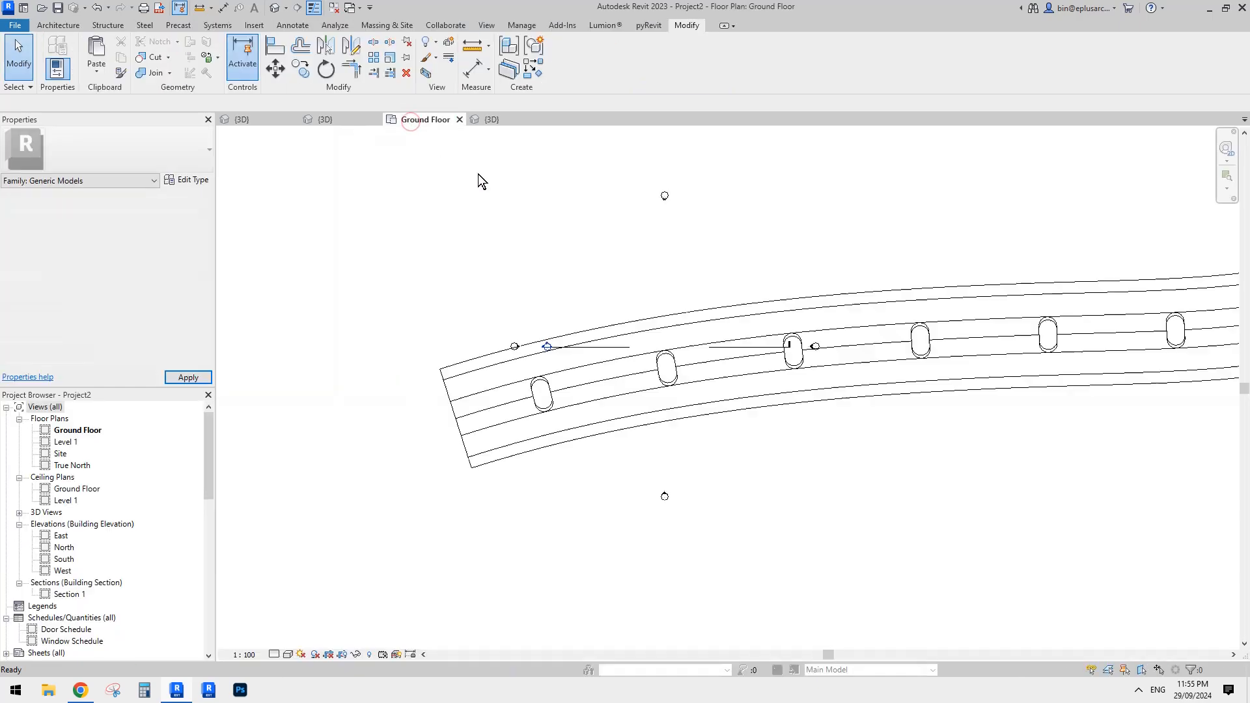
middle_click_drag(612, 280, 606, 289)
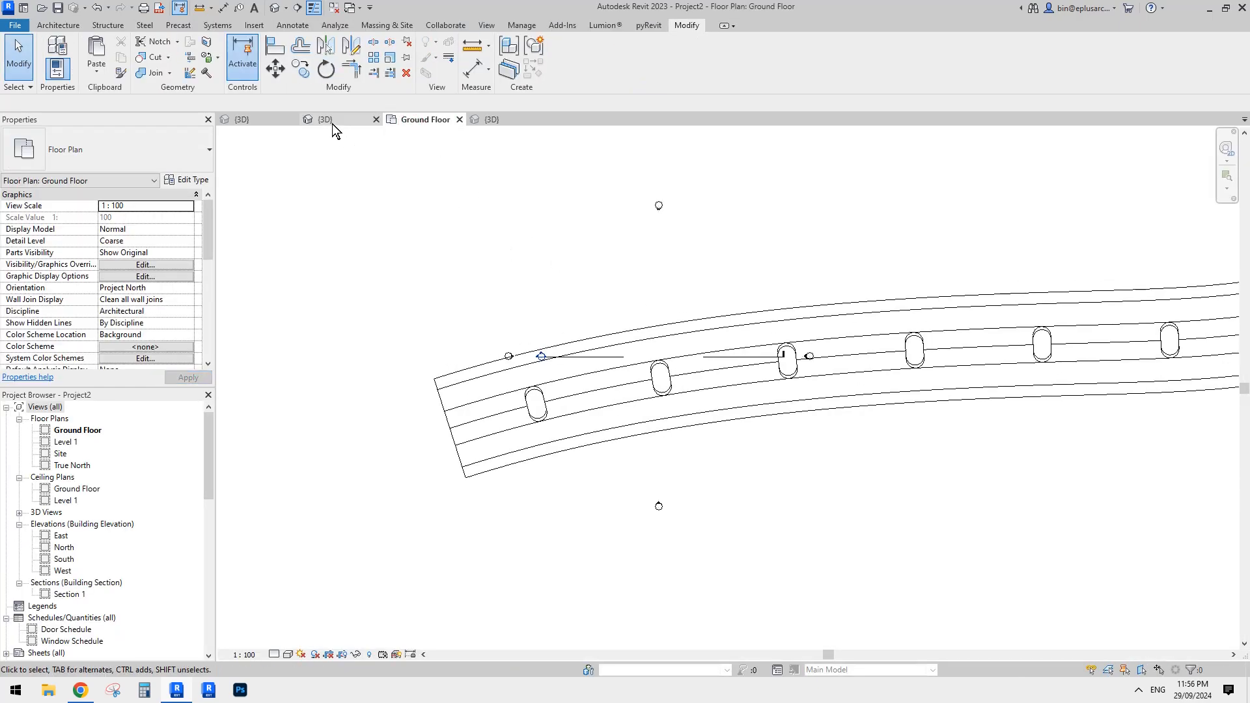
scroll(598, 354, "down", 2)
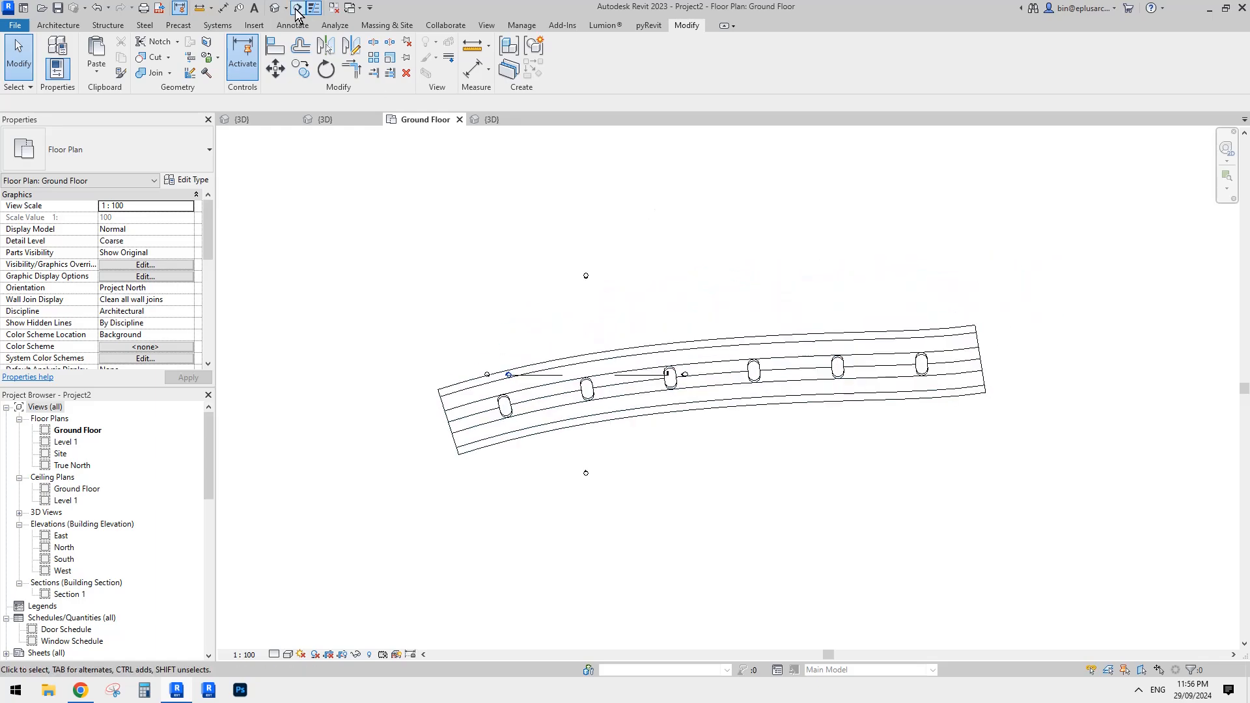
- Enable Always vertical in the bridge family and load it back into the project, overwriting the existing version
left_click(275, 9)
left_click(320, 121)
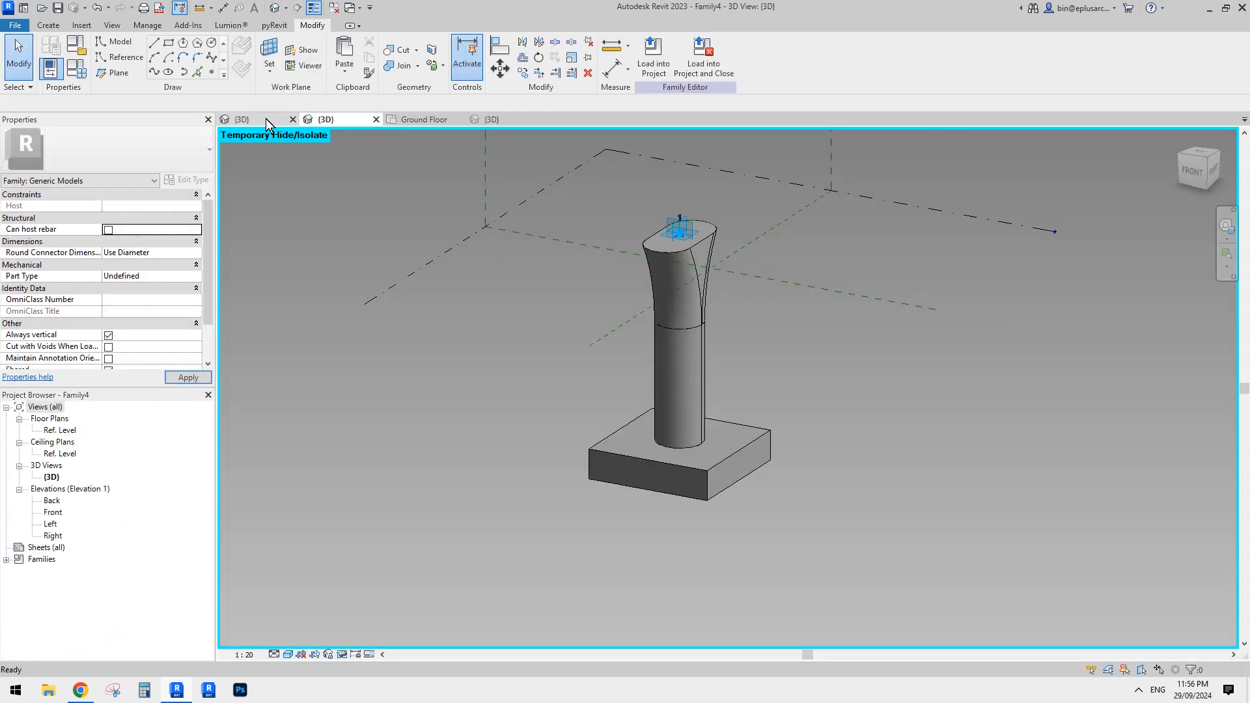
left_click(264, 118)
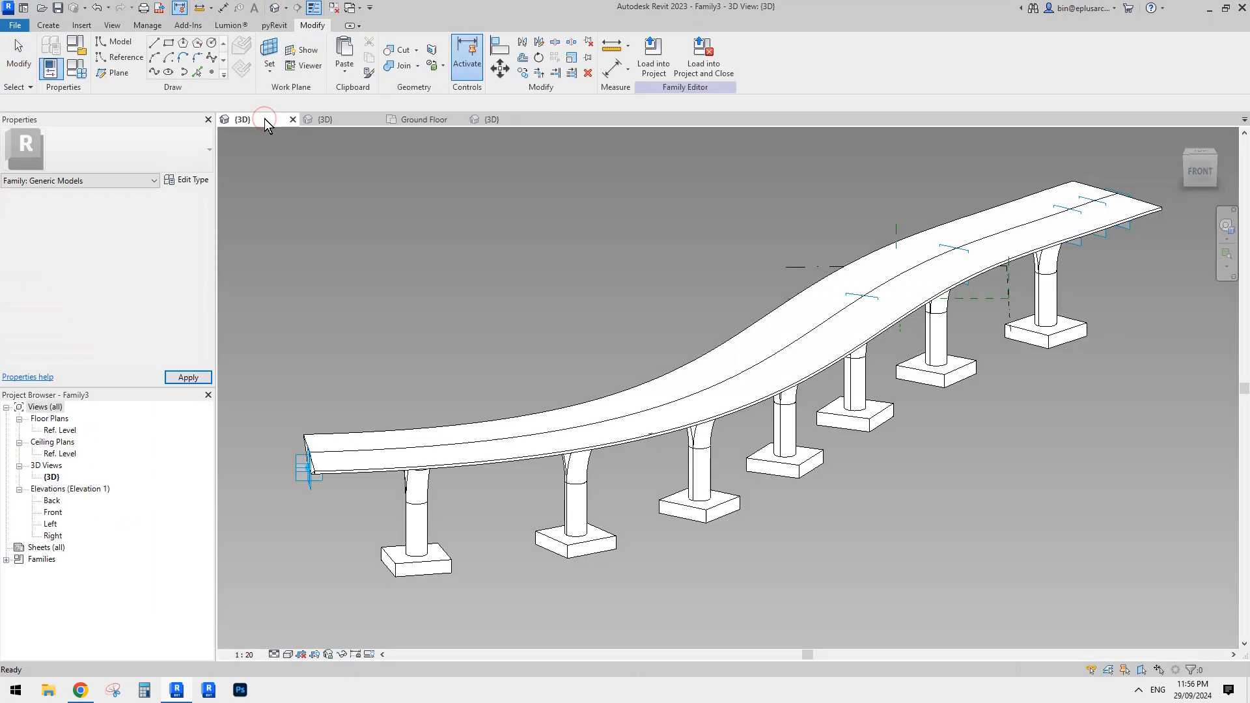
scroll(618, 352, "down", 2)
middle_click_drag(598, 331, 661, 352)
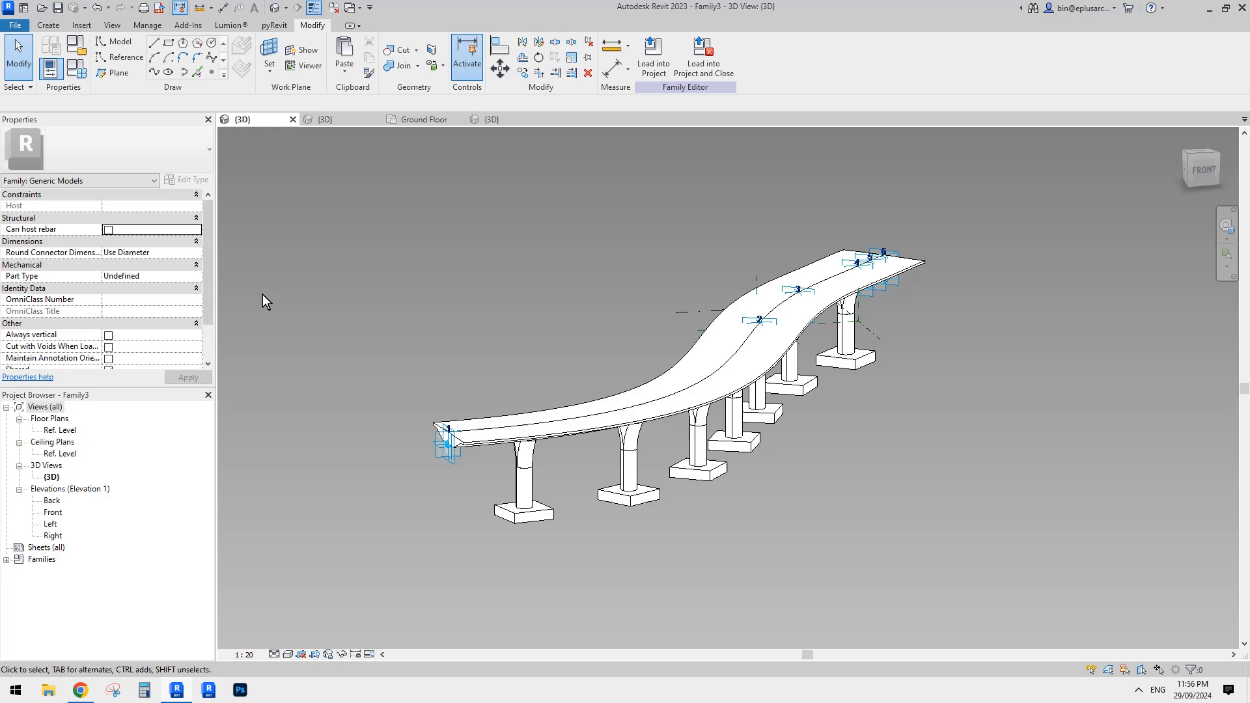
left_click(108, 336)
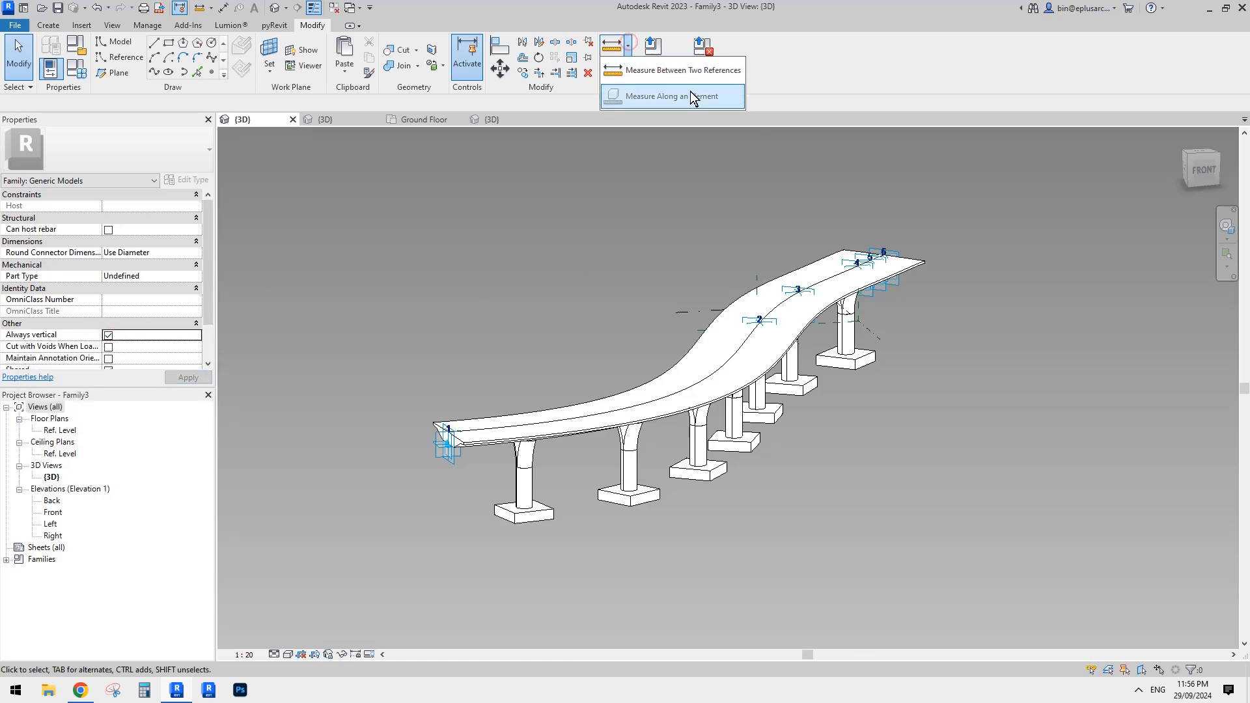
left_click(659, 56)
left_click(367, 353)
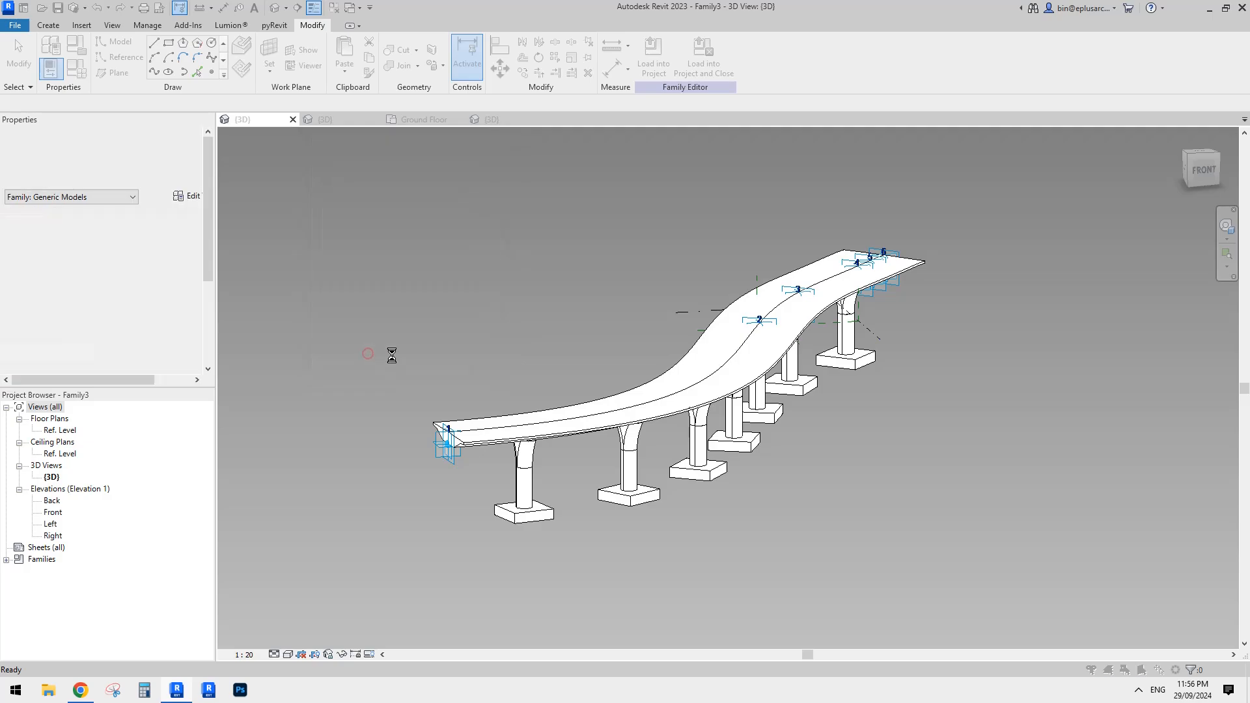
left_click(535, 301)
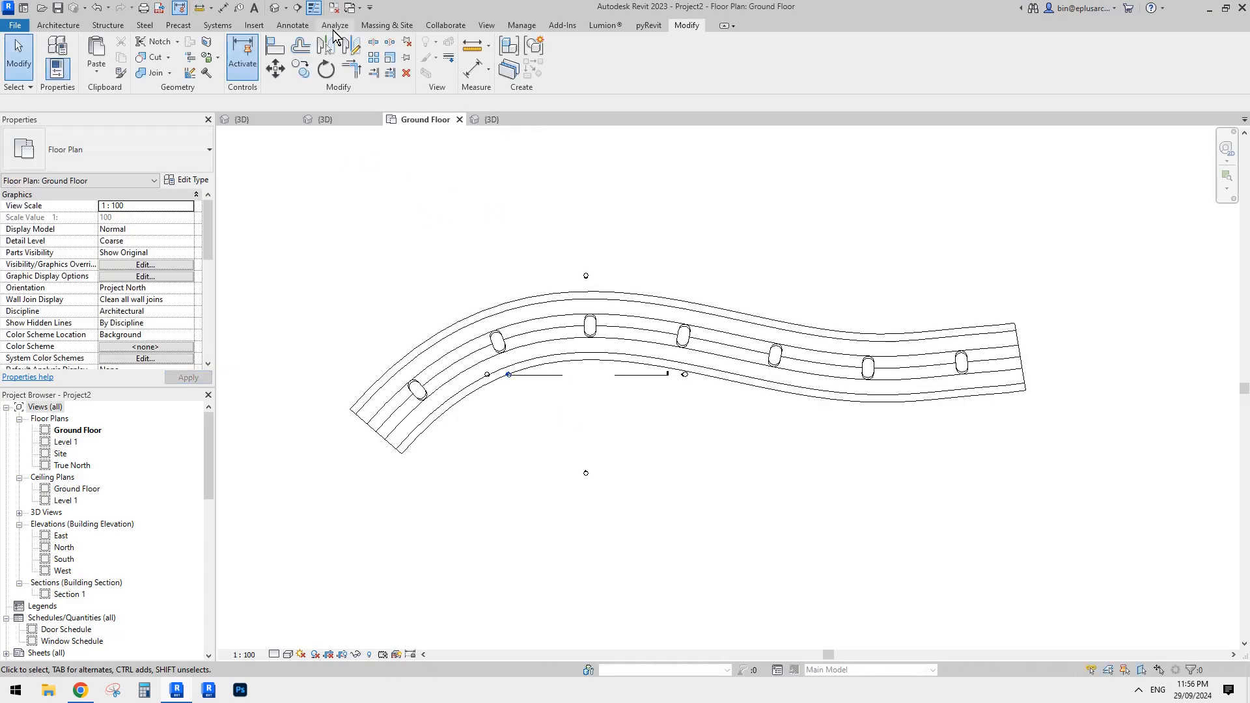
- Examine the pier orientation of the reloaded bridge on the sloped floor in 3D, including the front view
left_click(492, 119)
middle_click_drag(525, 167, 635, 147, "shift")
middle_click_drag(888, 403, 589, 493, "shift")
left_click(934, 416)
left_click(823, 496)
middle_click_drag(823, 496, 1095, 485, "shift")
left_click(1180, 211)
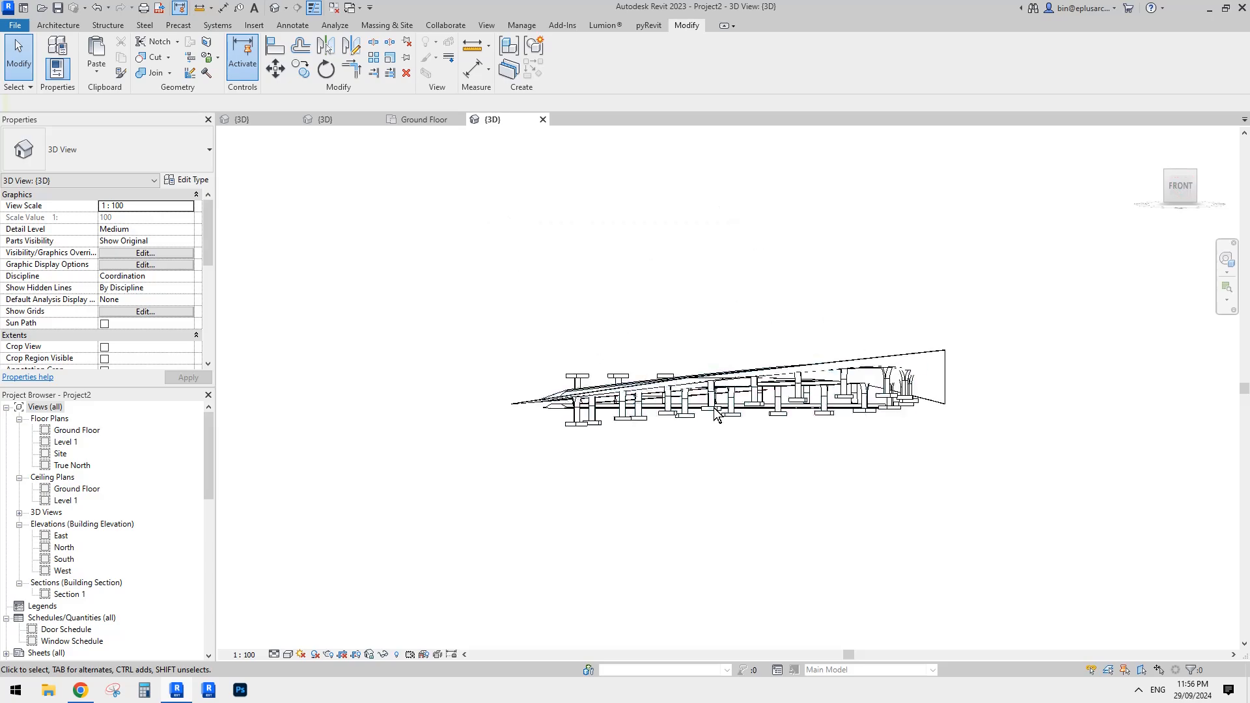
middle_click_drag(808, 423, 813, 464, "shift")
scroll(840, 442, "up", 2)
left_click_drag(872, 400, 852, 285)
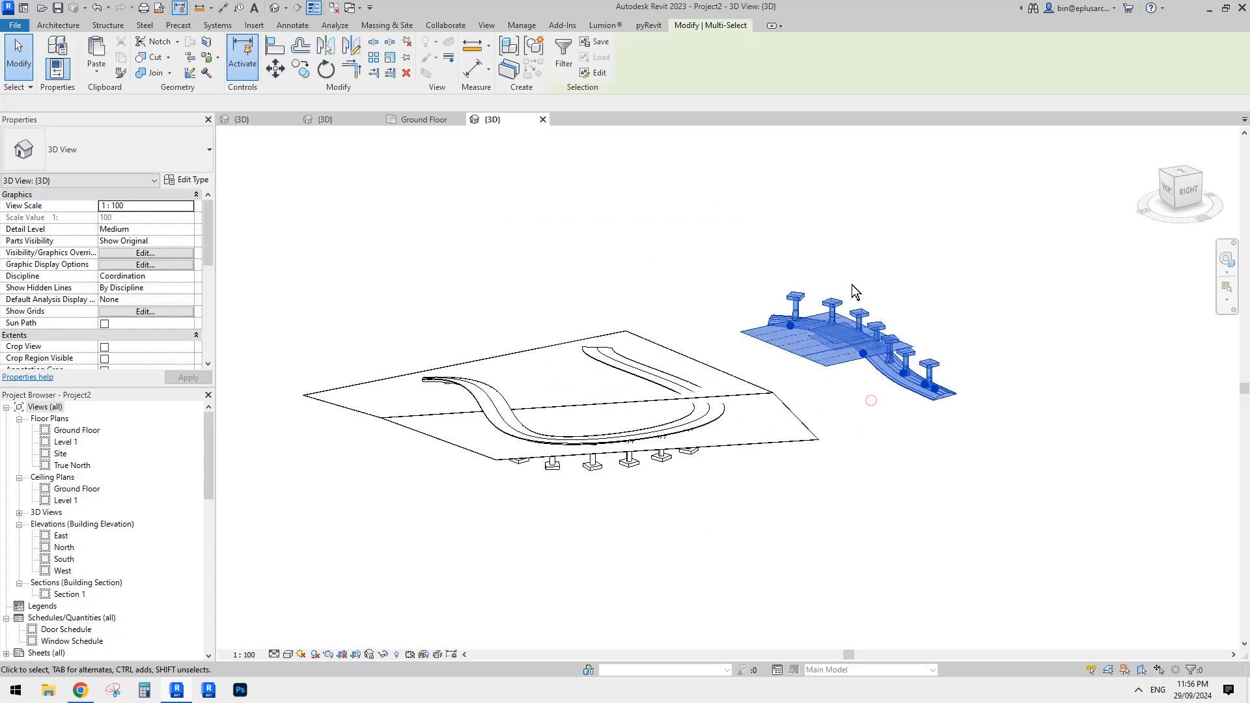
key("Delete")
left_click(674, 388)
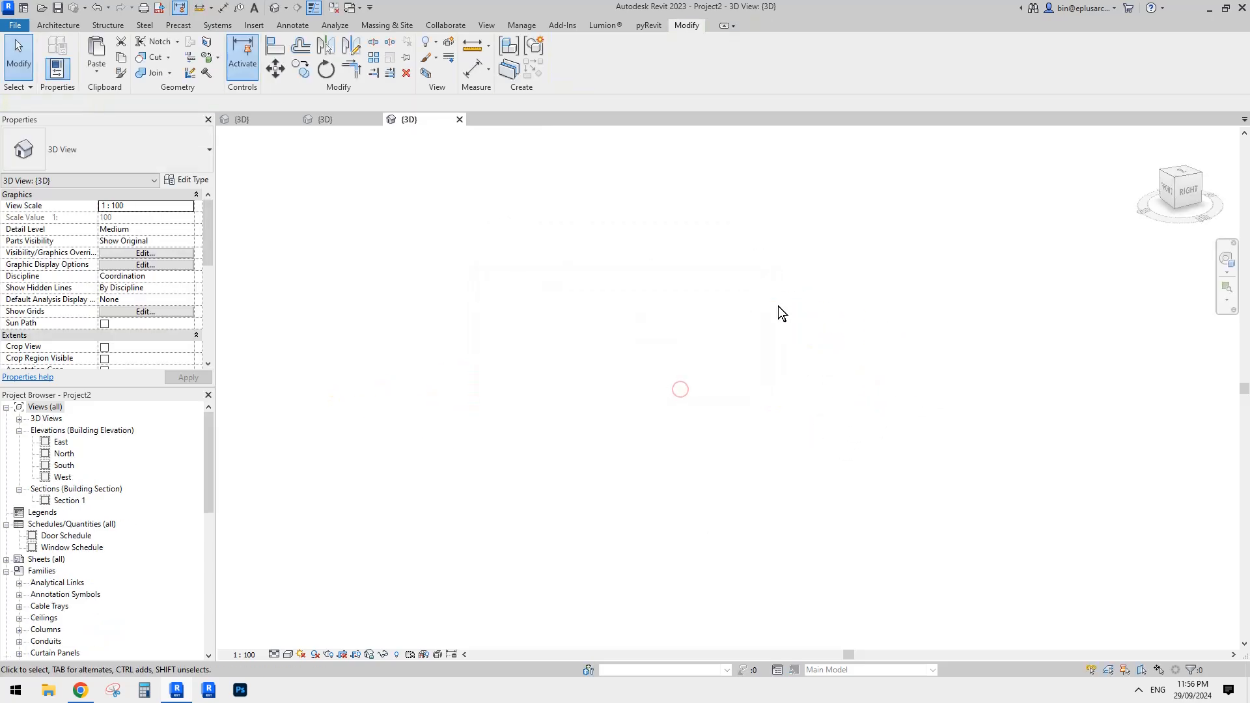
key("ctrl+z")
- Delete the toposurface and the earlier bridge instance beside the sloped floor
left_click(842, 341)
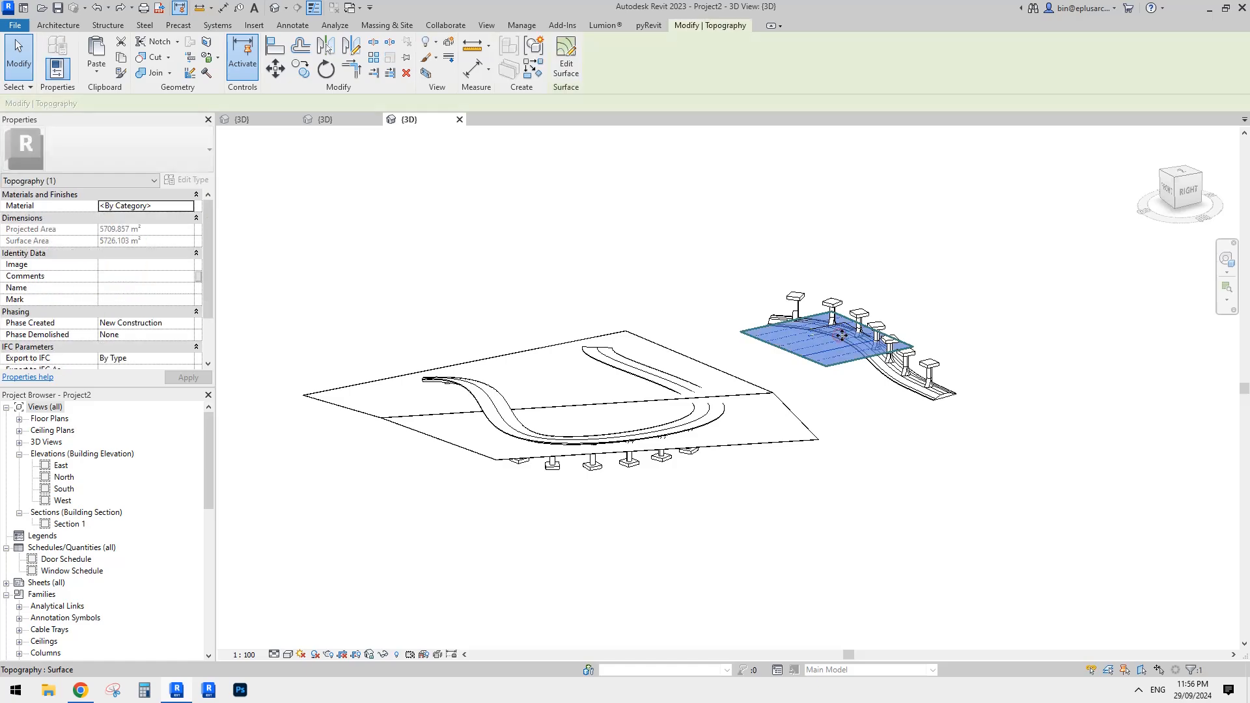
key("Delete")
left_click(855, 347)
key("Delete")
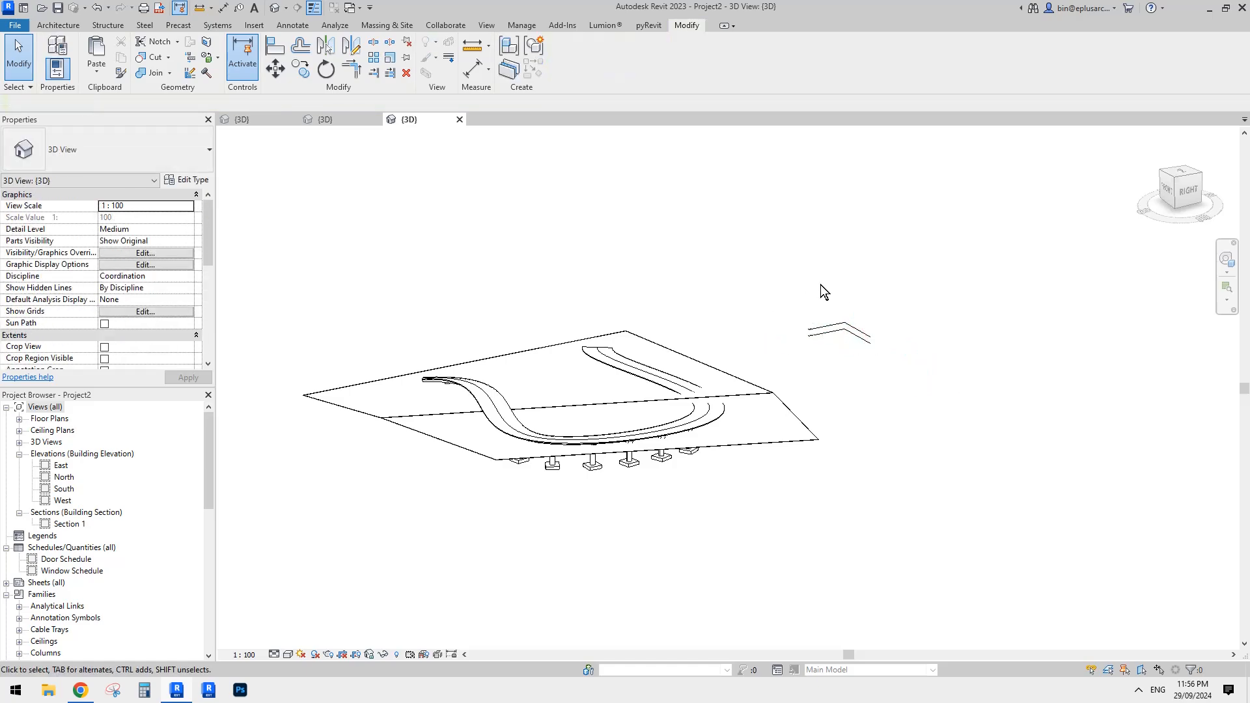
- Inspect the remaining bridge's piers and deck slope from the right and front views
mouse_move(889, 355)
middle_mouse_down("shift")
mouse_move(840, 341)
mouse_move(867, 352)
middle_mouse_up("shift")
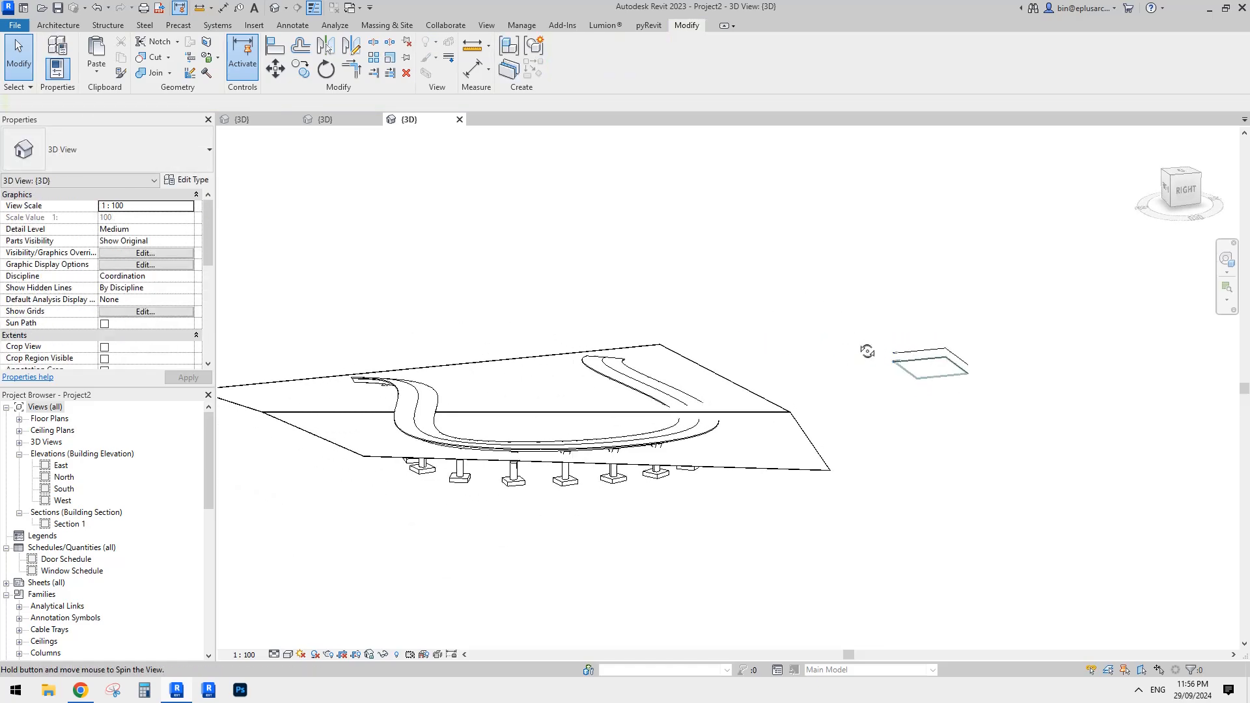
left_click(1187, 192)
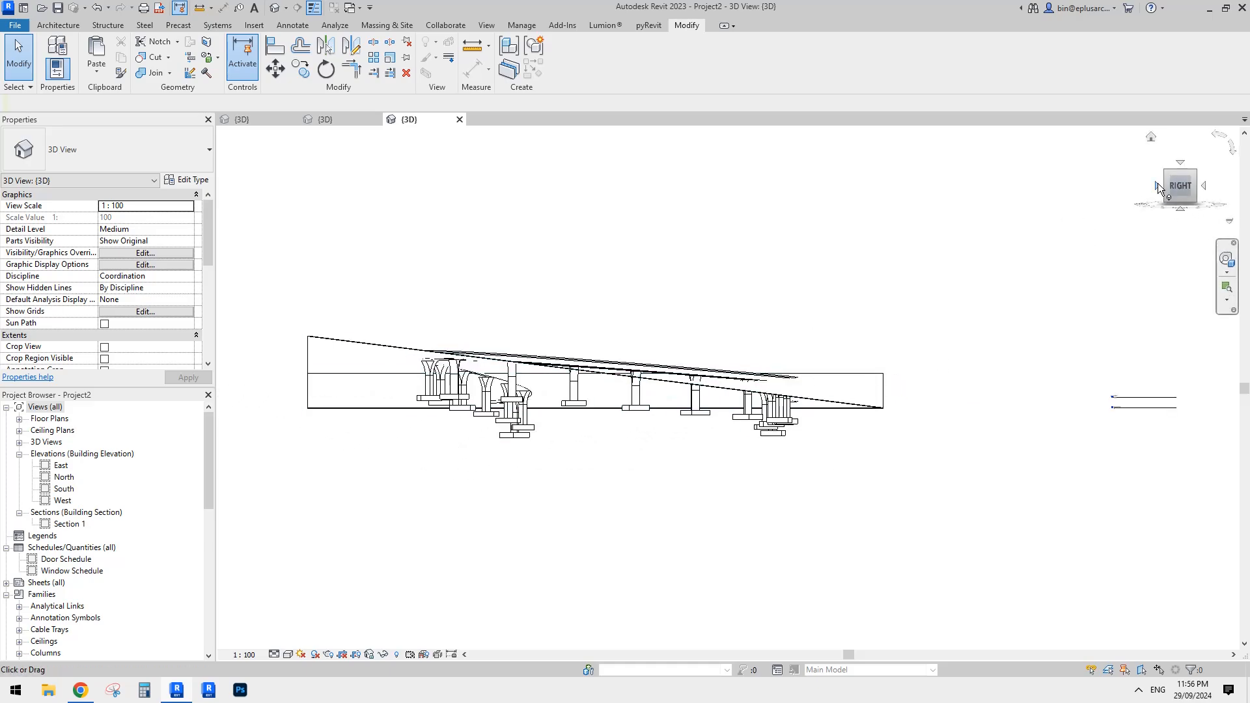
left_click(1159, 188)
scroll(859, 321, "up", 3)
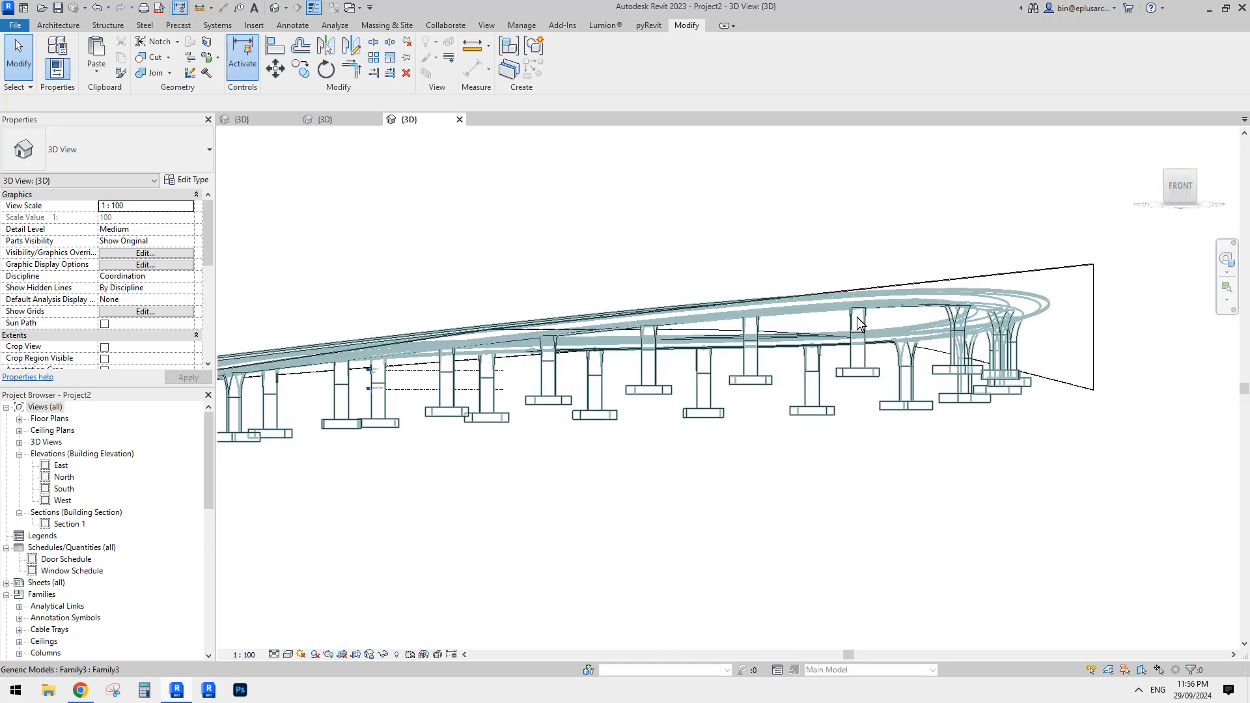
- Examine the bridge on the sloped floor, including its first placement point at the deck's end
scroll(699, 364, "down", 3)
middle_click_drag(680, 366, 799, 458, "shift")
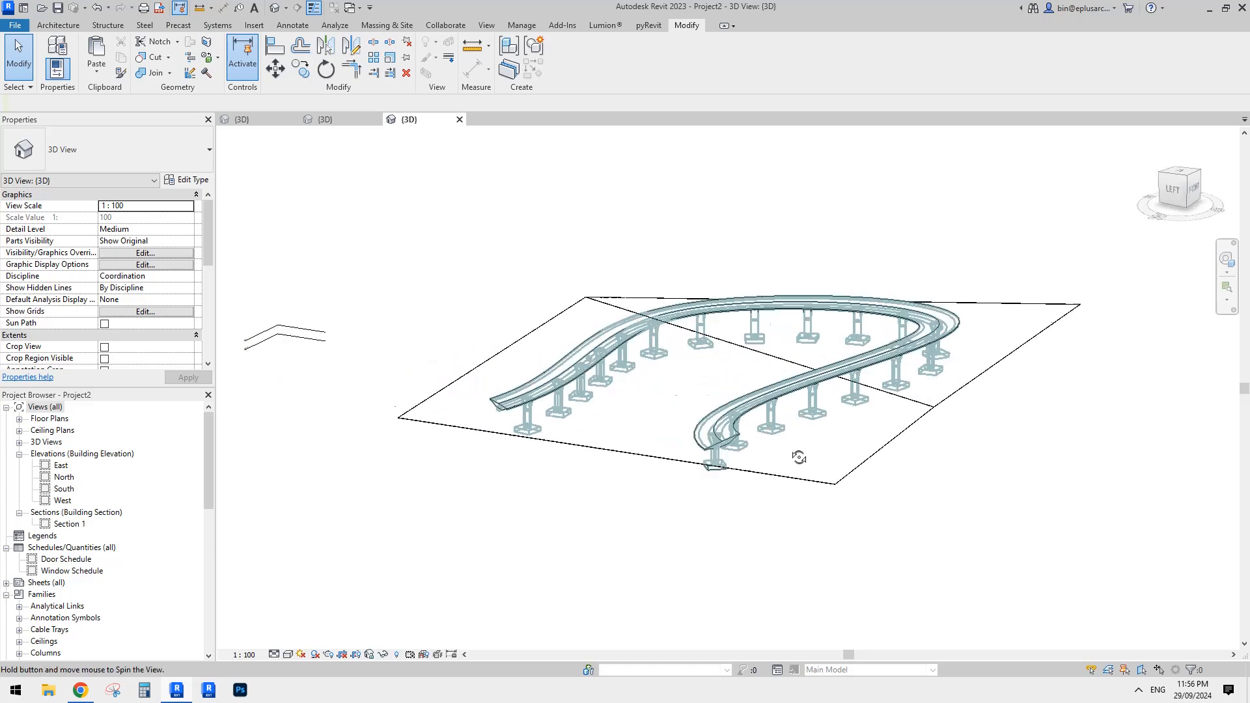
scroll(796, 454, "up", 1)
middle_click_drag(769, 407, 833, 396, "shift")
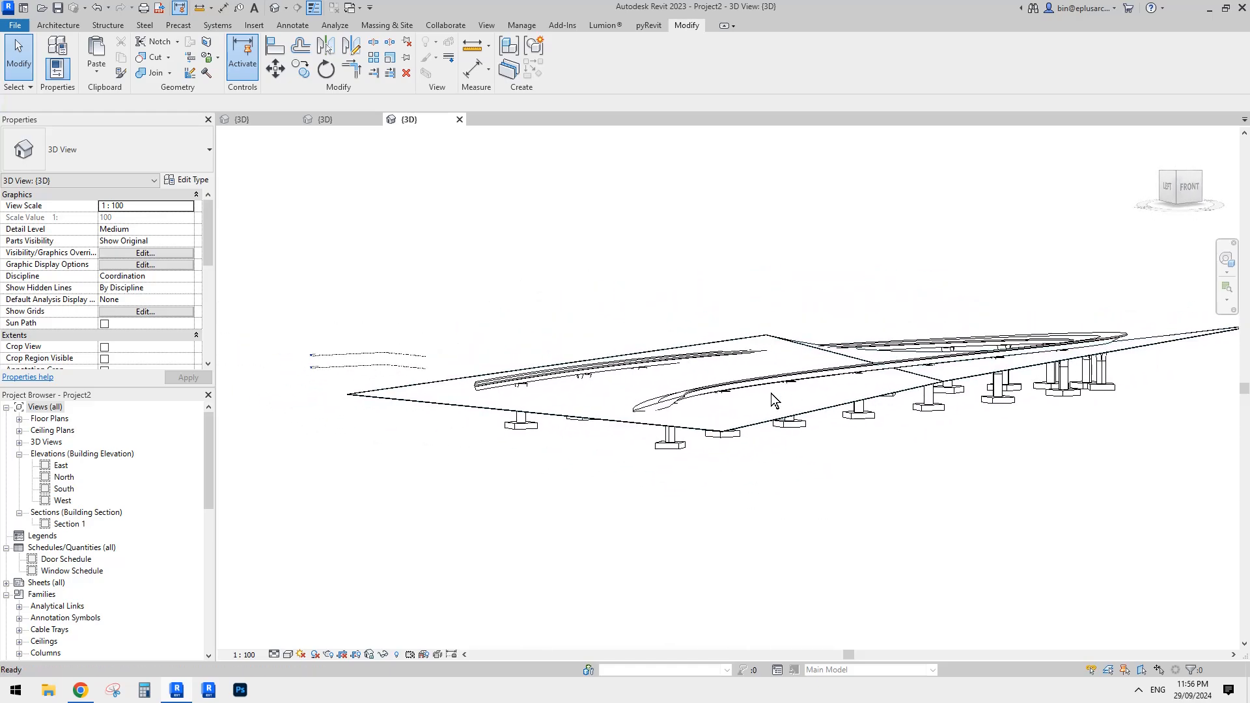
left_click(664, 369)
middle_click_drag(671, 371, 742, 426, "shift")
scroll(495, 413, "up", 5)
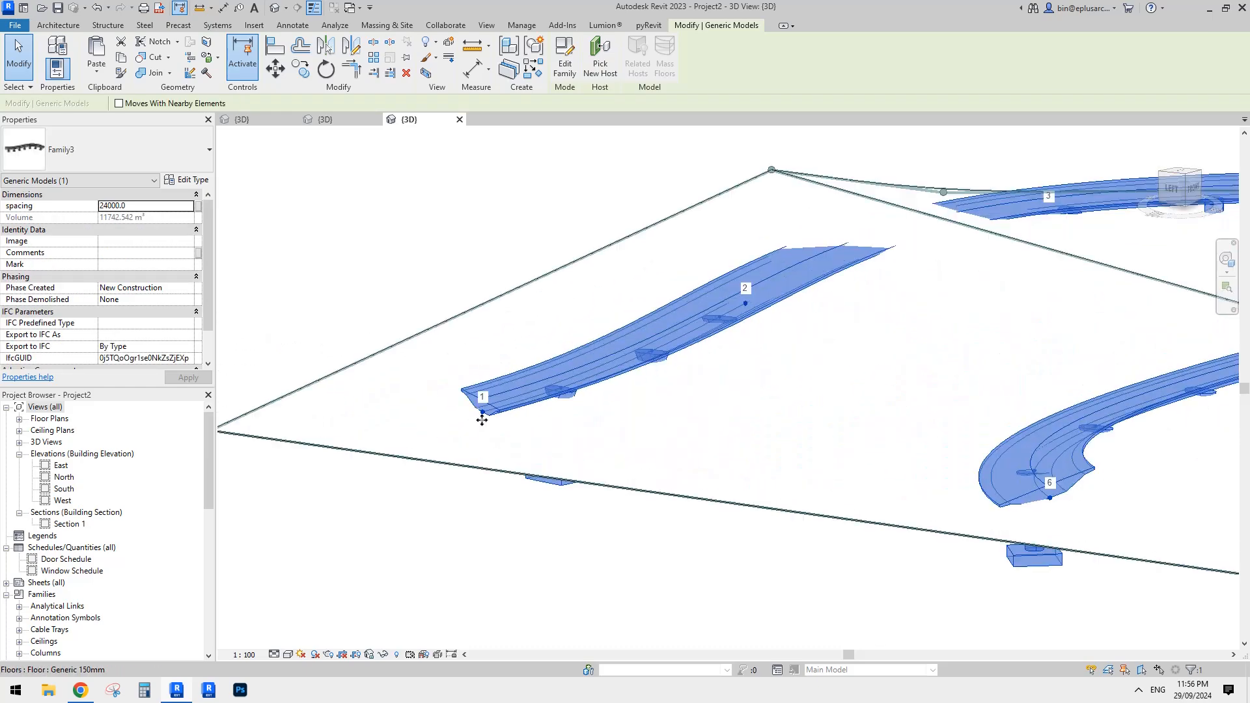
double_click(484, 414)
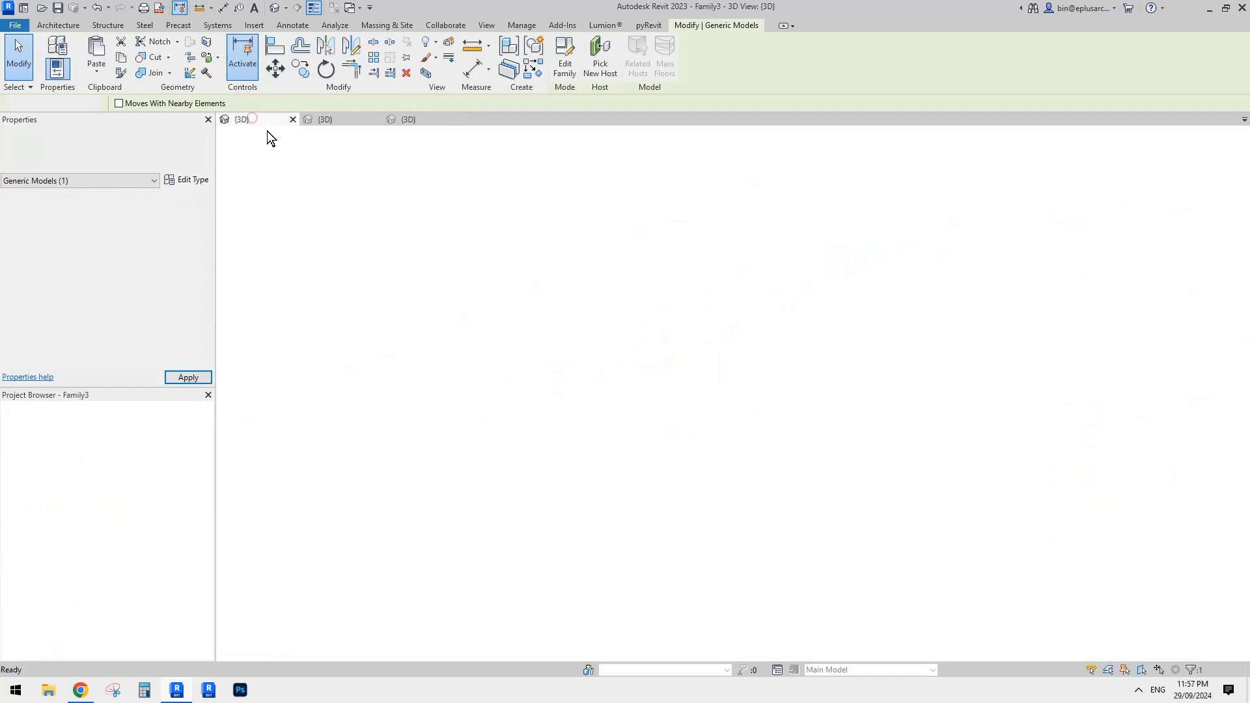
- Inspect the first adaptive point of the bridge family against the deck end and pier tops
scroll(445, 450, "up", 3)
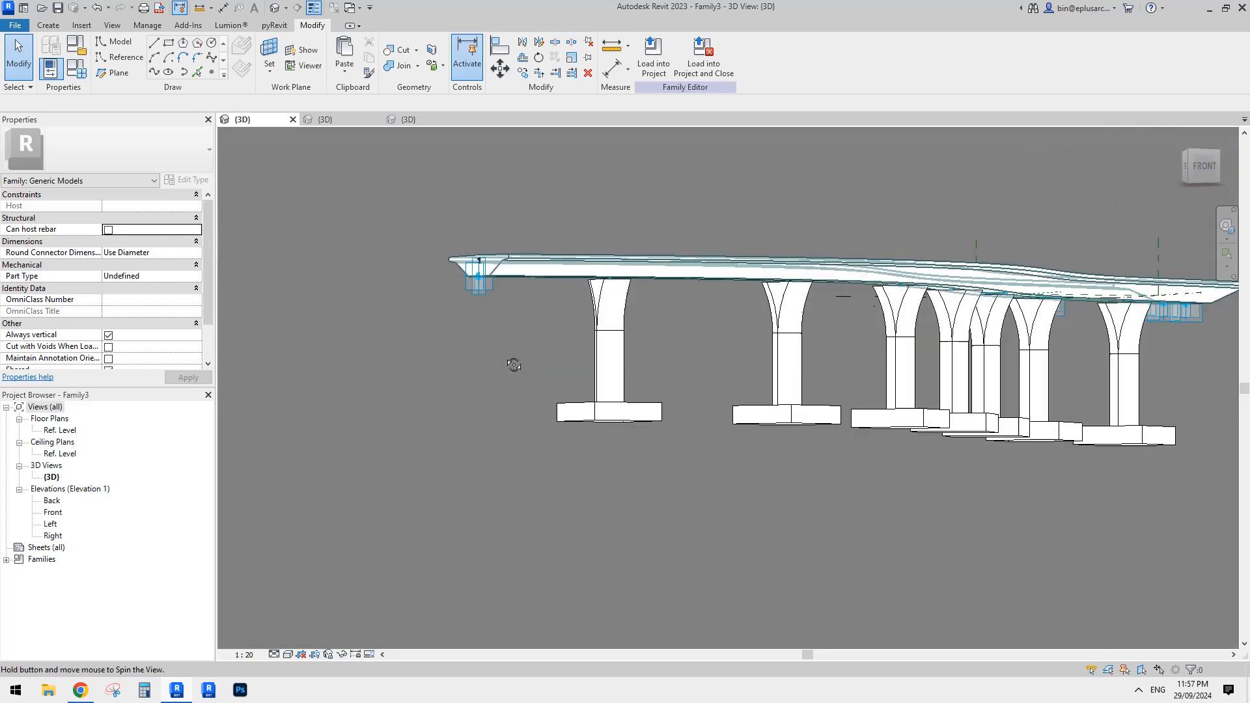
middle_click_drag(475, 455, 534, 243, "shift")
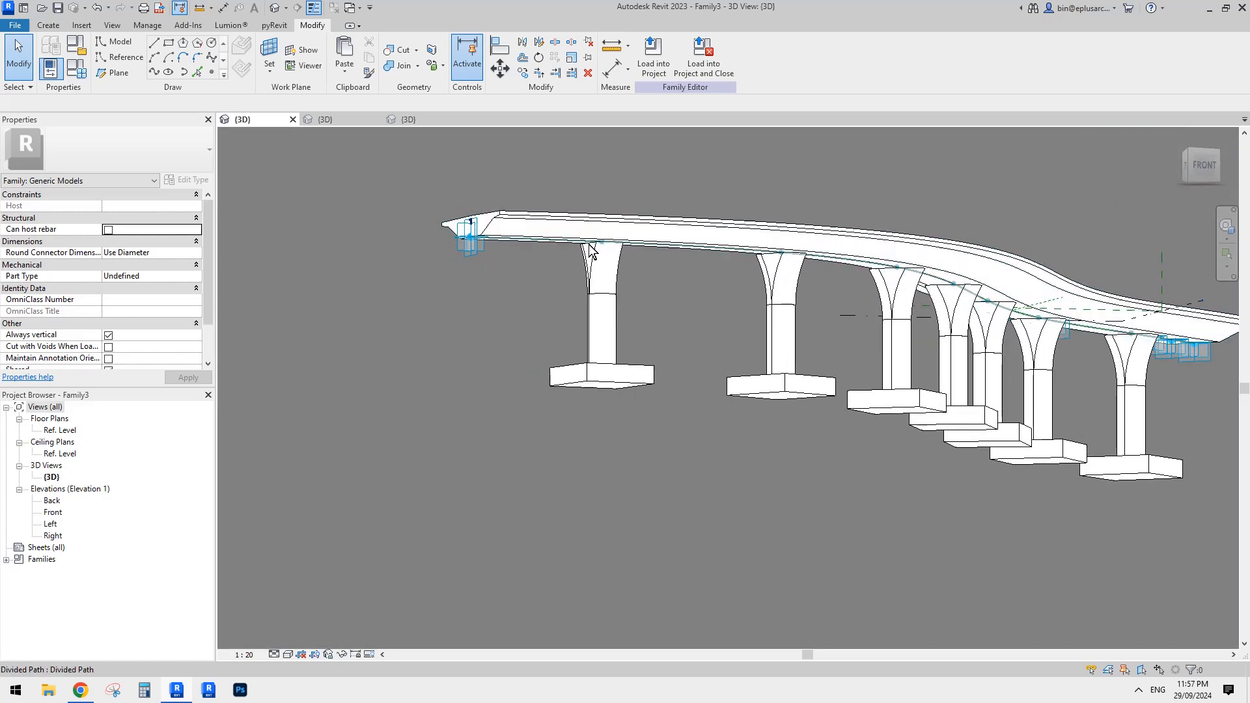
middle_click_drag(840, 259, 838, 267)
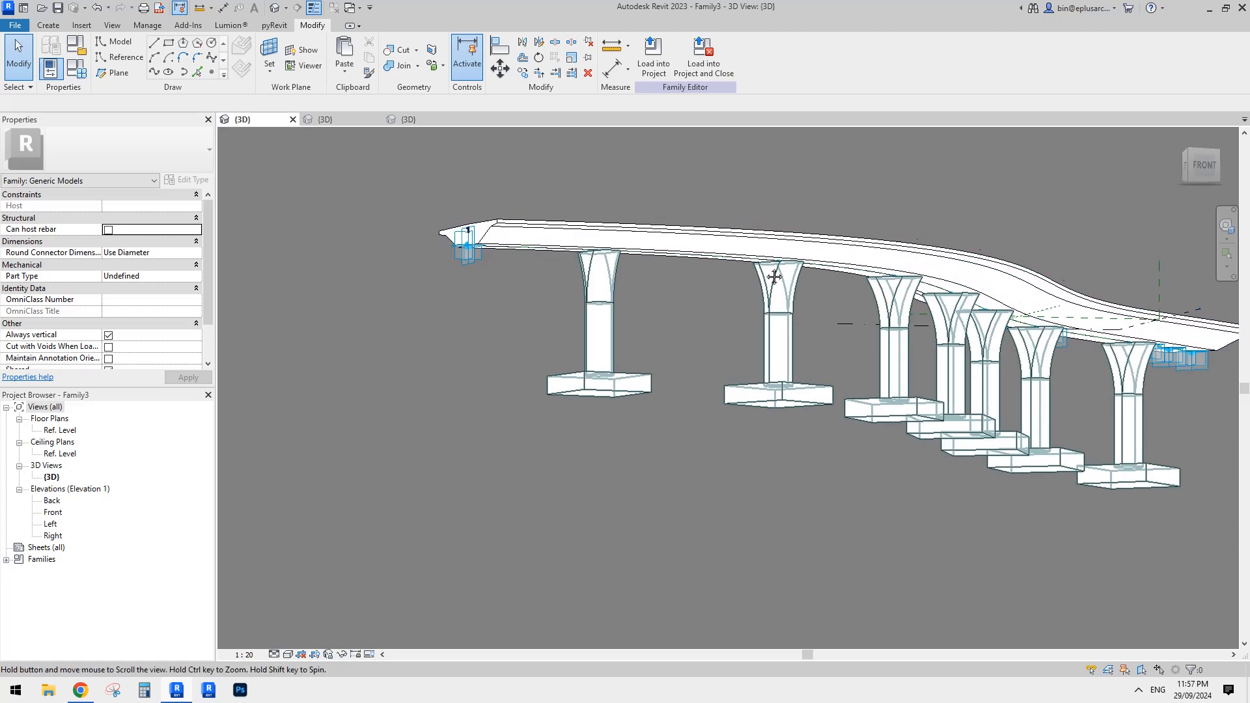
left_click(470, 260)
left_click(440, 120)
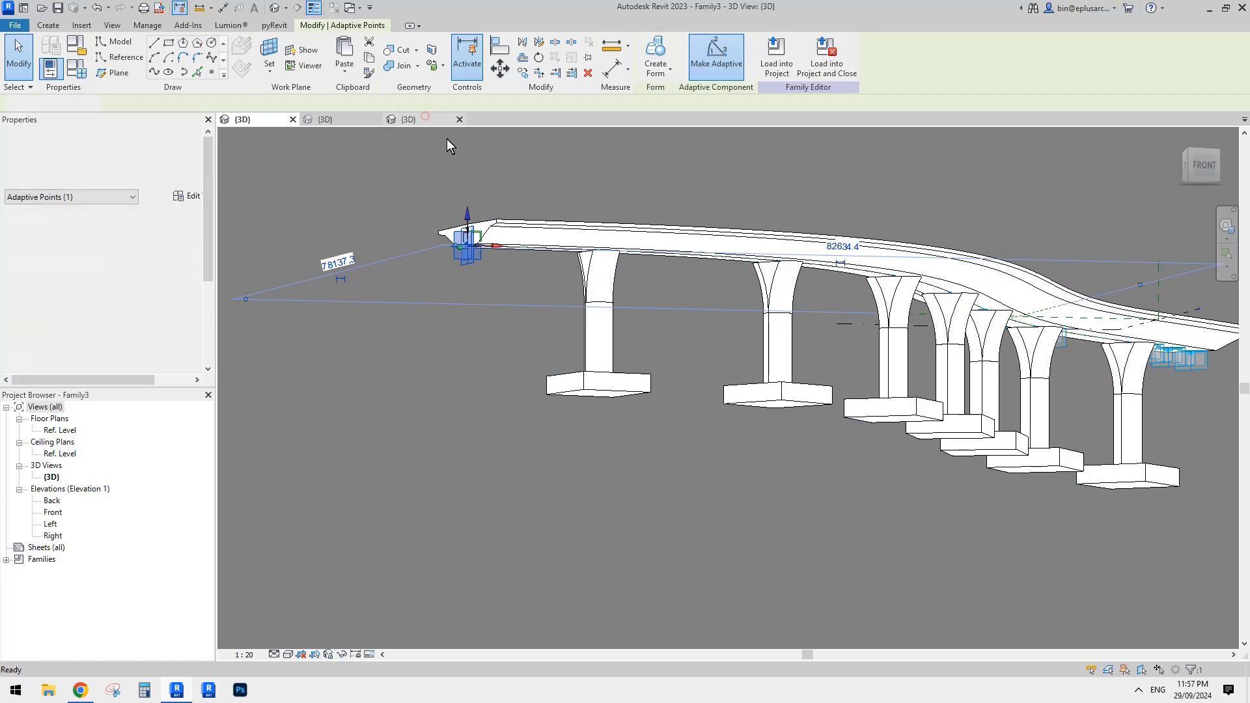
- Examine in the project how the deck and piers sit relative to the sloped floor surface
middle_click_drag(699, 375, 568, 379, "shift")
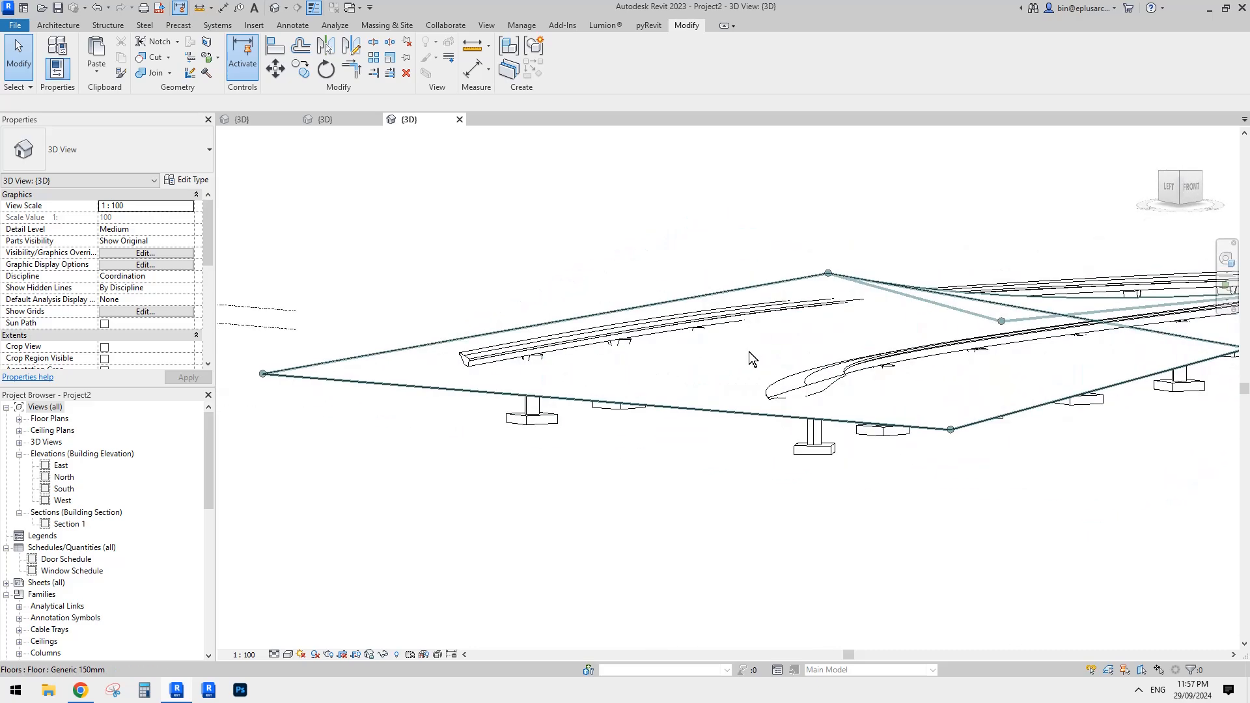
middle_click_drag(798, 332, 718, 335, "shift")
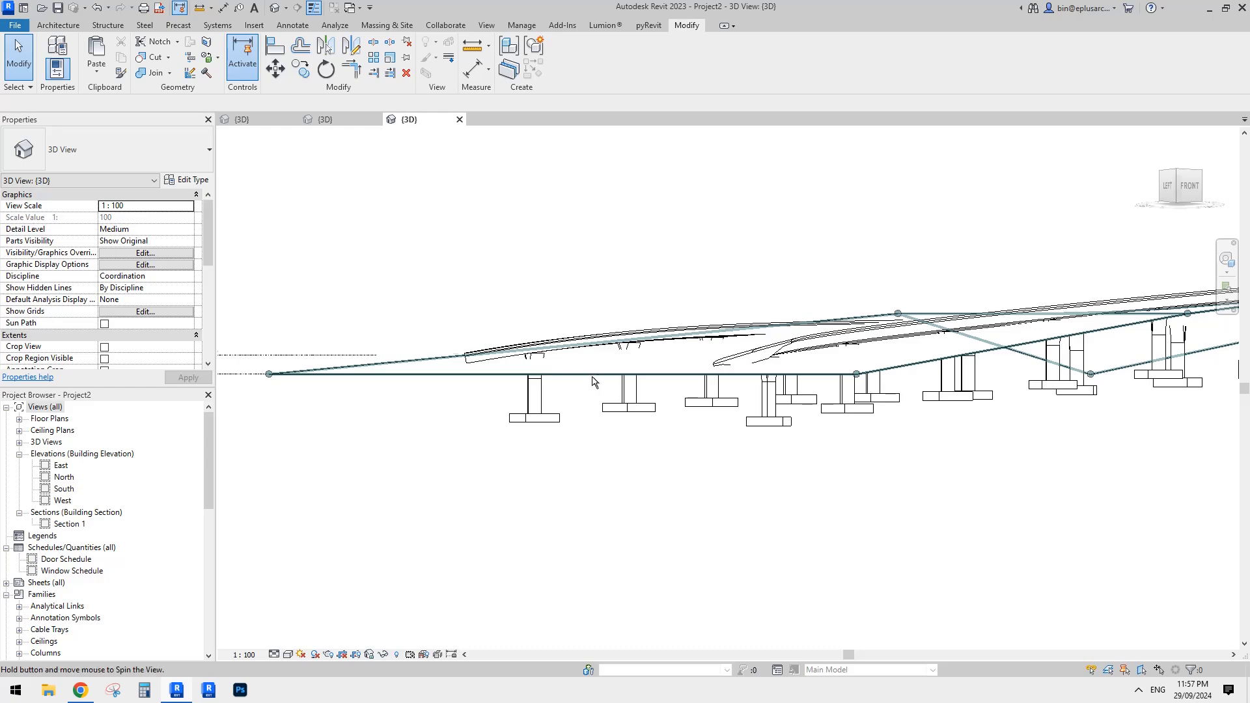
middle_click_drag(593, 381, 518, 424, "shift")
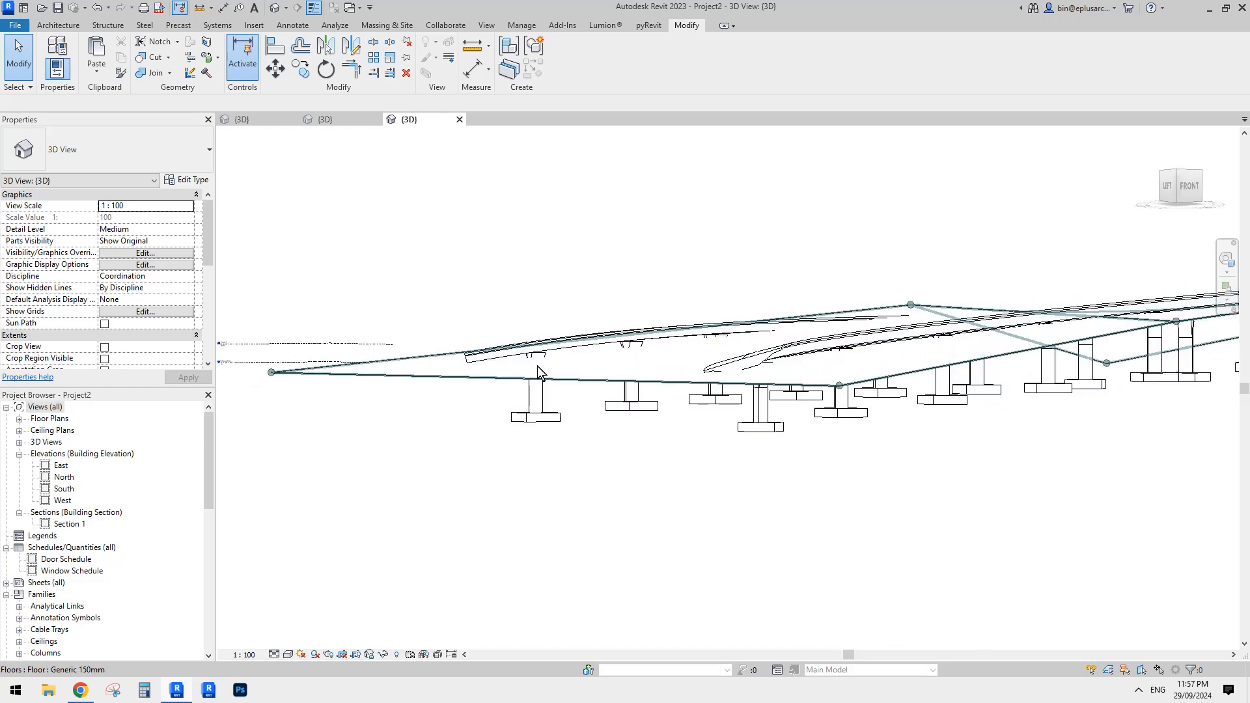
middle_click_drag(910, 344, 815, 325, "shift")
middle_click_drag(564, 212, 562, 220)
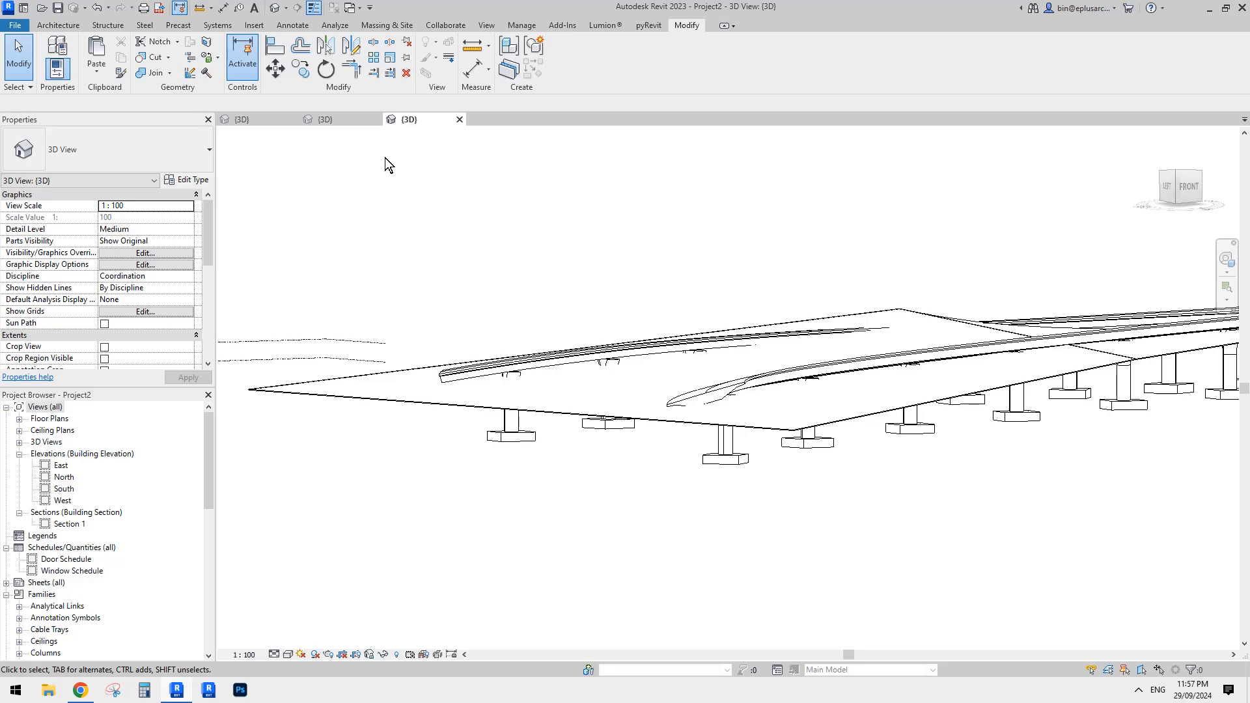
- Switch to the pier family and examine the placement point and reference point at the pier's top
left_click(255, 122)
left_click(334, 119)
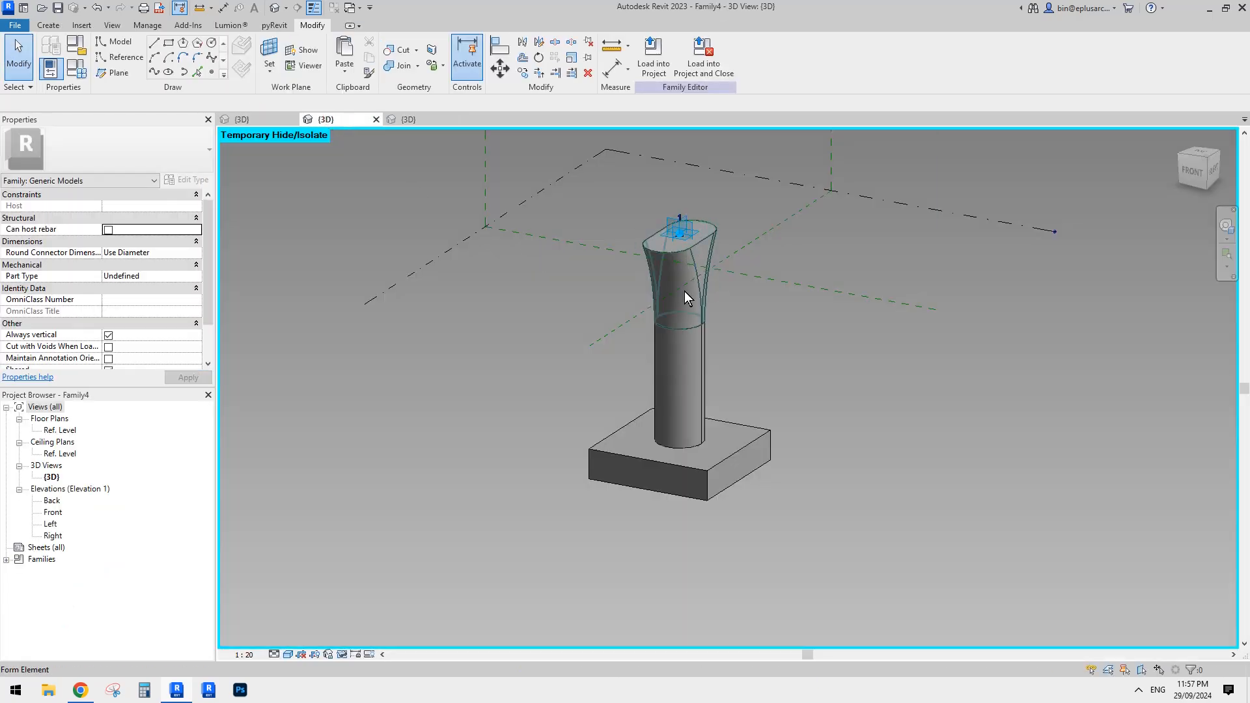
middle_click_drag(685, 292, 629, 293, "shift")
middle_click_drag(645, 225, 647, 221, "shift")
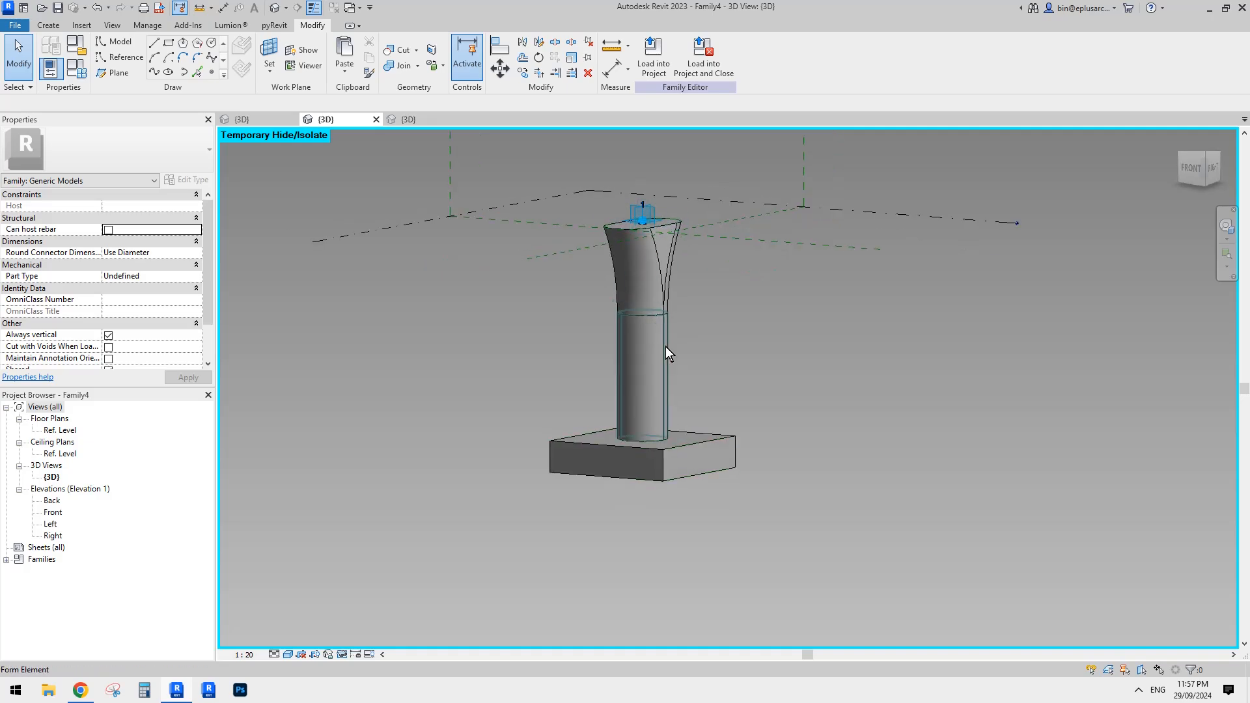
middle_click_drag(643, 465, 650, 472, "shift")
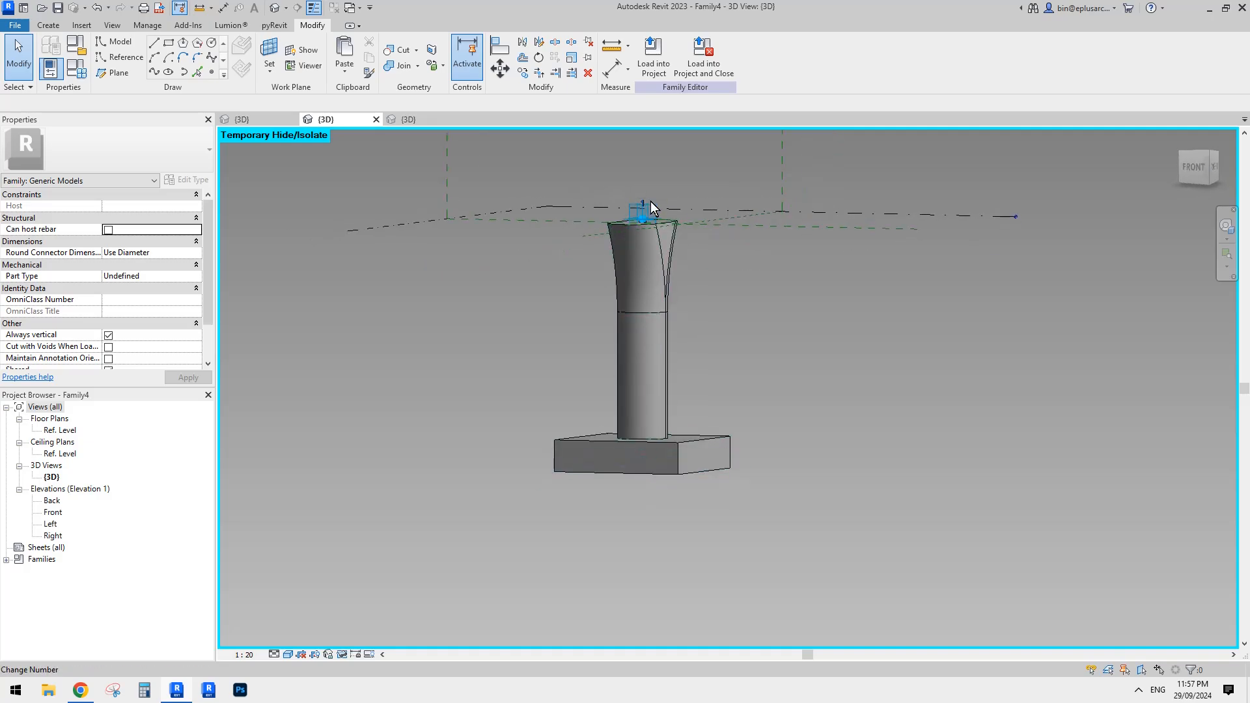
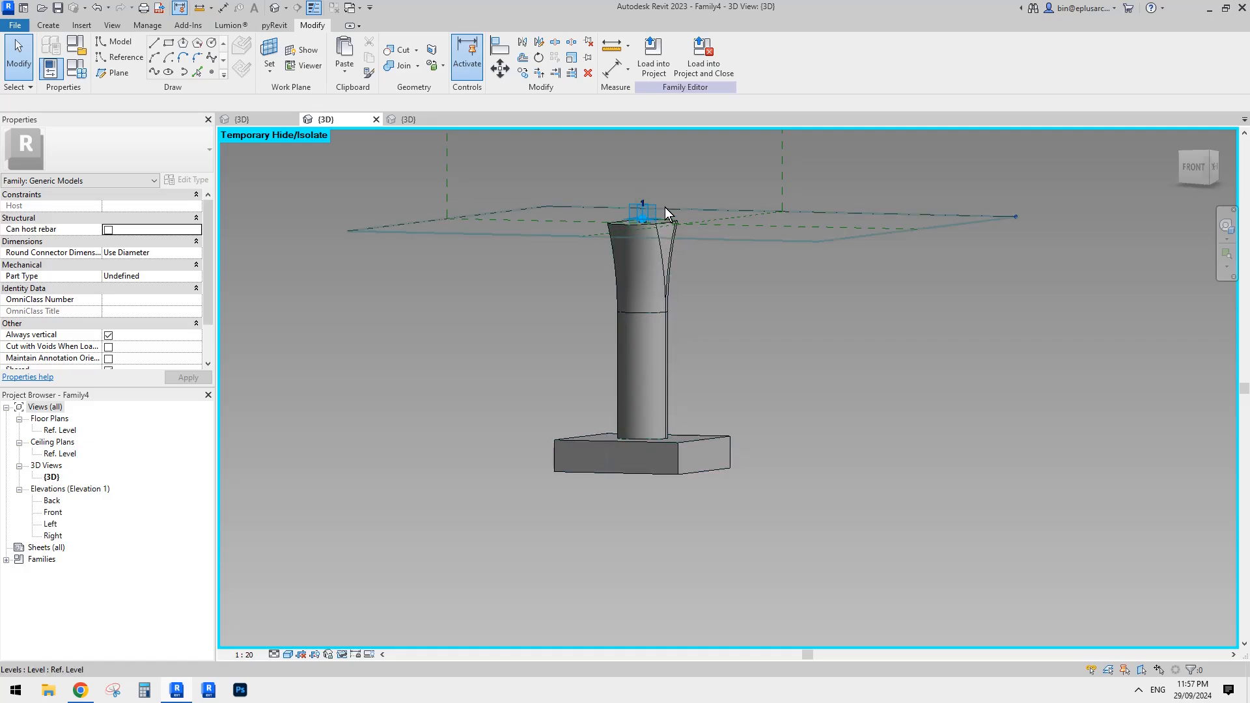
middle_click_drag(725, 294, 696, 329, "shift")
scroll(624, 204, "up", 5)
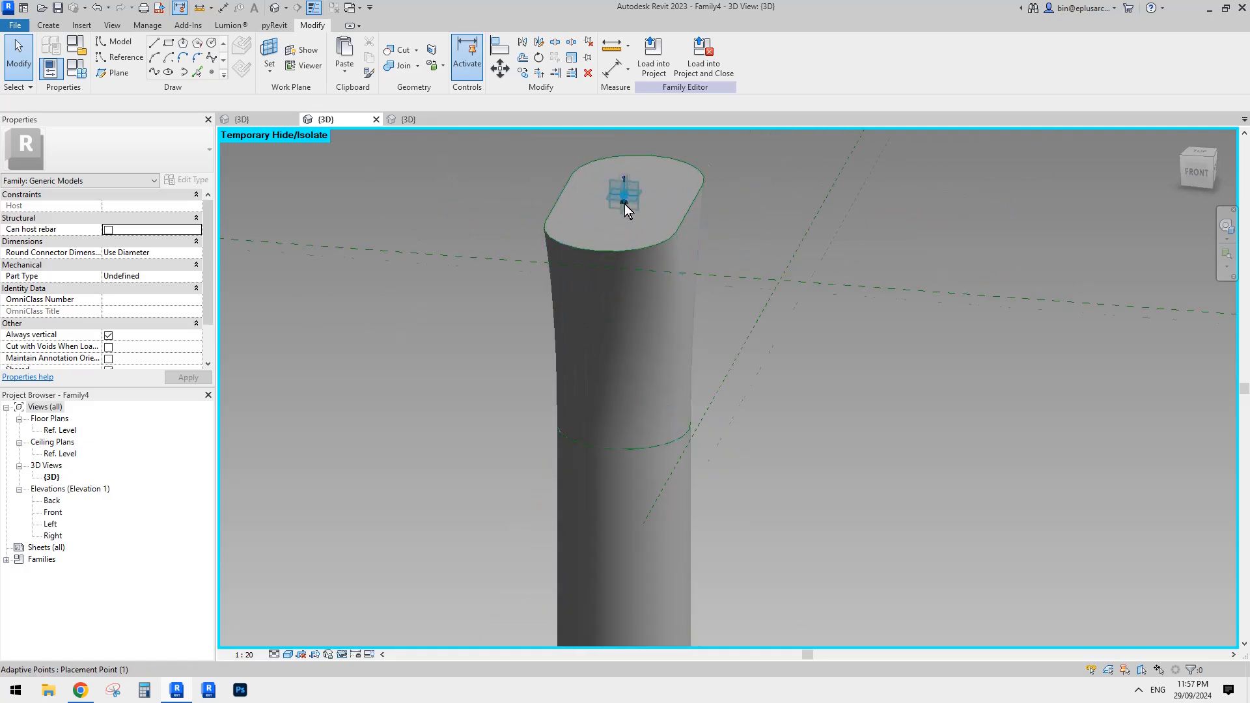
scroll(647, 205, "down", 1)
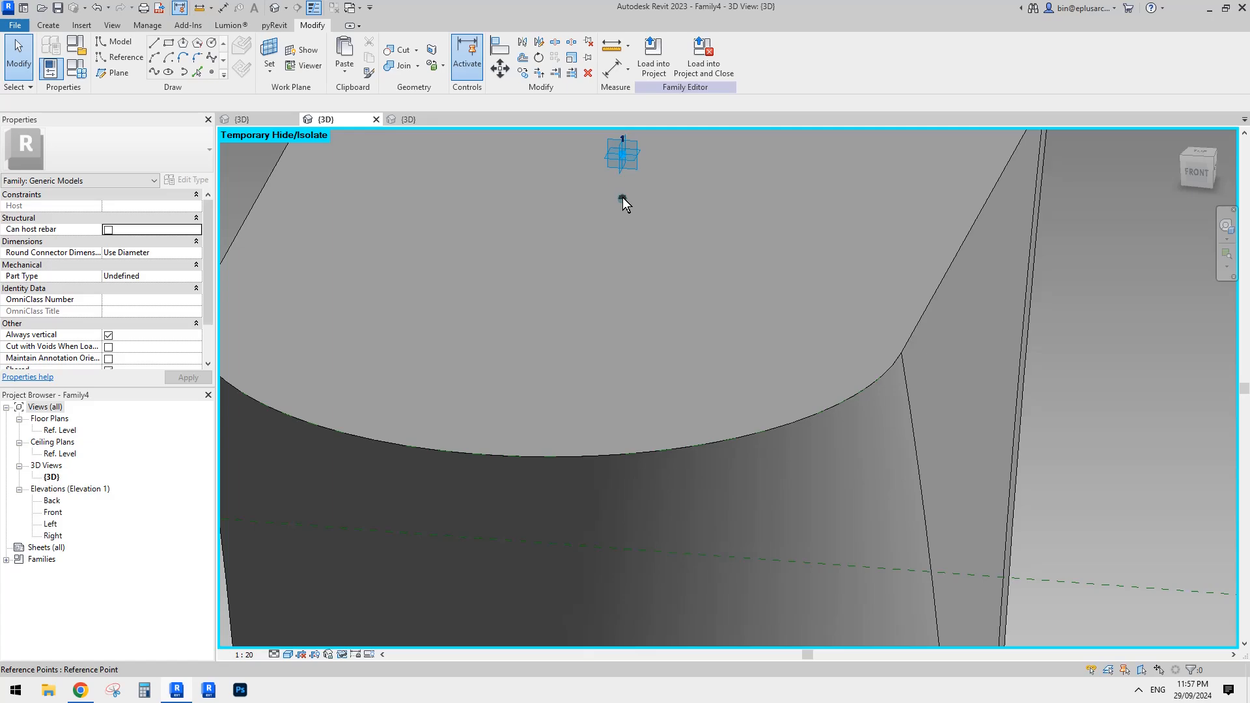
- Raise the pier's top reference point to an offset of about 15130 above its placement point
left_click(623, 197)
scroll(642, 232, "down", 6)
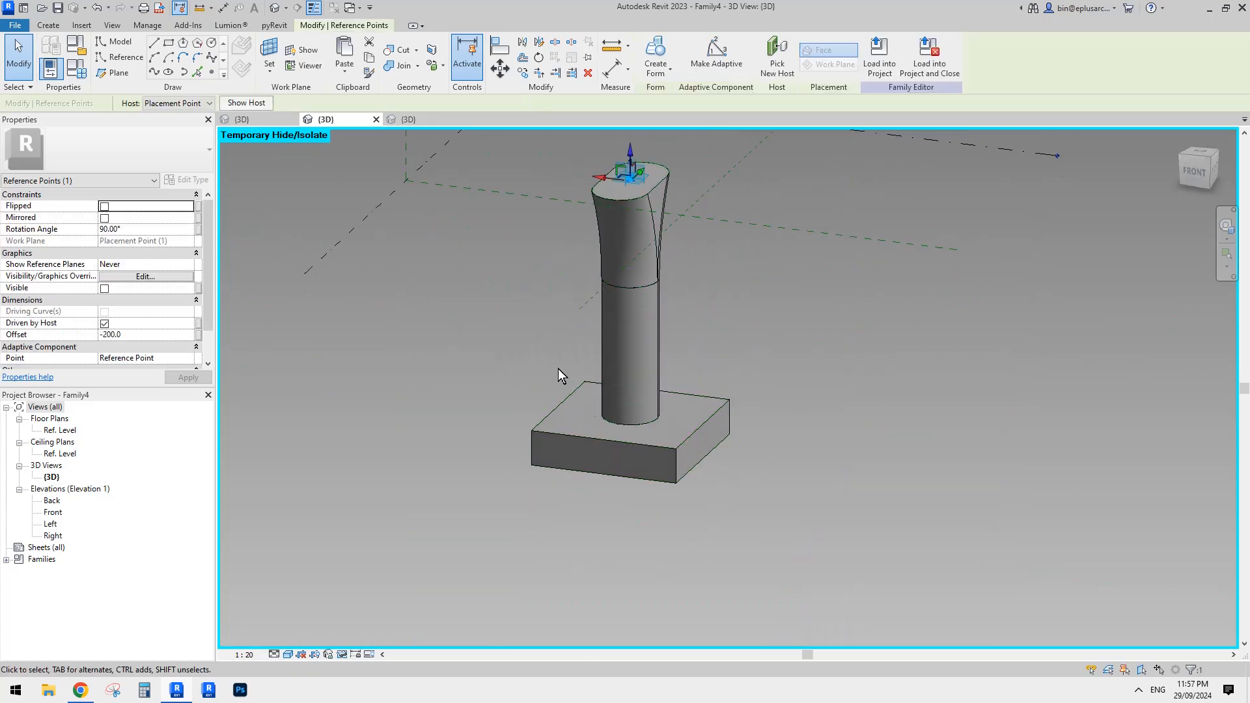
scroll(636, 280, "up", 1)
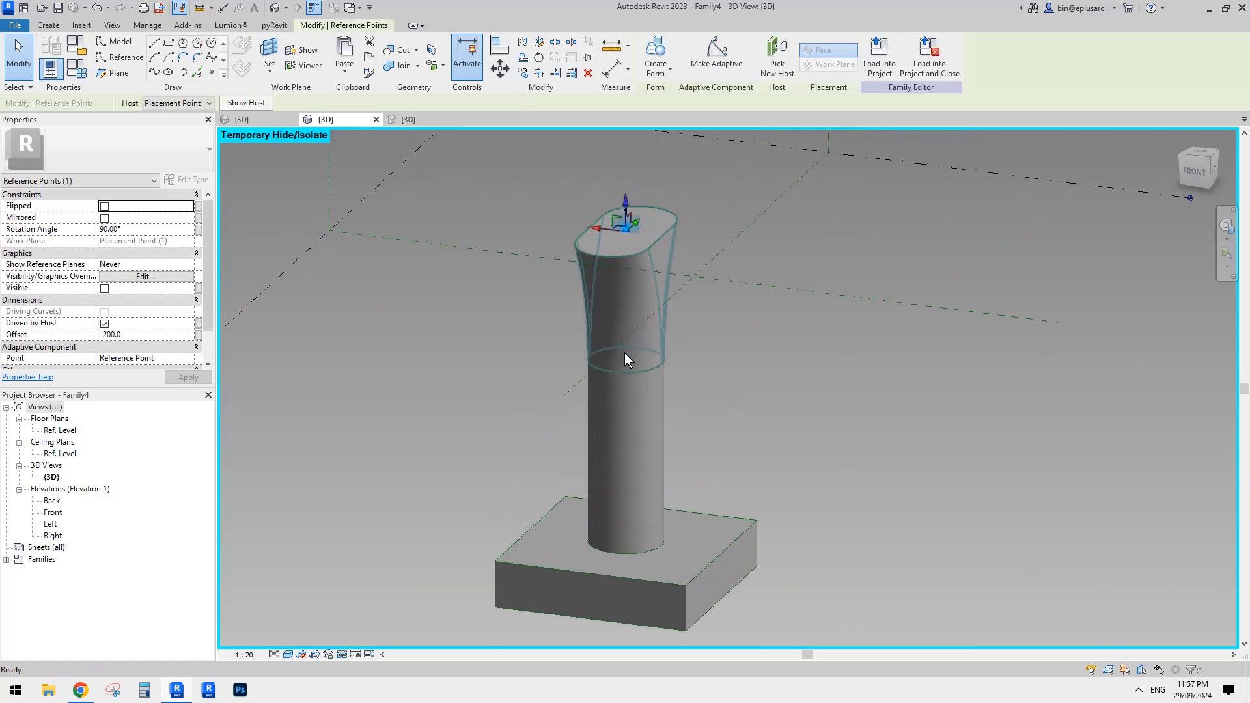
scroll(620, 245, "up", 5)
scroll(625, 254, "down", 6)
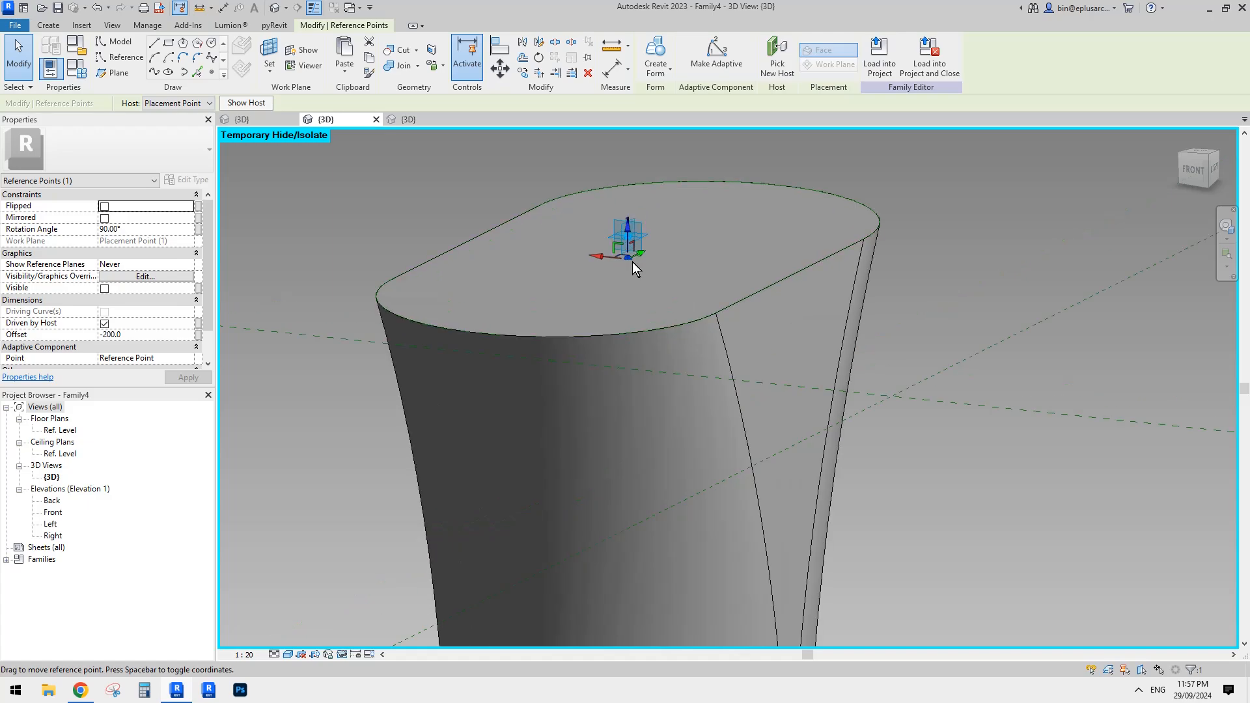
middle_click_drag(670, 290, 646, 254, "shift")
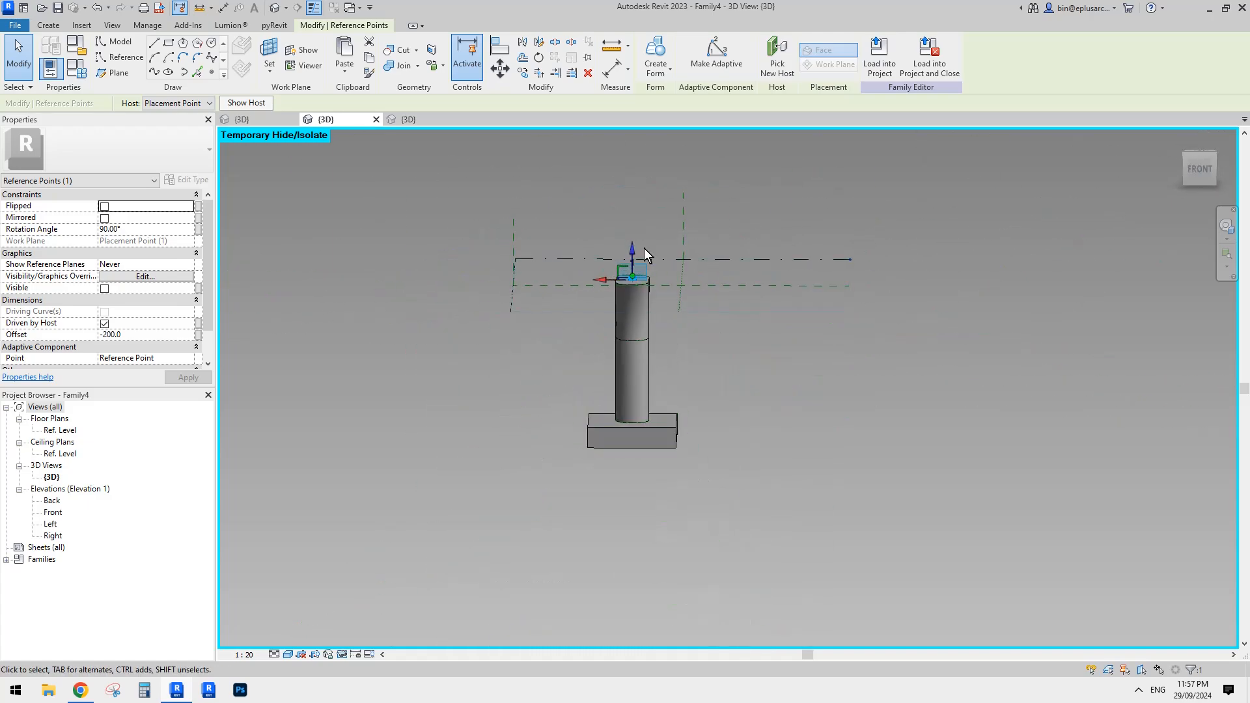
left_click_drag(672, 192, 672, 189)
middle_click_drag(681, 245, 669, 344)
middle_click_drag(669, 345, 664, 307, "shift")
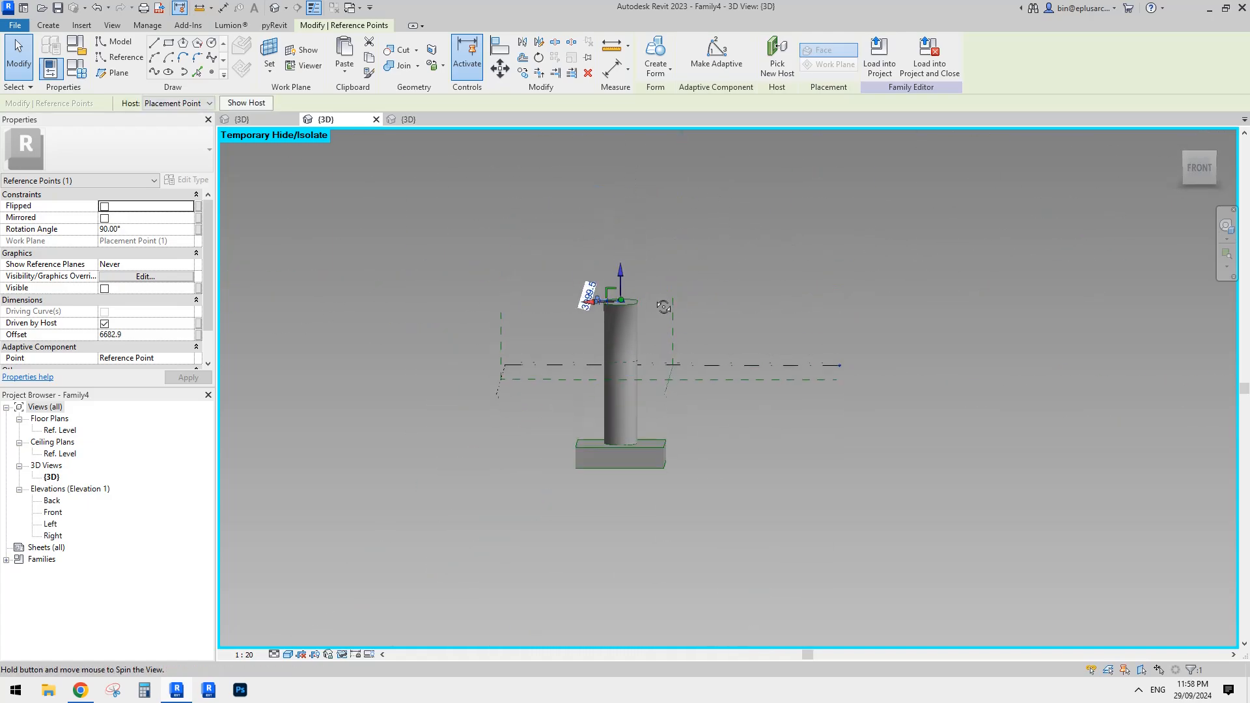
left_click_drag(622, 269, 771, 252)
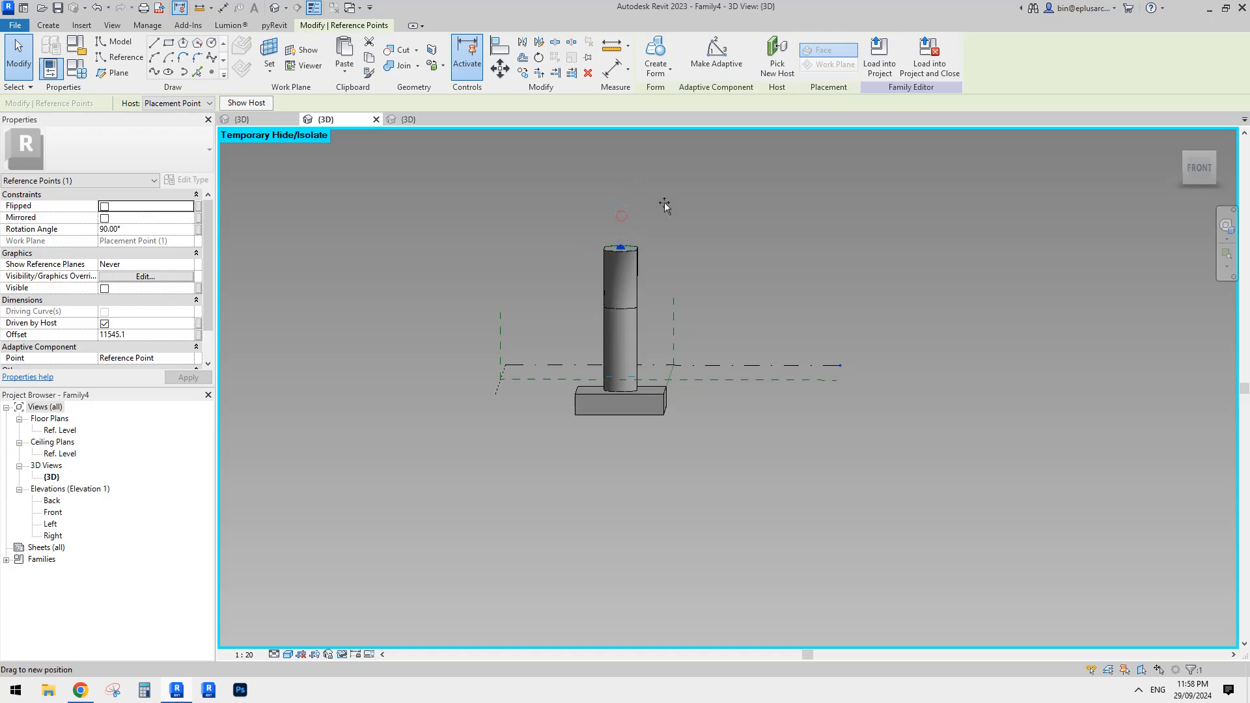
left_click_drag(665, 202, 665, 197)
middle_click_drag(688, 262, 643, 254, "shift")
scroll(641, 255, "up", 1)
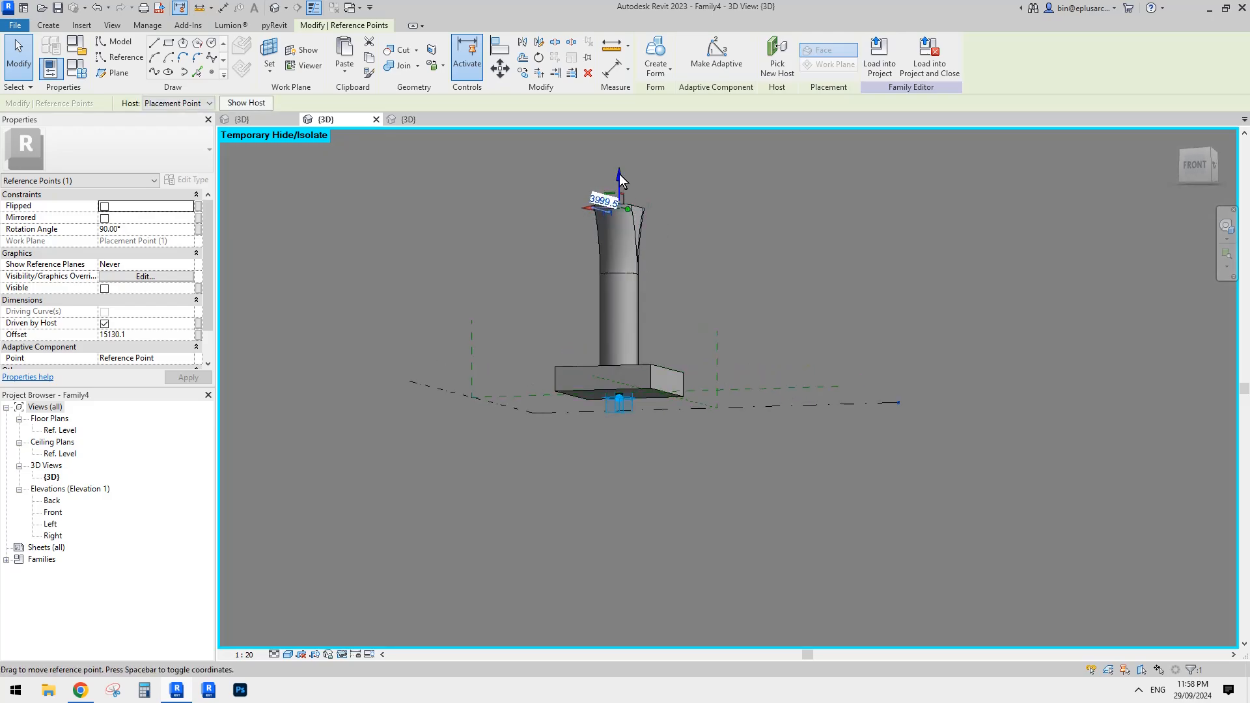
- Lower the pier's top reference point to an offset of about 13236.5, bringing the footing down to the placement point
left_click_drag(619, 175, 621, 185)
middle_click_drag(670, 225, 622, 195, "shift")
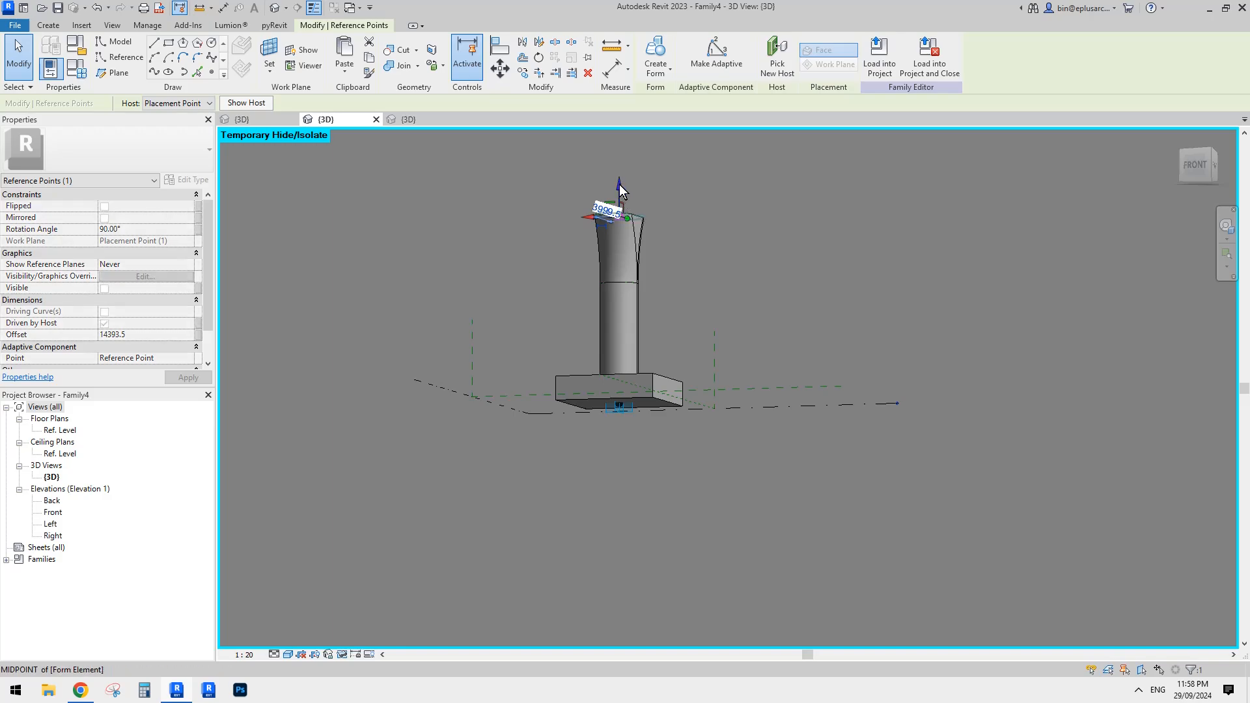
left_click_drag(619, 198, 620, 202)
middle_click_drag(642, 230, 708, 285, "shift")
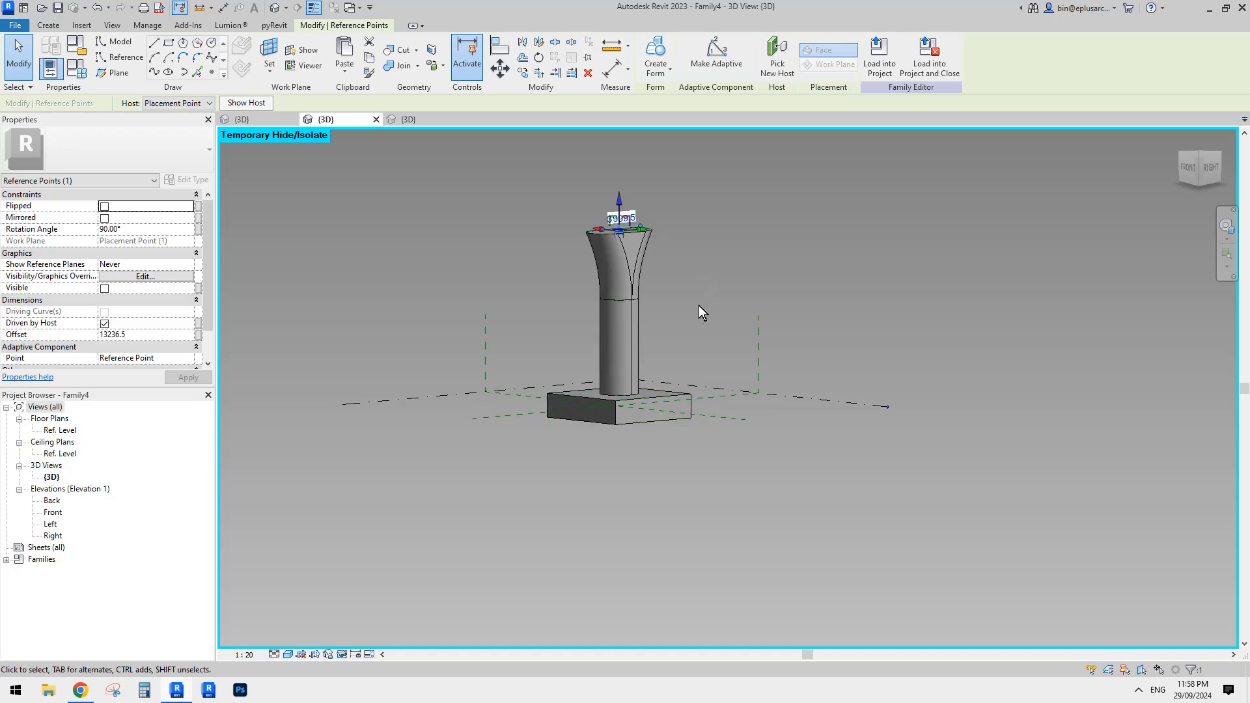
- Display the pier in wireframe and check its reference points and footing against the placement point
scroll(686, 322, "up", 3)
key("w")
key("f")
middle_click_drag(702, 392, 653, 391, "shift")
middle_click_drag(594, 174, 599, 211)
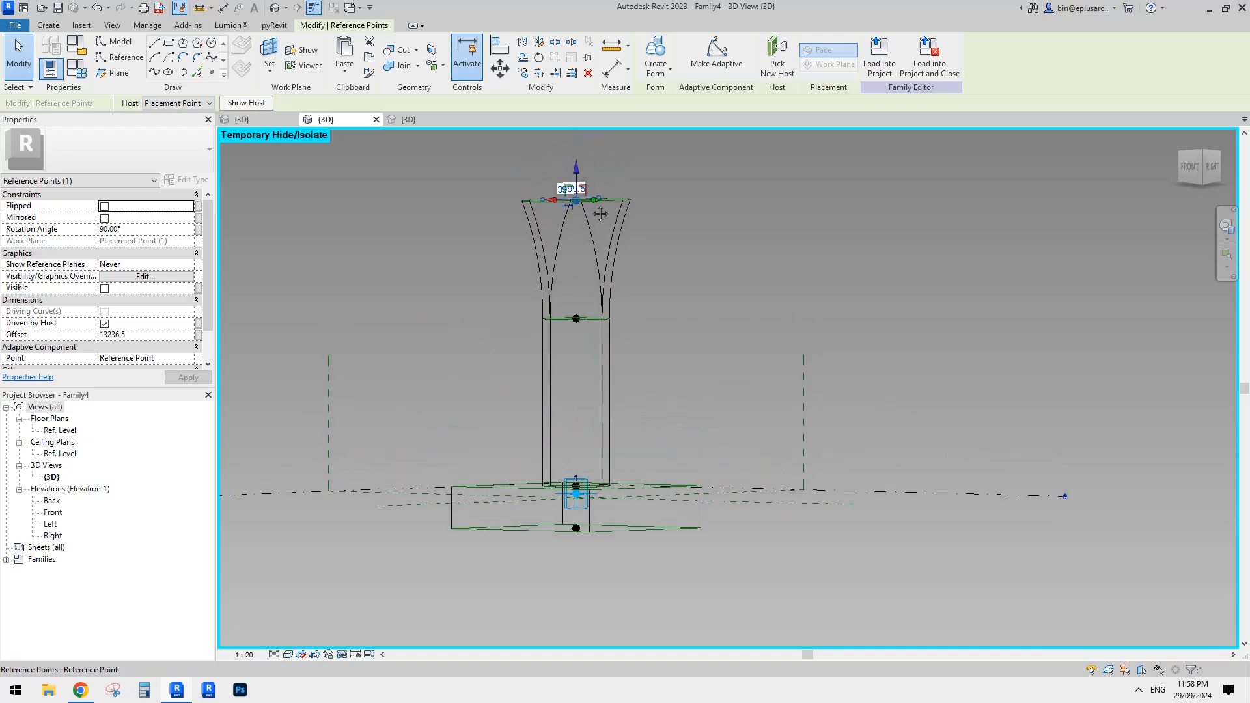
left_click_drag(579, 167, 579, 168)
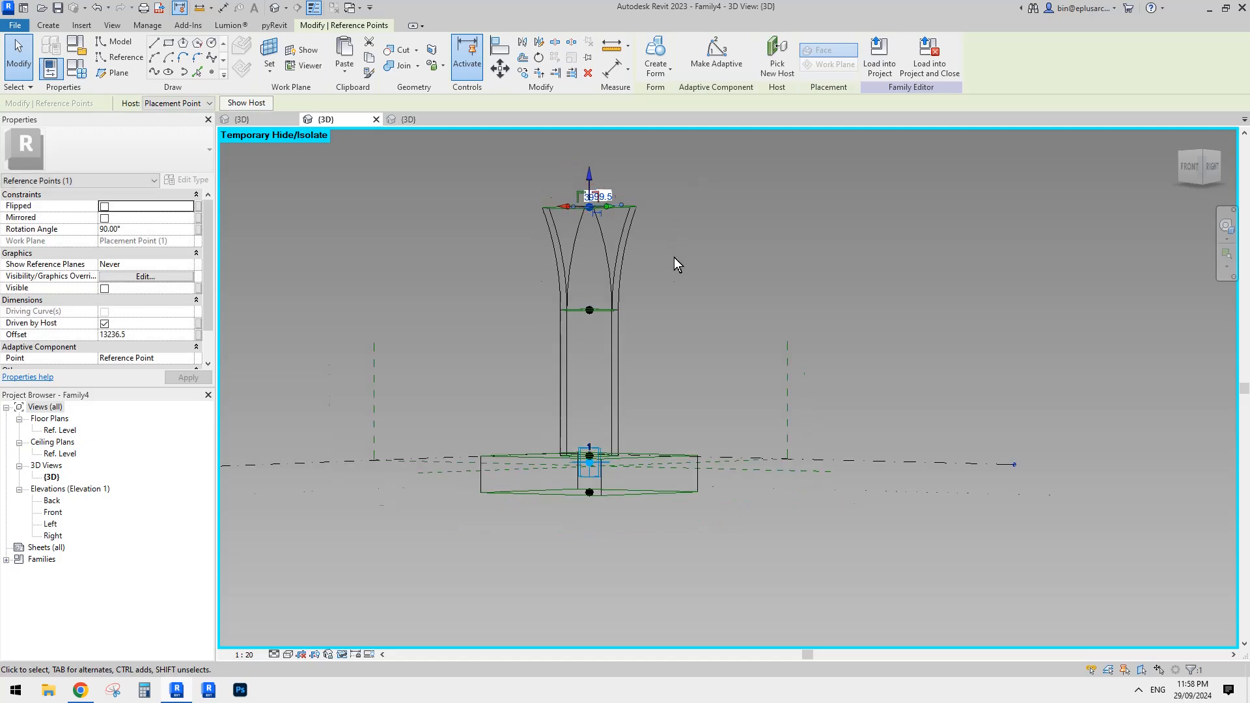
middle_click_drag(674, 257, 631, 204, "shift")
key("Escape")
middle_click_drag(674, 263, 603, 248, "shift")
scroll(618, 349, "up", 3)
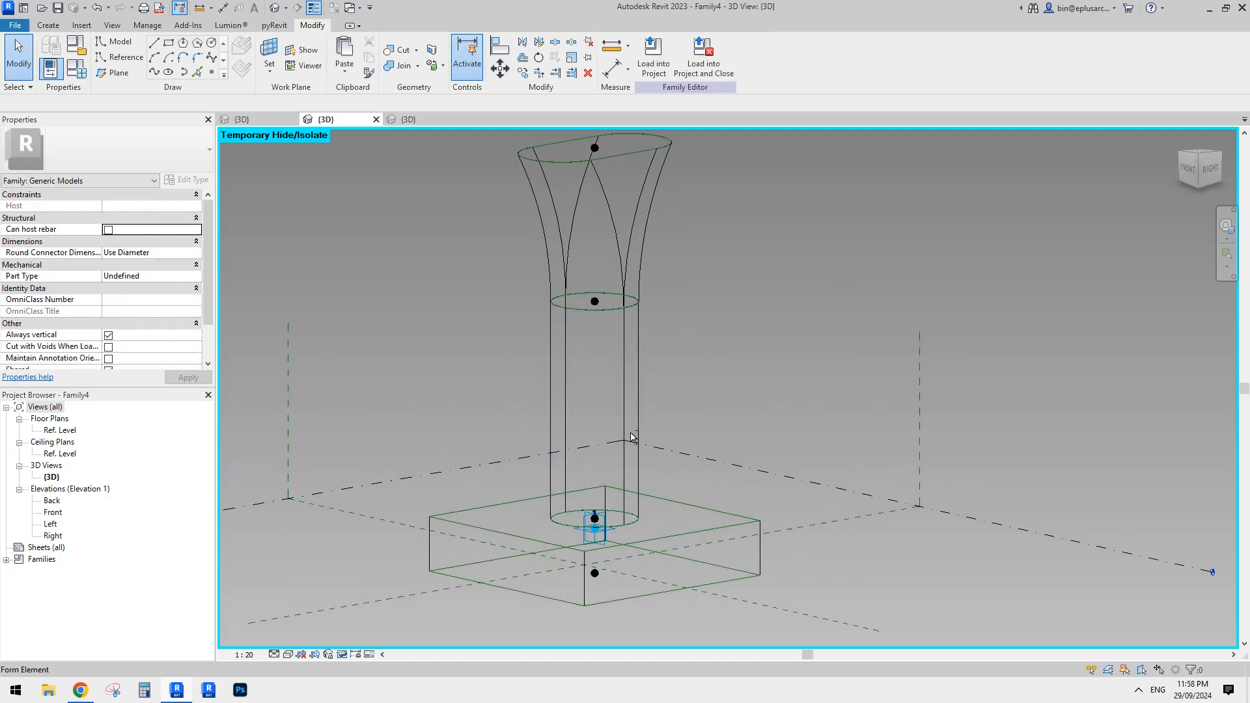
middle_click_drag(599, 535, 648, 521, "shift")
scroll(648, 521, "down", 3)
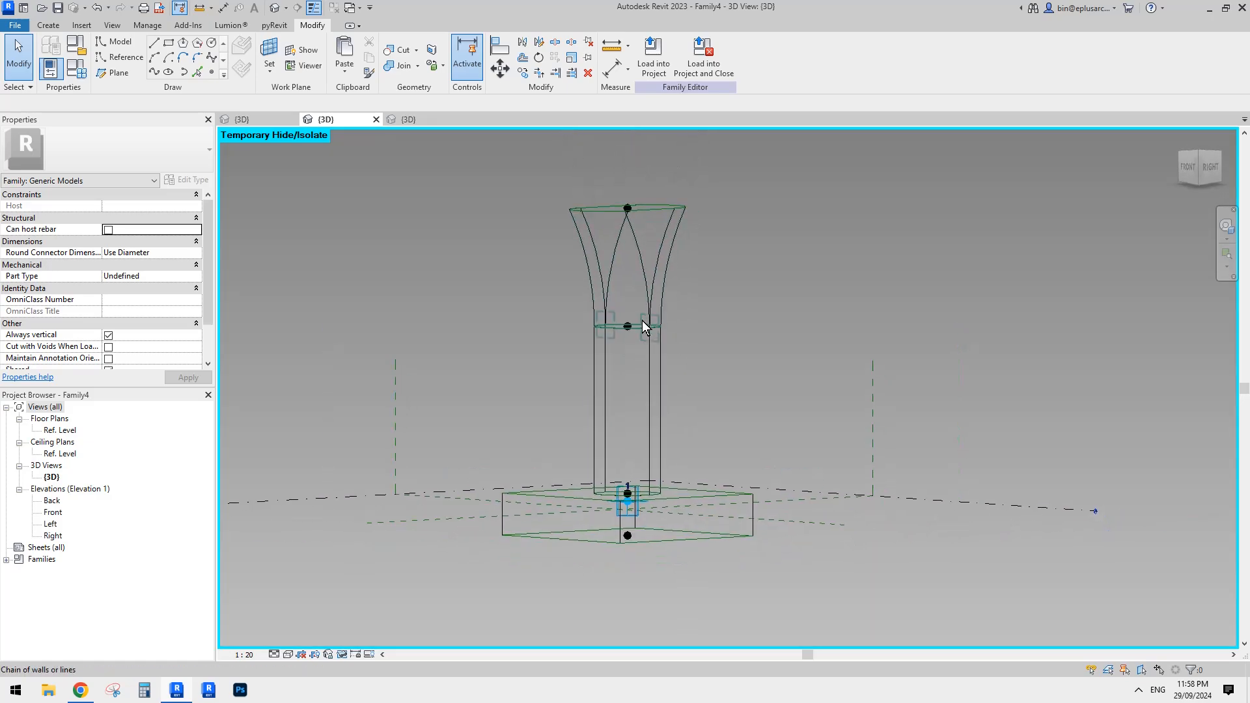
- Load the modified pier family into Family3, overwriting the existing version, and inspect the piers at the deck's end
left_click(660, 65)
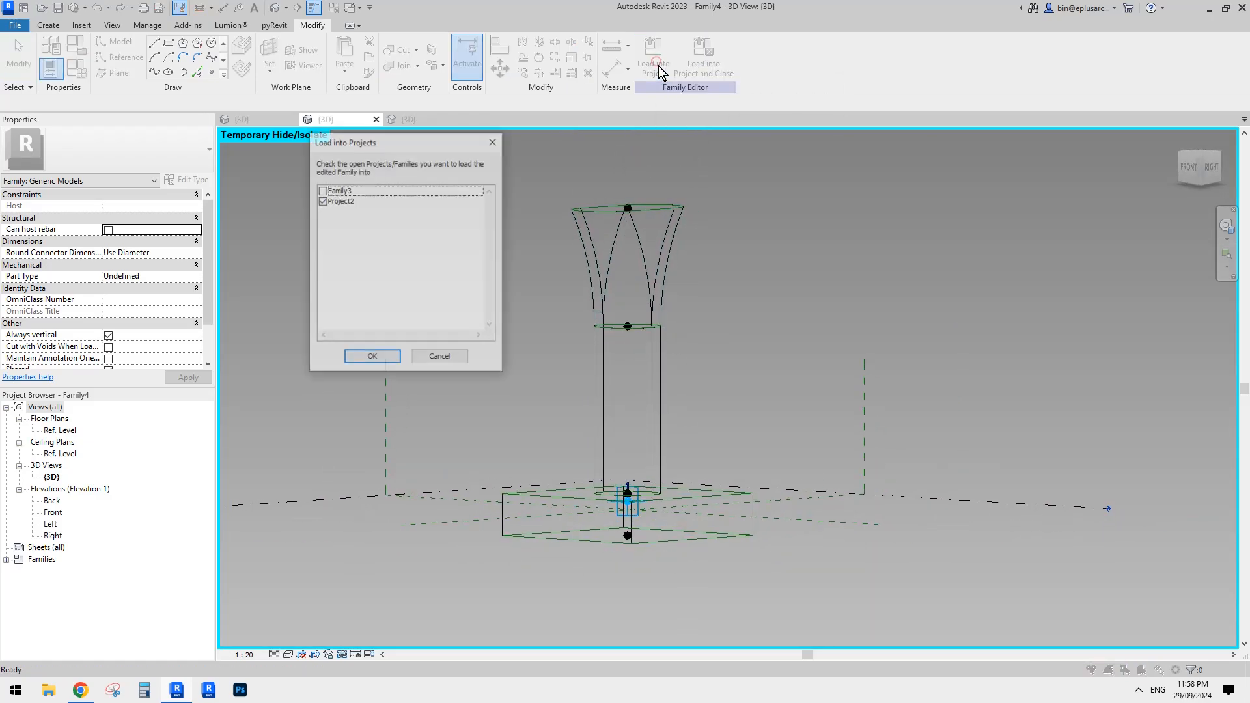
left_click(321, 201)
left_click(372, 358)
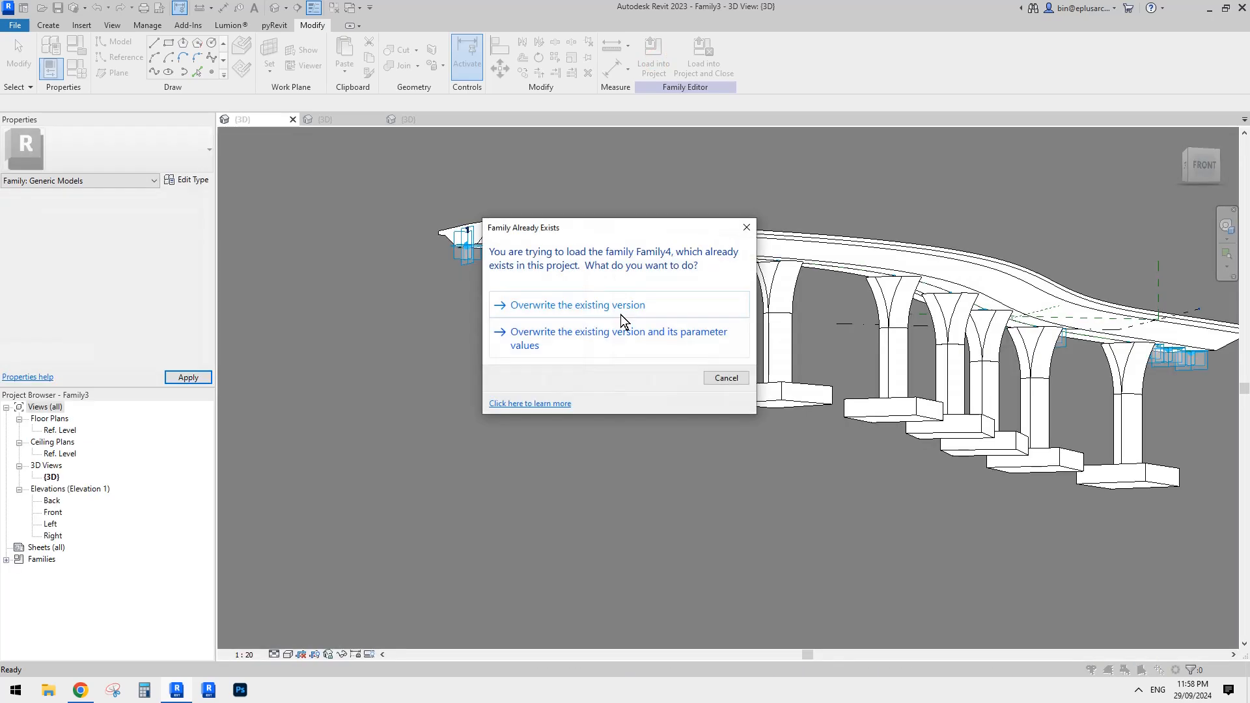
left_click(612, 303)
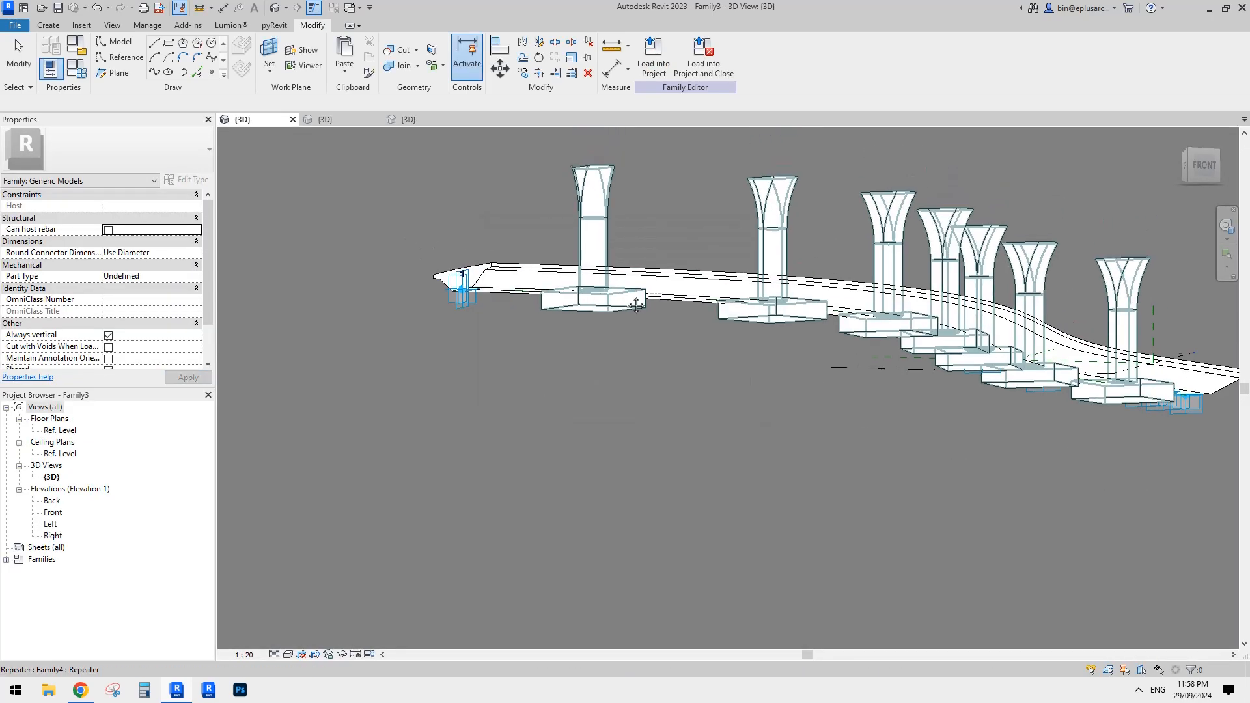
scroll(491, 345, "up", 3)
scroll(570, 338, "up", 2)
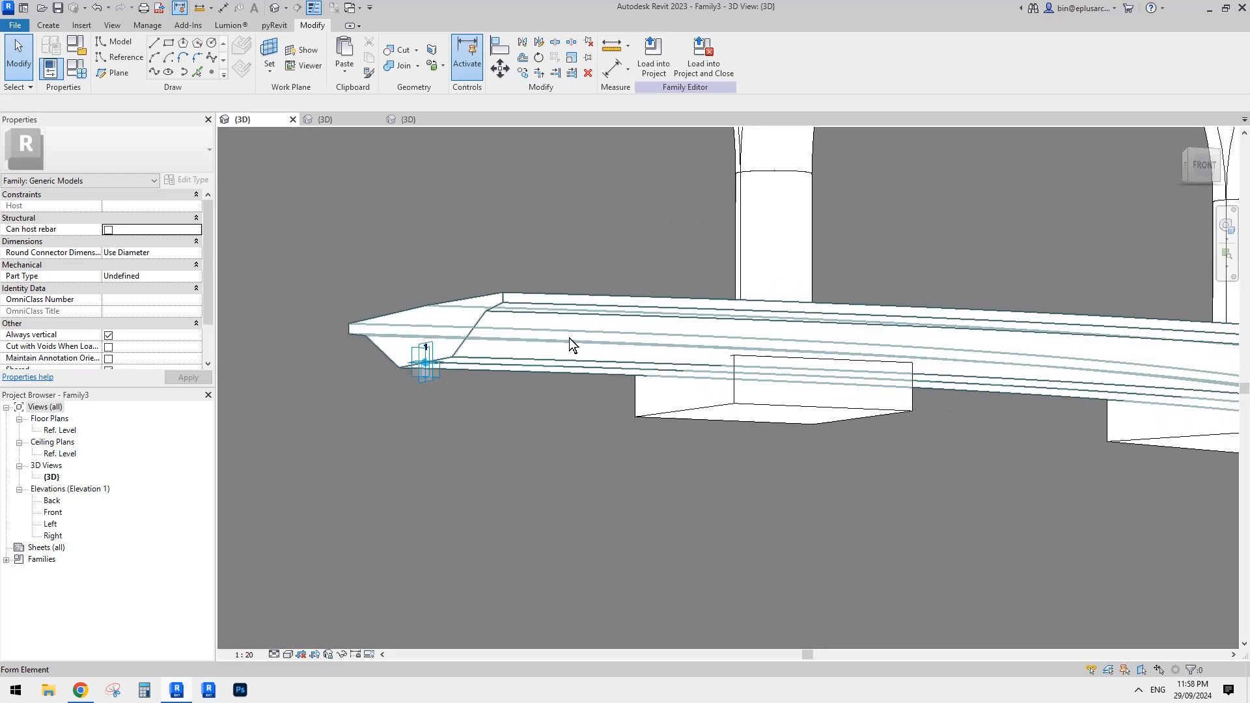
- Temporarily hide the bridge deck form, leaving its profile, path and piers to work on at the deck's start
left_click(505, 326)
middle_click_drag(506, 326, 553, 362, "shift")
scroll(535, 339, "down", 3)
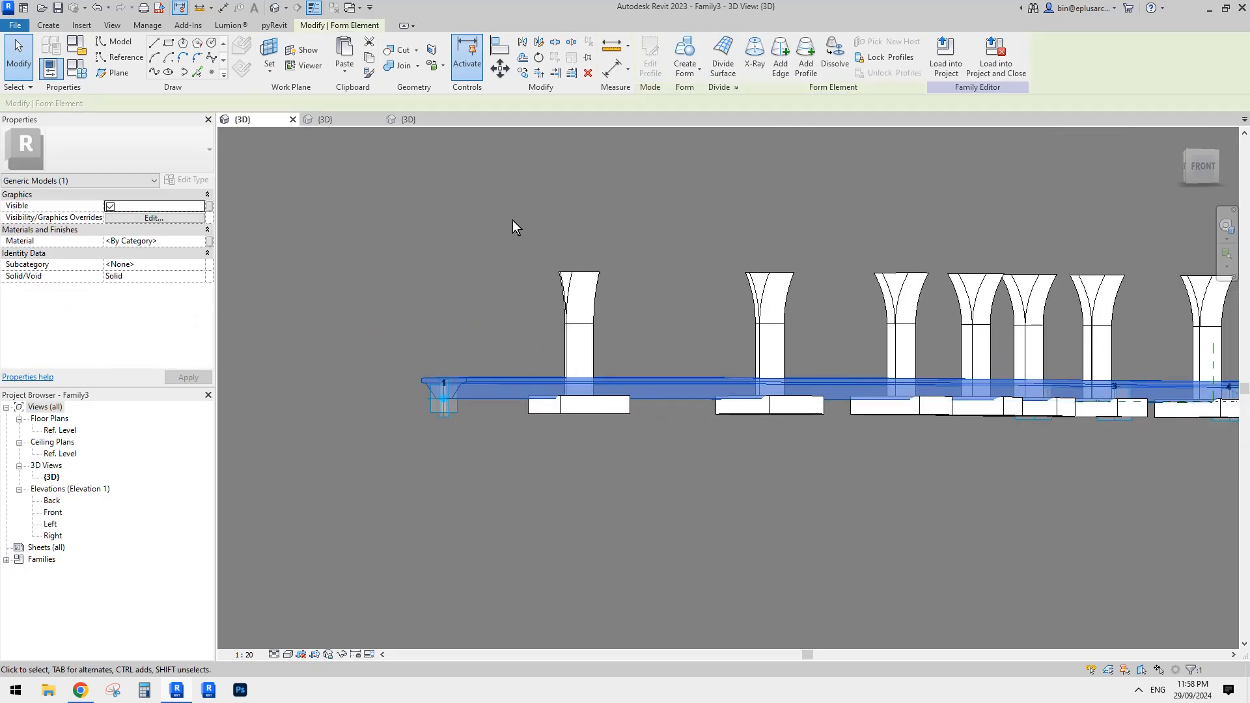
middle_click_drag(513, 220, 538, 379, "shift")
left_click(541, 428)
middle_click_drag(614, 477, 555, 455)
scroll(445, 447, "up", 3)
scroll(317, 441, "up", 4)
middle_click_drag(310, 443, 335, 443, "shift")
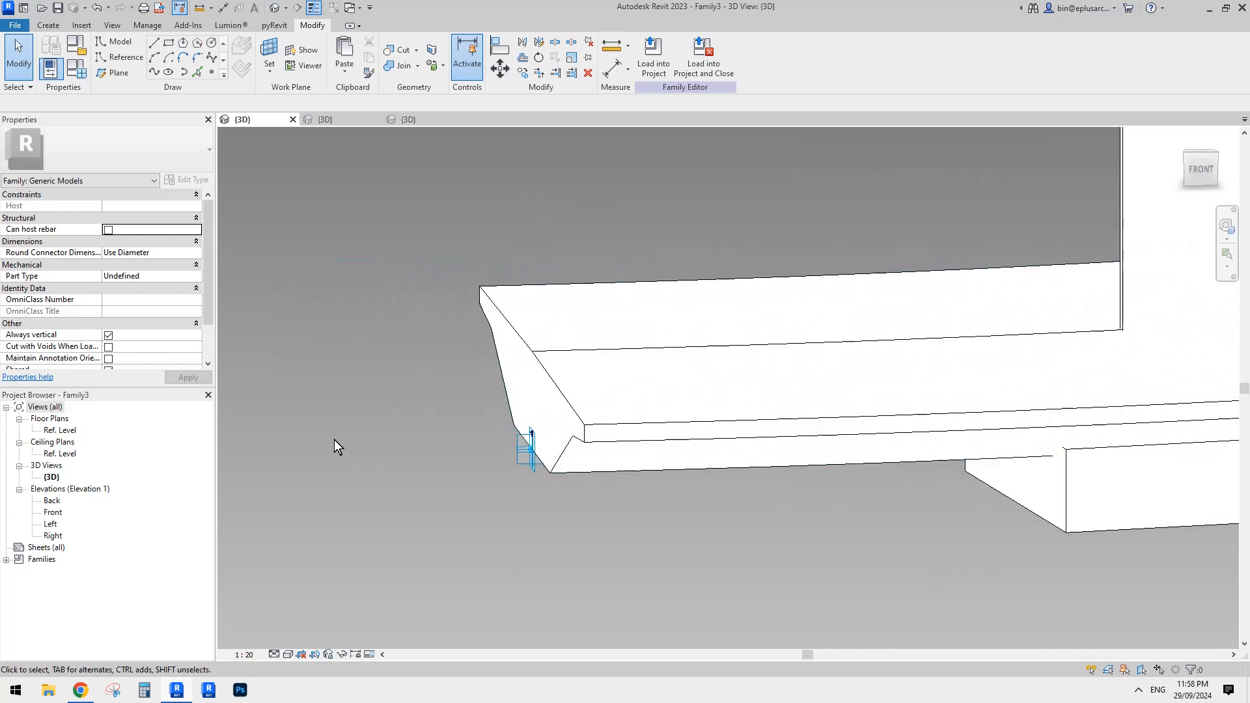
middle_click_drag(744, 394, 689, 396)
left_click(670, 378)
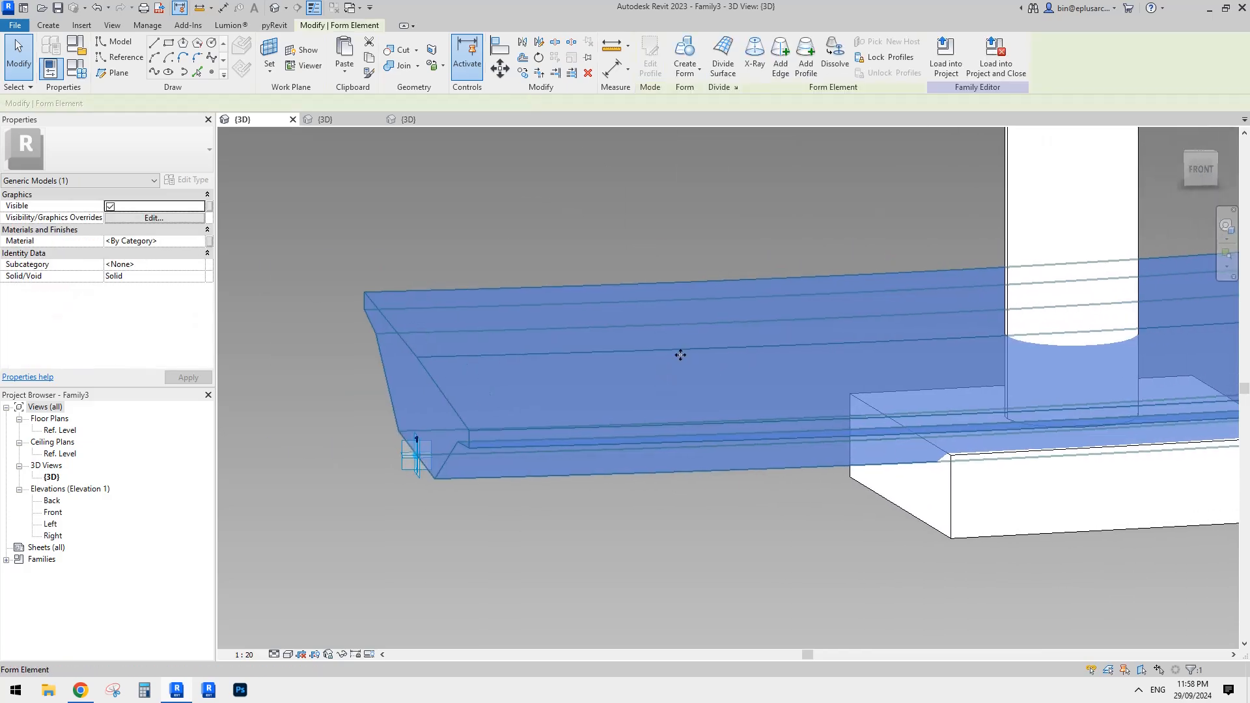
key("c")
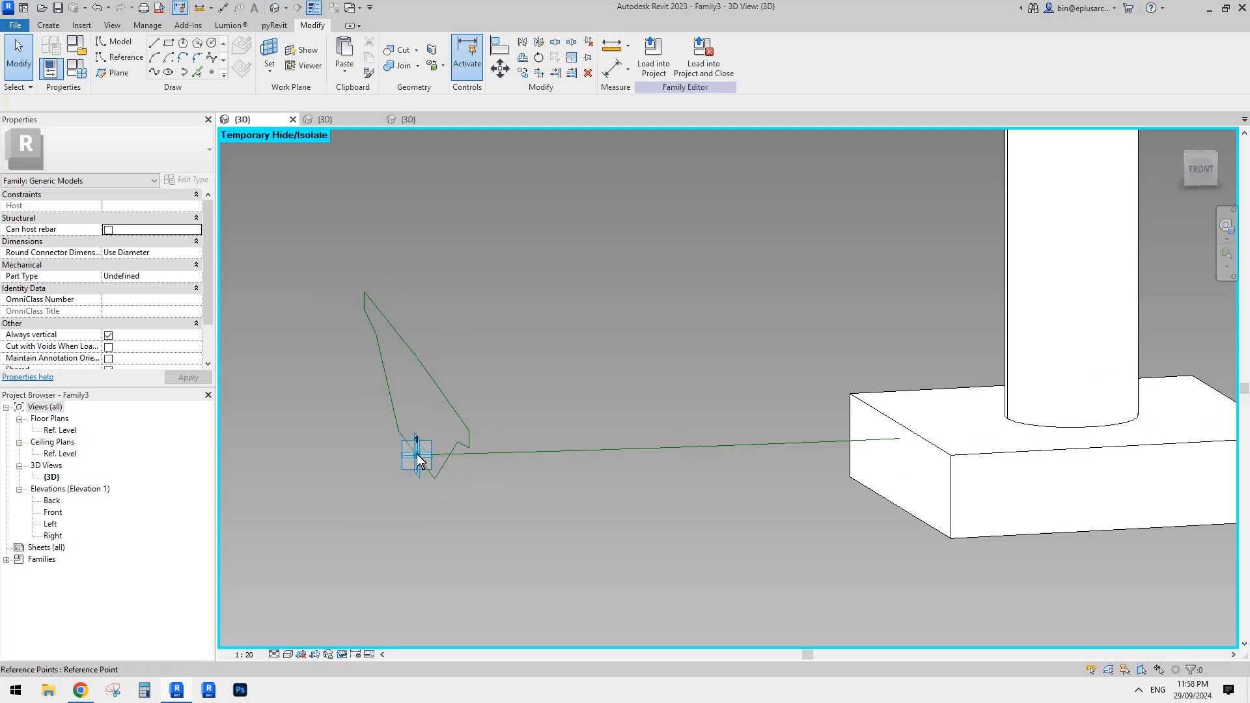
- Slide the profile's host reference point along the path from placement point 1 to the first pier, at a normalized curve parameter of about 0.067
left_click(417, 459)
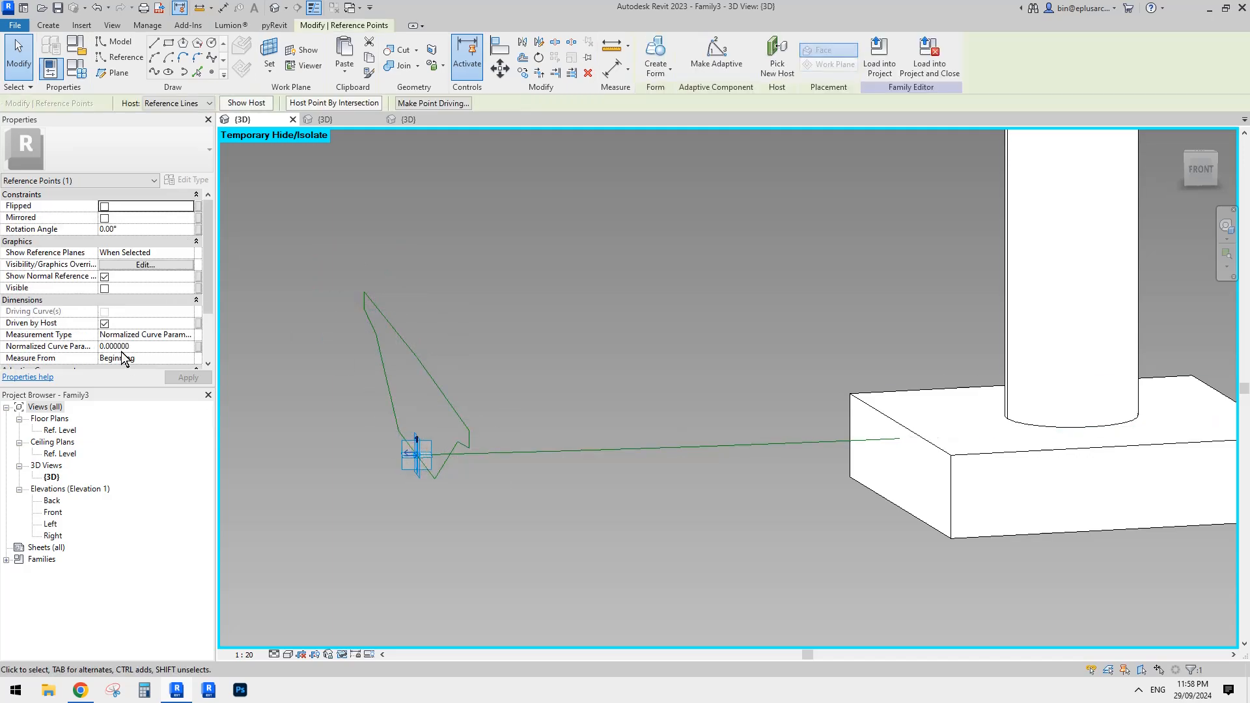
scroll(123, 354, "down", 2)
middle_click_drag(341, 434, 409, 425)
middle_click_drag(506, 463, 575, 462, "shift")
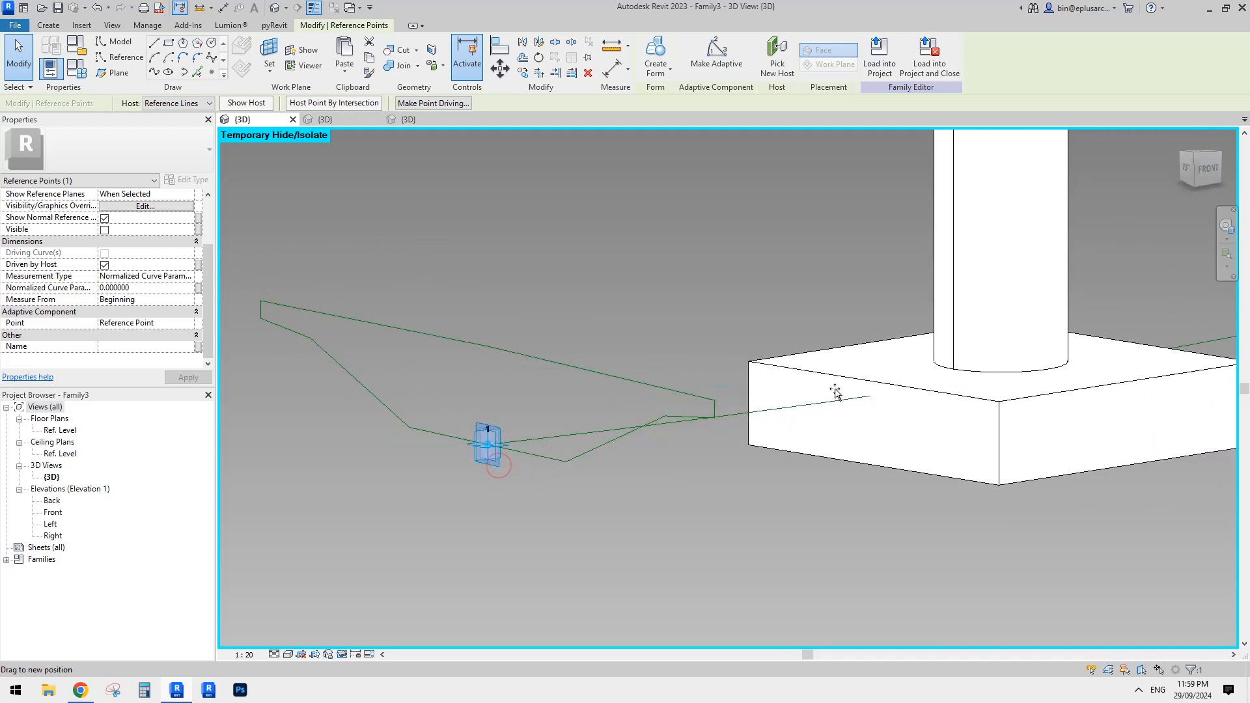
scroll(953, 389, "down", 2)
middle_click_drag(960, 391, 895, 437)
scroll(946, 385, "down", 1)
middle_click_drag(894, 437, 810, 435, "shift")
middle_click_drag(886, 297, 863, 335)
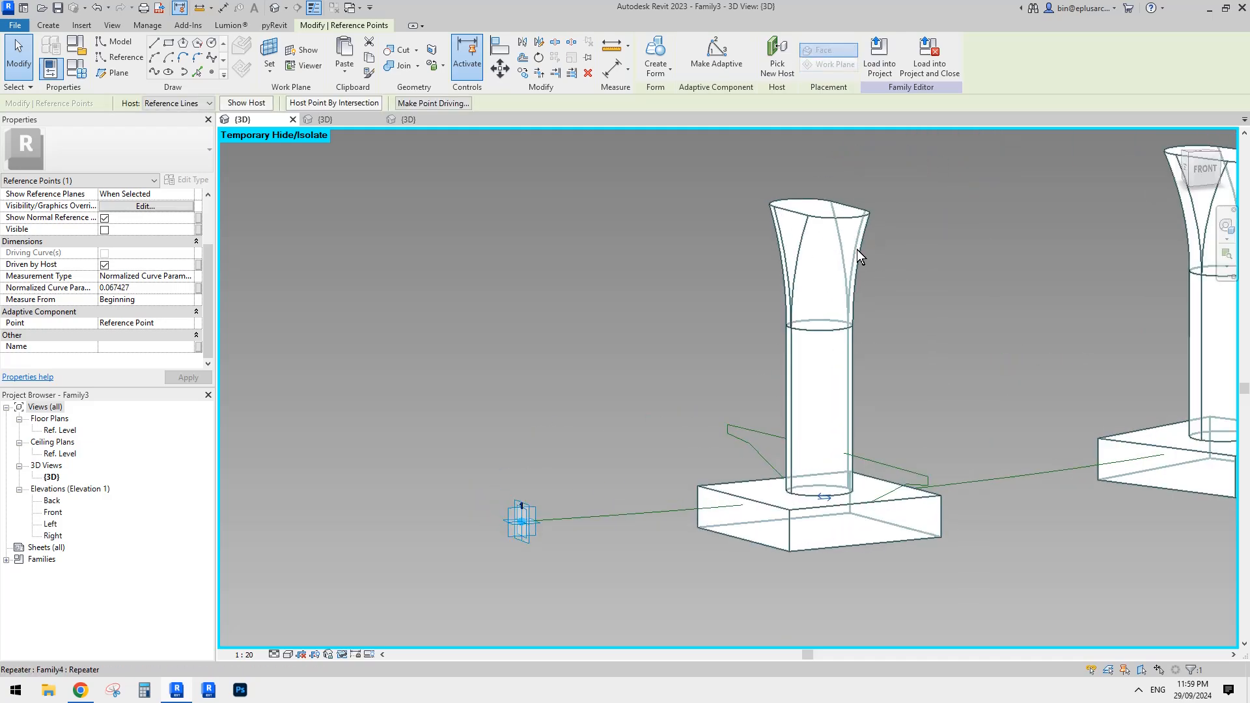
middle_click_drag(842, 244, 863, 389, "shift")
key("Escape")
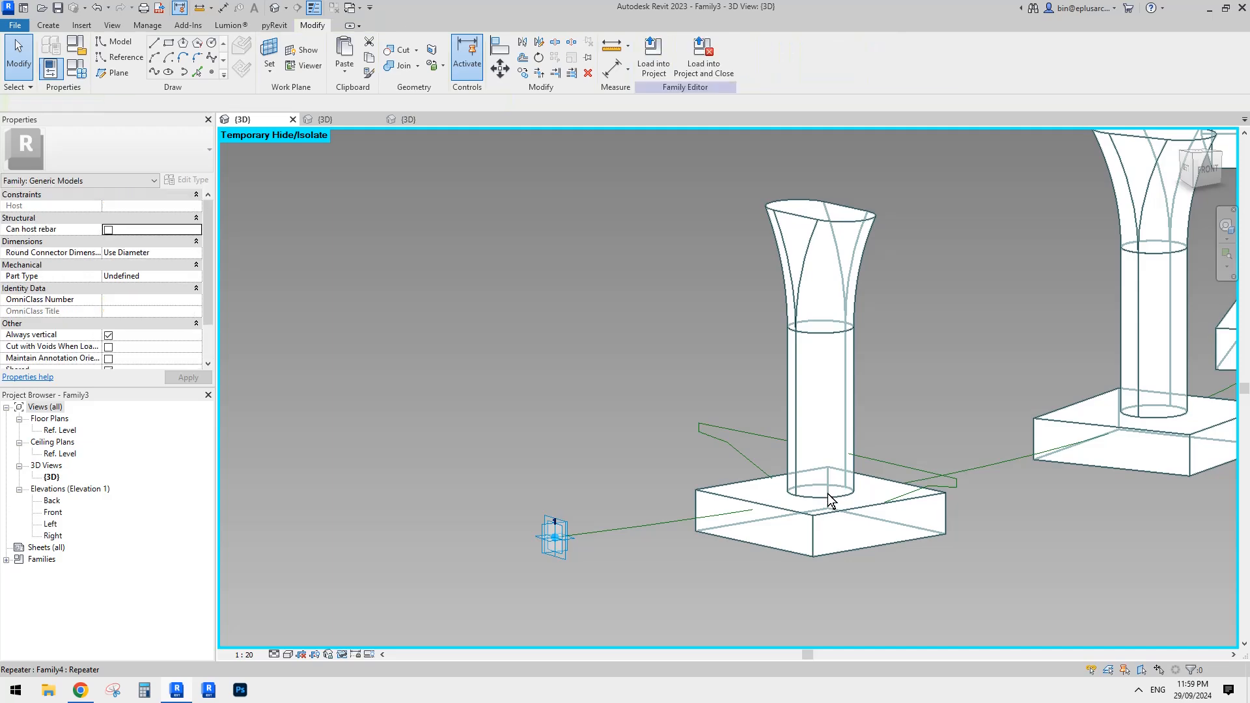
- In wireframe front view, move the deck profile's reference lines vertically about 13236.5 from the path up to the first pier's top
left_click(892, 470)
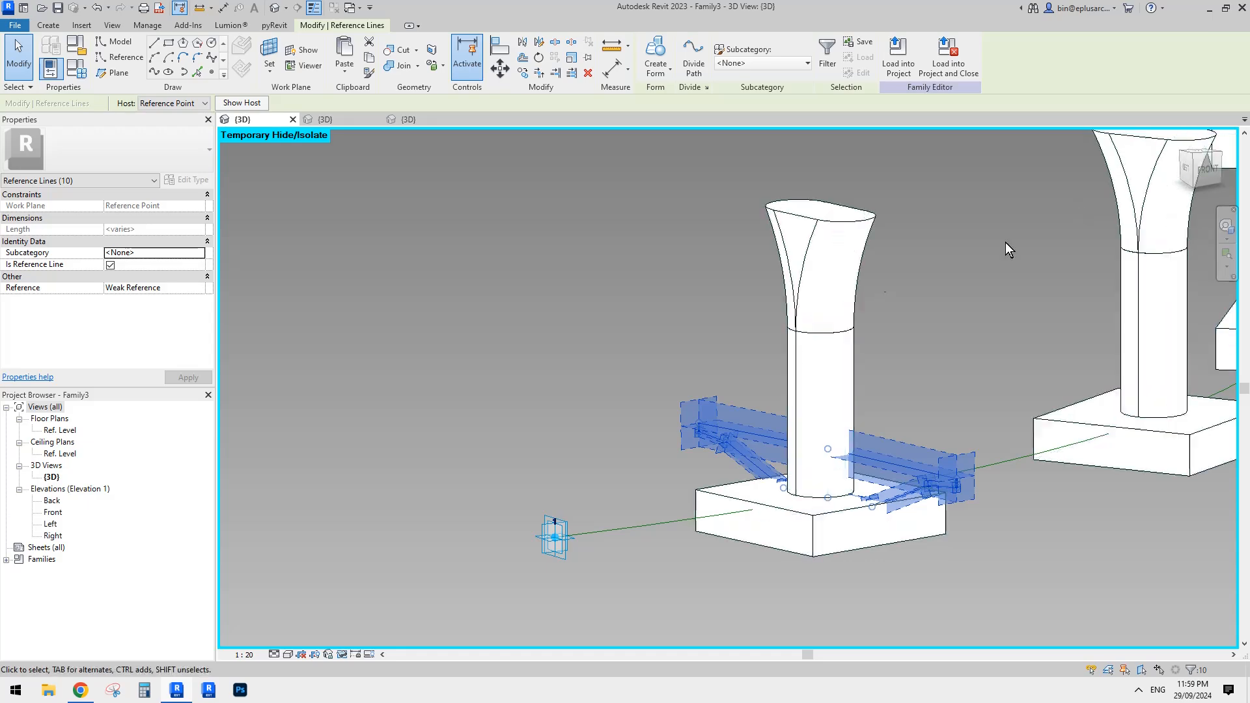
mouse_move(821, 294)
middle_mouse_down("shift")
mouse_move(783, 290)
mouse_move(796, 291)
middle_mouse_up("shift")
left_click(1206, 171)
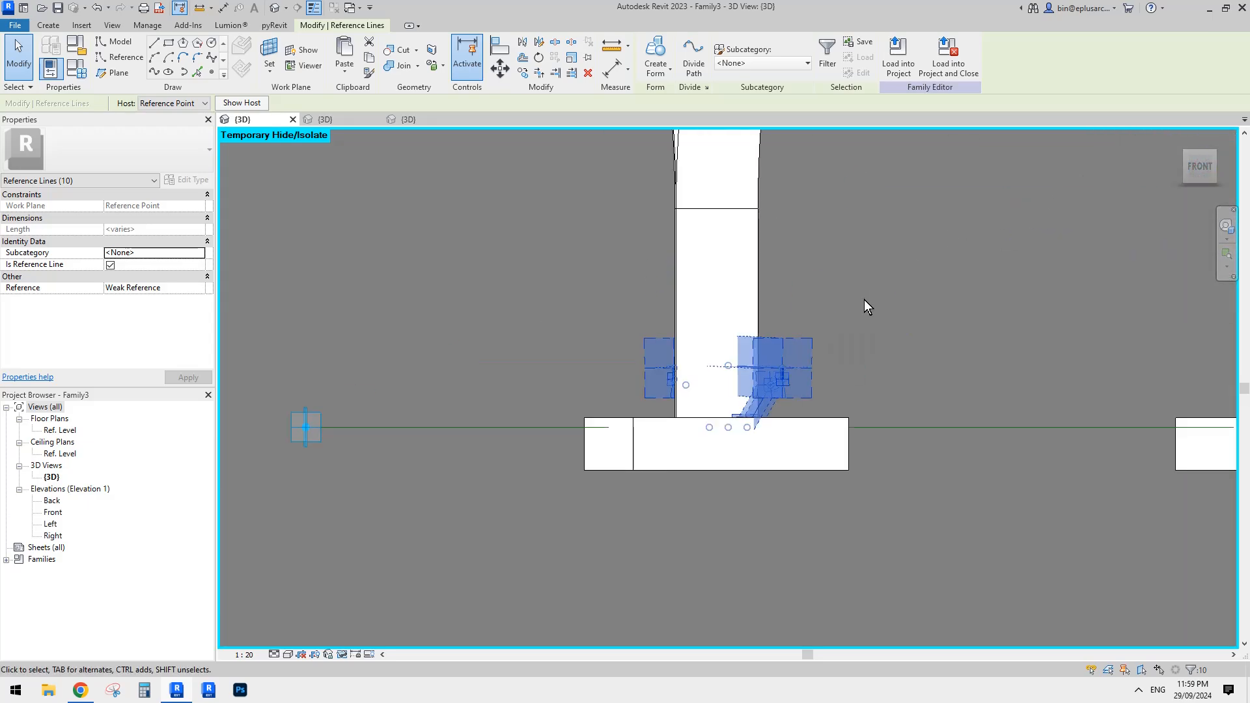
key("f")
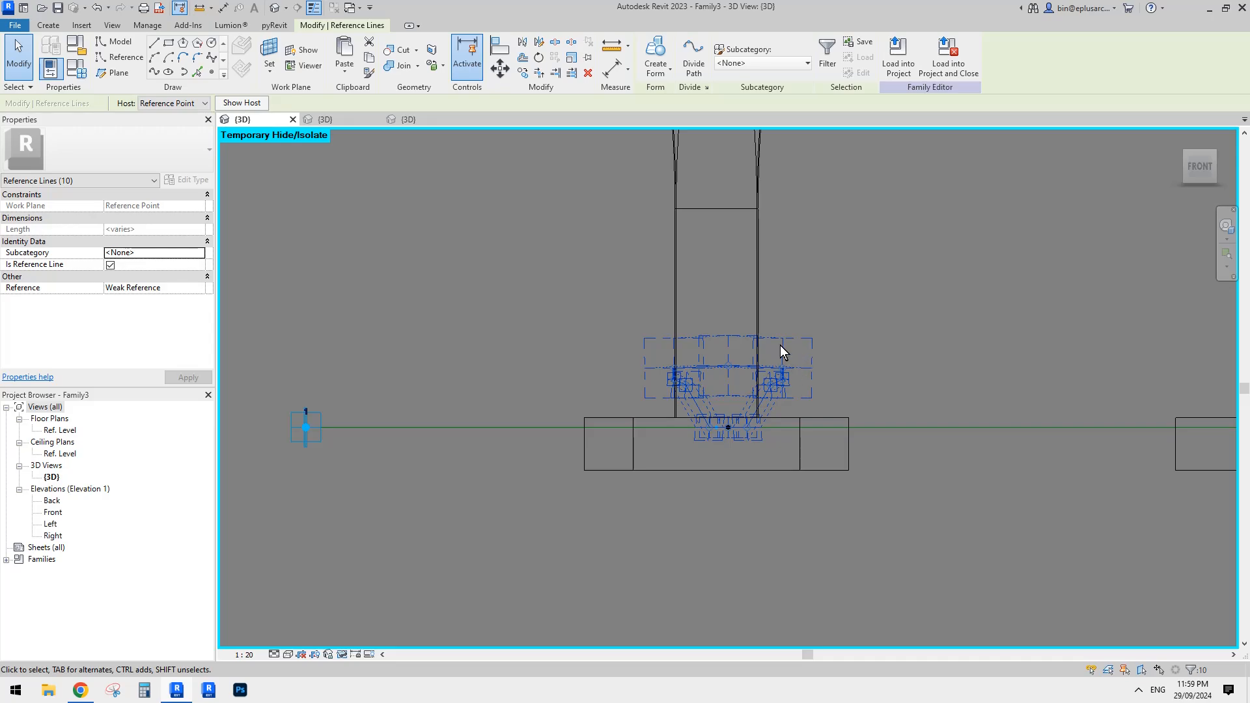
key("m")
key("v")
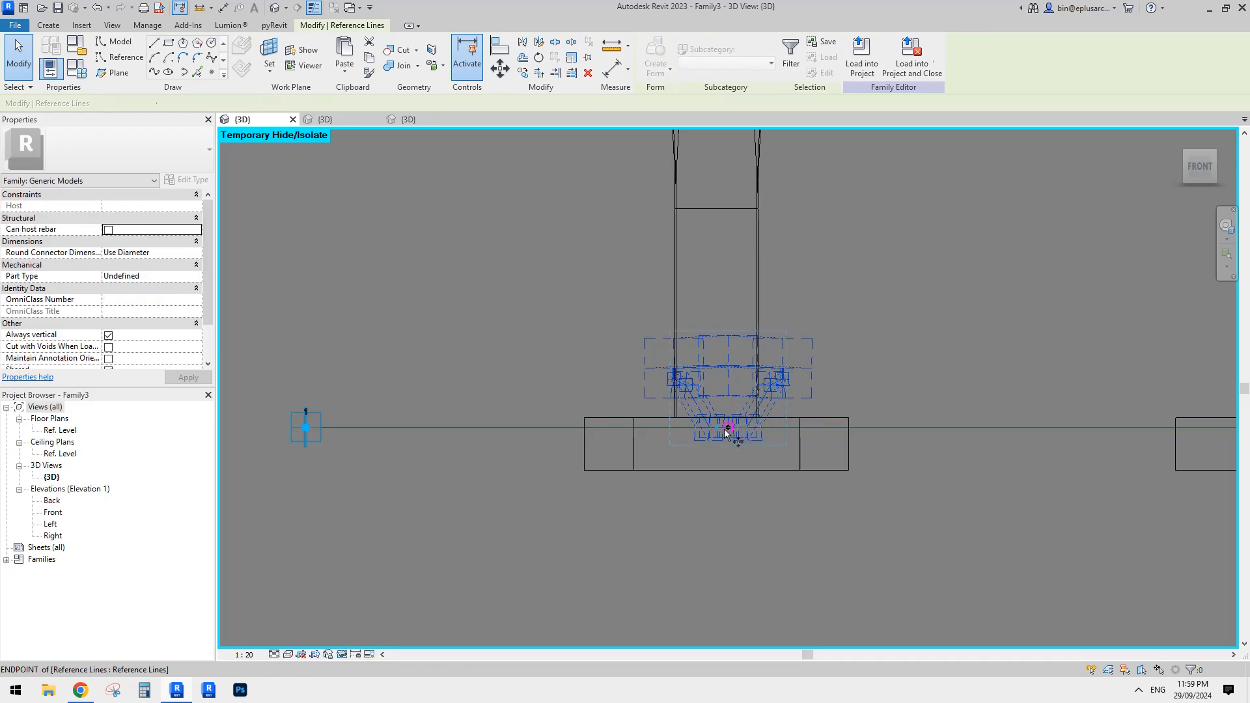
left_click(726, 429)
middle_click_drag(744, 297, 741, 459)
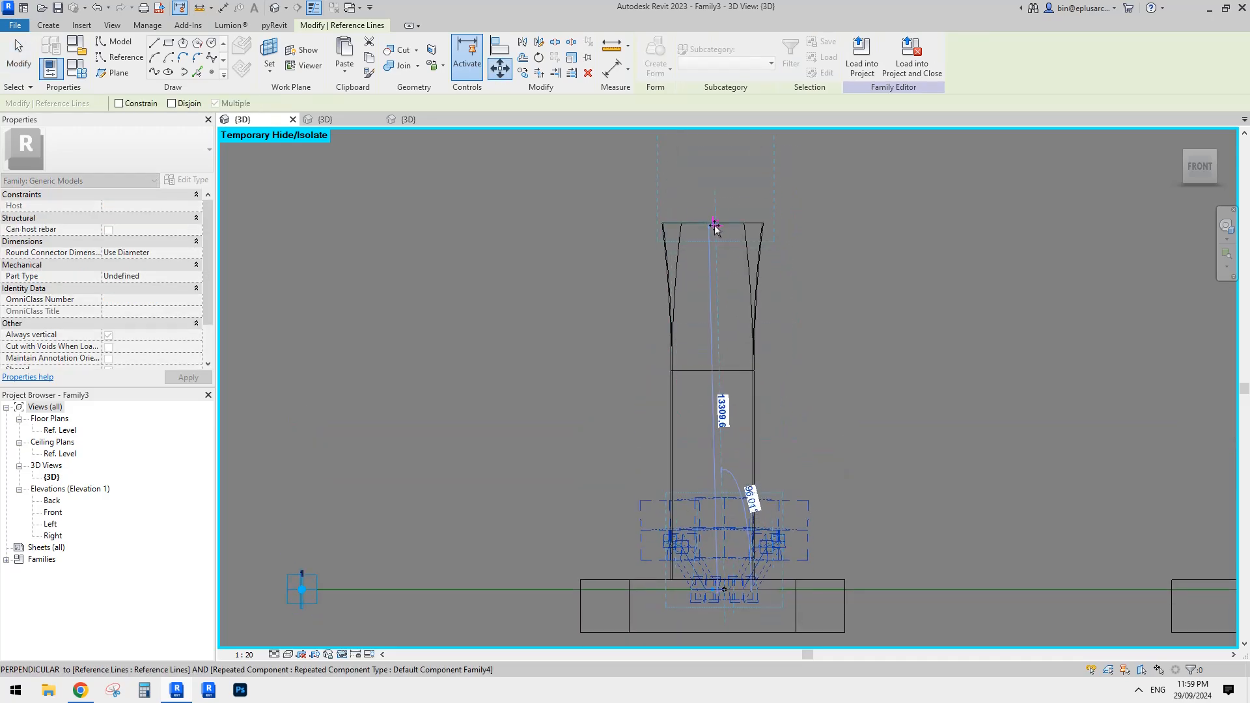
scroll(715, 226, "up", 3)
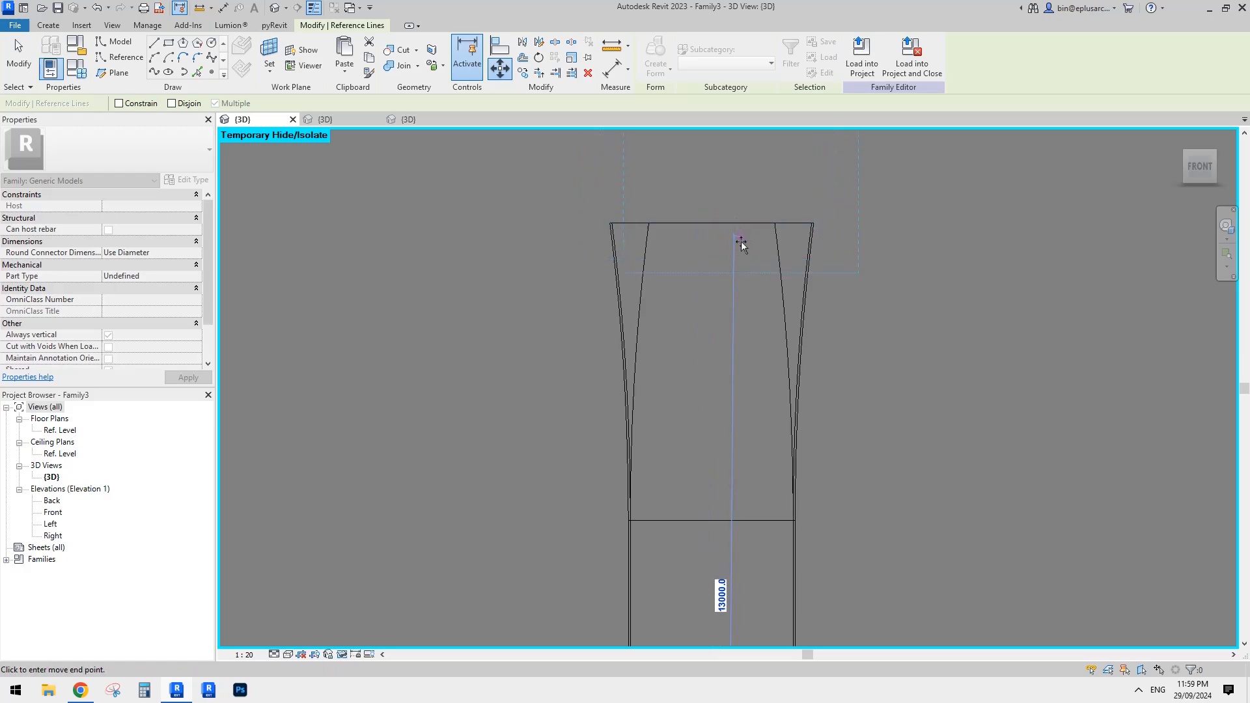
scroll(732, 260, "down", 5)
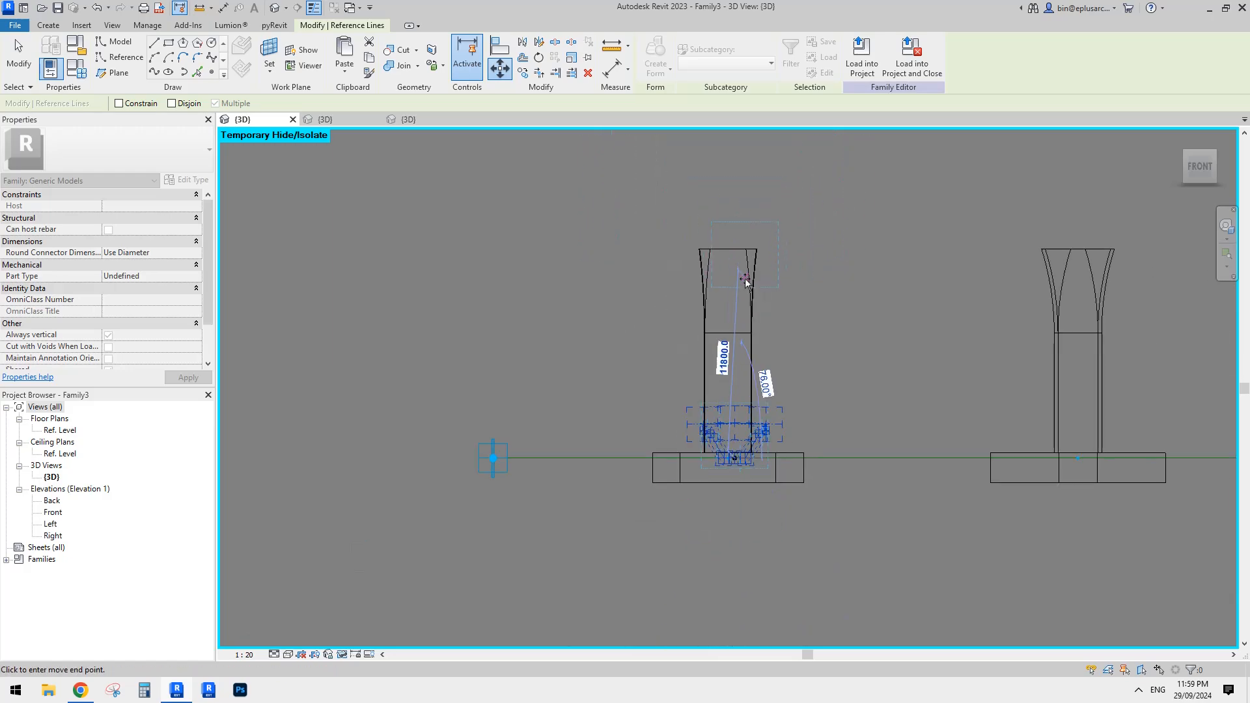
mouse_move(735, 267)
middle_mouse_down("shift")
mouse_move(806, 279)
mouse_move(734, 255)
middle_mouse_up("shift")
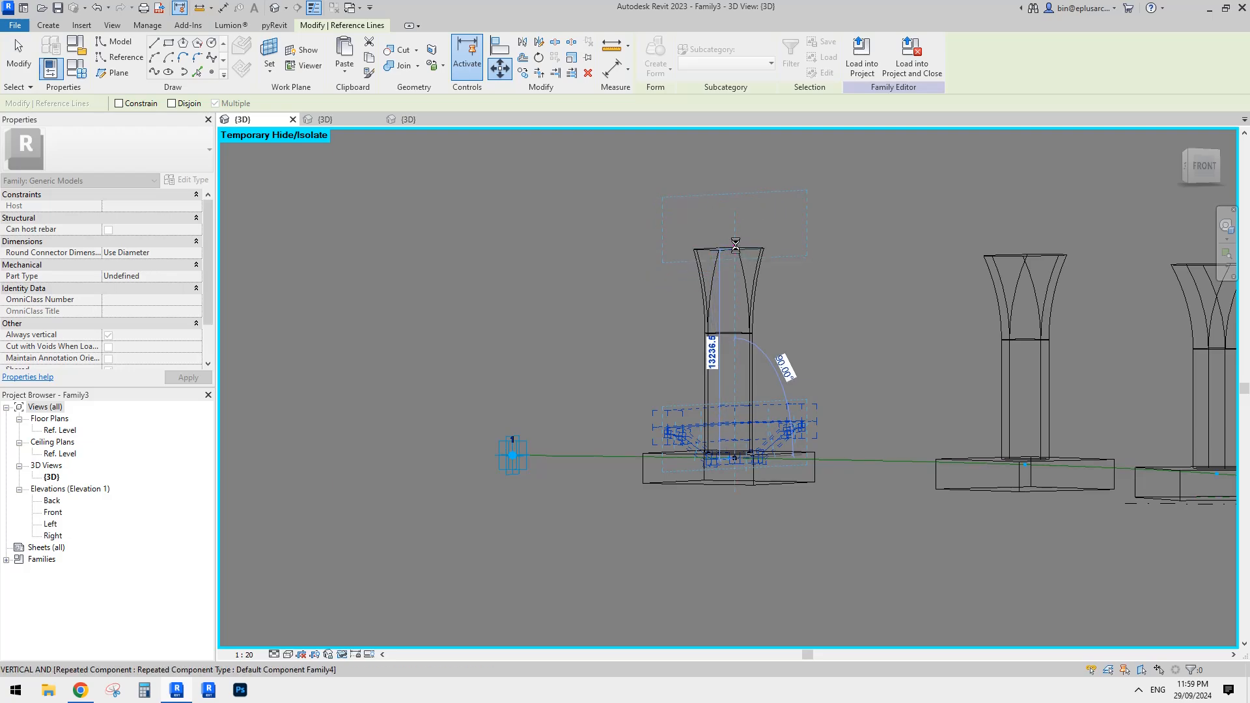
left_click(736, 245)
- Fine-tune the deck profile lines' height above the first pier's head with a second move
middle_click_drag(785, 290, 790, 248, "shift")
scroll(706, 270, "up", 5)
key("m")
key("v")
left_click(749, 224)
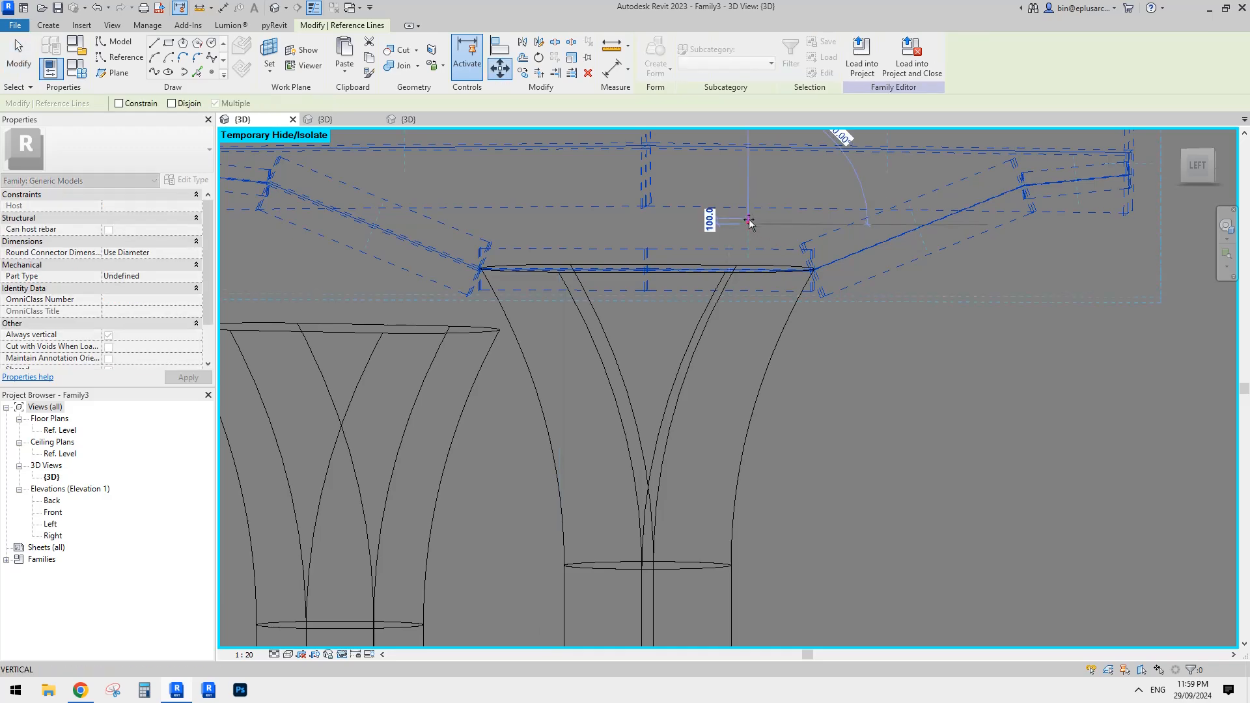
left_click(865, 158)
middle_click_drag(847, 174, 674, 265, "shift")
key("Escape")
scroll(667, 269, "up", 4)
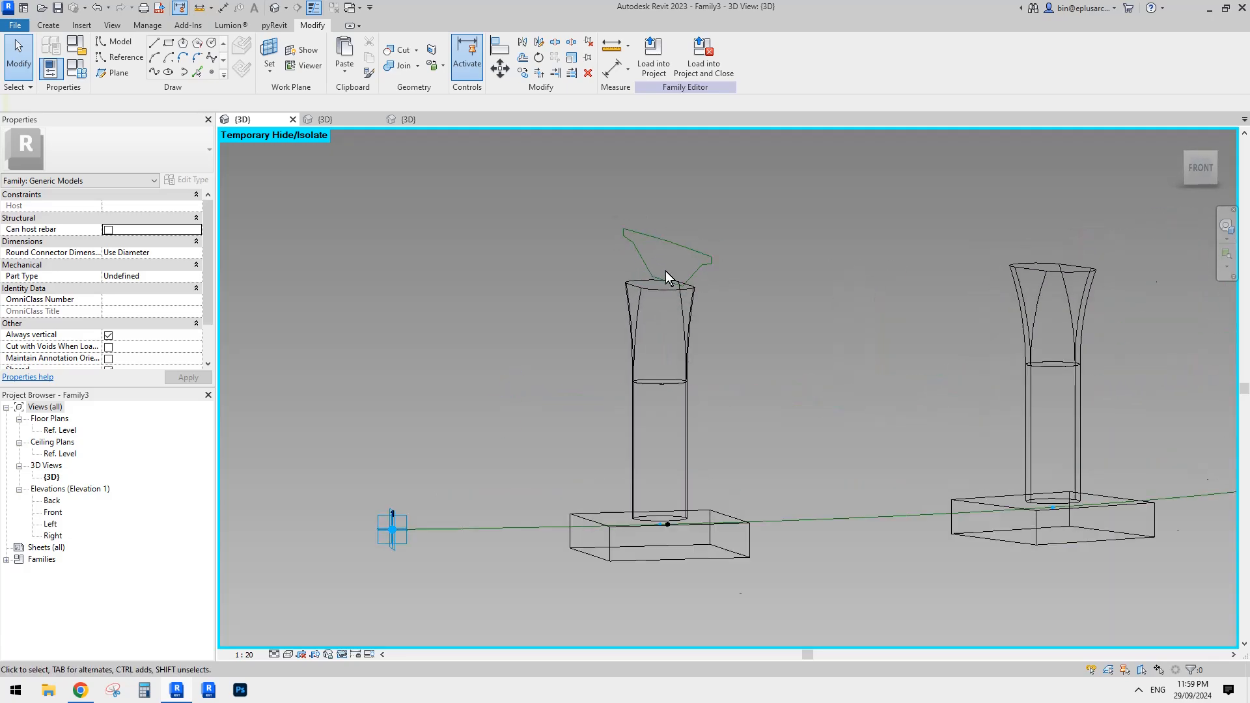
- Delete the deck profile loop at placement point 6 at the far end of the path
scroll(674, 276, "down", 3)
middle_click_drag(878, 298, 631, 276)
scroll(873, 310, "down", 3)
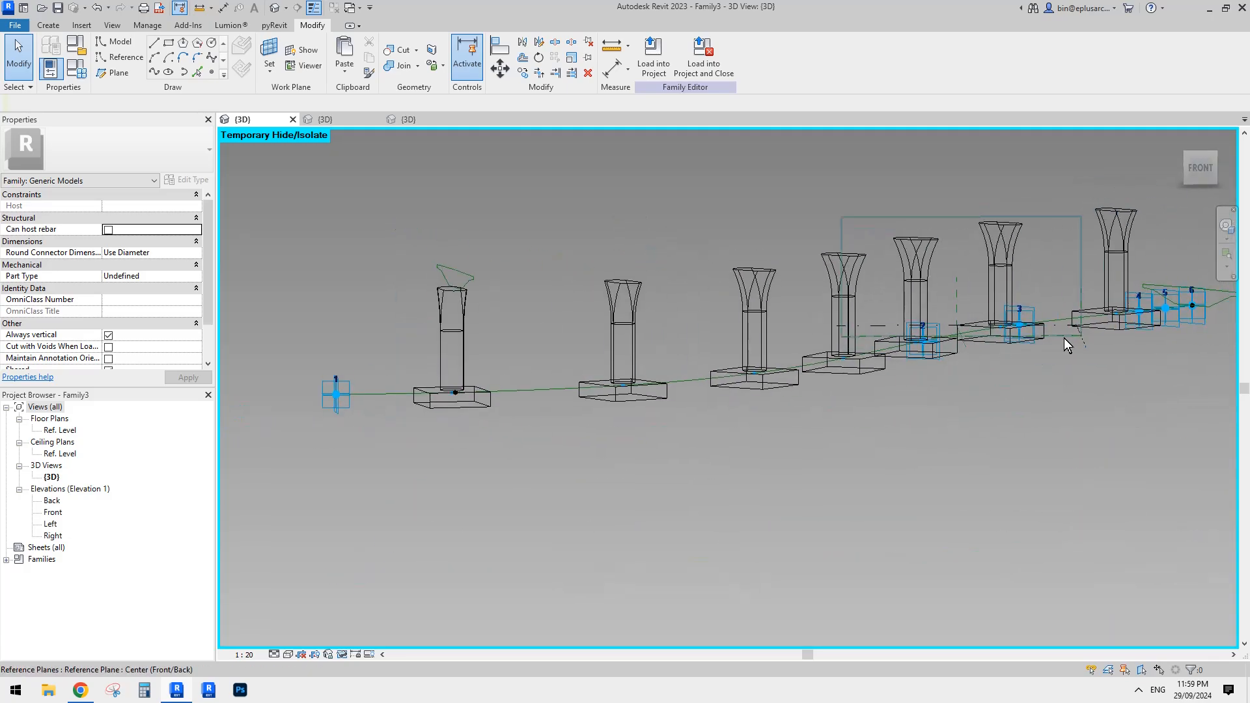
middle_click_drag(1064, 338, 801, 367)
scroll(937, 320, "down", 1)
middle_click_drag(951, 323, 1081, 330, "shift")
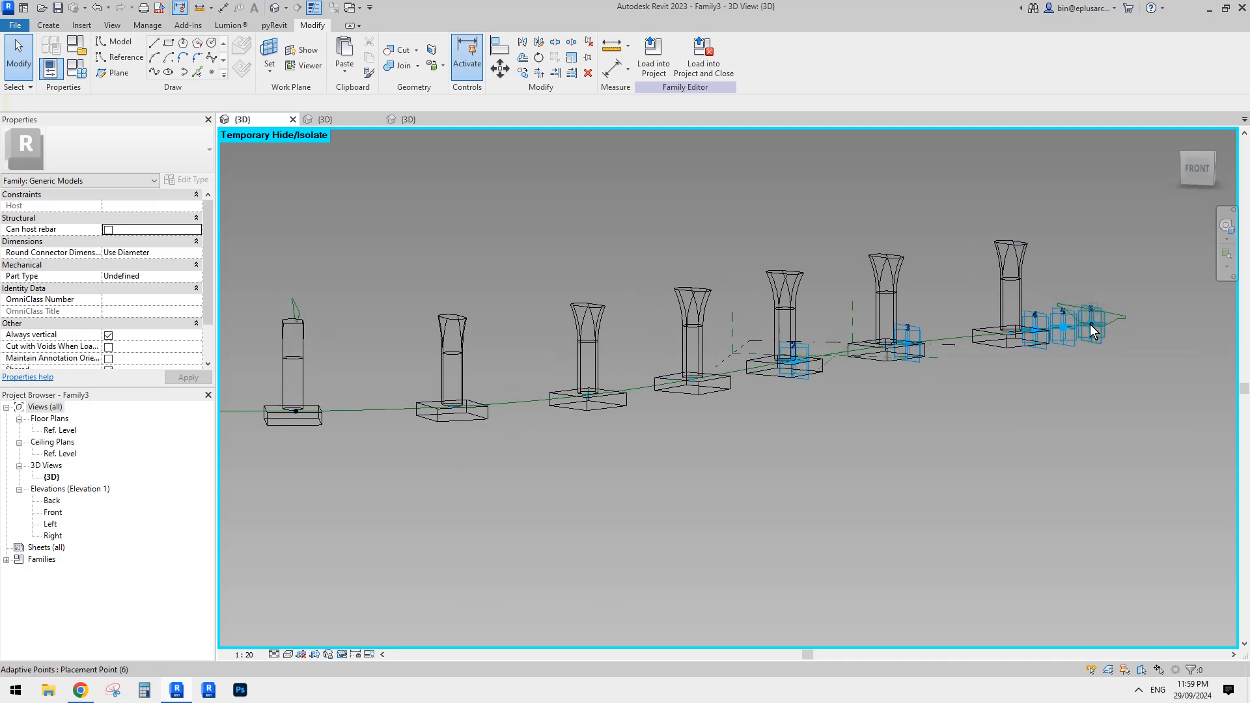
mouse_move(1093, 332)
middle_mouse_down("shift")
mouse_move(1014, 360)
mouse_move(1095, 348)
middle_mouse_up("shift")
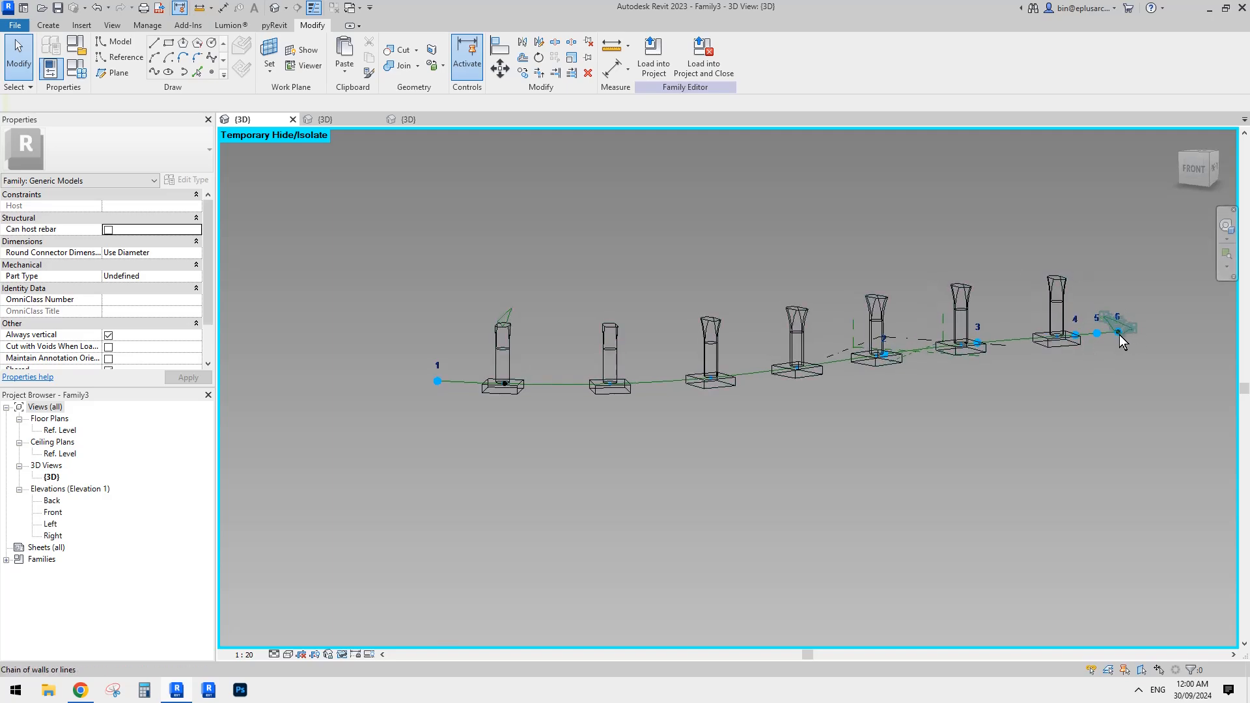
scroll(1120, 297, "up", 3)
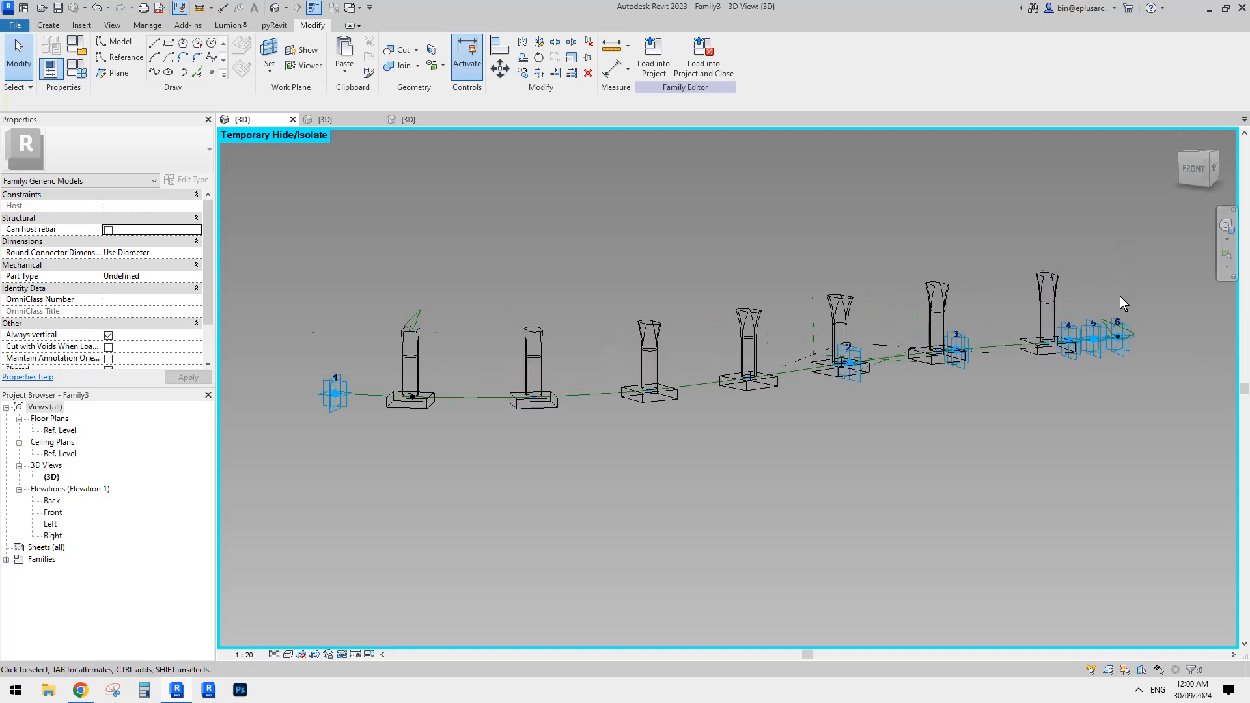
middle_click_drag(538, 377, 612, 363)
middle_click_drag(370, 365, 597, 386)
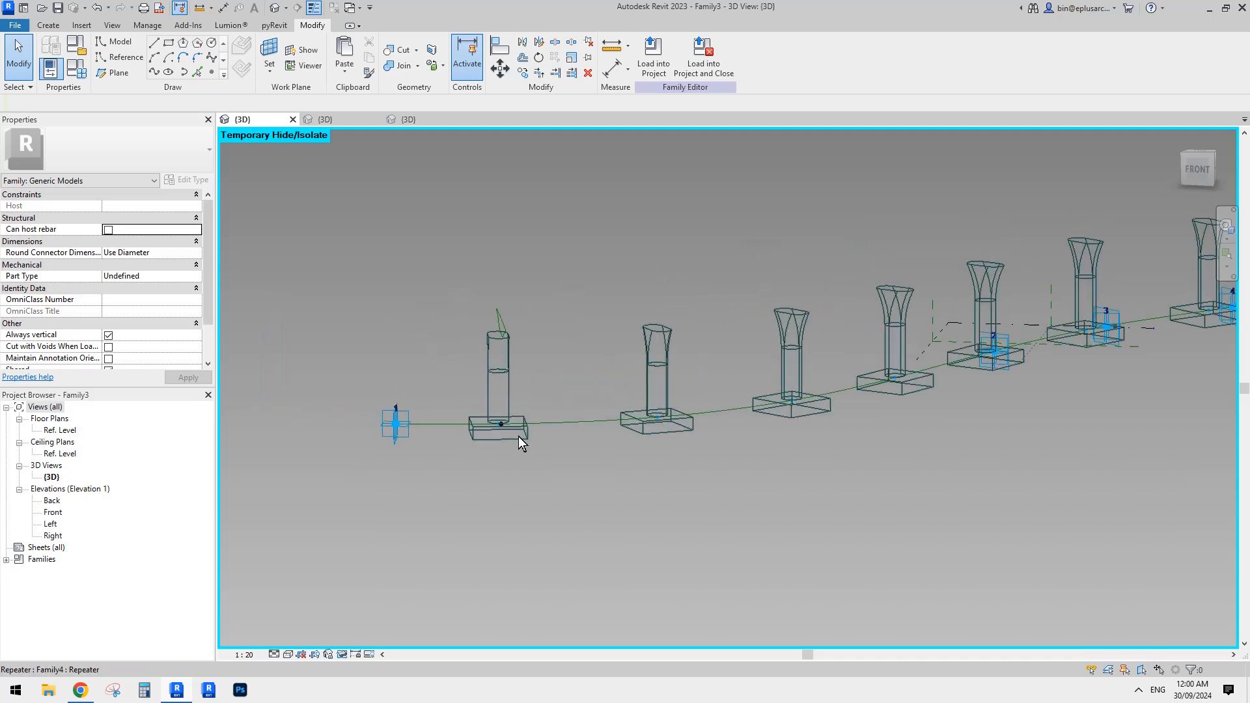
middle_click_drag(797, 348, 619, 407)
scroll(1123, 350, "up", 5)
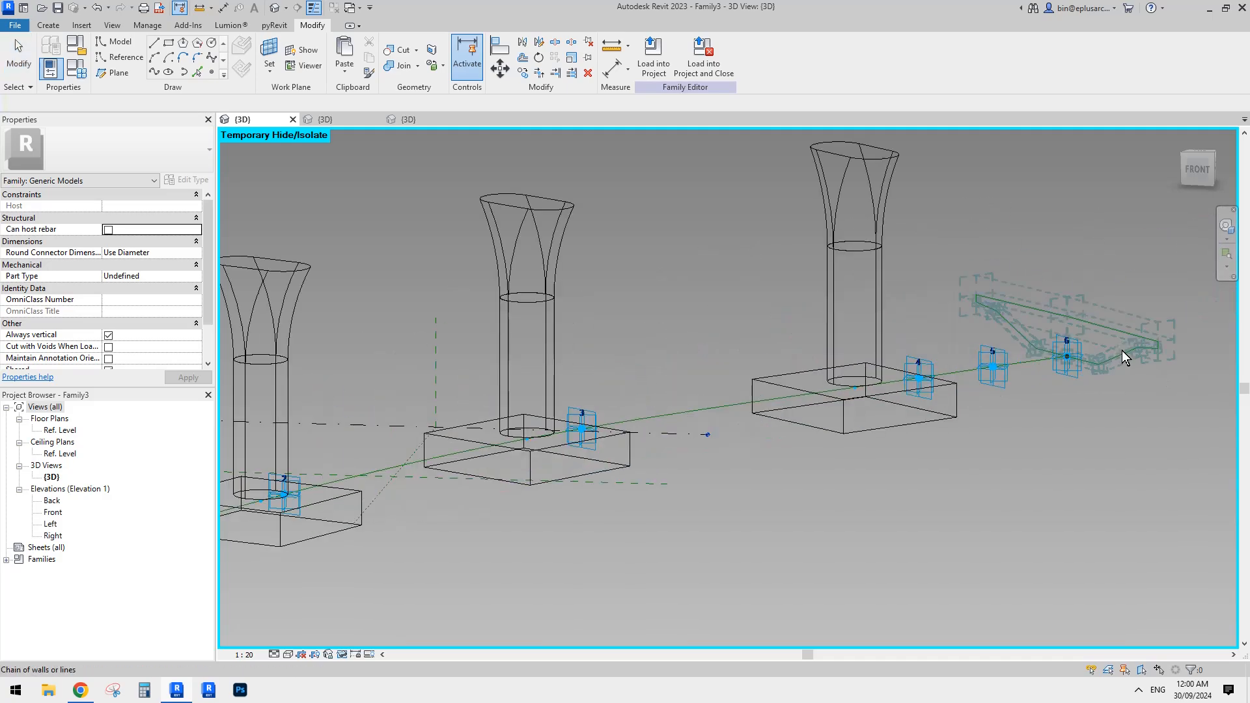
left_click(1124, 350)
key("Delete")
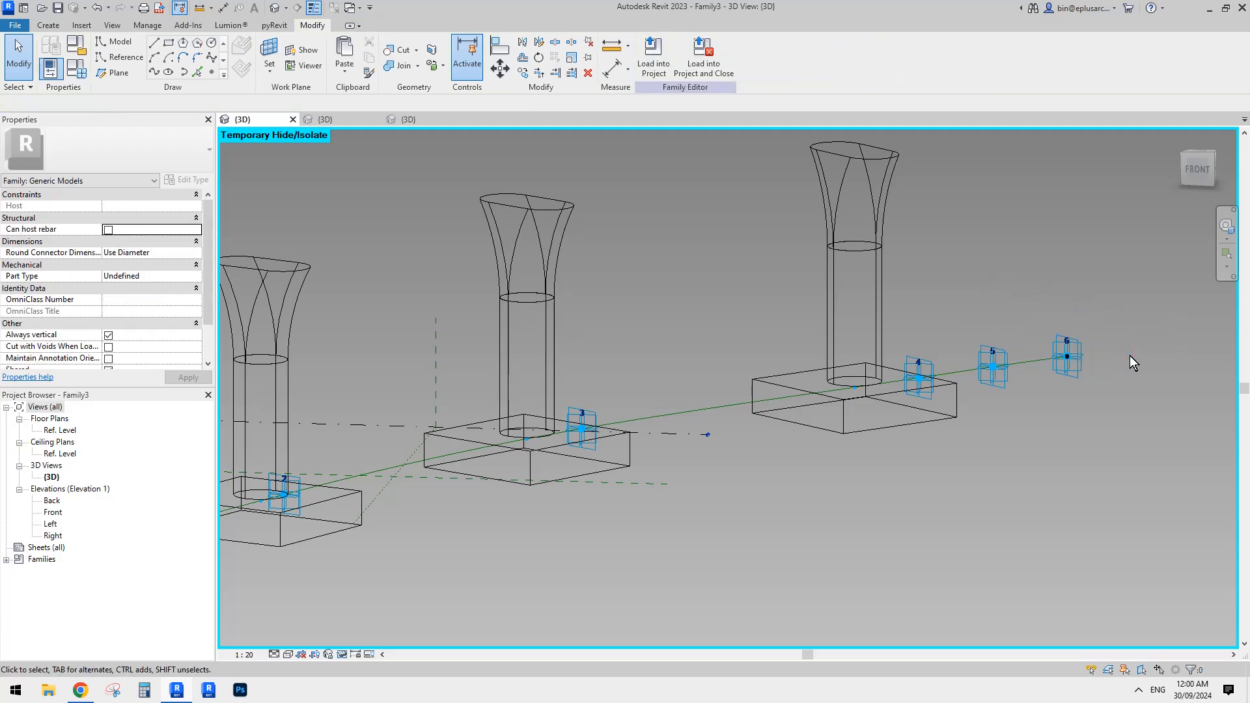
- Remove the leftover profile reference point hosted at placement point 6
scroll(1068, 357, "up", 8)
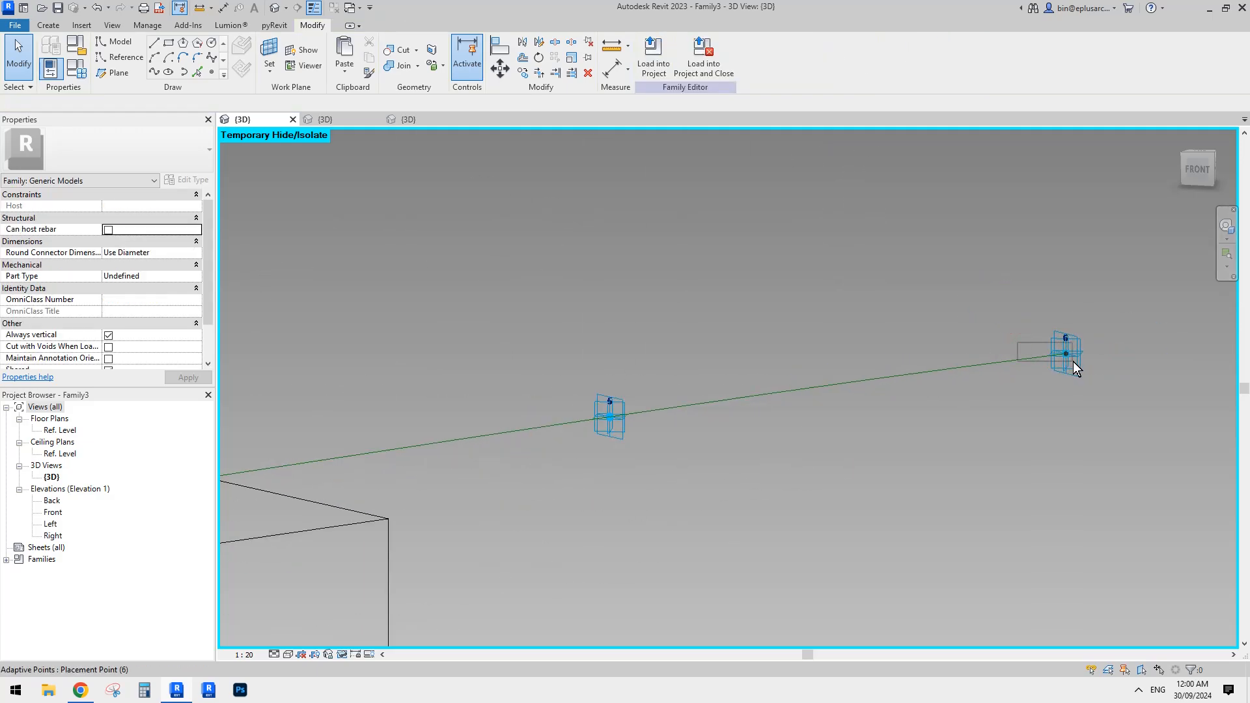
left_click(1072, 361)
scroll(977, 346, "down", 2)
key("Escape")
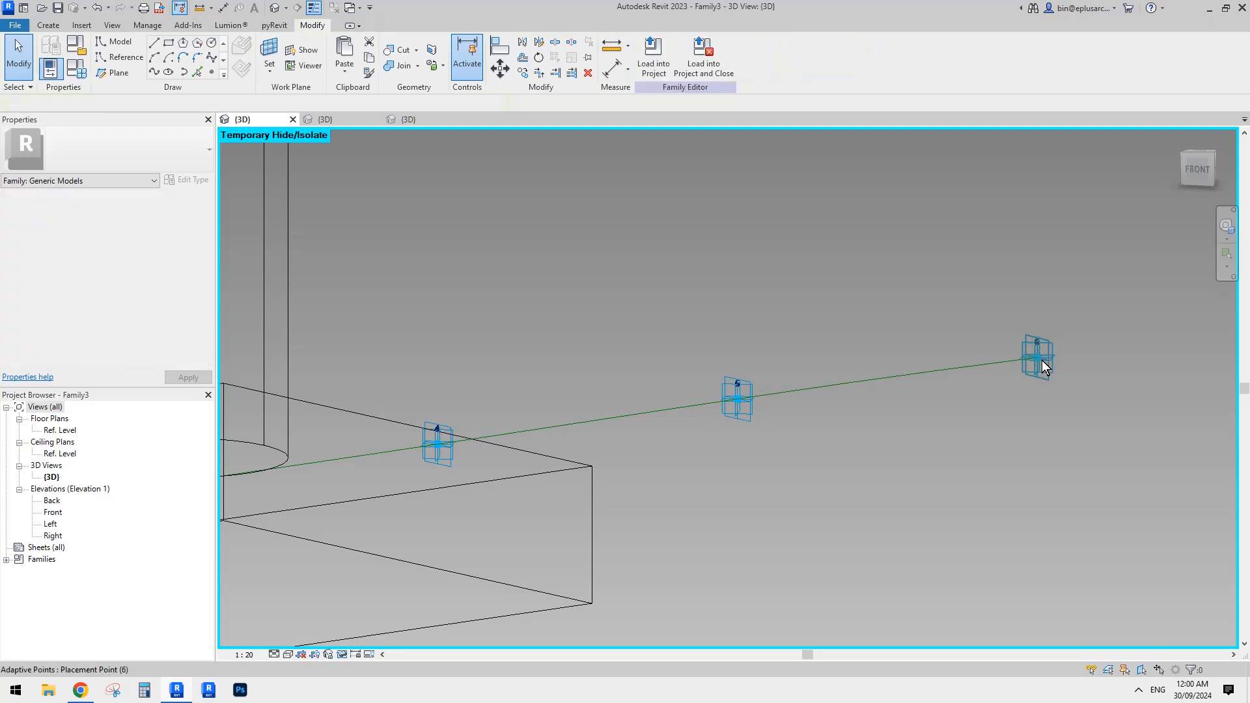
- Reset the temporary hide and check the piers and the remaining profile along the path
scroll(899, 351, "down", 4)
middle_click_drag(845, 360, 962, 397)
scroll(742, 398, "down", 3)
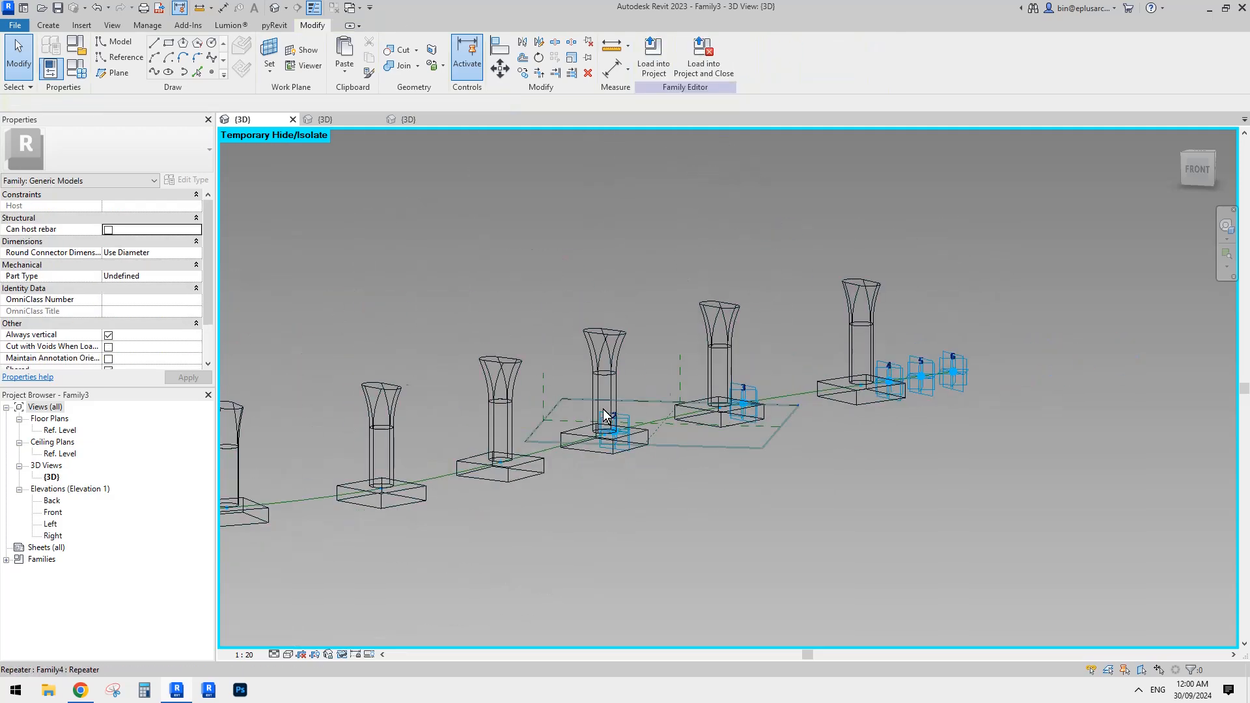
middle_click_drag(565, 394, 720, 369, "shift")
key("r")
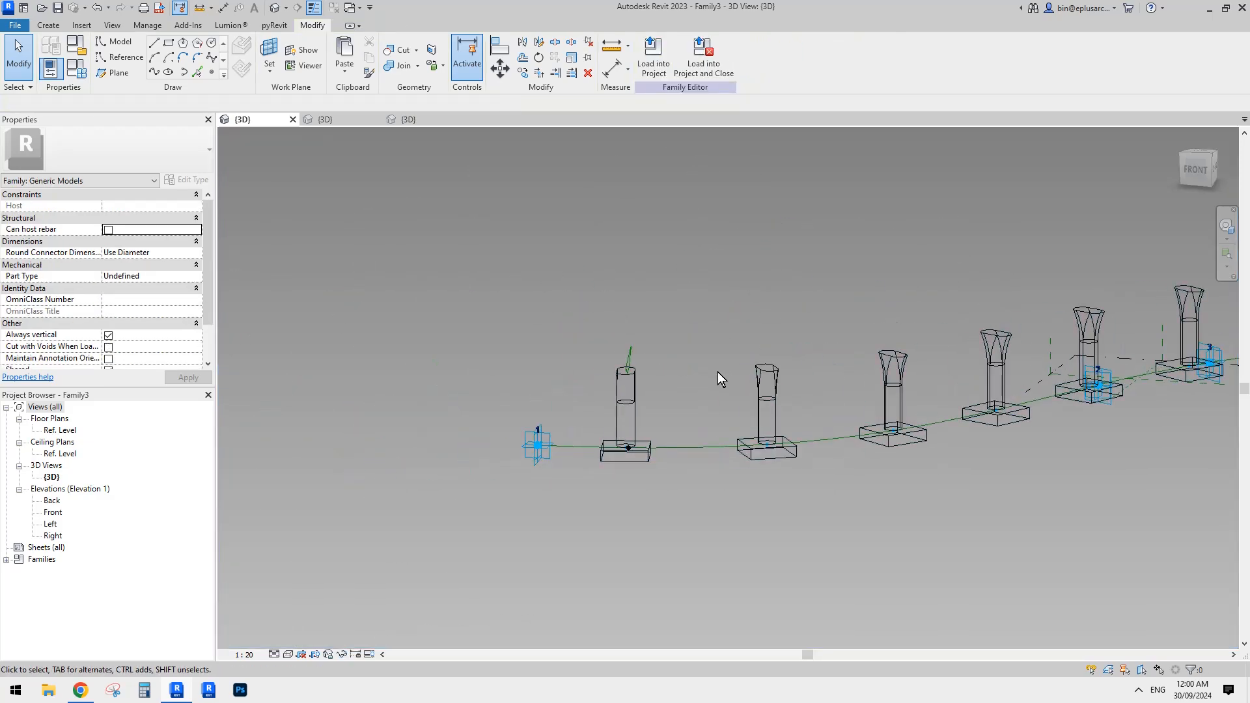
middle_click_drag(929, 349, 908, 353)
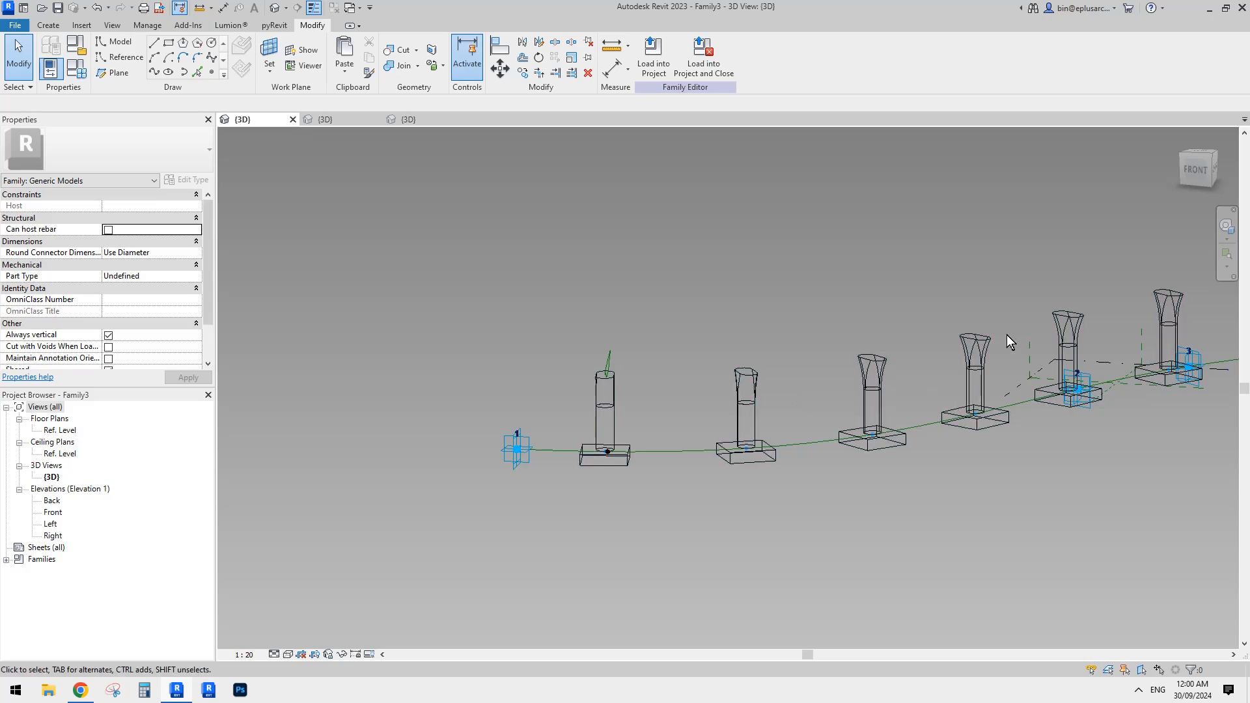
middle_click_drag(619, 401, 650, 408, "shift")
scroll(650, 407, "up", 3)
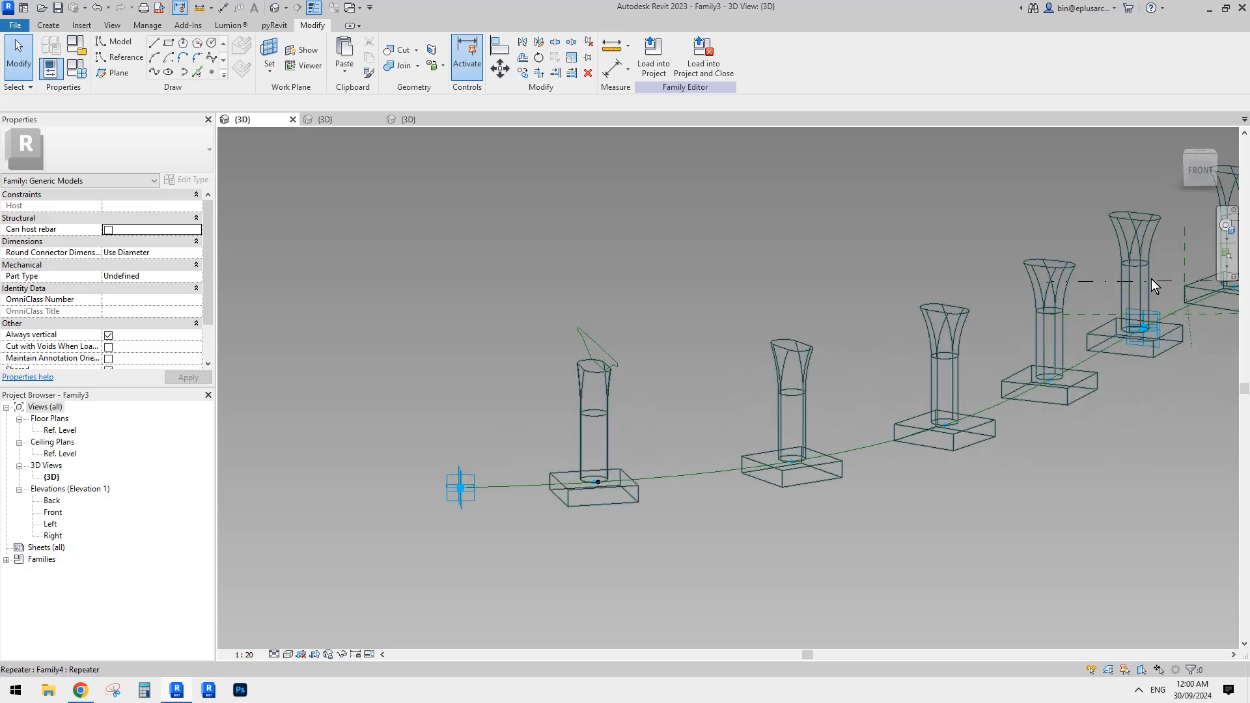
scroll(1008, 306, "down", 1)
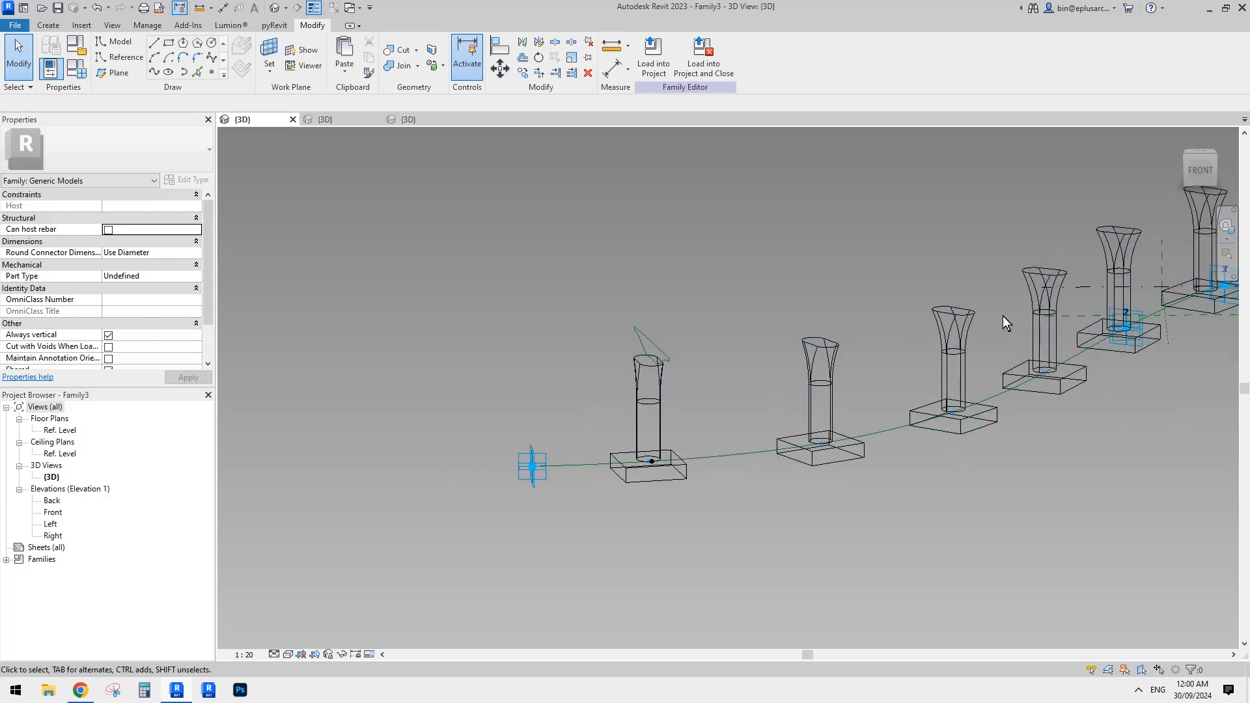
- Delete the leftover form element within the deck profile above the first pier
scroll(654, 374, "up", 2)
left_click(640, 342)
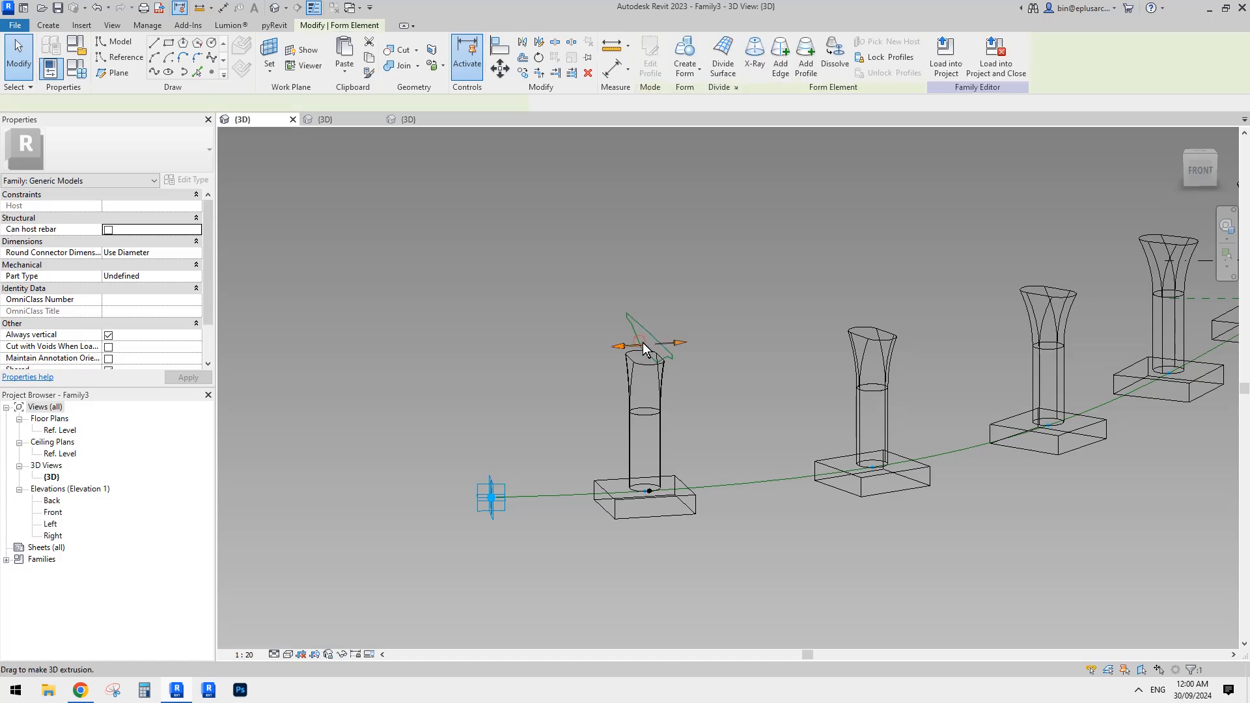
key("Delete")
- Copy the deck profile loop above the first pier together with its host reference point to a spot beside the pier
left_click(632, 317)
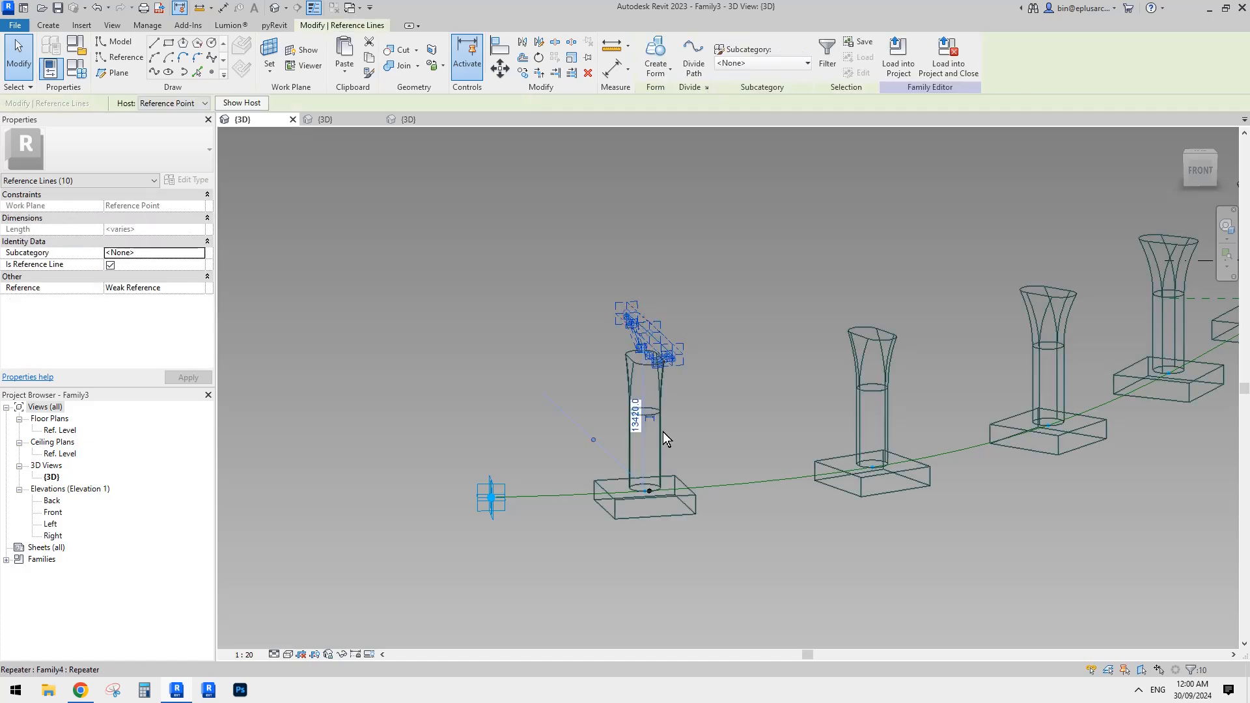
scroll(654, 499, "up", 2)
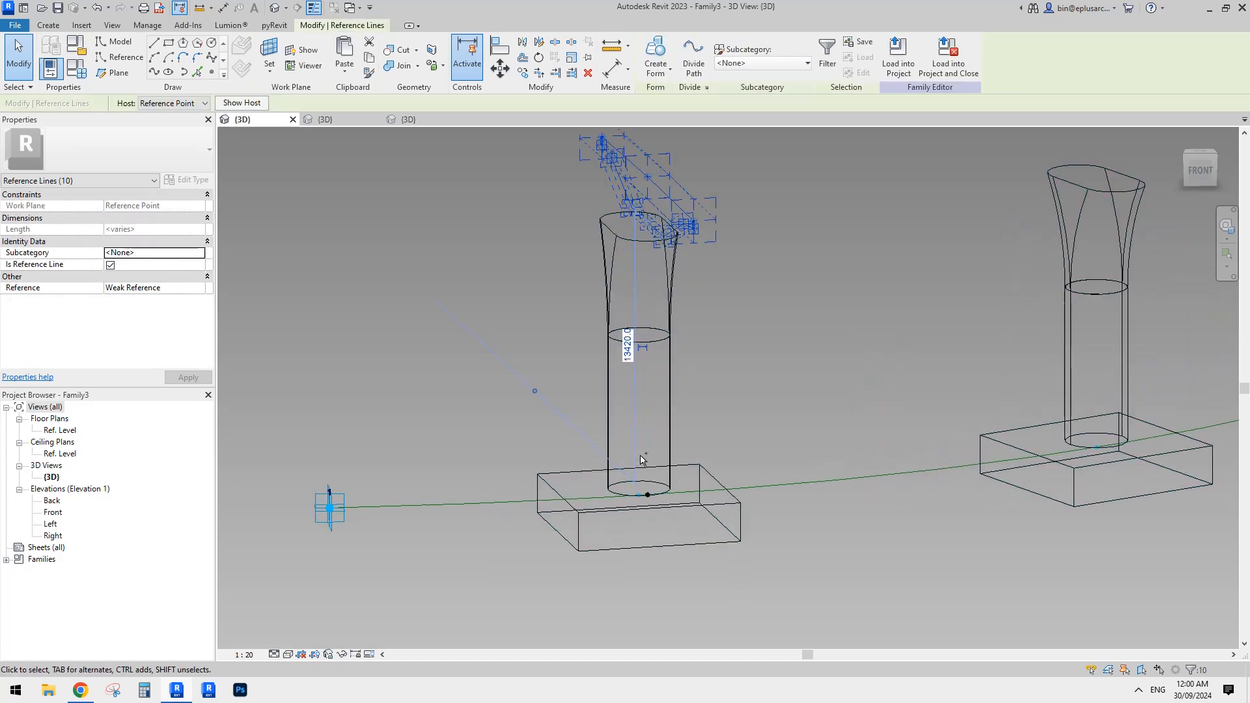
left_click_drag(660, 504, 662, 506, "ctrl")
scroll(682, 478, "down", 3)
key("c")
key("o")
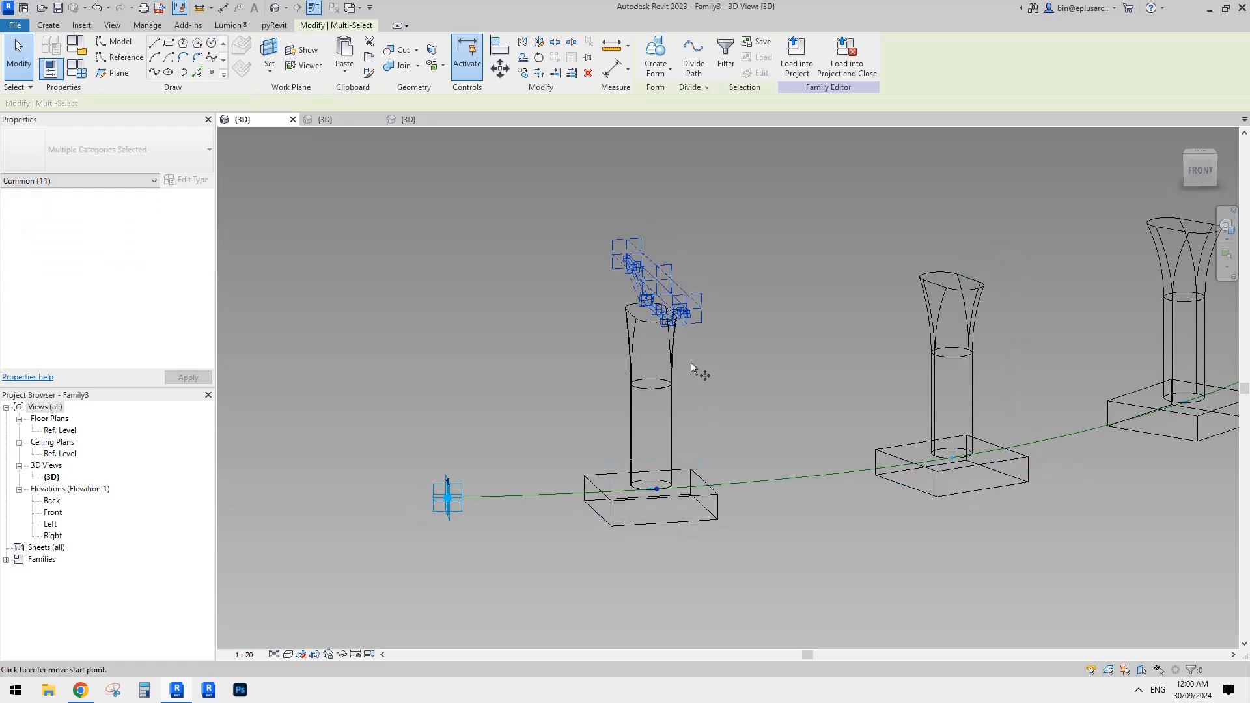
left_click(691, 363)
left_click(755, 400)
- Rehost the copied profile's reference point onto the curved path between the first and second piers
left_click(721, 524)
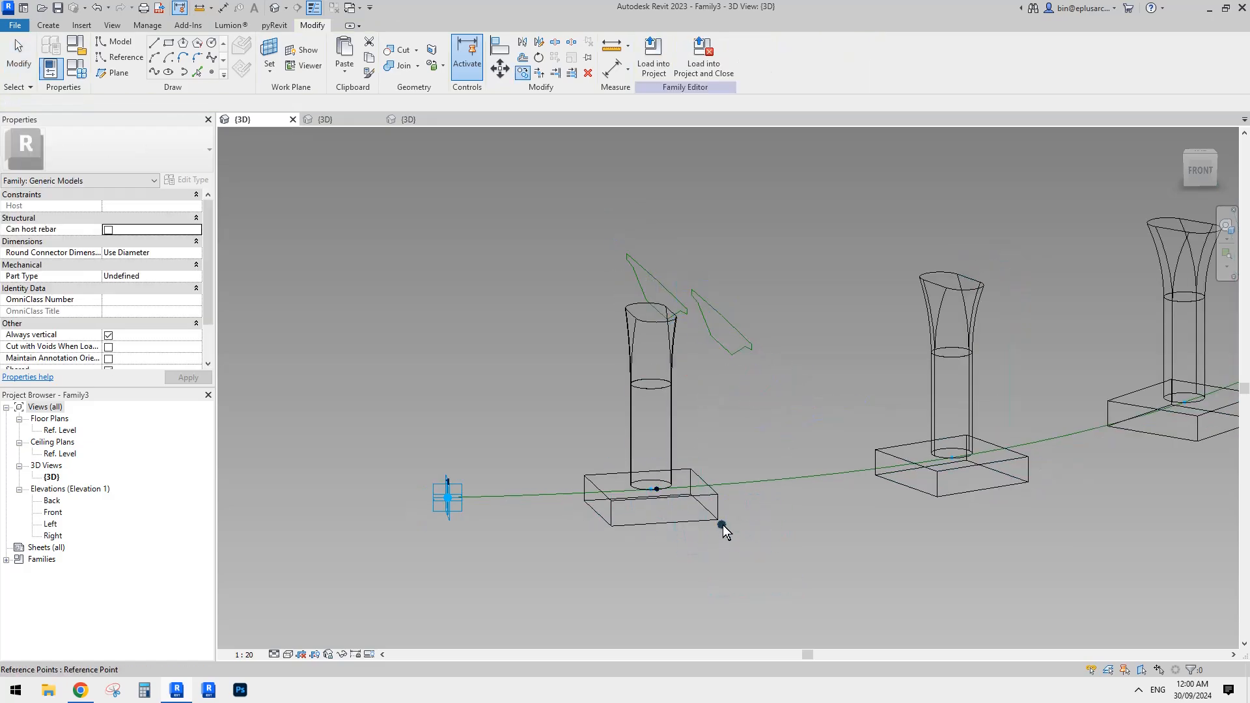
left_click(772, 63)
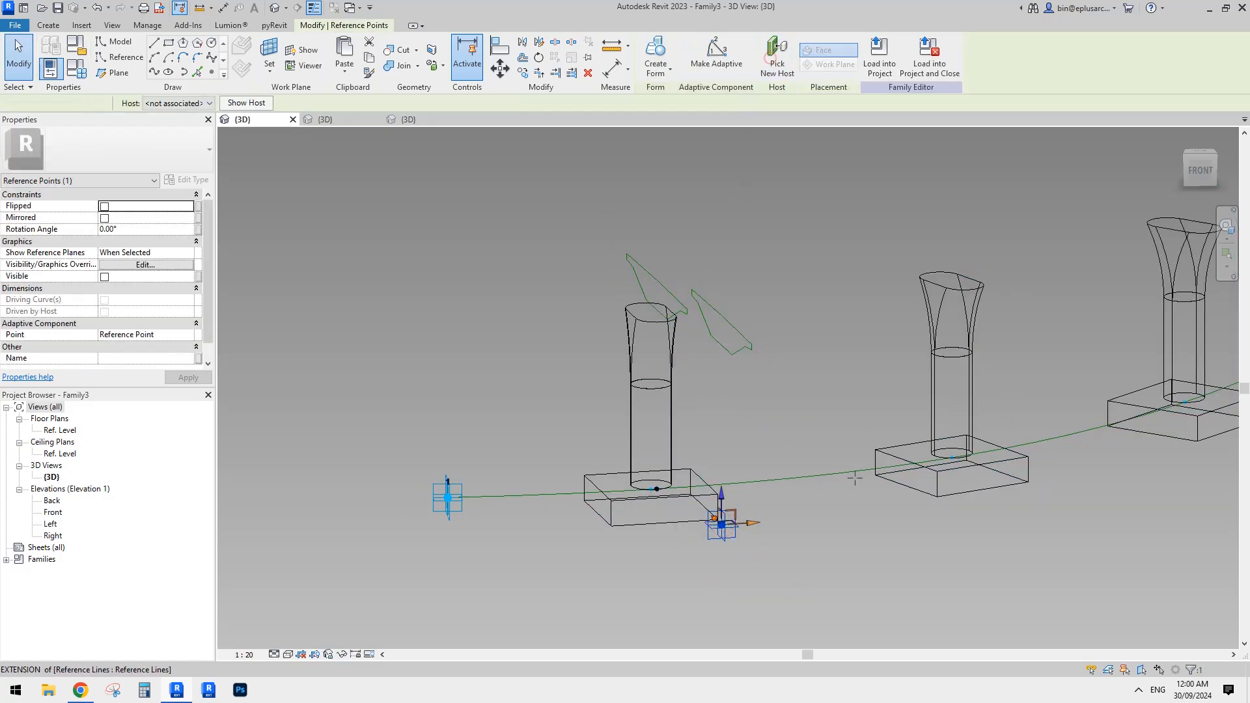
left_click(839, 474)
mouse_move(836, 460)
middle_mouse_down("shift")
mouse_move(944, 447)
mouse_move(865, 461)
mouse_move(818, 510)
mouse_move(844, 468)
middle_mouse_up("shift")
left_click(844, 456)
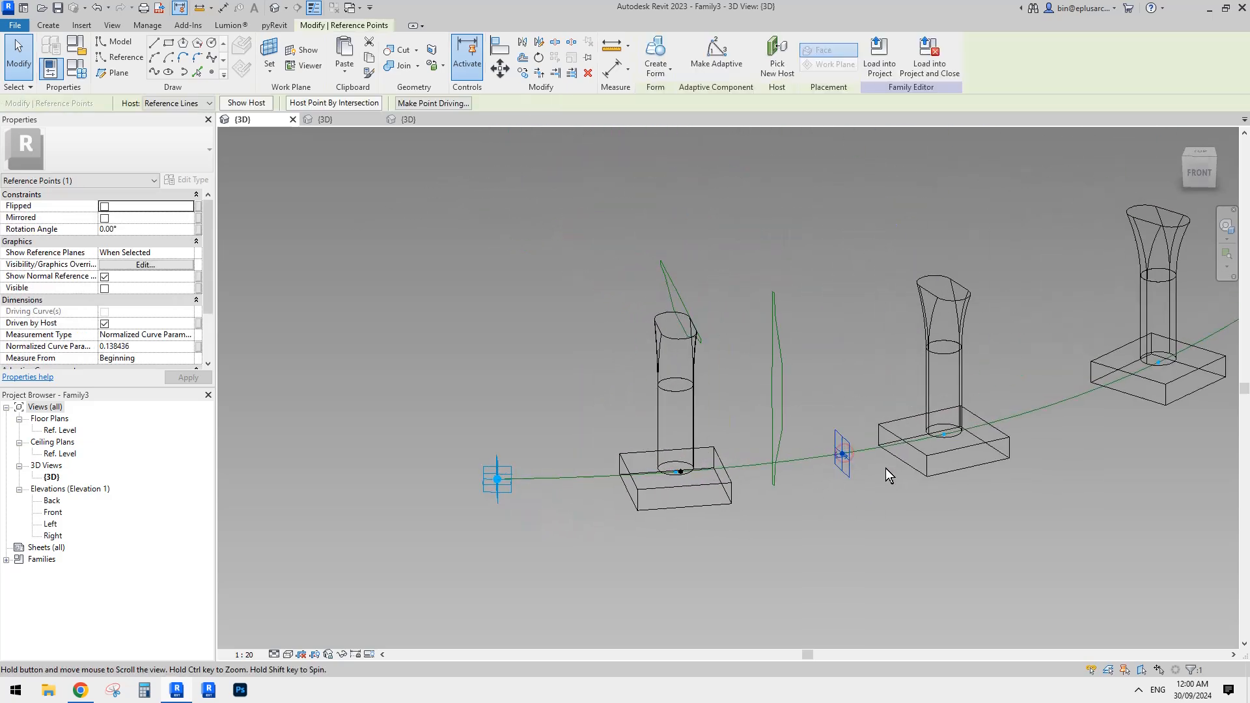
- Rotate the rehosted reference point, trying 90° and settling on a rotation angle of -90° for the copied profile
left_click(158, 231)
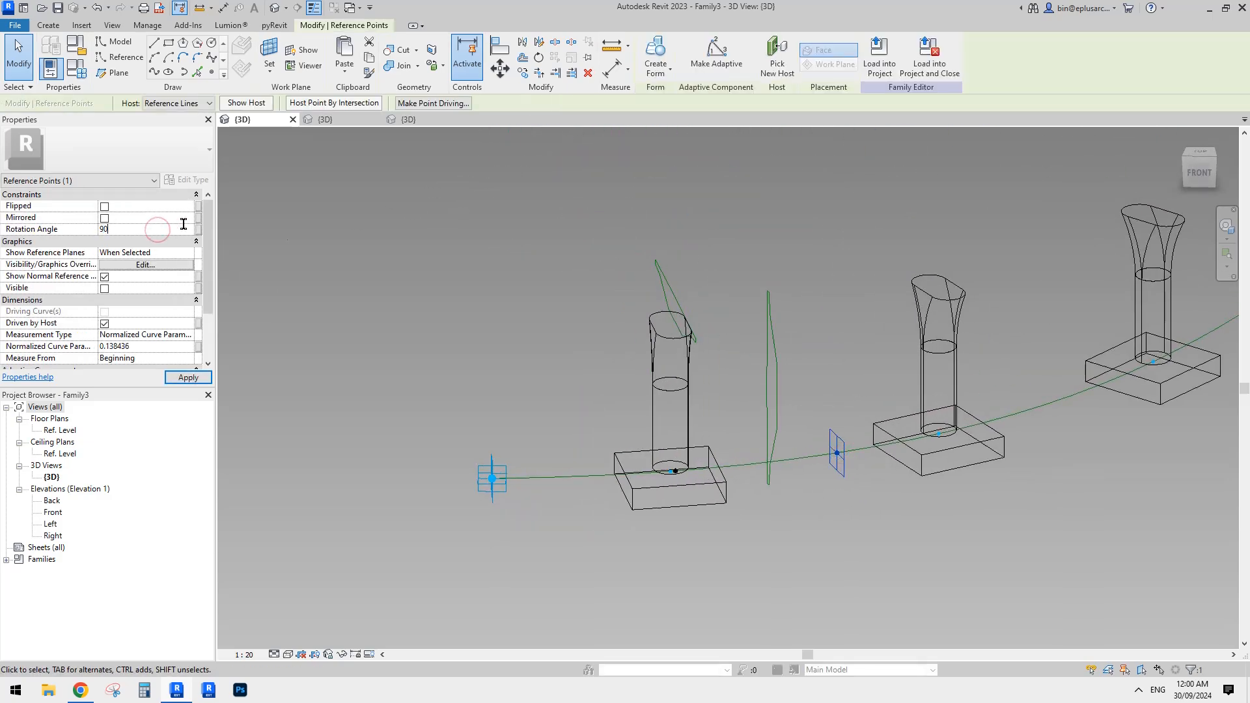
type("90")
key("Return")
left_click(175, 230)
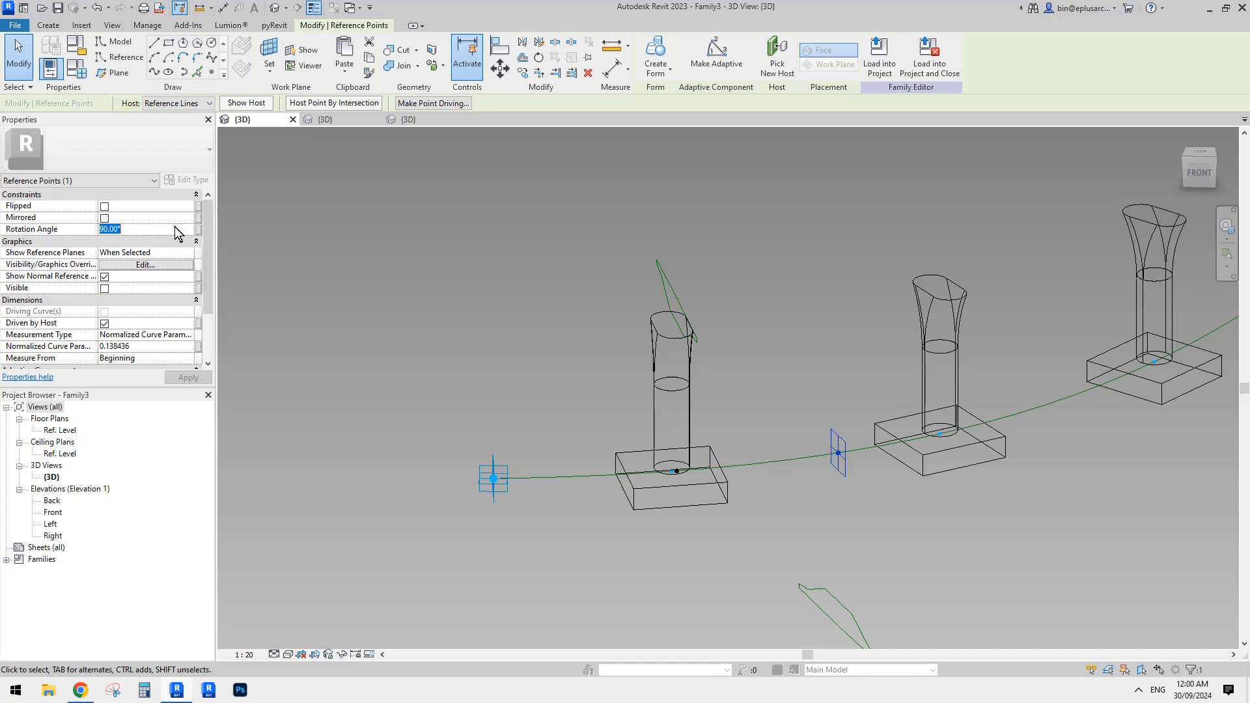
type("-90")
key("Return")
scroll(798, 272, "down", 2)
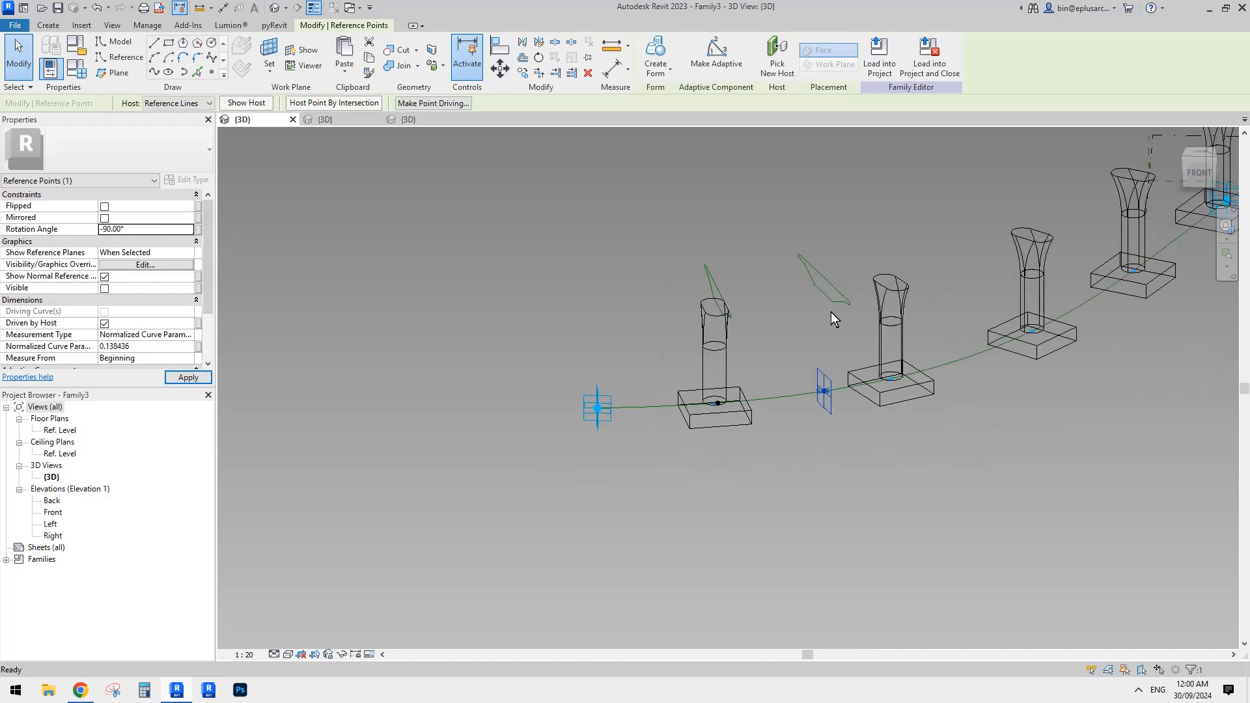
- Create a deck form from the two profile loops and the curved reference line path, leaving the divided path out
left_click(830, 315)
middle_click_drag(788, 378, 726, 390, "shift")
key("Tab")
key("Tab")
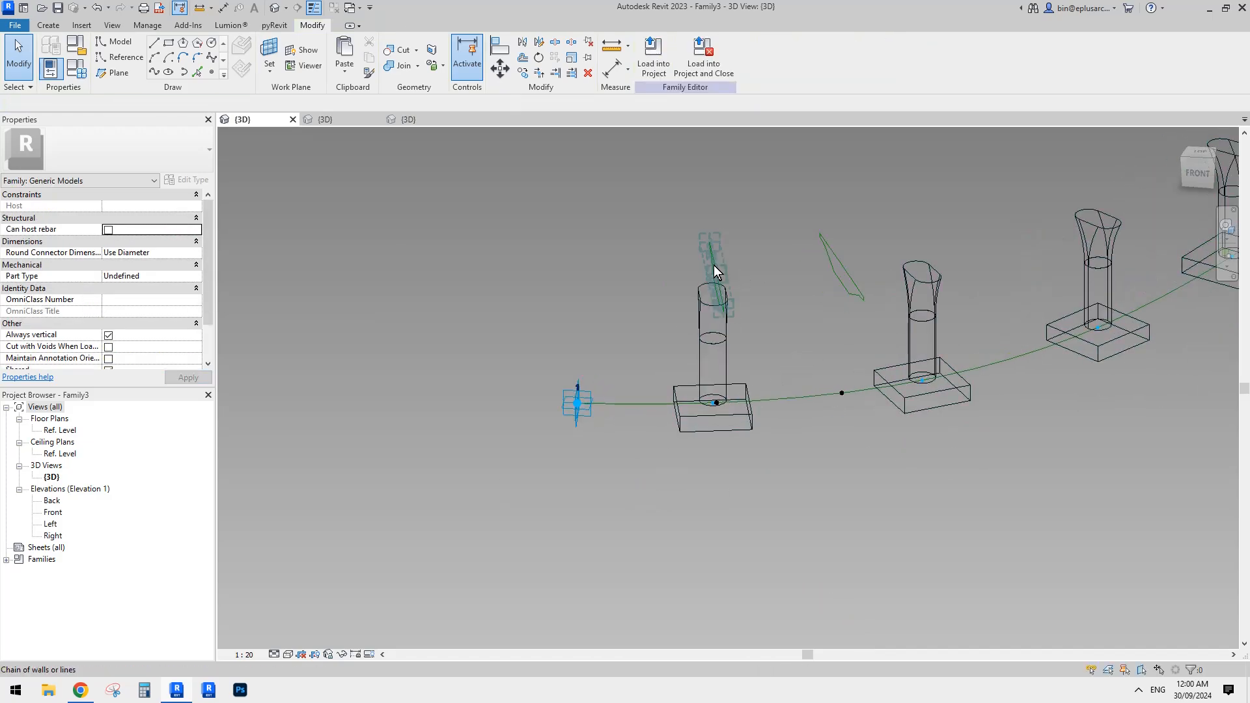
left_click(714, 266)
key("Tab")
left_click(844, 270, "ctrl")
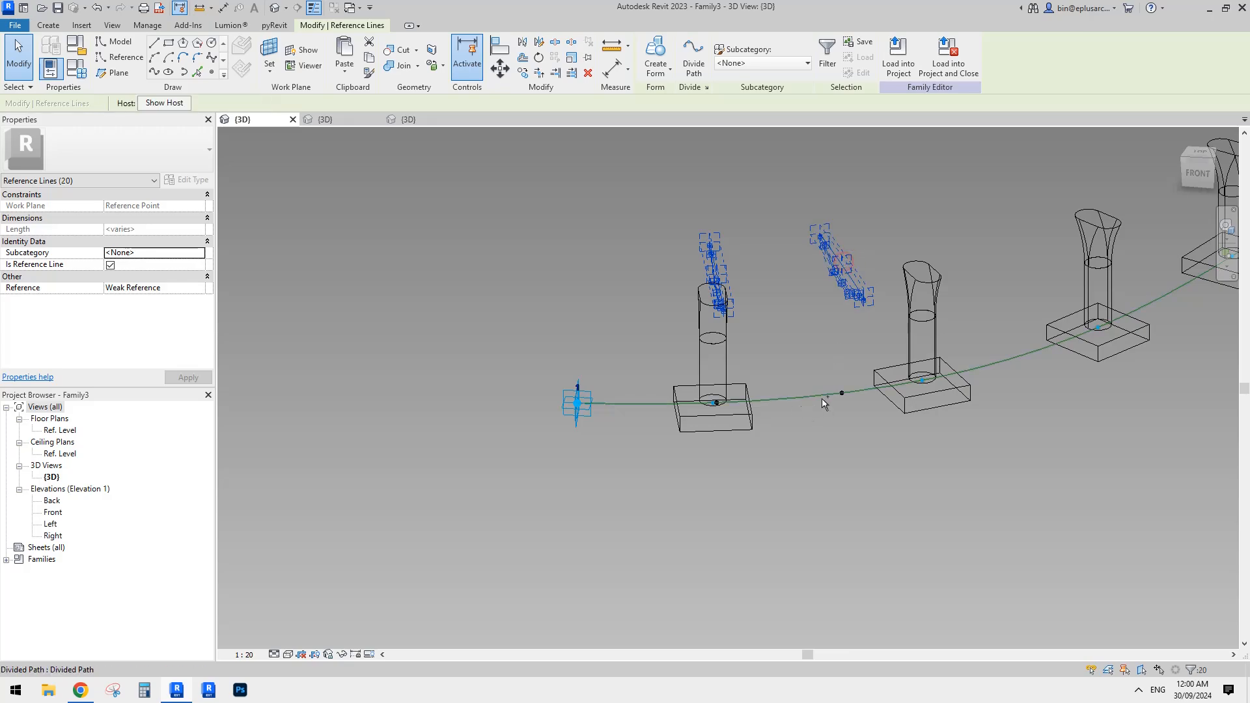
left_click(798, 400, "ctrl")
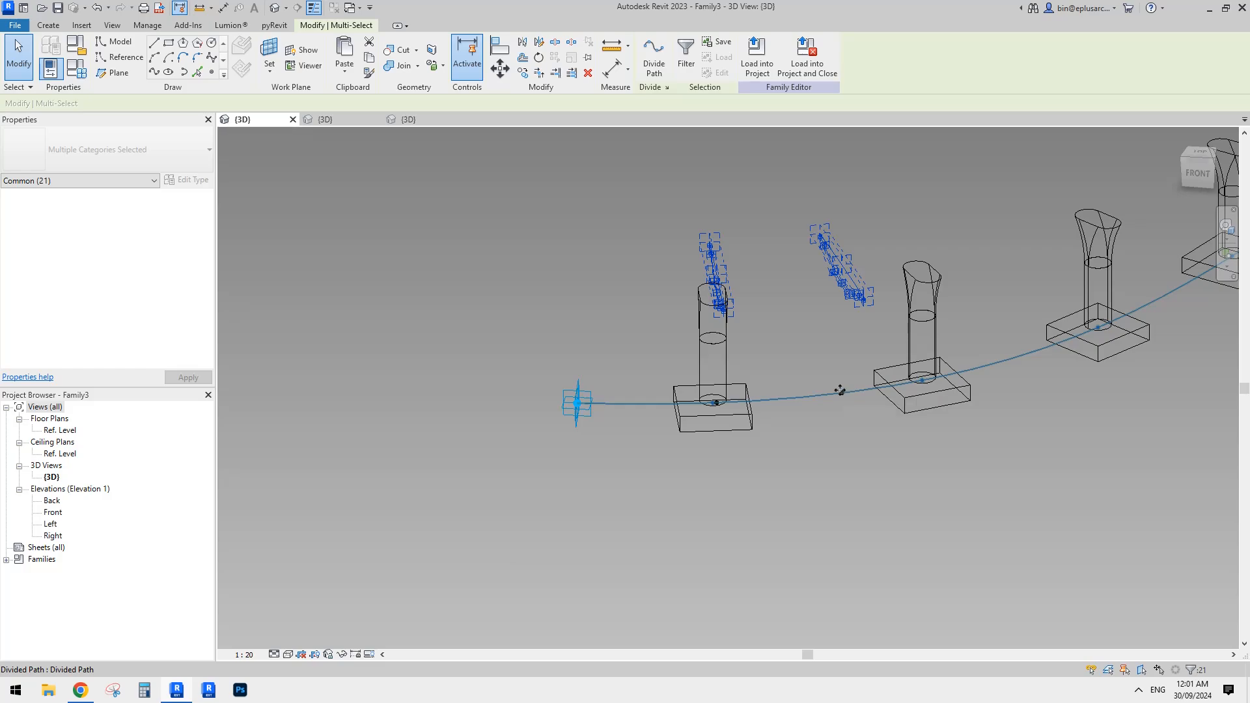
left_click(815, 399, "shift")
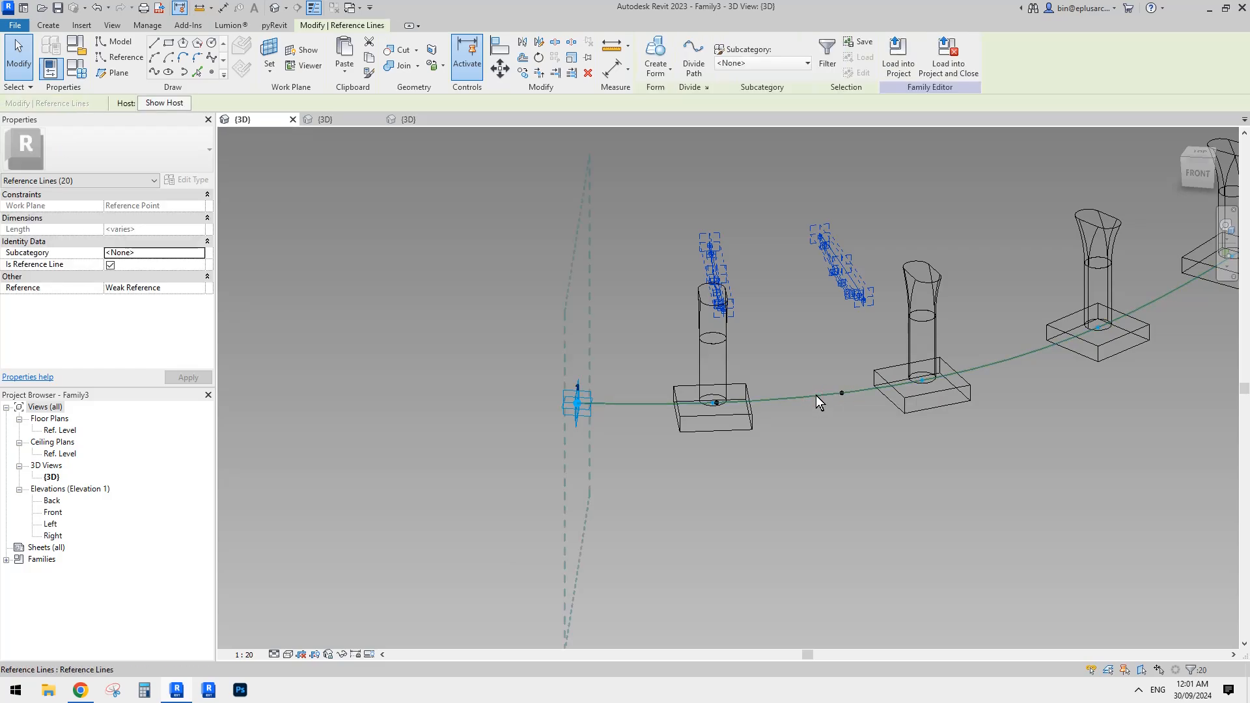
left_click(816, 394, "ctrl")
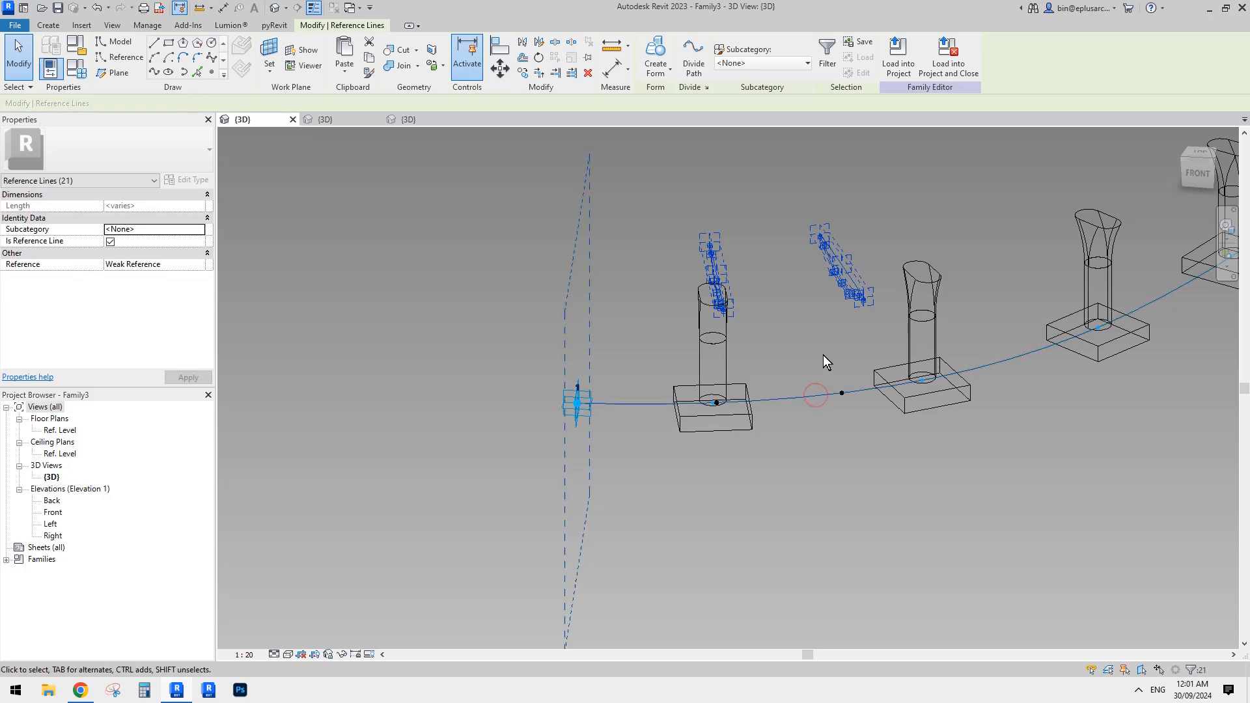
scroll(706, 279, "down", 1)
left_click(661, 55)
scroll(881, 290, "down", 2)
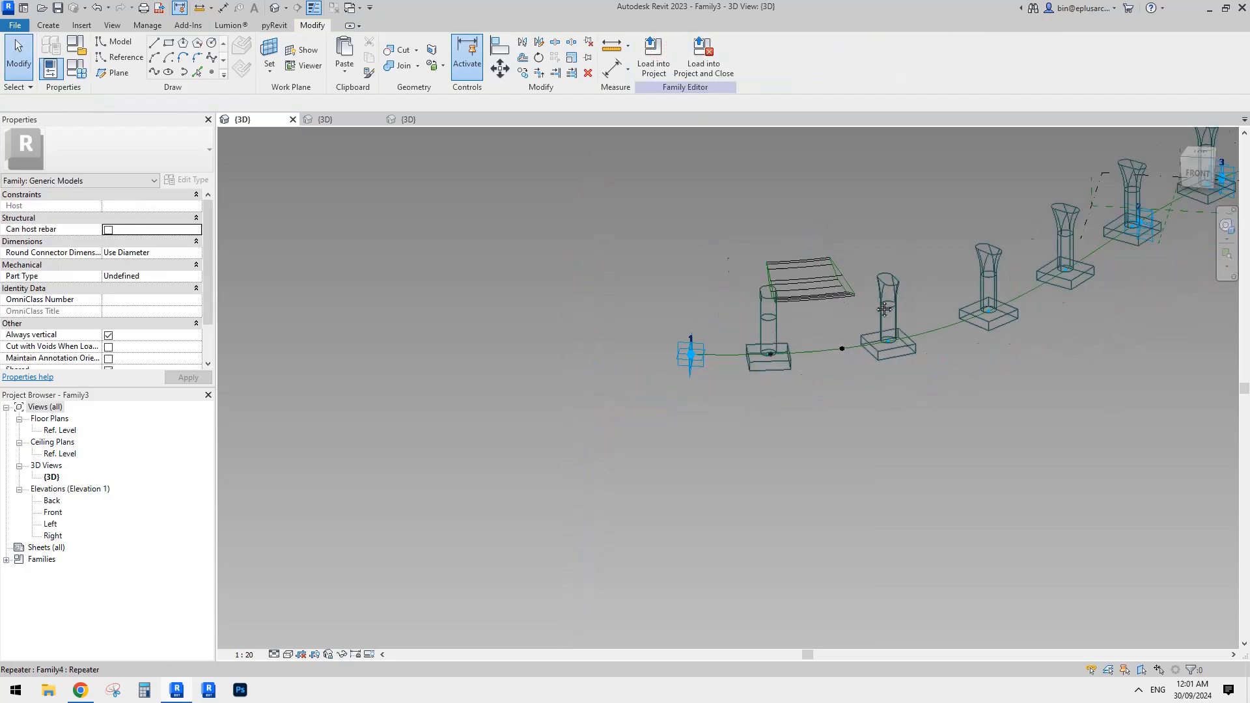
- Set the normalized curve parameter of the first deck profile's reference point to 0, at the start of the path
middle_click_drag(876, 293, 827, 344, "shift")
scroll(798, 352, "up", 2)
scroll(760, 358, "down", 1)
scroll(758, 355, "up", 2)
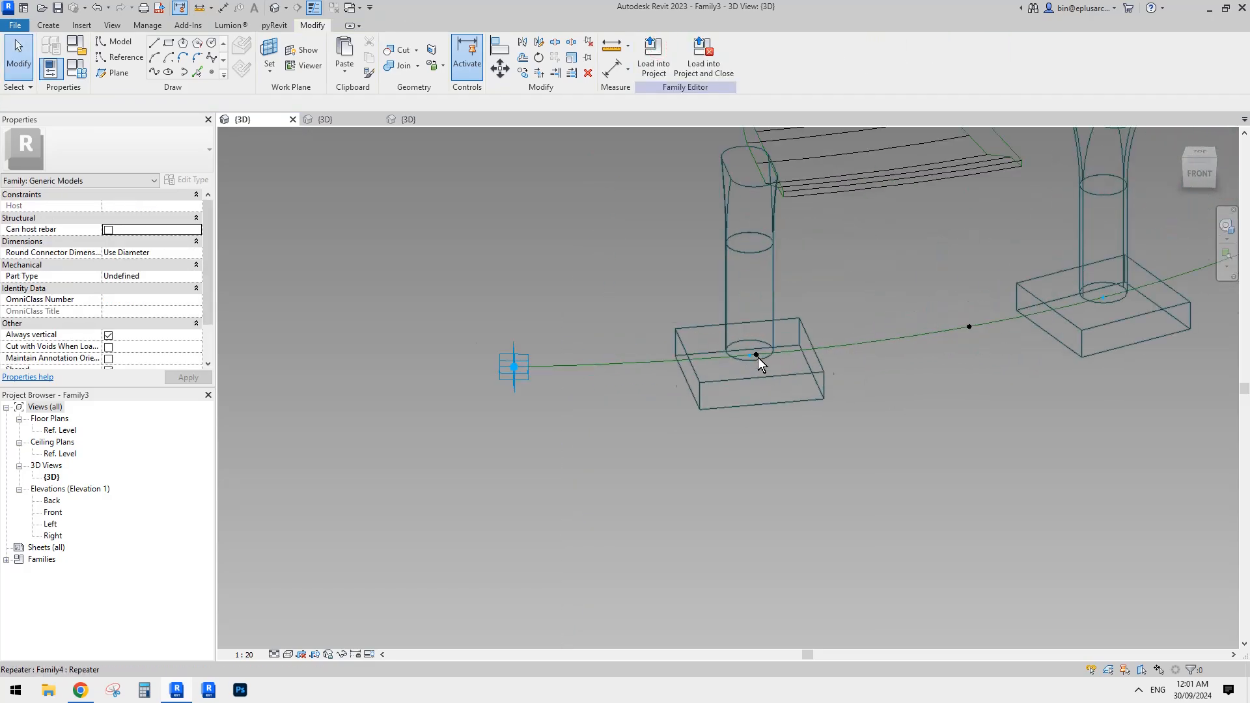
scroll(759, 365, "down", 3)
scroll(430, 531, "up", 6)
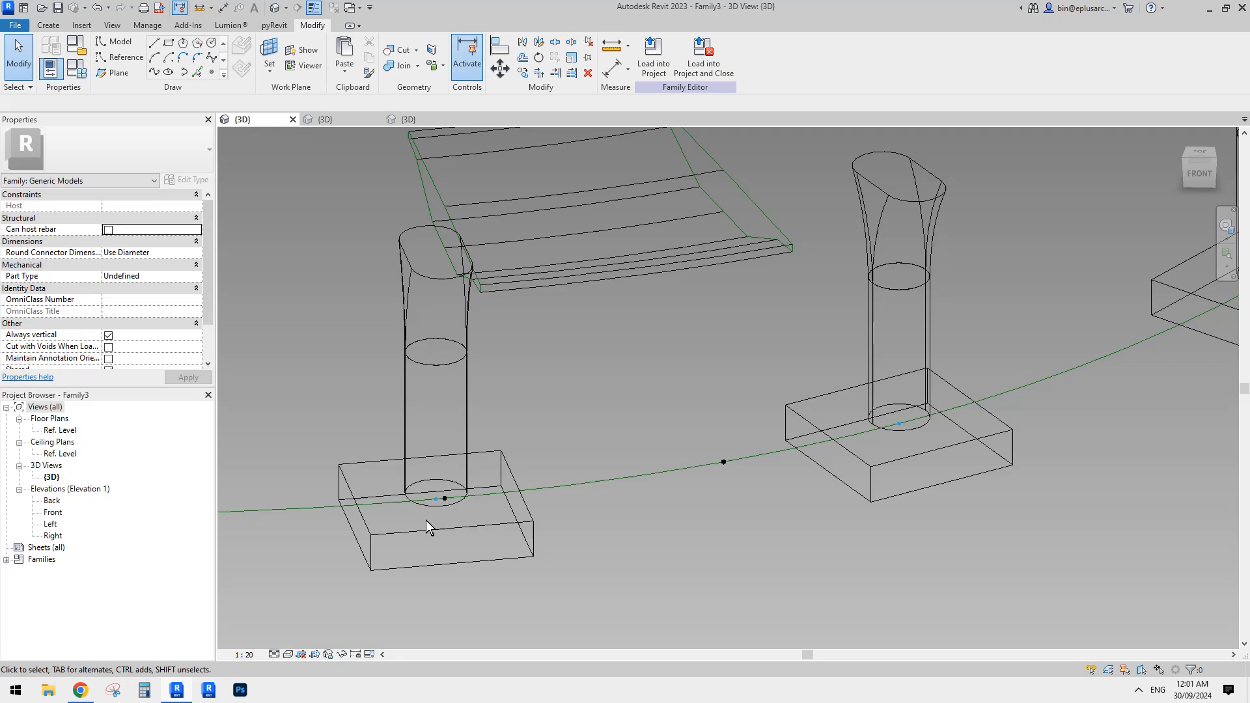
left_click(451, 489)
scroll(475, 506, "down", 1)
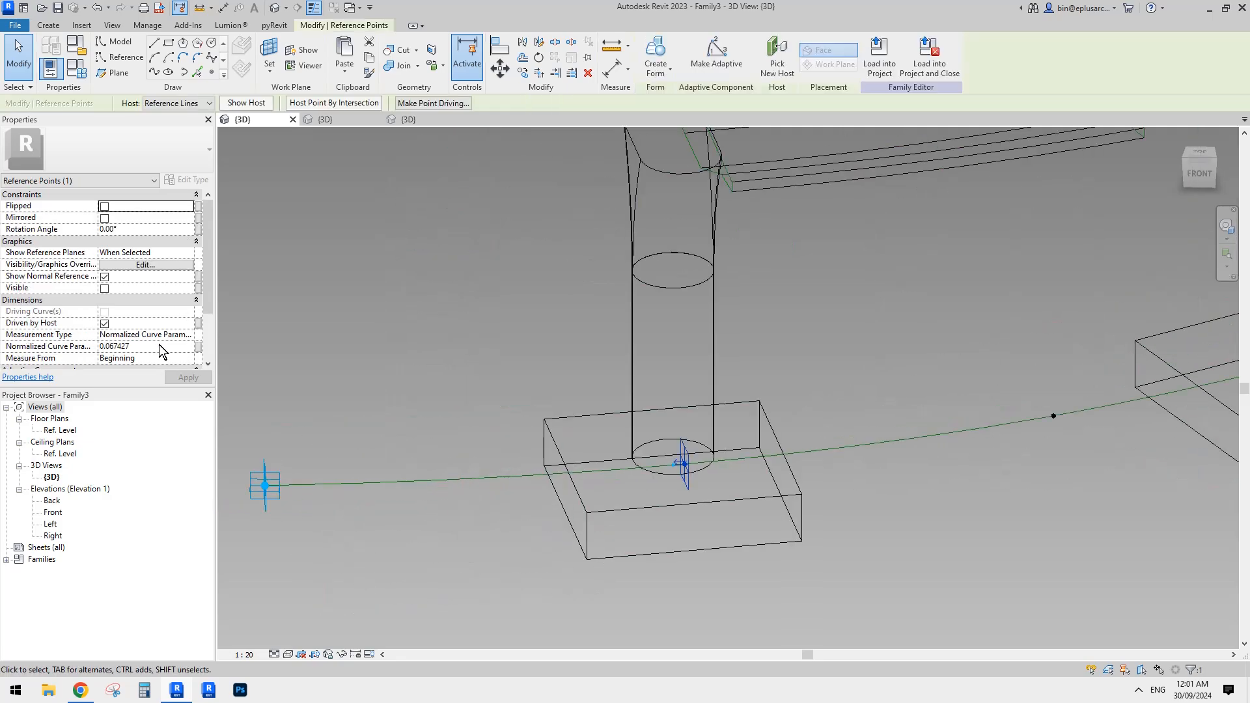
left_click(146, 347)
type("0")
key("Return")
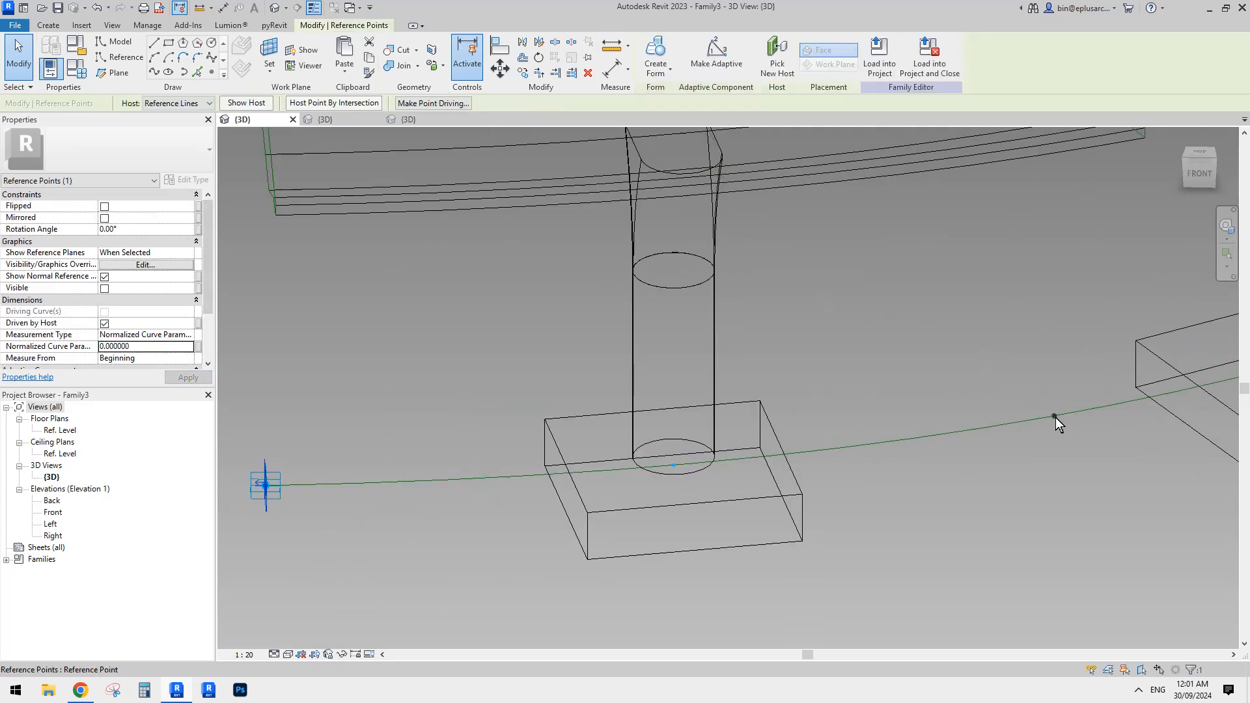
- Set the second profile point's normalized curve parameter to 1 and check the full-length deck in a shaded view
left_click(1055, 417)
left_click(145, 348)
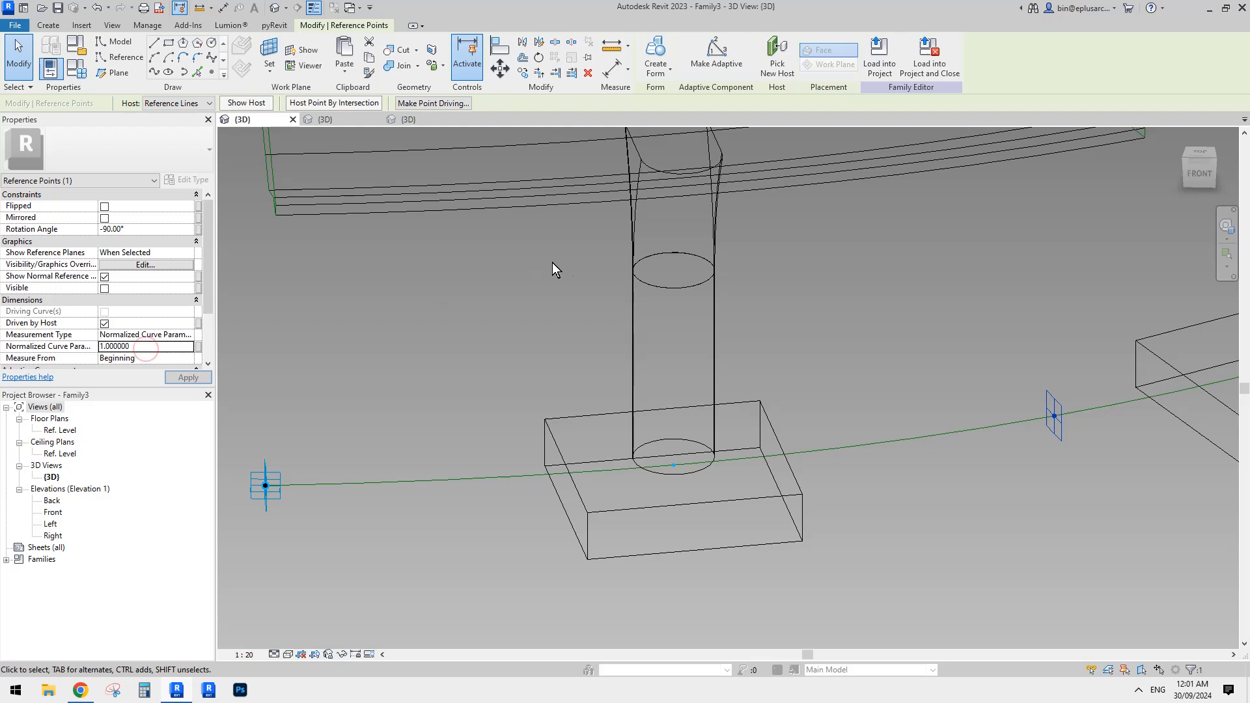
scroll(552, 264, "down", 6)
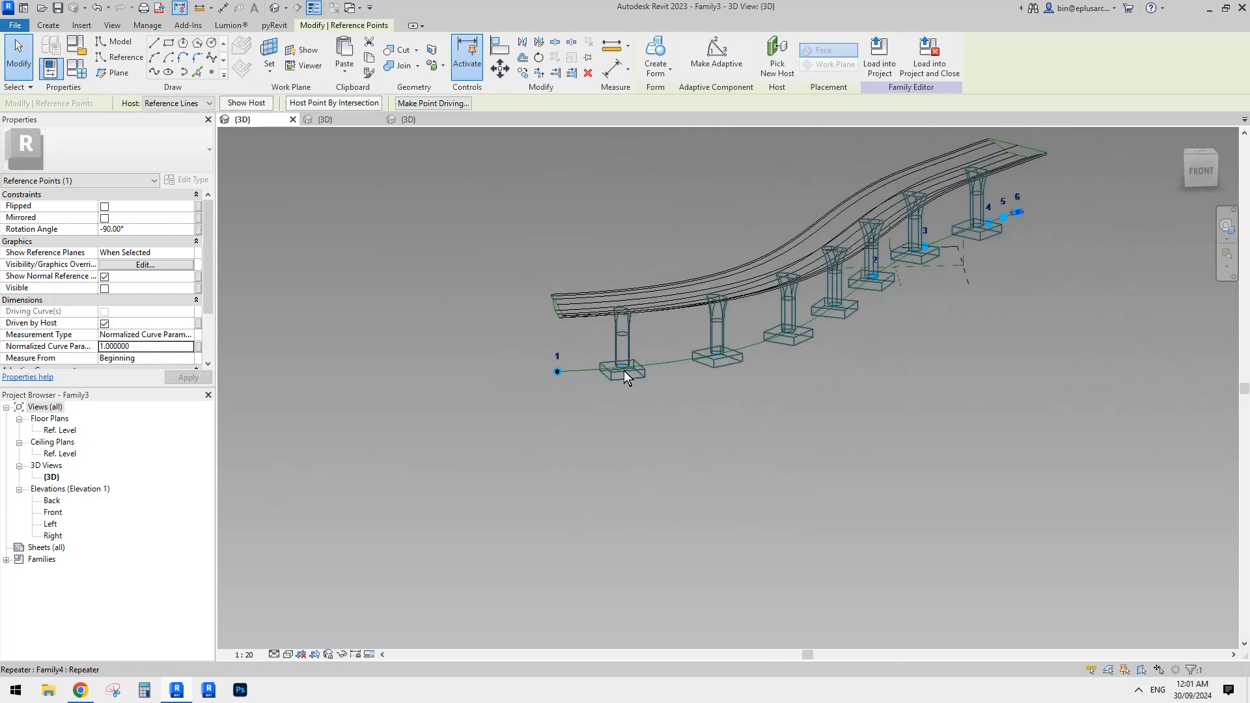
mouse_move(642, 373)
middle_mouse_down("shift")
mouse_move(805, 319)
mouse_move(486, 324)
mouse_move(809, 352)
mouse_move(706, 366)
mouse_move(738, 412)
mouse_move(723, 424)
middle_mouse_up("shift")
scroll(723, 424, "up", 2)
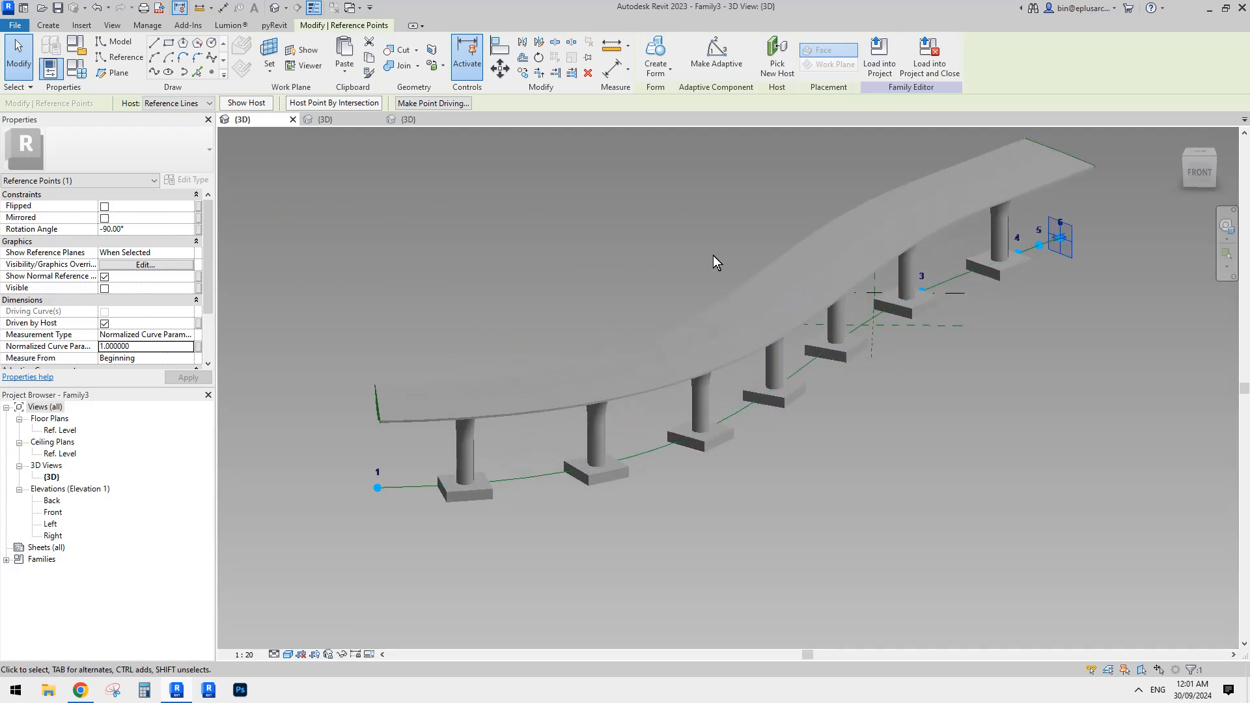
- Load the bridge family into Project2 only and overwrite the existing version of Family3
left_click(713, 255)
left_click(644, 55)
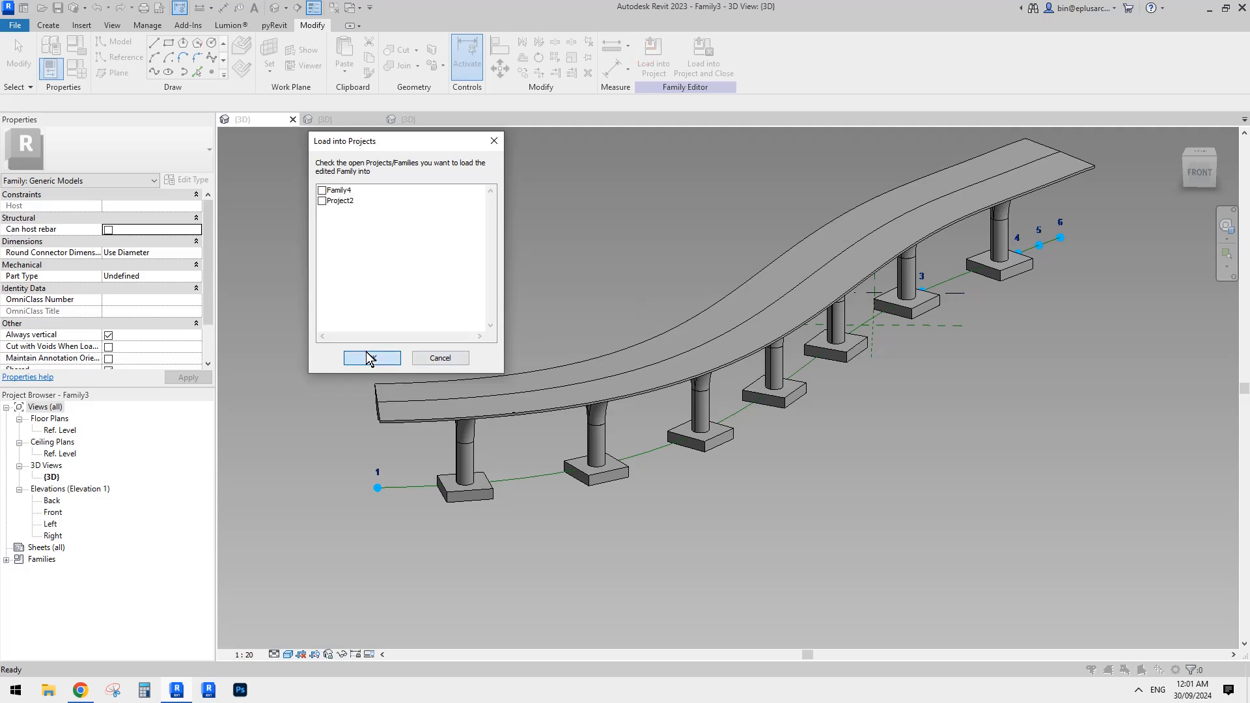
left_click(369, 358)
left_click(654, 56)
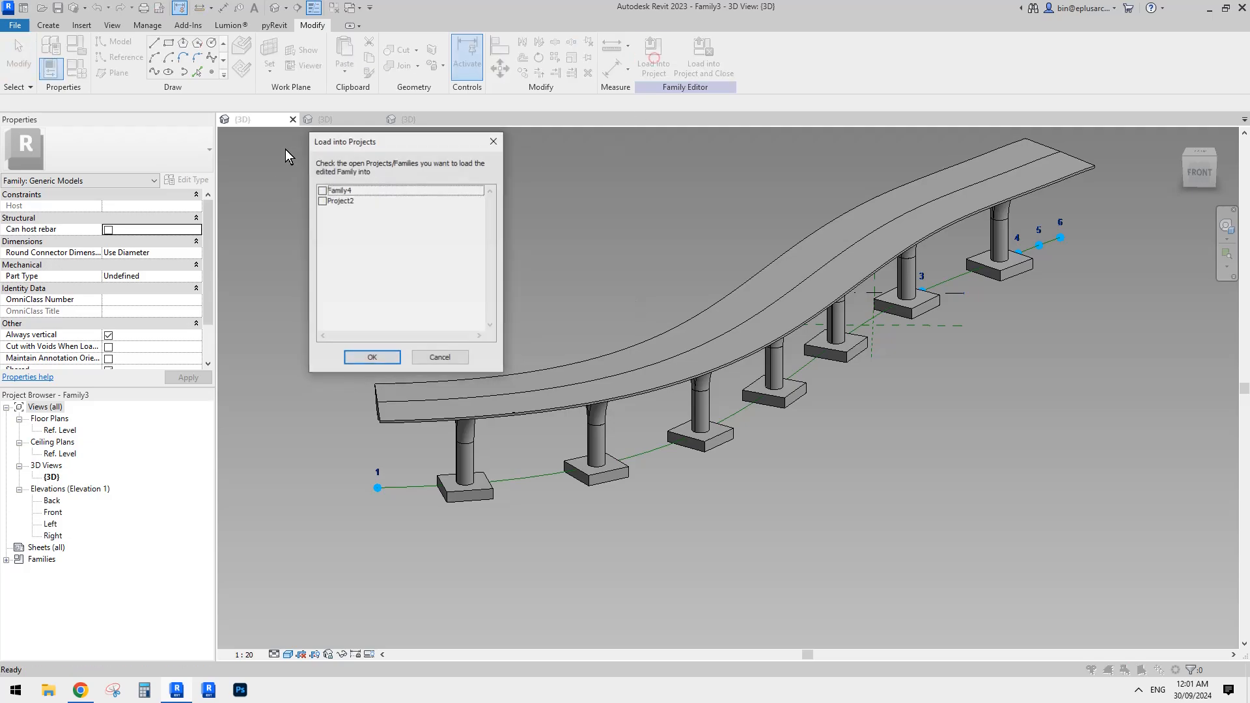
left_click(322, 200)
left_click(370, 358)
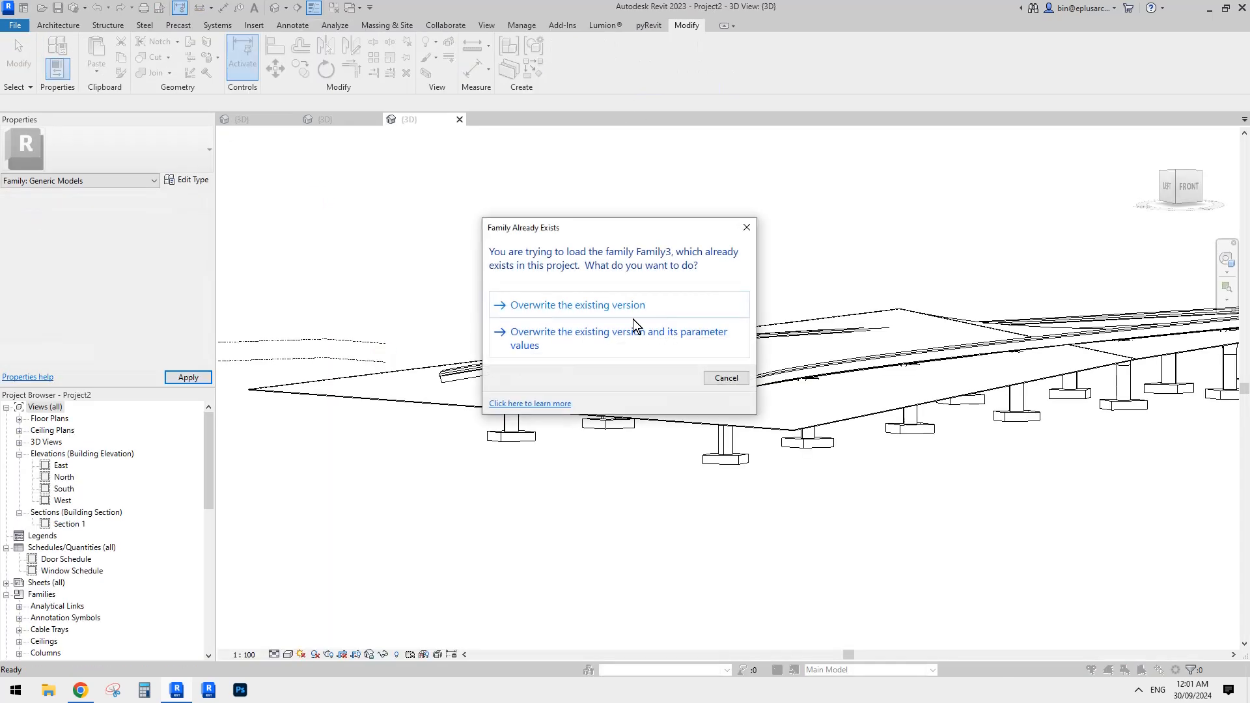
left_click(605, 305)
left_click(617, 306)
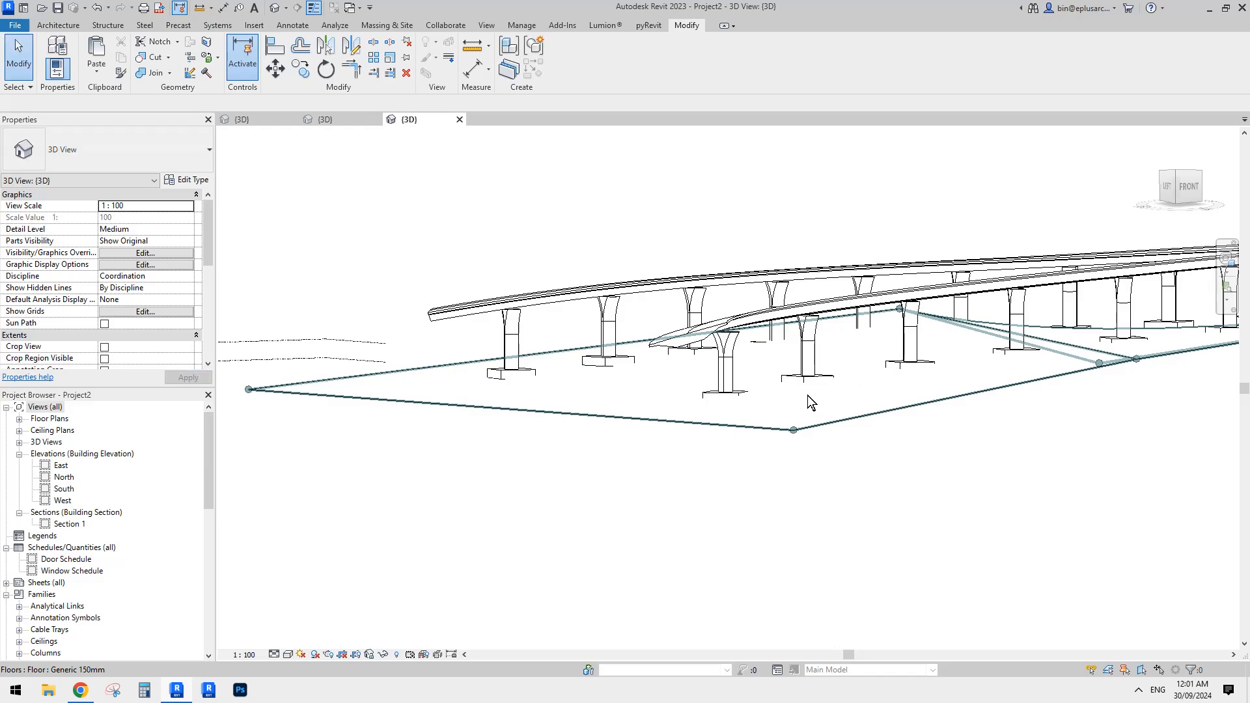
- Create another Generic 150mm floor in front of the existing one from a rectangle of about 381000 by 285000 mm
scroll(808, 396, "down", 3)
middle_click_drag(807, 398, 879, 492, "shift")
middle_click_drag(883, 475, 814, 399)
scroll(785, 391, "down", 3)
left_click(789, 328)
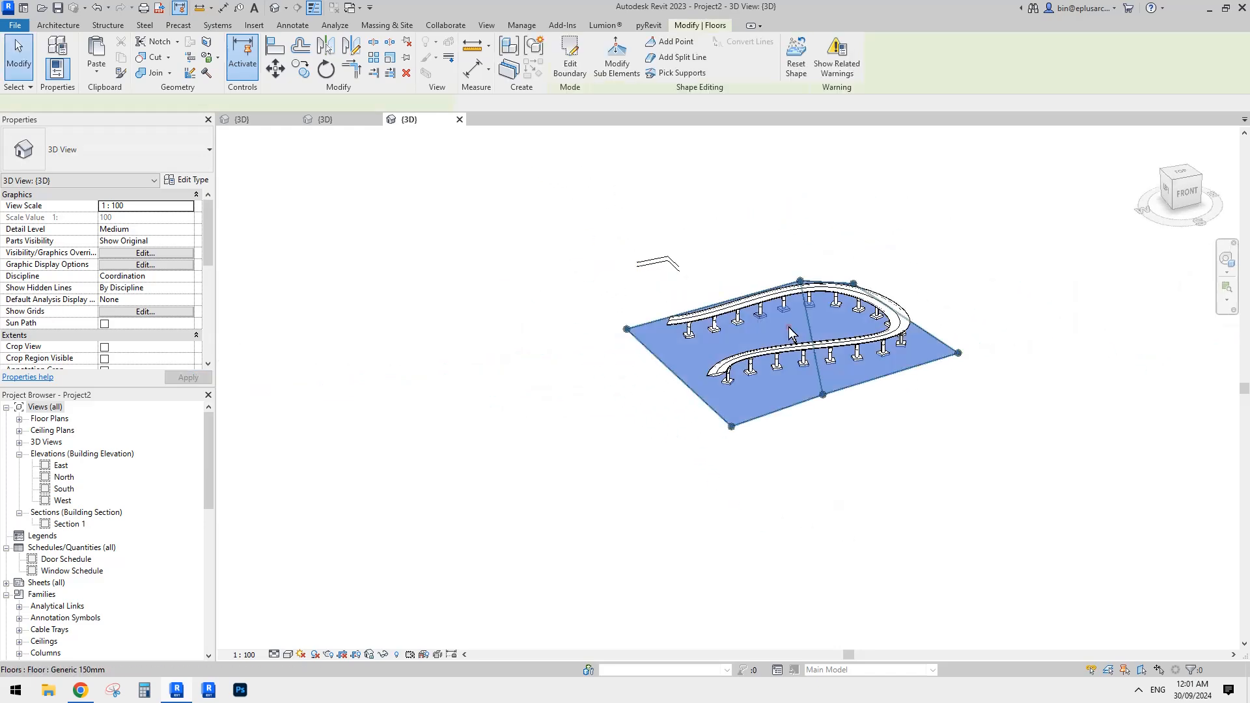
double_click(789, 331)
left_click(673, 43)
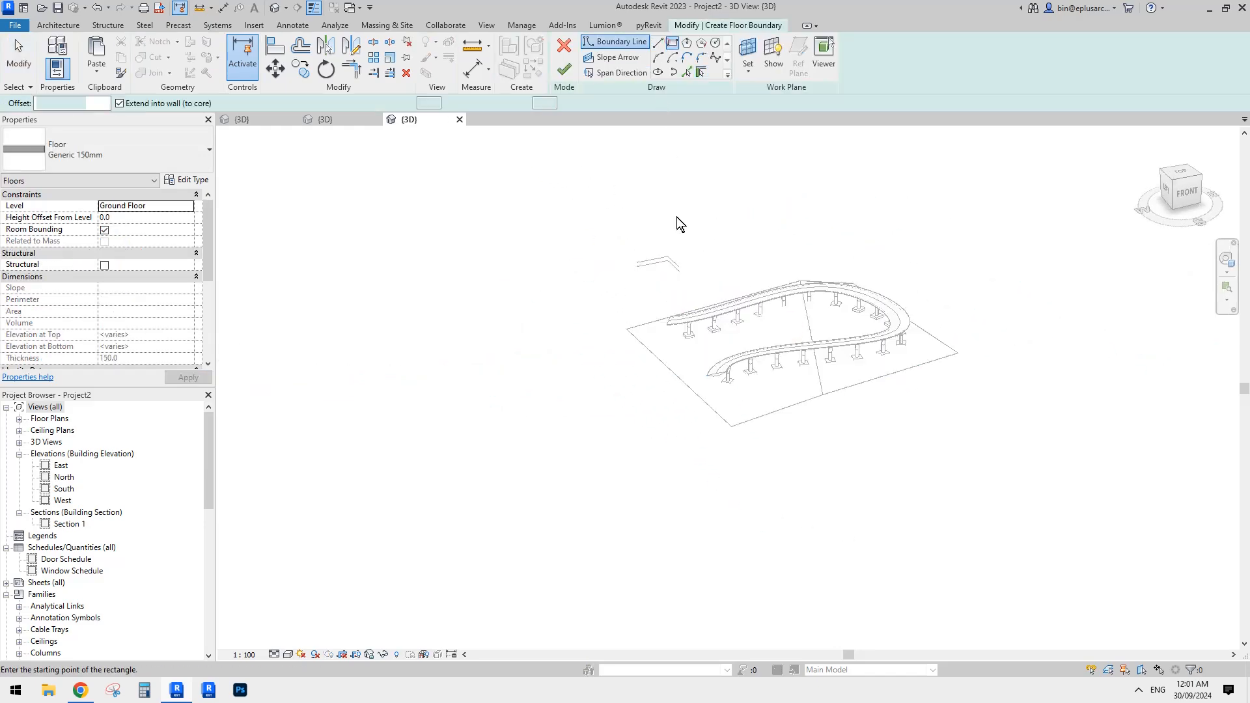
left_click(622, 495)
left_click(1162, 550)
left_click(564, 69)
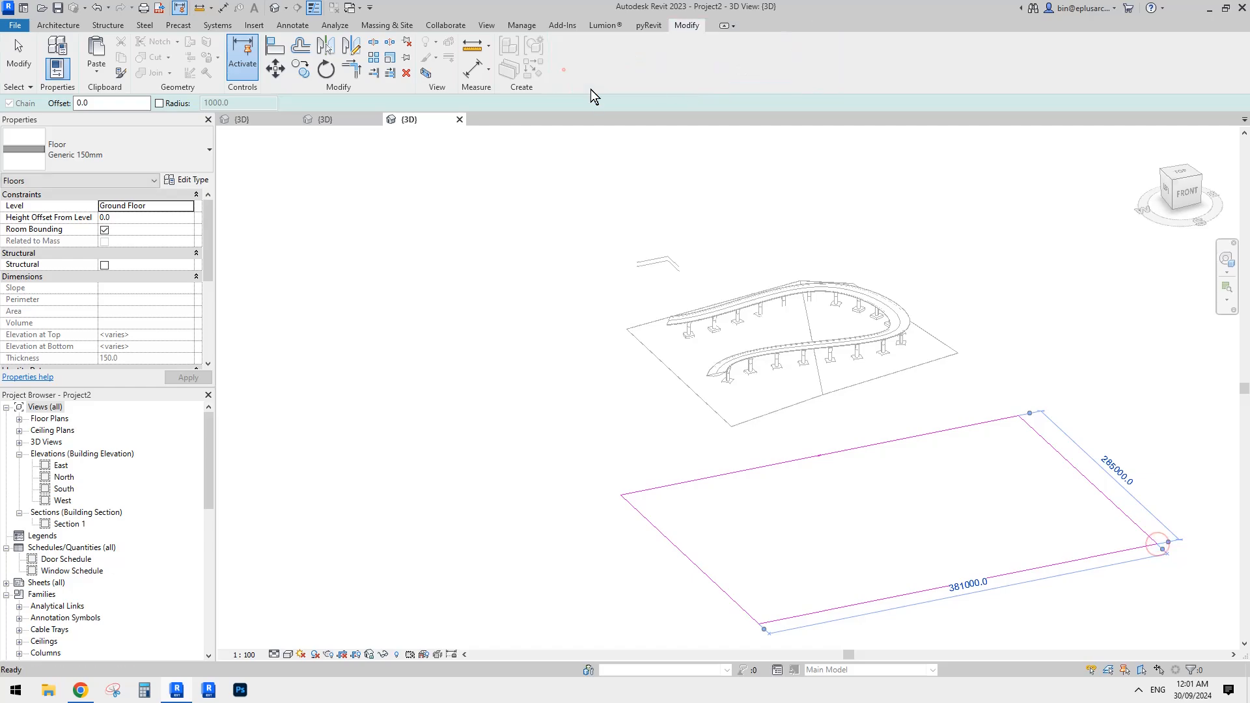
- Raise the right-hand short edge of the new floor by modifying its sub-elements so the slab slopes
left_click(616, 60)
middle_click_drag(1084, 456, 1063, 434)
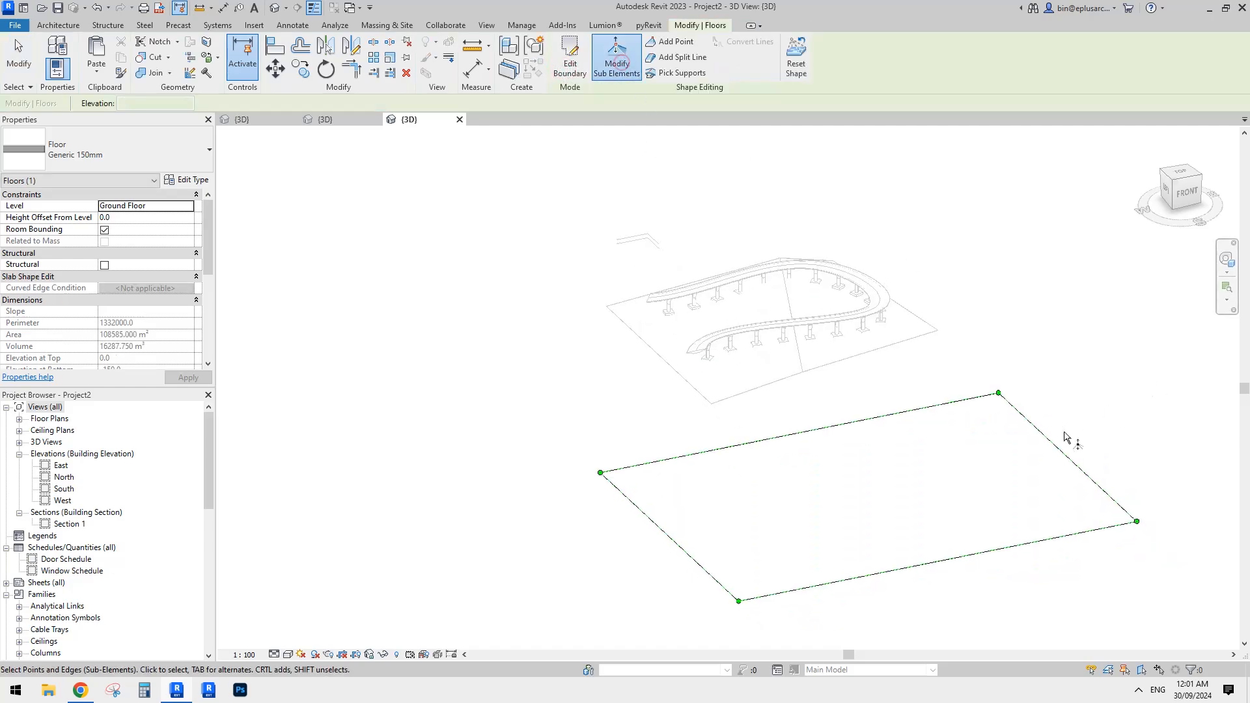
left_click(1066, 455)
left_click_drag(1066, 453, 1071, 427)
left_click(1120, 382)
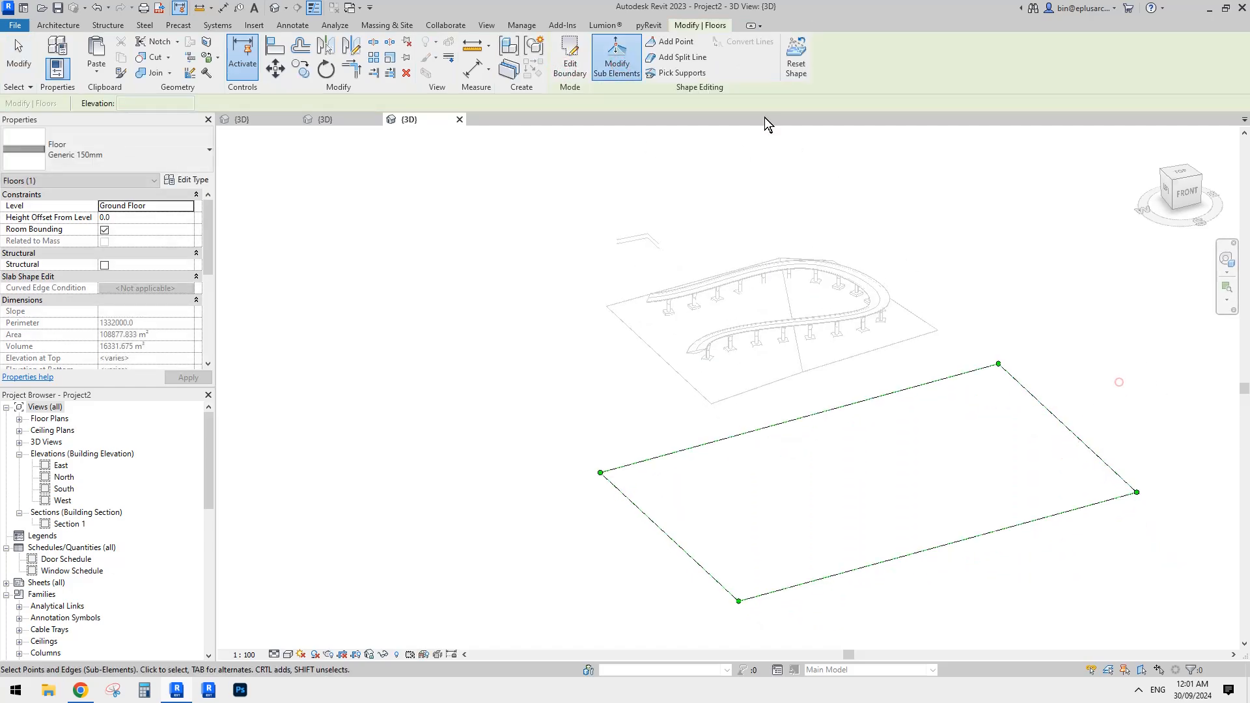
middle_click_drag(978, 363, 975, 329, "shift")
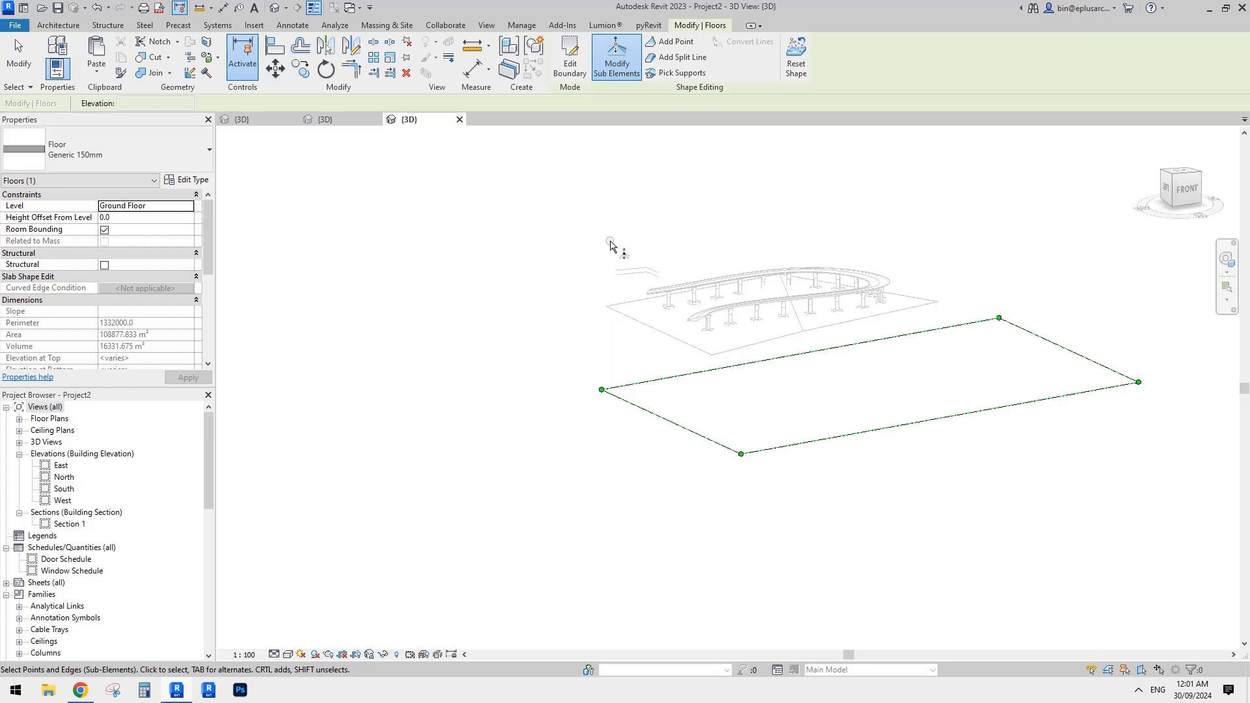
key("Escape")
- Place a second Family3 bridge instance along a curved line of adaptive points on the new sloped floor
left_click(775, 283)
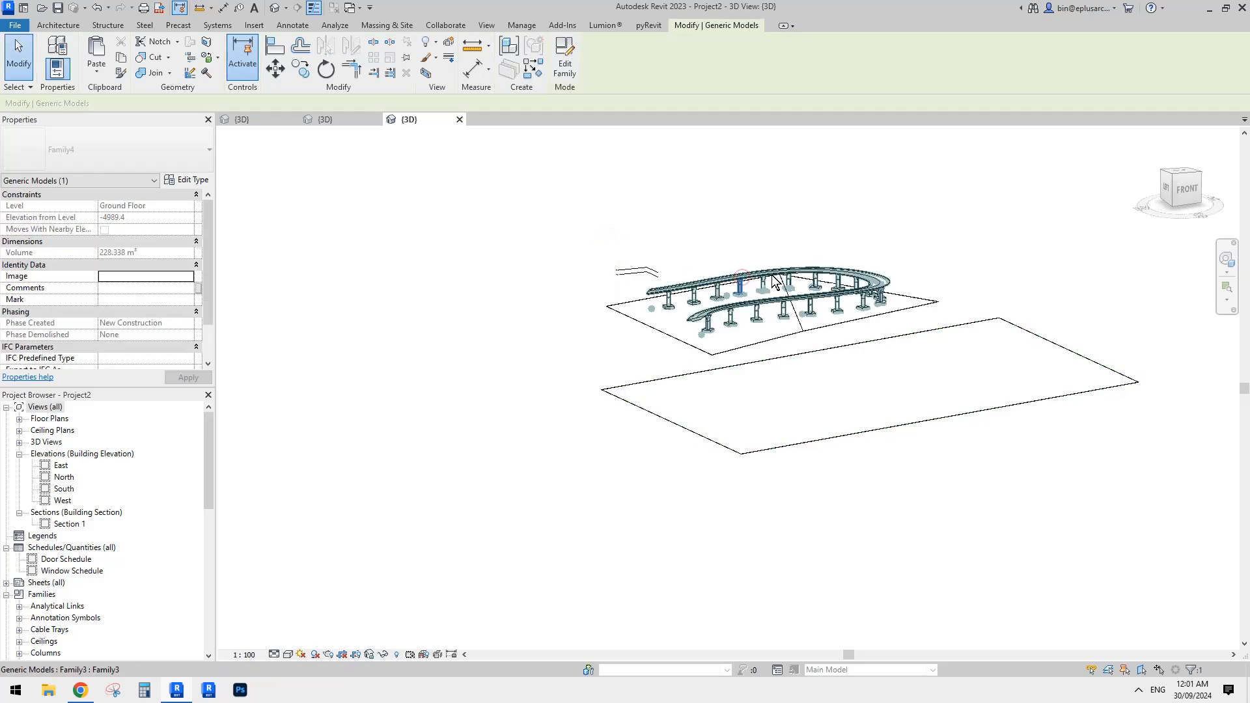
key("Escape")
left_click(756, 279)
key("c")
key("s")
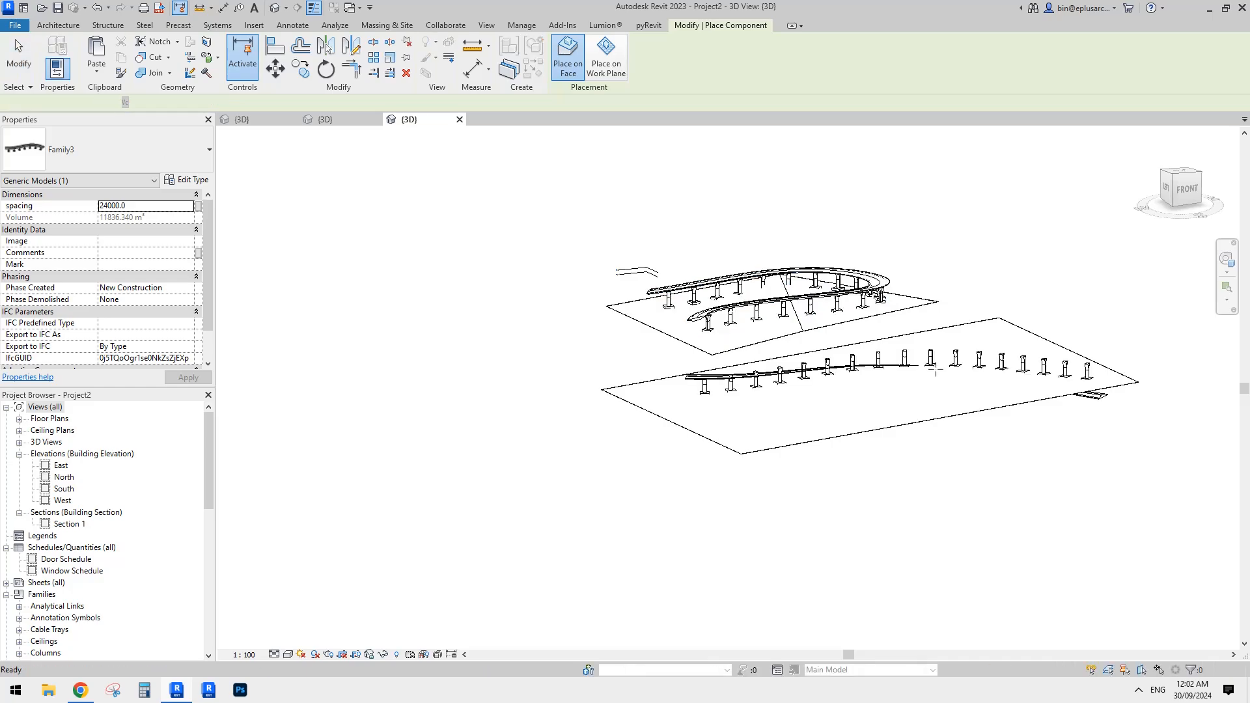
key("Escape")
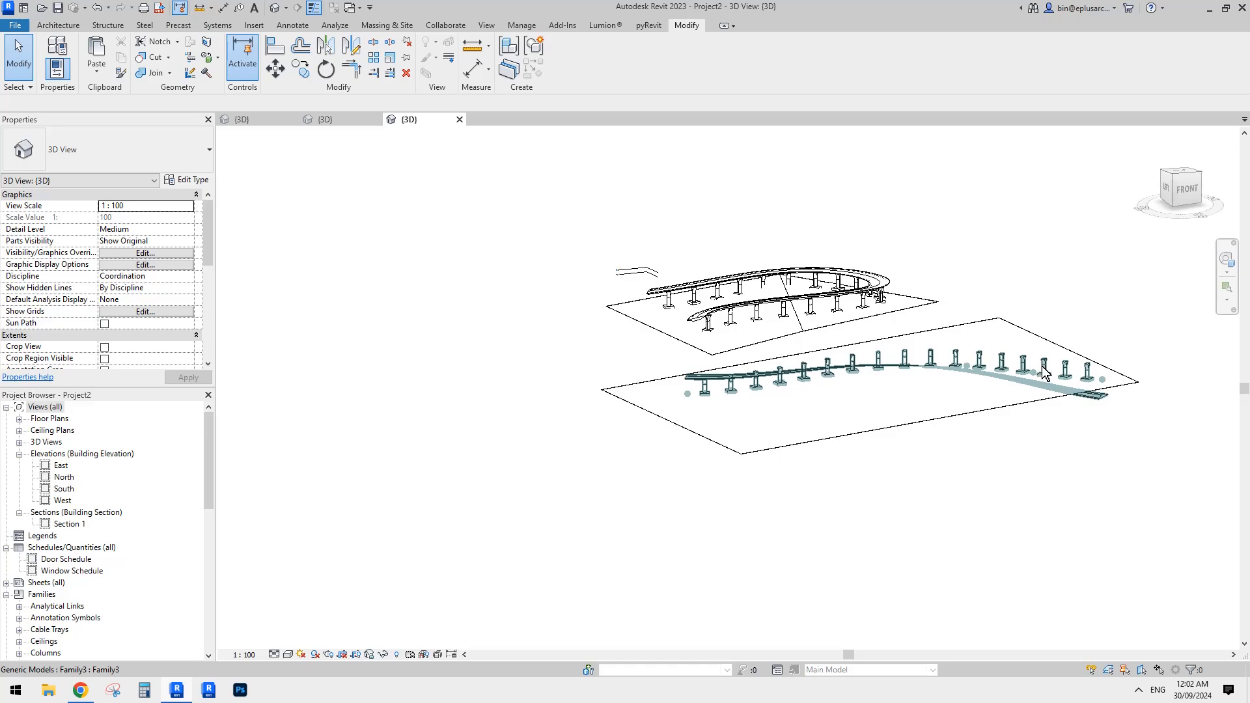
- Turn on the Flip option for the Family3 bridge instance on the sloped floor
left_click(1043, 372)
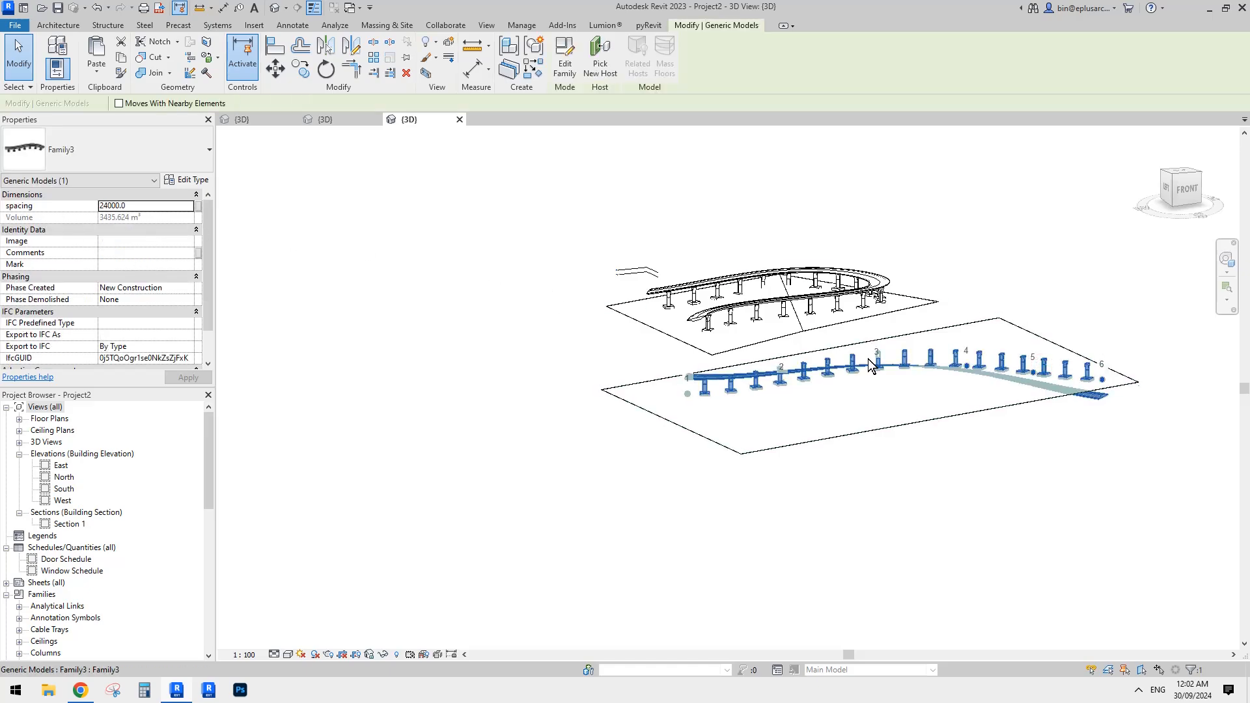
scroll(869, 358, "up", 5)
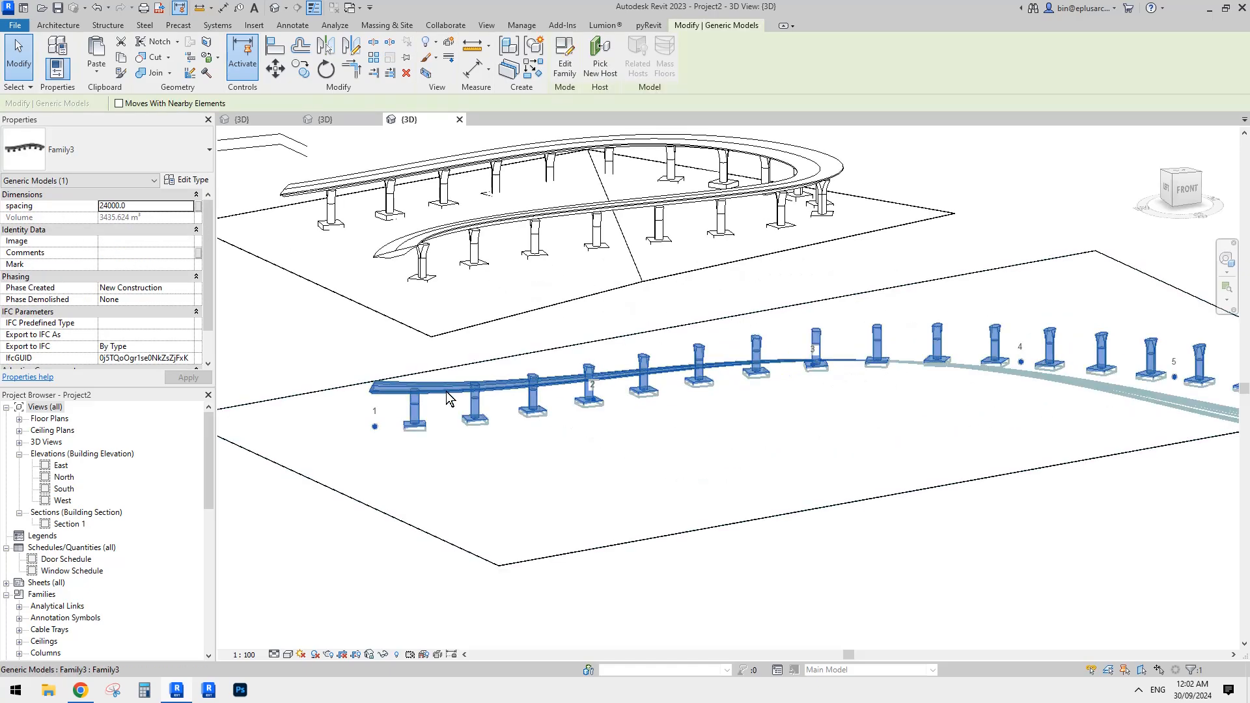
scroll(140, 319, "down", 1)
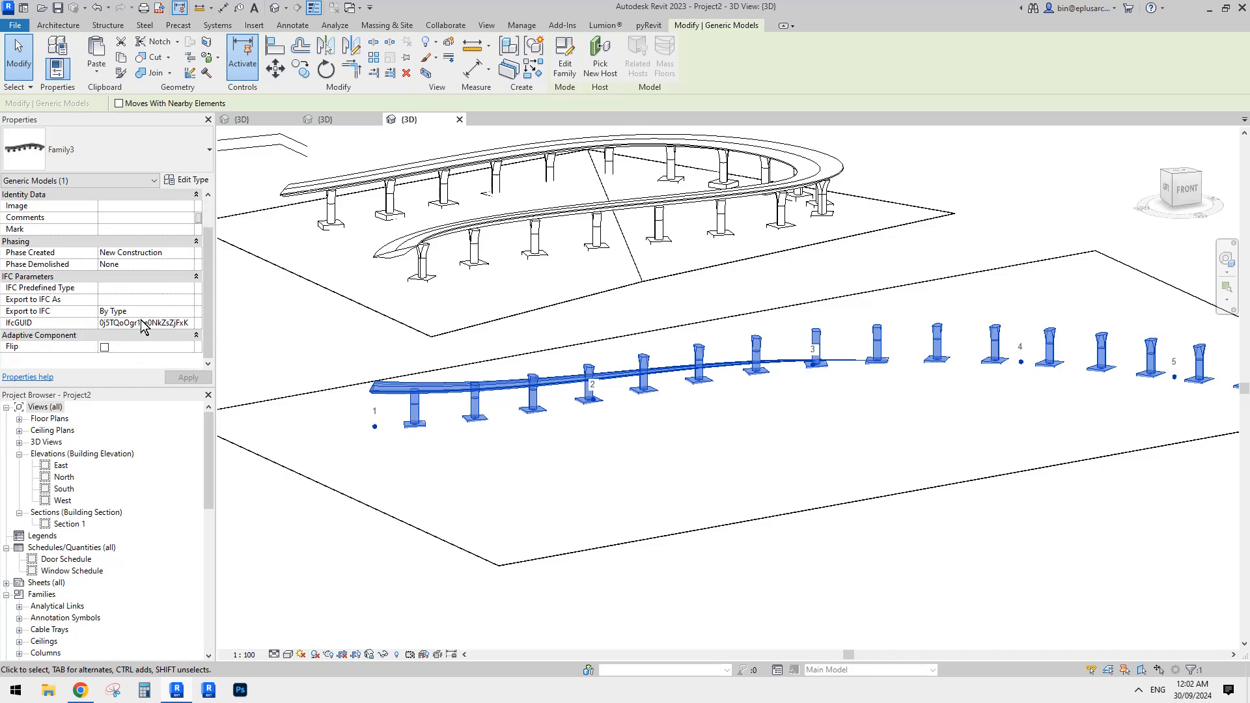
left_click(105, 347)
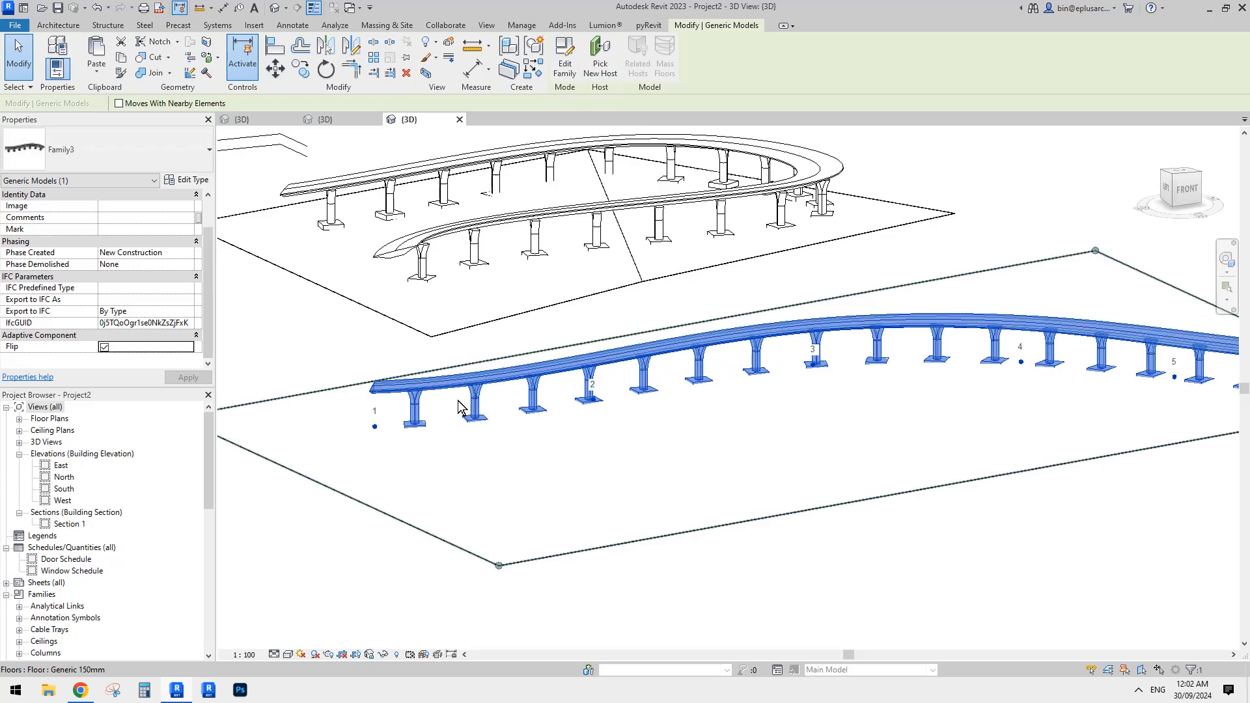
scroll(468, 394, "down", 2)
middle_click_drag(671, 394, 616, 387)
left_click(902, 467)
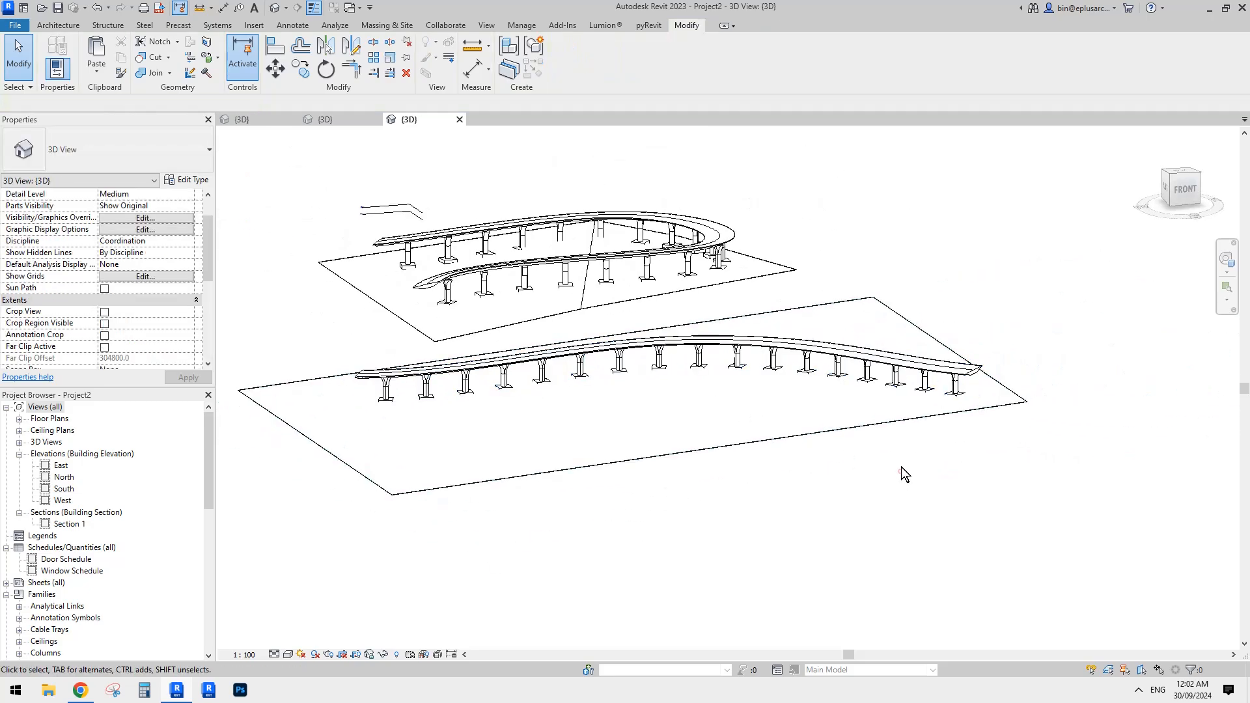
- Examine the flipped bridge's deck and piers from several angles and compare them with the bridge on the other floor
middle_click_drag(901, 467, 979, 394, "shift")
middle_click_drag(684, 384, 713, 433, "shift")
scroll(736, 433, "up", 3)
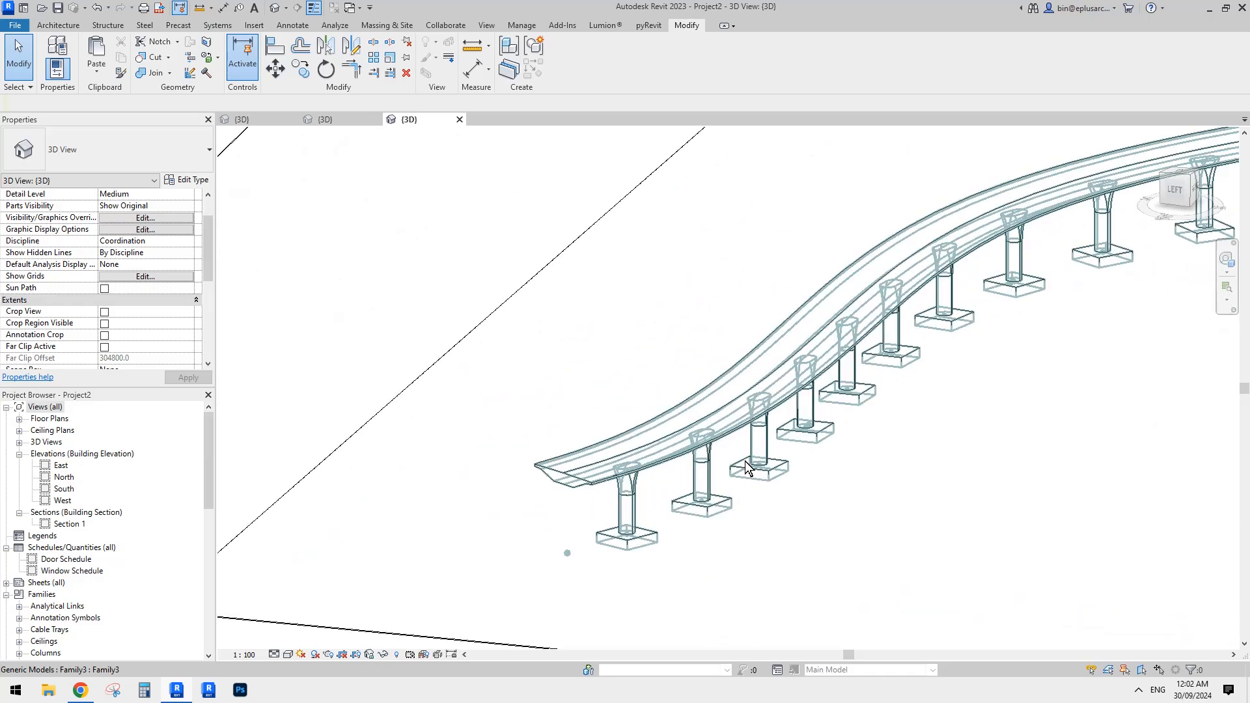
middle_click_drag(661, 470, 693, 459, "shift")
left_click(870, 470)
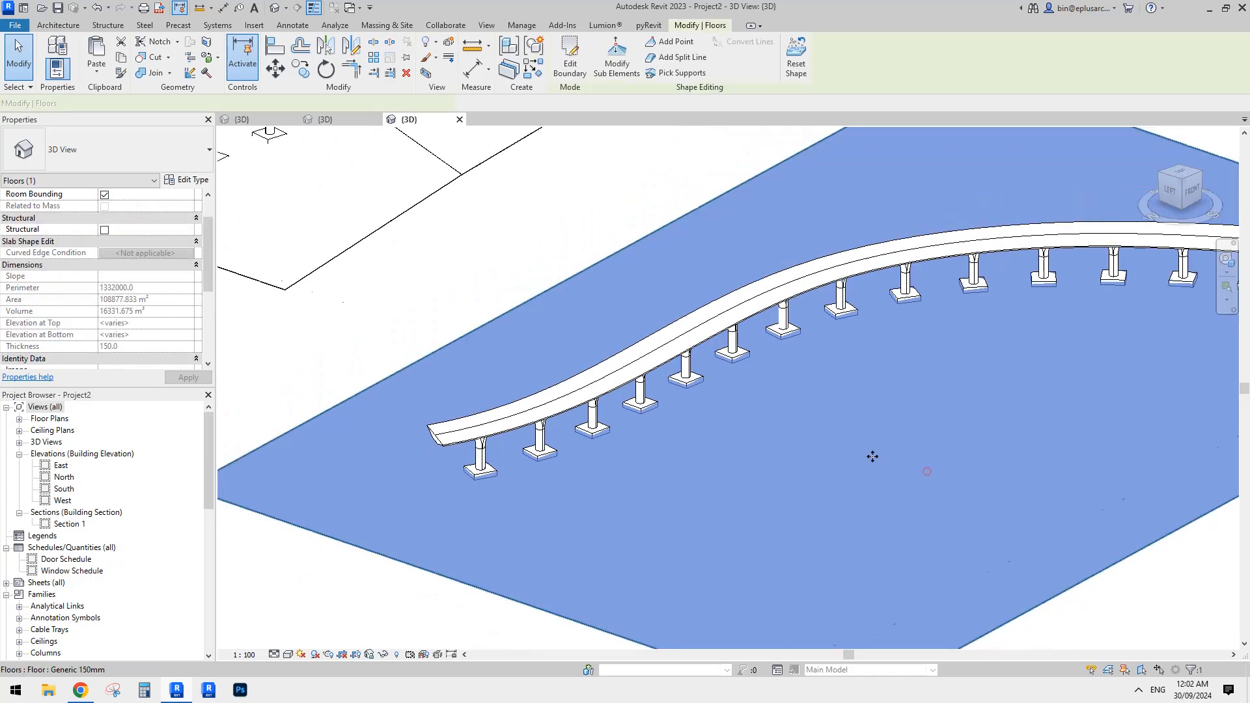
middle_click_drag(870, 471, 754, 459, "shift")
middle_click_drag(625, 459, 611, 391, "shift")
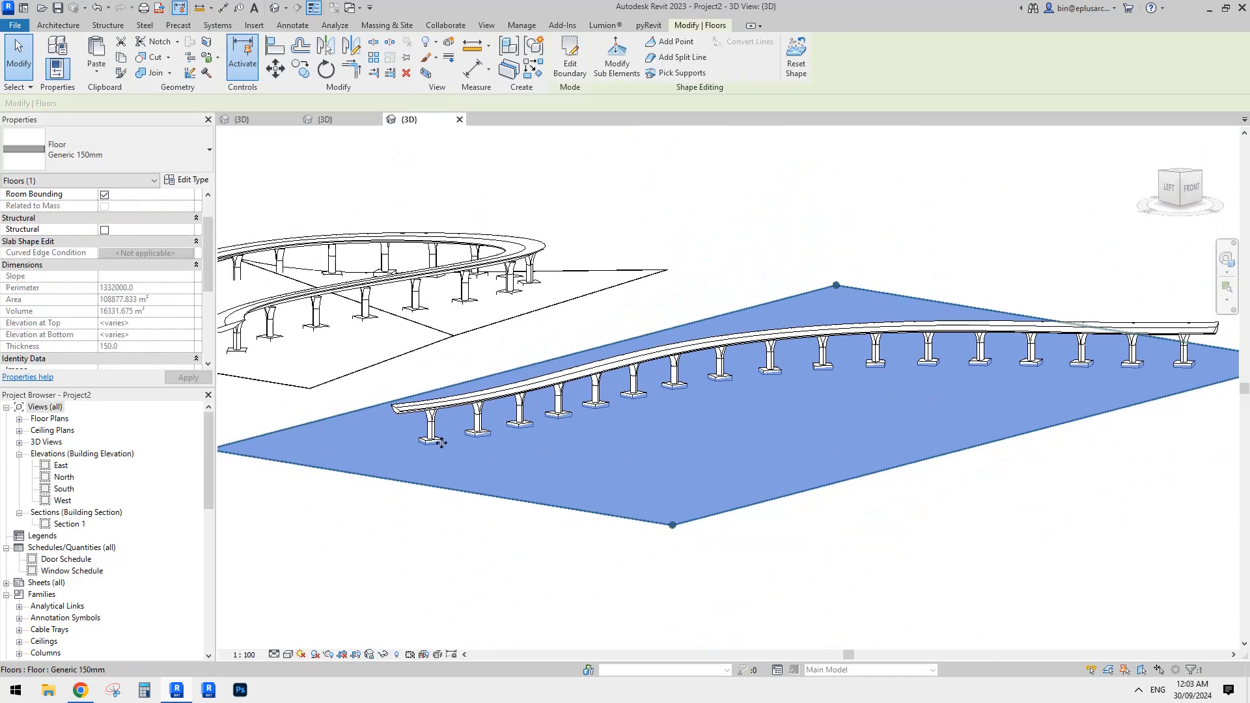
left_click(440, 540)
middle_click_drag(440, 539, 832, 514, "shift")
scroll(437, 349, "down", 1)
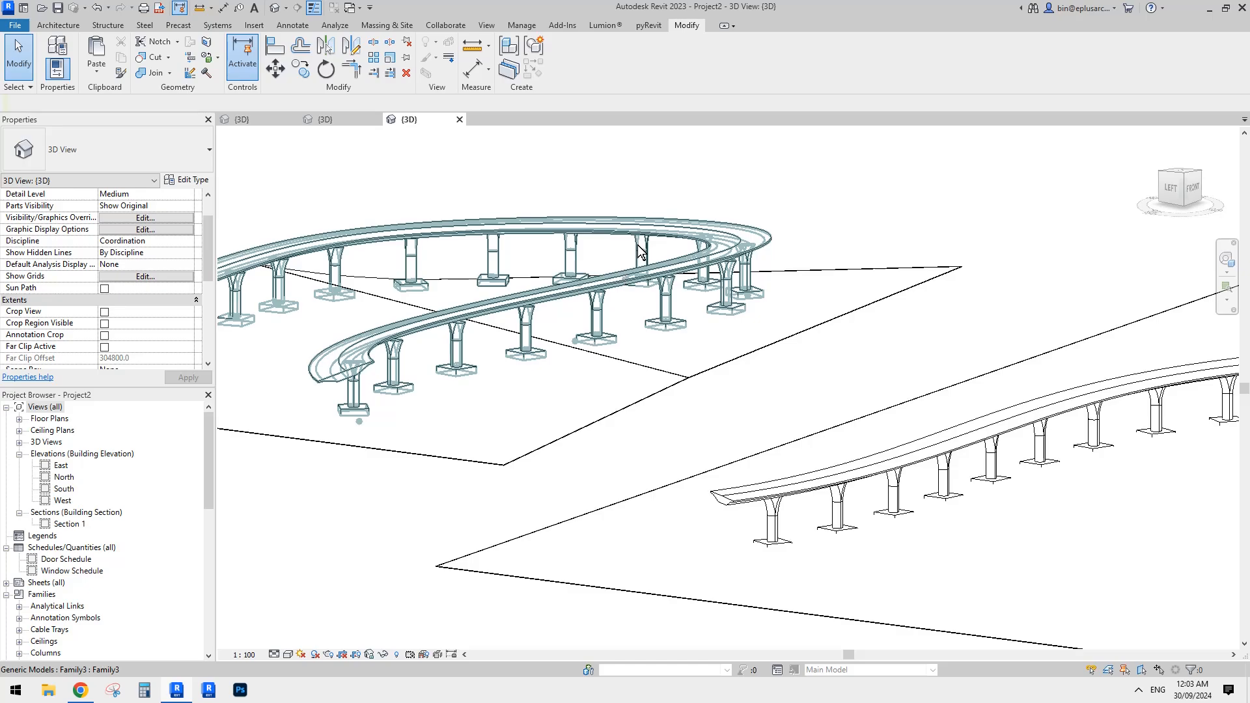
middle_click_drag(467, 245, 561, 254)
scroll(561, 254, "down", 1)
middle_click_drag(738, 350, 476, 296)
scroll(577, 438, "up", 4)
scroll(567, 436, "up", 2)
left_click(568, 436)
middle_click_drag(568, 437, 666, 482, "shift")
left_click(670, 477)
scroll(681, 450, "down", 5)
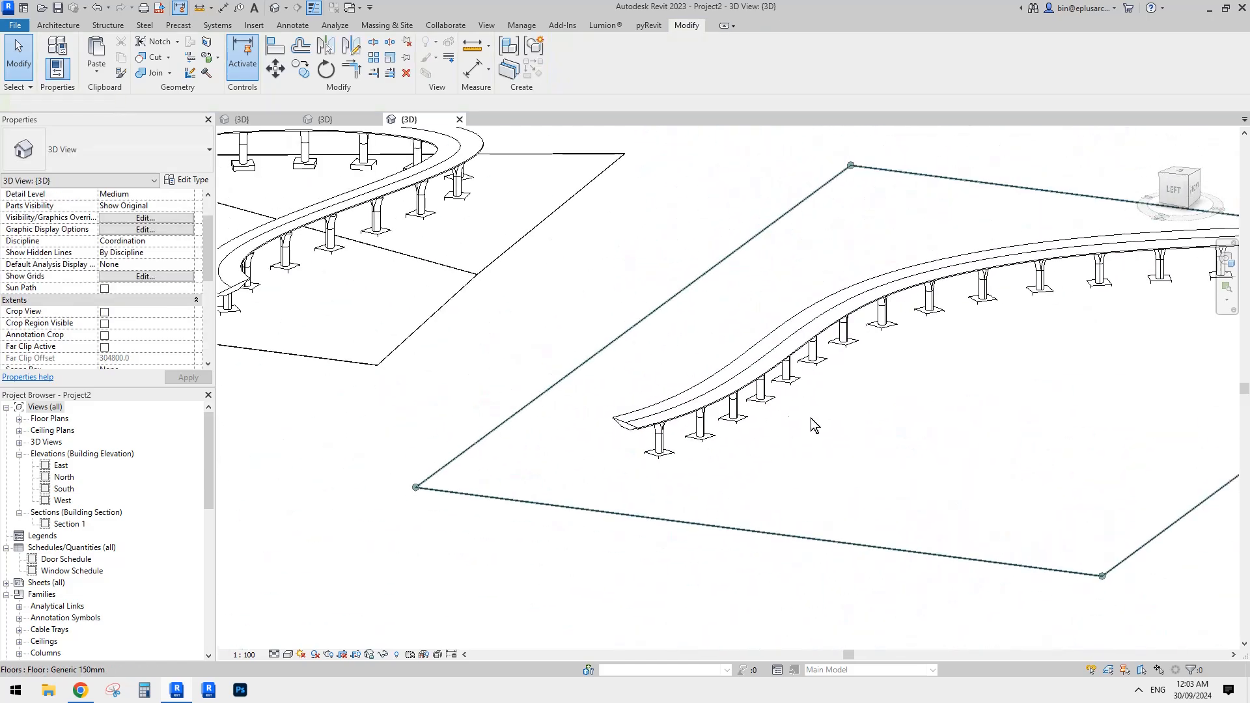
middle_click_drag(811, 418, 709, 458, "shift")
middle_click_drag(709, 458, 485, 435)
middle_click_drag(718, 427, 753, 409)
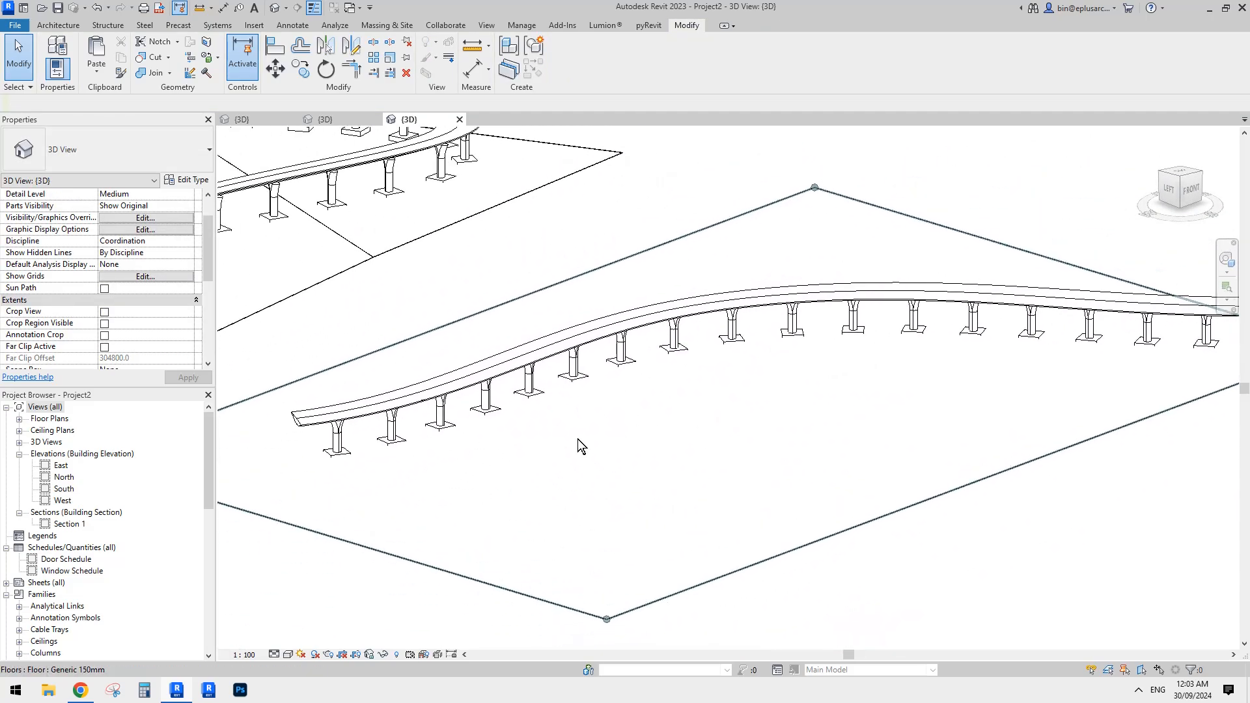
- Open the nested pier family Family4 for editing from the first pier of the bridge on the sloped floor
scroll(366, 461, "up", 3)
key("Tab")
left_click(326, 427)
scroll(326, 426, "up", 3)
middle_click_drag(326, 427, 467, 401)
left_click(534, 513)
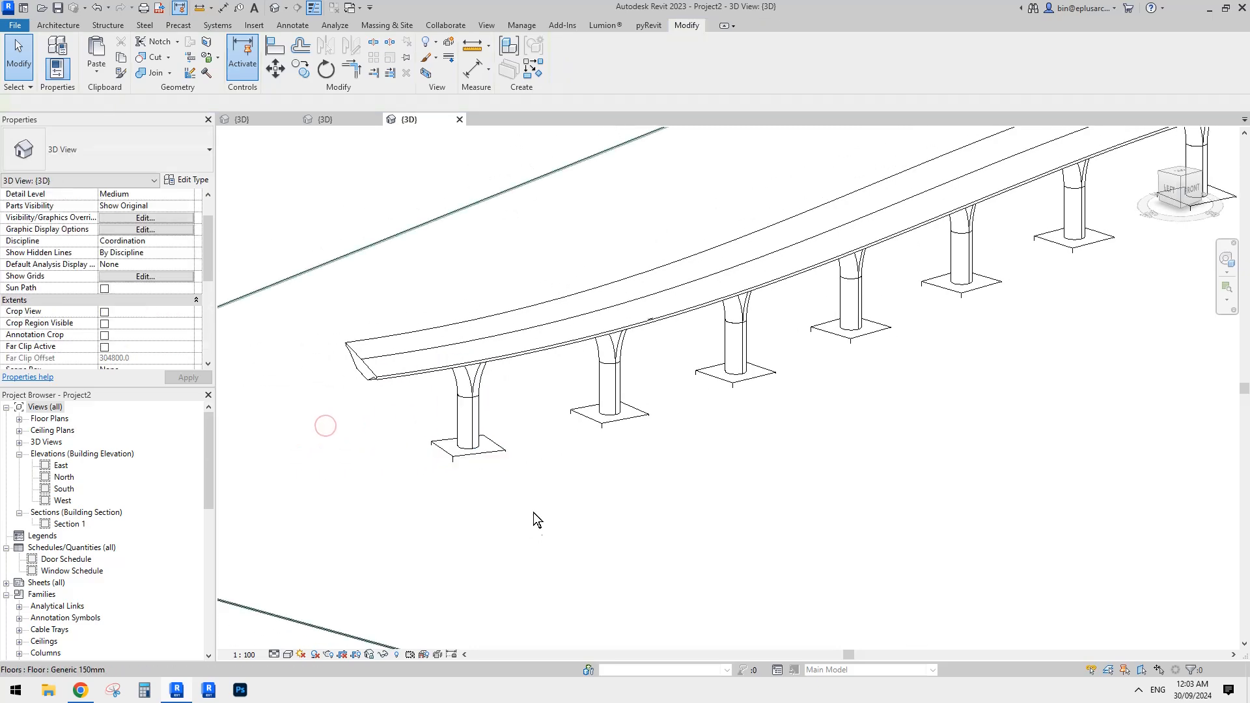
left_click(472, 434)
middle_click_drag(537, 236, 541, 229)
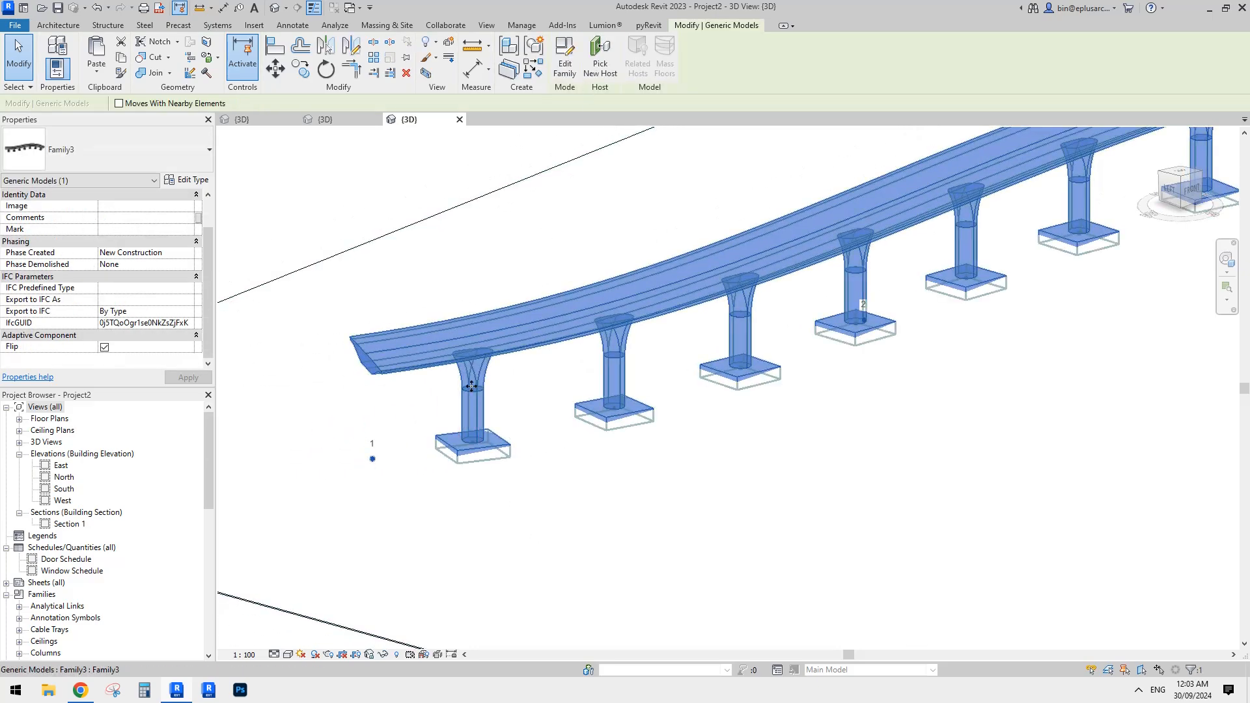
left_click(480, 413)
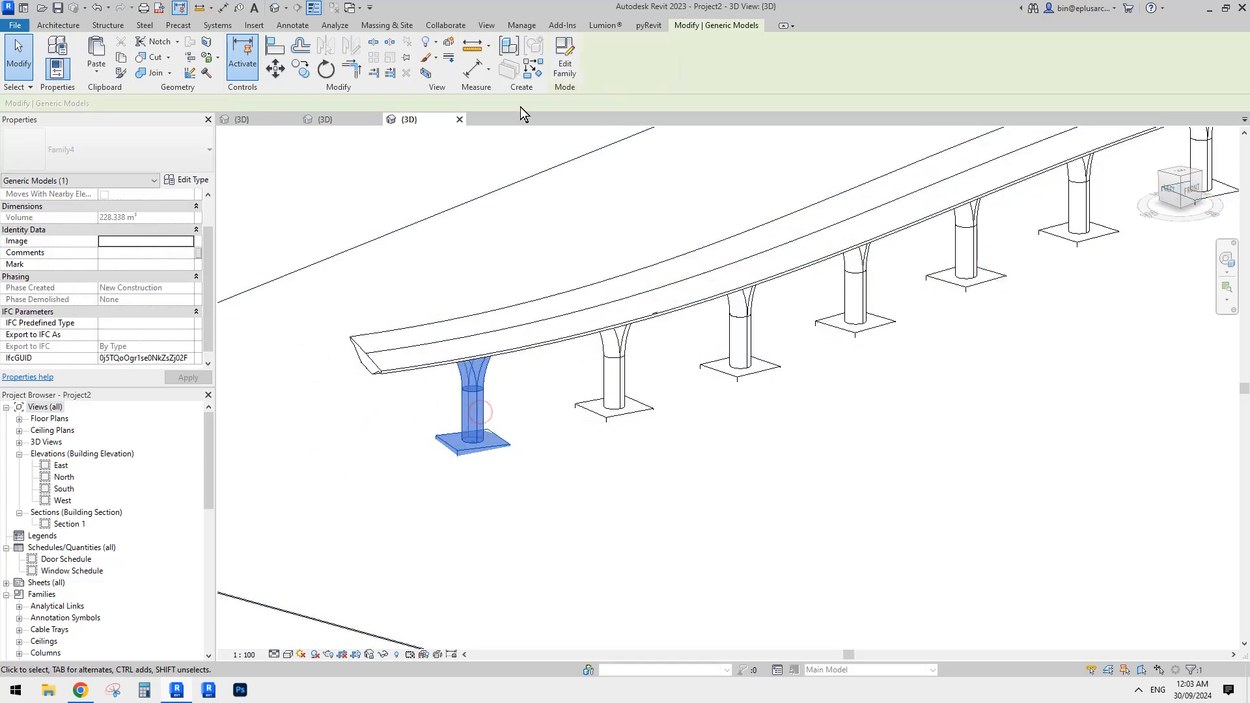
left_click(571, 57)
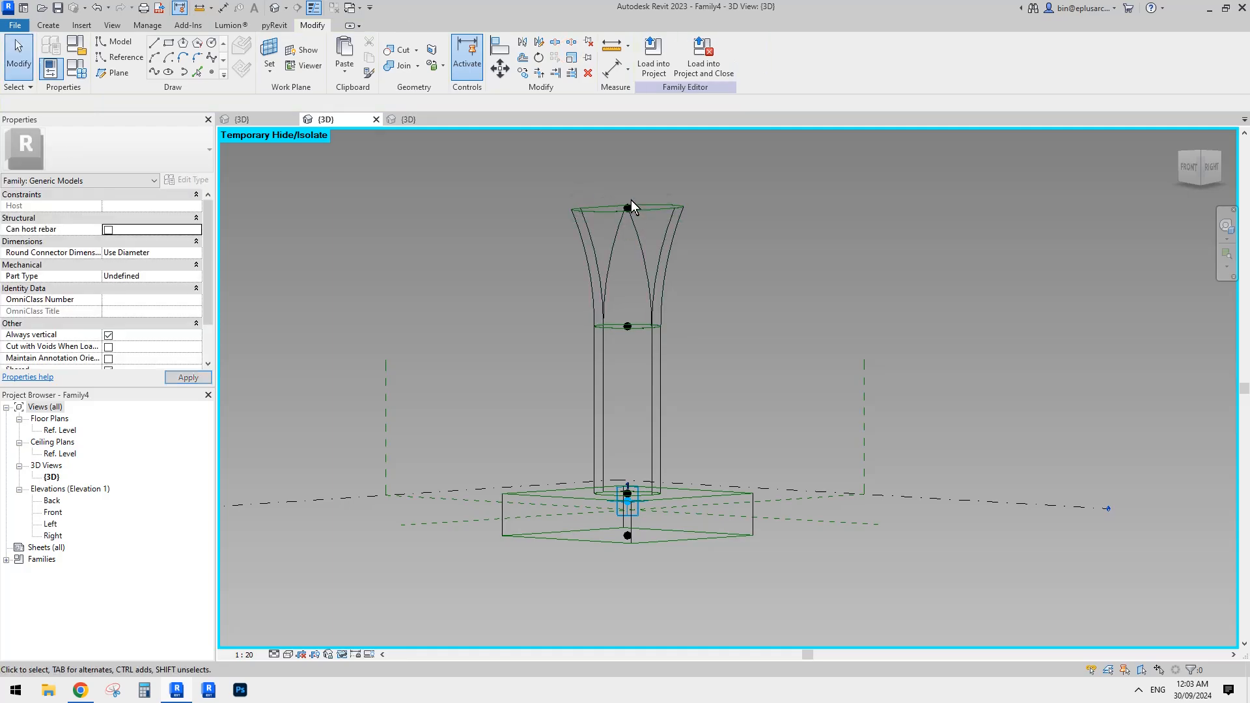
- Associate the Rotation Angle of the reference point at the pier's top profile with a new type parameter named a
middle_click_drag(630, 220, 633, 282, "shift")
left_click(624, 216)
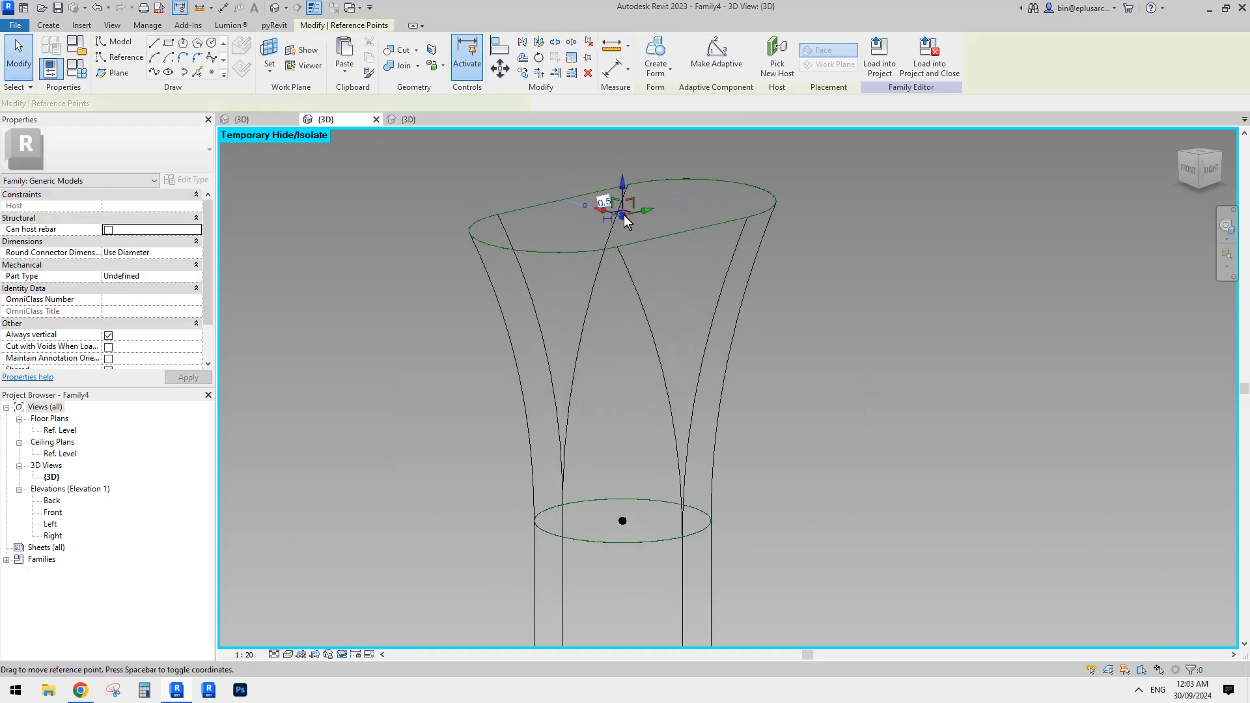
left_click(199, 228)
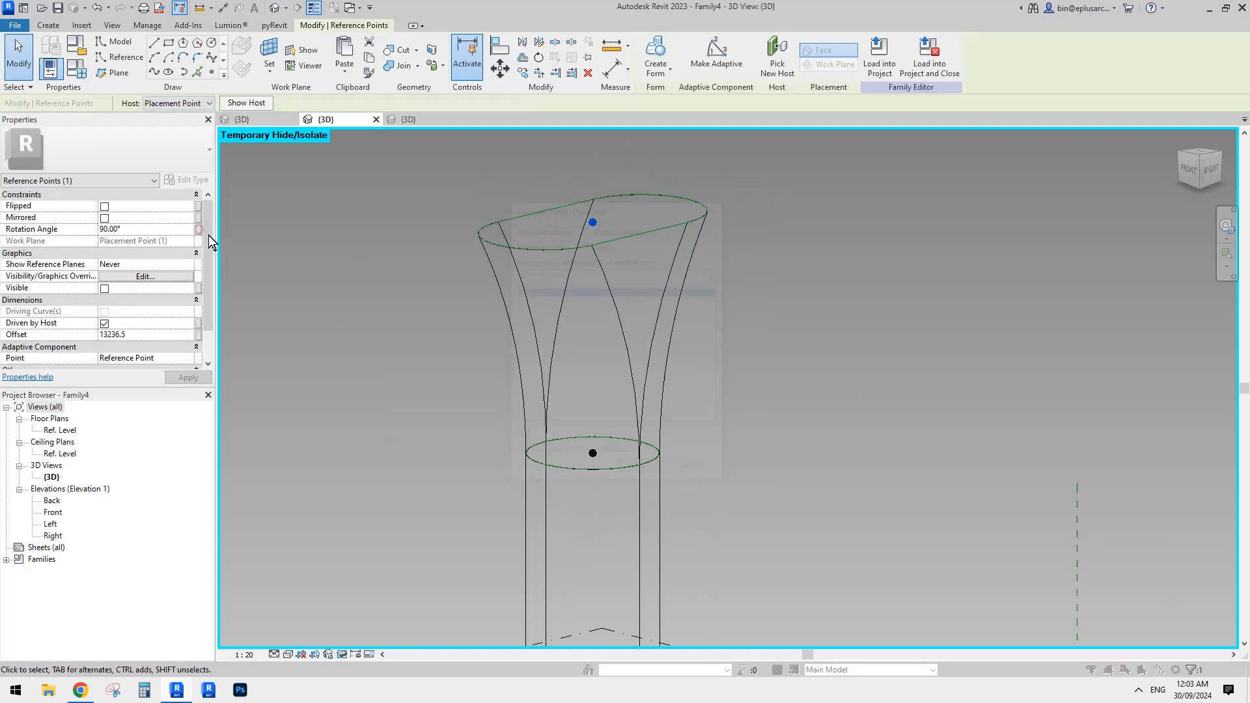
left_click(522, 440)
type("a")
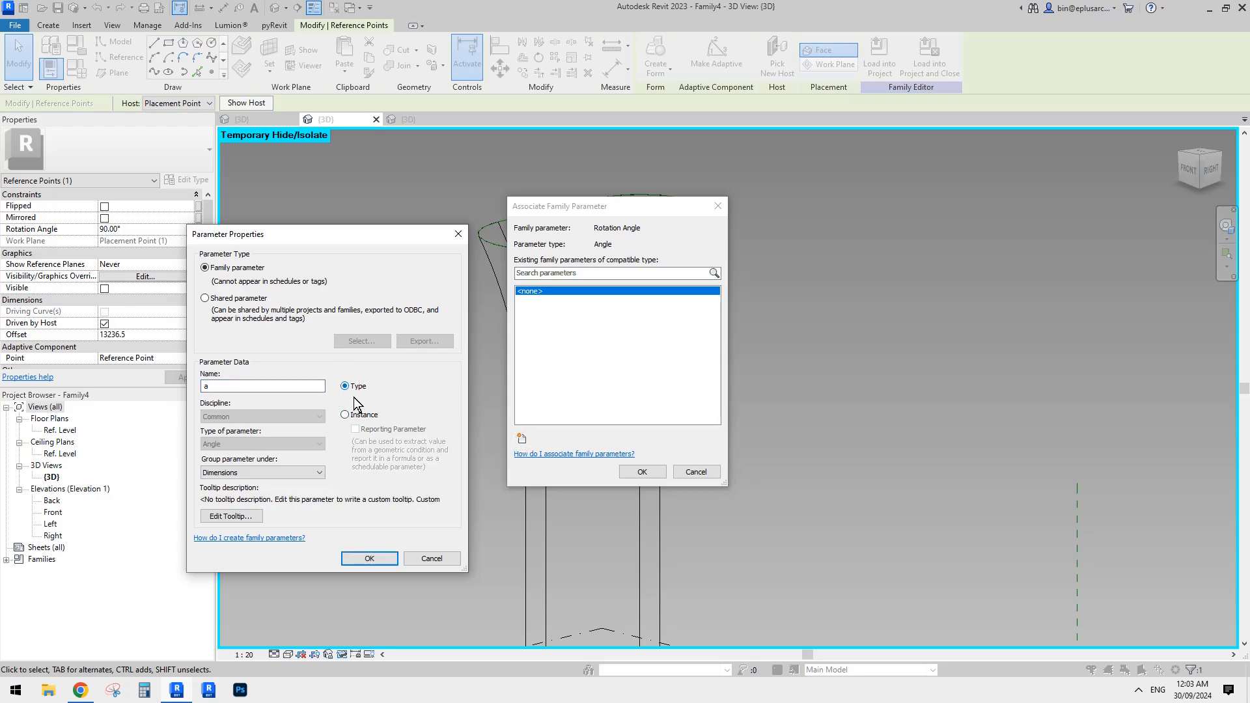
left_click(380, 557)
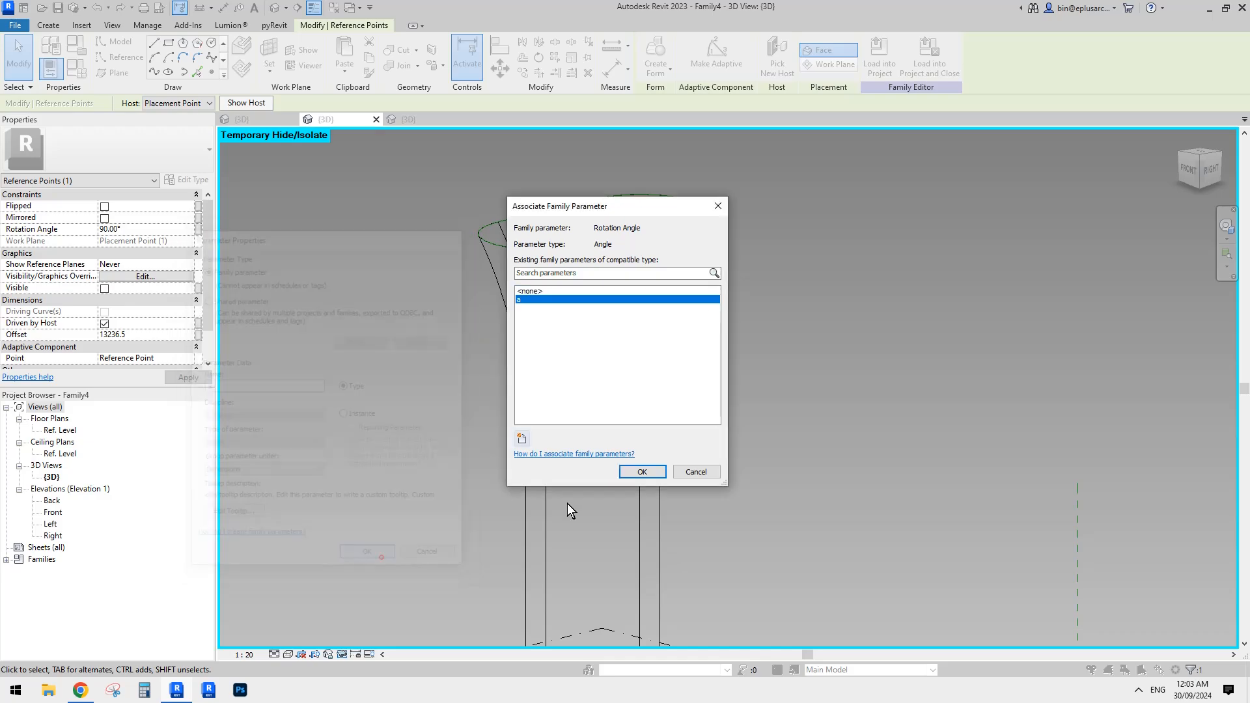
left_click(640, 471)
left_click(934, 65)
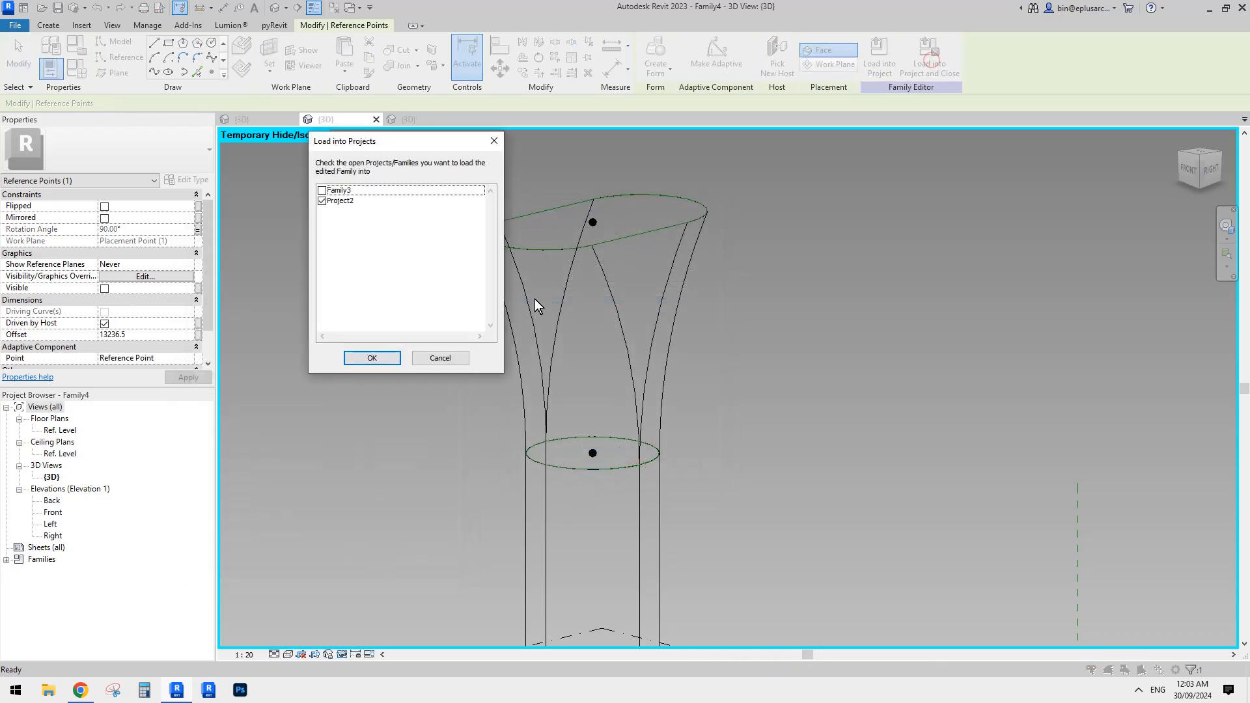
left_click(362, 360)
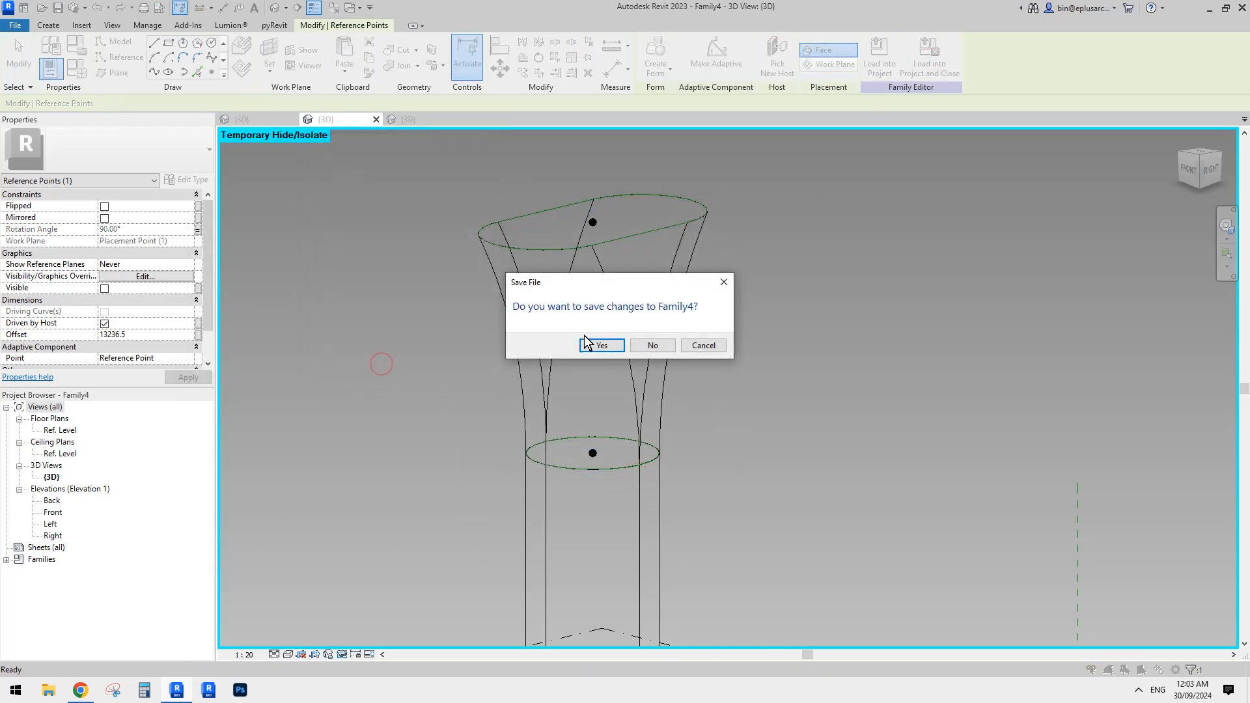
left_click(601, 344)
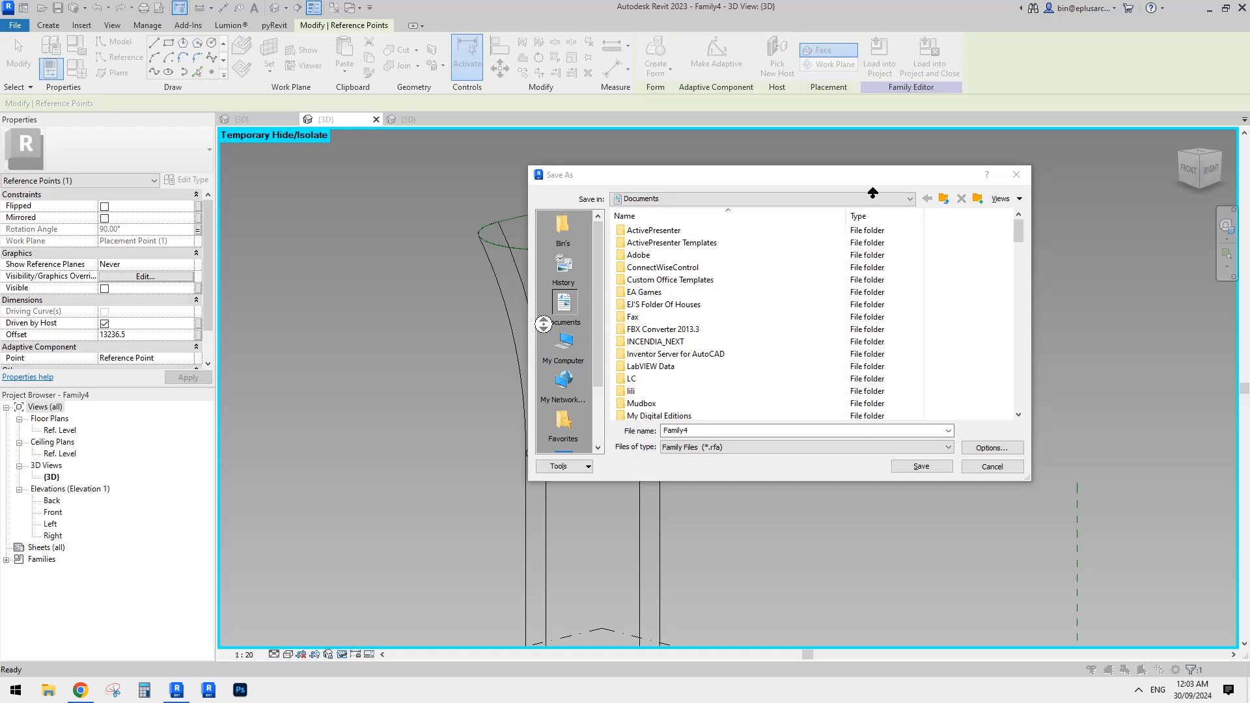
key("Escape")
key("Escape")
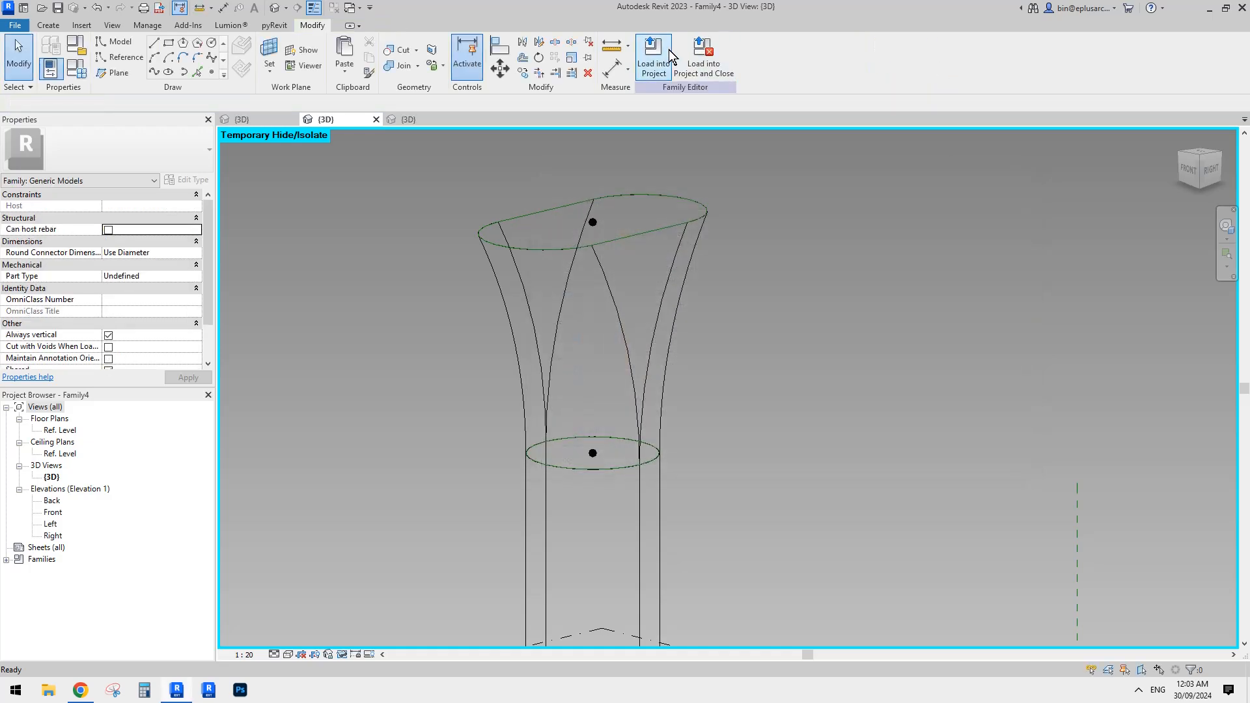
- Load the edited pier family Family4 into Project2 only, replacing the version already there
left_click(654, 57)
left_click(372, 359)
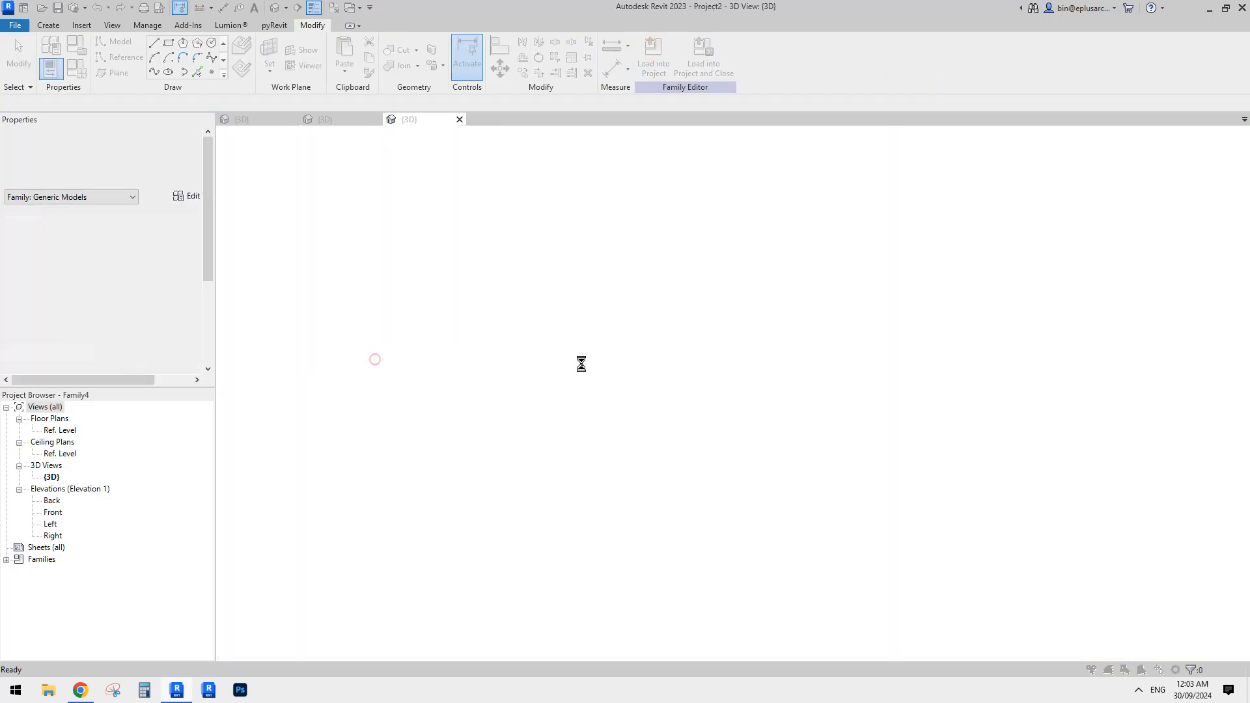
left_click(553, 323)
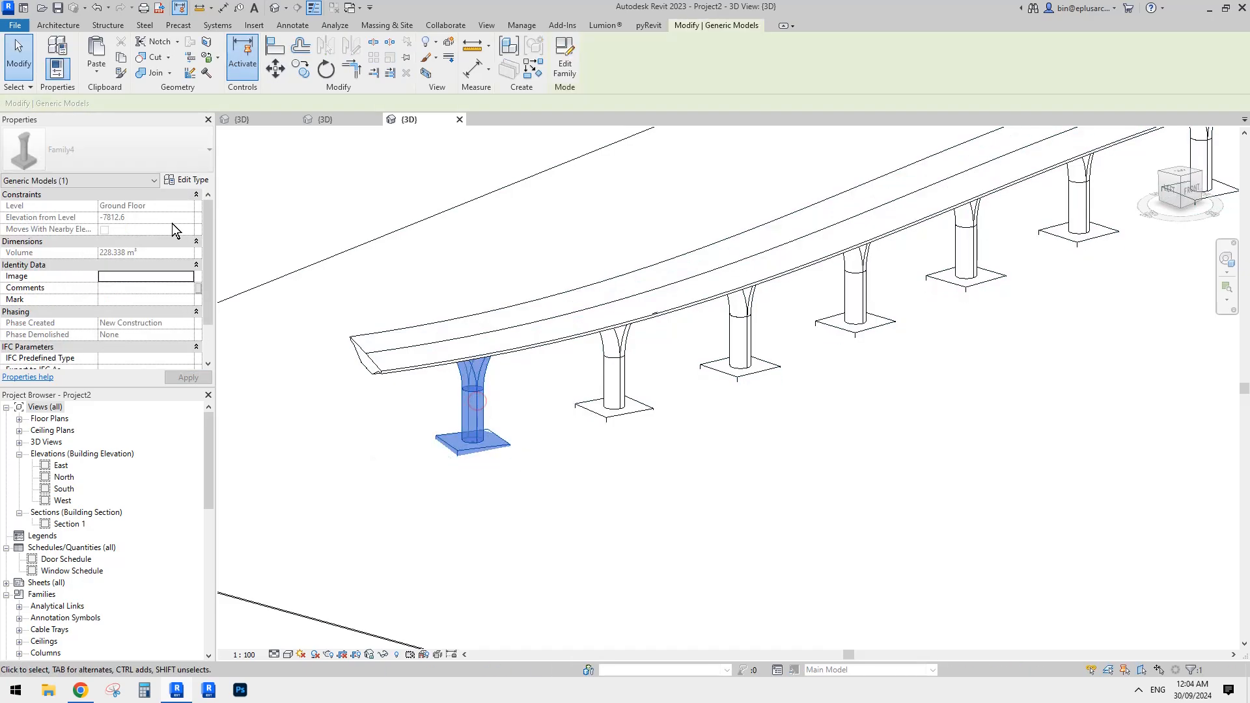
- Set the type parameter a of the first pier in the bridge on the sloped floor to 0°
left_click(190, 180)
left_click(1019, 343)
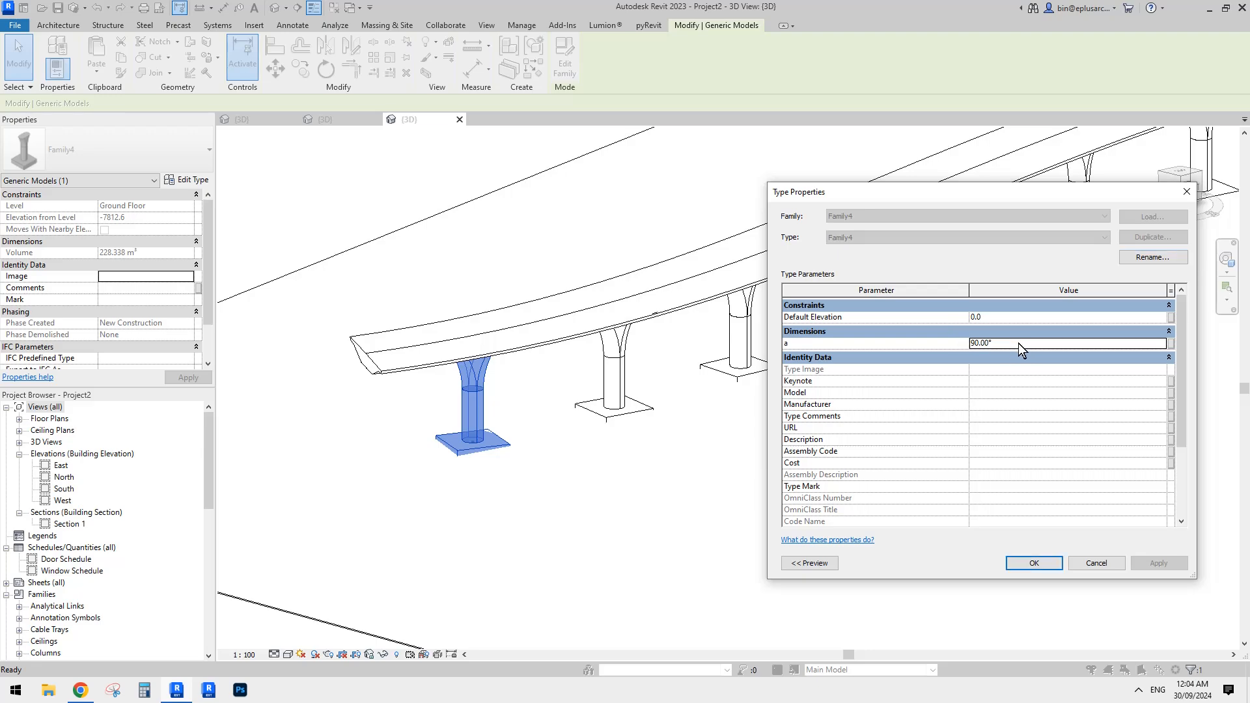
type("0")
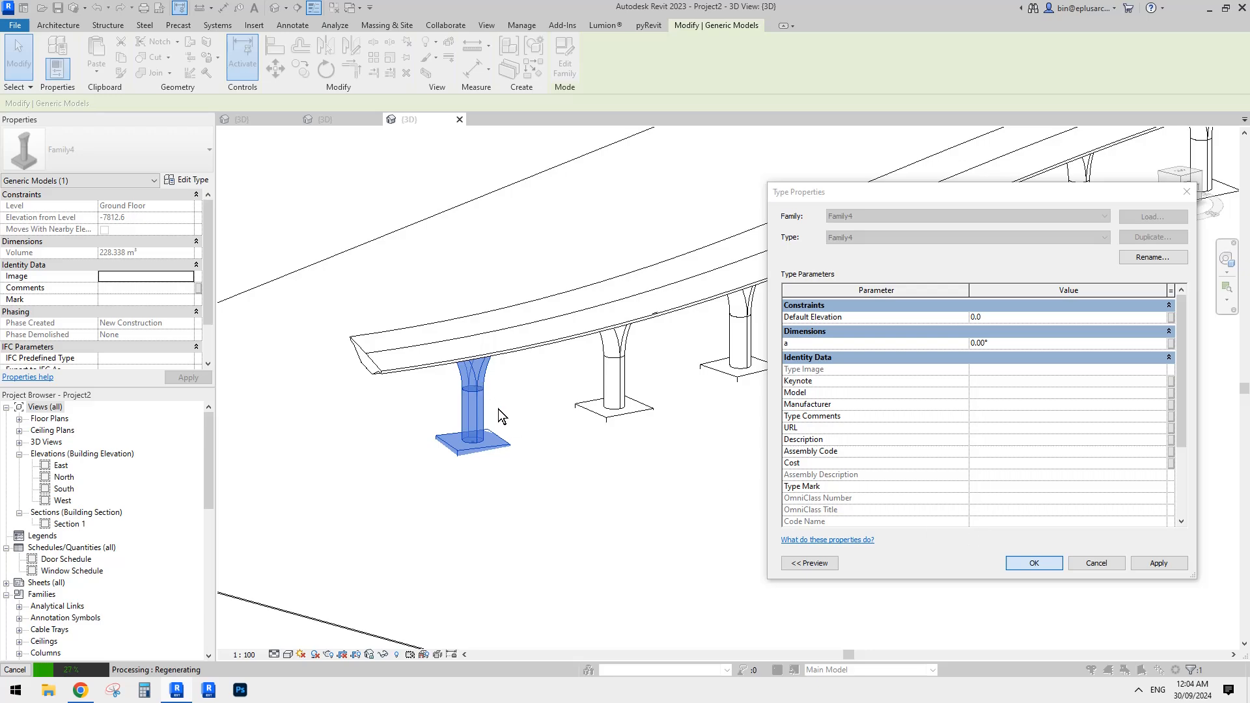
left_click(1054, 562)
key("Escape")
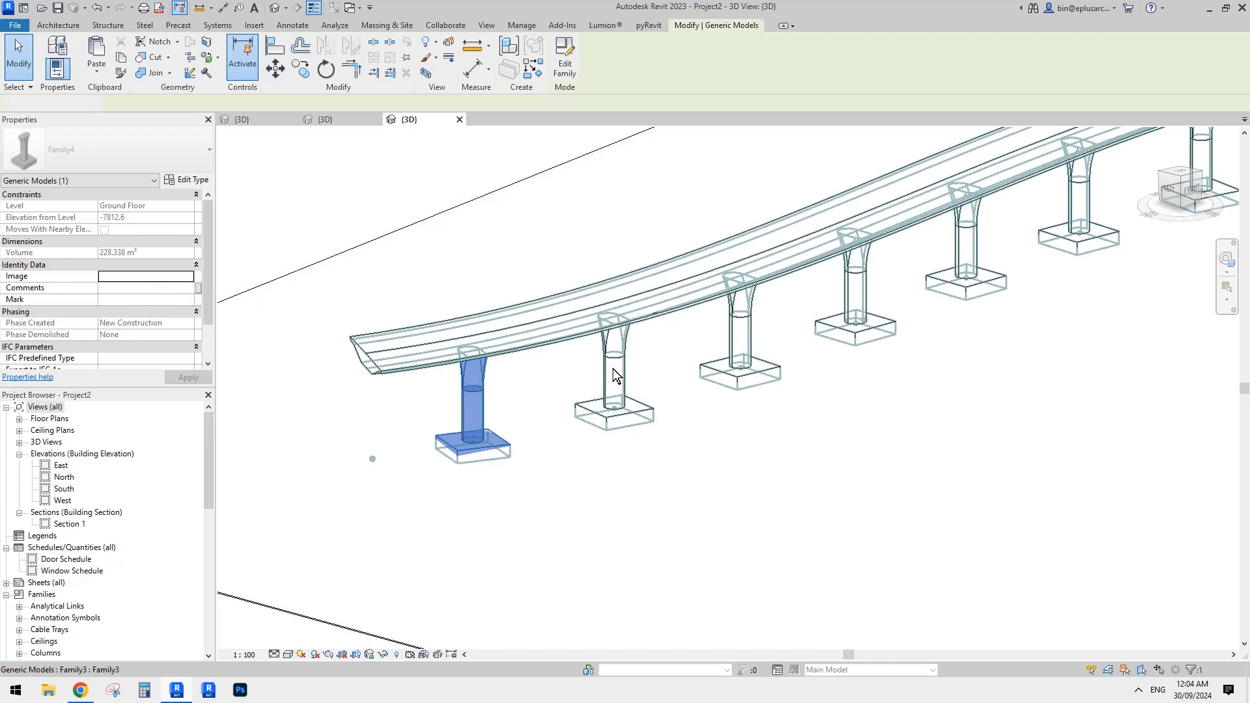
- Examine how the pier heads align with the deck on both bridges, and select the bridge on the sloped floor
scroll(612, 370, "down", 2)
middle_click_drag(624, 376, 655, 450)
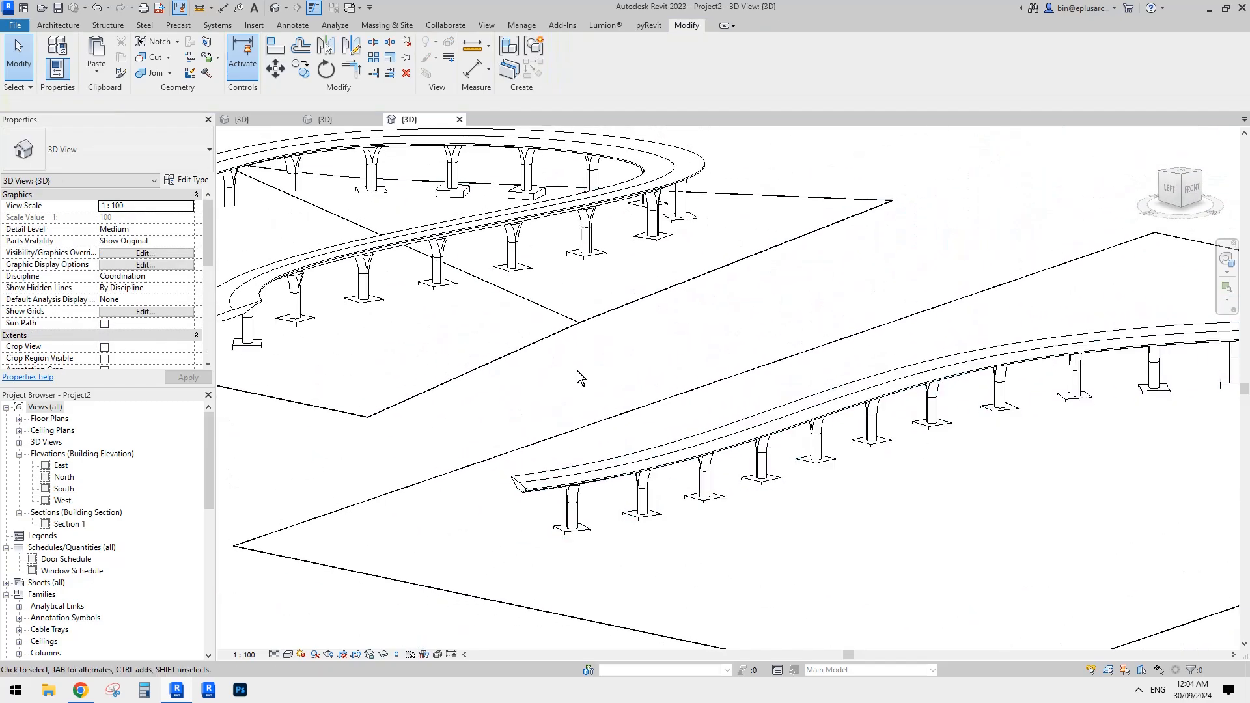
middle_click_drag(441, 265, 503, 277, "shift")
middle_click_drag(473, 197, 844, 317, "shift")
scroll(567, 408, "up", 5)
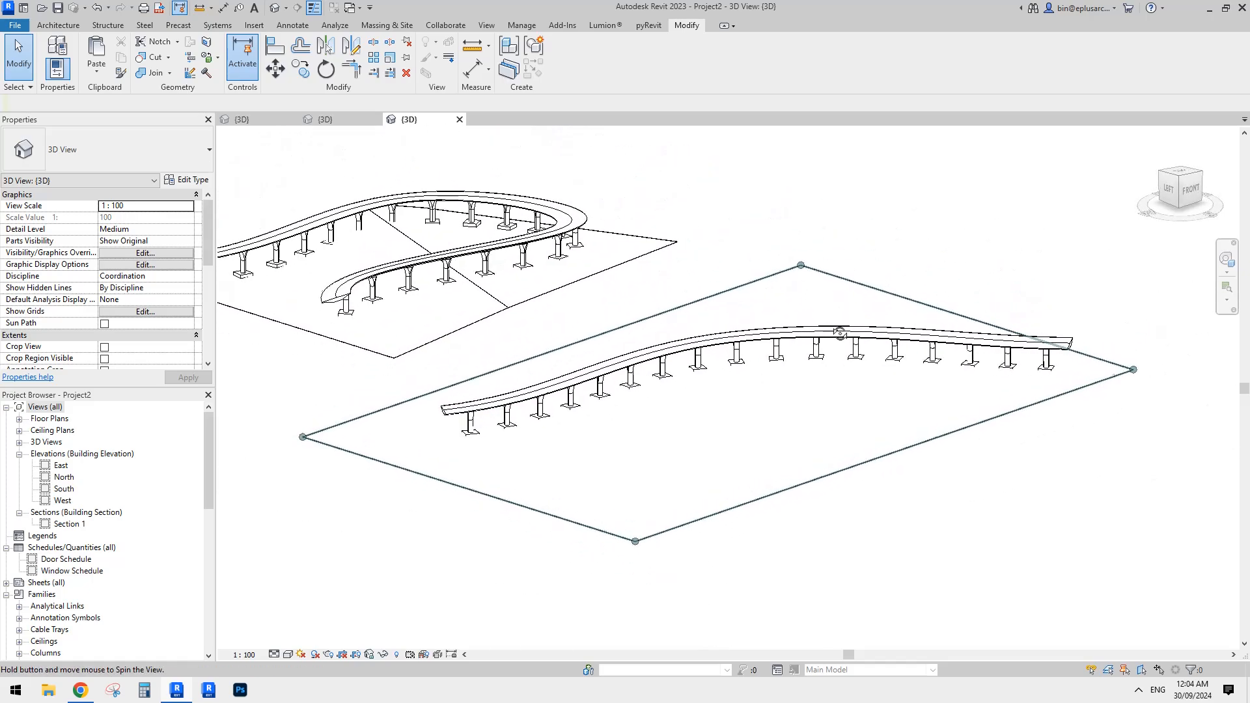
middle_click_drag(558, 427, 594, 369)
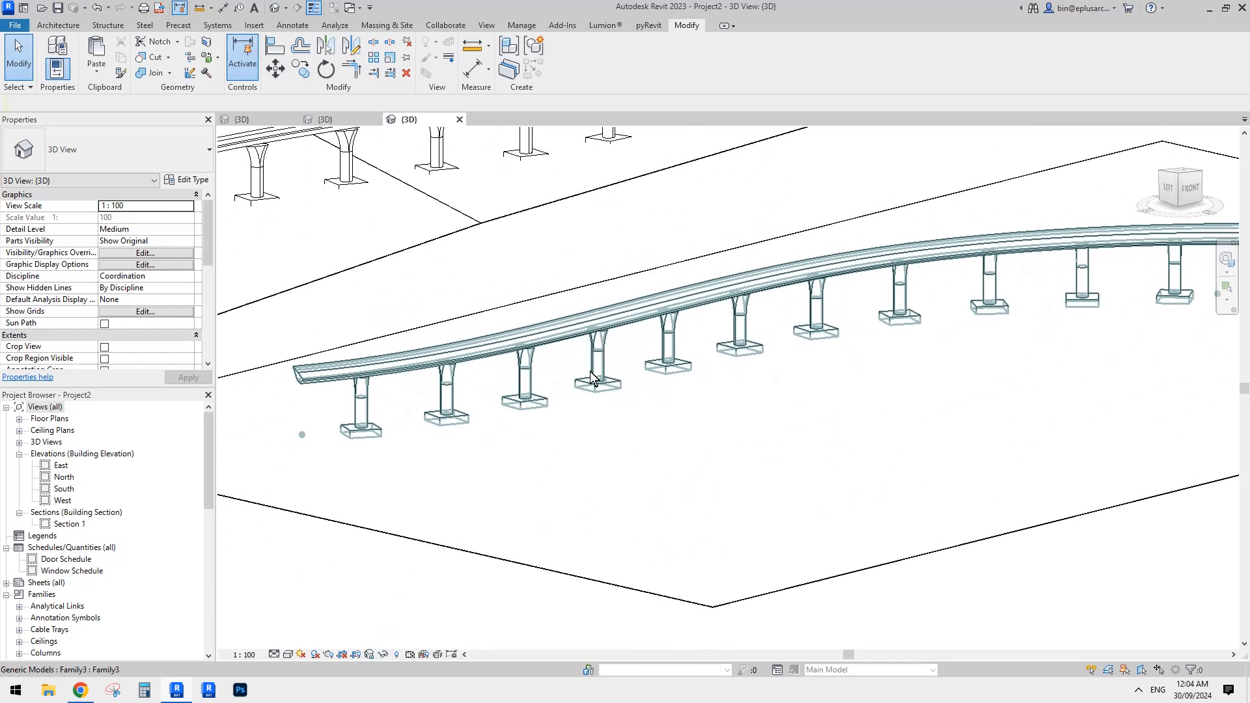
left_click_drag(210, 455, 212, 513)
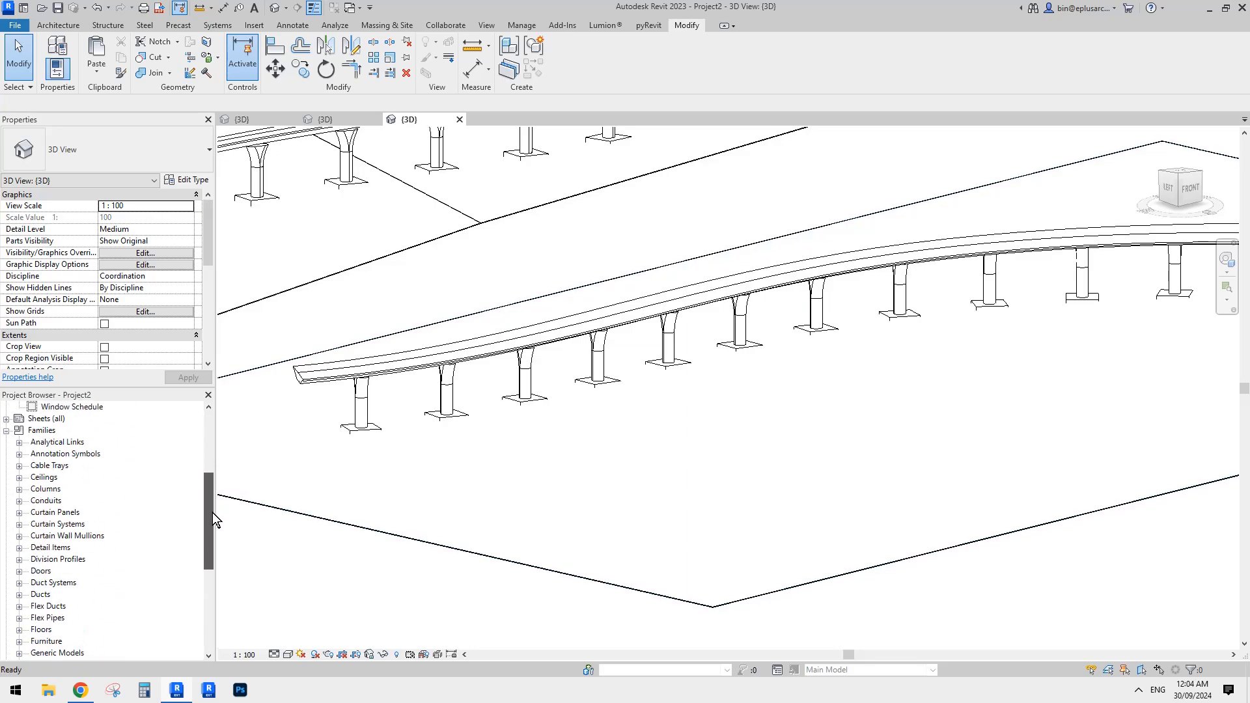
left_click(430, 444)
left_click(441, 433)
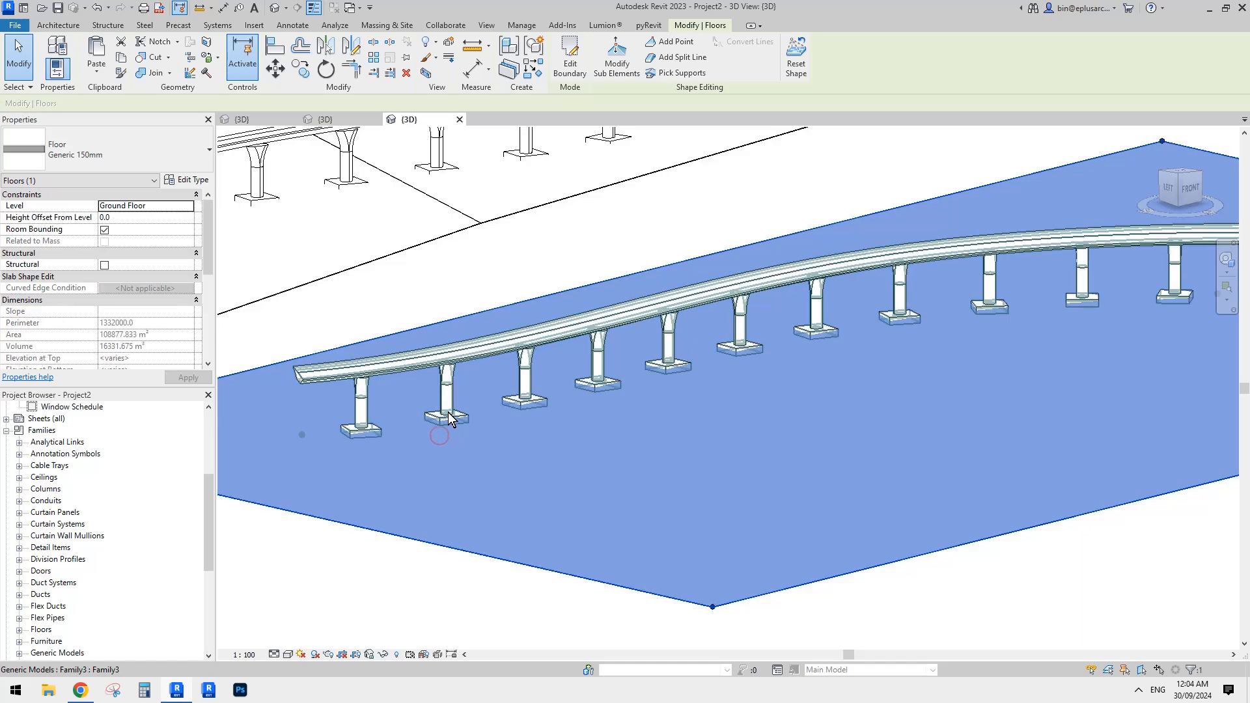
left_click(448, 405)
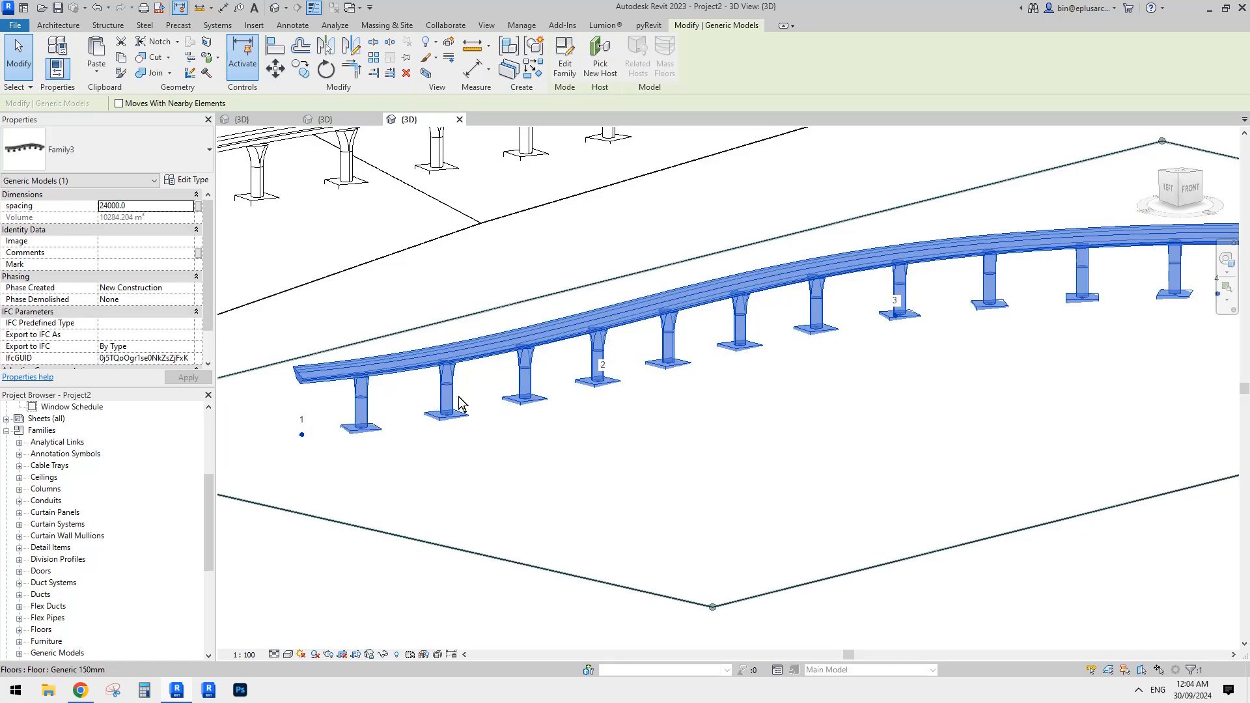
middle_click_drag(442, 427, 476, 394)
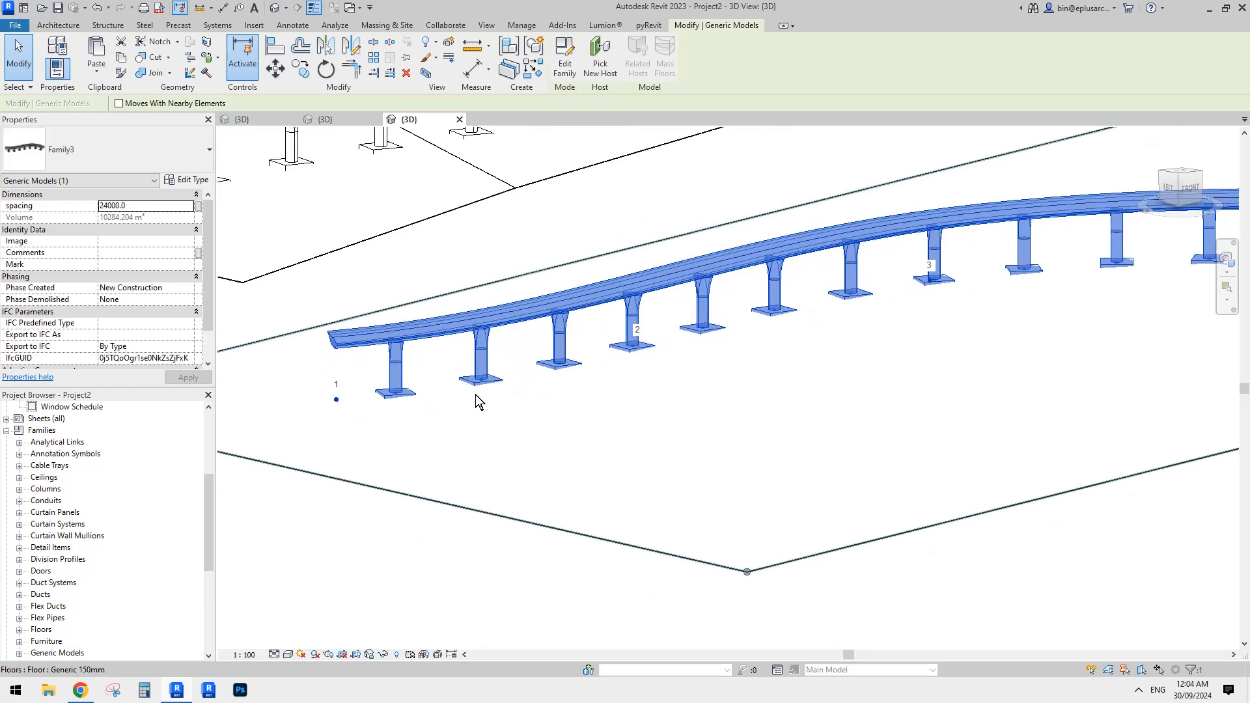
- Inspect the instance properties of the first pier in the bridge on the sloped floor
scroll(470, 362, "up", 2)
left_click(429, 251)
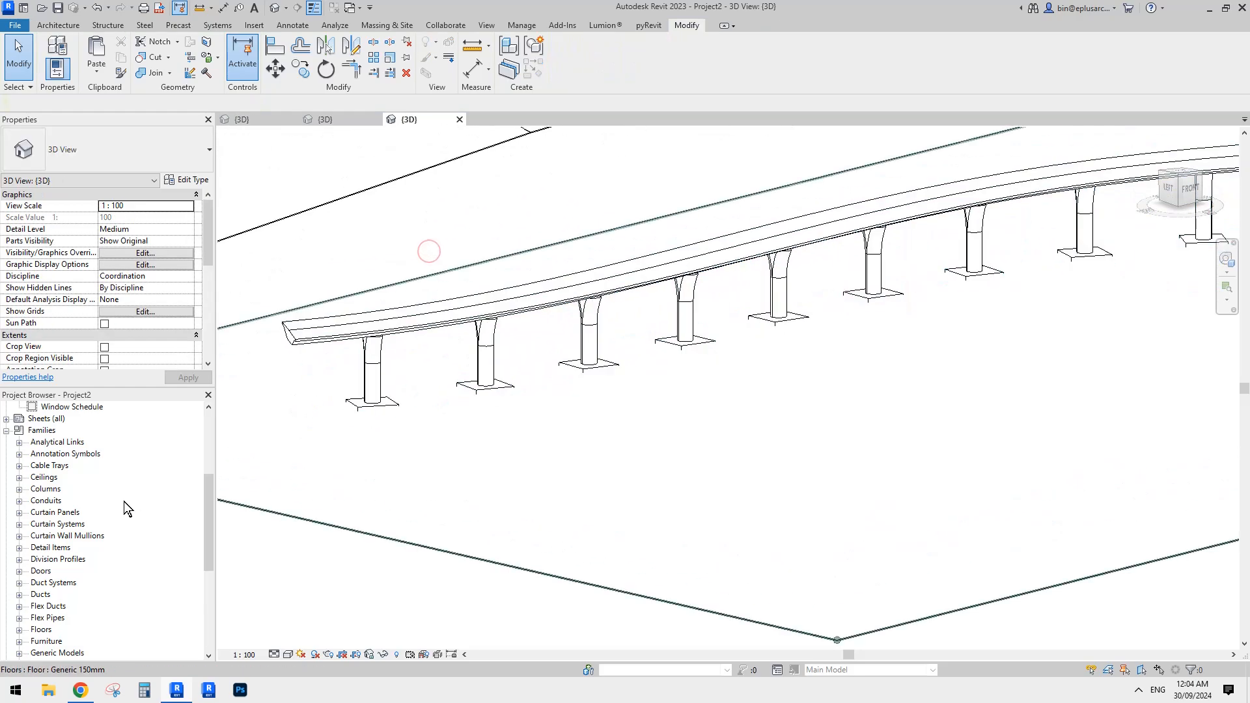
left_click(61, 548)
mouse_move(205, 529)
left_mouse_down()
mouse_move(208, 561)
mouse_move(218, 532)
left_mouse_up()
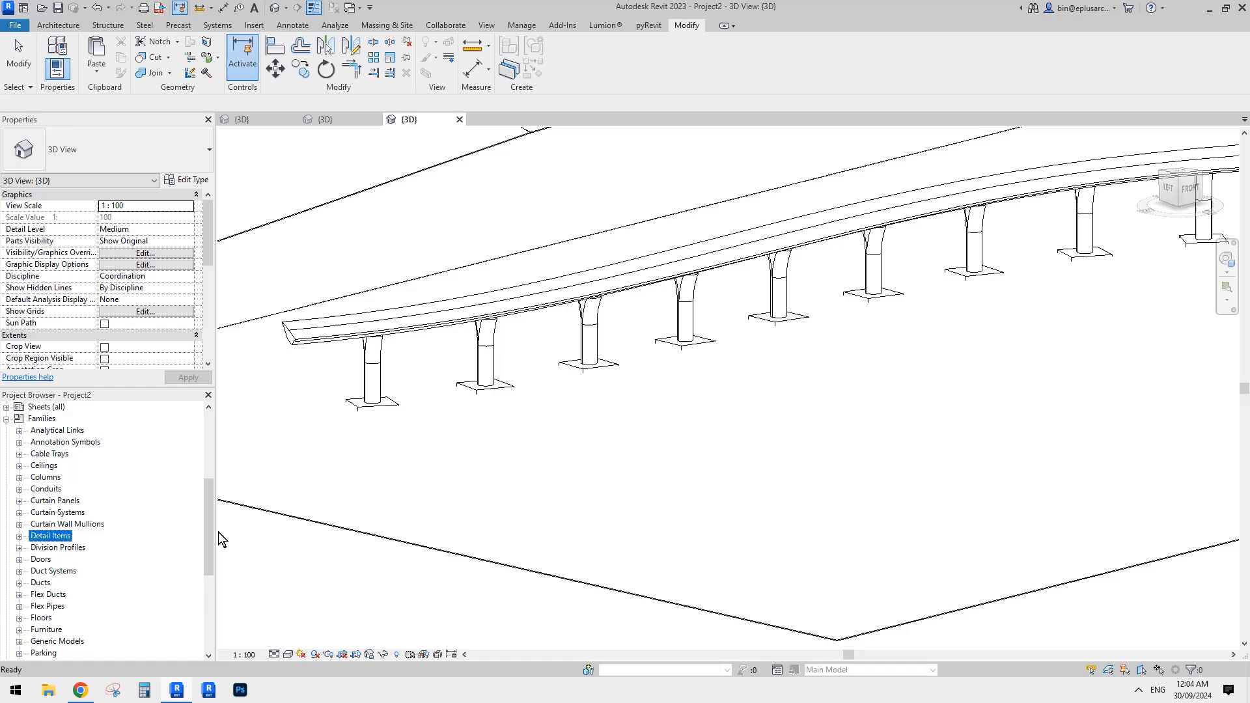
left_click(373, 362)
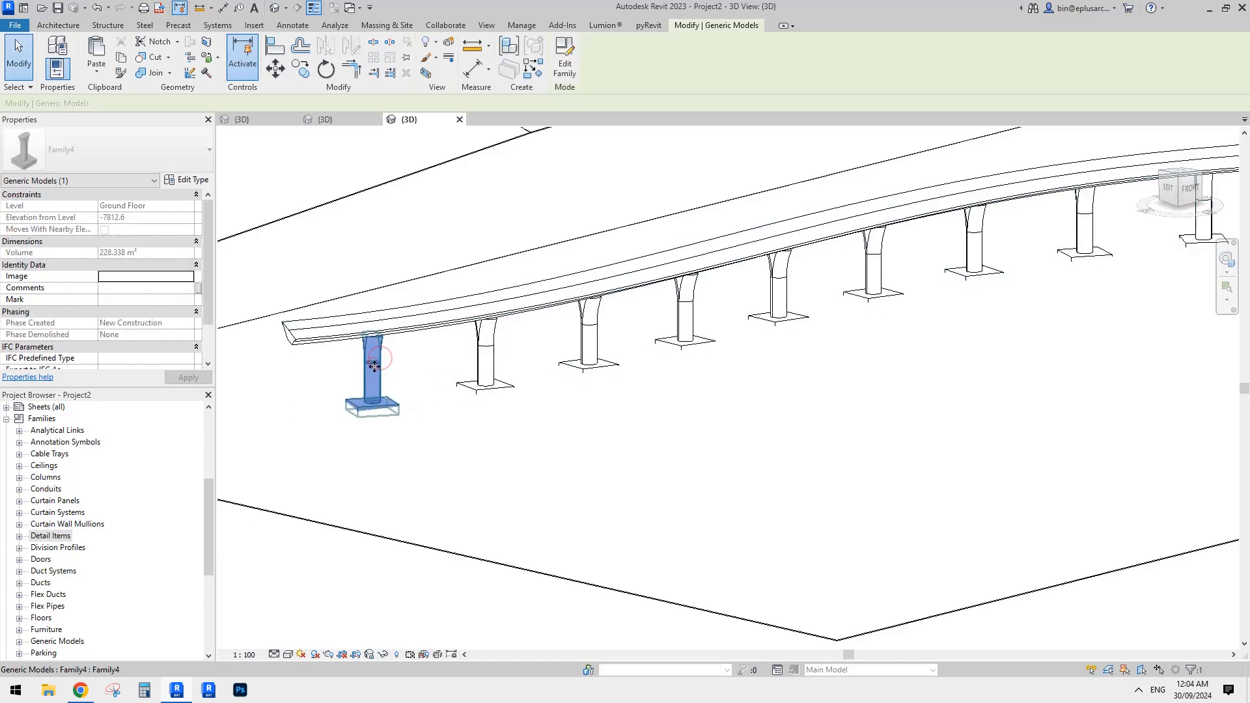
left_click(432, 239)
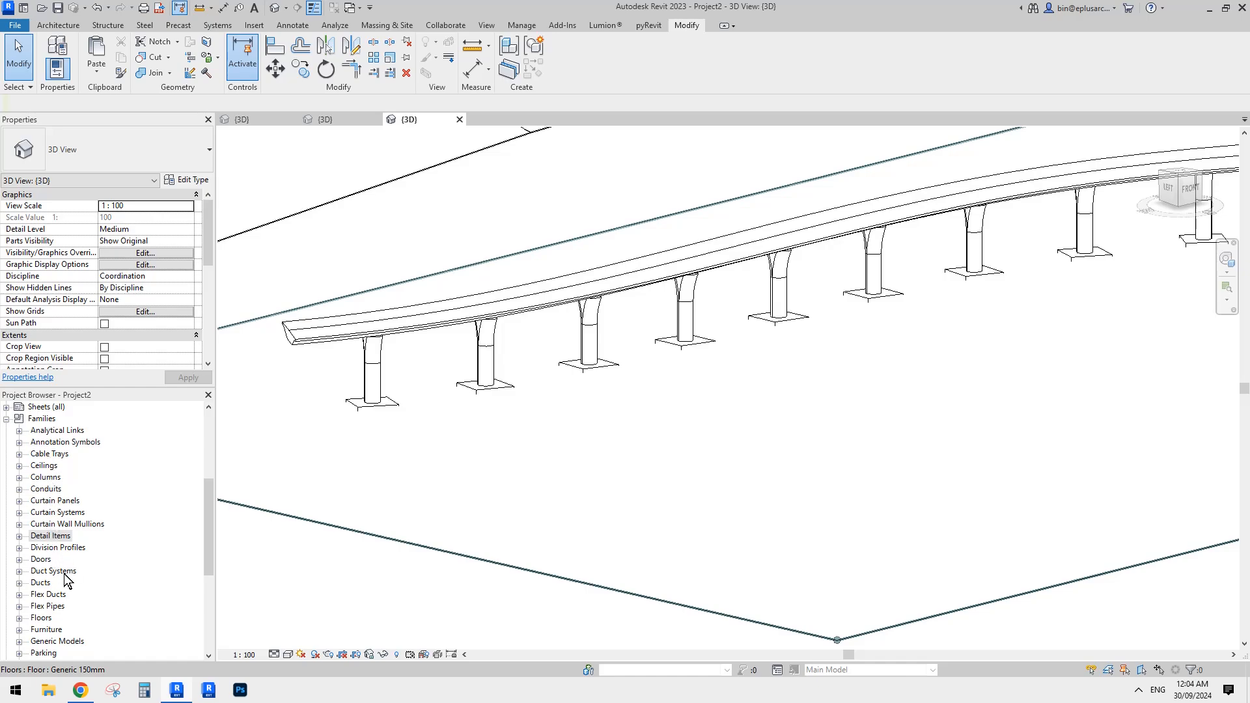
- Locate the Family4 type among the project's Generic Models families and review its type properties
scroll(70, 583, "down", 2)
left_click(45, 588)
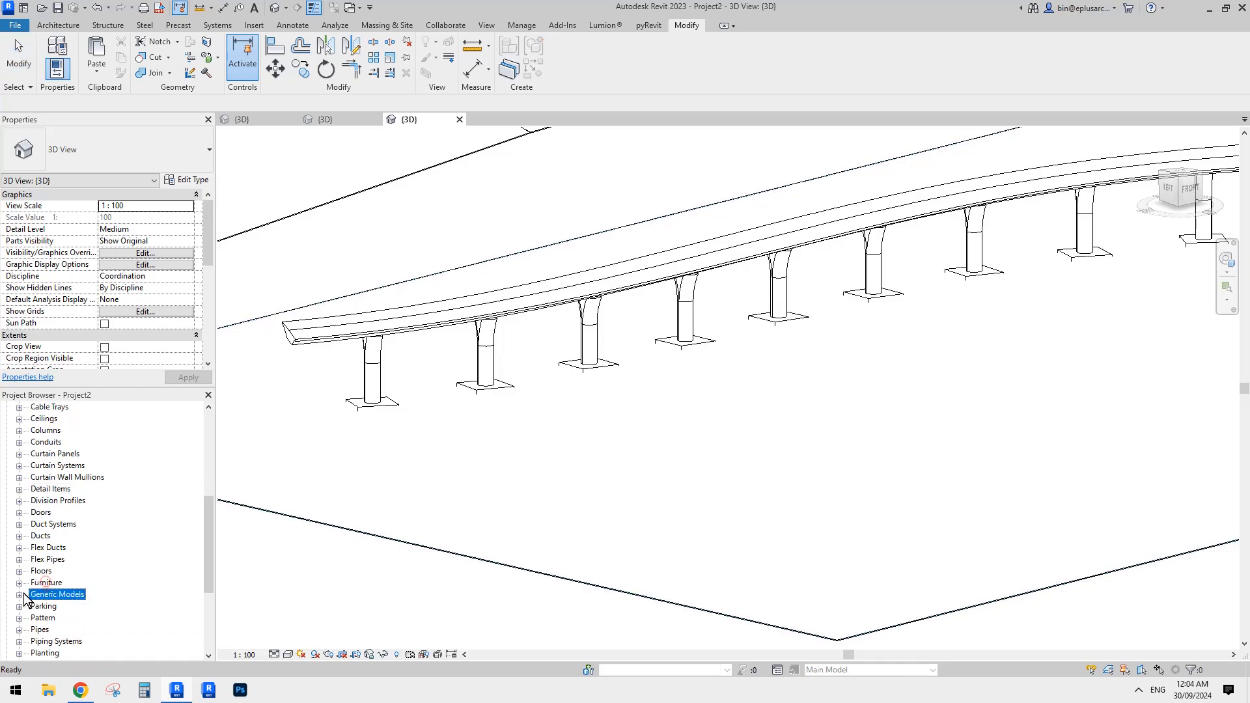
left_click(20, 595)
scroll(39, 589, "down", 2)
double_click(54, 571)
scroll(91, 598, "down", 2)
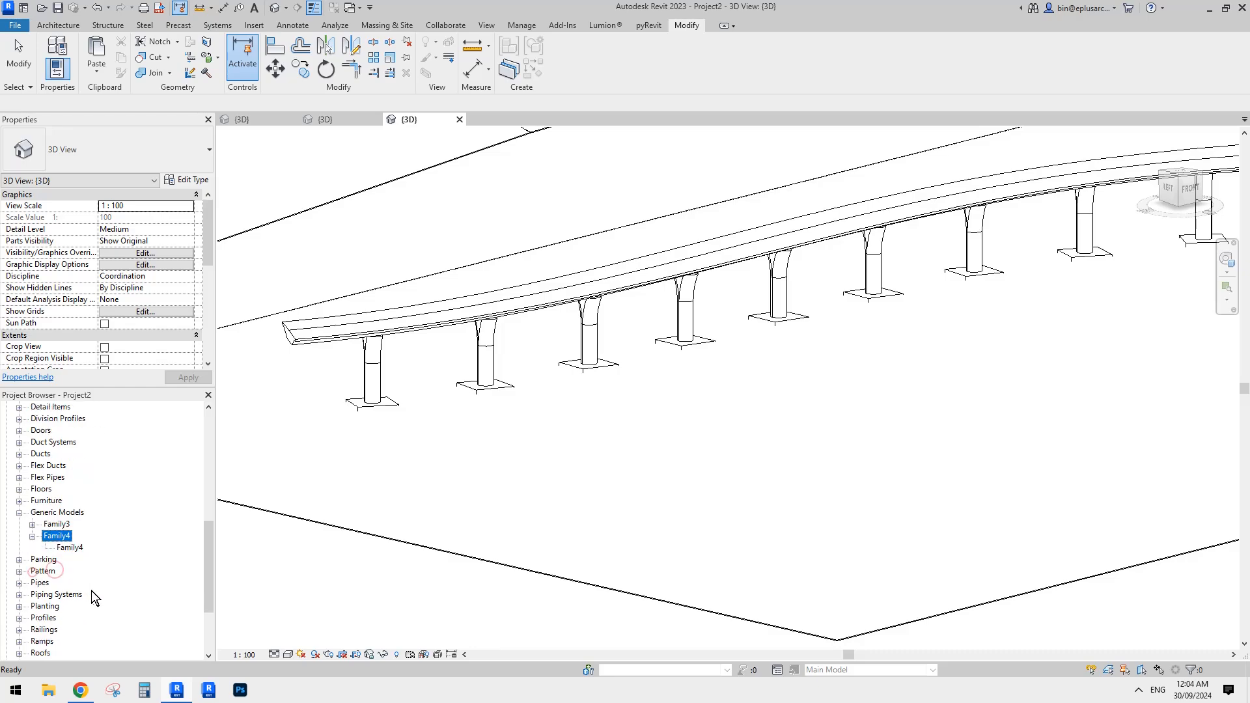
left_click(68, 549)
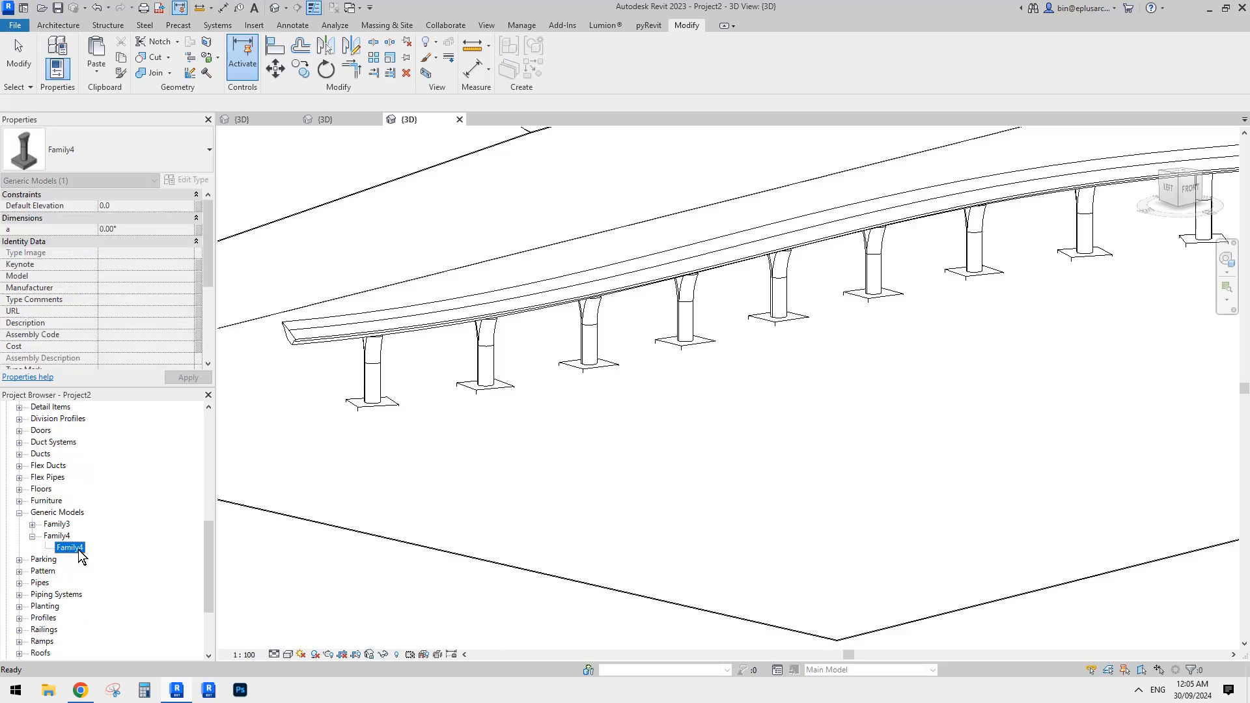
double_click(69, 548)
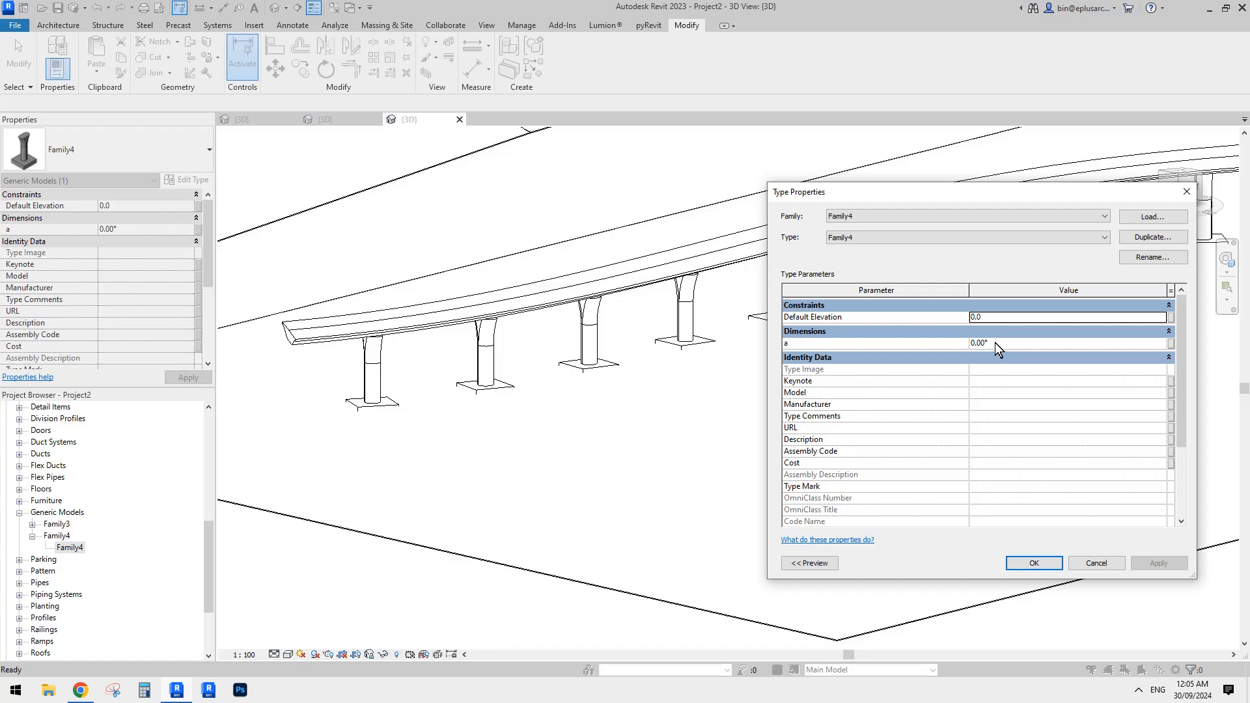
key("Escape")
- Duplicate the Family4 pier type as Family4 2 and set its parameter a to 90°
right_click(77, 549)
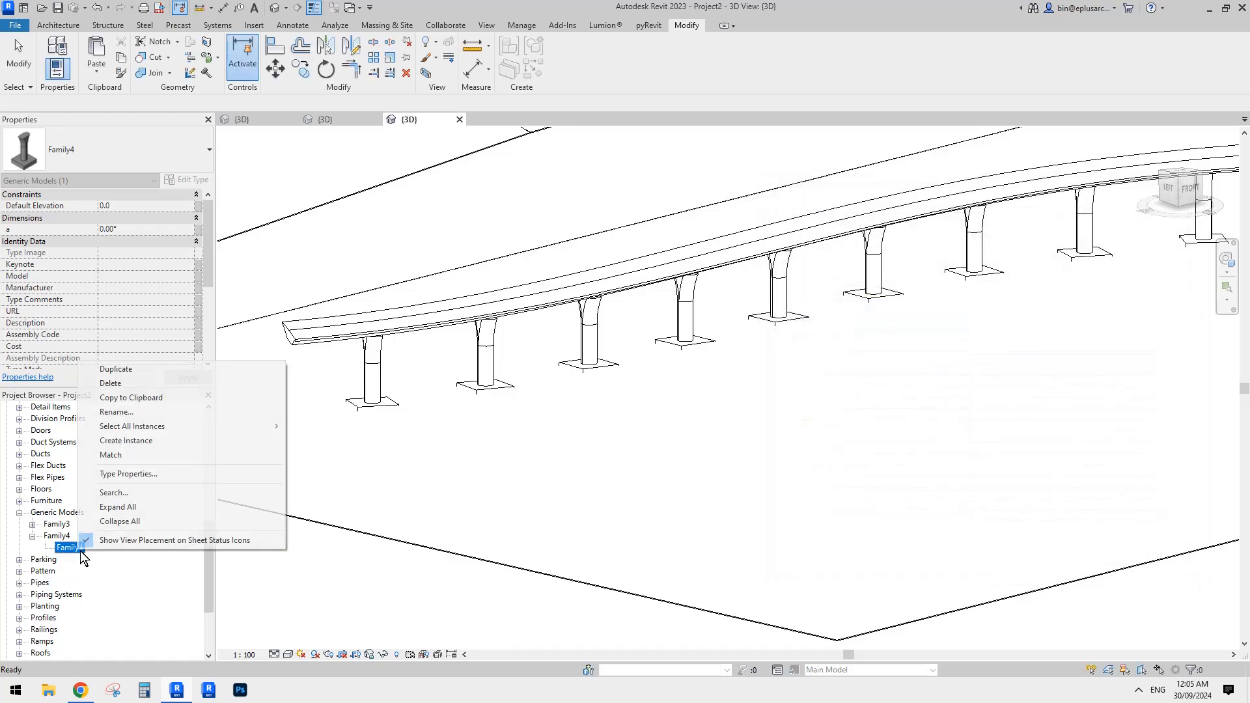
left_click(155, 369)
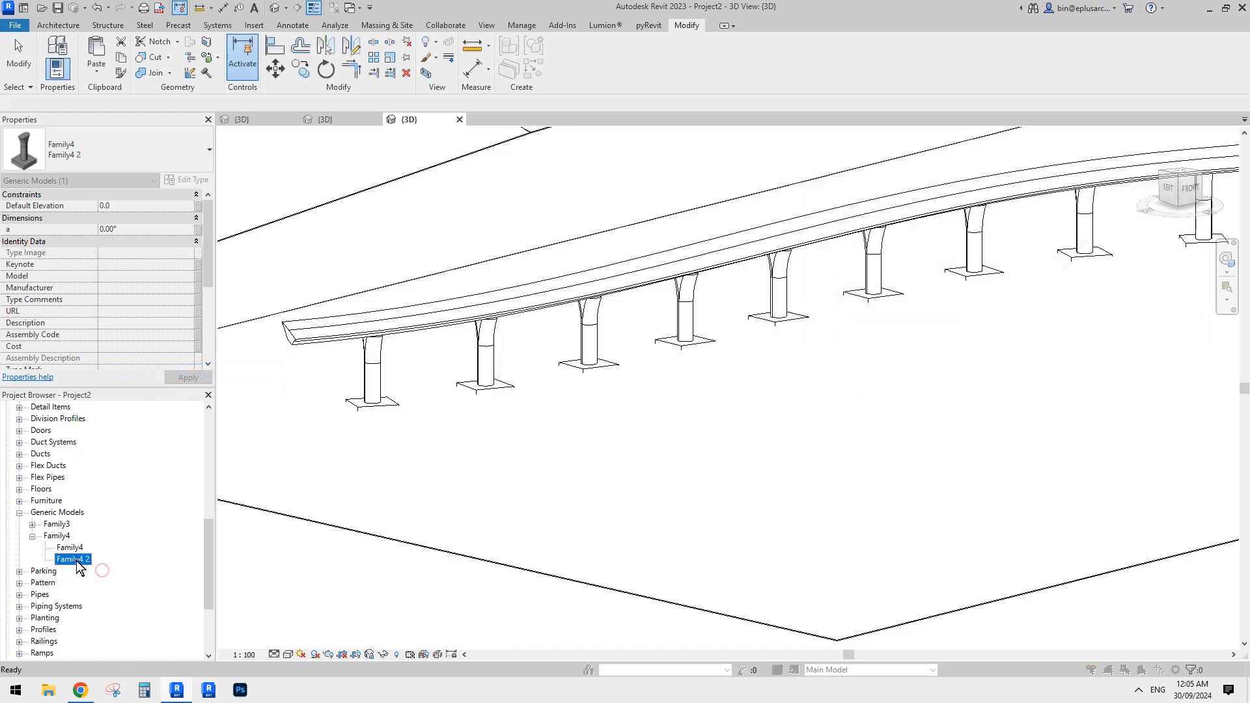
double_click(76, 560)
left_click(1020, 348)
type("90")
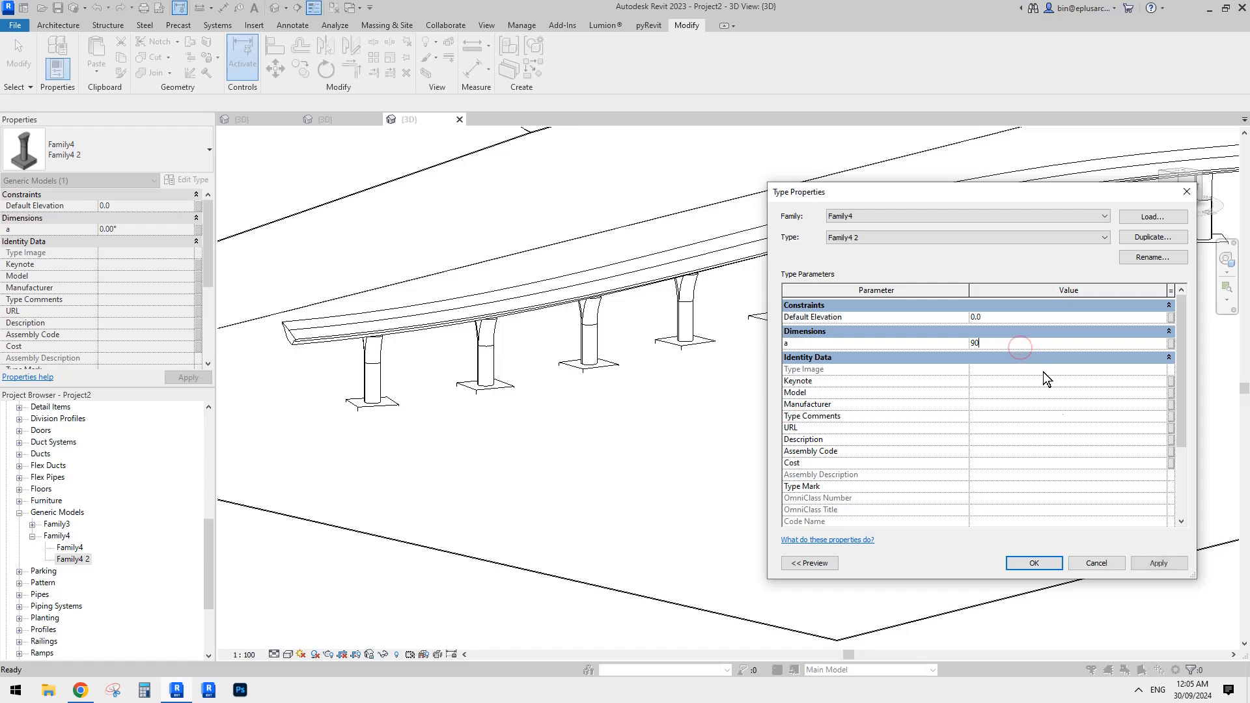
left_click(1047, 564)
- Check the properties of the looping bridge and its second pier, and examine the pier heads along both bridges
scroll(527, 405, "down", 3)
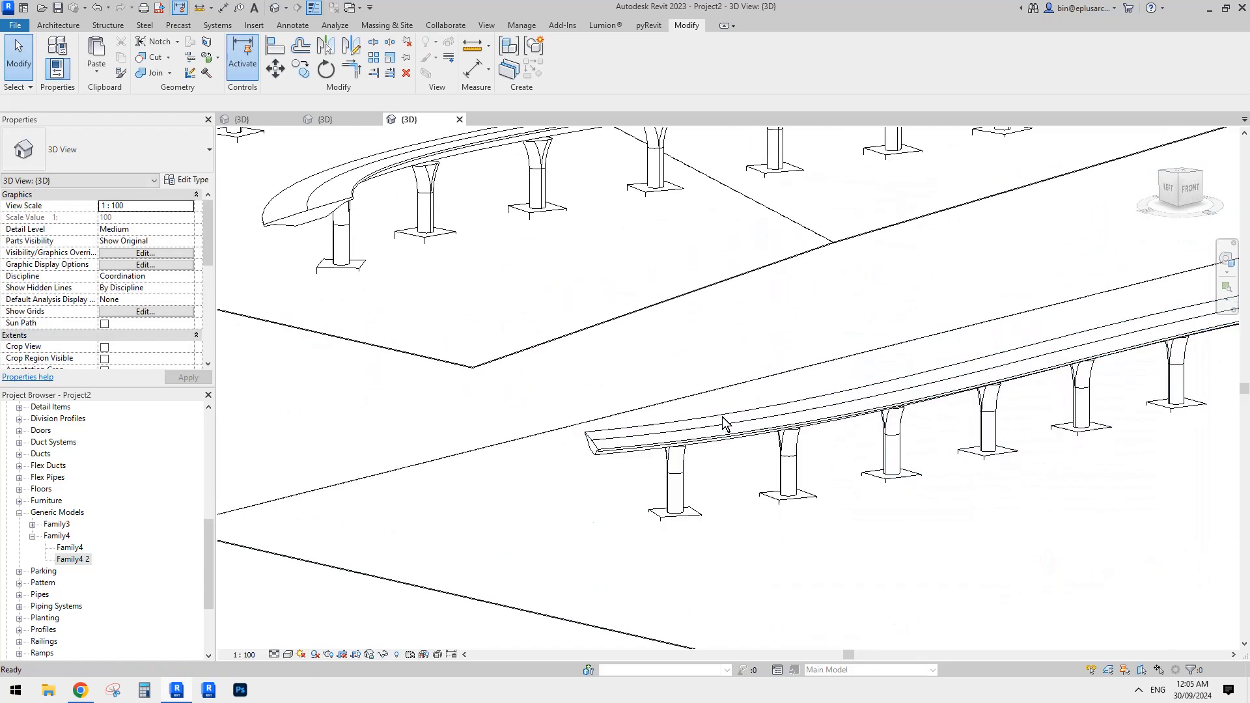
left_click(536, 178)
scroll(569, 311, "up", 1)
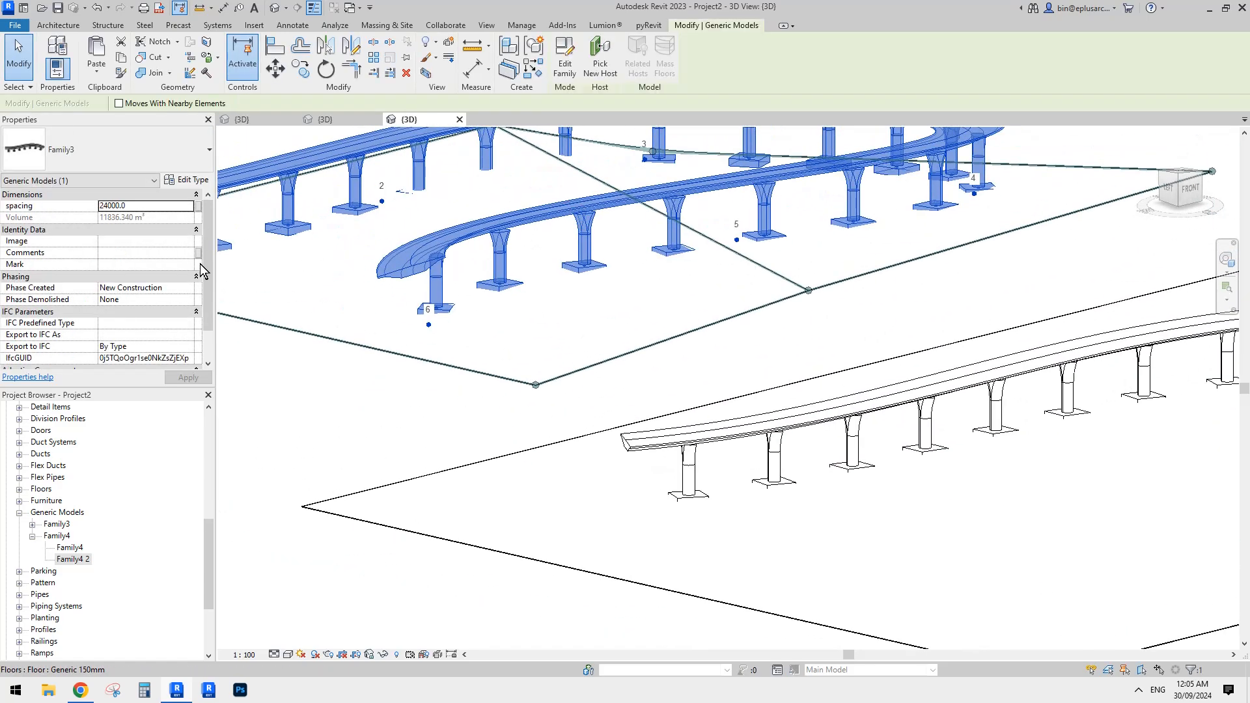
scroll(127, 274, "down", 1)
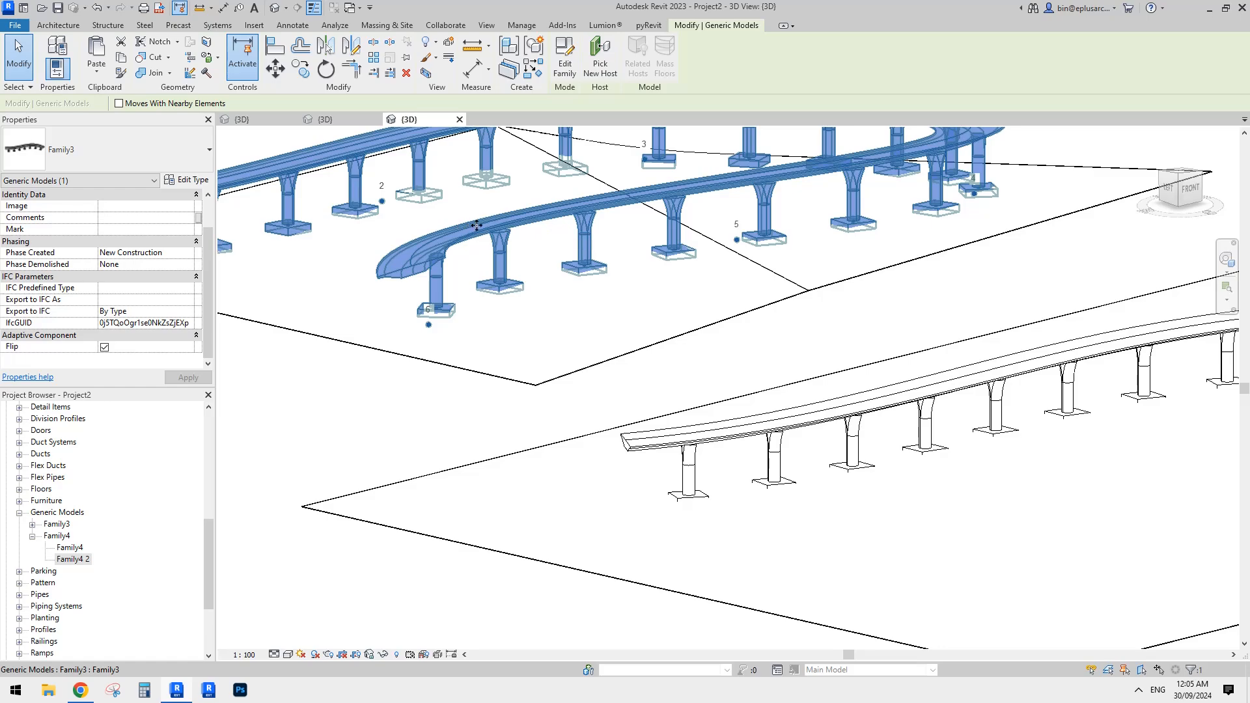
key("Escape")
left_click(502, 257)
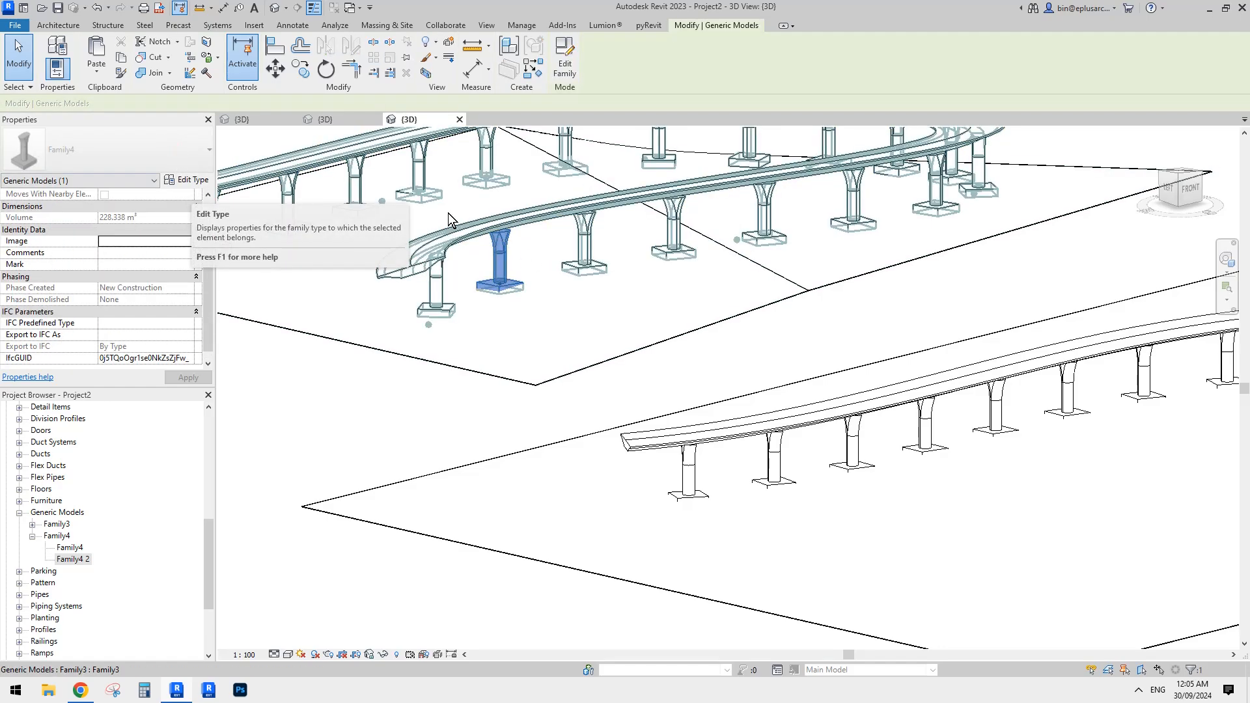
key("Escape")
middle_click_drag(593, 213, 617, 243)
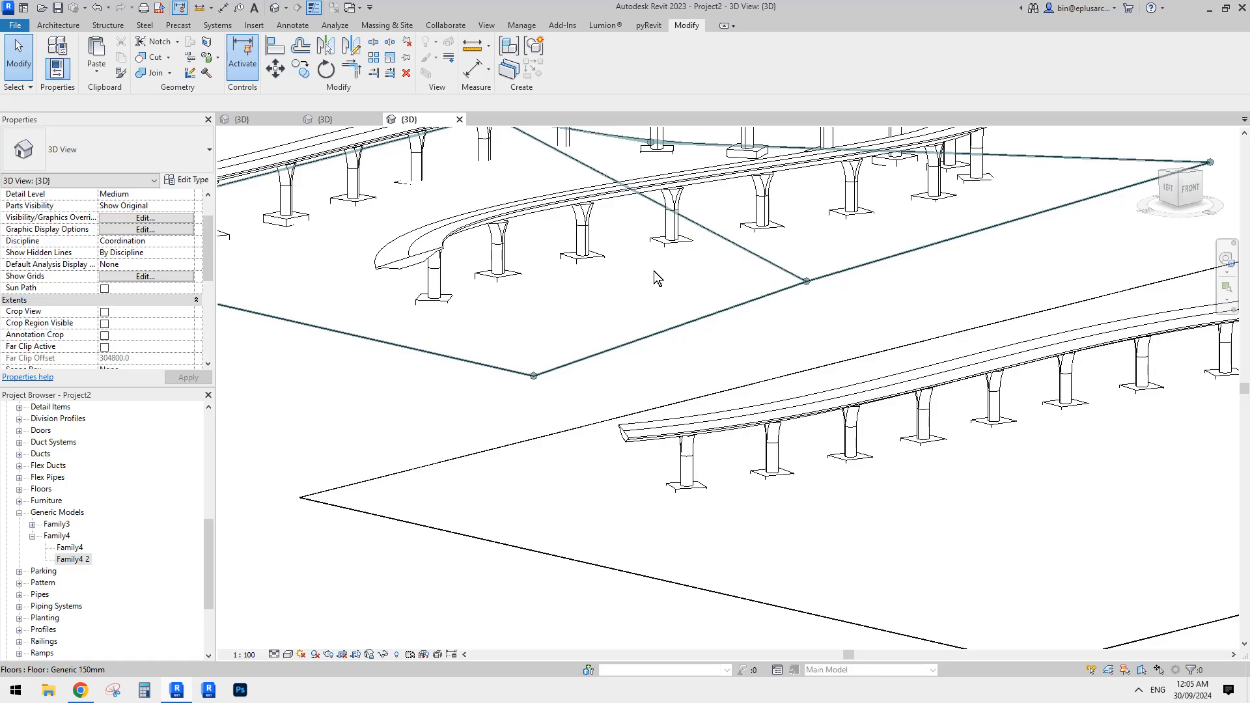
middle_click_drag(680, 279, 676, 279)
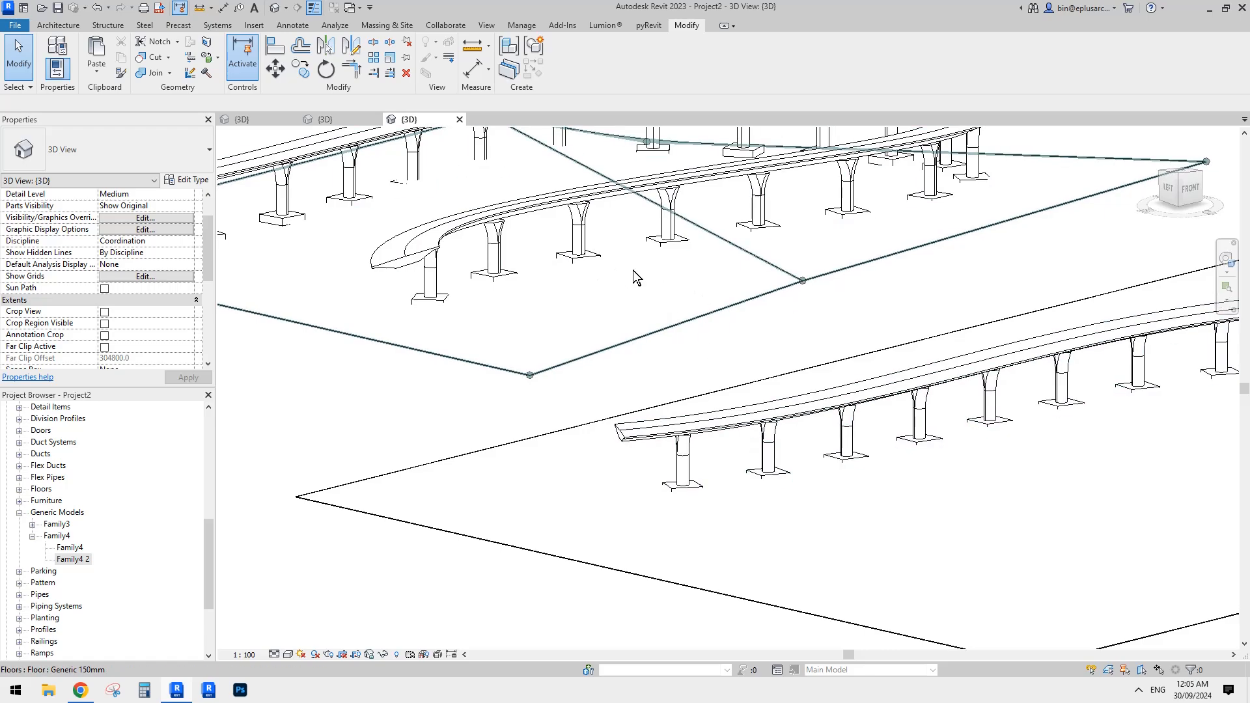
scroll(723, 369, "down", 2)
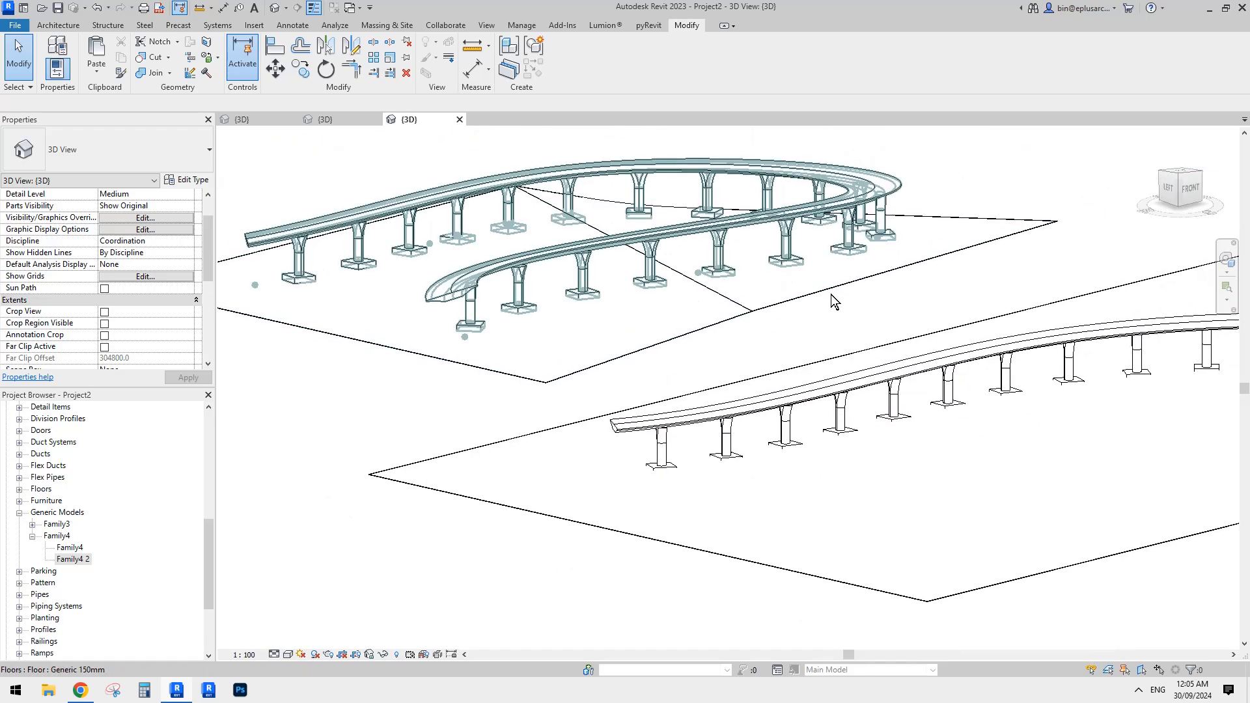
middle_click_drag(862, 209, 788, 215)
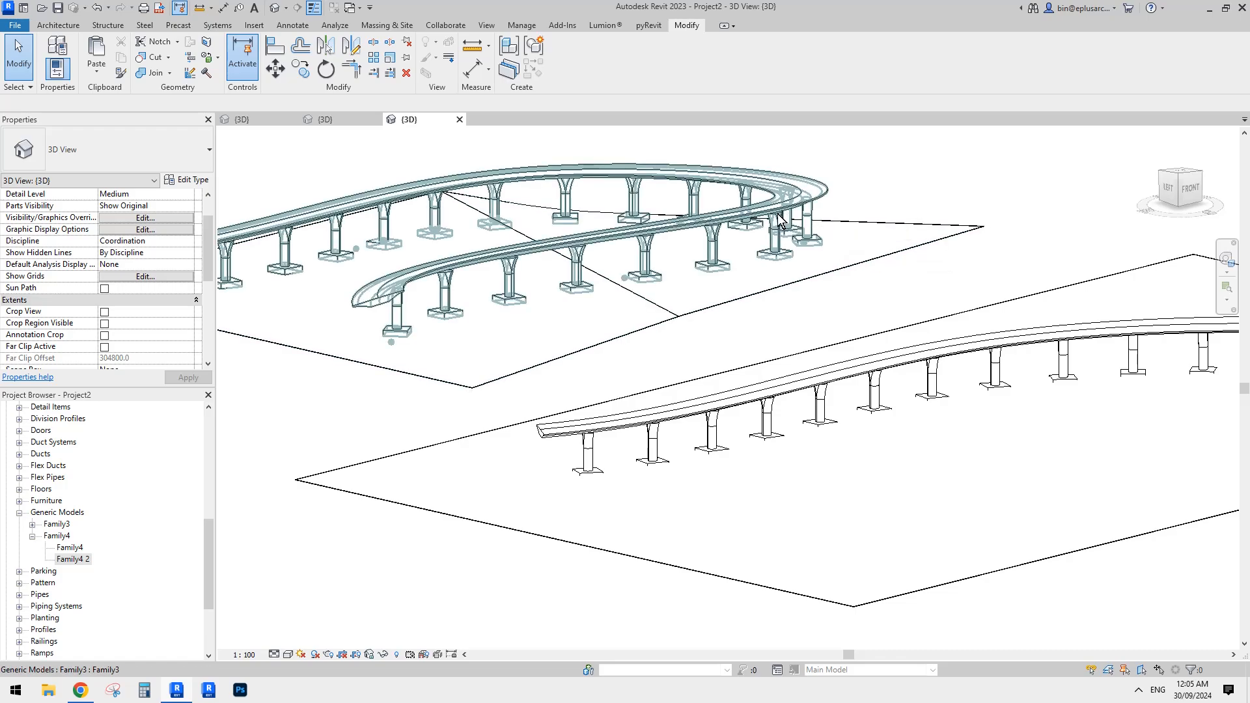
mouse_move(773, 223)
middle_mouse_down()
mouse_move(767, 242)
mouse_move(758, 237)
middle_mouse_up()
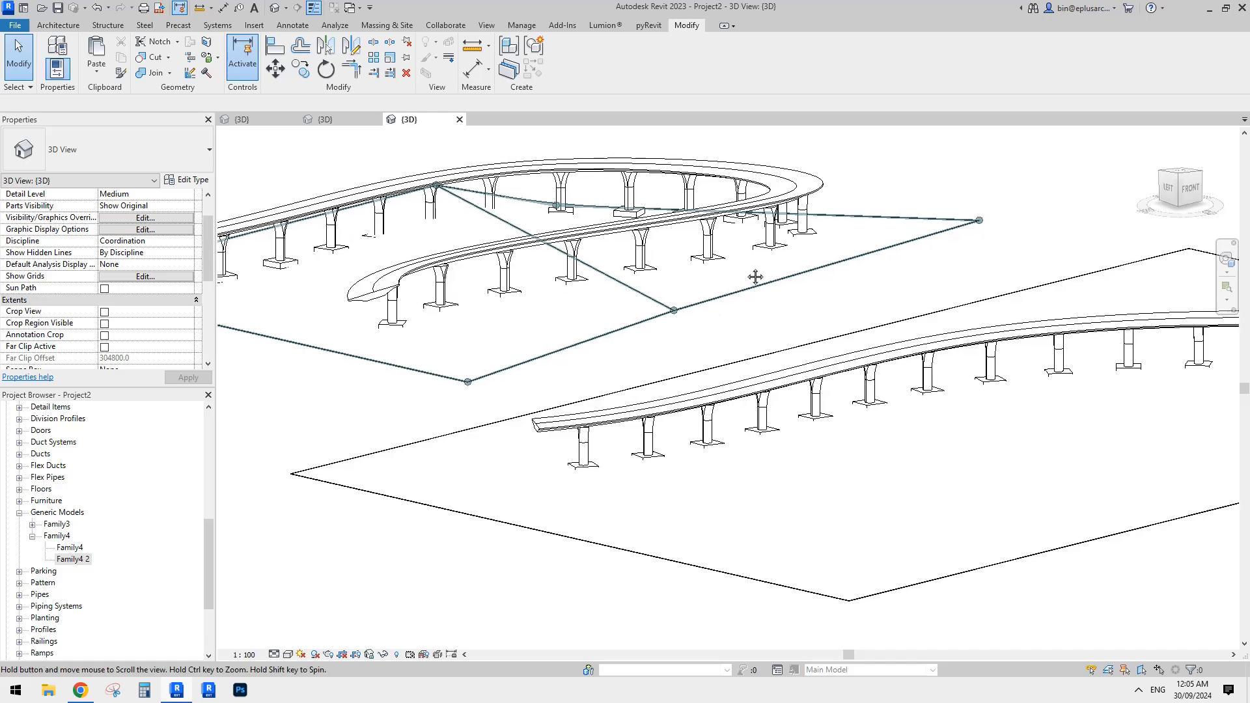
left_click(682, 404)
key("Escape")
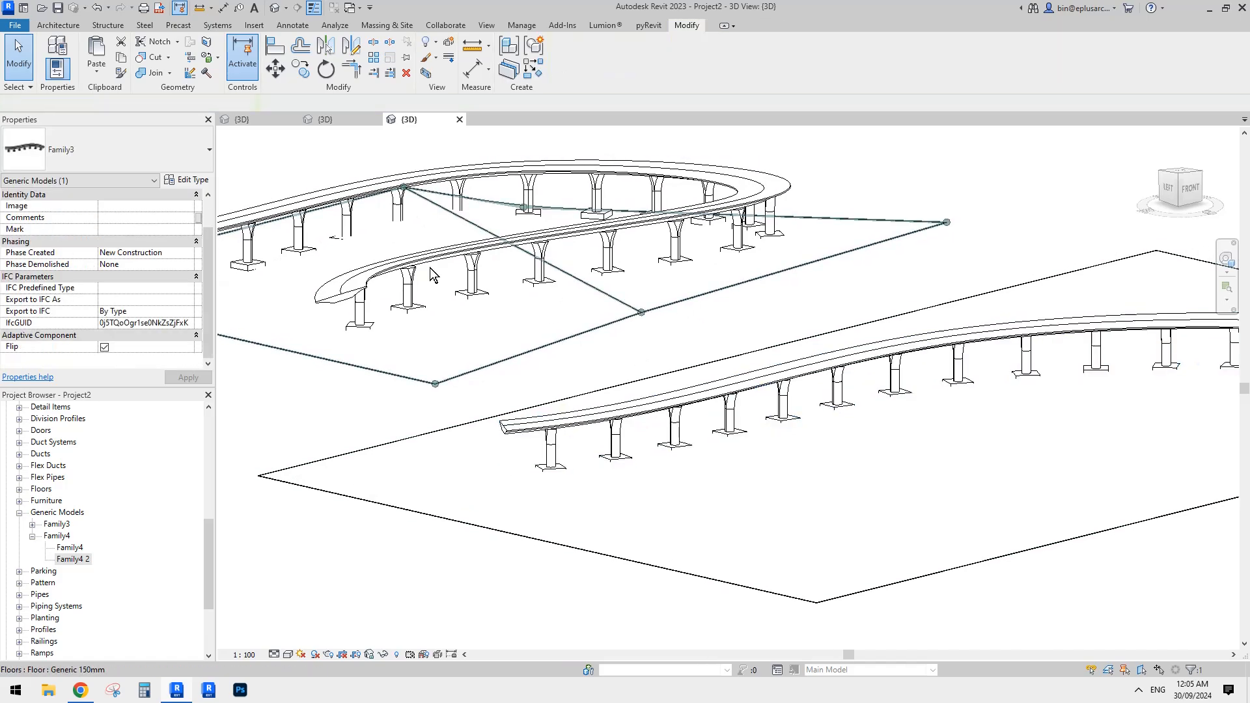
- Open the pier family Family4 for editing and change parameter a from a type to an instance parameter
left_click(472, 274)
left_click(564, 68)
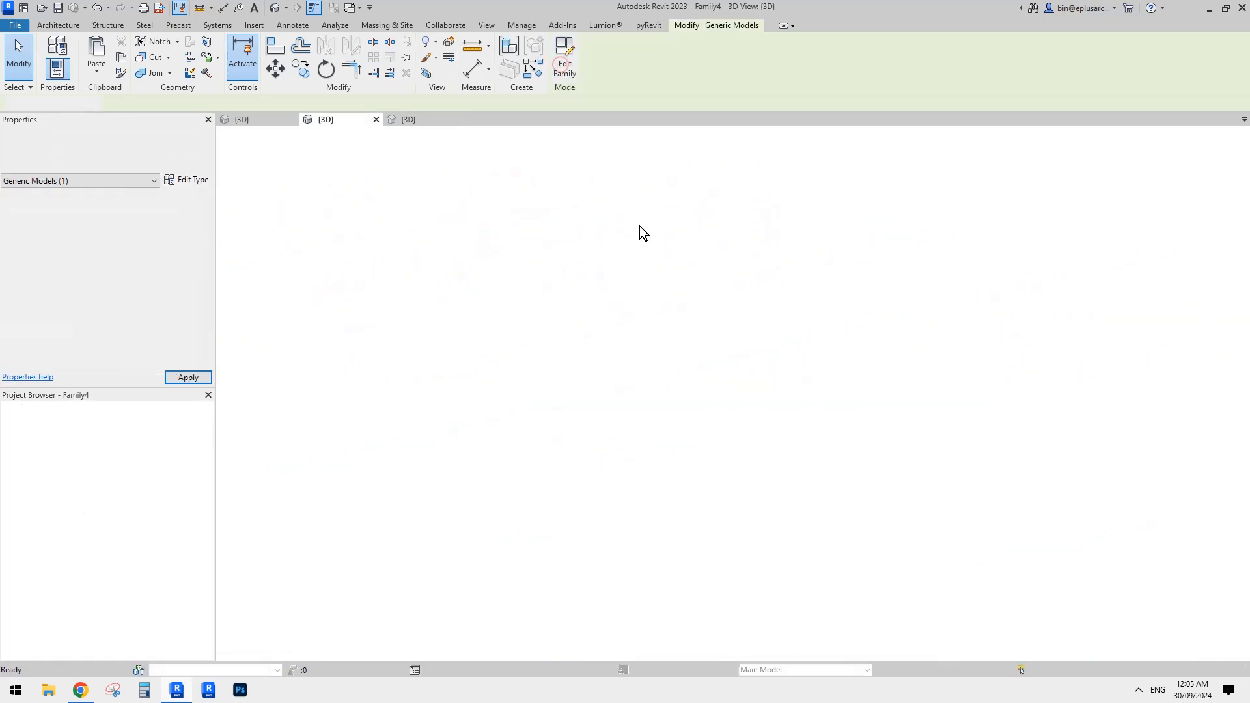
left_click(77, 69)
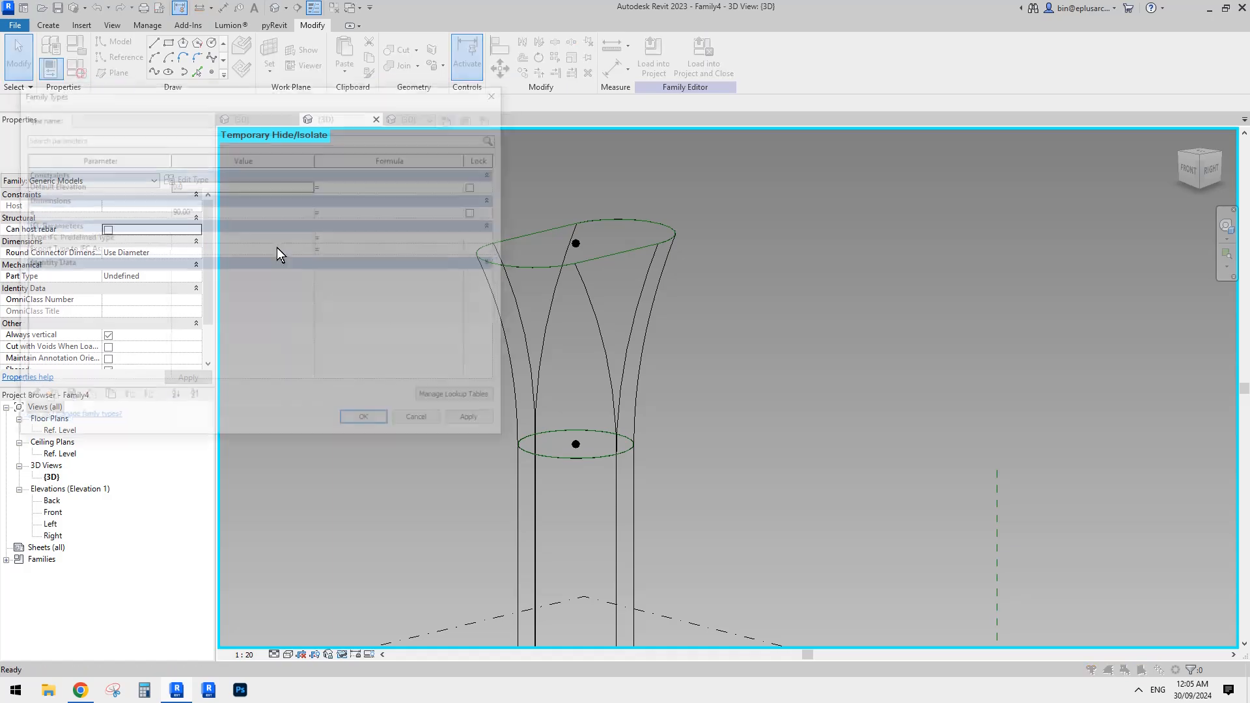
left_click(145, 209)
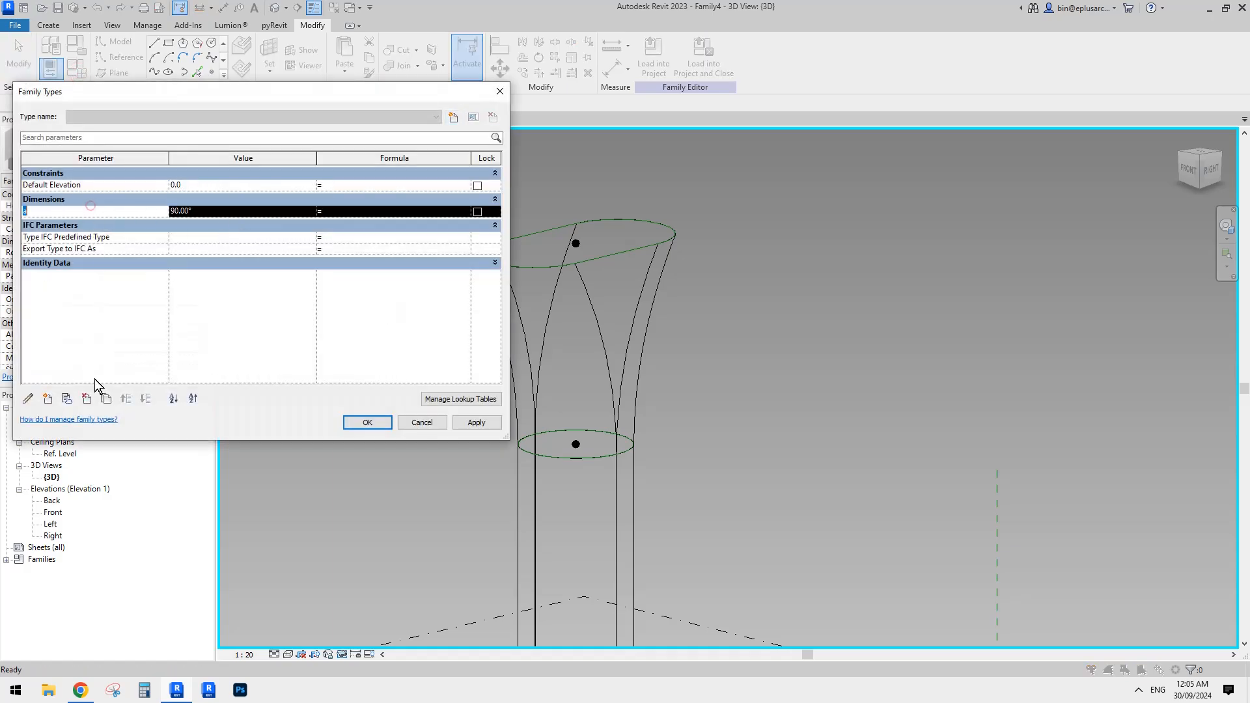
left_click(28, 399)
left_click(346, 414)
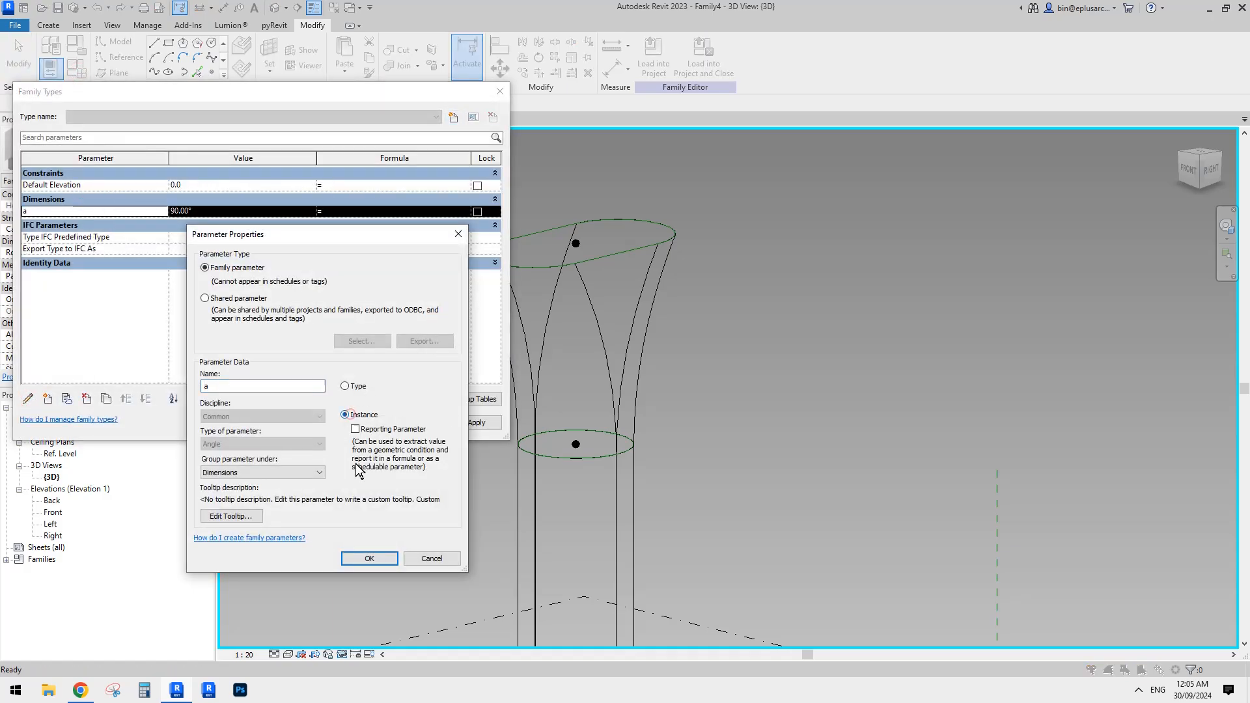
left_click(369, 558)
left_click(367, 423)
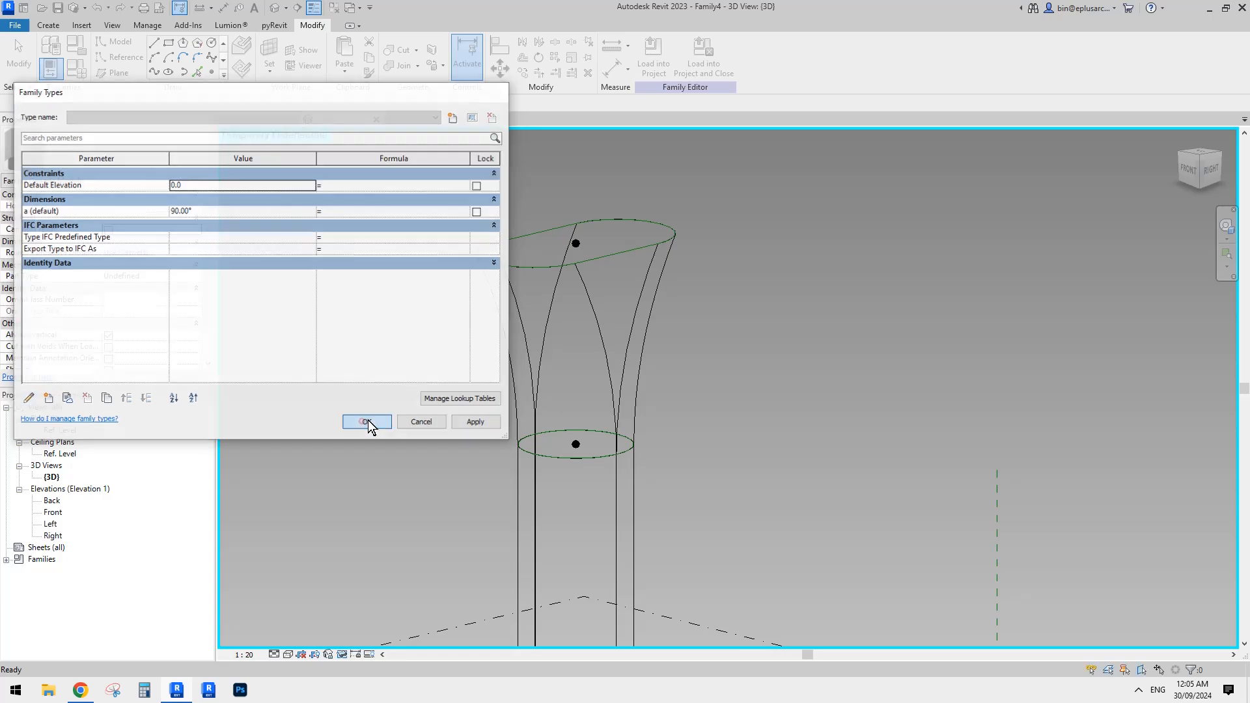
- Load Family4 into Family3 only and close it without saving, overwriting the existing version in Family3
left_click(721, 70)
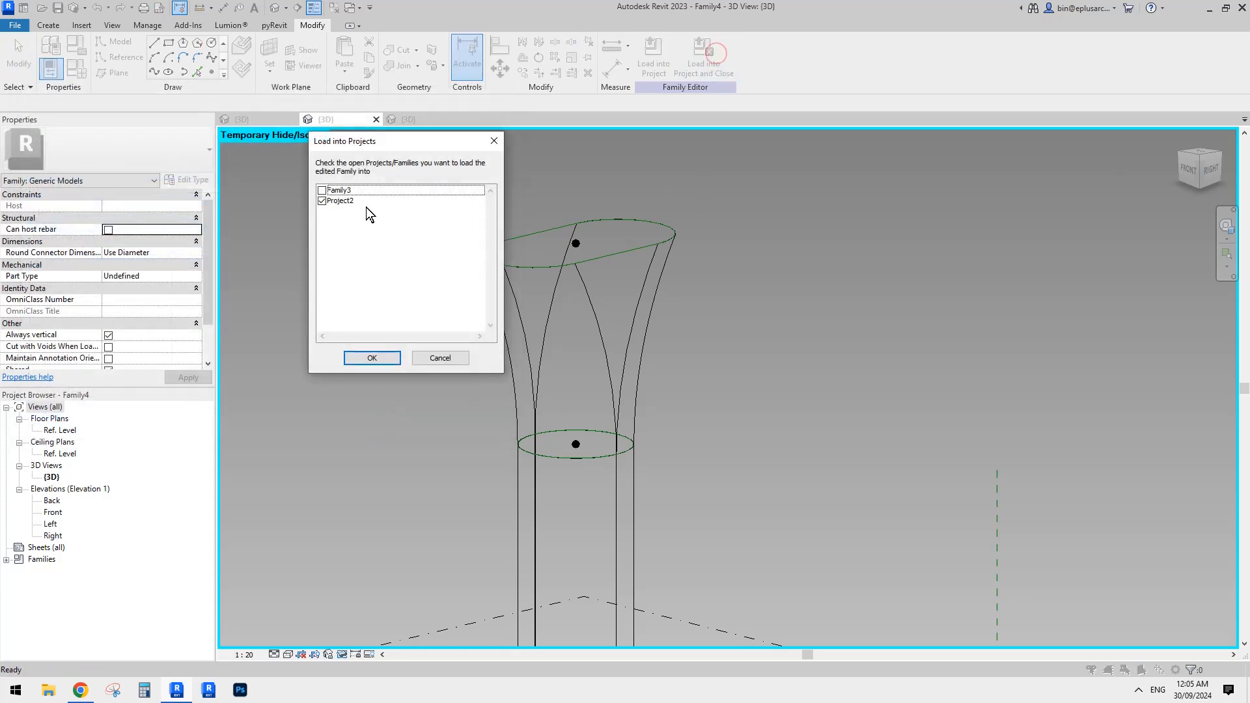
left_click(322, 190)
left_click(321, 201)
left_click(376, 358)
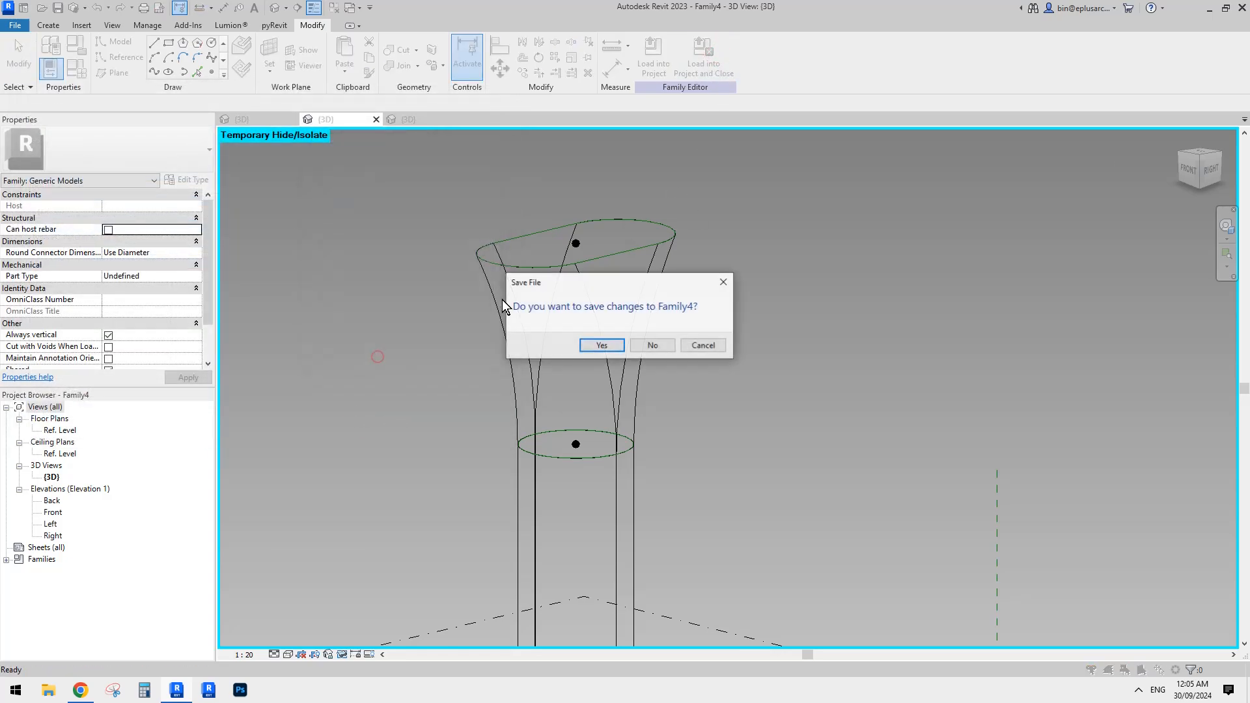
left_click(650, 346)
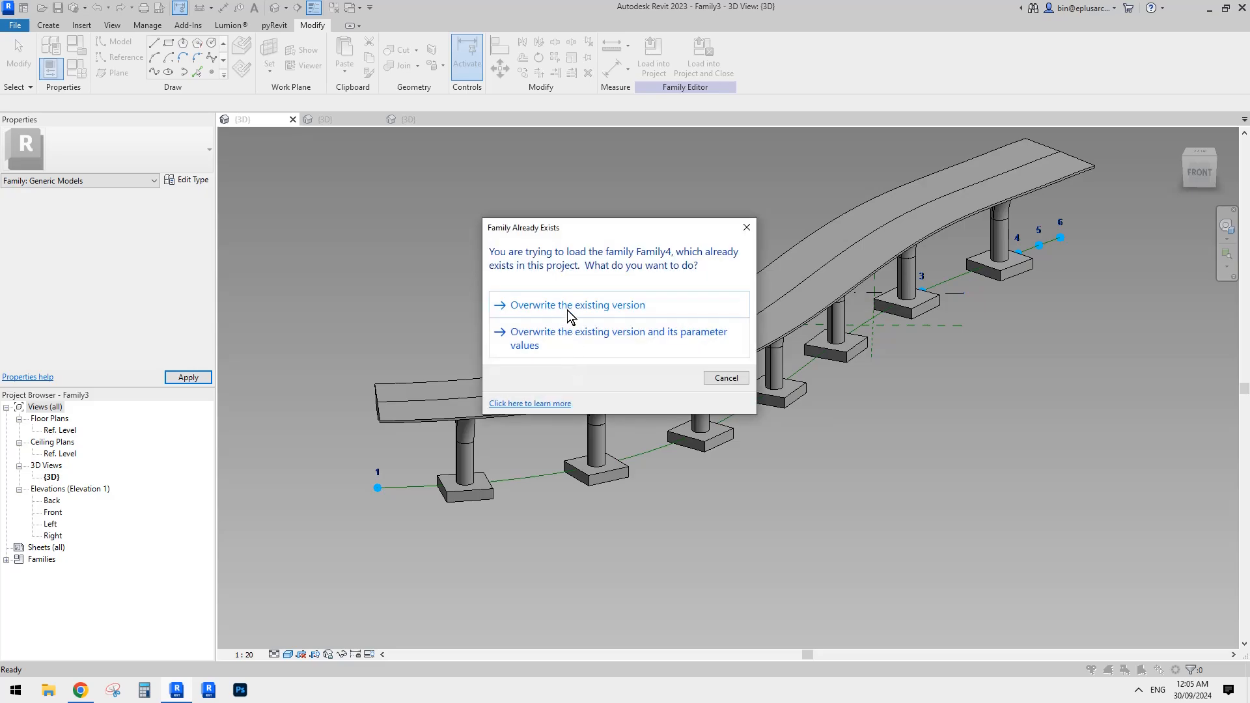
left_click(568, 307)
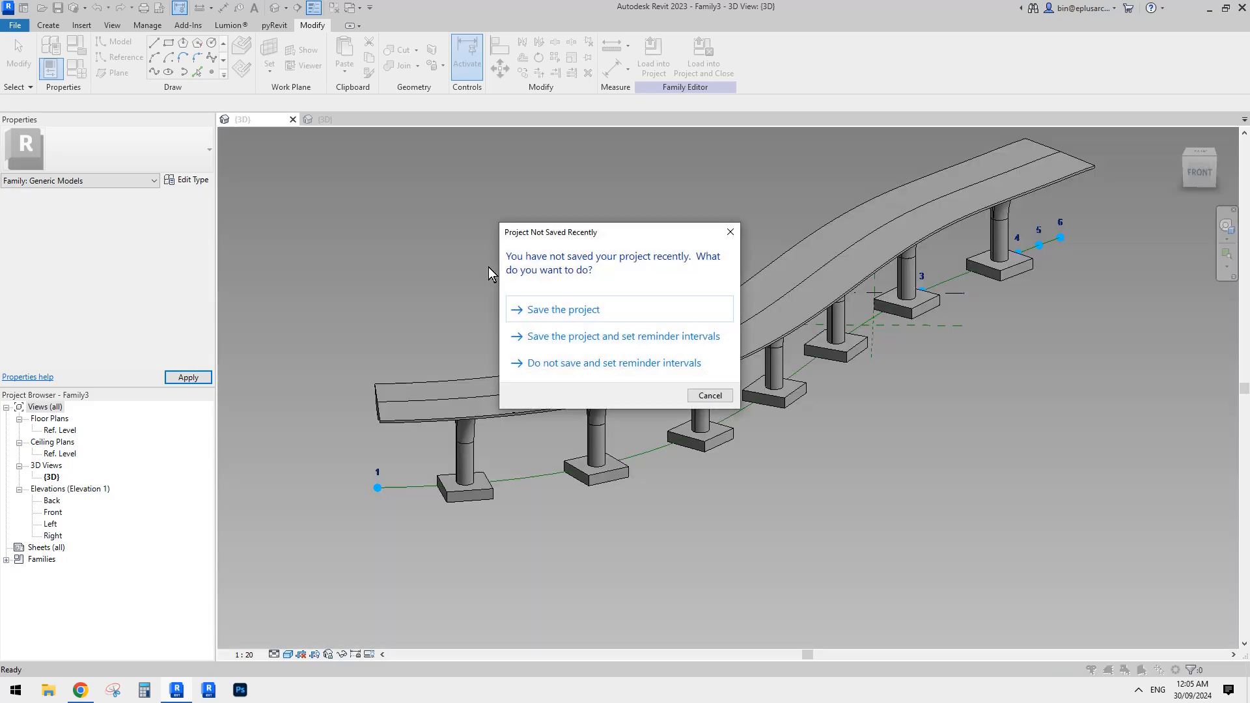
left_click(579, 309)
key("Escape")
left_click(756, 267)
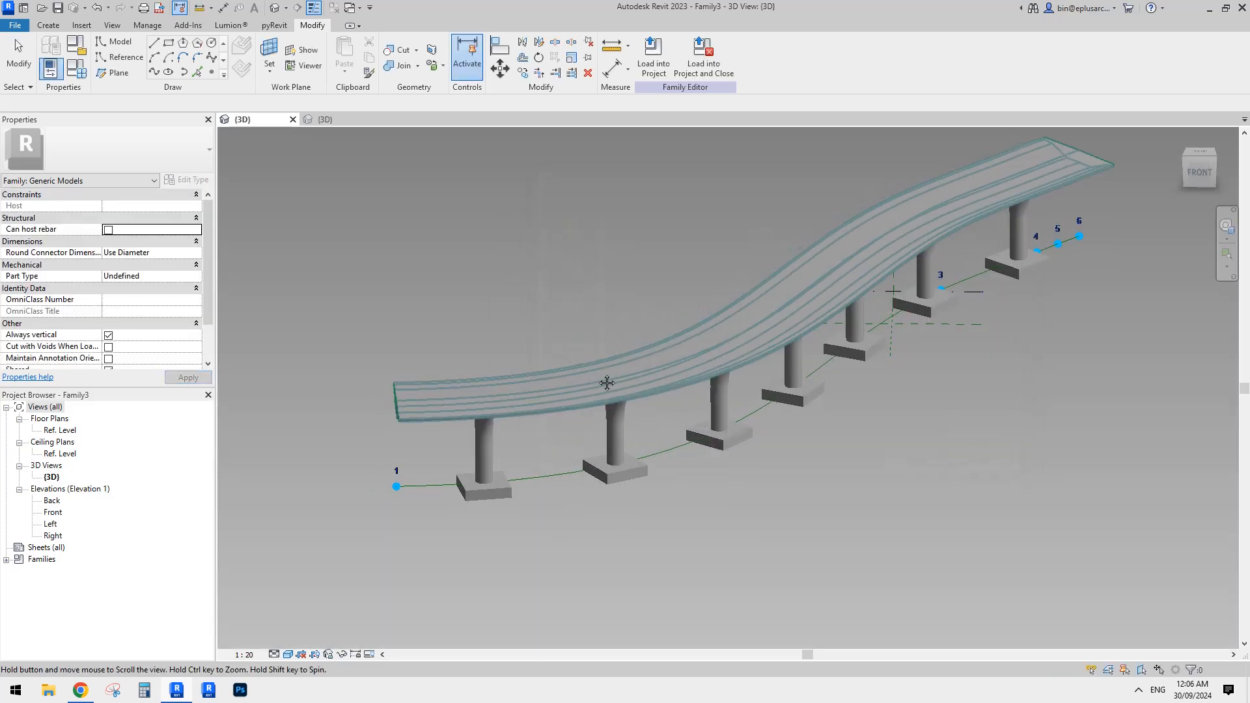
- Select the first repeated pier on its own in Family3 and check its instance parameter a
left_click(483, 447)
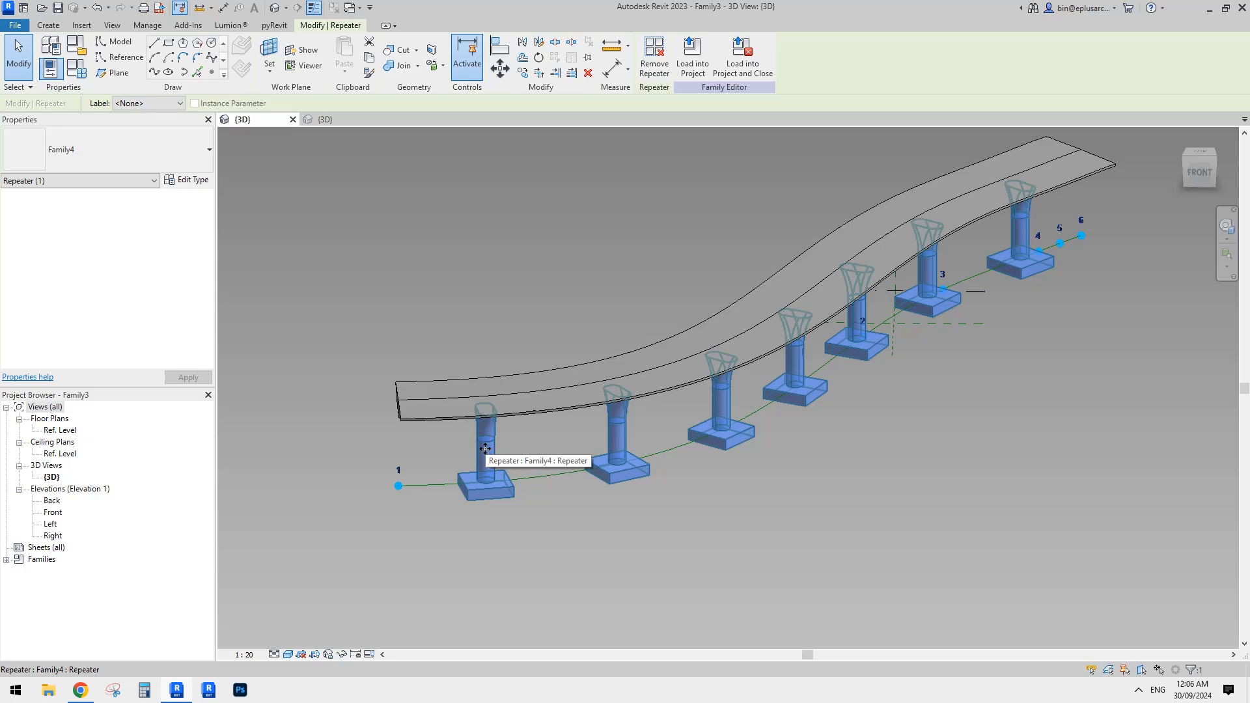
key("Escape")
key("Tab")
left_click(486, 448)
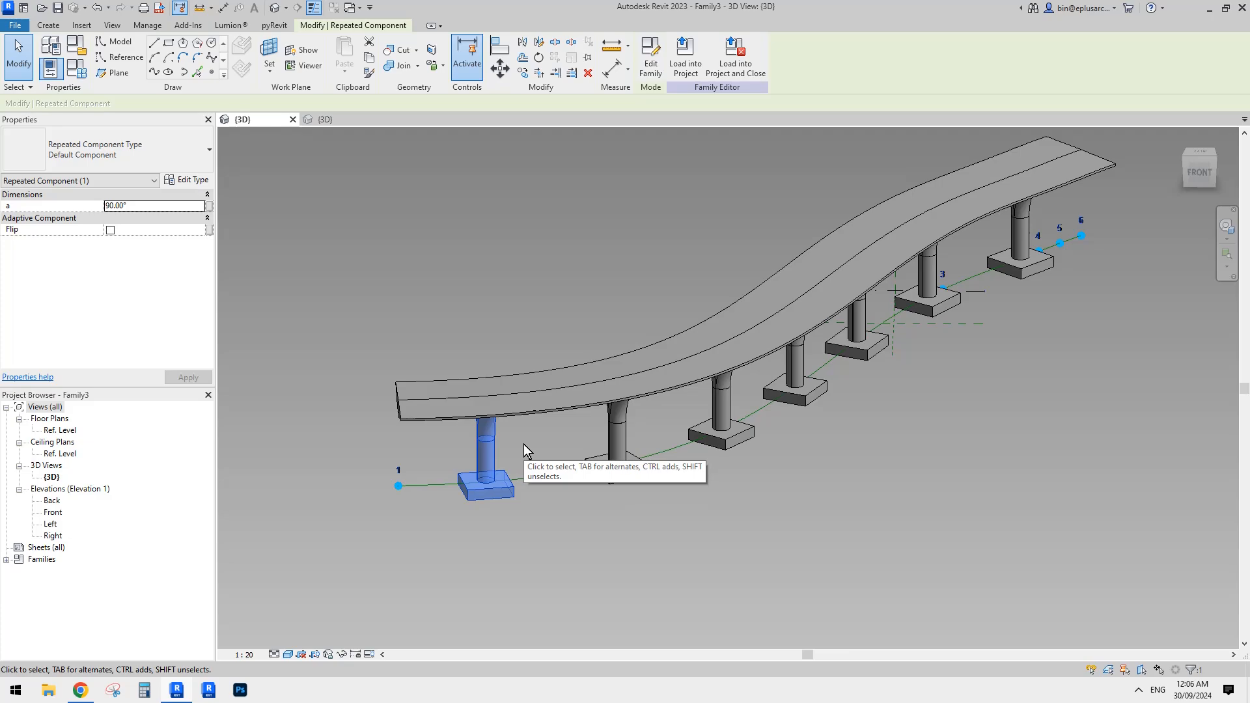
left_click(548, 505)
left_click(485, 449)
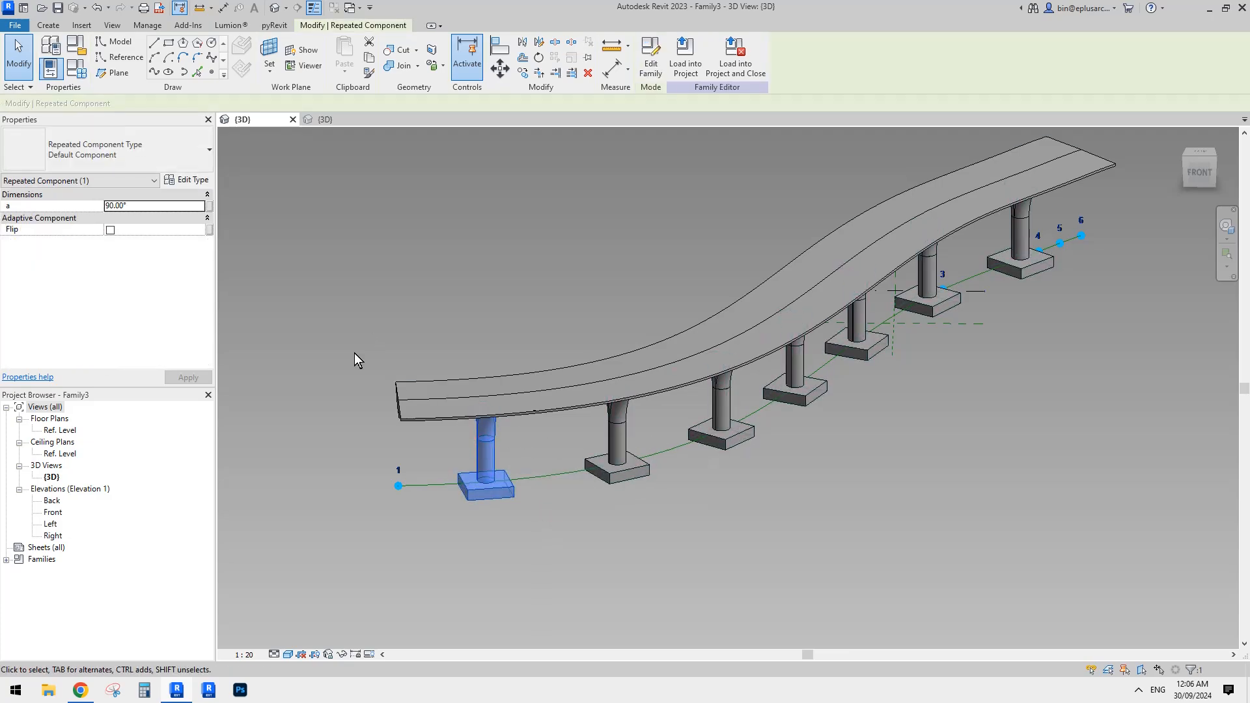
left_click(580, 510)
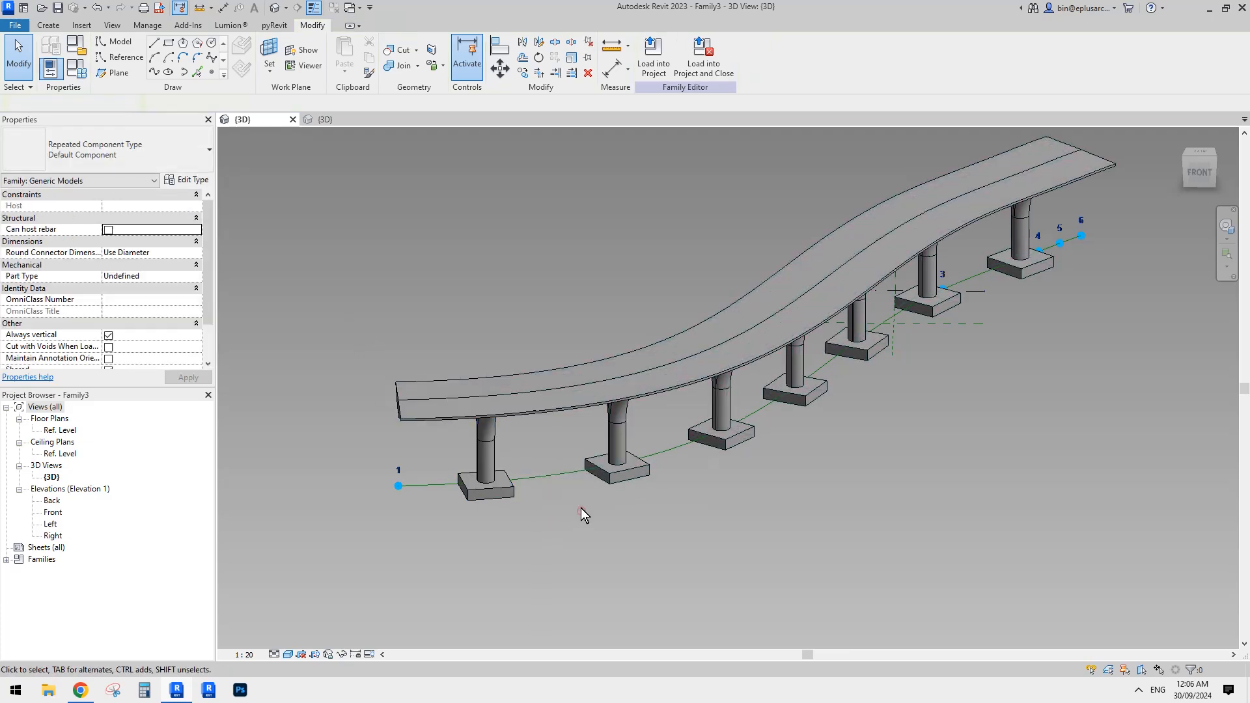
- Check the properties of the first single pier and the type properties of the whole Family4 pier repeater
left_click(486, 458)
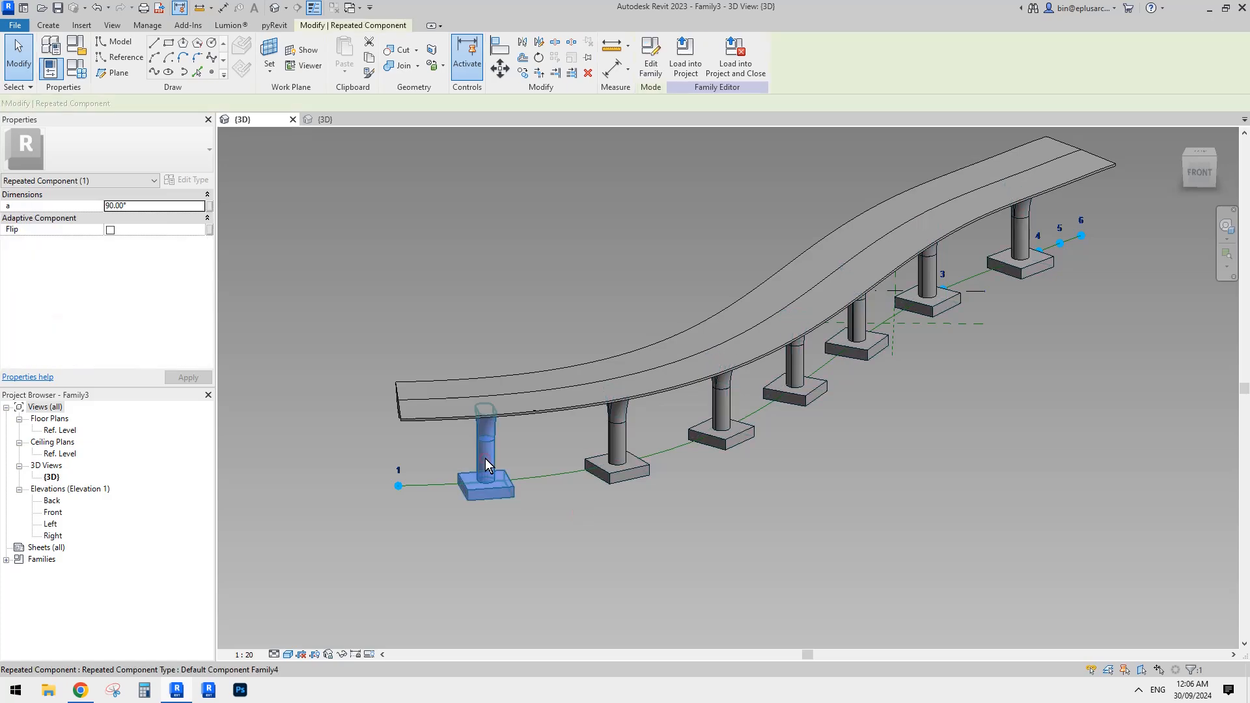
left_click(531, 513)
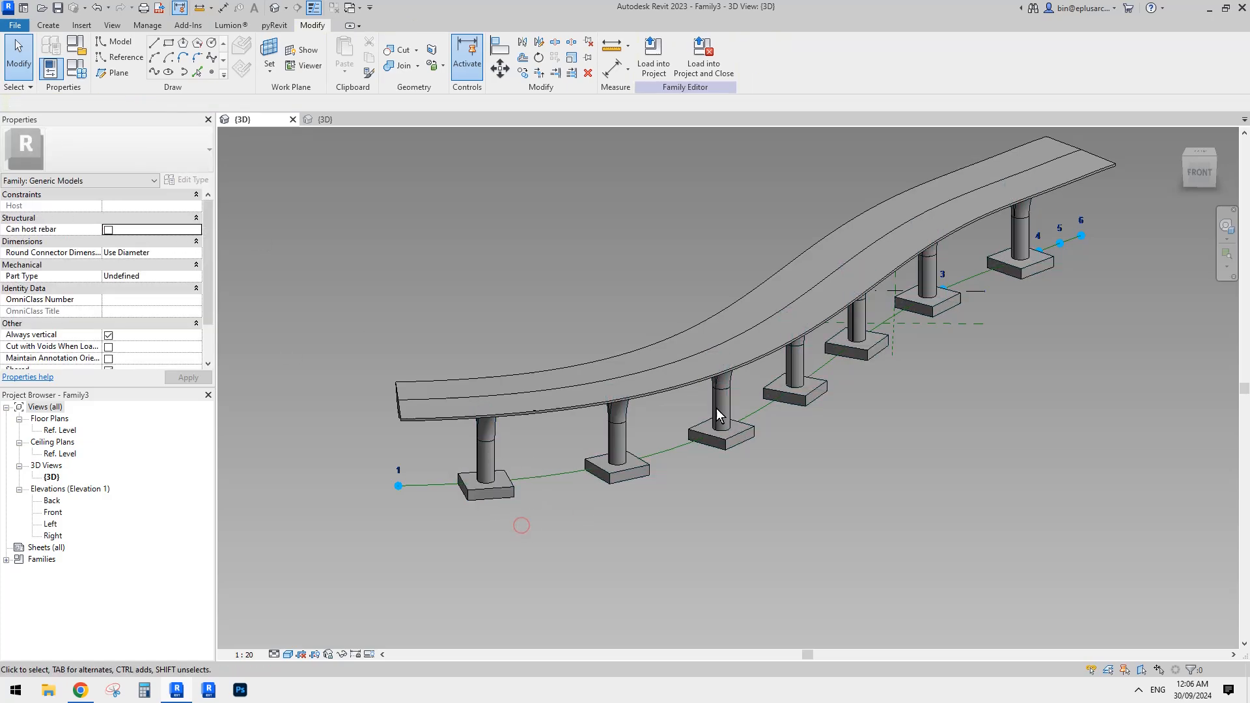
key("Tab")
left_click(492, 453)
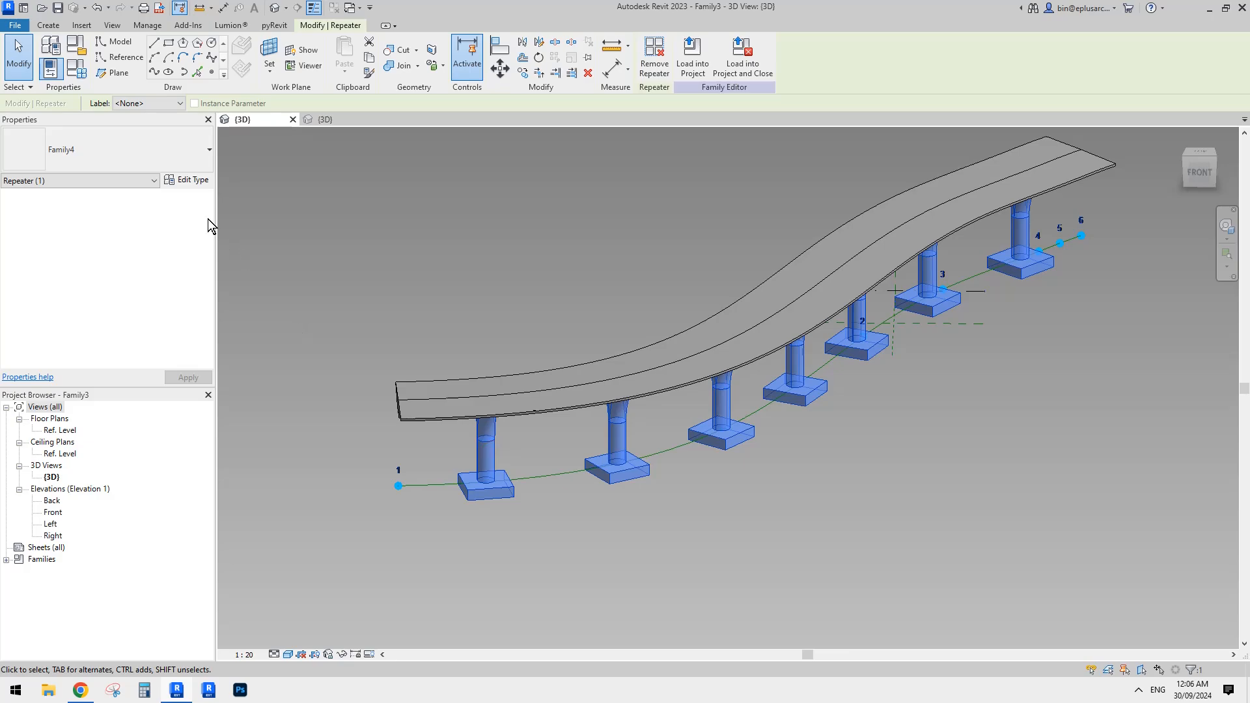
left_click(182, 182)
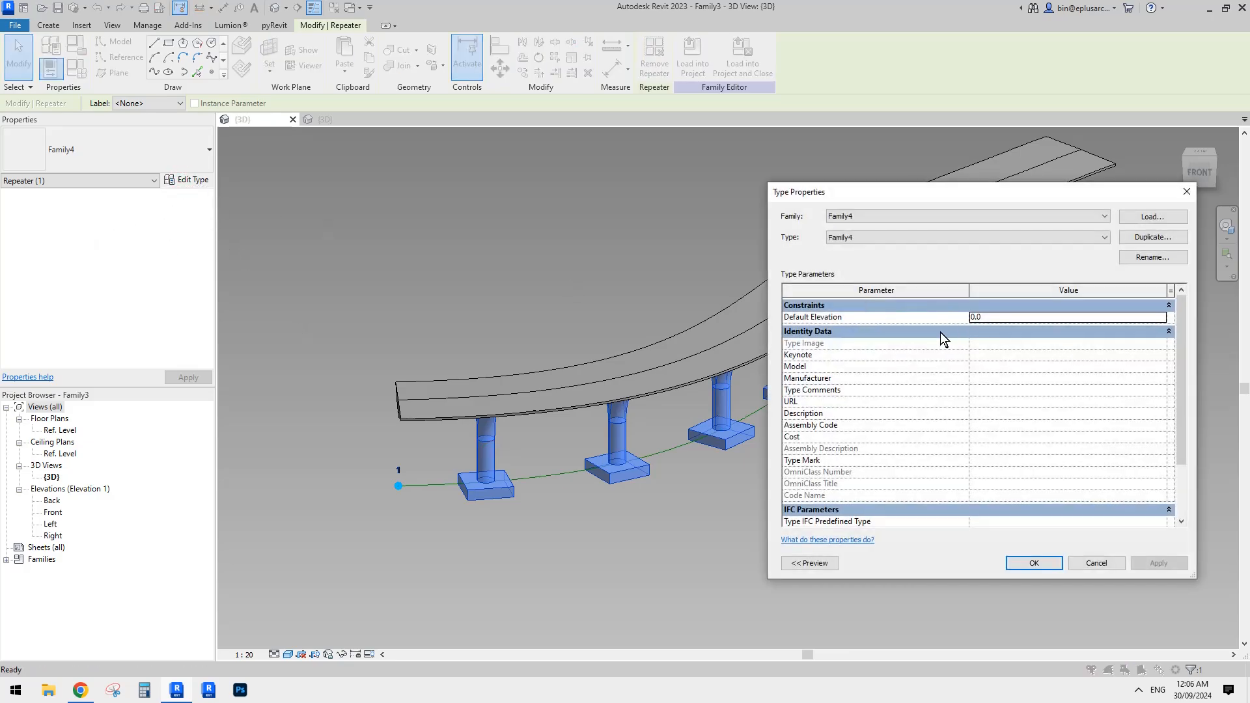
key("Escape")
- Select the first repeated pier in Family3 and test its angle parameter a at 45°, ending with 0°
left_click(547, 541)
key("Tab")
left_click(488, 452)
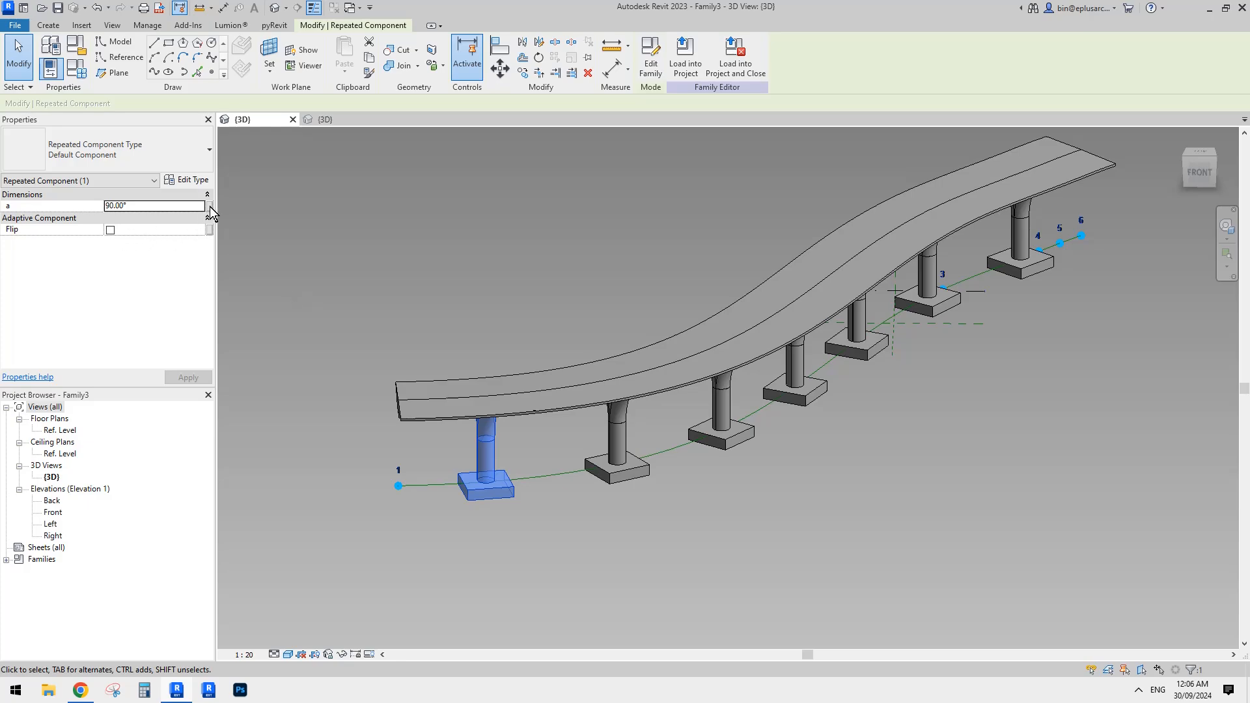
left_click(164, 209)
type("45")
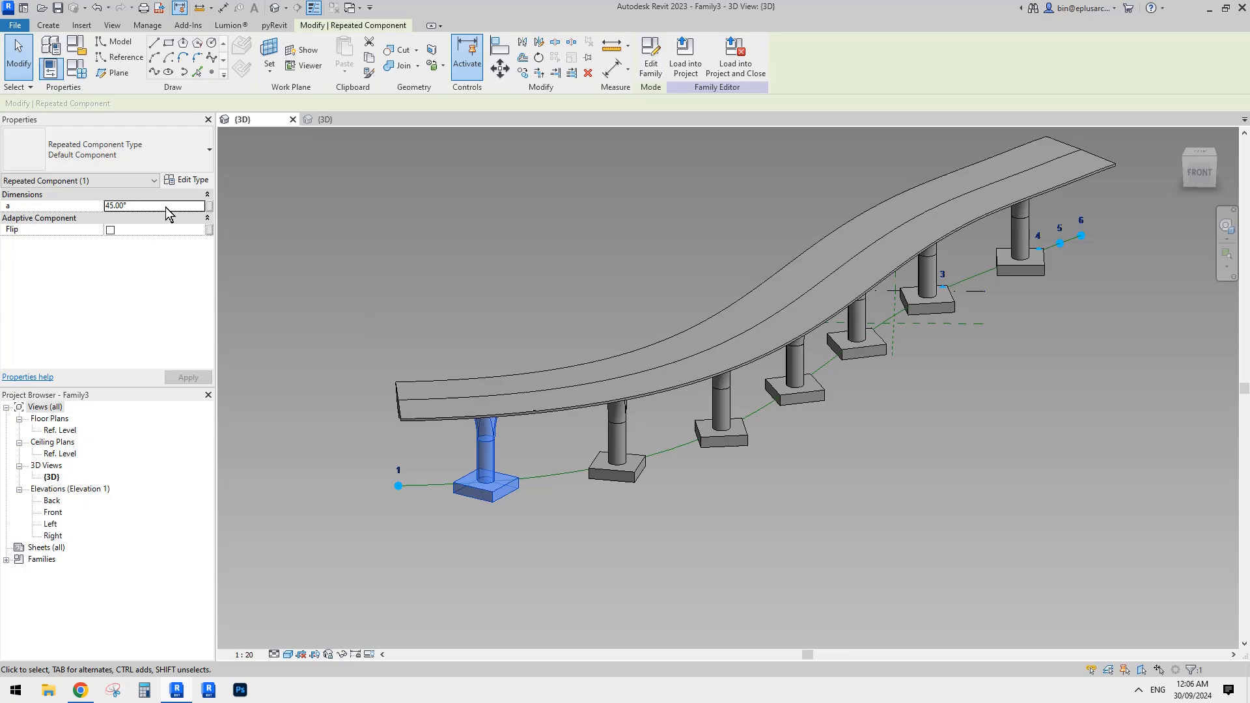
left_click(166, 207)
type("0")
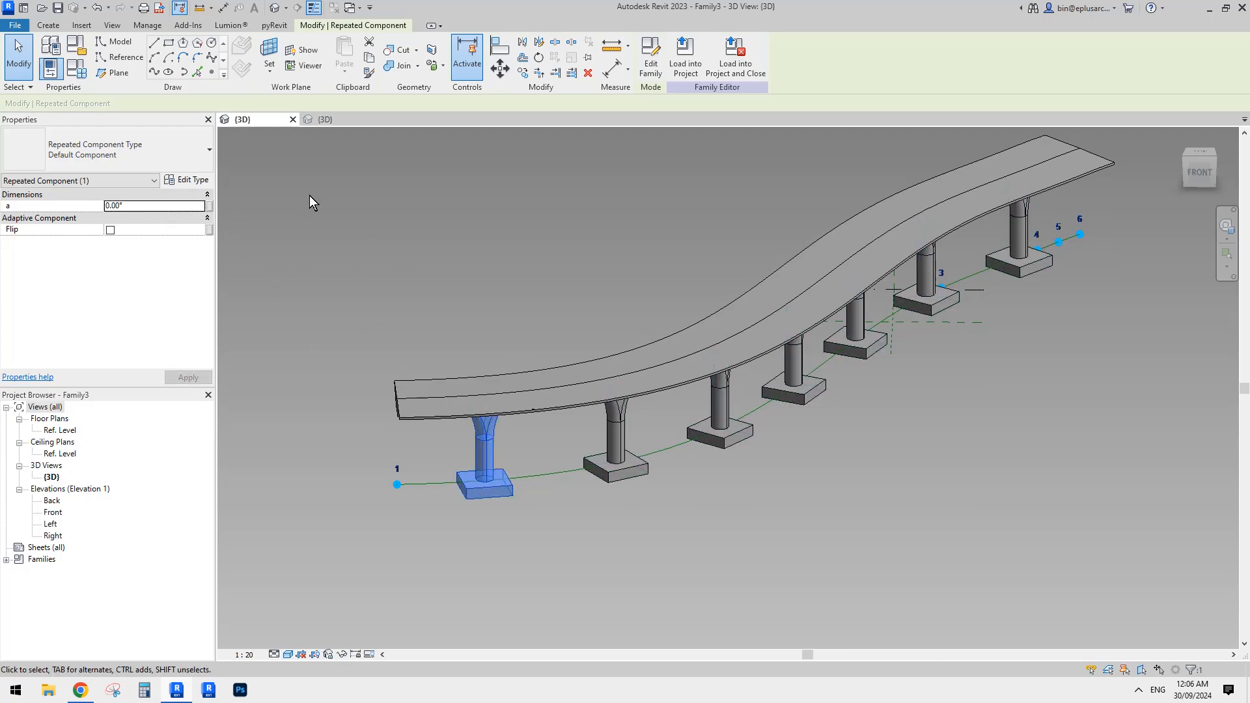
- Associate the pier's parameter a with a new instance family parameter named a in Family3, grouped under Dimensions
left_click(209, 206)
left_click(523, 439)
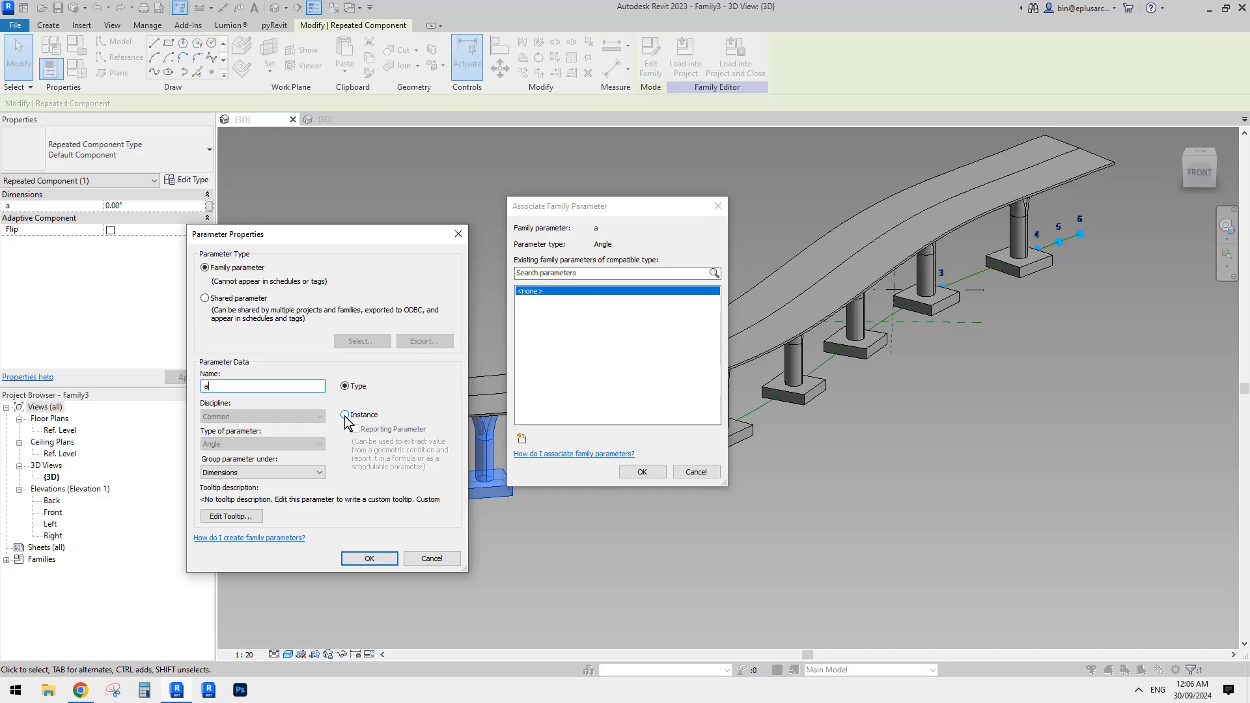
left_click(369, 558)
left_click(642, 471)
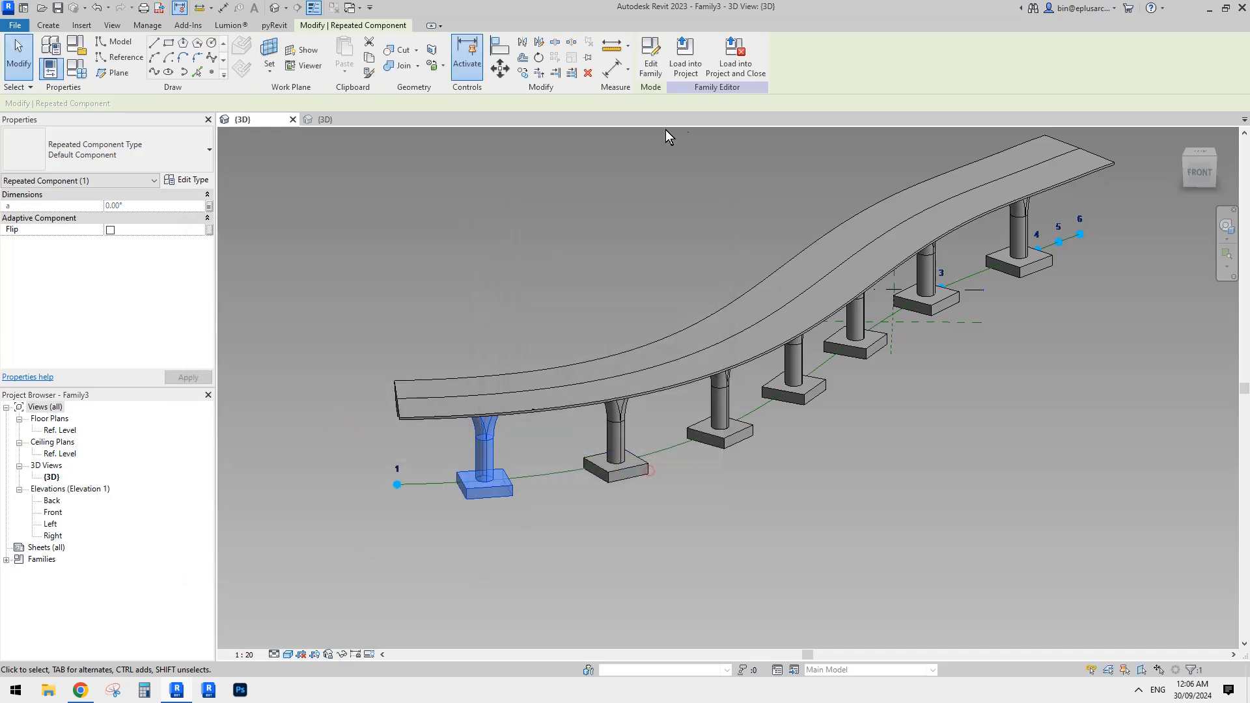
- Load Family3 into Project2, overwriting the shared Family4 sub-component with the Family3 version
left_click(727, 56)
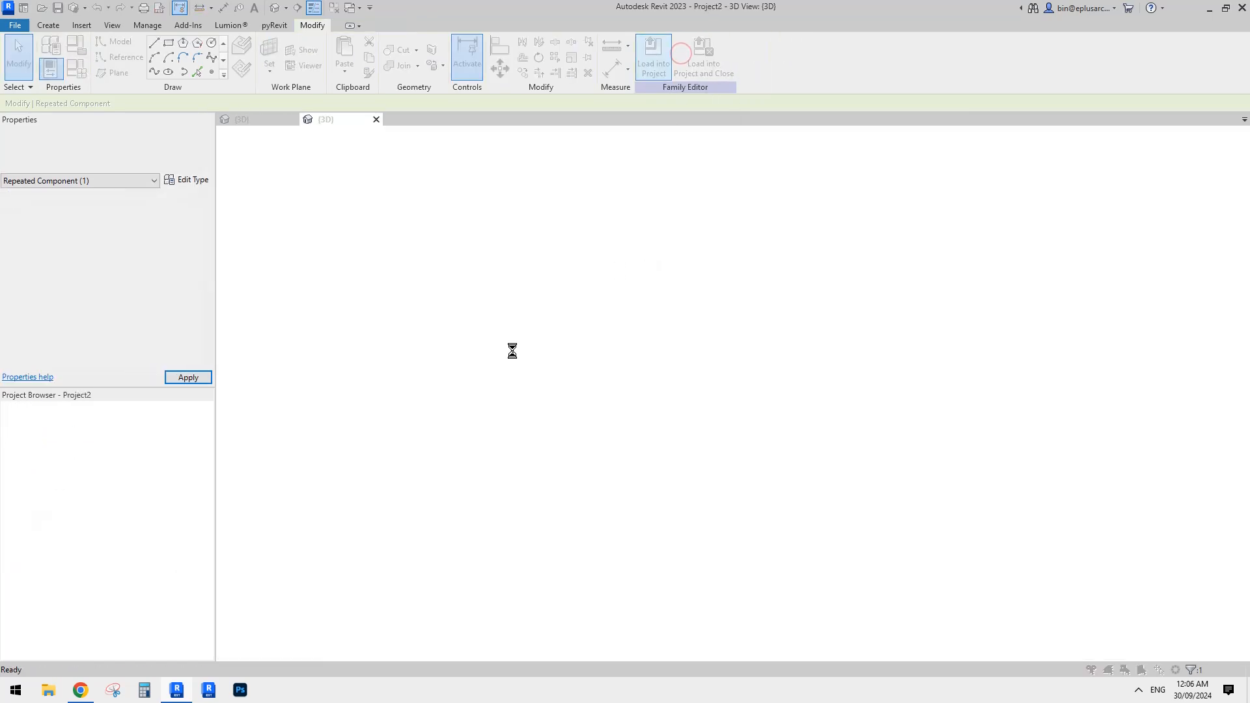
left_click(531, 305)
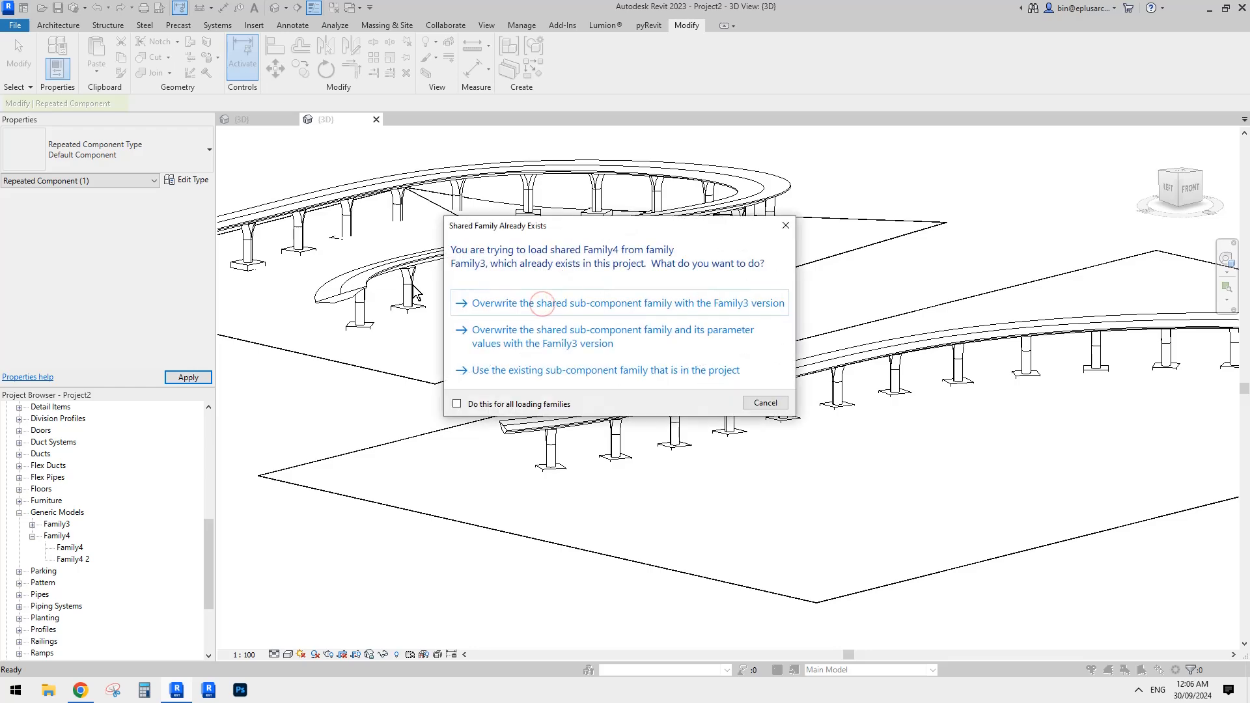
left_click(517, 303)
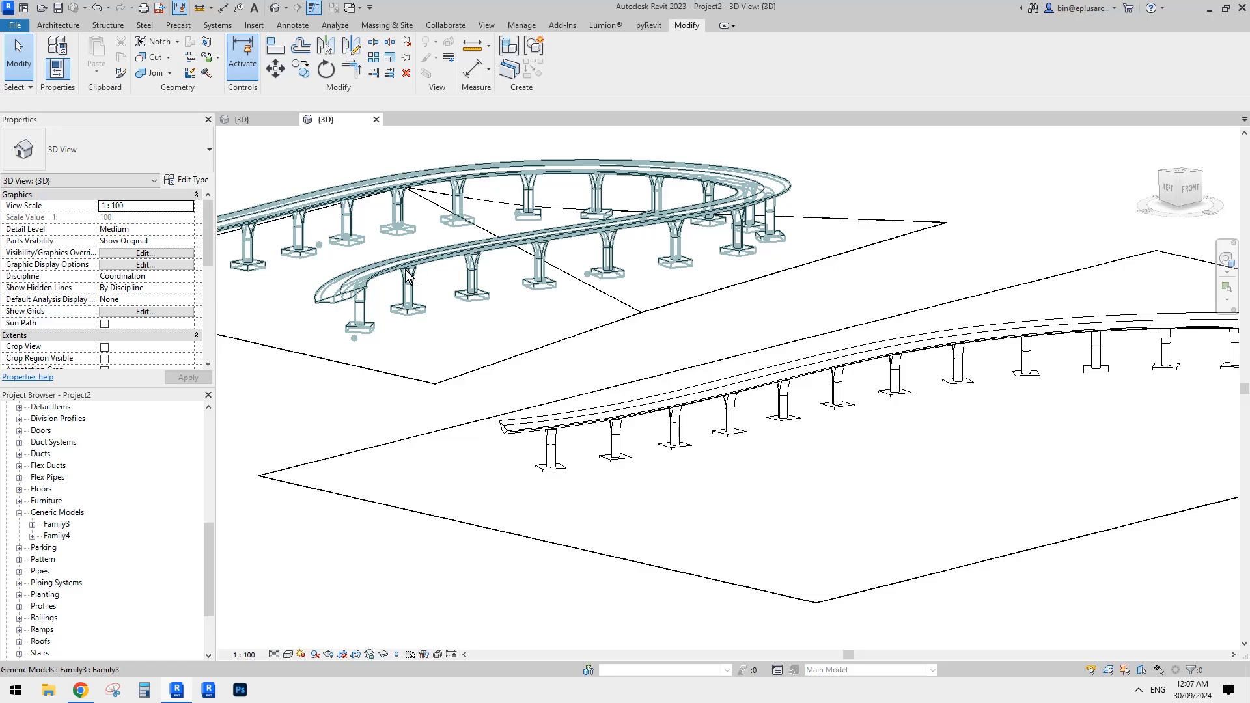
- Select the looping bridge in Project2 and set its pier-head angle a to 90°
left_click(409, 270)
scroll(678, 371, "up", 4)
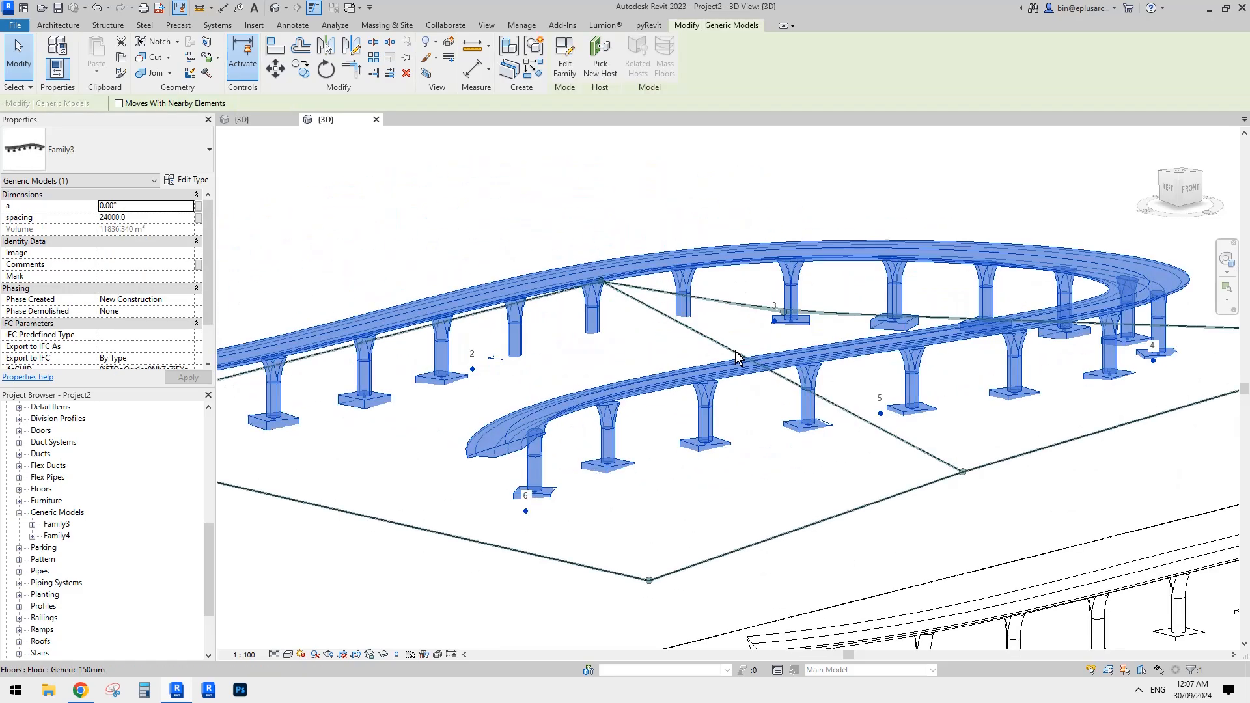
key("Escape")
scroll(803, 358, "down", 1)
middle_click_drag(803, 360, 740, 379, "shift")
left_click(690, 315)
middle_click_drag(712, 319, 665, 352, "shift")
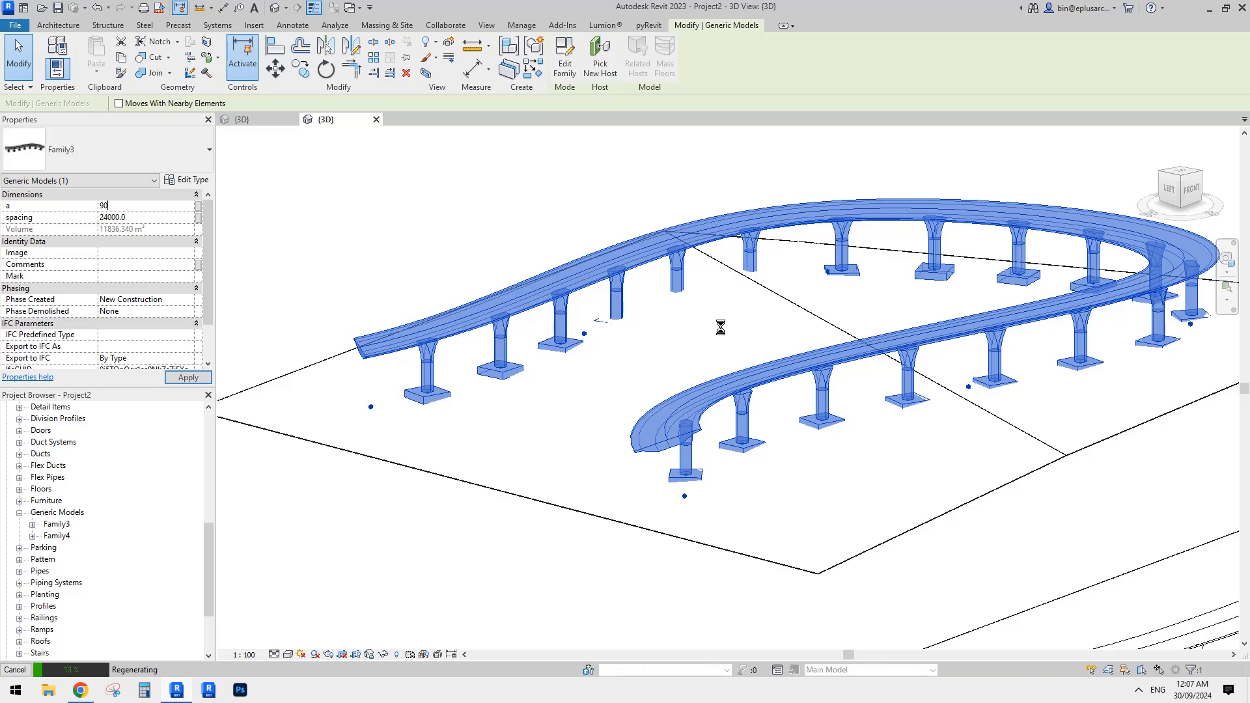
key("Escape")
middle_click_drag(853, 396, 706, 350)
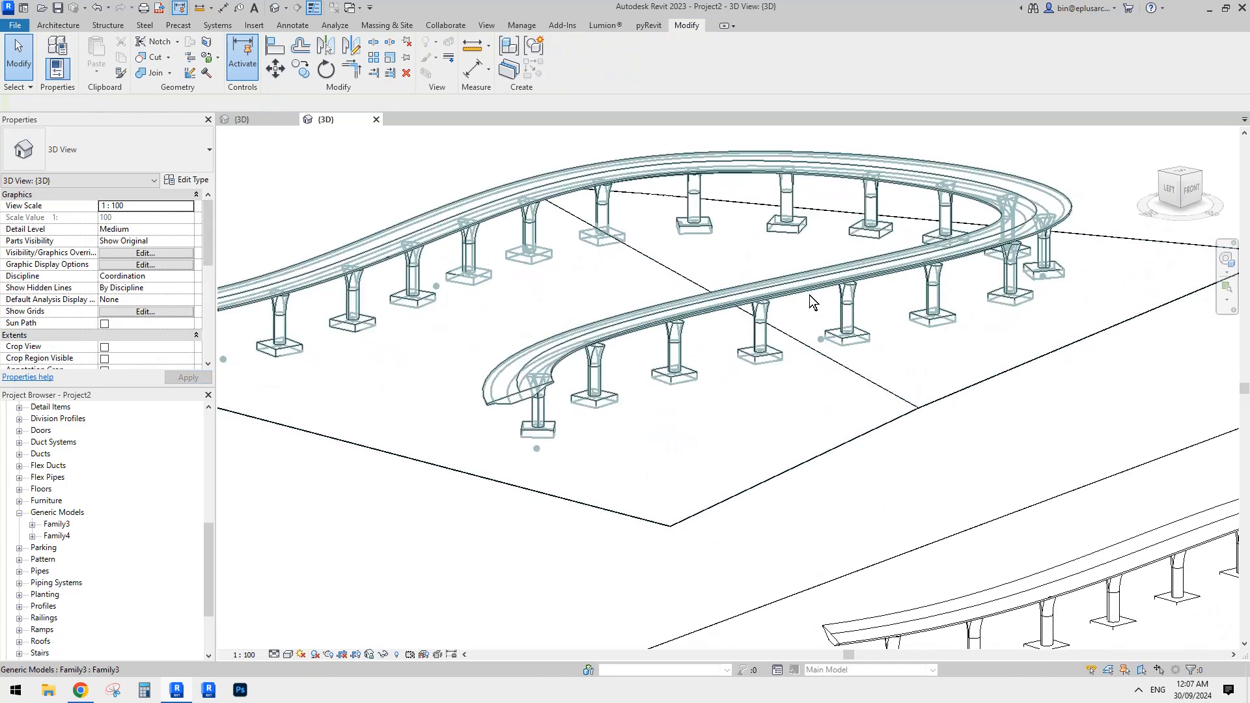
- Check the instance parameters of the gently curved bridge and view its pier heads from a low angle
scroll(810, 295, "down", 1)
middle_click_drag(873, 391, 610, 331)
middle_click_drag(808, 512, 900, 377, "shift")
left_click(814, 356)
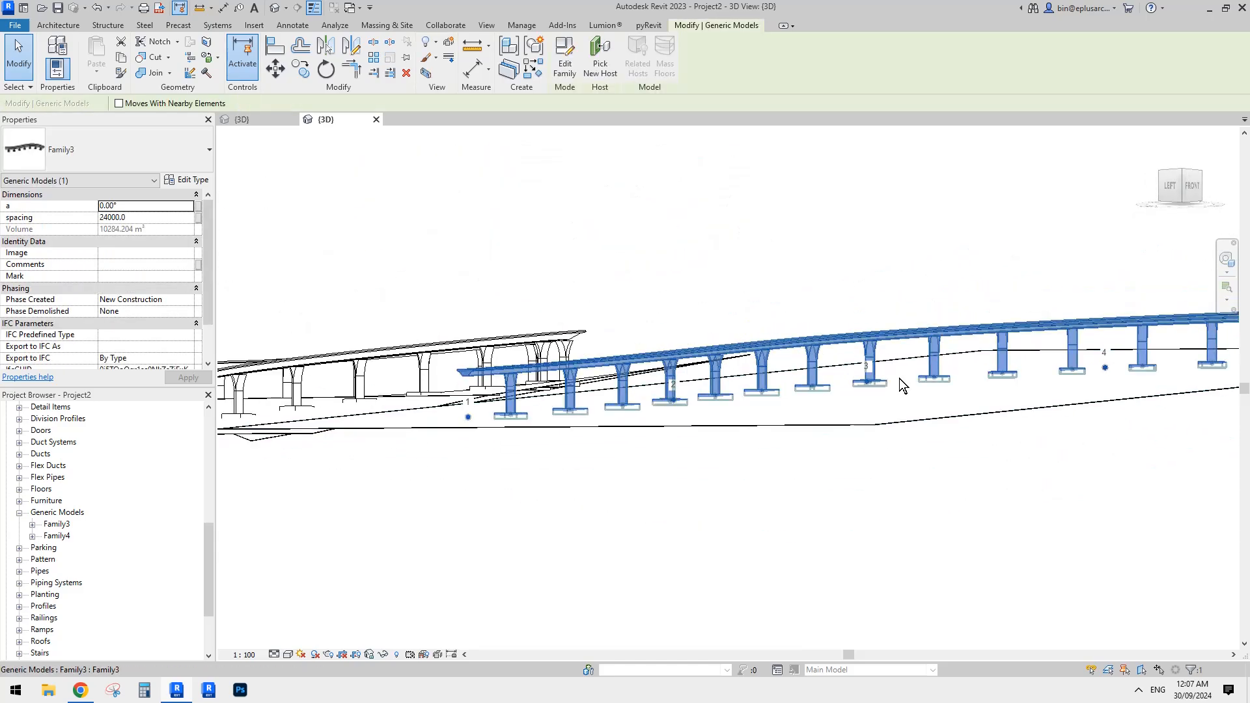
left_click(1023, 468)
middle_click_drag(1022, 467, 820, 389, "shift")
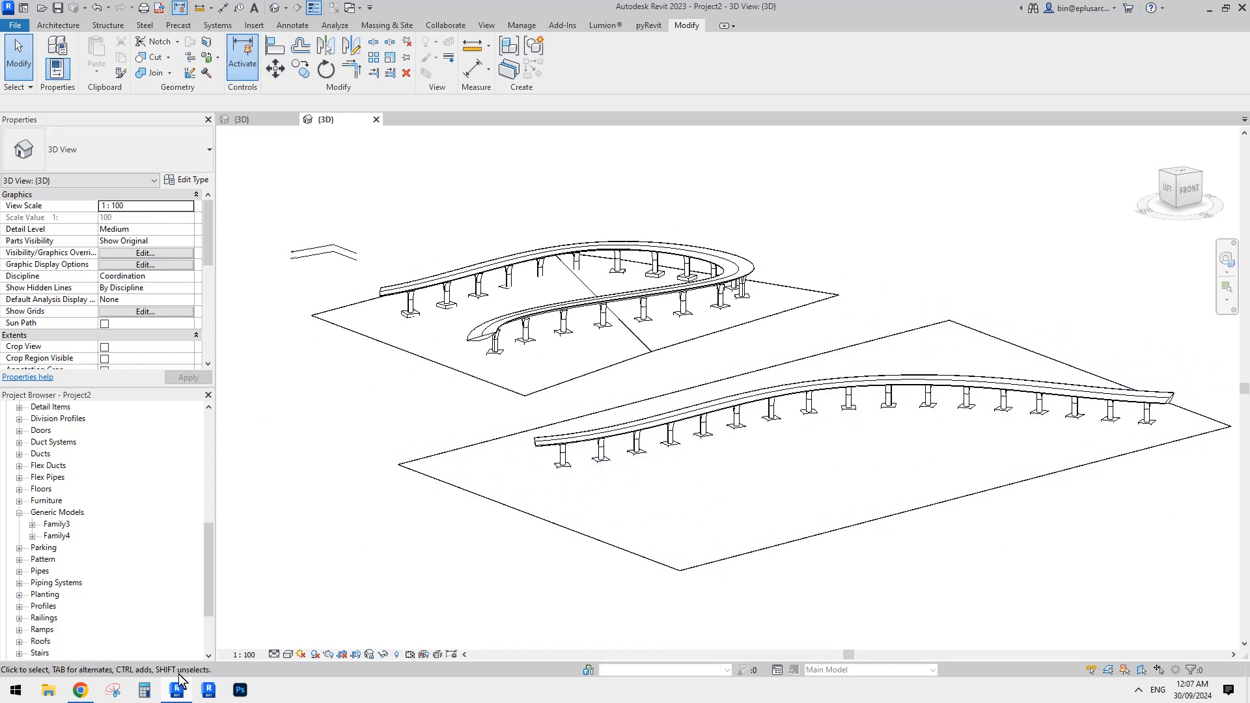
- Switch to Chrome and review both reference images in the Reddit bridge-family post
left_click(80, 690)
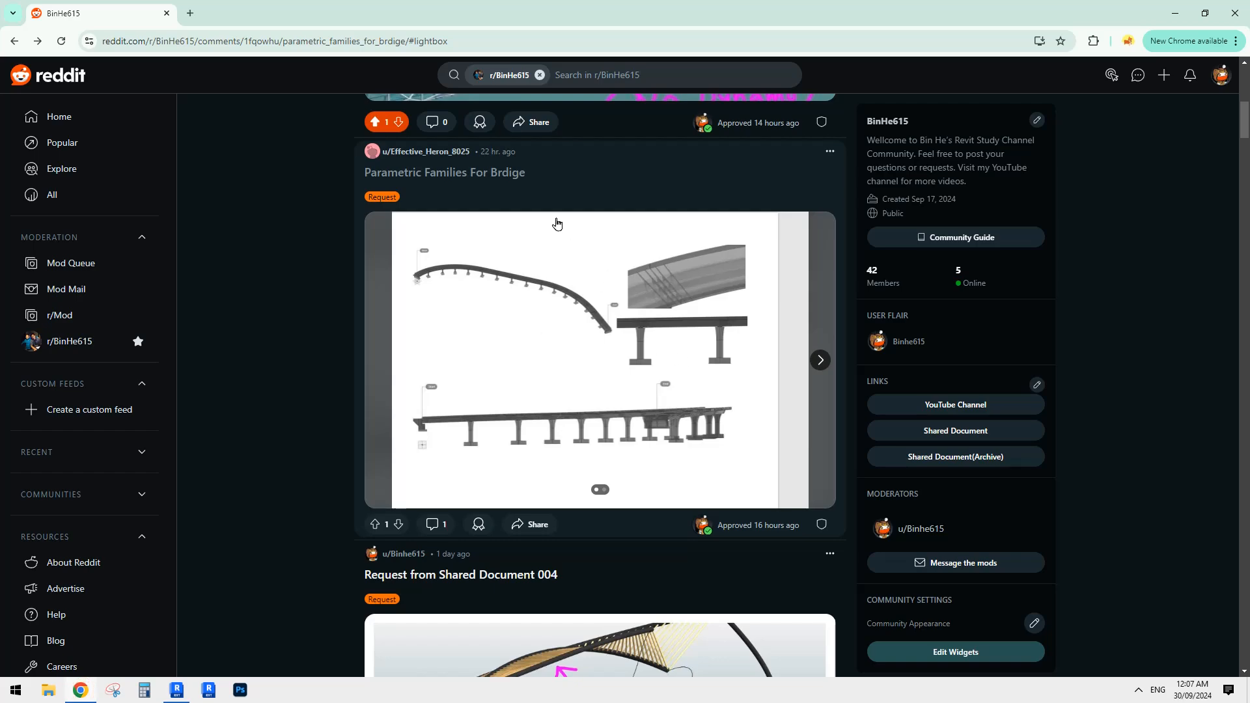
left_click(821, 360)
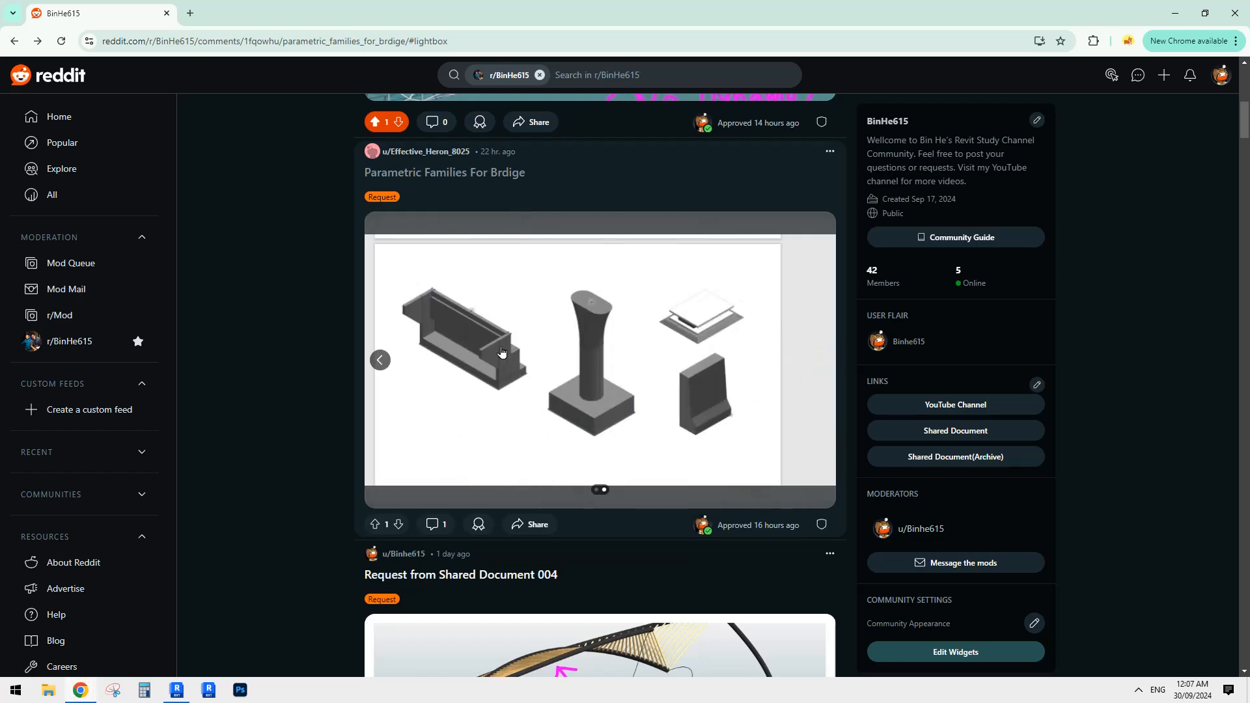
left_click(380, 360)
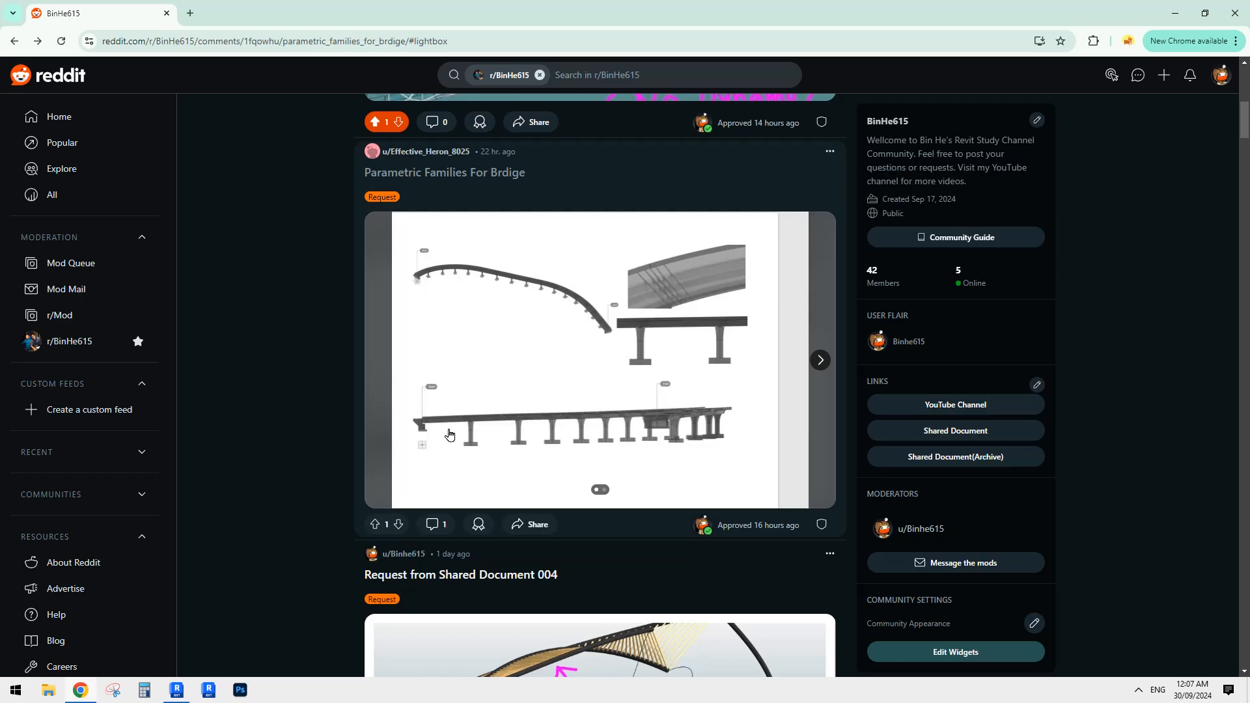
- Switch back to Revit and compare the two bridges on their floors against the reference
left_click(177, 690)
middle_click_drag(463, 469, 653, 351, "shift")
left_click(654, 324)
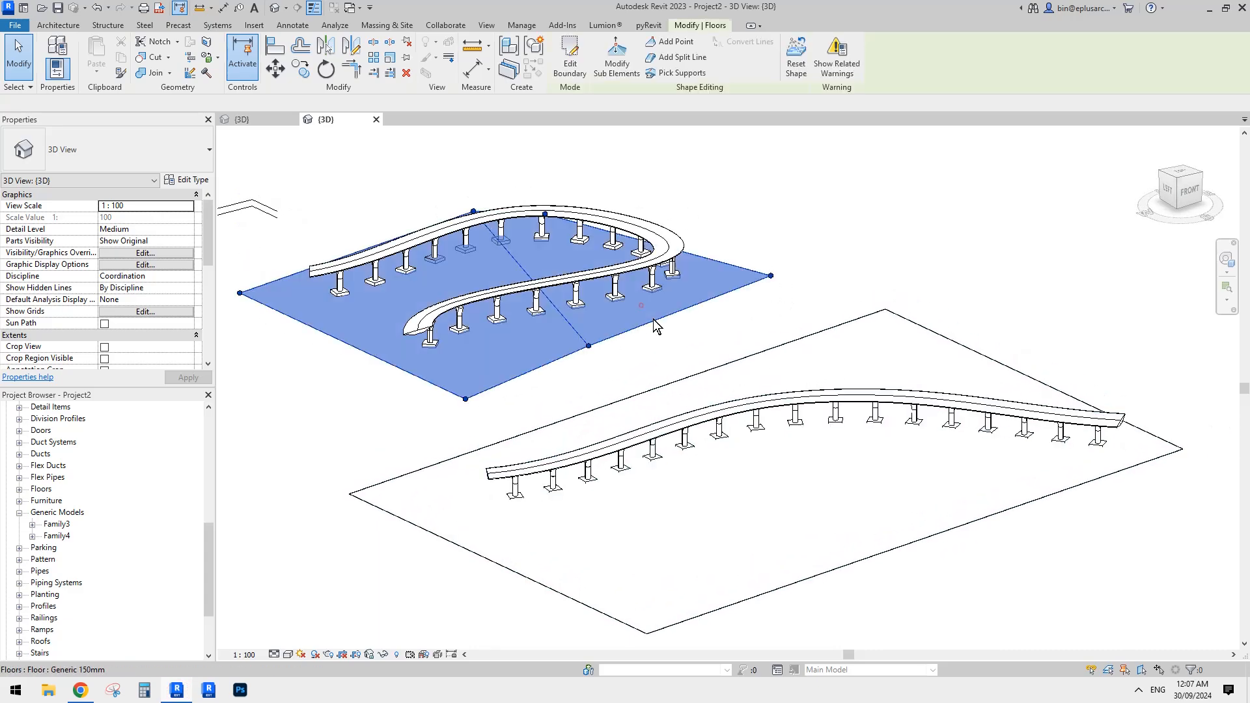
left_click(823, 404)
middle_click_drag(823, 404, 753, 421, "shift")
key("Escape")
- Select the gently curved bridge and examine its first piers and pier heads up close, along with its floor
scroll(632, 456, "up", 2)
scroll(674, 428, "up", 3)
left_click(655, 448)
middle_click_drag(648, 458, 627, 434)
middle_click_drag(554, 484, 612, 454)
scroll(616, 447, "up", 3)
mouse_move(663, 416)
middle_mouse_down()
mouse_move(644, 436)
mouse_move(662, 432)
middle_mouse_up()
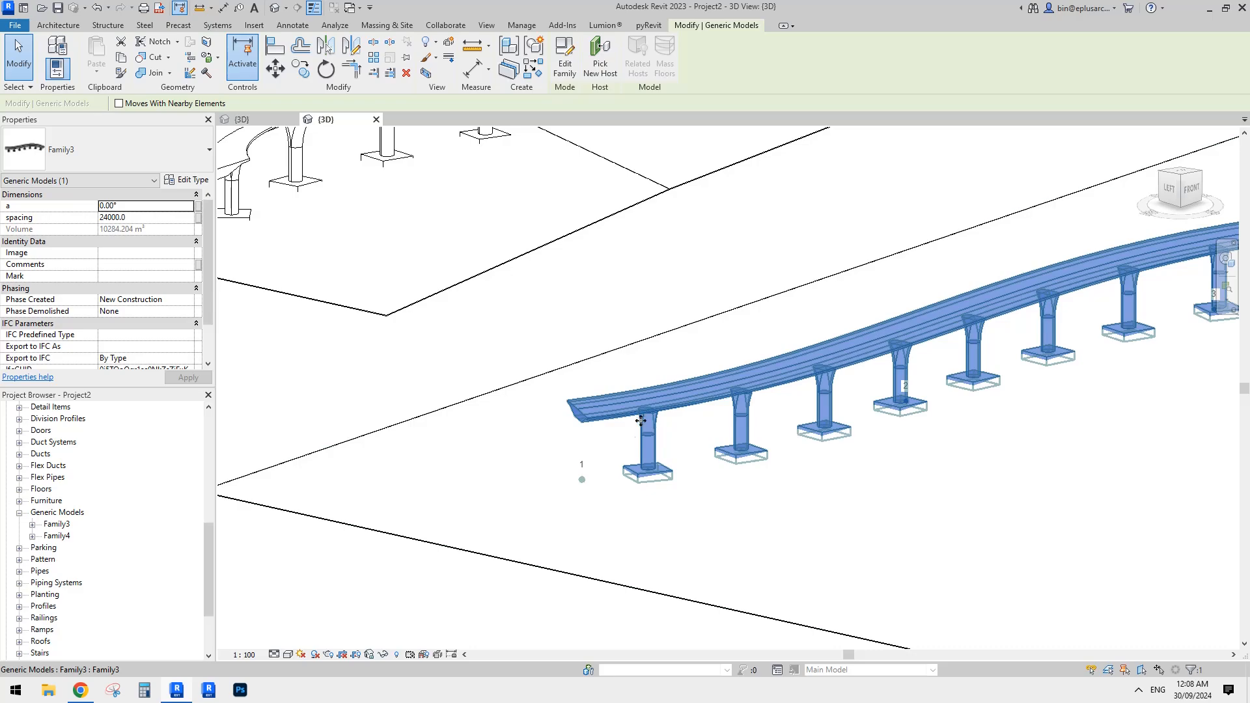
scroll(652, 458, "down", 5)
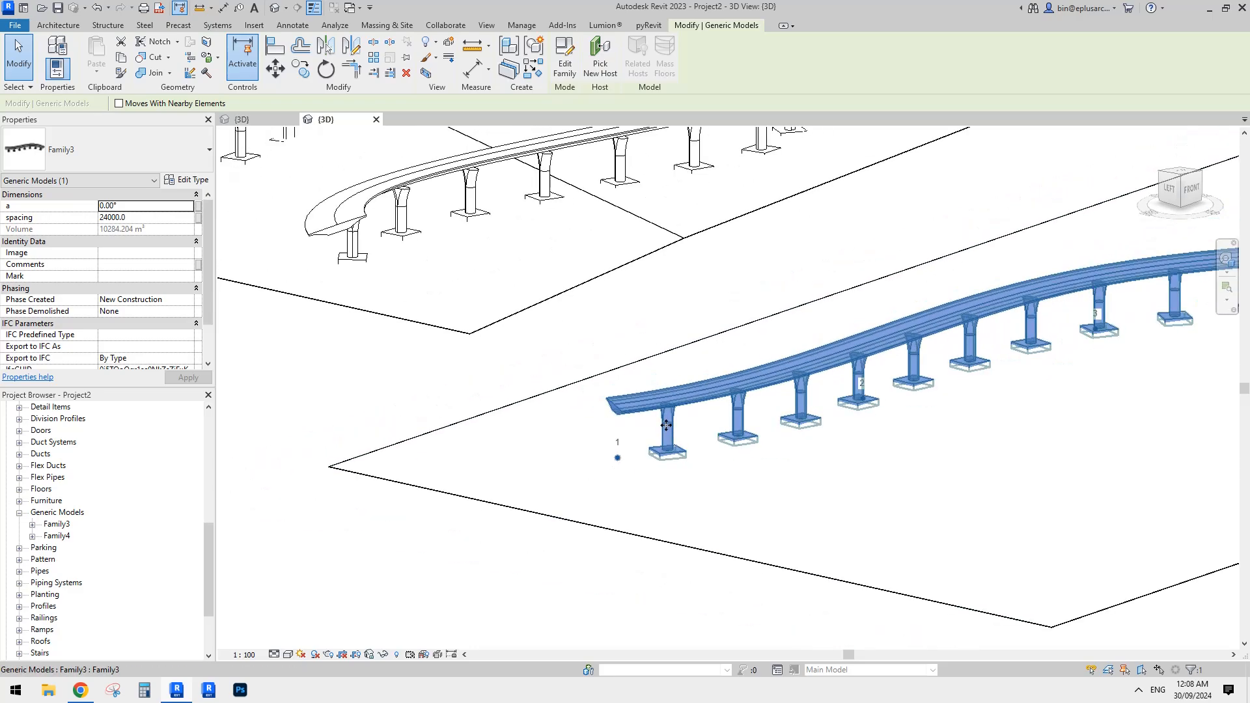
middle_click_drag(700, 410, 808, 461, "shift")
left_click(876, 438)
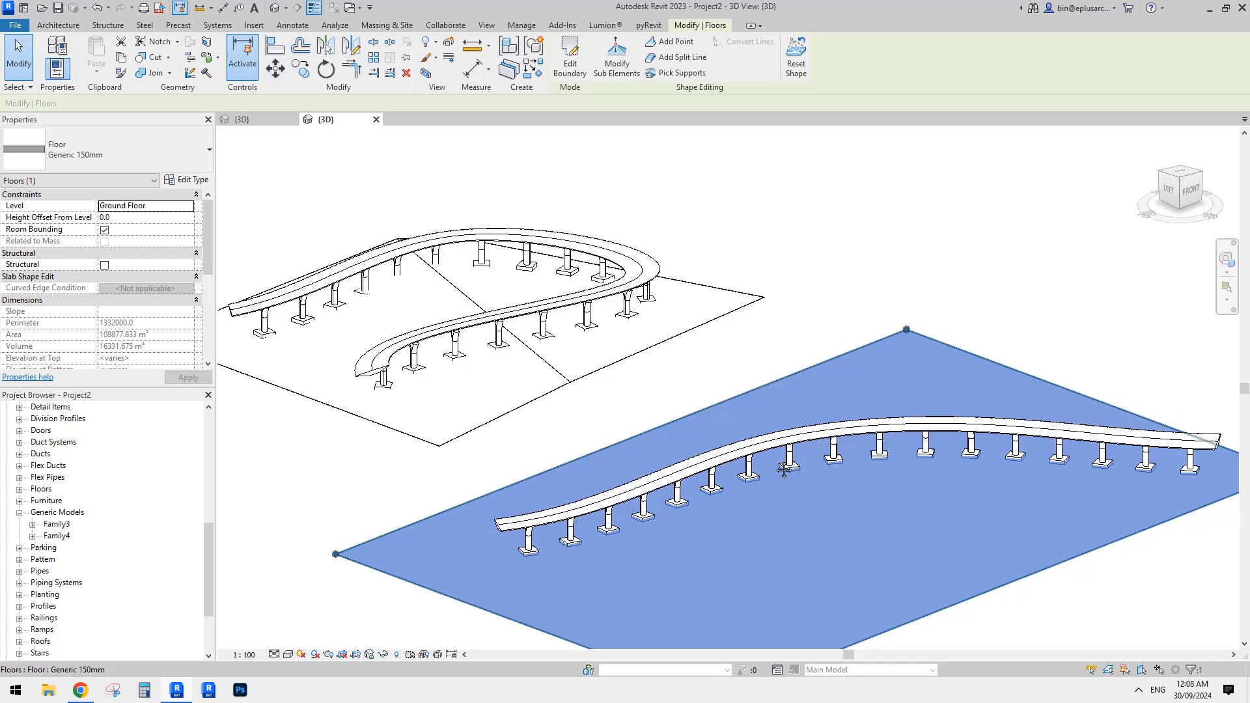
key("Escape")
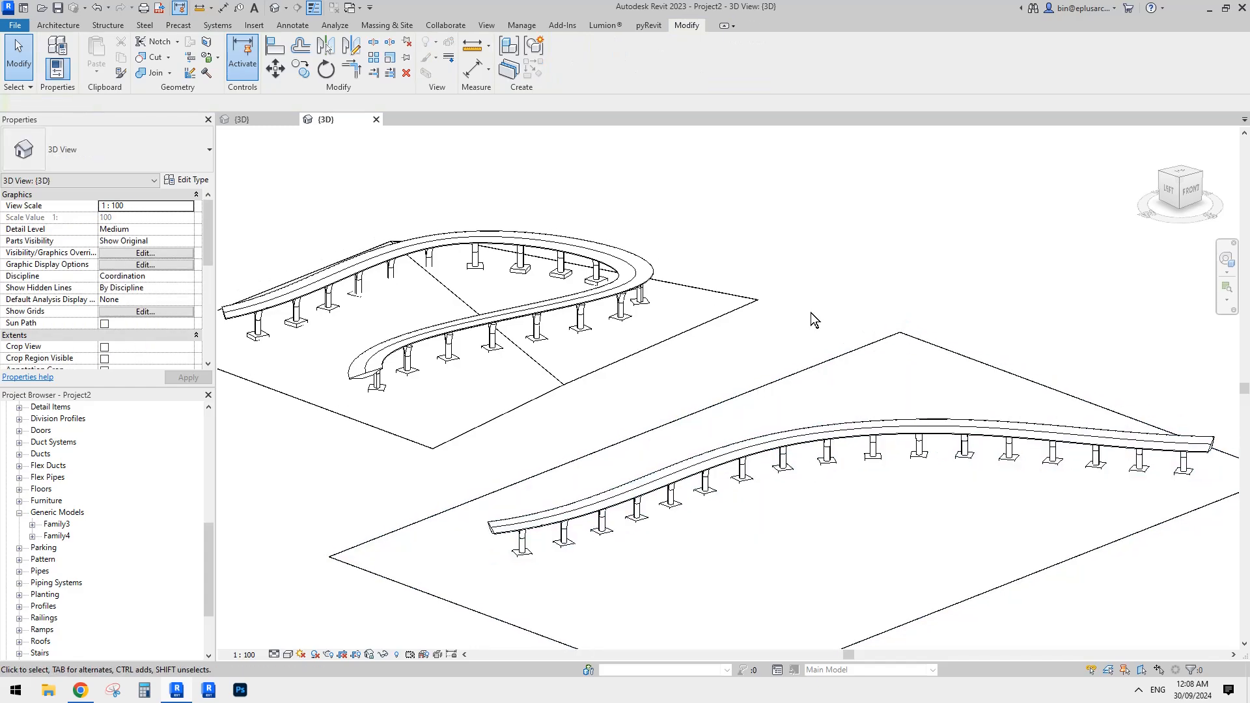